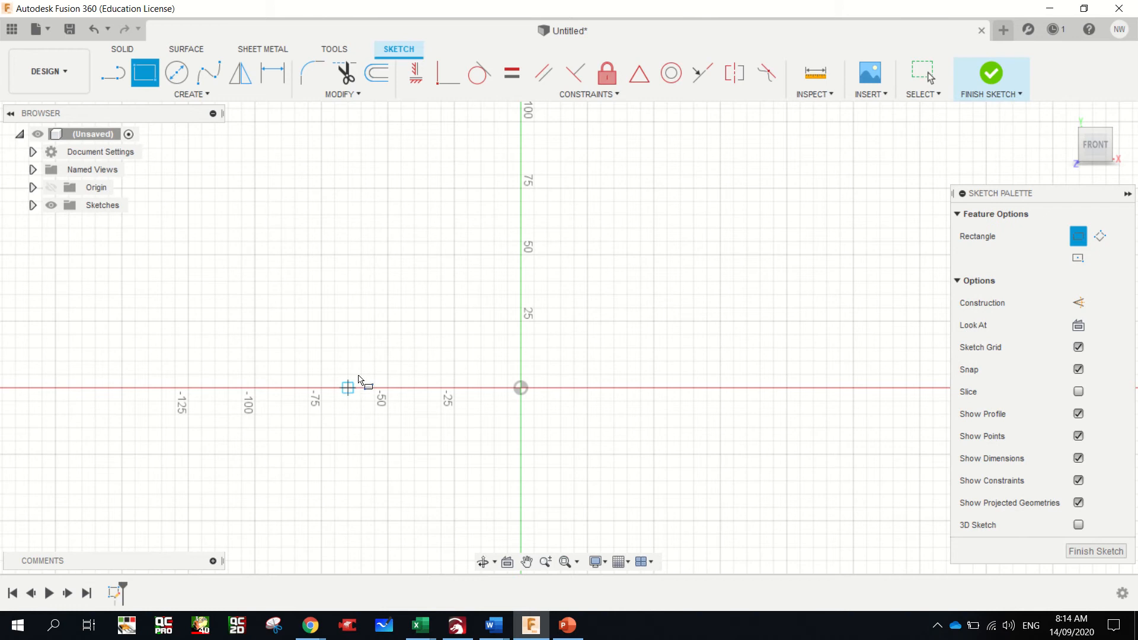
- Sketch a rectangle 40 mm high and 650 mm long on the front plane
{"action": "left_click", "coordinate": [321, 308]}
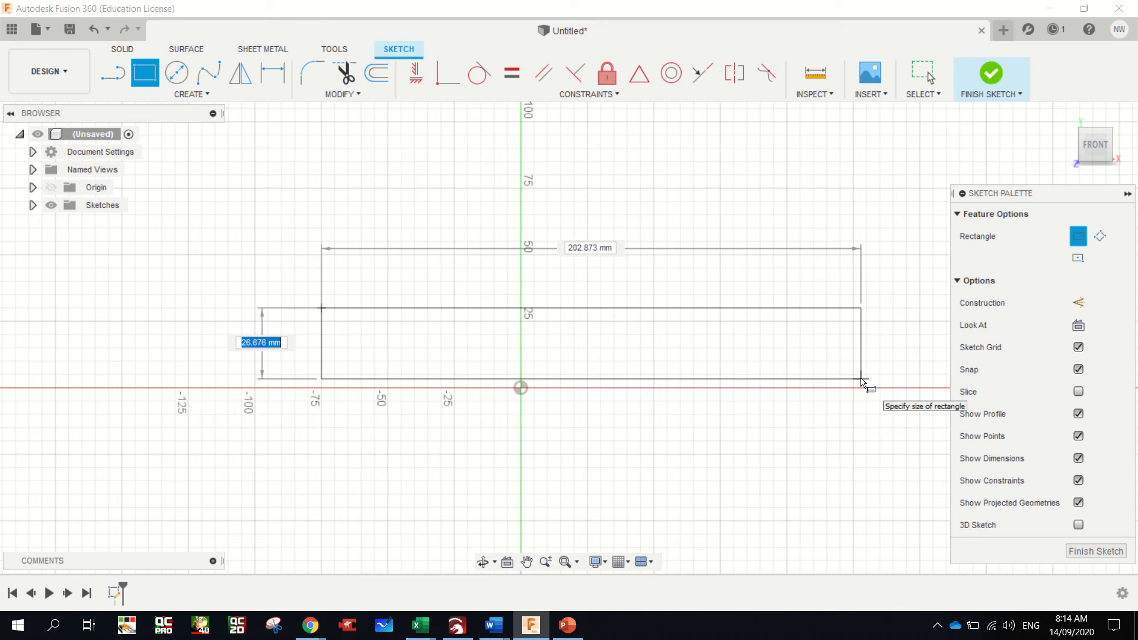
{"action": "type", "text": "40"}
{"action": "key", "text": "Tab"}
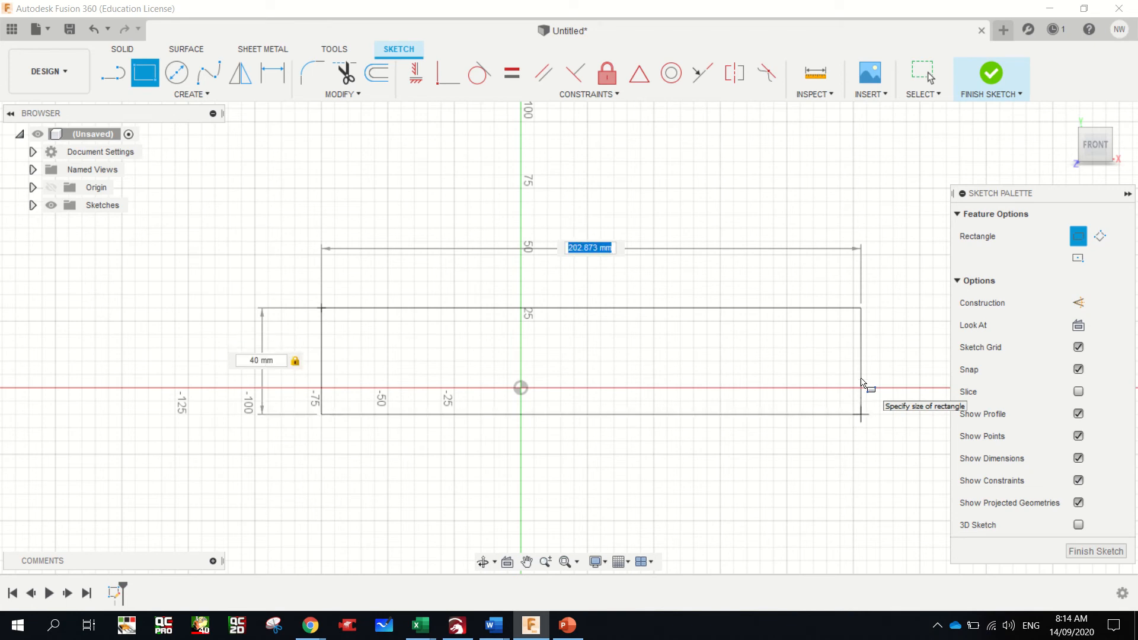
{"action": "type", "text": "650"}
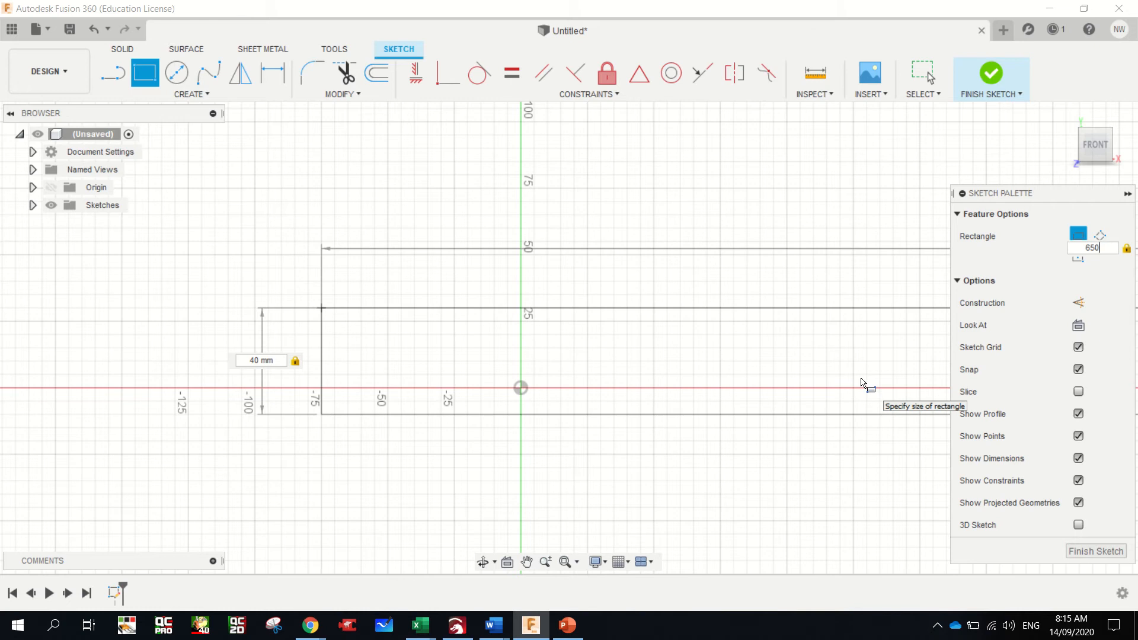
{"action": "key", "text": "Return"}
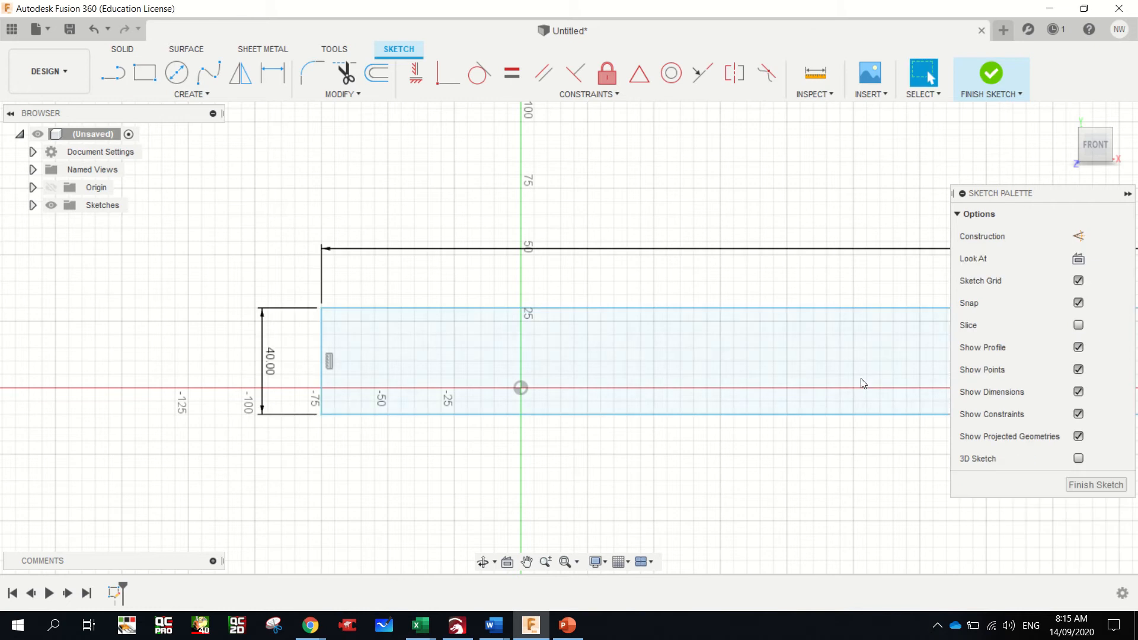
- Extrude the rectangular profile 19 mm as a new body to form the bar
{"action": "key", "text": "e"}
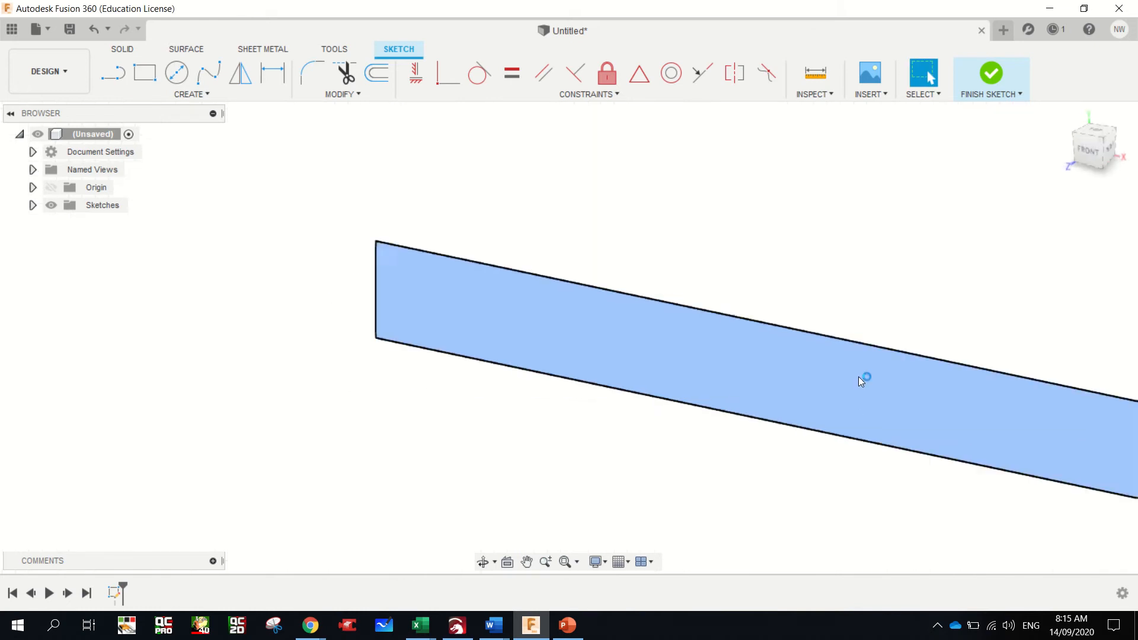
{"action": "left_click", "coordinate": [760, 407]}
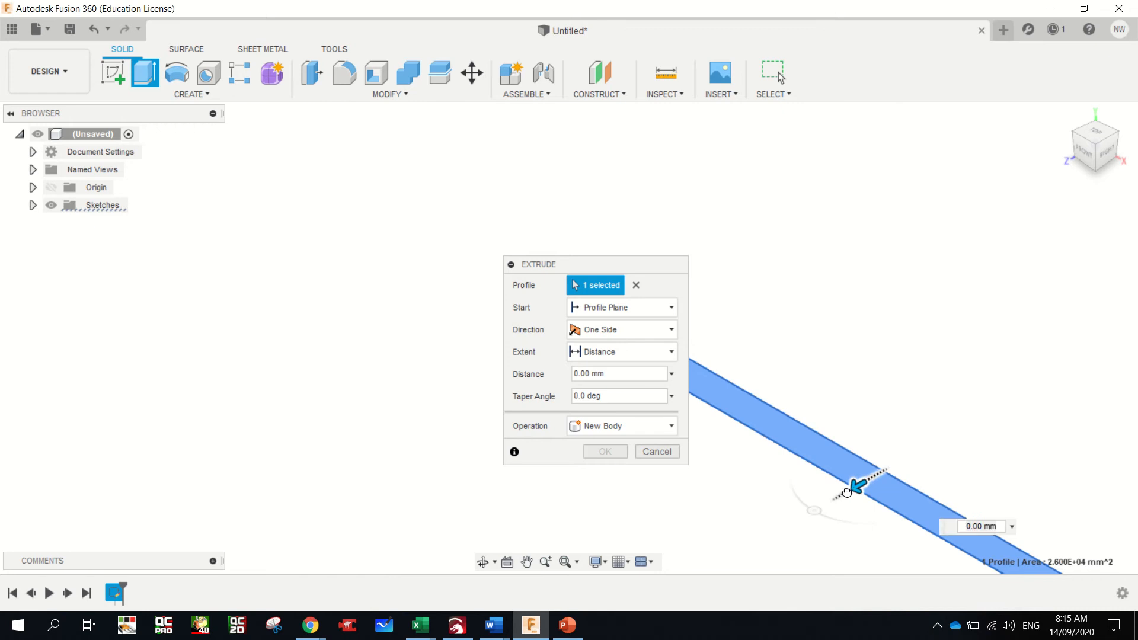
{"action": "left_click_drag", "start_coordinate": [859, 485], "coordinate": [839, 495]}
{"action": "left_click_drag", "start_coordinate": [960, 526], "coordinate": [1019, 524]}
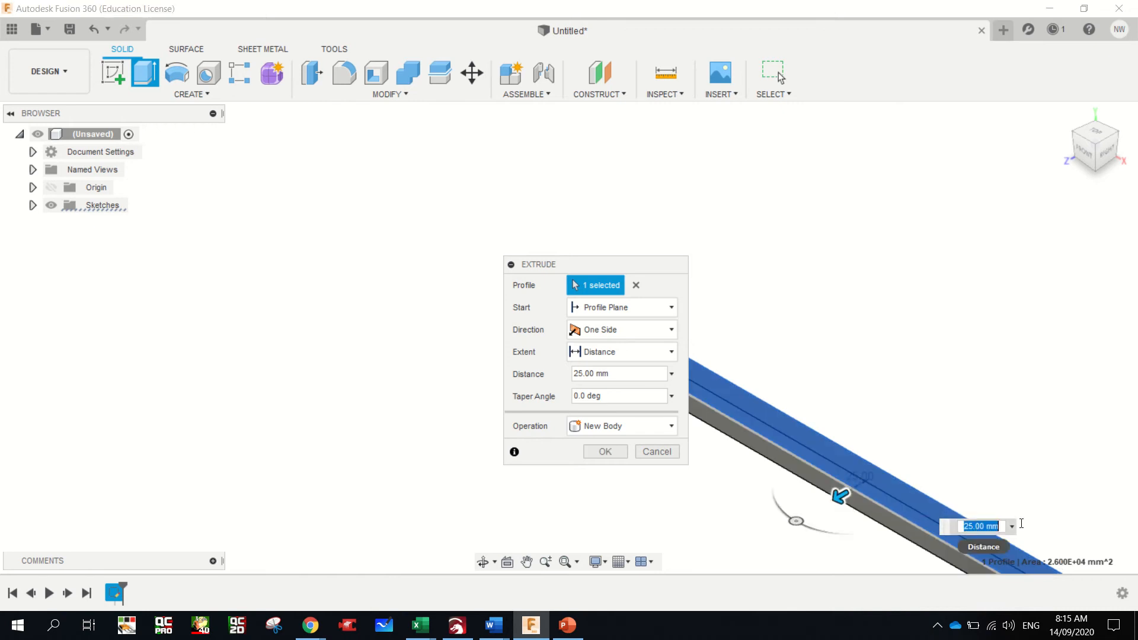
{"action": "type", "text": "19"}
{"action": "key", "text": "Return"}
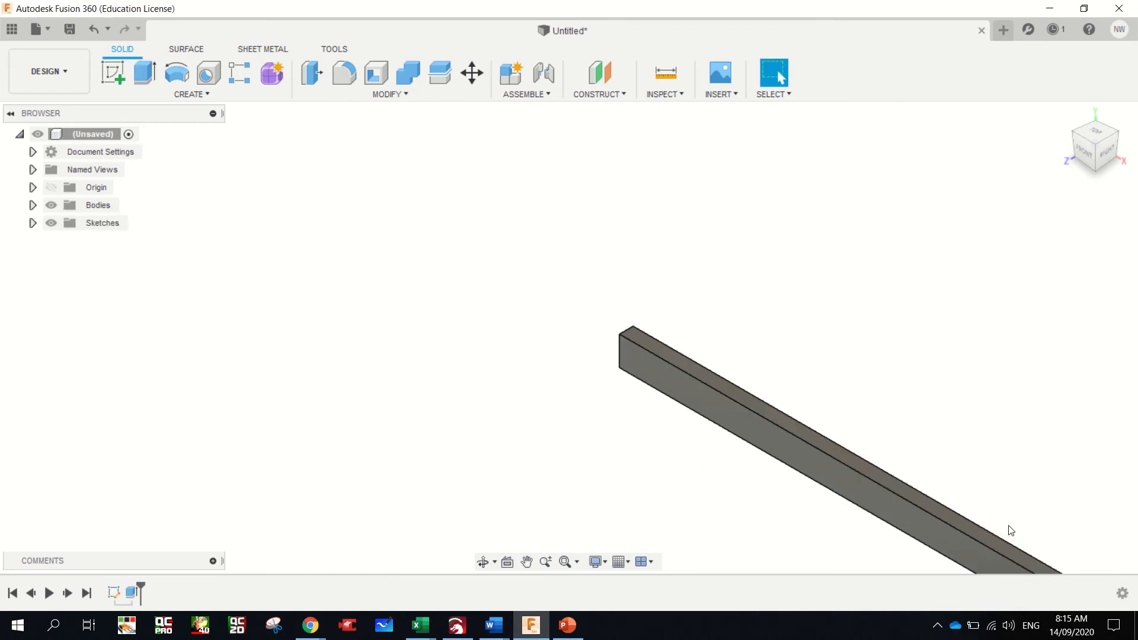
- On the bar's front face, sketch a rectangle 10 mm high and 19 mm wide from the lower right corner
{"action": "left_click", "coordinate": [1066, 114]}
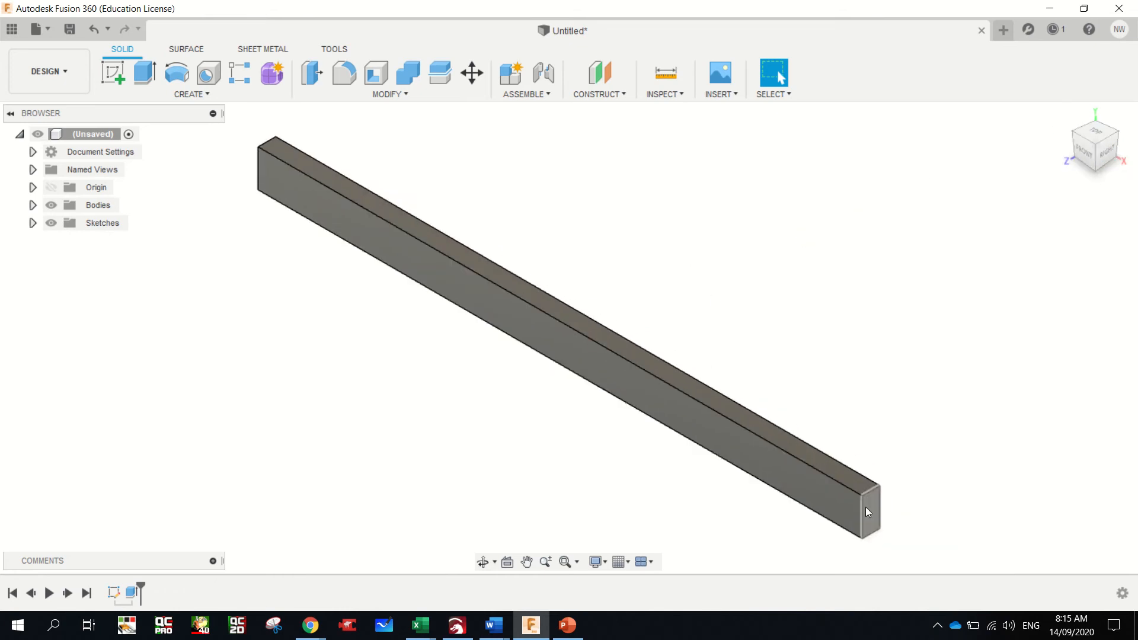
{"action": "scroll", "coordinate": [884, 546], "scroll_direction": "up", "scroll_amount": 5}
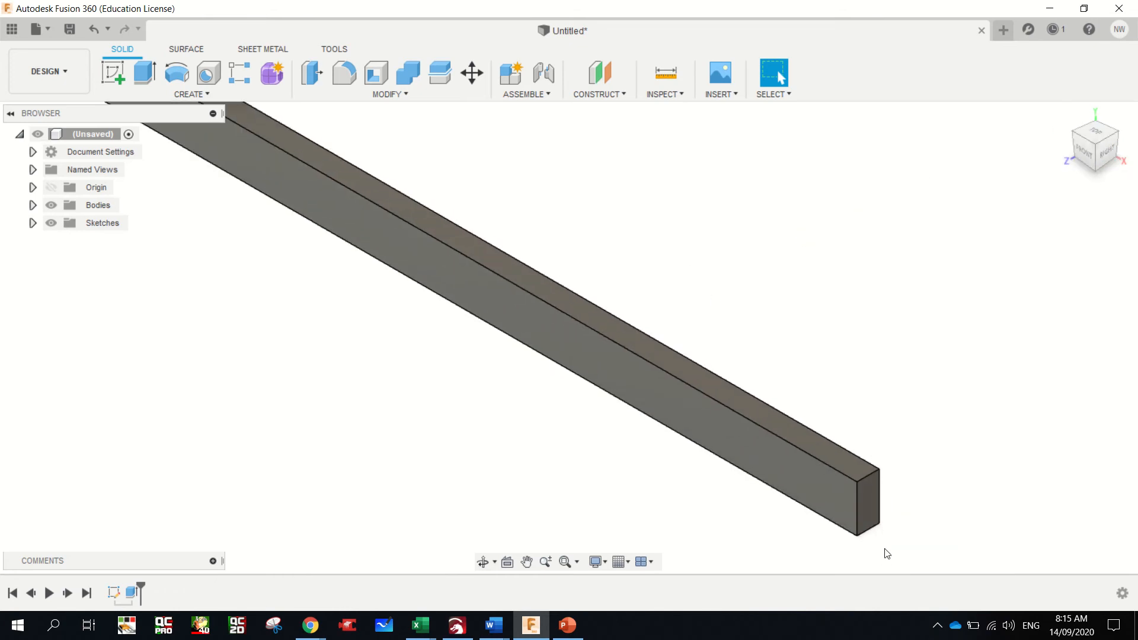
{"action": "scroll", "coordinate": [883, 546], "scroll_direction": "up", "scroll_amount": 2}
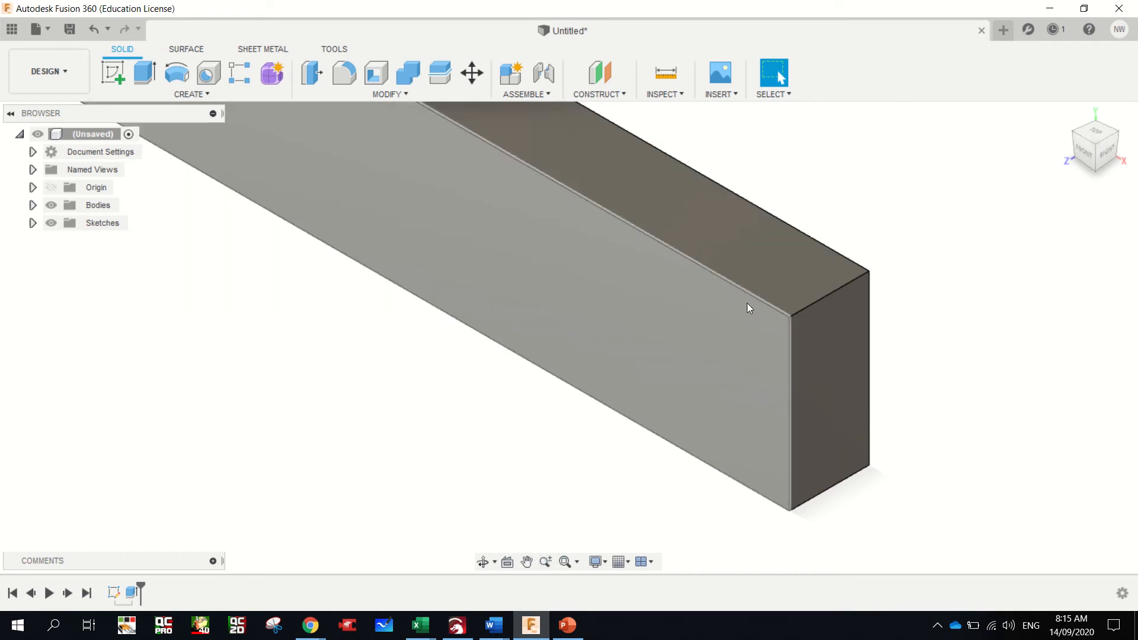
{"action": "left_click", "coordinate": [112, 80]}
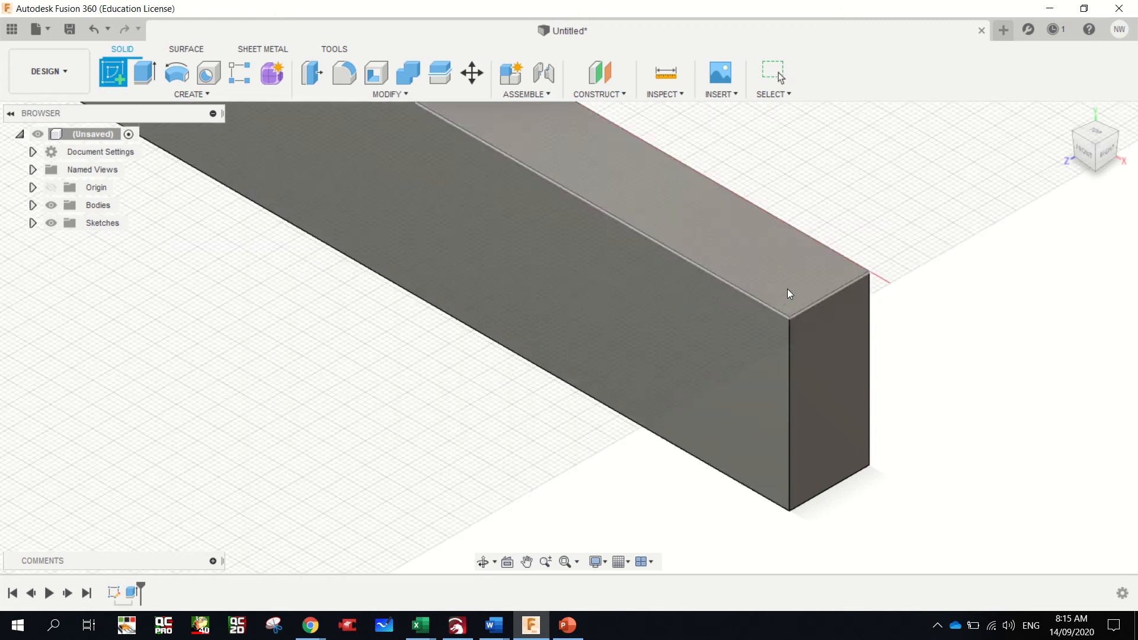
{"action": "left_click", "coordinate": [750, 337]}
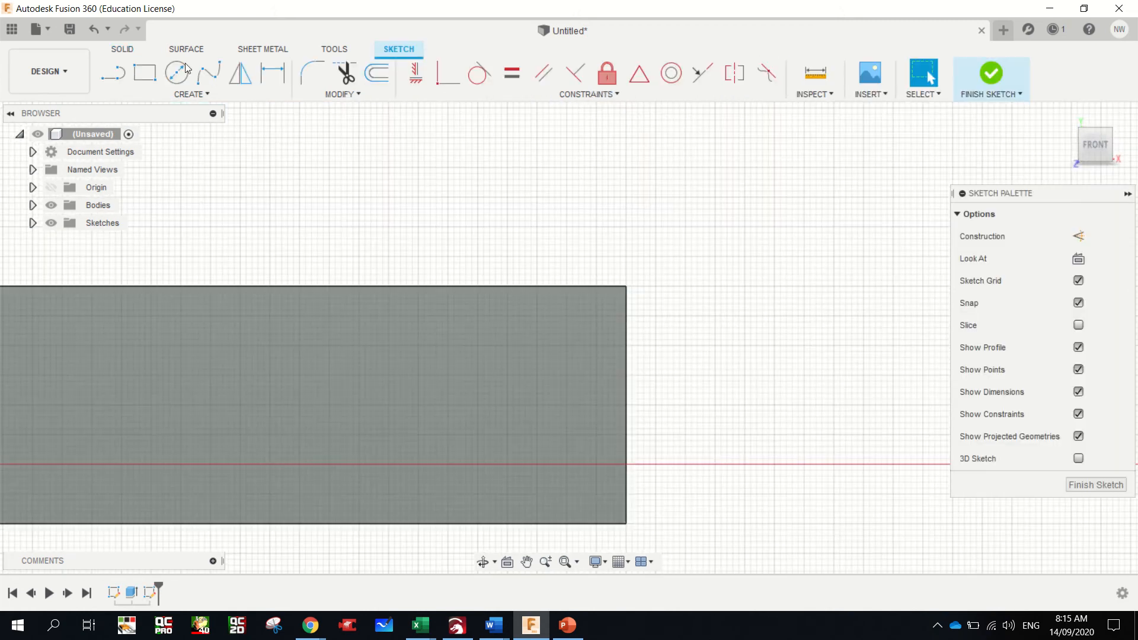
{"action": "left_click", "coordinate": [148, 74]}
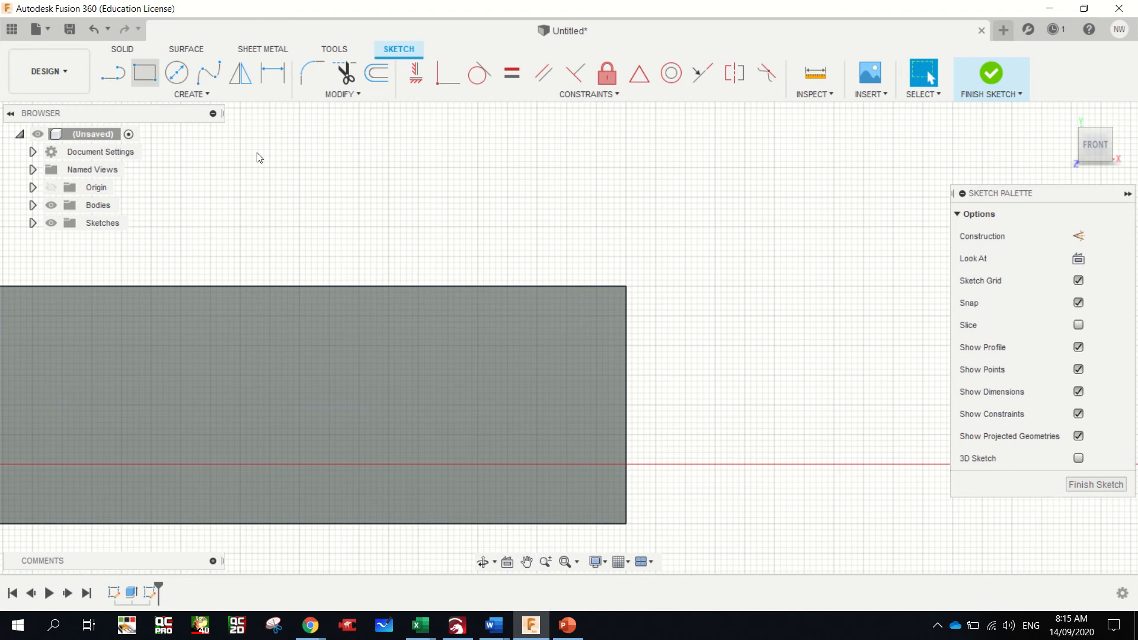
{"action": "left_click", "coordinate": [625, 523]}
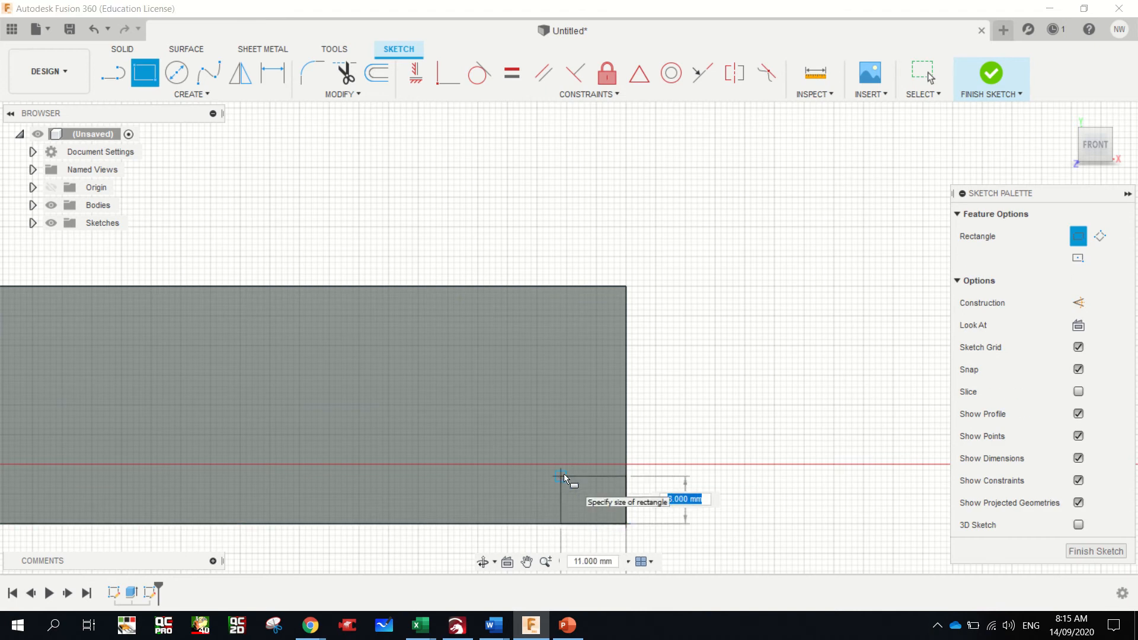
{"action": "type", "text": "10"}
{"action": "key", "text": "Tab"}
{"action": "type", "text": "19"}
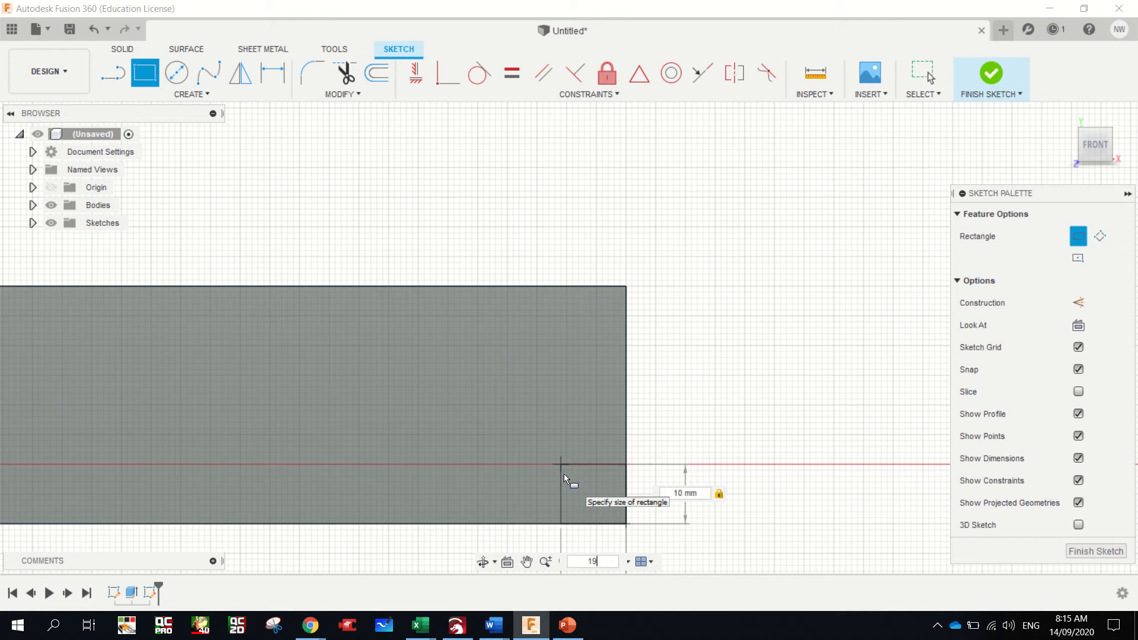
{"action": "key", "text": "Return"}
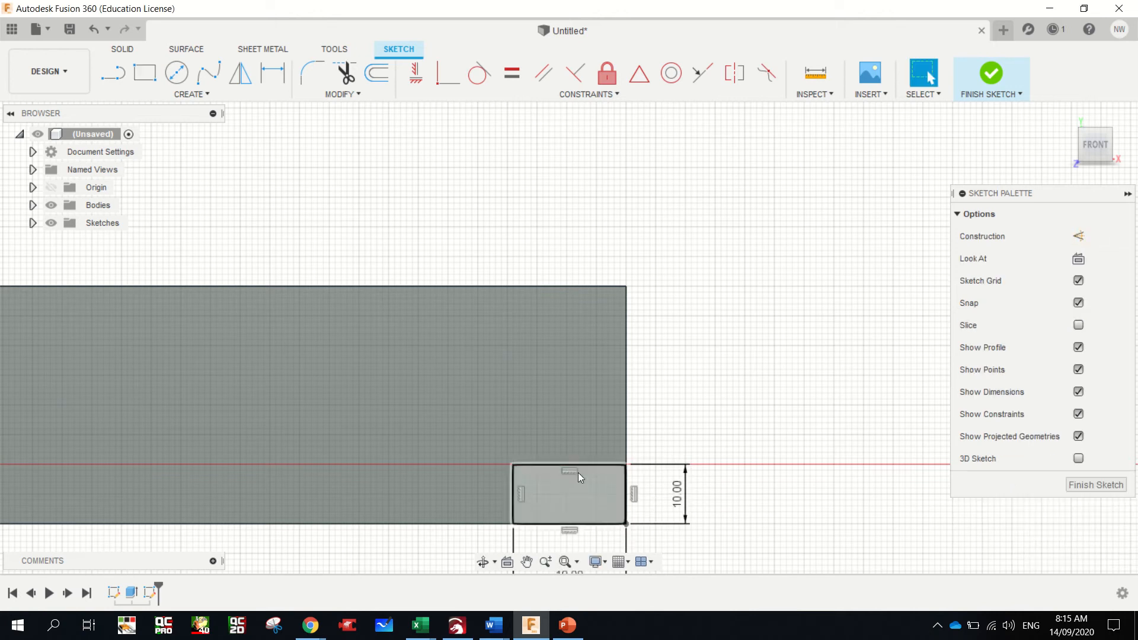
- Cut the lower corner rectangle about 41 mm back through the bar's full thickness with Extrude
{"action": "key", "text": "e"}
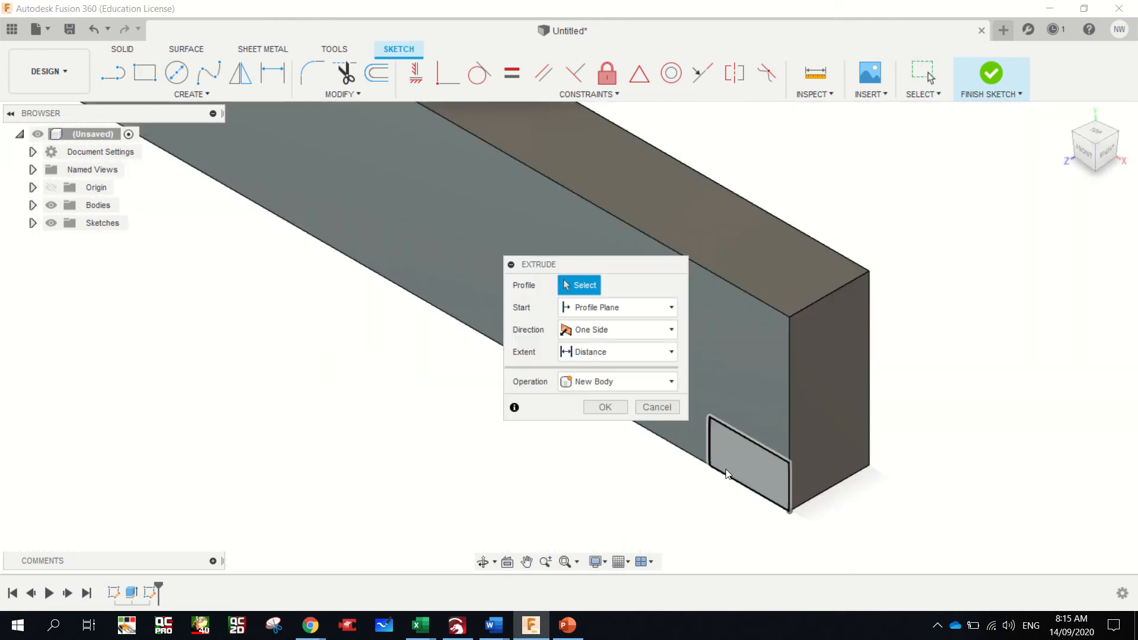
{"action": "left_click", "coordinate": [736, 472]}
{"action": "left_click_drag", "start_coordinate": [791, 470], "coordinate": [943, 444]}
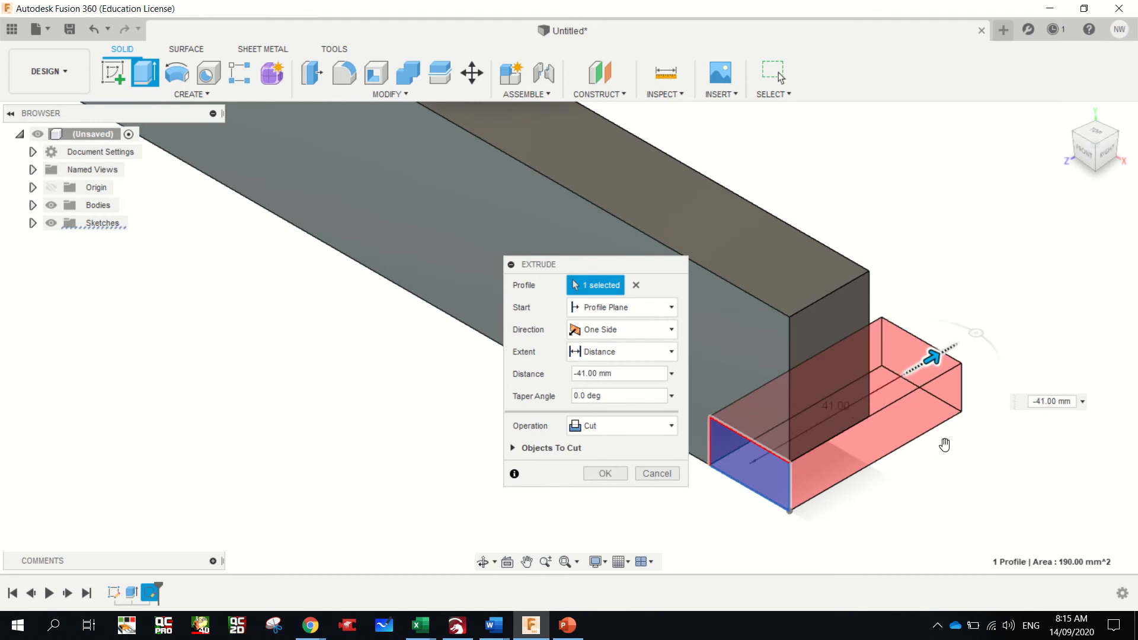
{"action": "key", "text": "Return"}
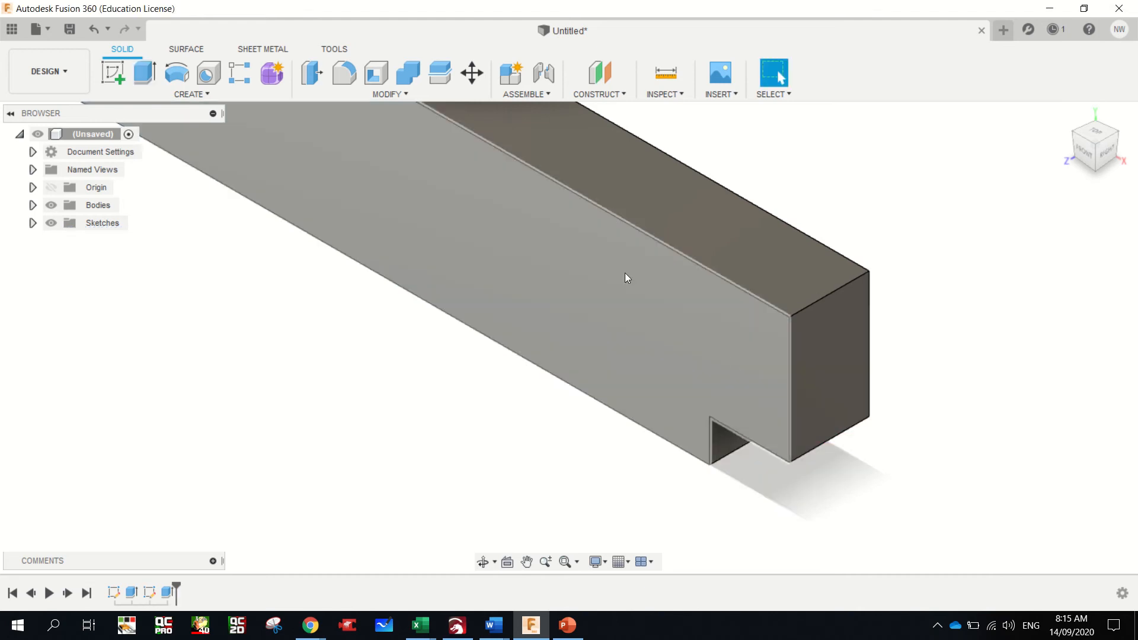
- Start a new sketch on the bar's front face beside the lower corner notch
{"action": "left_click", "coordinate": [112, 73]}
{"action": "left_click", "coordinate": [713, 402]}
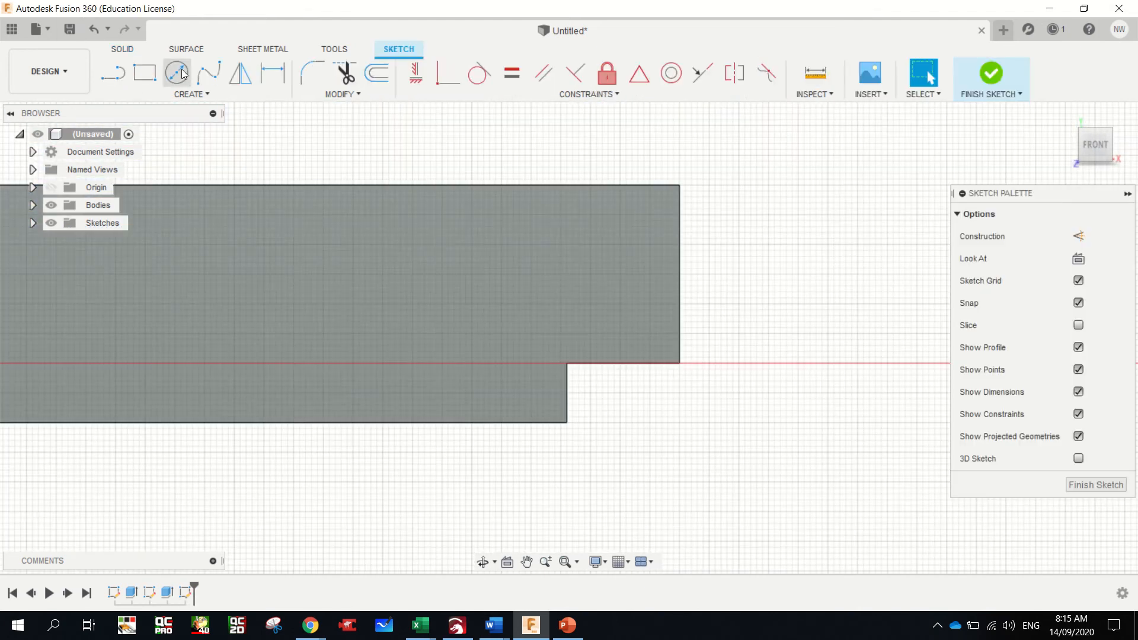
{"action": "left_click", "coordinate": [144, 74]}
{"action": "key", "text": "l"}
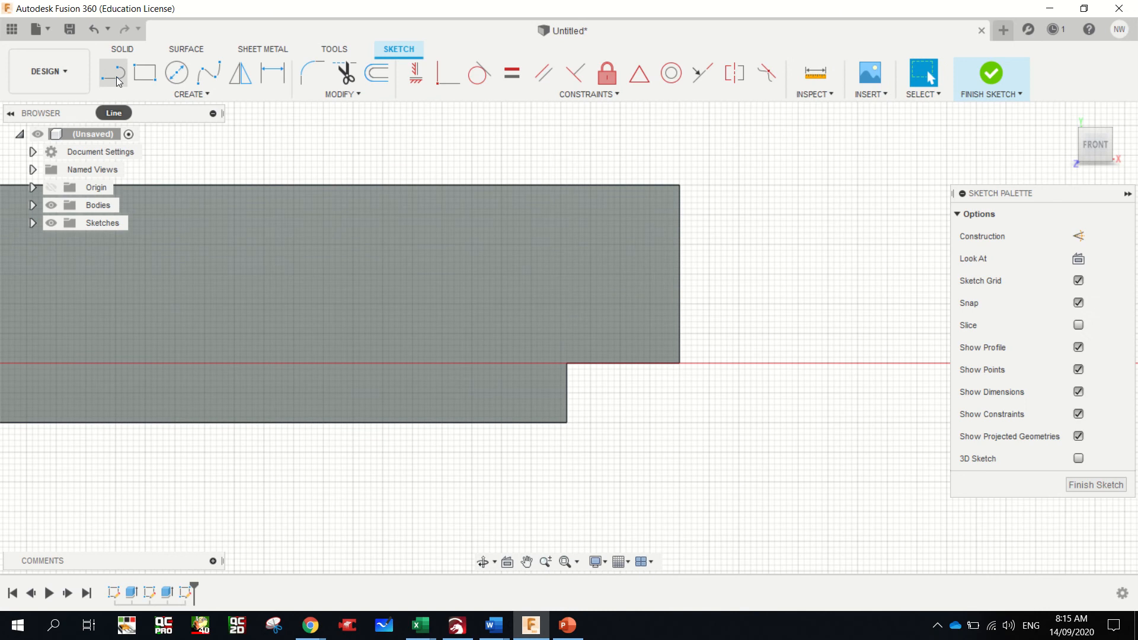
{"action": "left_click", "coordinate": [679, 363]}
{"action": "type", "text": "19"}
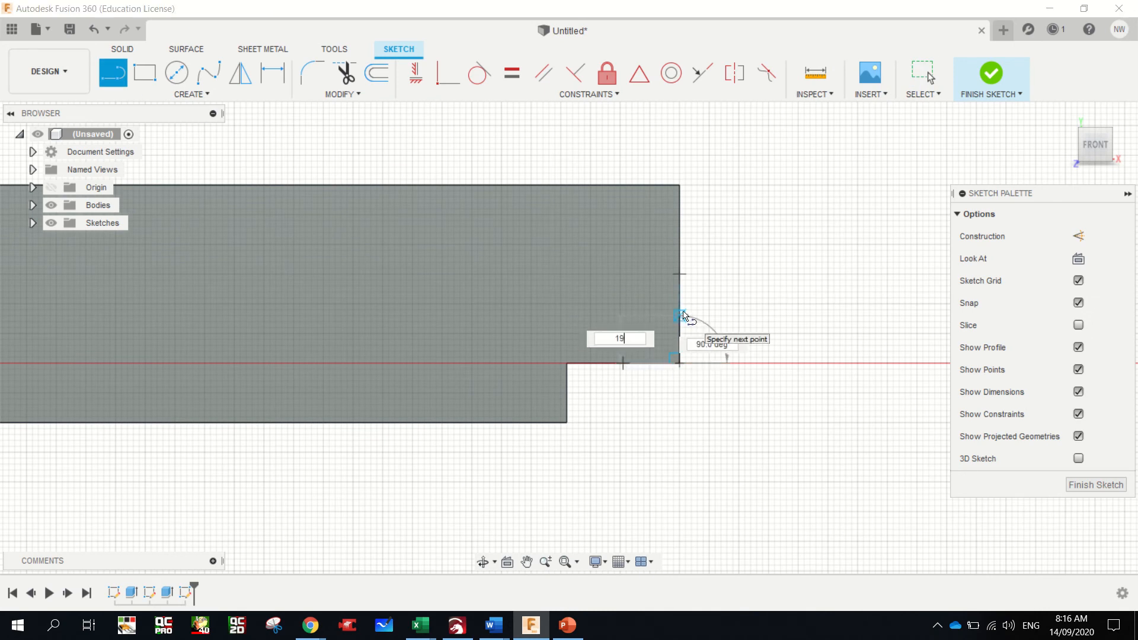
{"action": "key", "text": "Return"}
{"action": "key", "text": "Escape"}
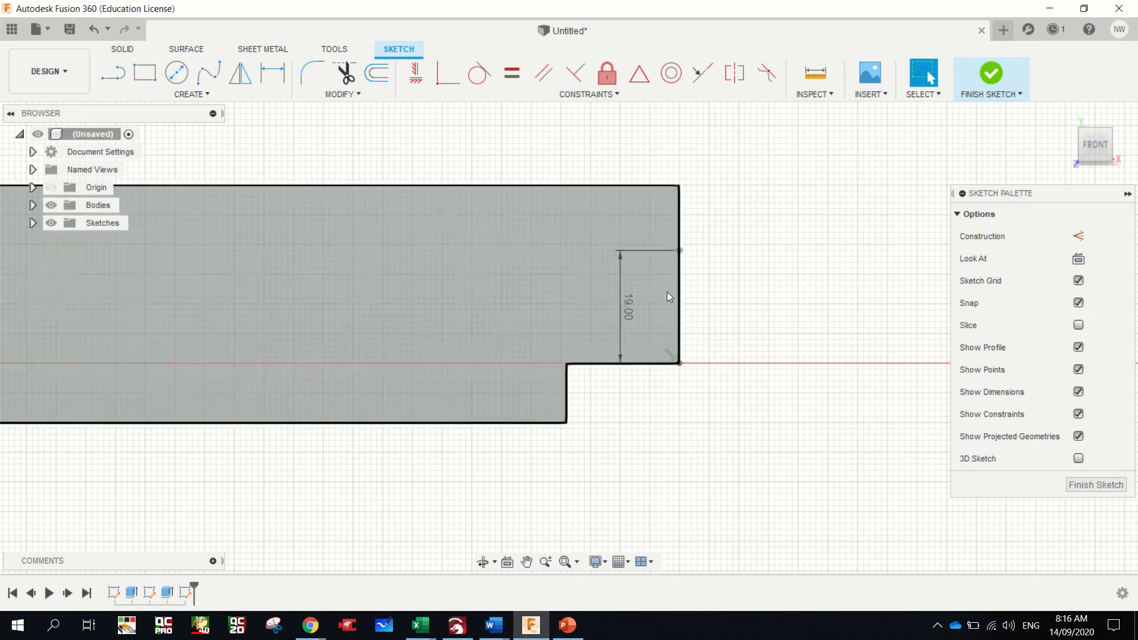
{"action": "left_click", "coordinate": [95, 33]}
- Draw a 10 mm vertical line up the bar's right end edge from the outer corner above the notch
{"action": "left_click", "coordinate": [113, 73]}
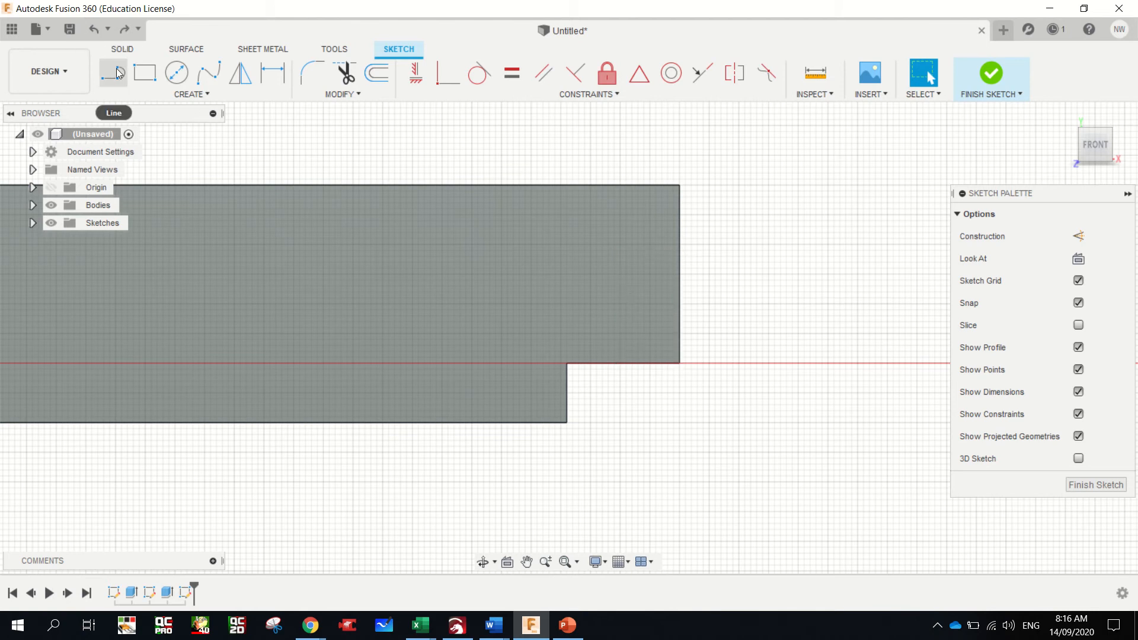
{"action": "left_click", "coordinate": [681, 364]}
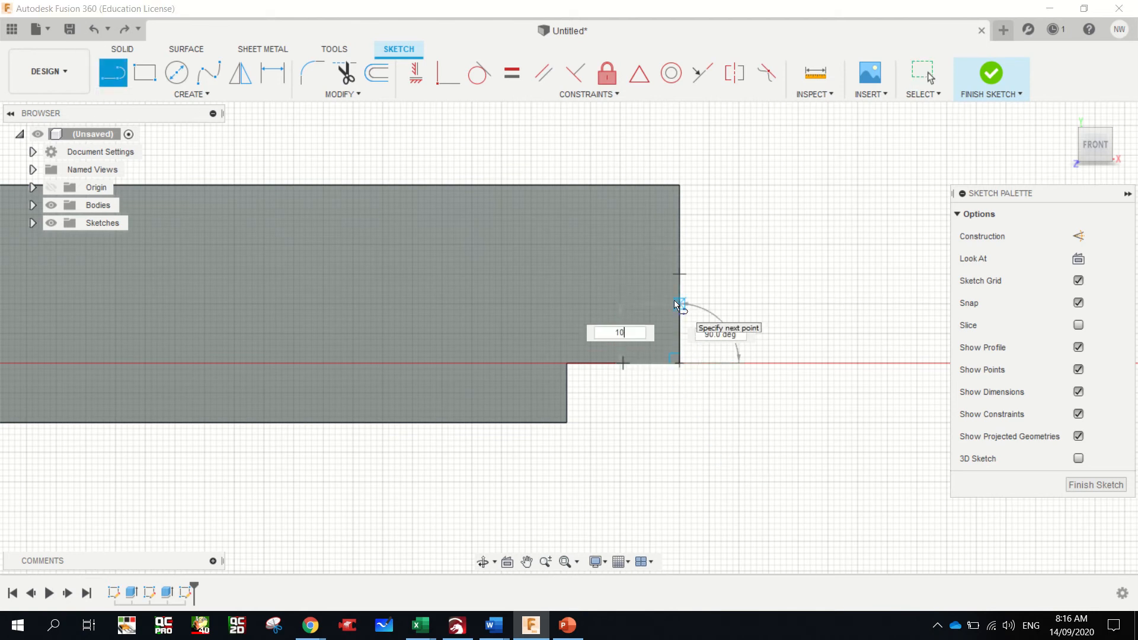
{"action": "key", "text": "Return"}
{"action": "key", "text": "Escape"}
- Sketch a rectangle 10 mm high and 19 mm wide, extending up and left from the line's upper endpoint
{"action": "key", "text": "r"}
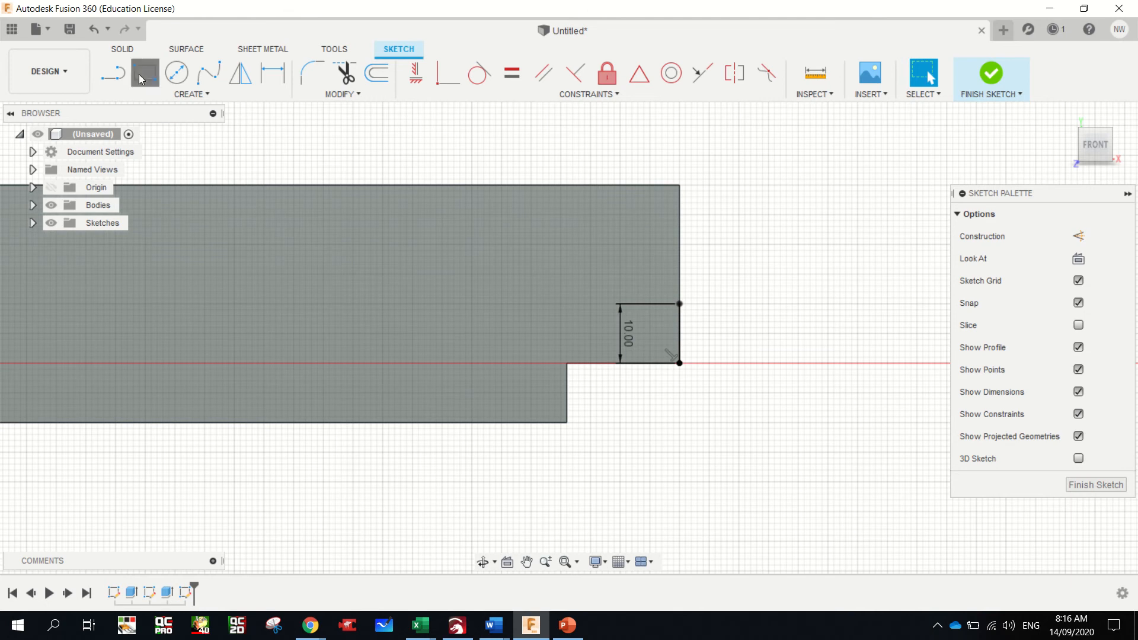
{"action": "left_click", "coordinate": [680, 304]}
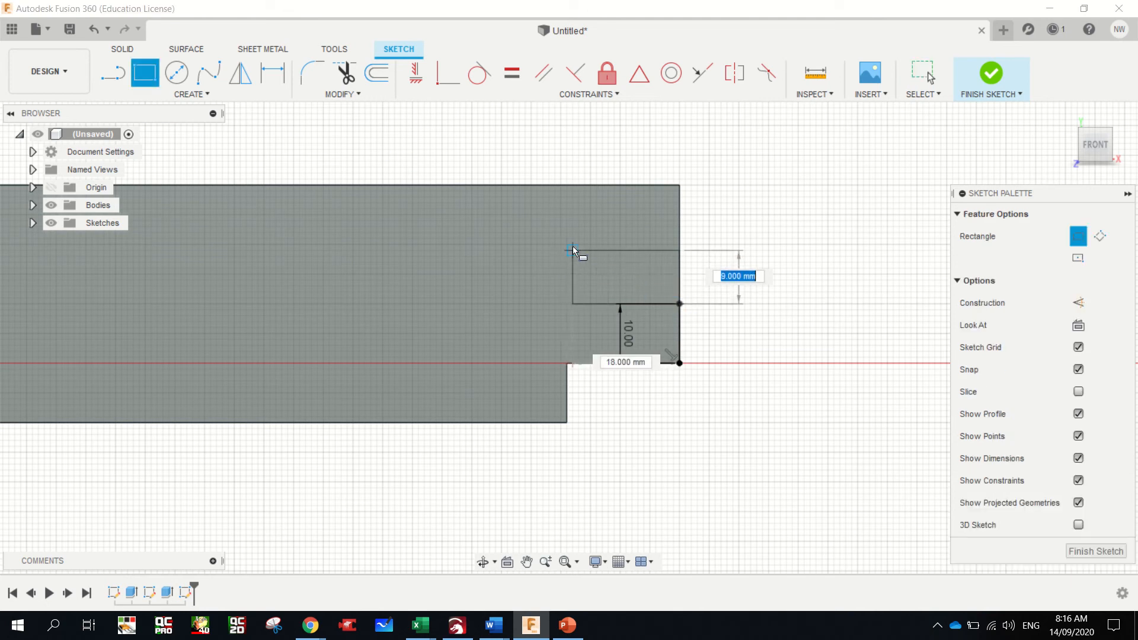
{"action": "type", "text": "10"}
{"action": "key", "text": "Tab"}
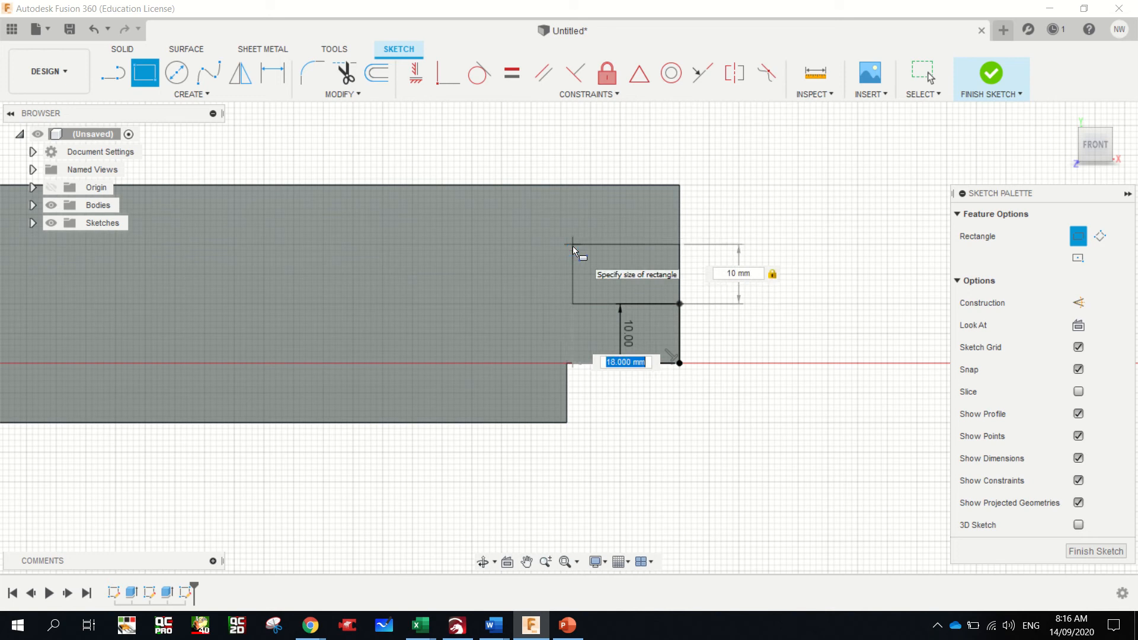
{"action": "type", "text": "19"}
{"action": "key", "text": "Return"}
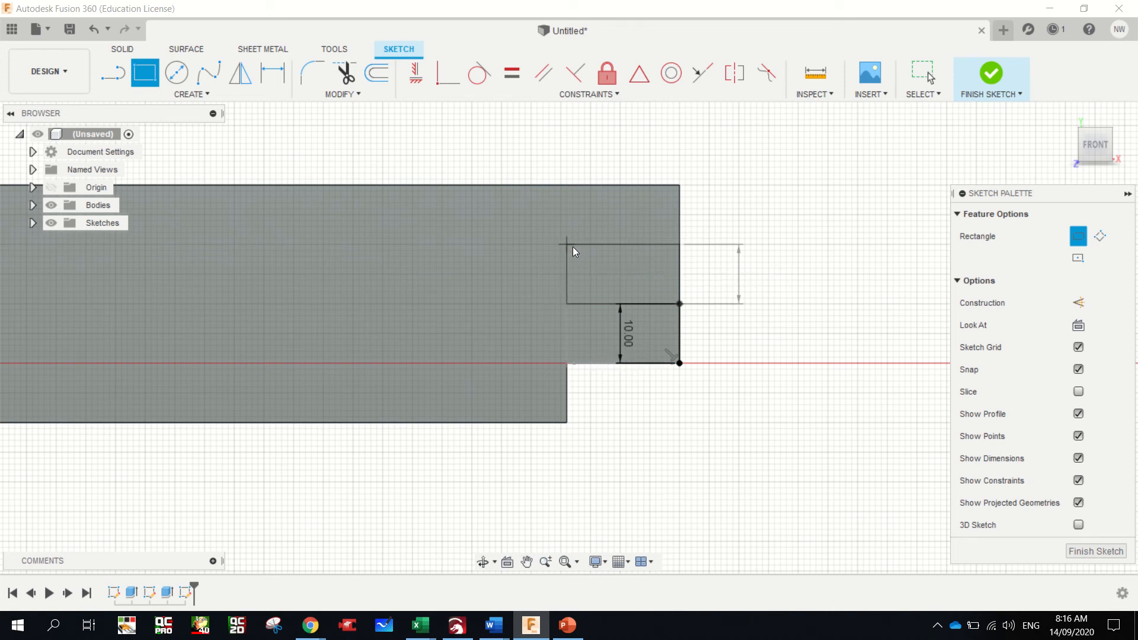
- Cut the upper 10 by 19 mm rectangle through the bar's full thickness with Extrude
{"action": "left_click", "coordinate": [634, 279]}
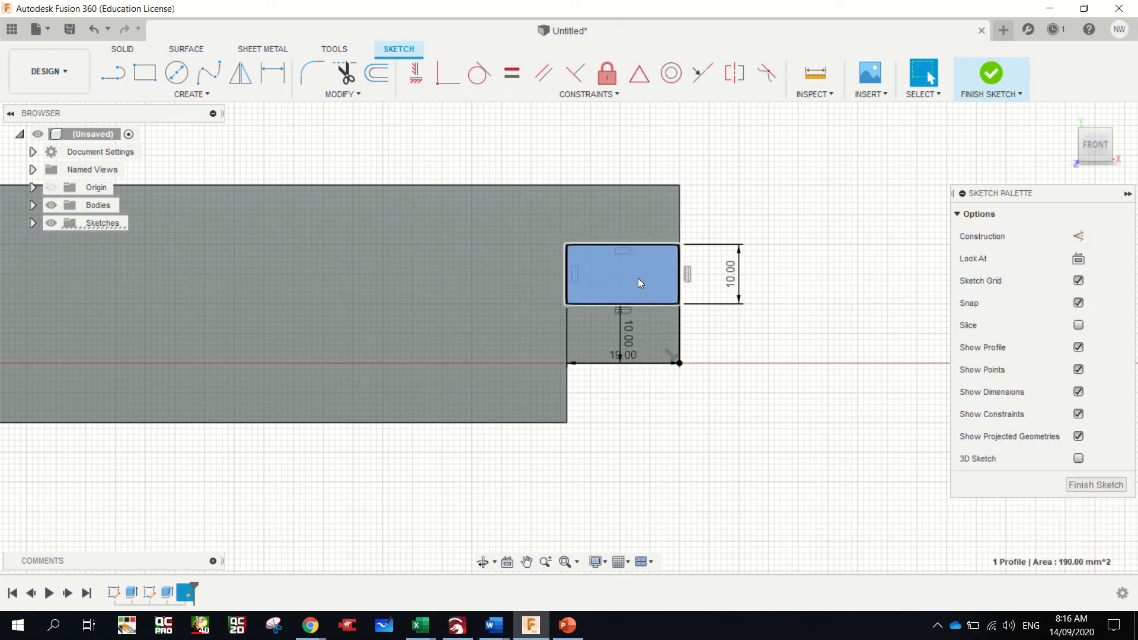
{"action": "key", "text": "e"}
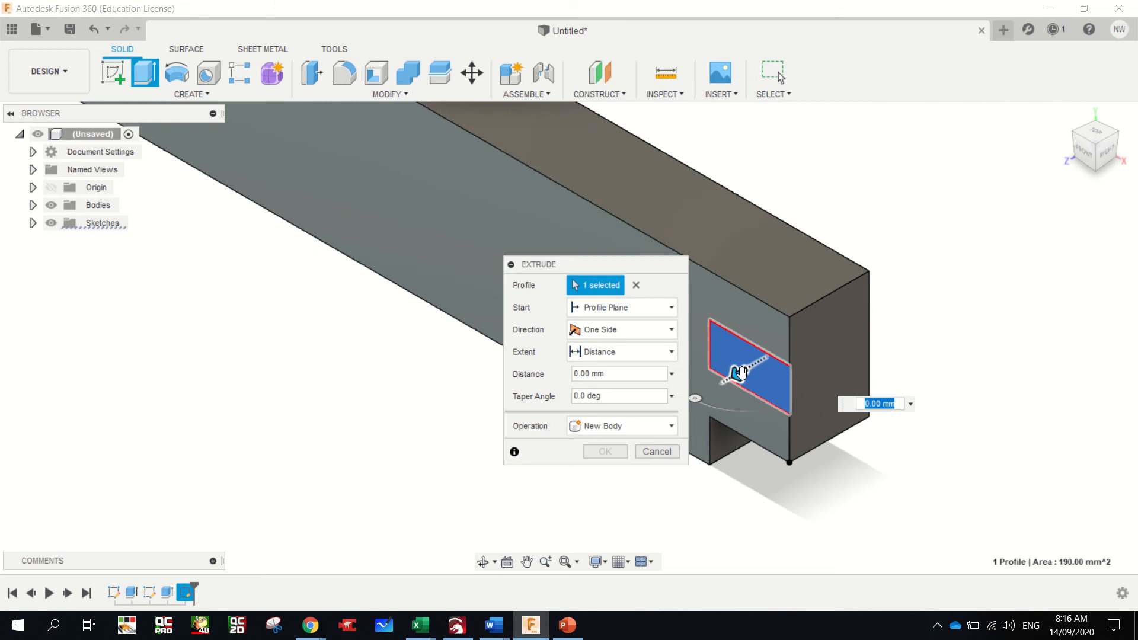
{"action": "left_click_drag", "start_coordinate": [743, 373], "coordinate": [906, 305]}
{"action": "key", "text": "Return"}
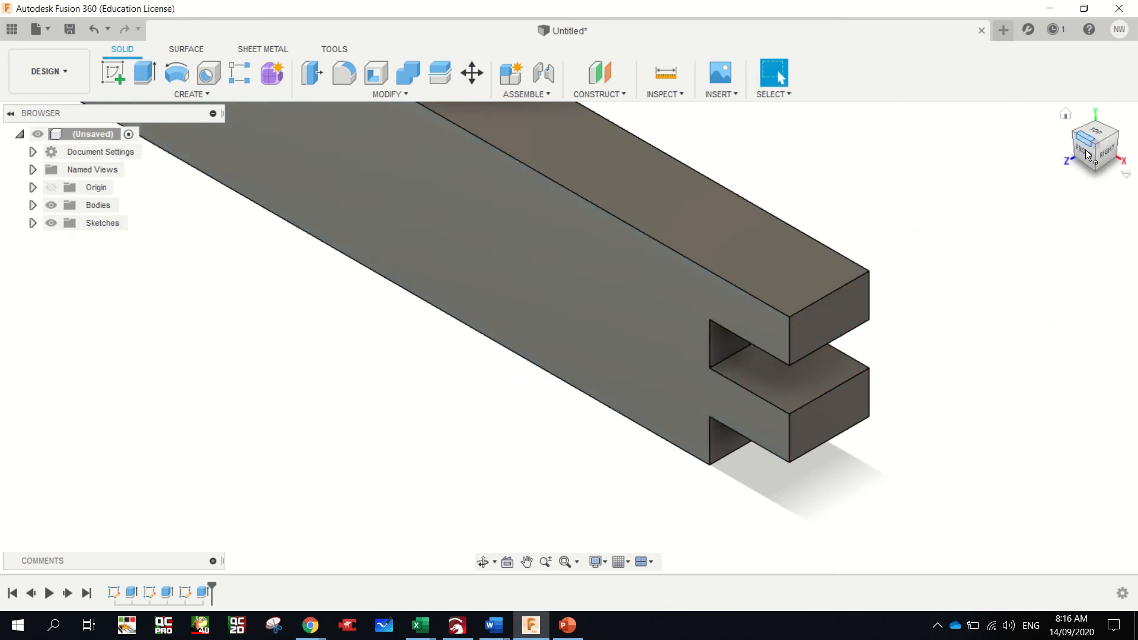
- On the bar's front face, sketch a rectangle 10 mm high and 19 mm wide from the left end's lower corner
{"action": "left_click", "coordinate": [1066, 114]}
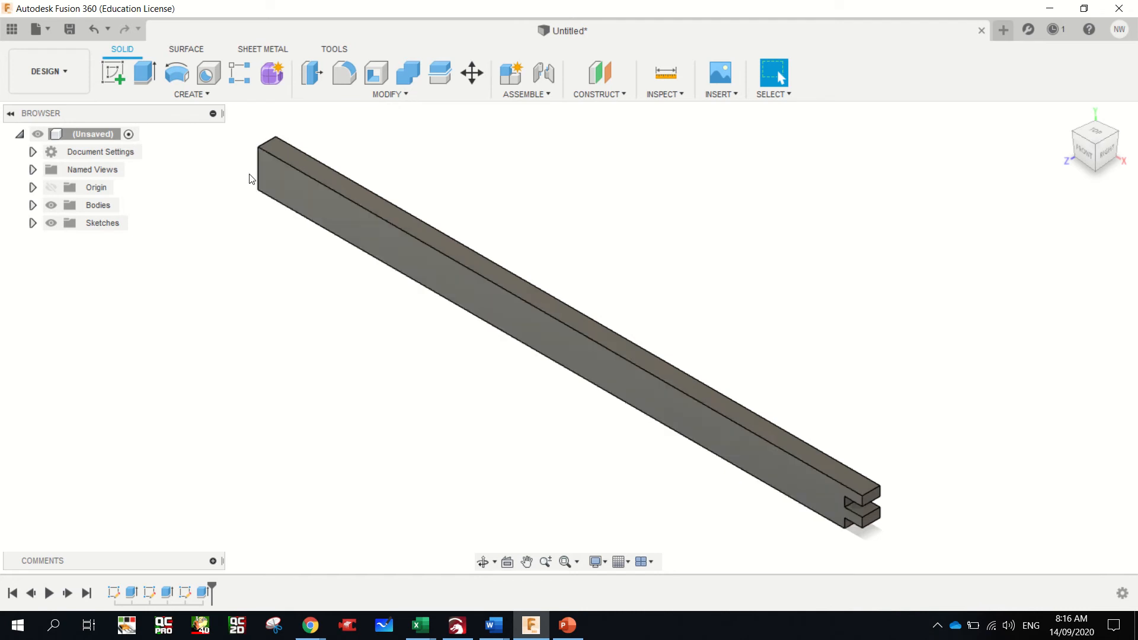
{"action": "left_click", "coordinate": [121, 74]}
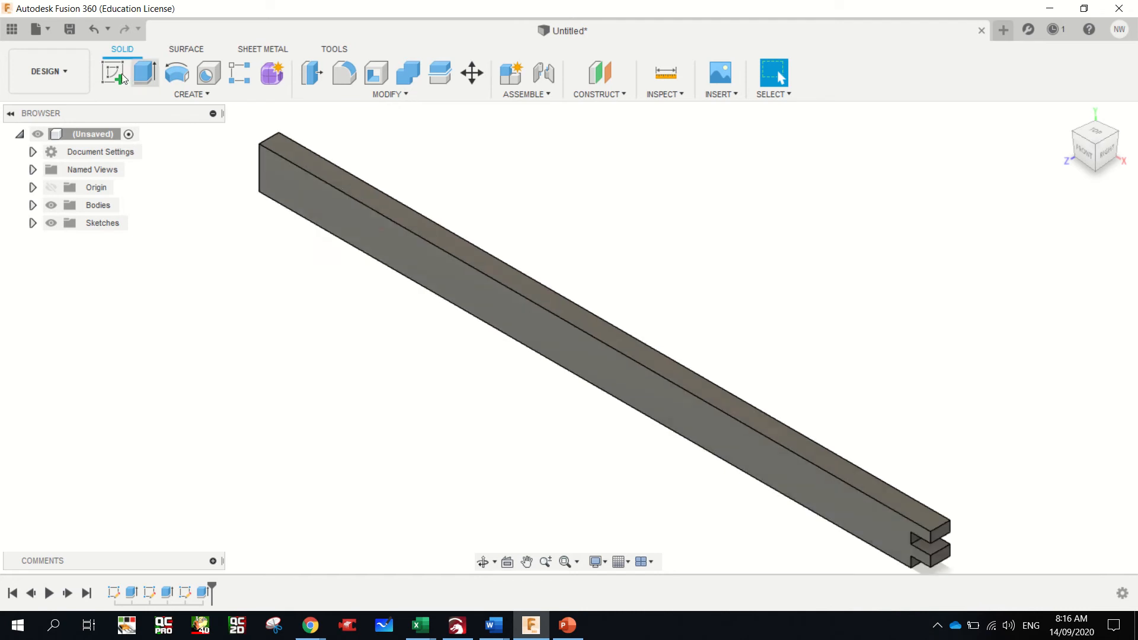
{"action": "left_click", "coordinate": [286, 185]}
{"action": "scroll", "coordinate": [552, 365], "scroll_direction": "up", "scroll_amount": 6}
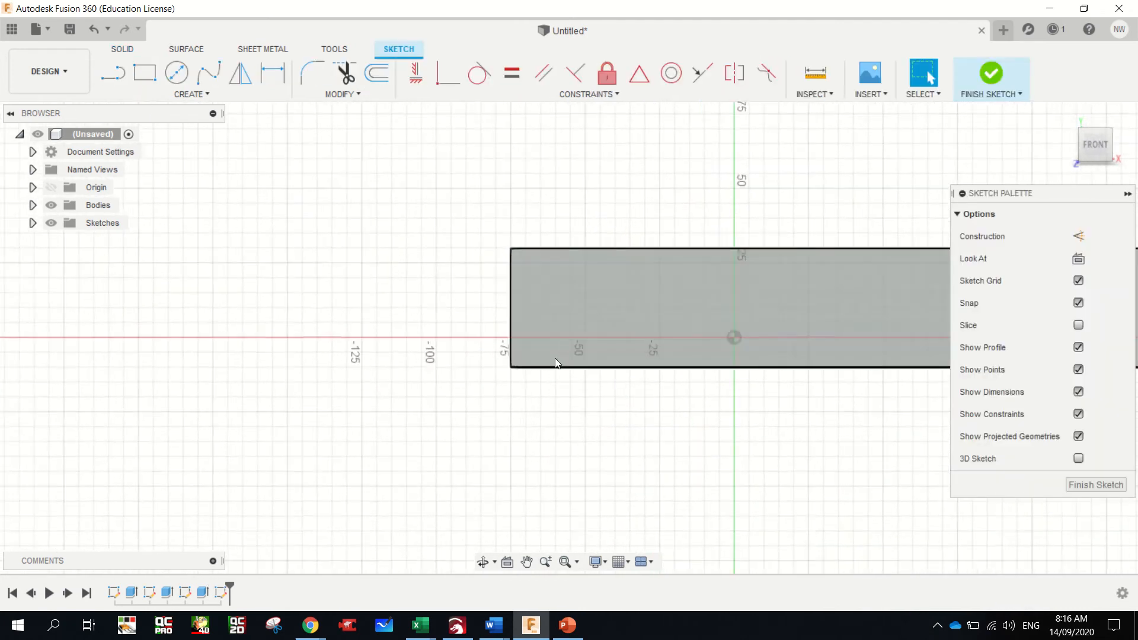
{"action": "left_click", "coordinate": [143, 71]}
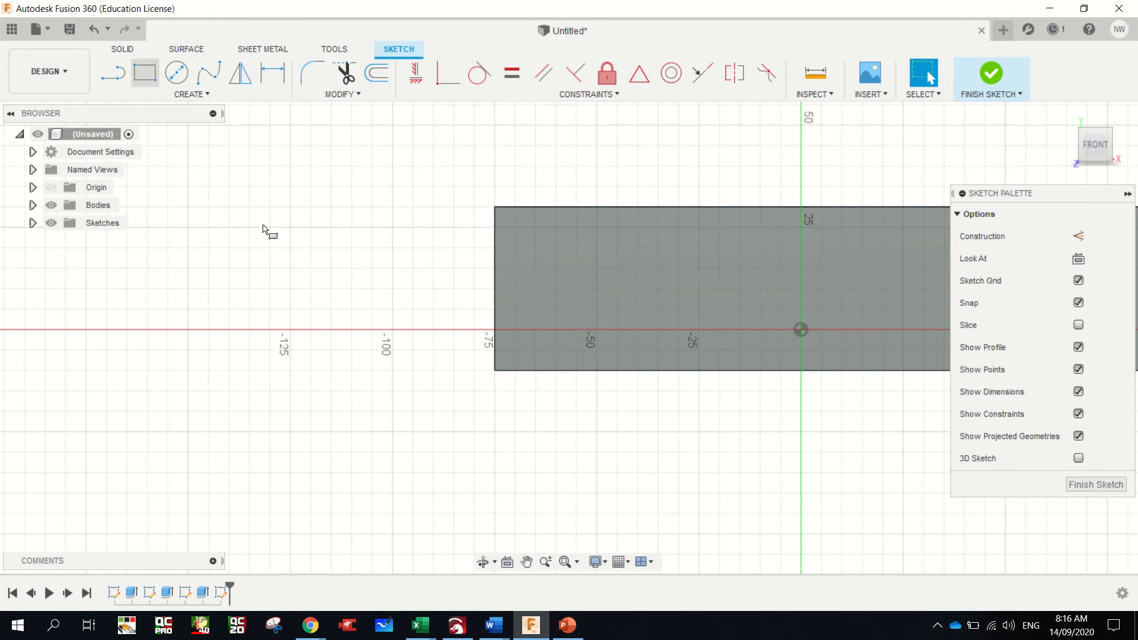
{"action": "left_click", "coordinate": [495, 370]}
{"action": "type", "text": "10"}
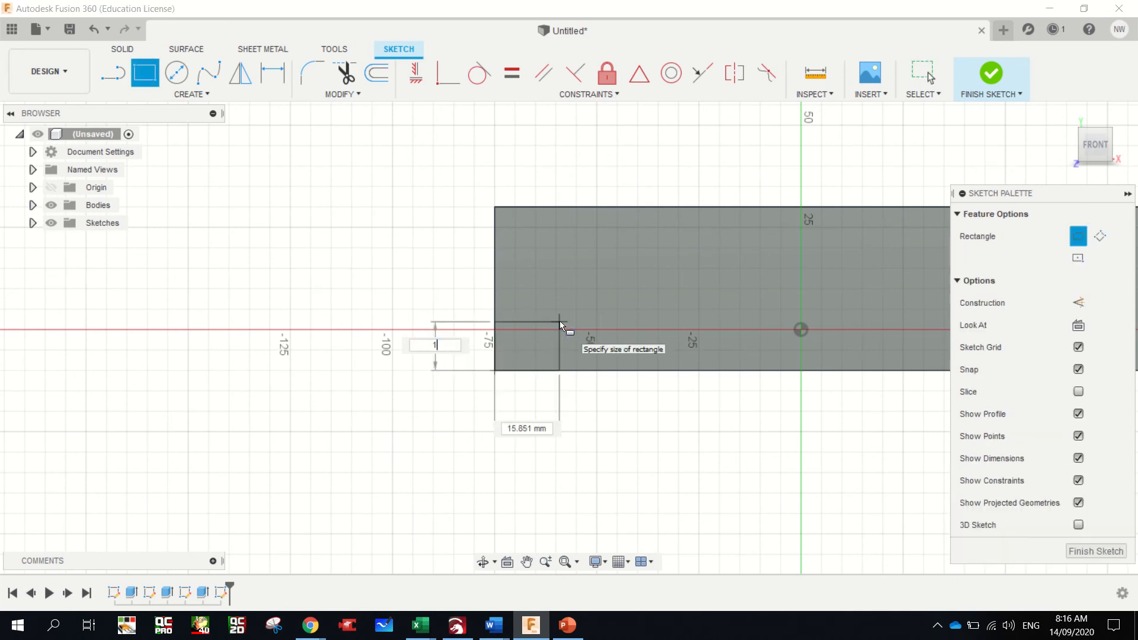
{"action": "key", "text": "Tab"}
{"action": "type", "text": "19"}
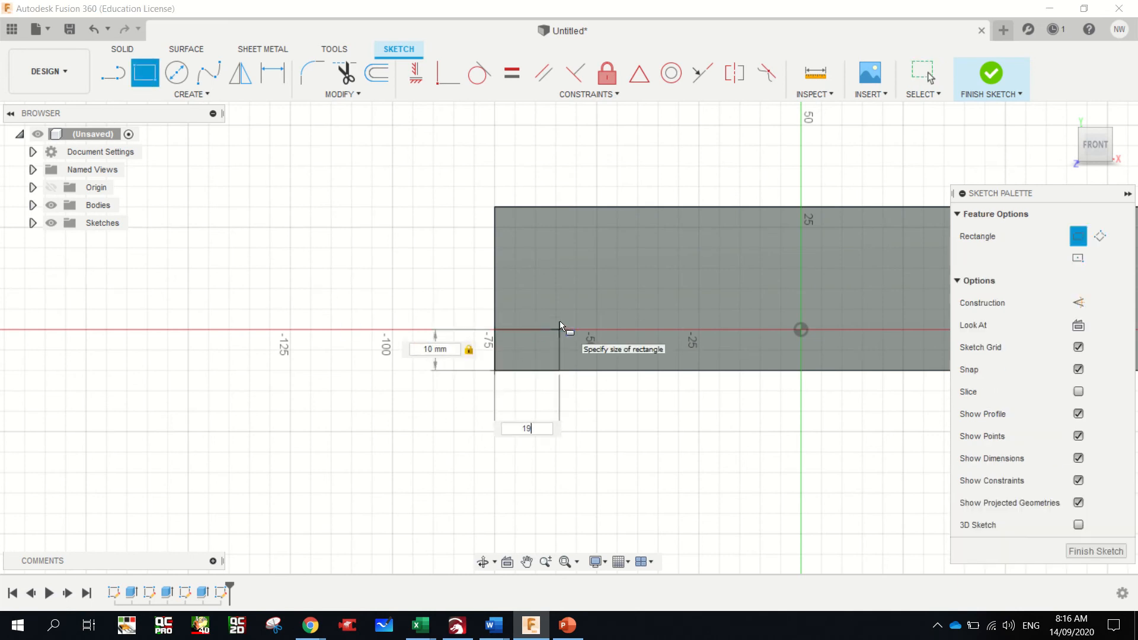
{"action": "key", "text": "Return"}
- Cut the lower-left 10 by 19 mm rectangle through the bar by extruding it -30 mm
{"action": "left_click", "coordinate": [543, 345]}
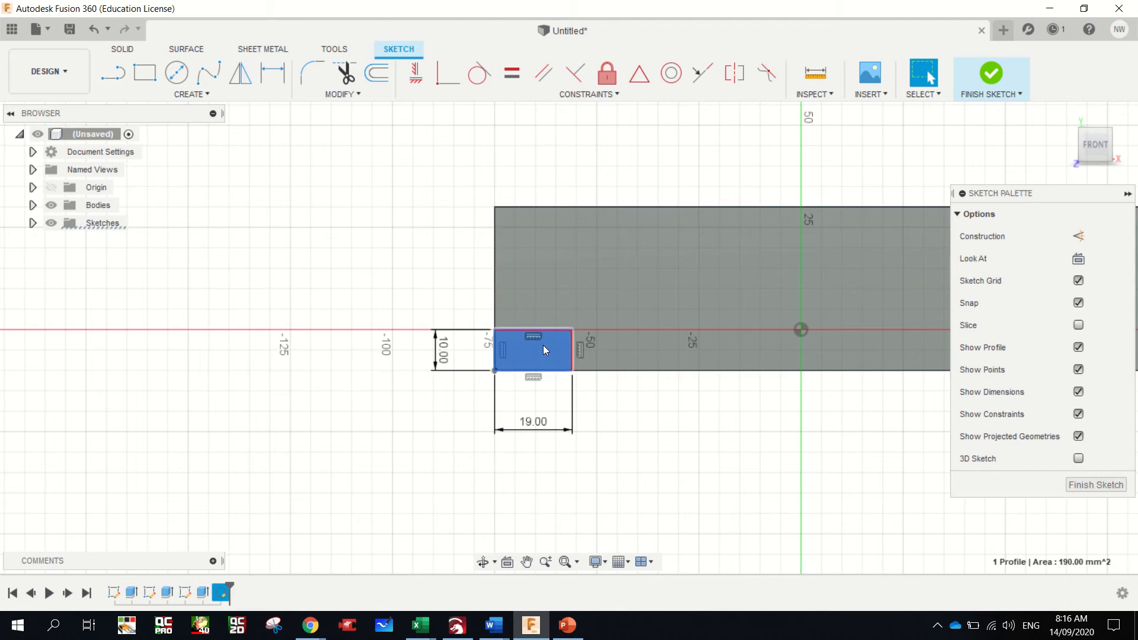
{"action": "key", "text": "e"}
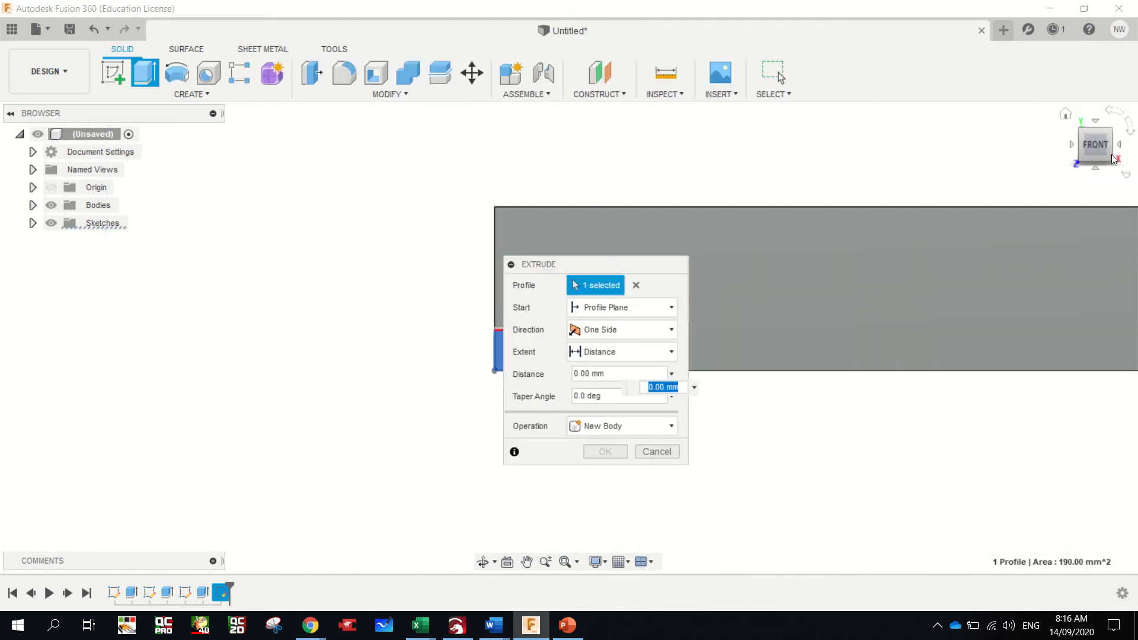
{"action": "left_click", "coordinate": [1092, 134]}
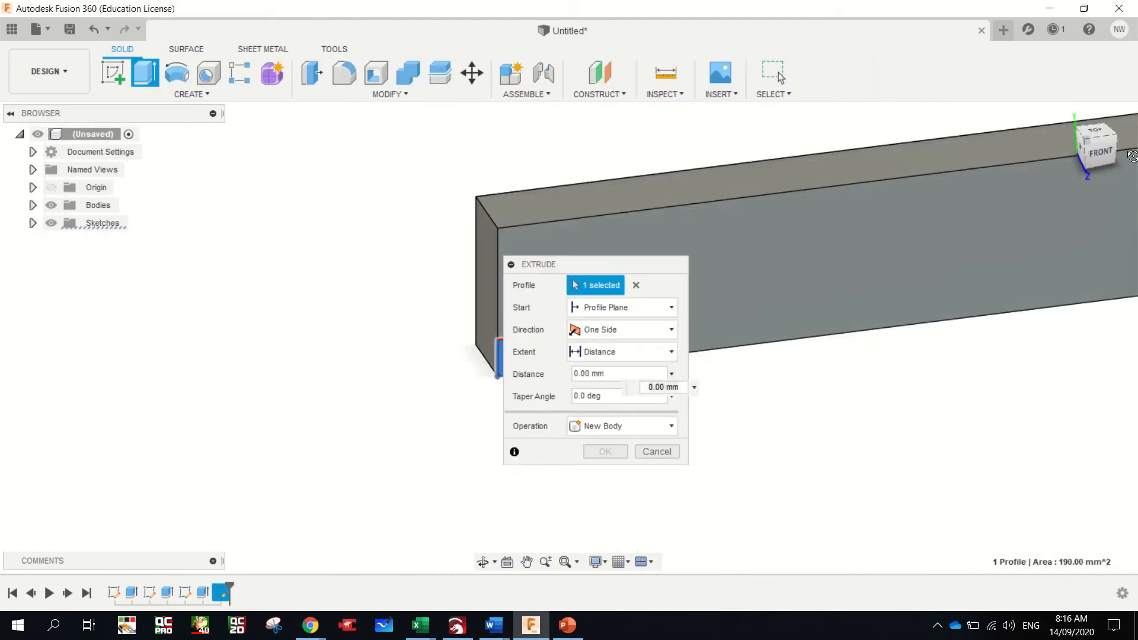
{"action": "left_click_drag", "start_coordinate": [624, 264], "coordinate": [1077, 304]}
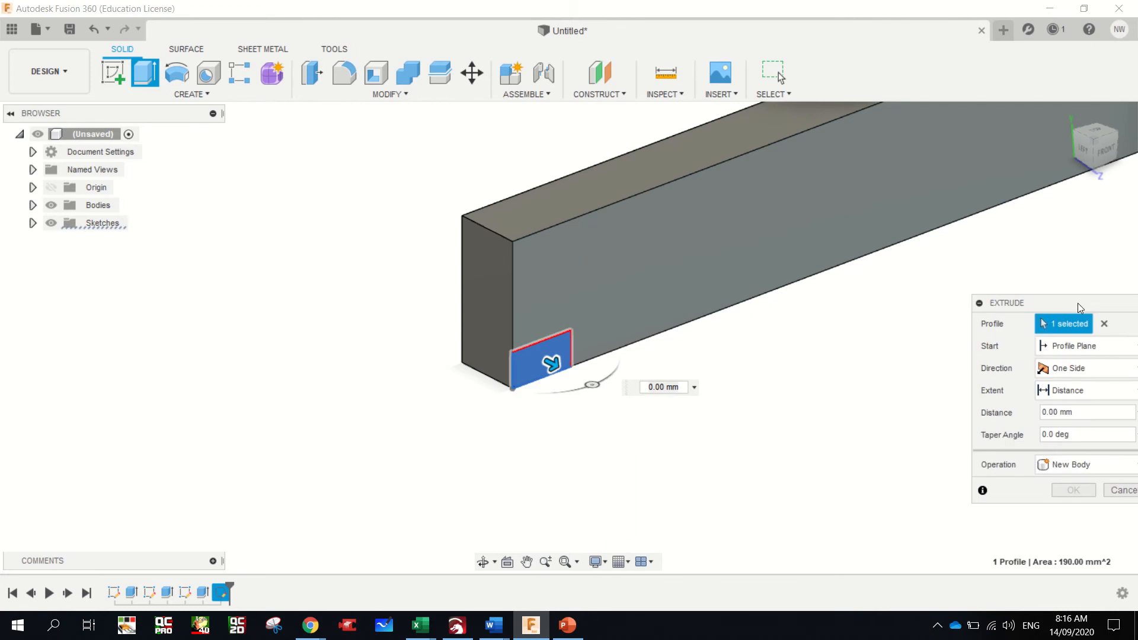
{"action": "left_click_drag", "start_coordinate": [551, 368], "coordinate": [458, 342]}
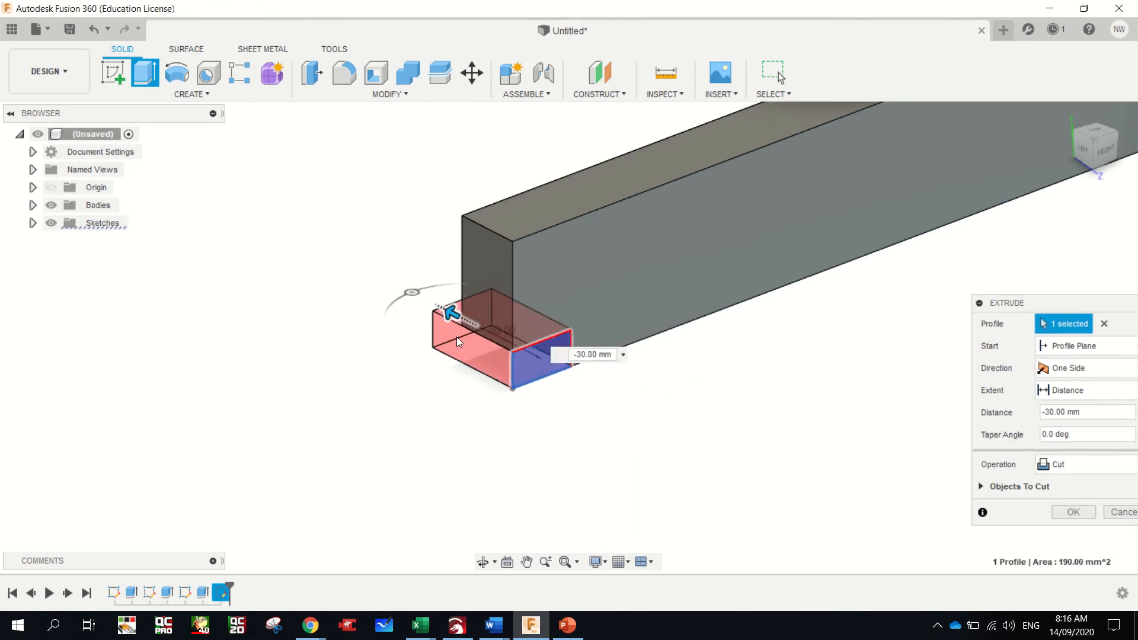
{"action": "key", "text": "Return"}
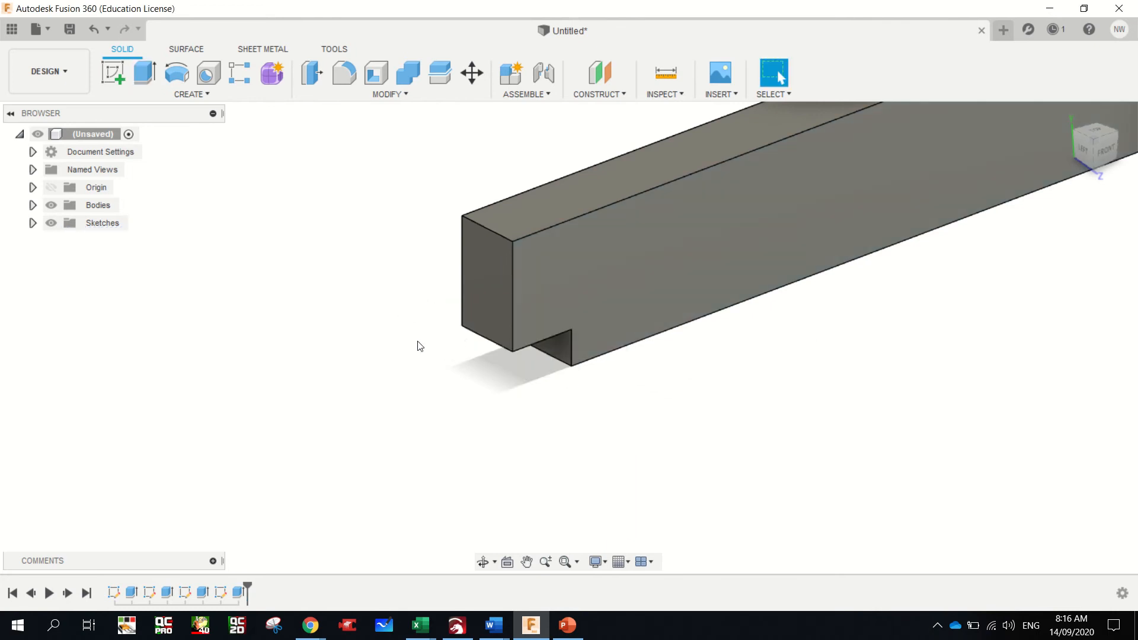
- In a new front-face sketch, draw a 10 mm vertical line up the bar's left end edge from the corner above the notch
{"action": "left_click", "coordinate": [113, 73]}
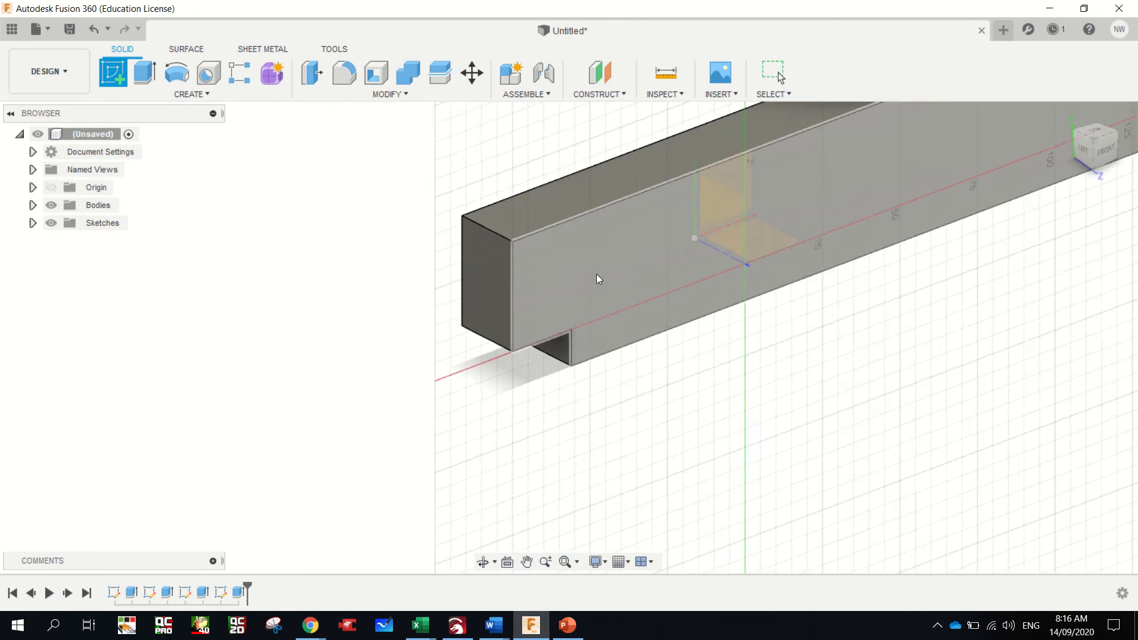
{"action": "left_click", "coordinate": [524, 278]}
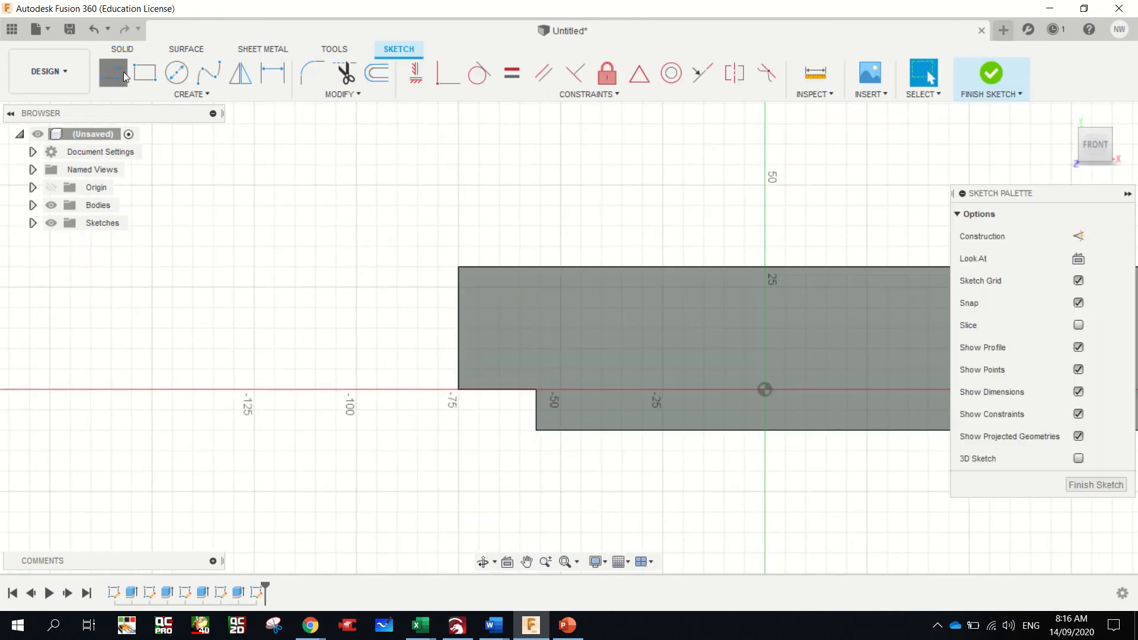
{"action": "left_click", "coordinate": [119, 72]}
{"action": "left_click", "coordinate": [456, 391]}
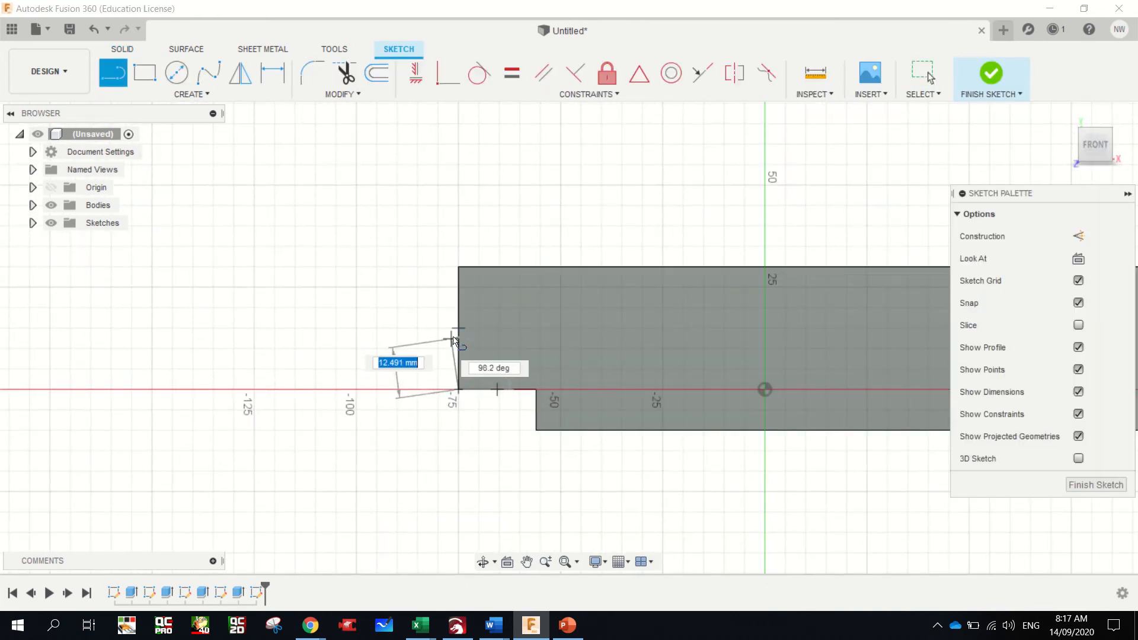
{"action": "type", "text": "10"}
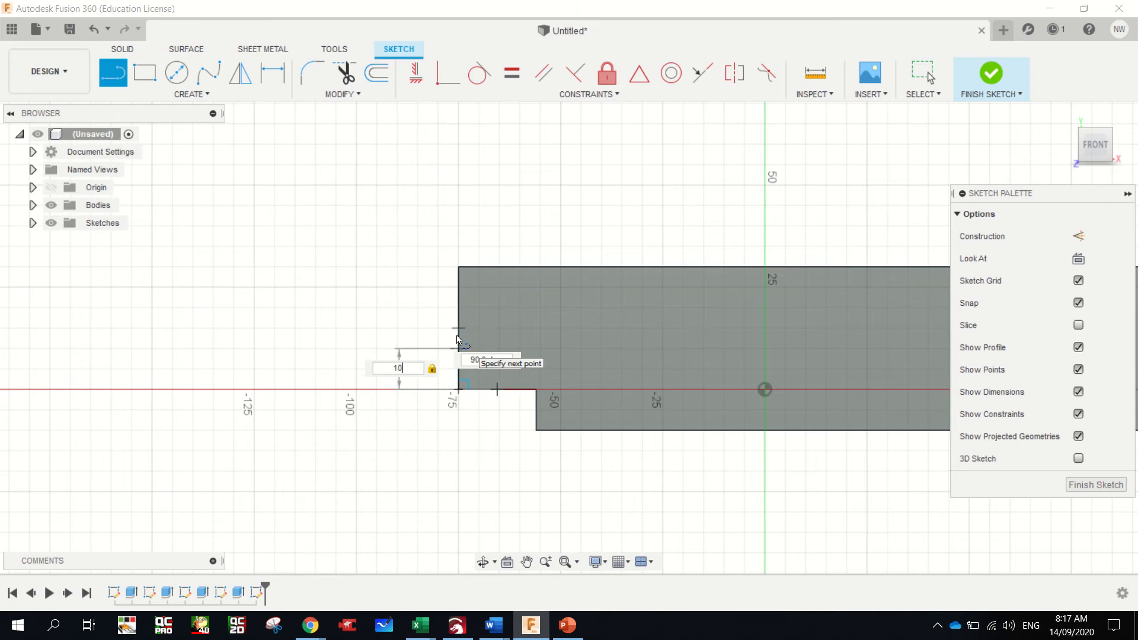
{"action": "key", "text": "Return"}
{"action": "key", "text": "Escape"}
- Sketch a rectangle 10 mm high and 19 mm wide, extending up and right from the left-end line's upper endpoint
{"action": "key", "text": "r"}
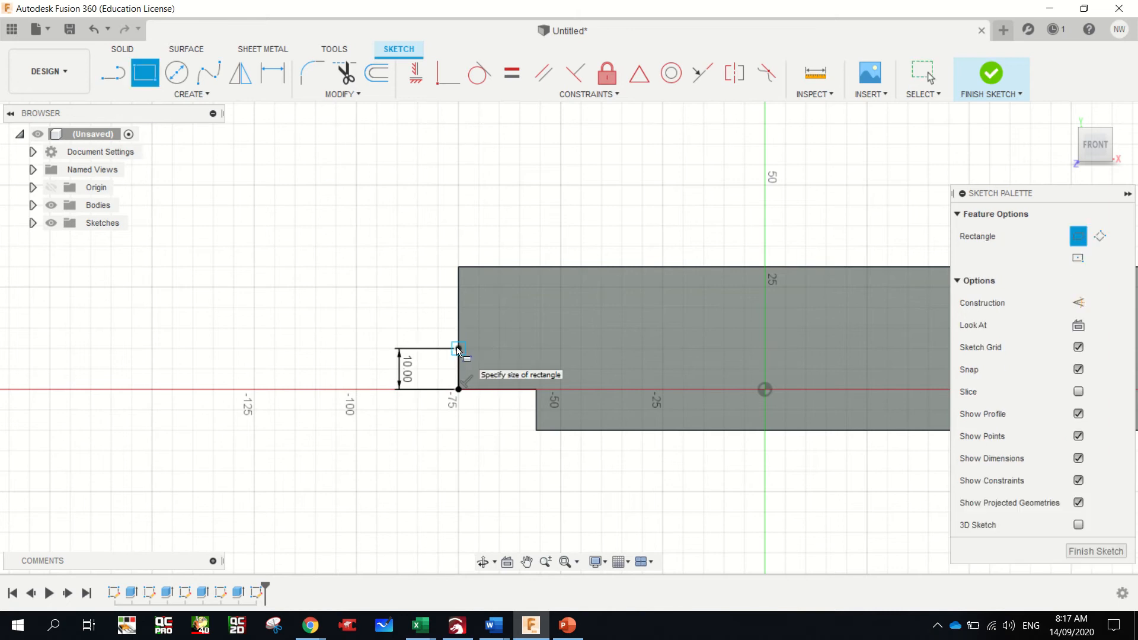
{"action": "left_click", "coordinate": [460, 348]}
{"action": "type", "text": "10"}
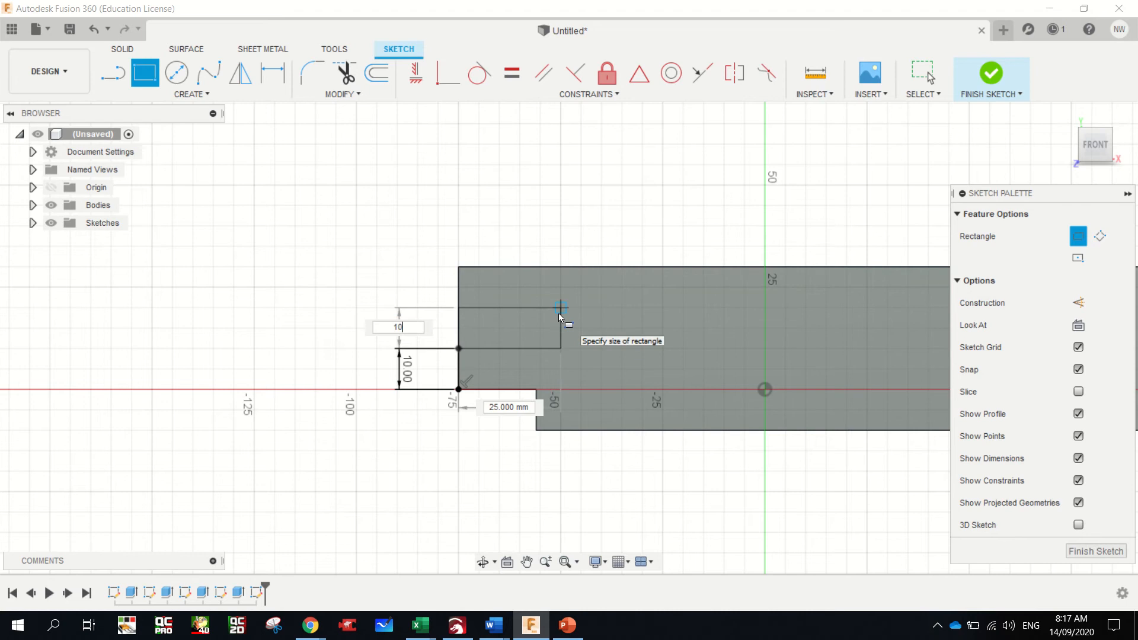
{"action": "key", "text": "Tab"}
{"action": "type", "text": "19"}
{"action": "key", "text": "Return"}
{"action": "key", "text": "Escape"}
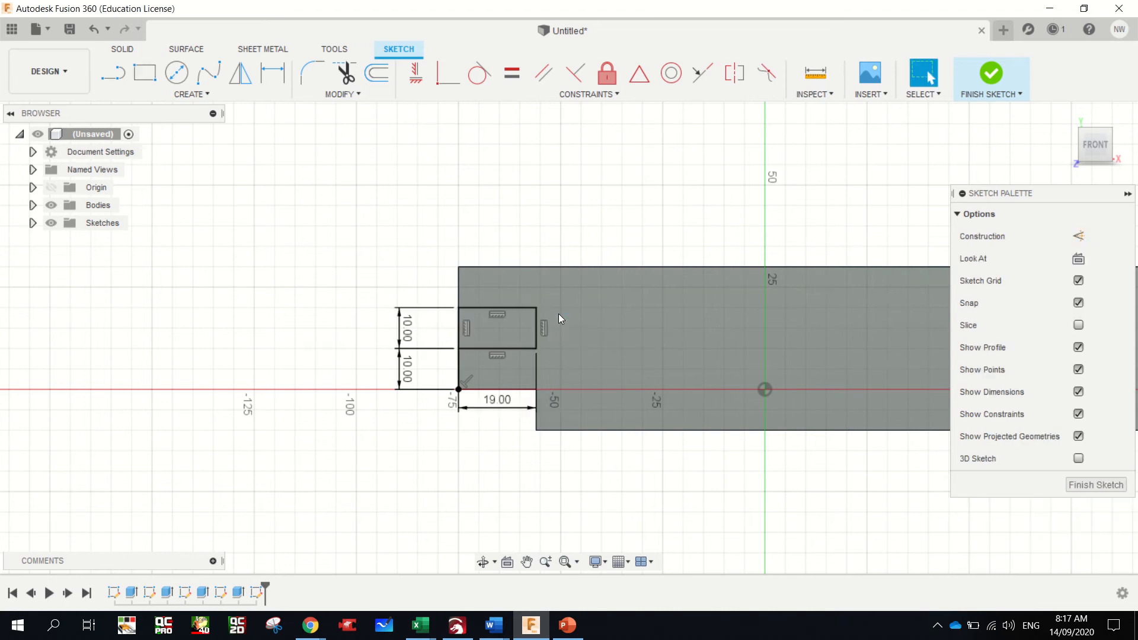
- Cut the left end's upper 10 by 19 mm rectangle through the bar's full thickness with Extrude
{"action": "left_click", "coordinate": [516, 318]}
{"action": "key", "text": "e"}
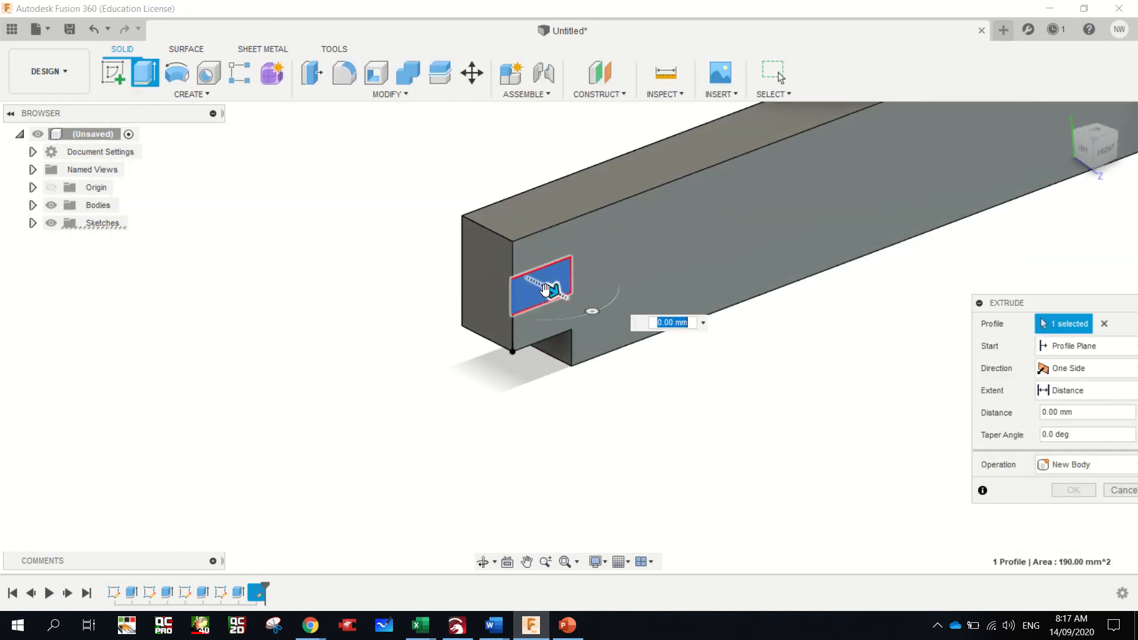
{"action": "left_click_drag", "start_coordinate": [545, 286], "coordinate": [423, 255]}
{"action": "key", "text": "Return"}
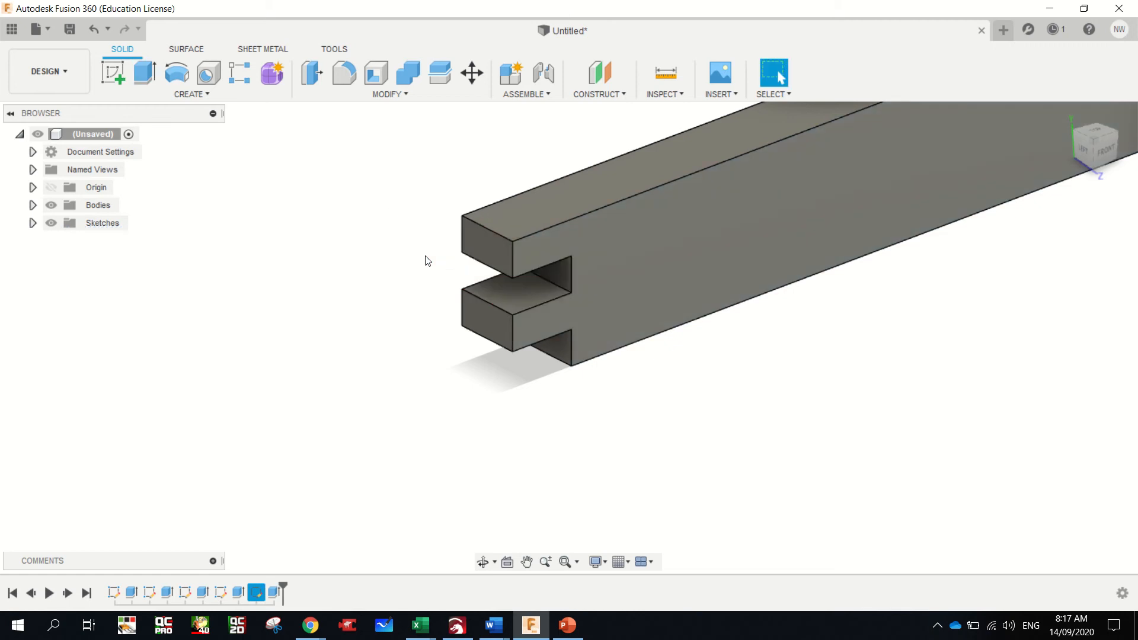
- Start a new sketch on the front face of the bar notched at both ends
{"action": "scroll", "coordinate": [625, 208], "scroll_direction": "down", "scroll_amount": 3}
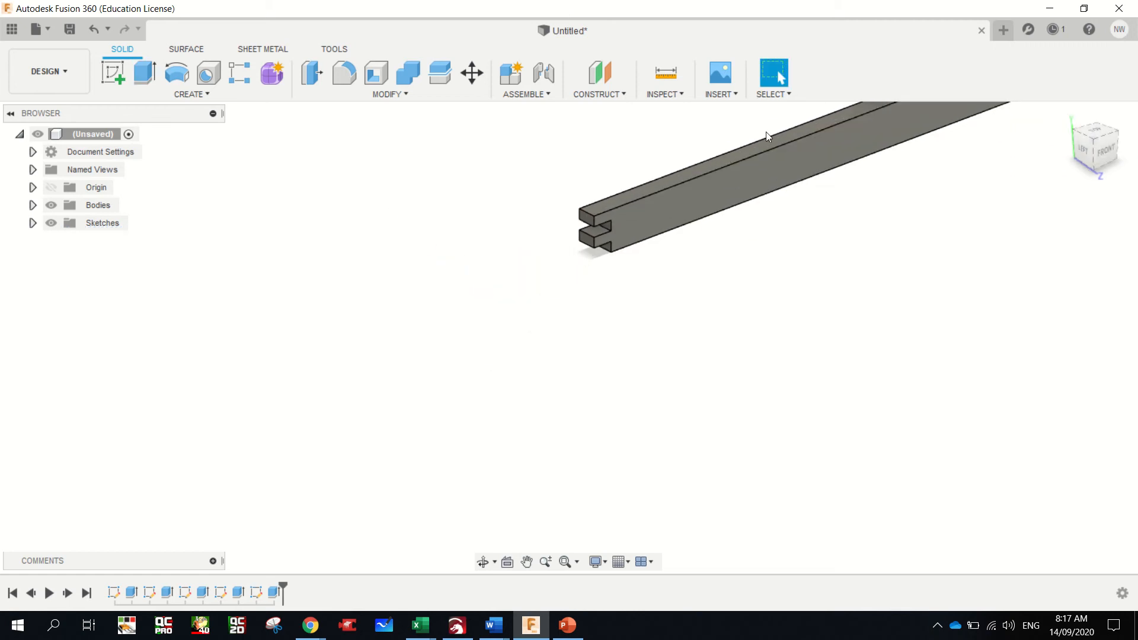
{"action": "scroll", "coordinate": [850, 117], "scroll_direction": "up", "scroll_amount": 5}
{"action": "scroll", "coordinate": [850, 118], "scroll_direction": "up", "scroll_amount": 2}
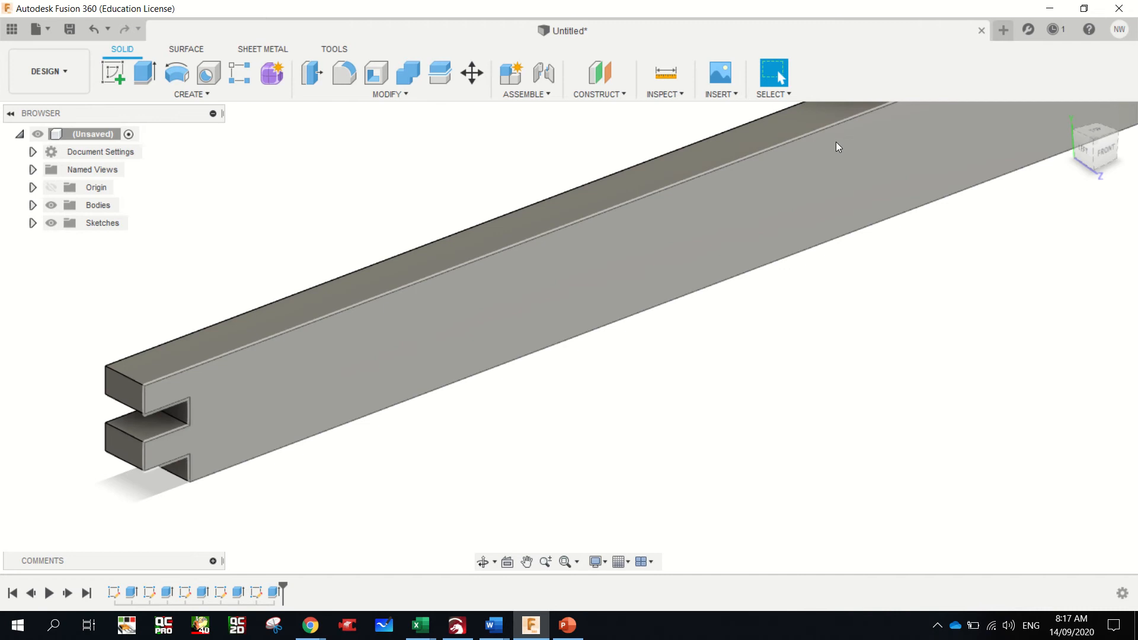
{"action": "left_click_drag", "start_coordinate": [1094, 140], "coordinate": [1125, 137]}
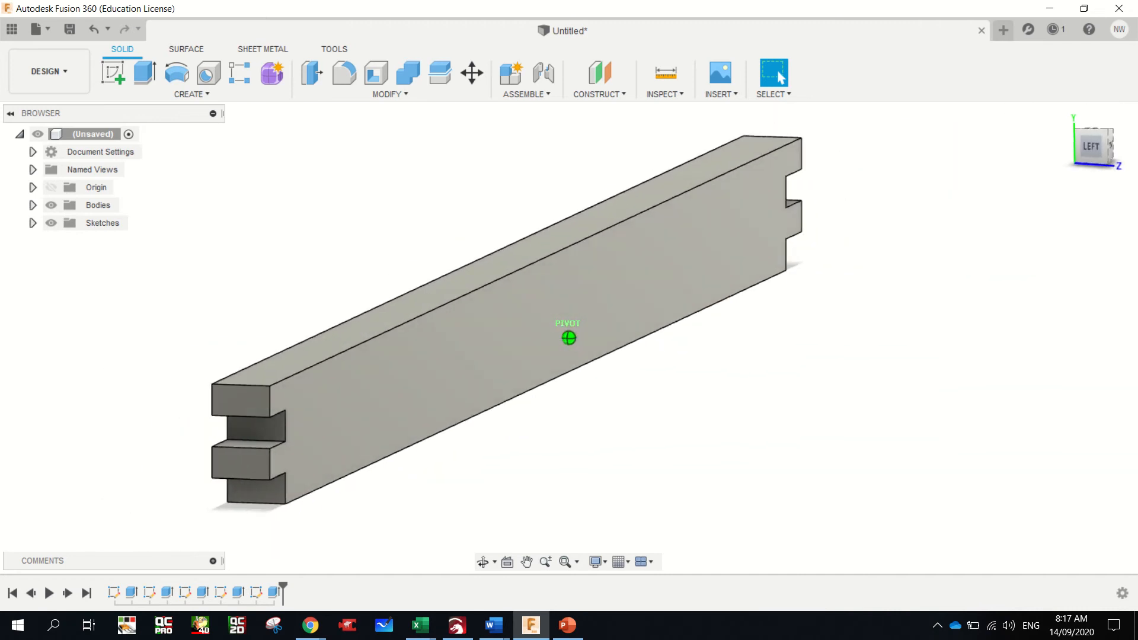
{"action": "left_click", "coordinate": [116, 73]}
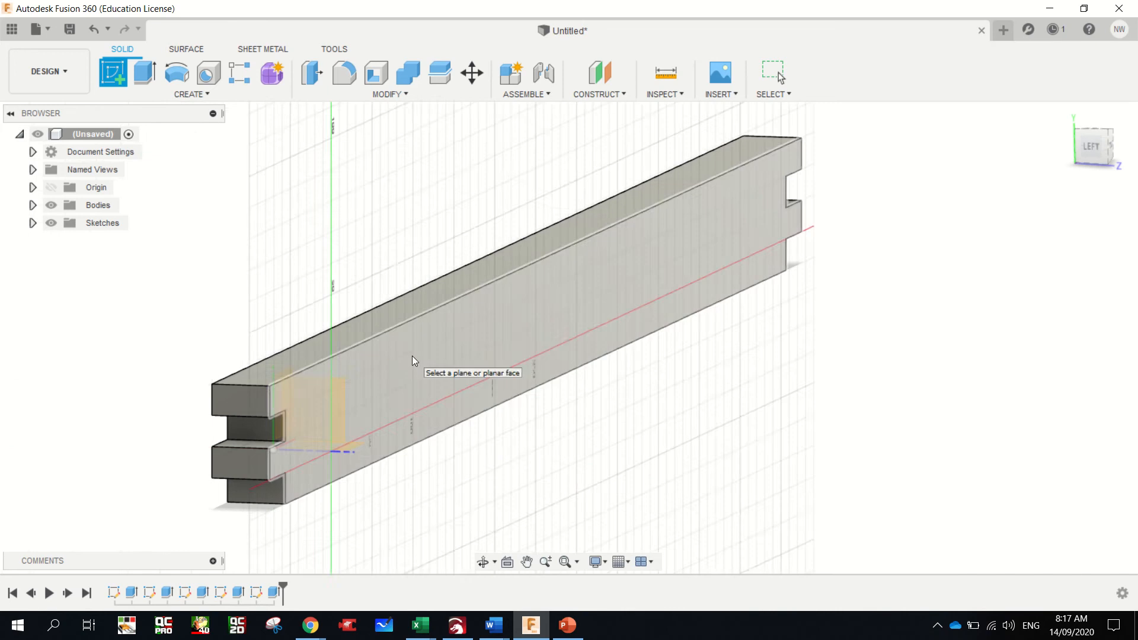
{"action": "left_click", "coordinate": [412, 356]}
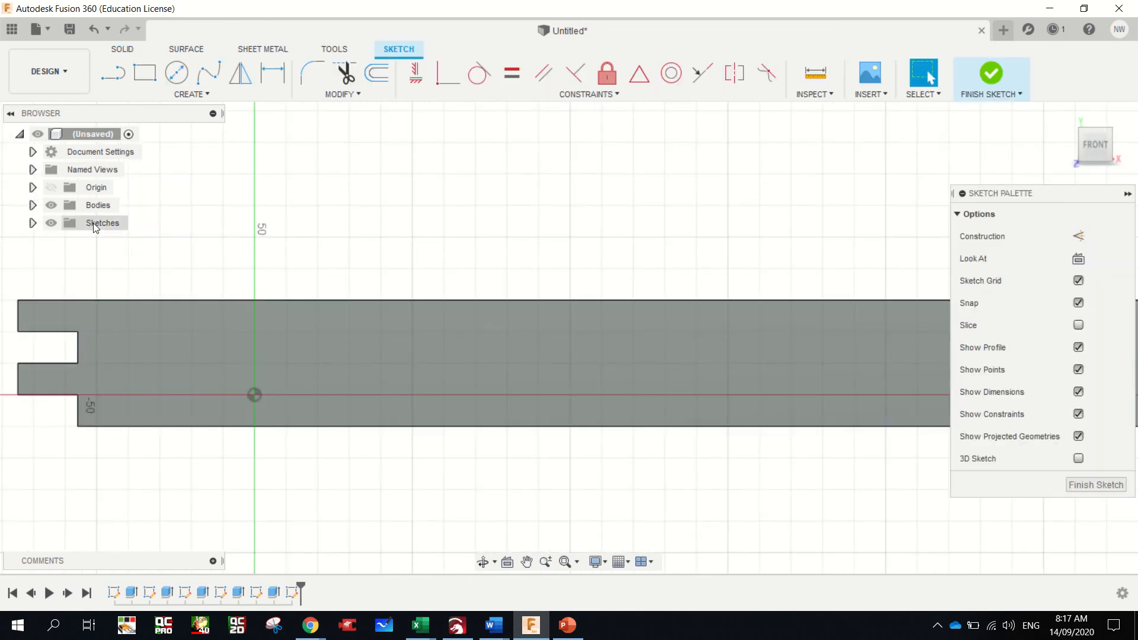
- Sketch a 612 mm long, 4 mm high rectangle down from the lower-left notch's inner corner, reaching the inner edge of the lower-right notch
{"action": "left_click", "coordinate": [144, 73]}
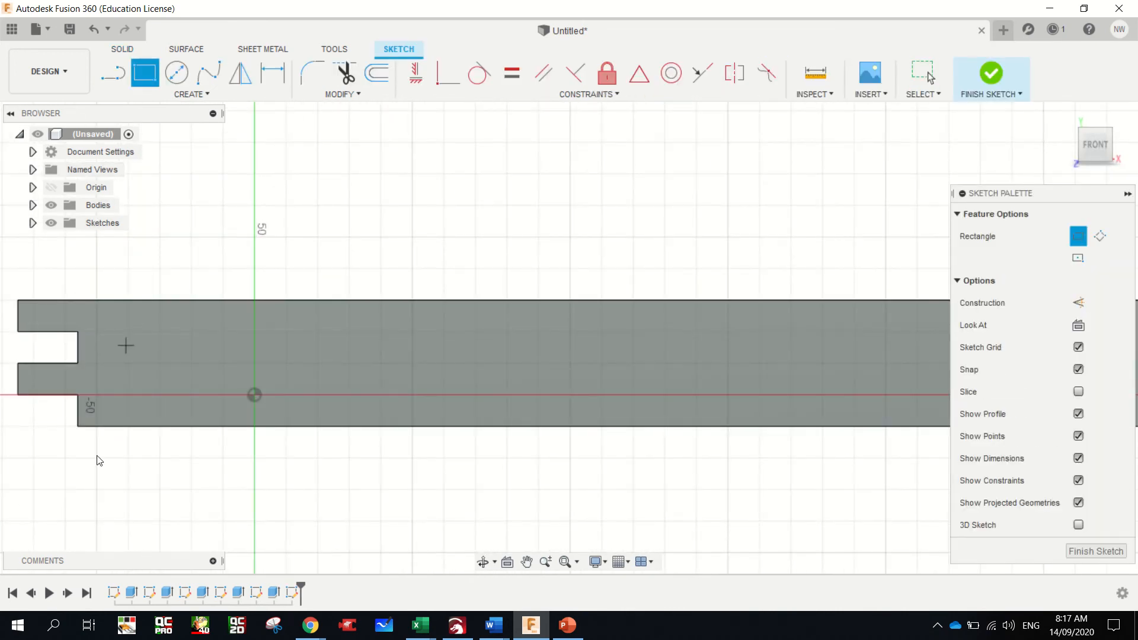
{"action": "left_click", "coordinate": [78, 393]}
{"action": "scroll", "coordinate": [264, 405], "scroll_direction": "down", "scroll_amount": 1}
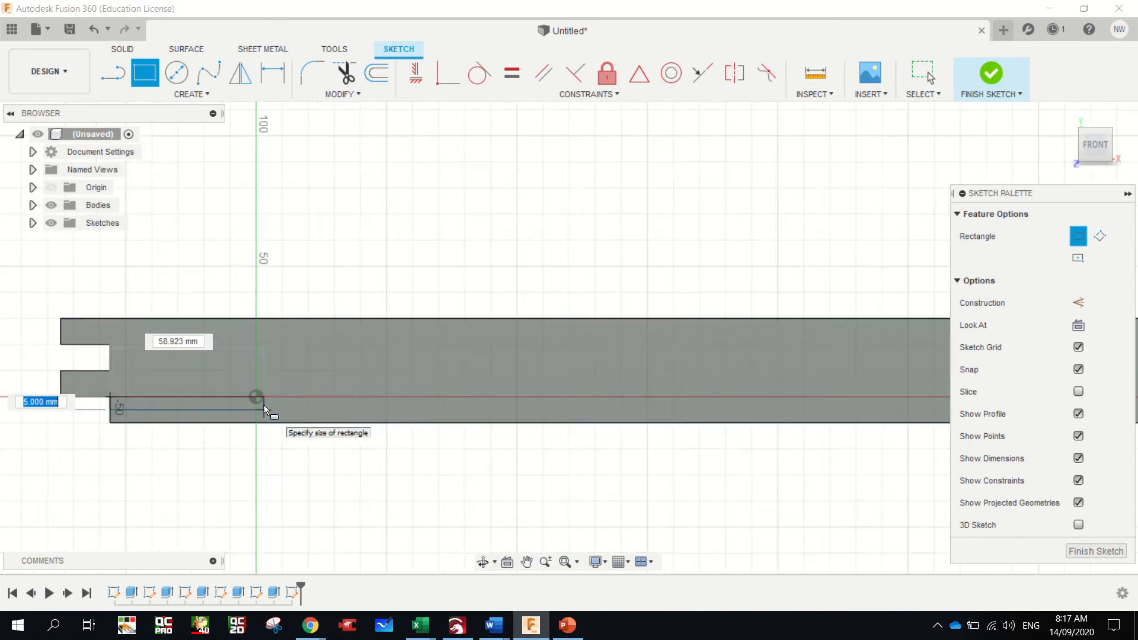
{"action": "scroll", "coordinate": [264, 404], "scroll_direction": "down", "scroll_amount": 3}
{"action": "left_click", "coordinate": [773, 404]}
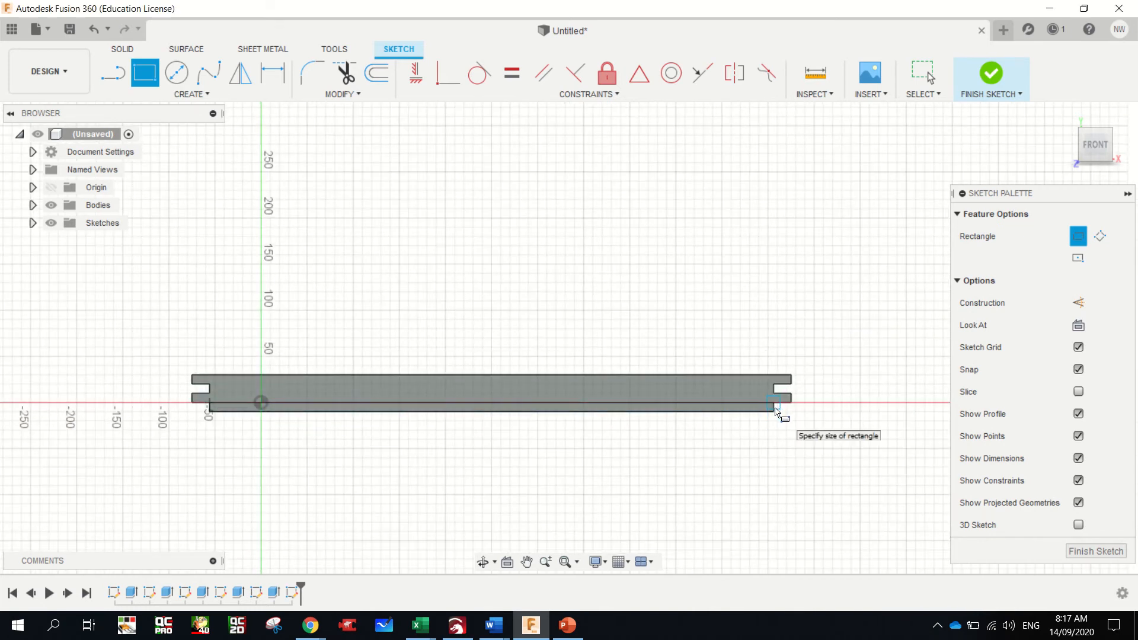
{"action": "scroll", "coordinate": [776, 411], "scroll_direction": "up", "scroll_amount": 4}
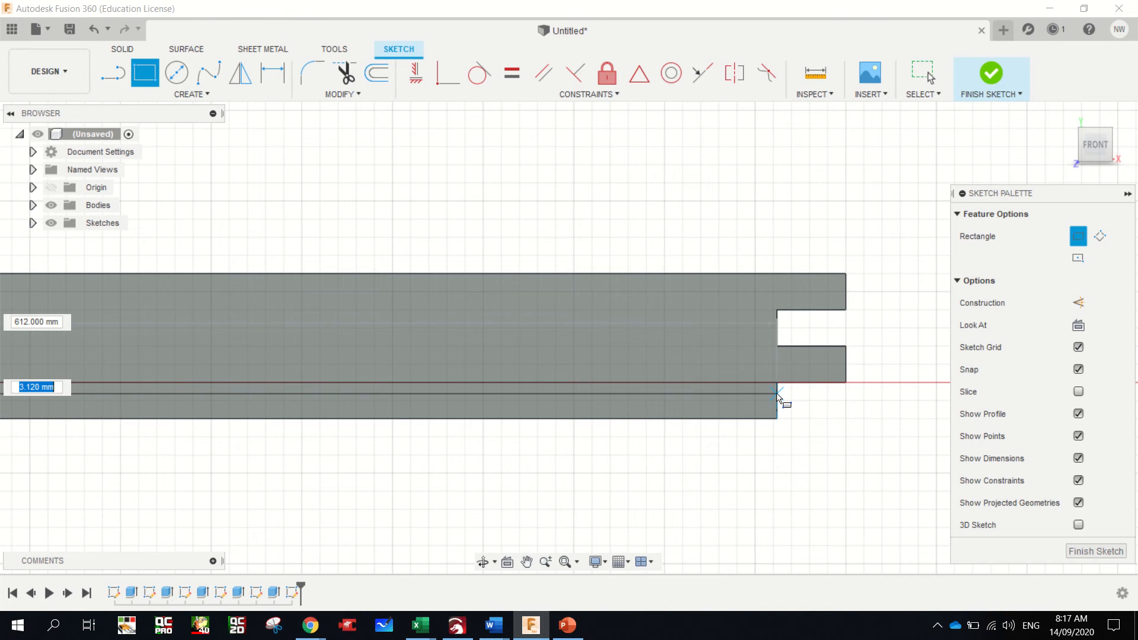
{"action": "type", "text": "4"}
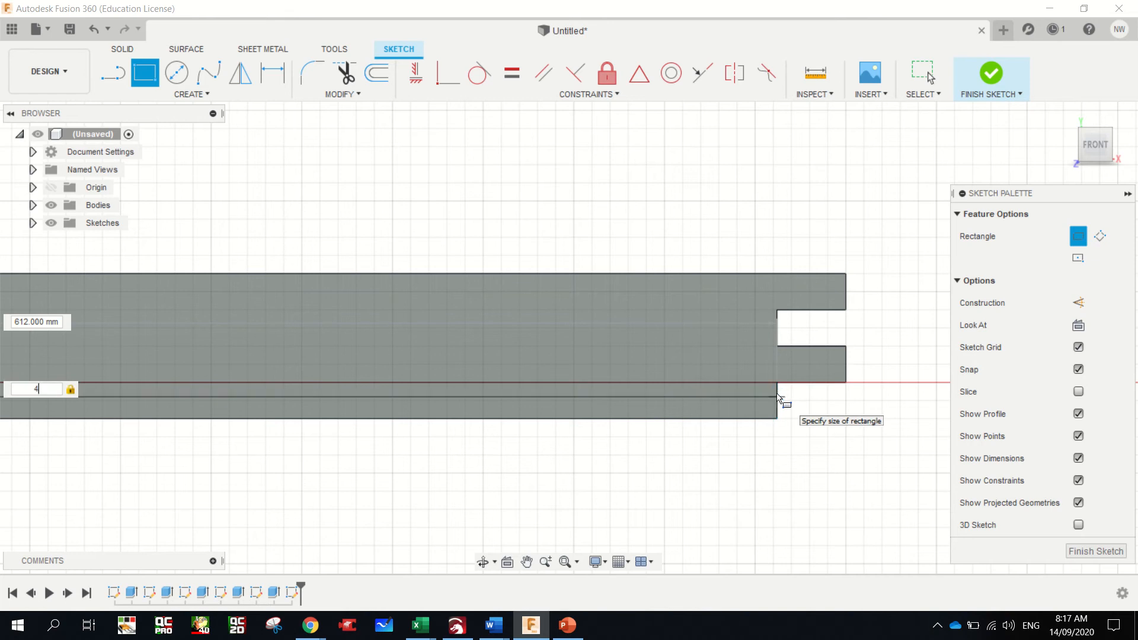
{"action": "key", "text": "Return"}
{"action": "key", "text": "Escape"}
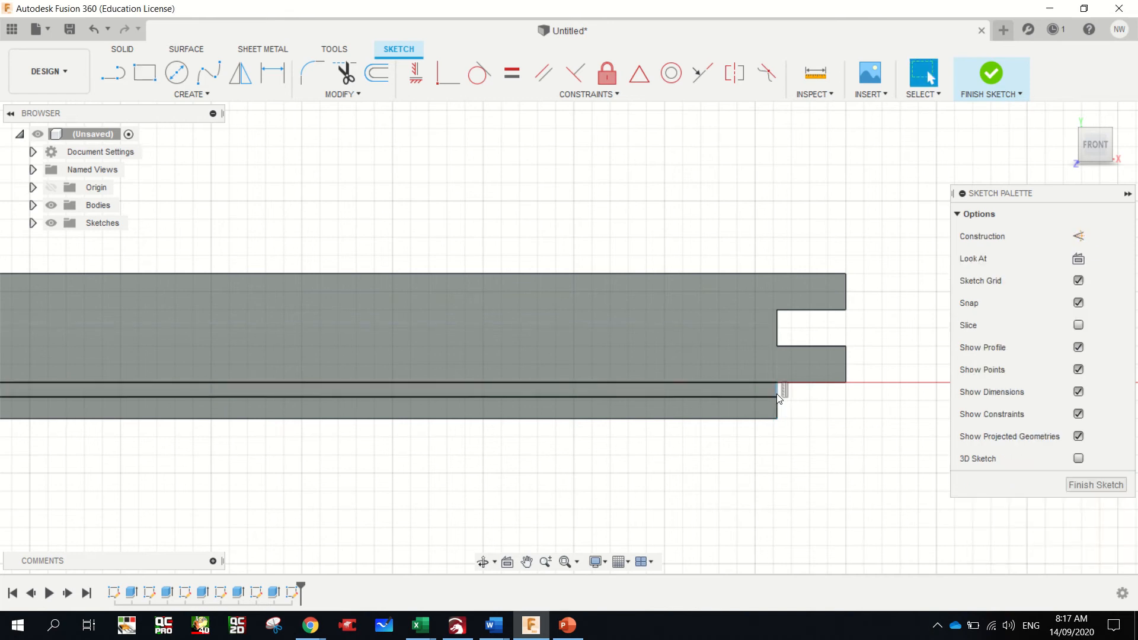
- Cut the 4 mm high strip 10 mm deep into the bar's front face with Extrude
{"action": "left_click", "coordinate": [741, 389]}
{"action": "key", "text": "e"}
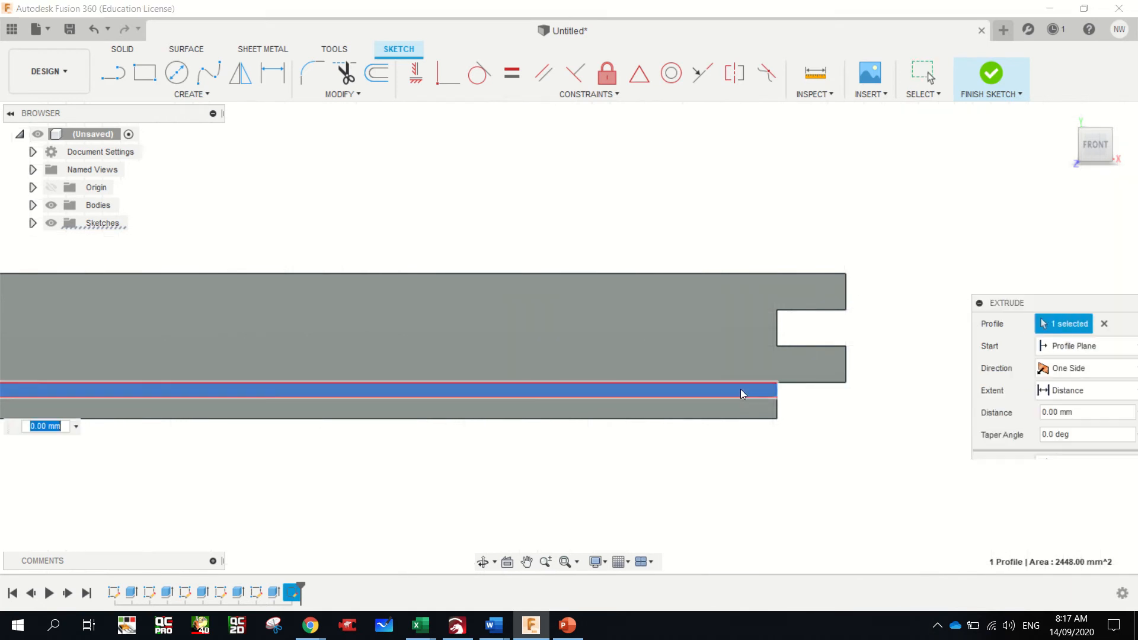
{"action": "left_click", "coordinate": [1083, 128]}
{"action": "scroll", "coordinate": [409, 393], "scroll_direction": "down", "scroll_amount": 5}
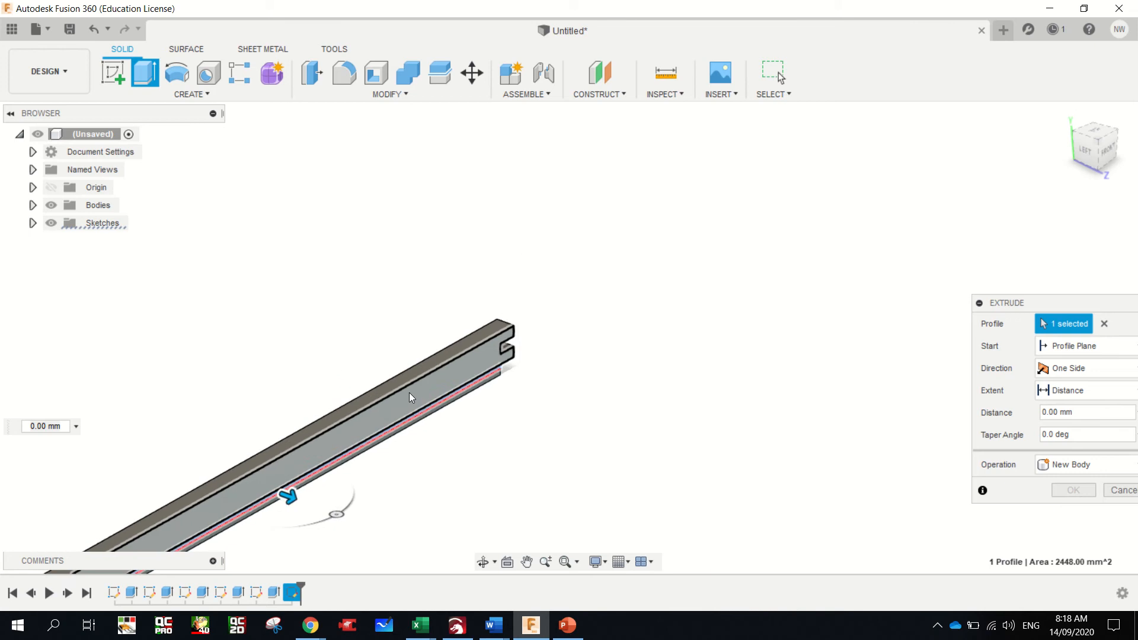
{"action": "left_click_drag", "start_coordinate": [283, 497], "coordinate": [272, 493]}
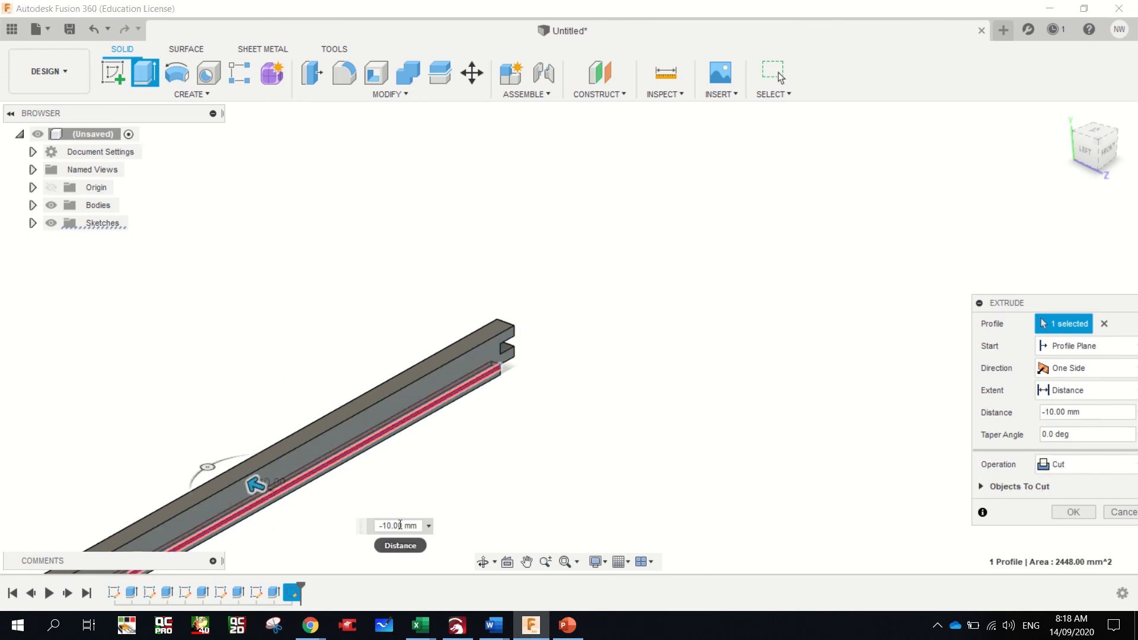
{"action": "key", "text": "Return"}
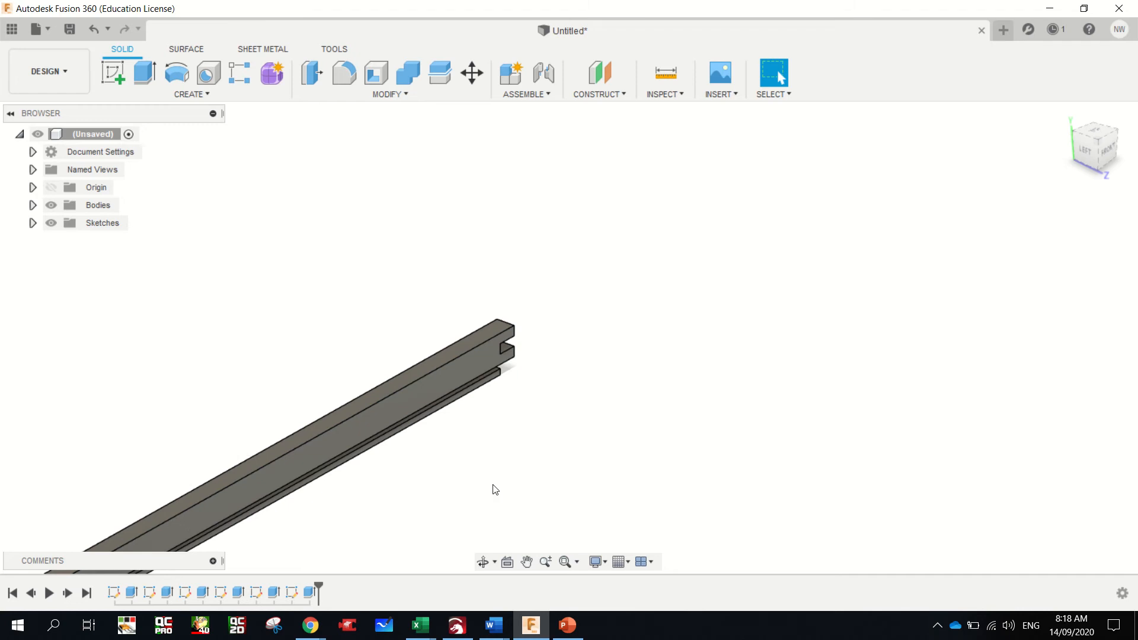
{"action": "left_click", "coordinate": [1067, 115]}
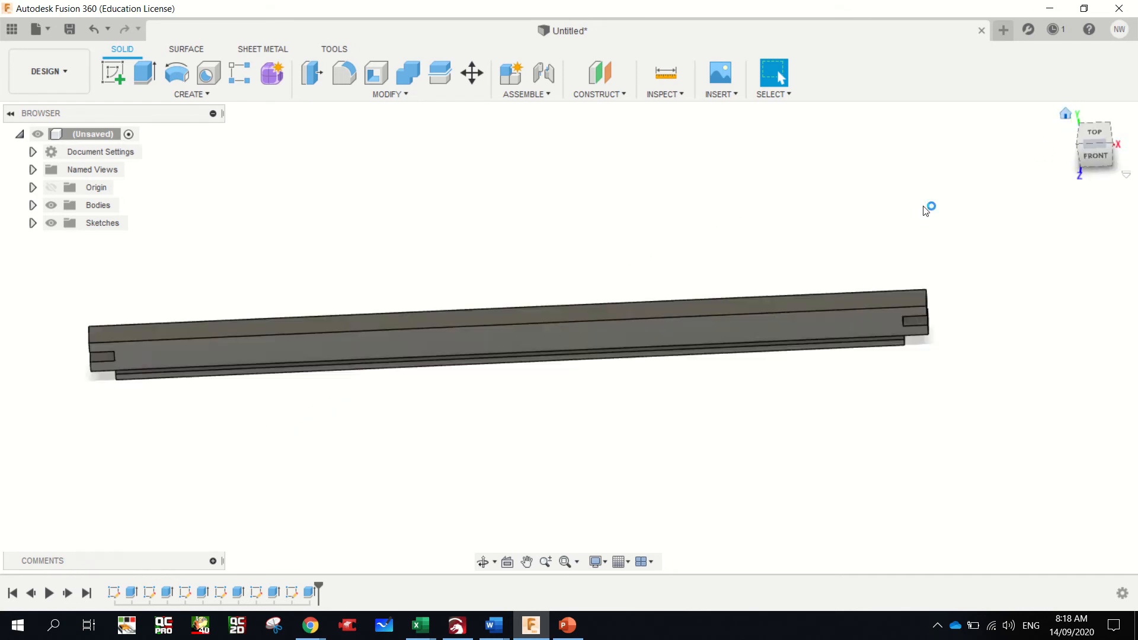
{"action": "mouse_move", "coordinate": [569, 330]}
{"action": "middle_mouse_down", "text": "shift"}
{"action": "mouse_move", "coordinate": [610, 329]}
{"action": "mouse_move", "coordinate": [536, 301]}
{"action": "mouse_move", "coordinate": [617, 307]}
{"action": "mouse_move", "coordinate": [451, 426]}
{"action": "middle_mouse_up", "text": "shift"}
{"action": "left_click", "coordinate": [441, 299]}
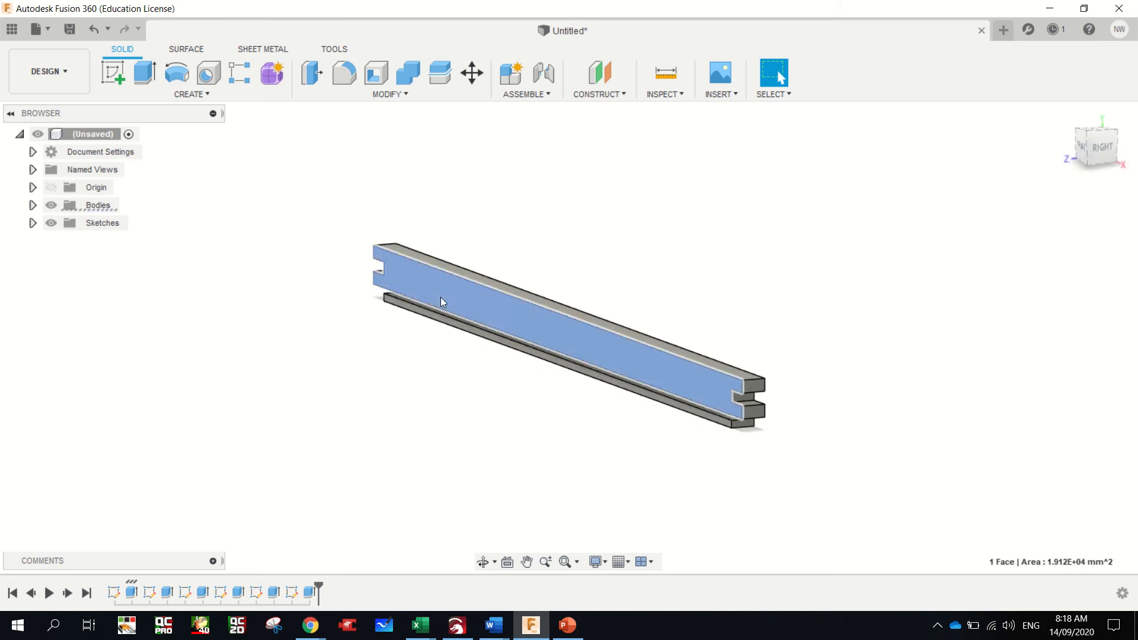
{"action": "right_click", "coordinate": [440, 302]}
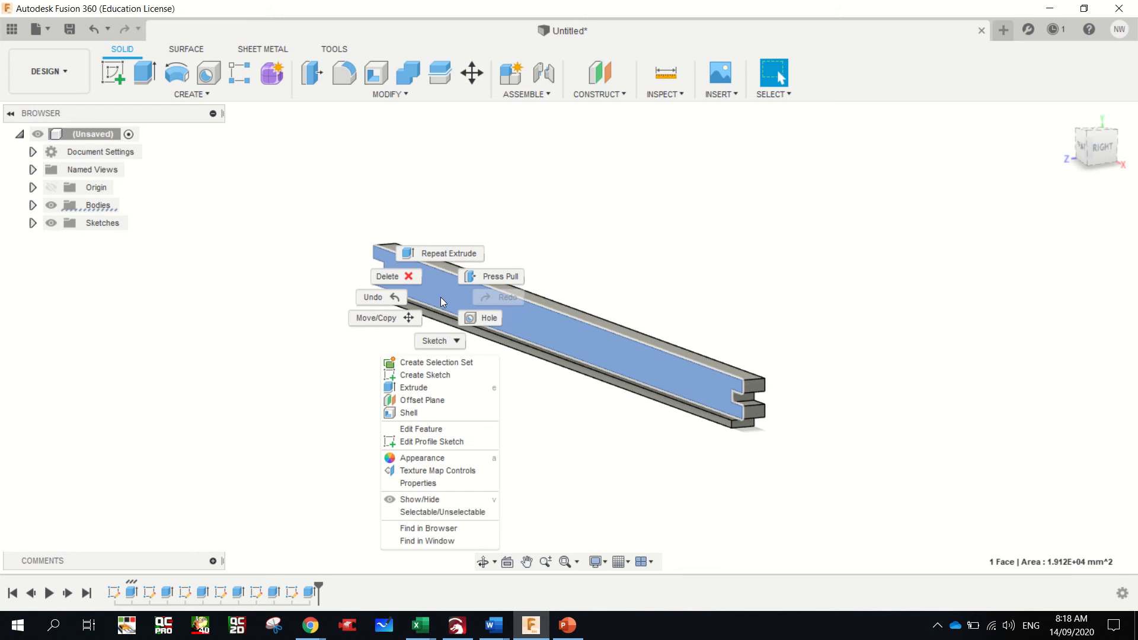
{"action": "left_click", "coordinate": [656, 264]}
{"action": "left_click", "coordinate": [576, 250]}
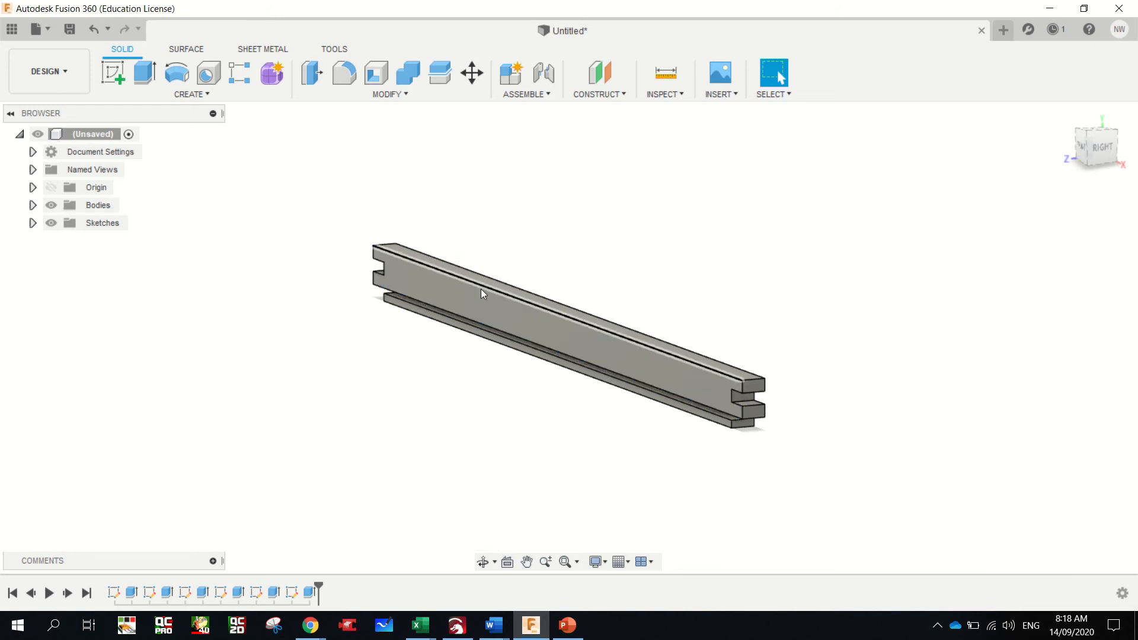
- Mirror the whole grooved bar as a body across its front face
{"action": "left_click_drag", "start_coordinate": [315, 195], "coordinate": [1053, 563]}
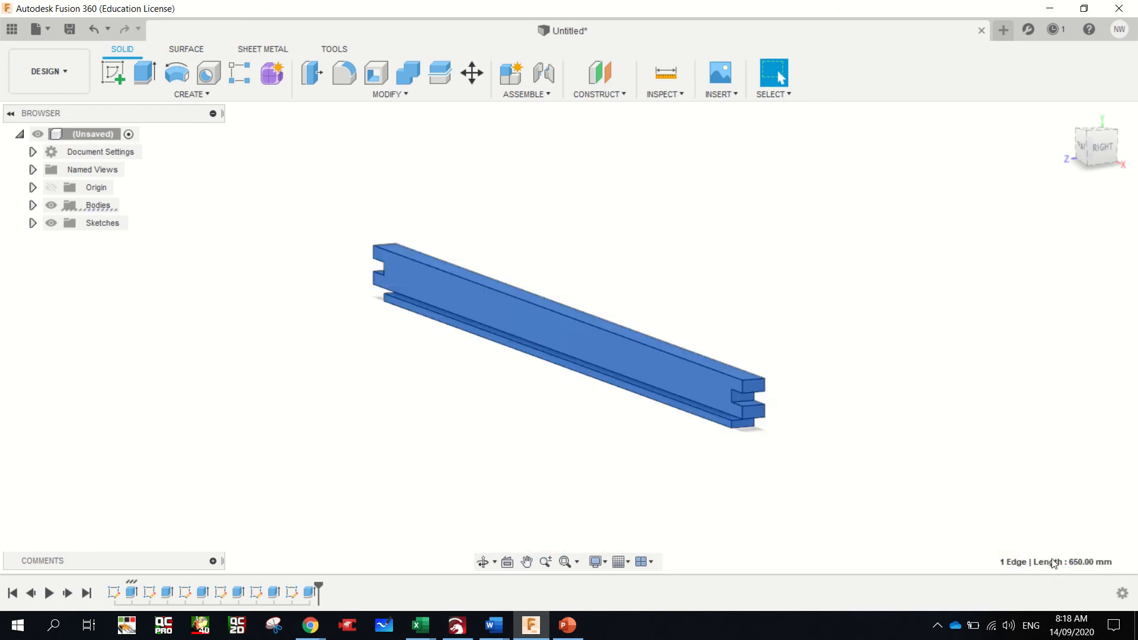
{"action": "left_click", "coordinate": [372, 93]}
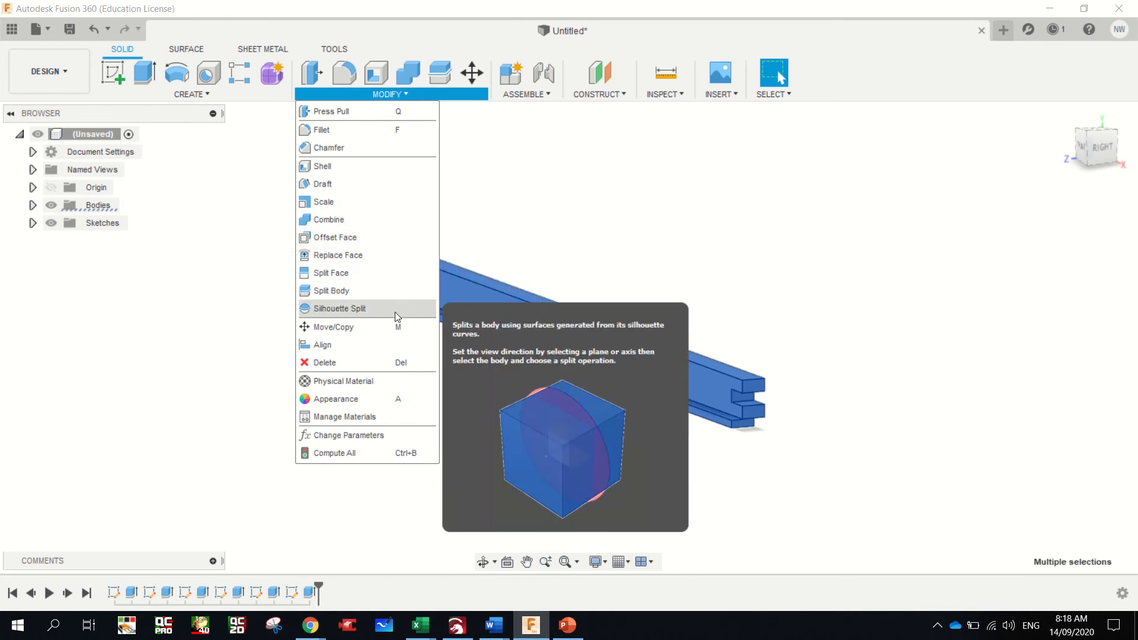
{"action": "left_click", "coordinate": [198, 96]}
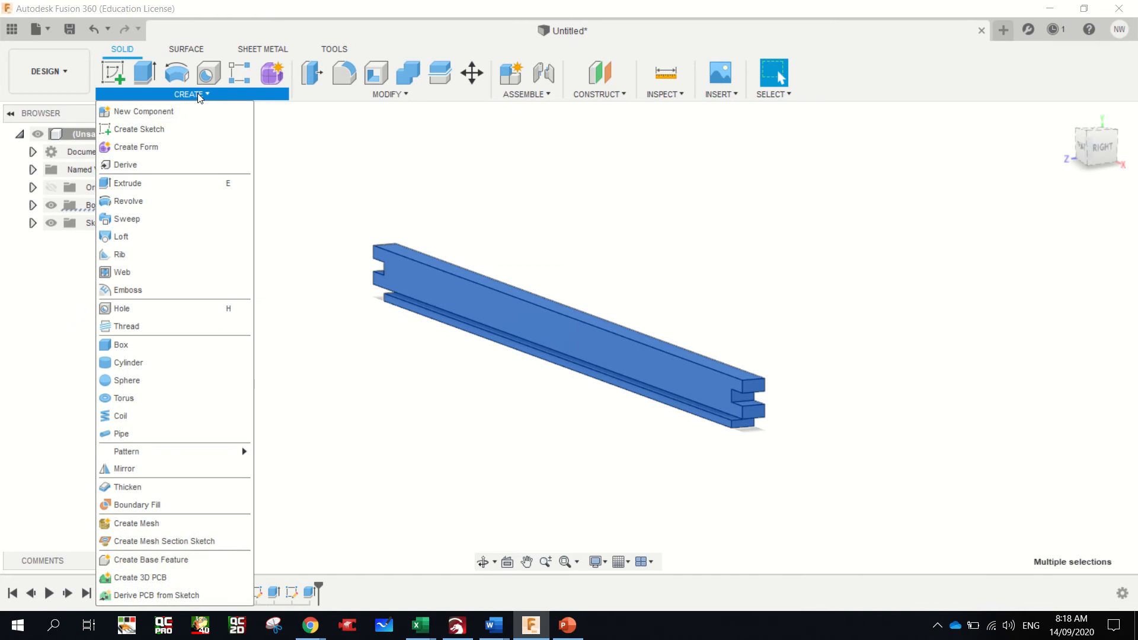
{"action": "left_click", "coordinate": [168, 469]}
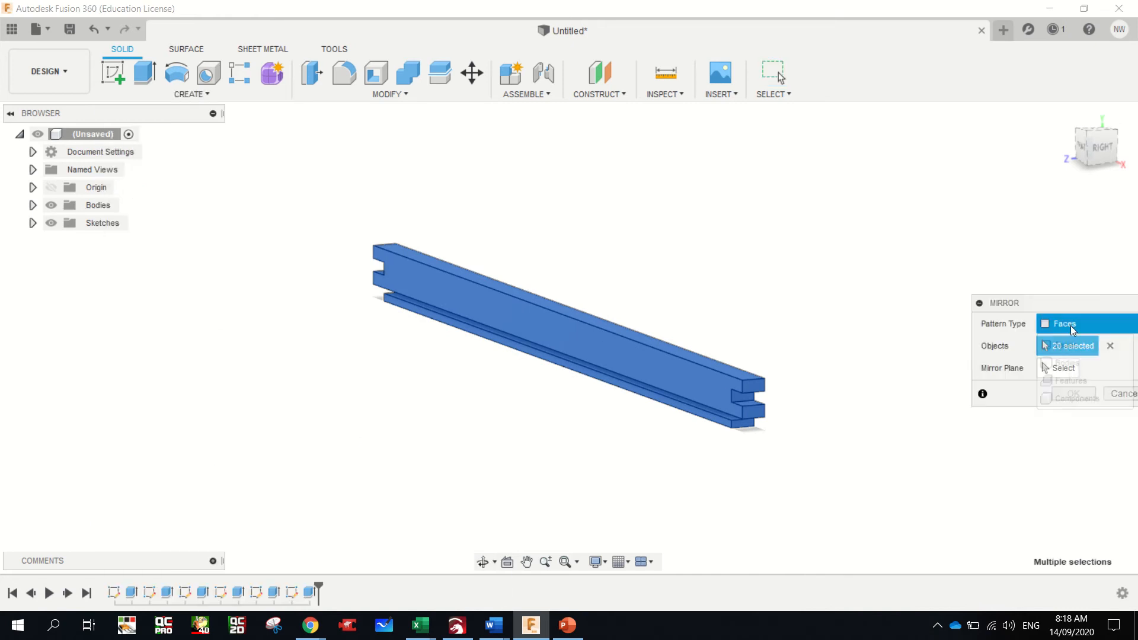
{"action": "left_click", "coordinate": [1070, 326]}
{"action": "left_click", "coordinate": [1074, 366]}
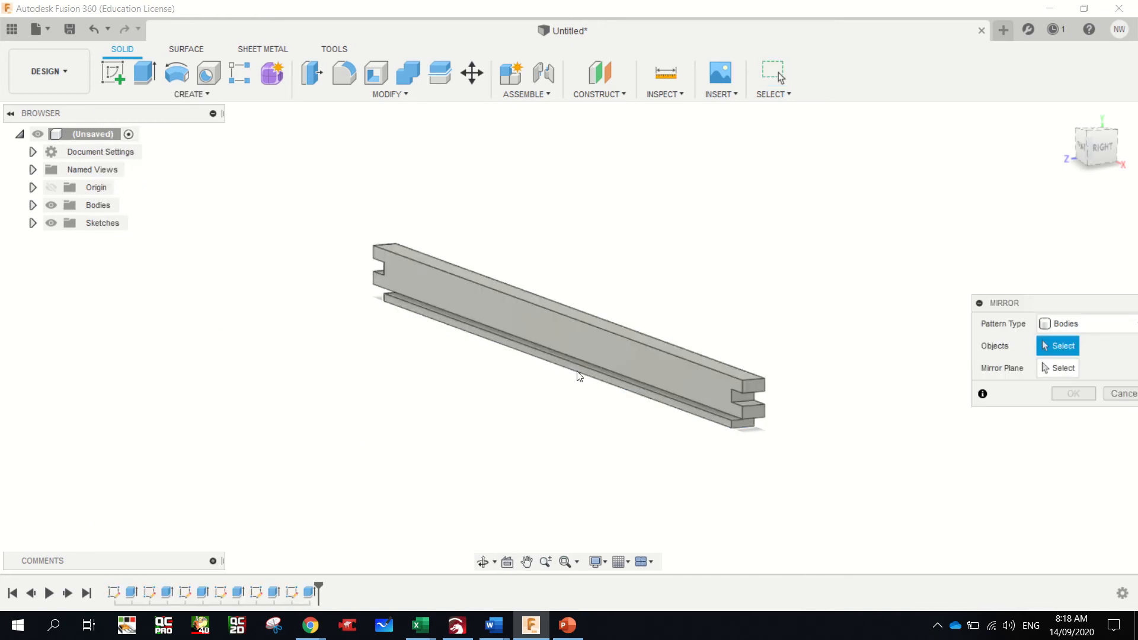
{"action": "left_click", "coordinate": [596, 361]}
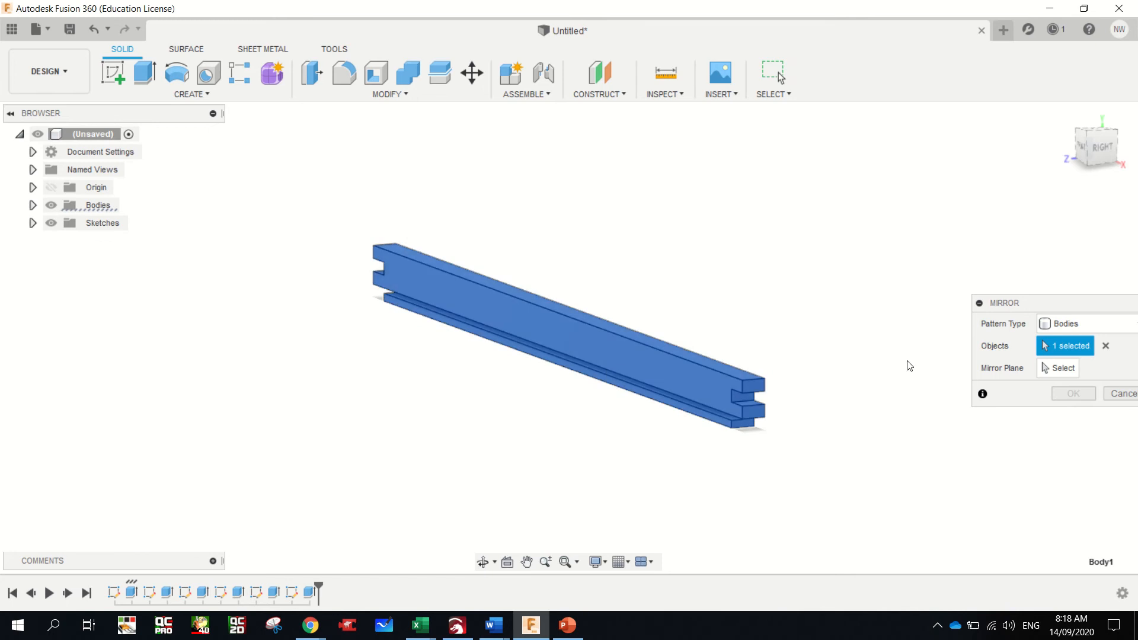
{"action": "left_click", "coordinate": [1039, 375]}
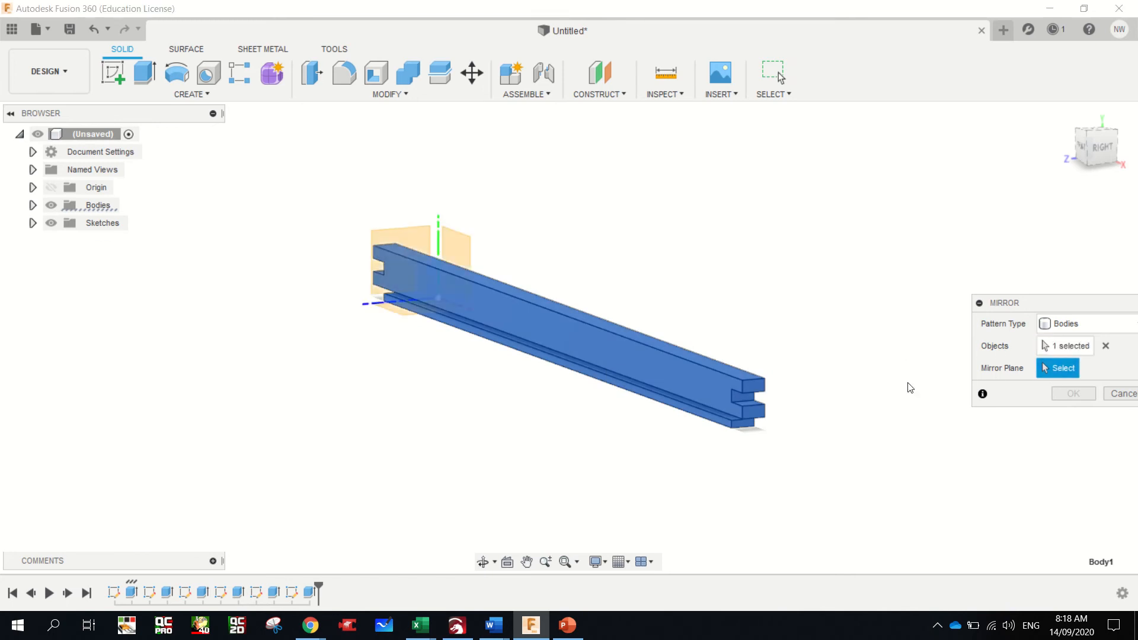
{"action": "left_click", "coordinate": [603, 356]}
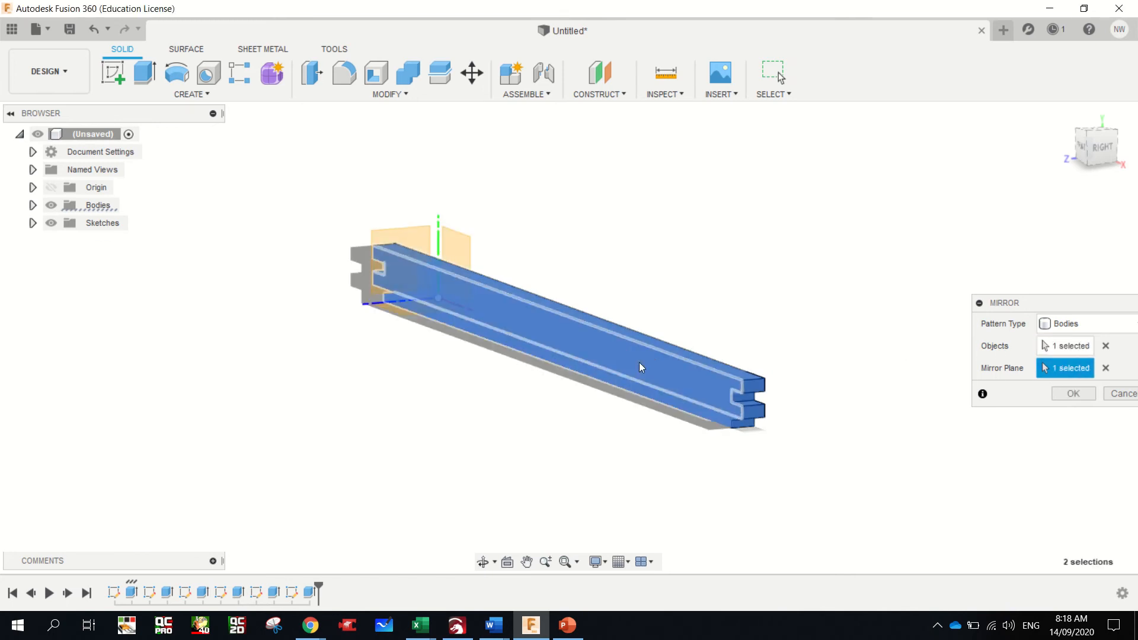
{"action": "left_click", "coordinate": [1082, 395]}
- Move the mirrored bar body 330 mm along Z, away from the original bar
{"action": "left_click", "coordinate": [693, 397]}
{"action": "right_click", "coordinate": [689, 394]}
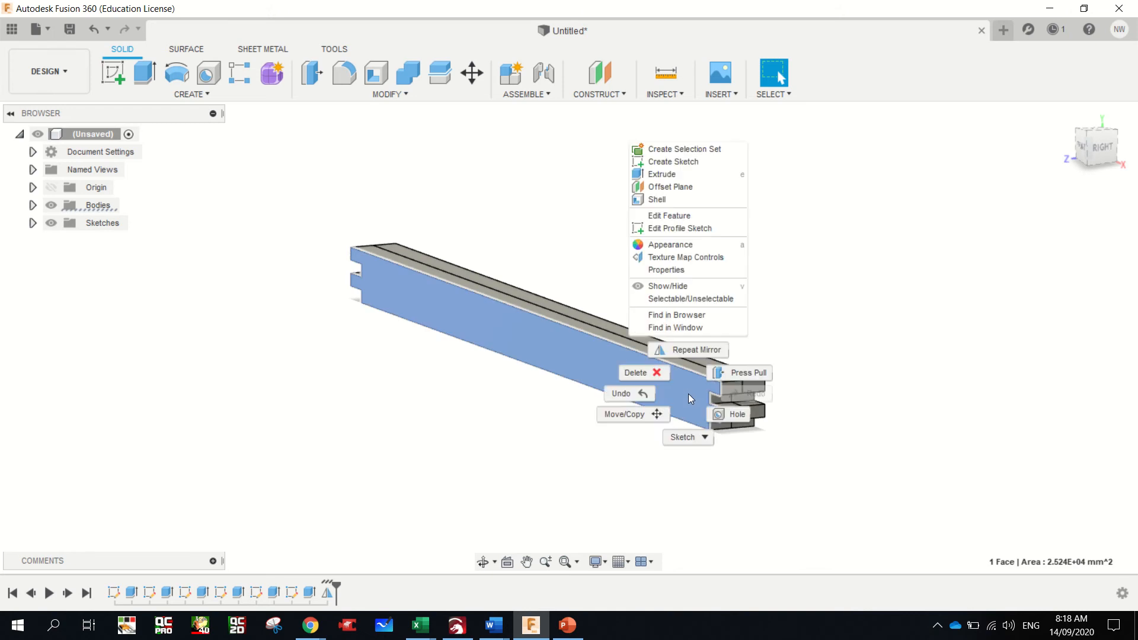
{"action": "left_click", "coordinate": [652, 414]}
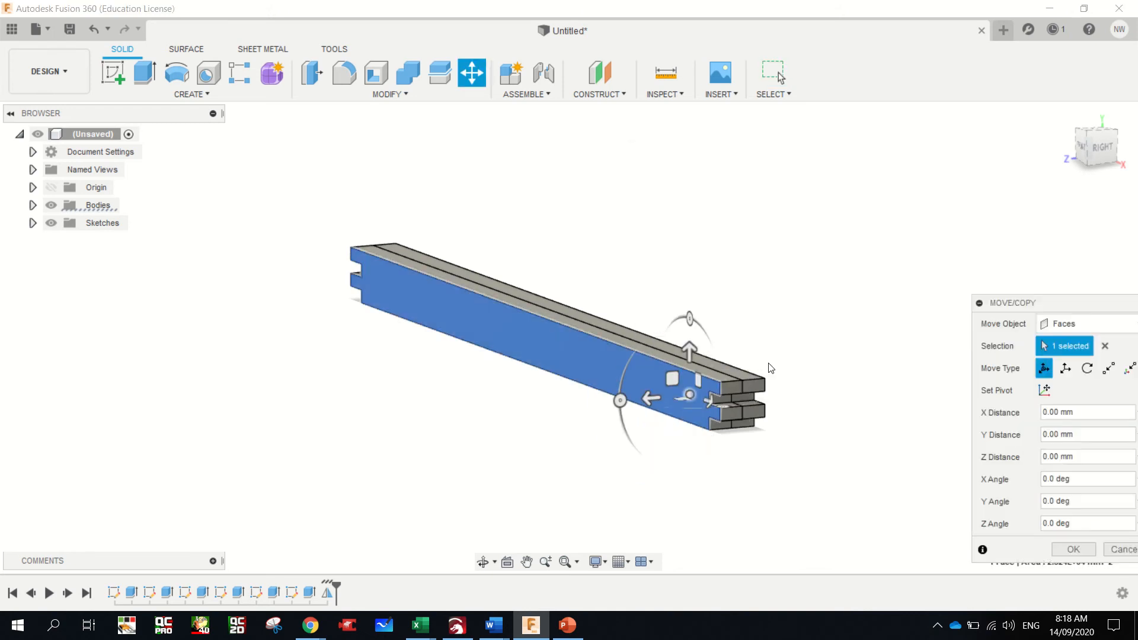
{"action": "left_click", "coordinate": [1067, 324]}
{"action": "left_click", "coordinate": [1060, 362]}
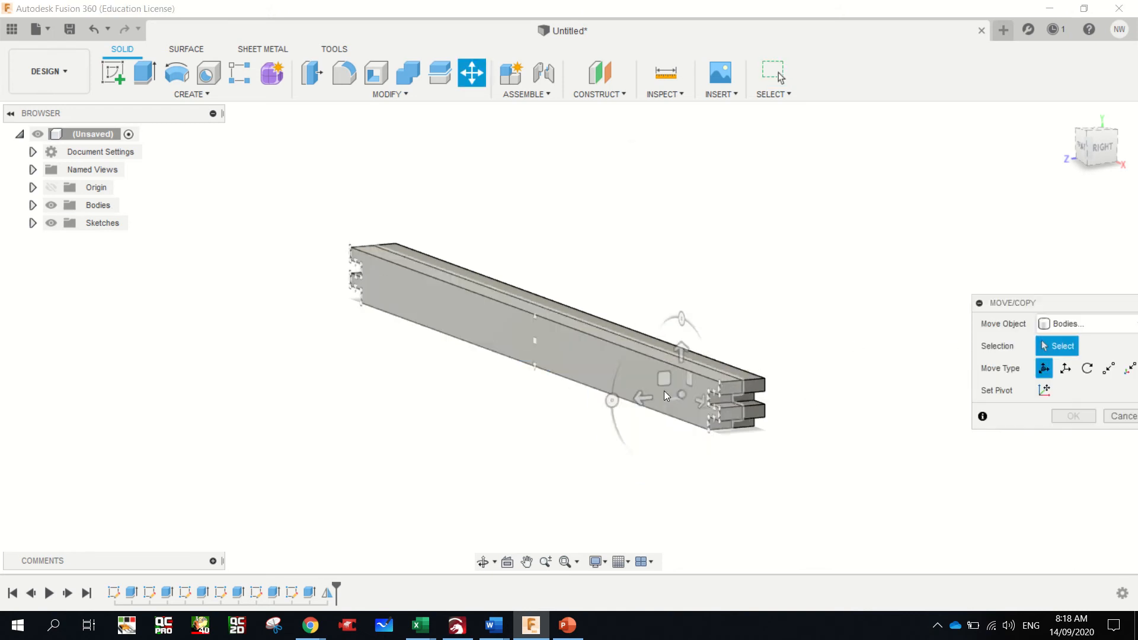
{"action": "left_click", "coordinate": [664, 390]}
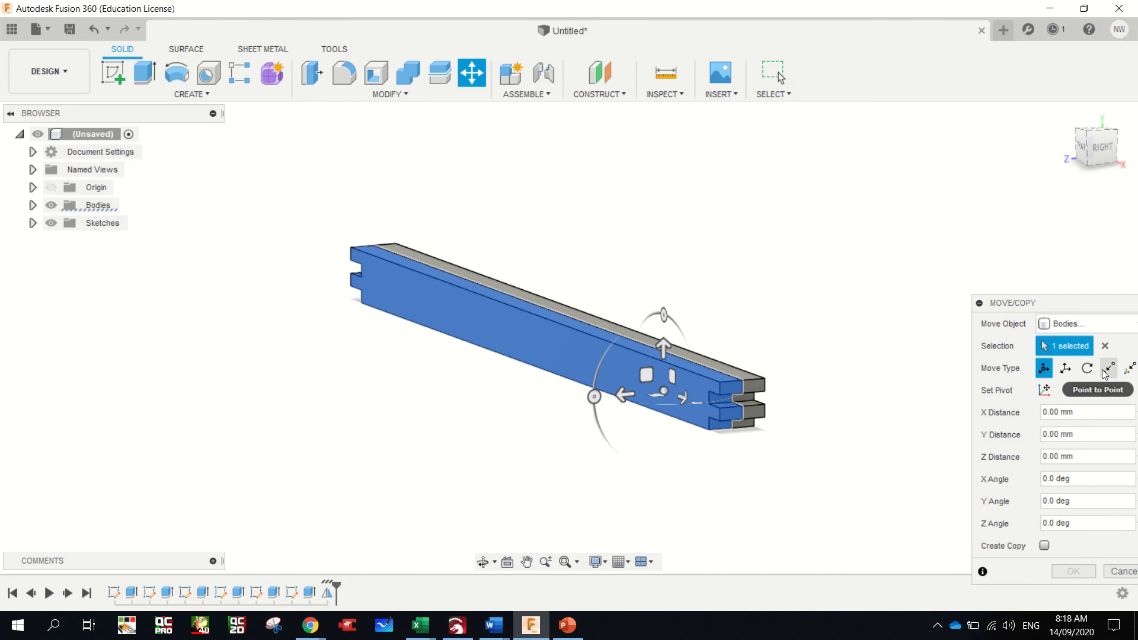
{"action": "left_click", "coordinate": [1064, 372]}
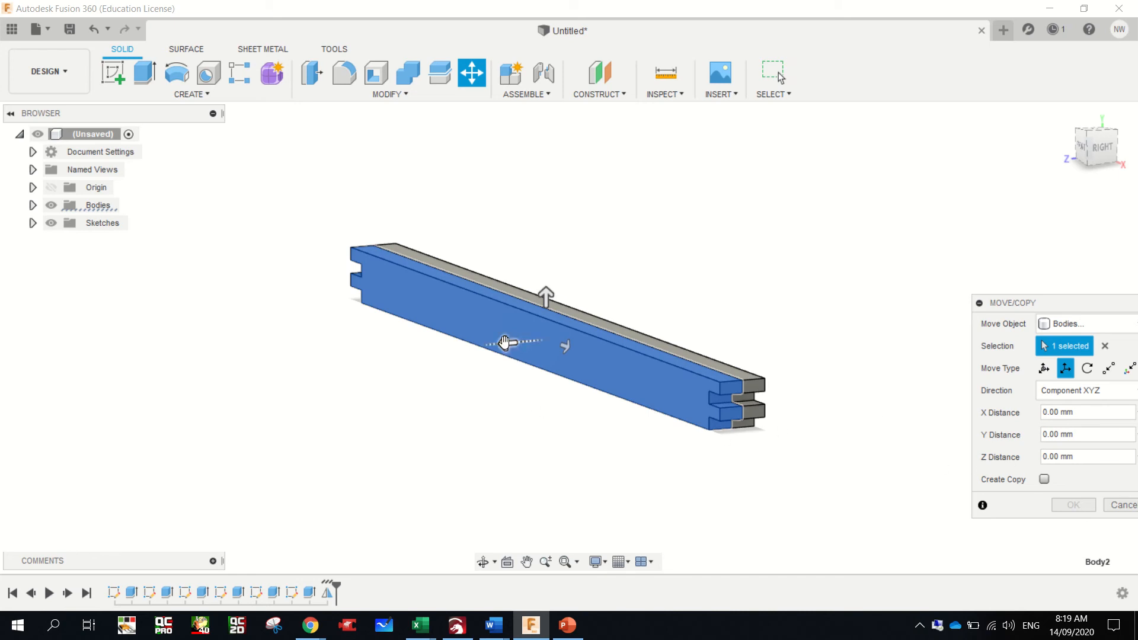
{"action": "left_click_drag", "start_coordinate": [508, 342], "coordinate": [115, 377]}
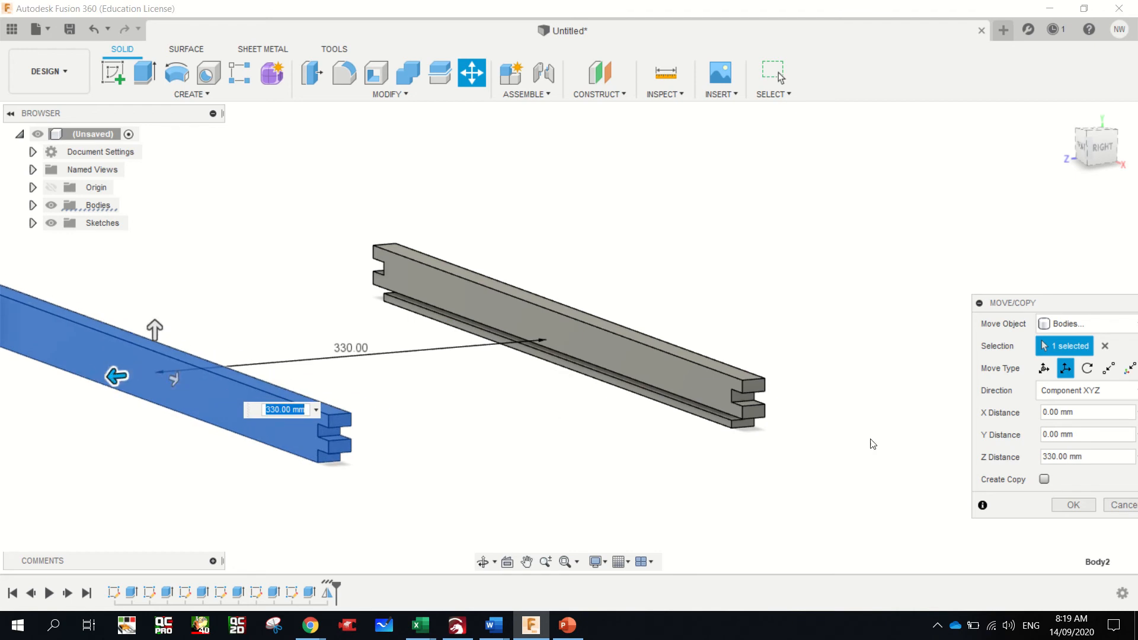
{"action": "left_click", "coordinate": [1071, 503]}
- Start a new sketch on the vertical origin plane that runs perpendicular to the two bars' length
{"action": "scroll", "coordinate": [755, 275], "scroll_direction": "down", "scroll_amount": 3}
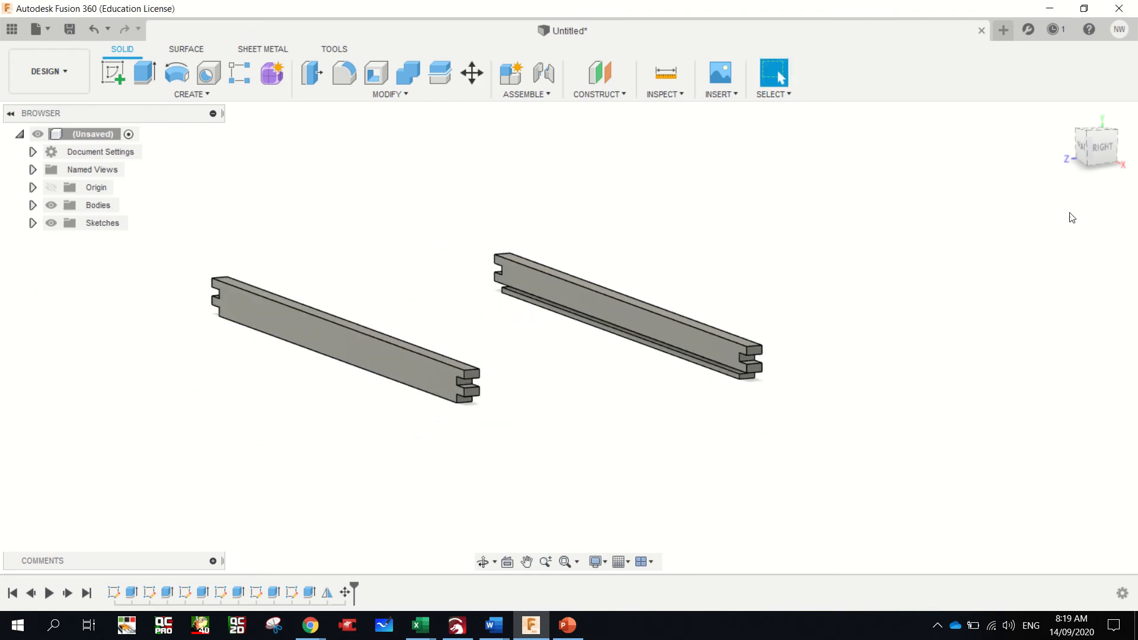
{"action": "mouse_move", "coordinate": [1090, 138]}
{"action": "left_mouse_down"}
{"action": "mouse_move", "coordinate": [1061, 153]}
{"action": "mouse_move", "coordinate": [839, 4]}
{"action": "mouse_move", "coordinate": [871, 100]}
{"action": "mouse_move", "coordinate": [961, 107]}
{"action": "mouse_move", "coordinate": [1002, 65]}
{"action": "mouse_move", "coordinate": [1013, 18]}
{"action": "mouse_move", "coordinate": [1087, 135]}
{"action": "left_mouse_up"}
{"action": "left_click", "coordinate": [113, 73]}
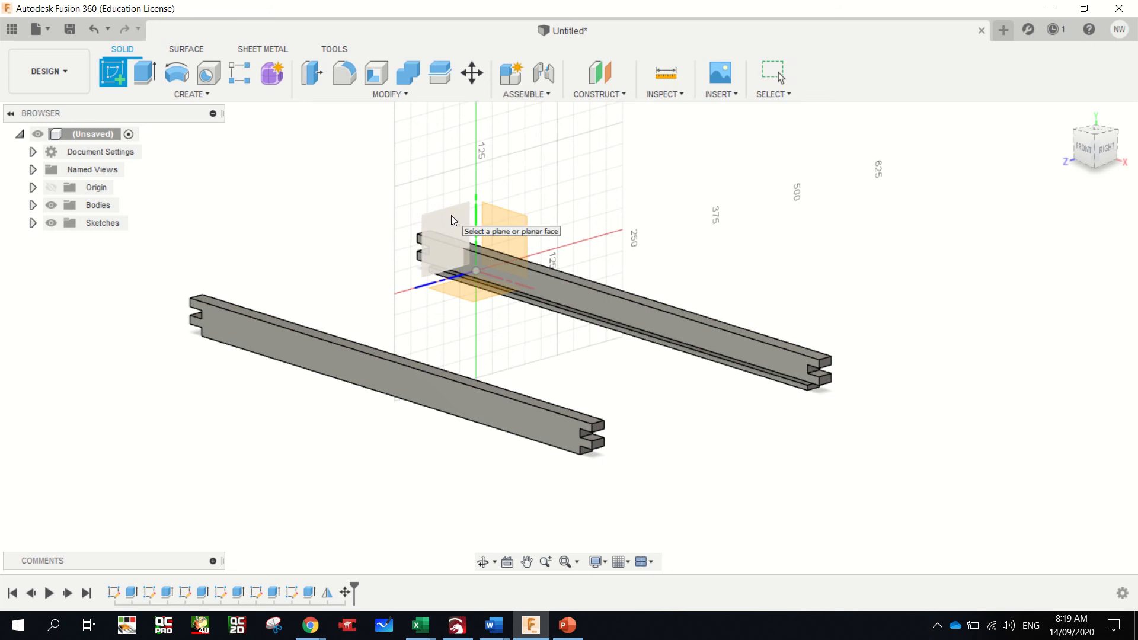
{"action": "left_click", "coordinate": [451, 216]}
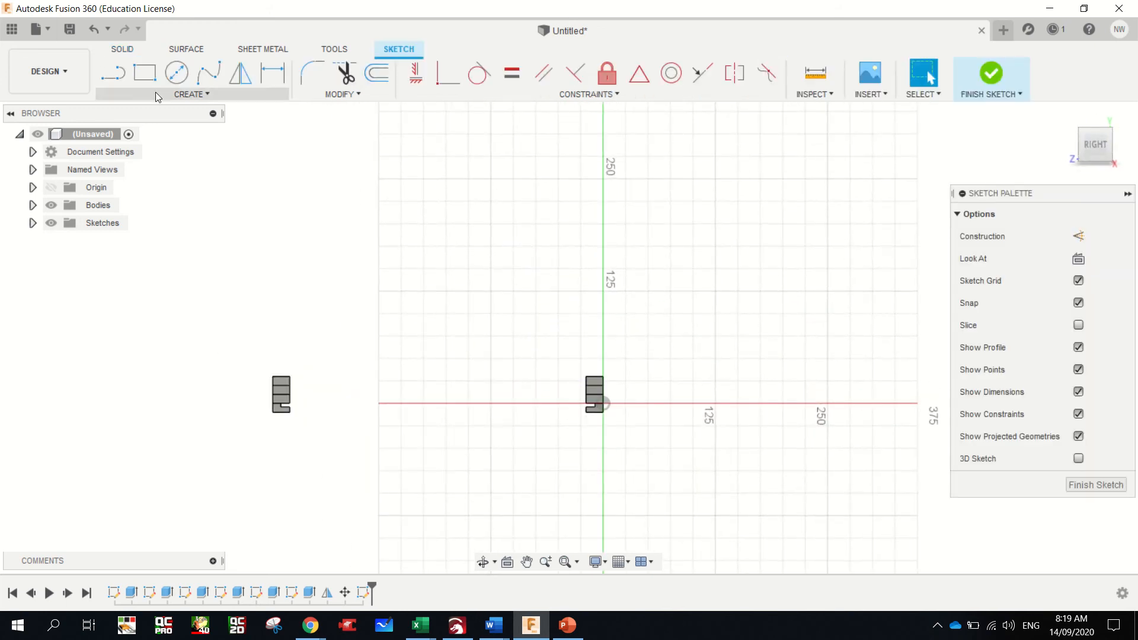
- Sketch a rectangle 65 mm high and 350 mm wide, spanning from near the moved bar to the original bar
{"action": "key", "text": "r"}
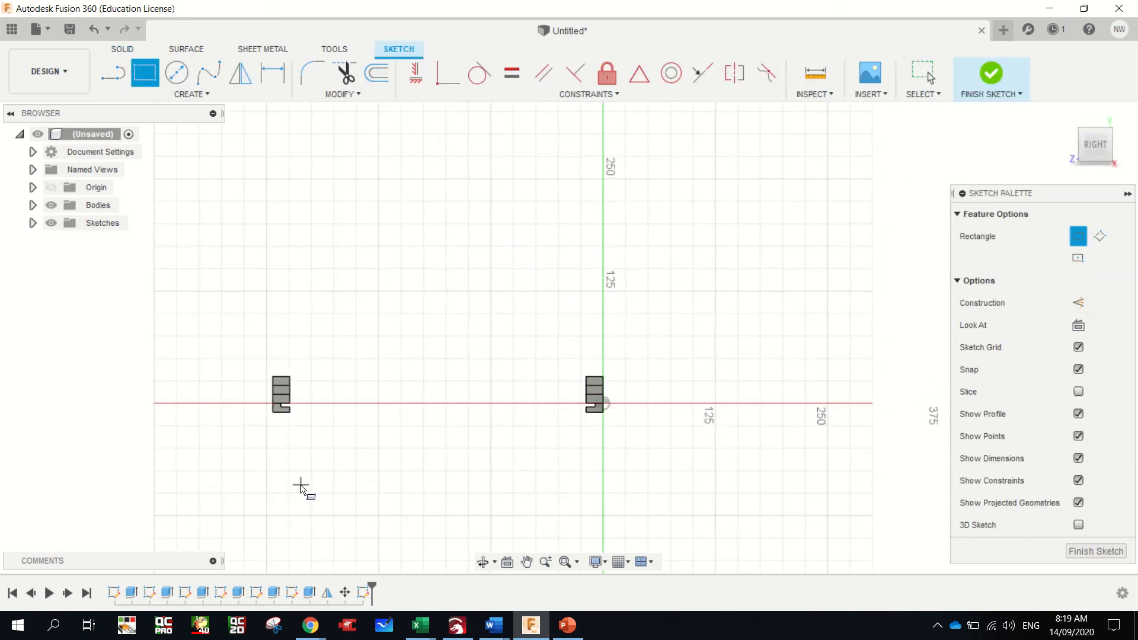
{"action": "left_click", "coordinate": [296, 461]}
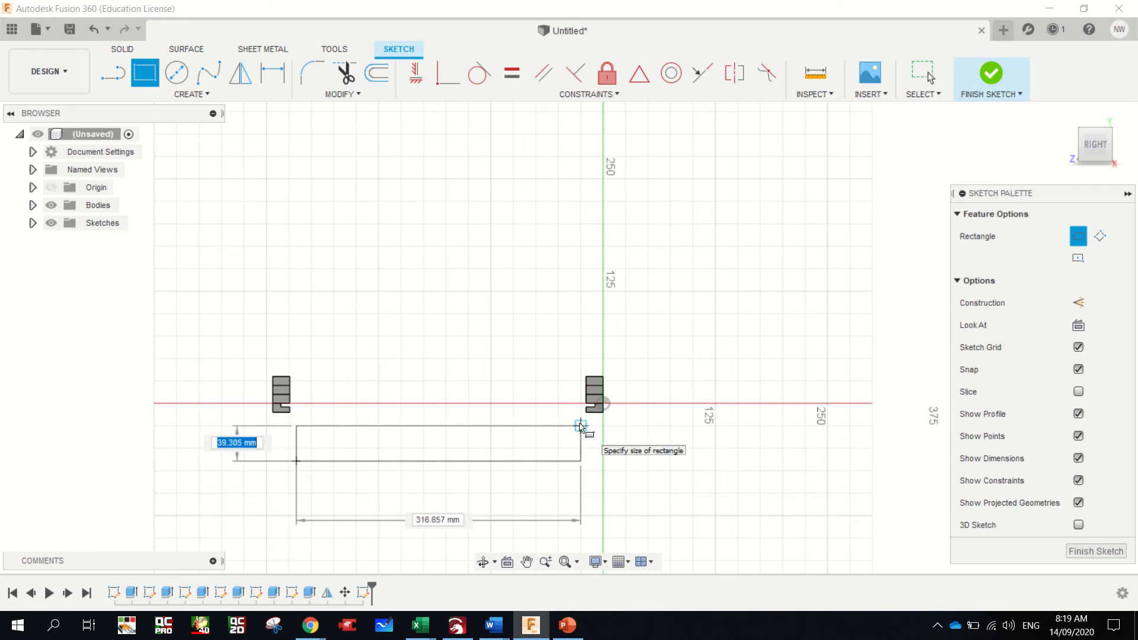
{"action": "type", "text": "65"}
{"action": "key", "text": "Tab"}
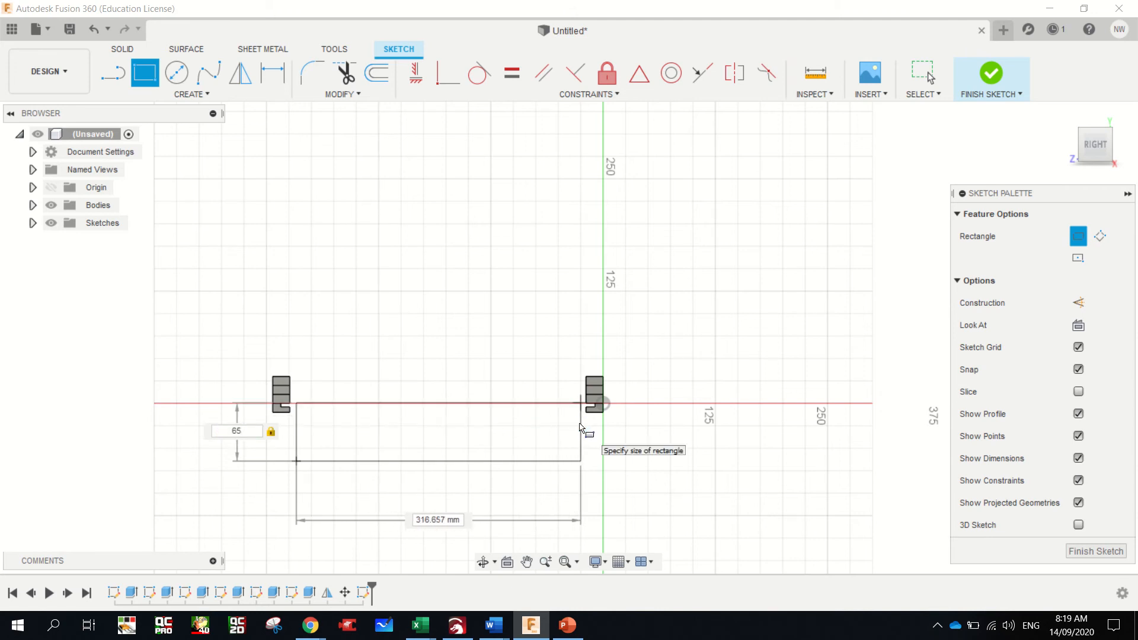
{"action": "key", "text": "Tab"}
{"action": "type", "text": "350"}
{"action": "key", "text": "Return"}
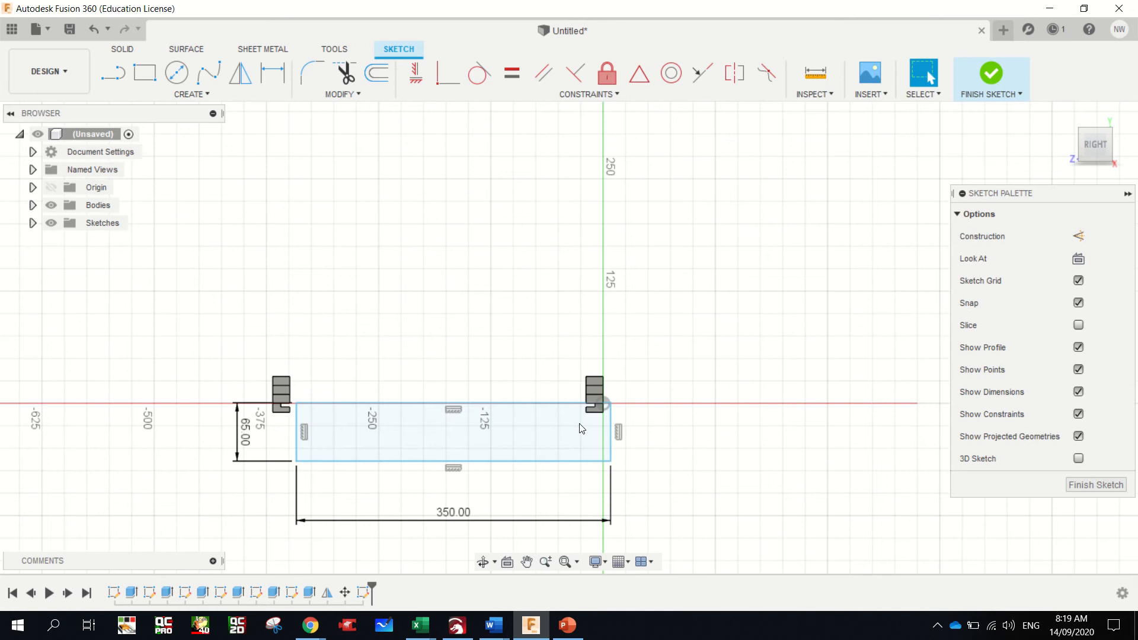
- Extrude the 350 by 65 mm rectangle 19 mm as a cut, and undo both the cut and the rectangle
{"action": "key", "text": "e"}
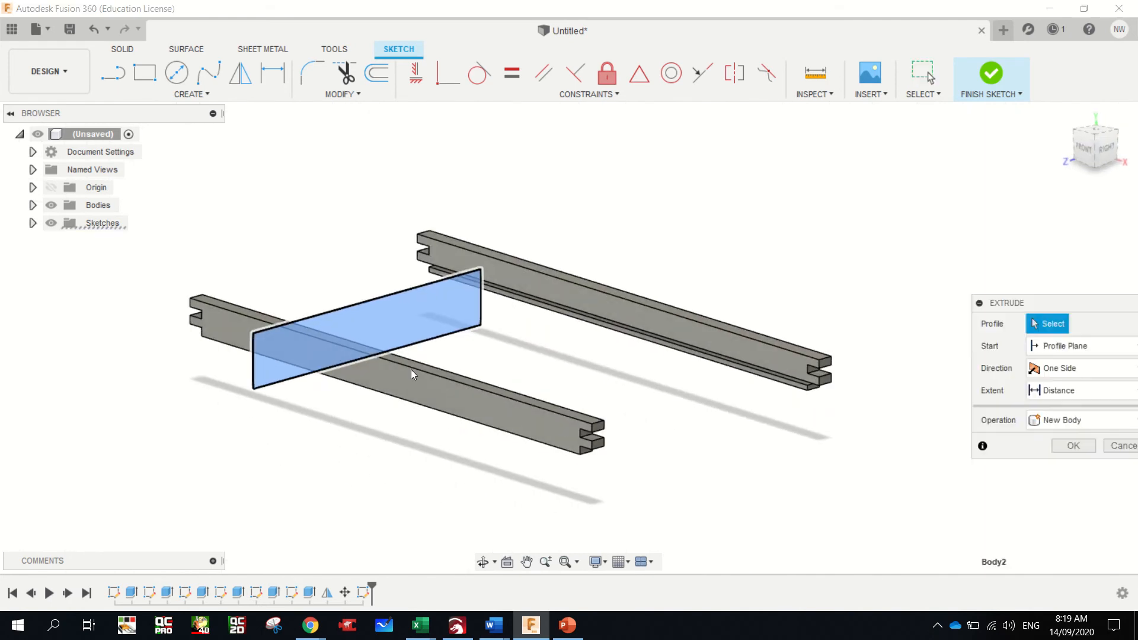
{"action": "left_click", "coordinate": [346, 322]}
{"action": "left_click_drag", "start_coordinate": [385, 333], "coordinate": [409, 338]}
{"action": "left_click", "coordinate": [497, 370]}
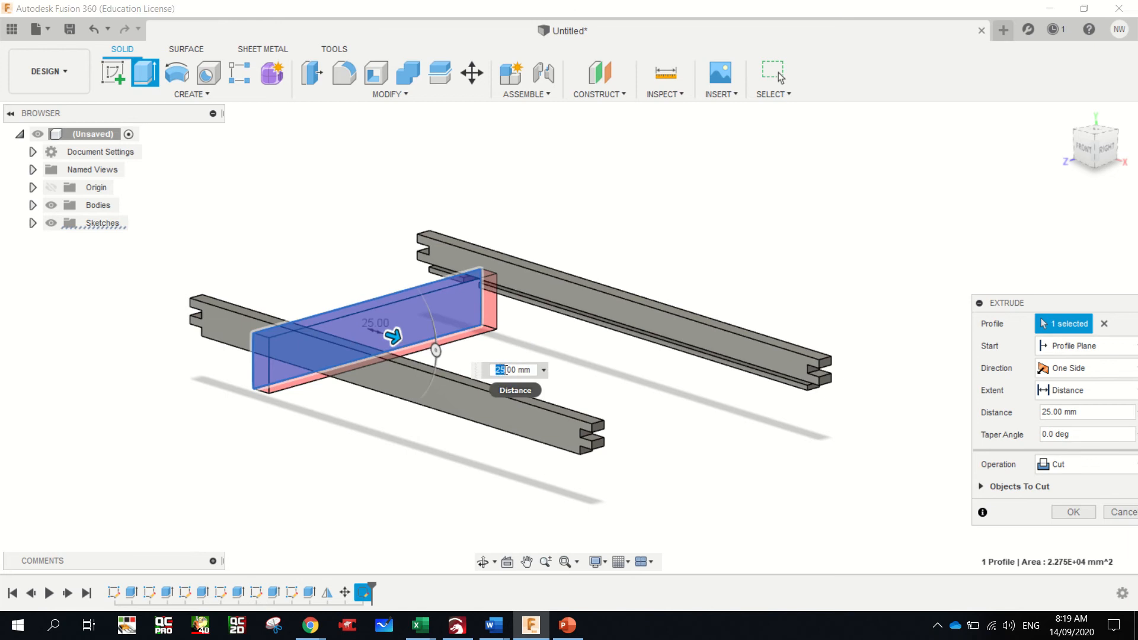
{"action": "type", "text": "19"}
{"action": "key", "text": "Return"}
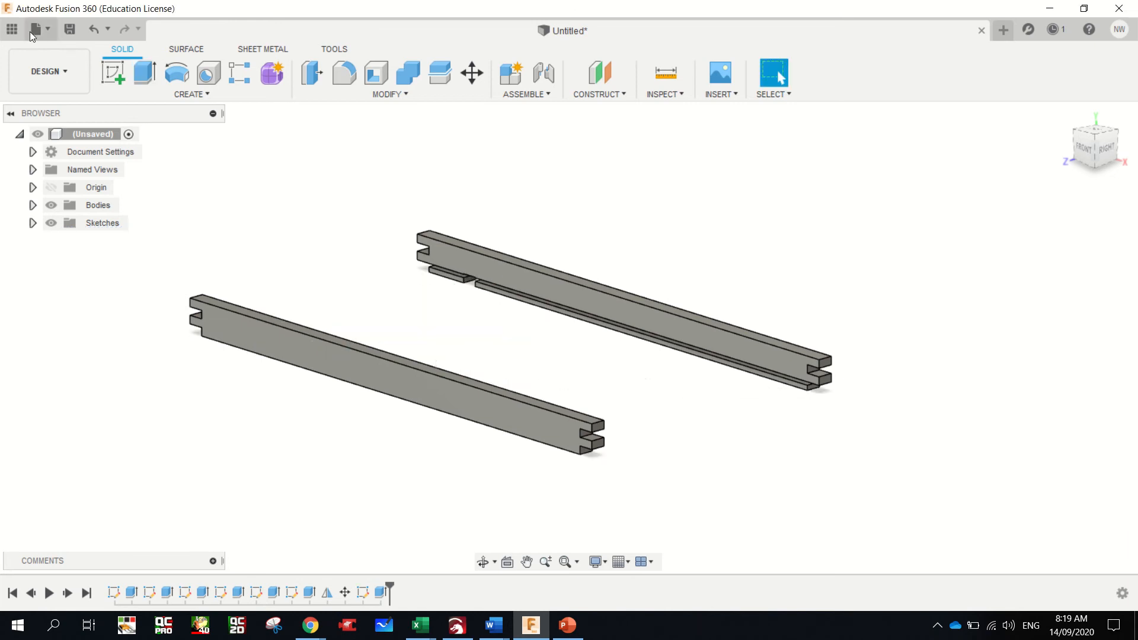
{"action": "left_click", "coordinate": [93, 28]}
{"action": "left_click", "coordinate": [93, 28]}
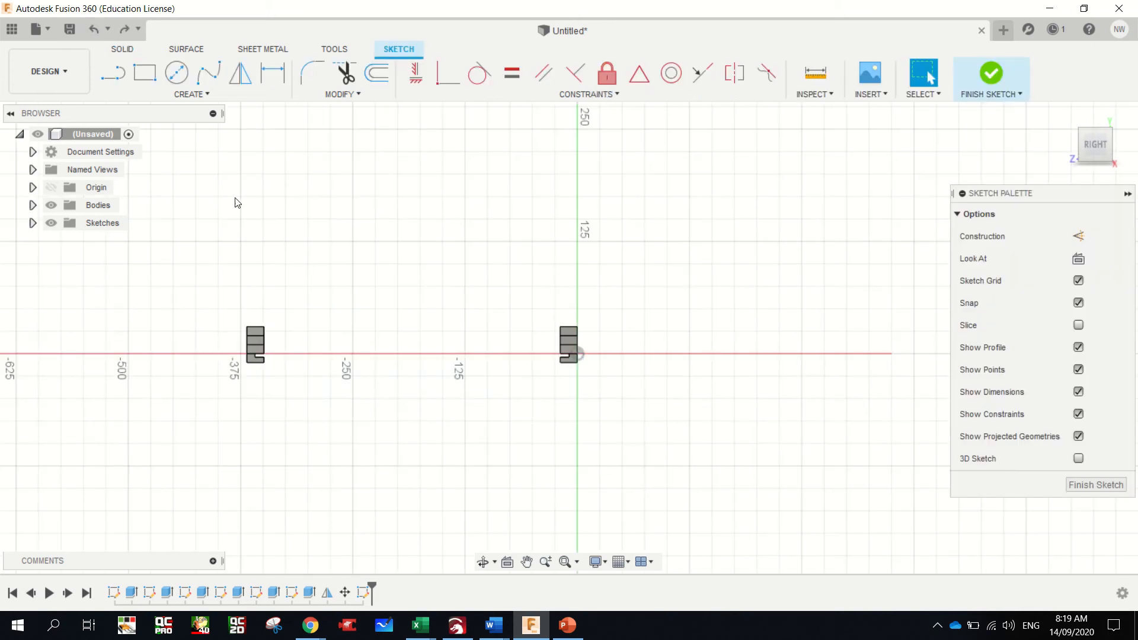
- Sketch a rectangle 65 mm high and 350 mm wide below the original bar, extending away from the moved bar
{"action": "left_click", "coordinate": [144, 72]}
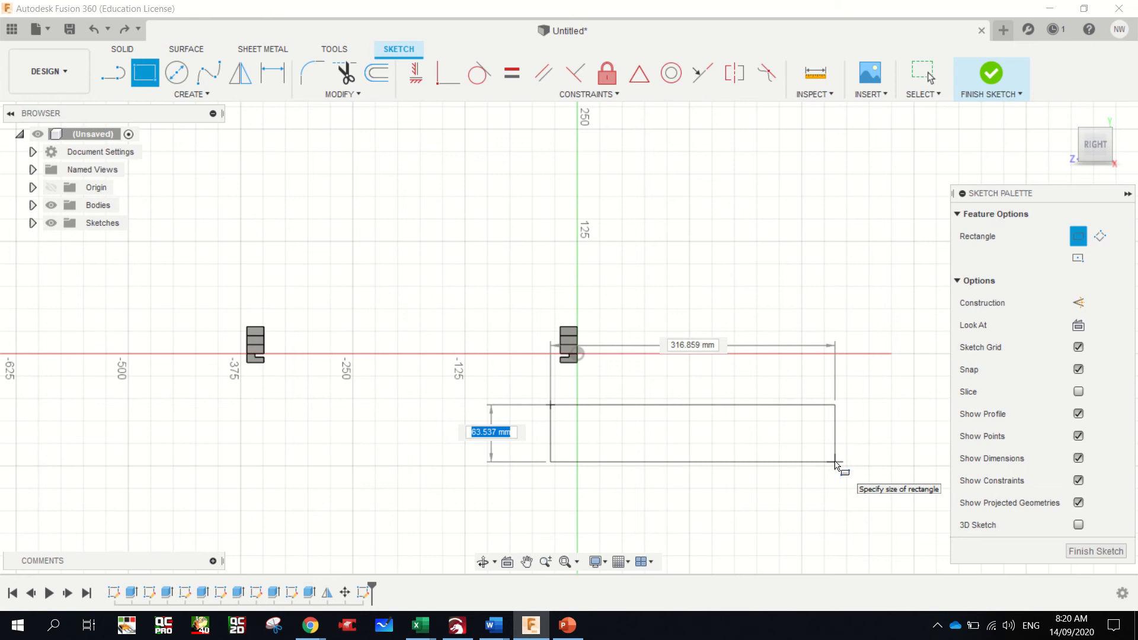
{"action": "type", "text": "65"}
{"action": "key", "text": "Tab"}
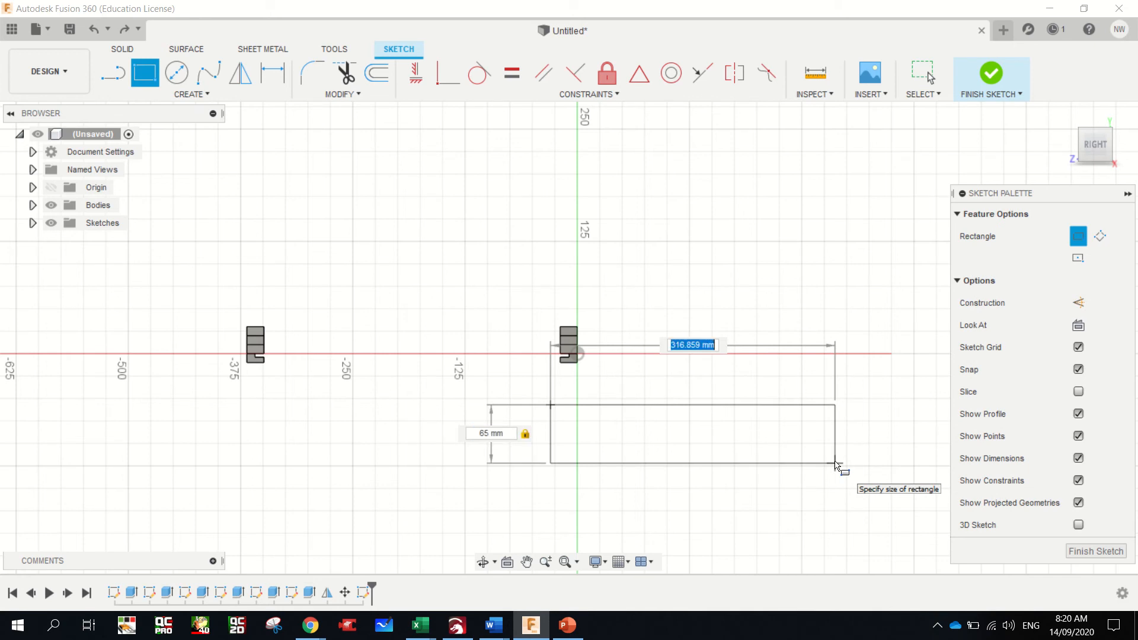
{"action": "type", "text": "350"}
{"action": "key", "text": "Return"}
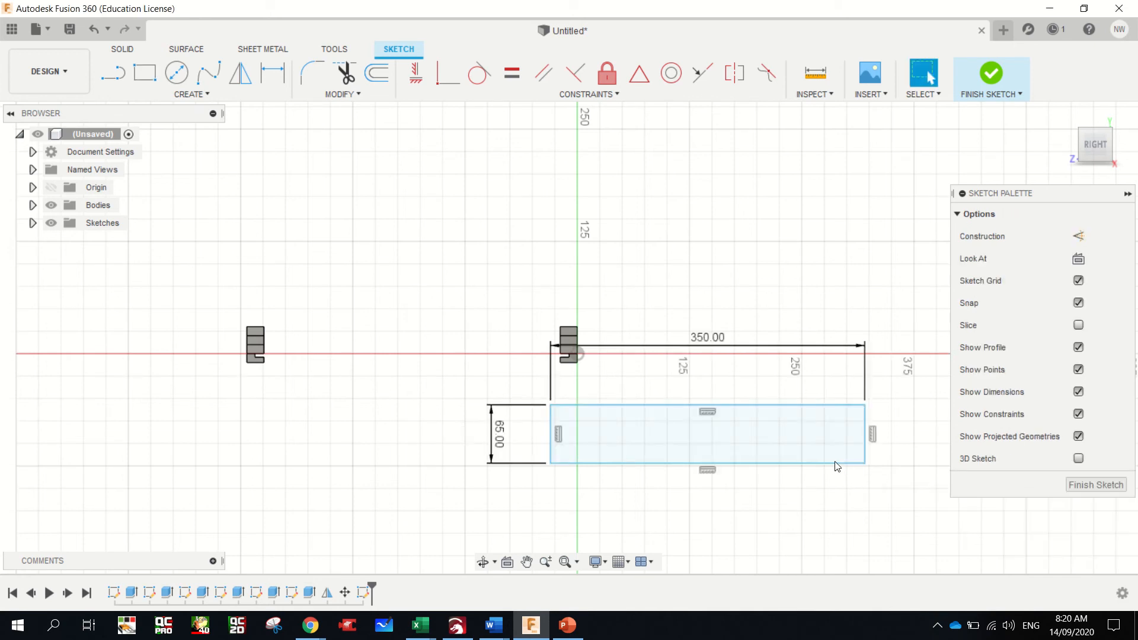
- Extrude the 350 by 65 mm rectangle 19 mm as a new body
{"action": "key", "text": "e"}
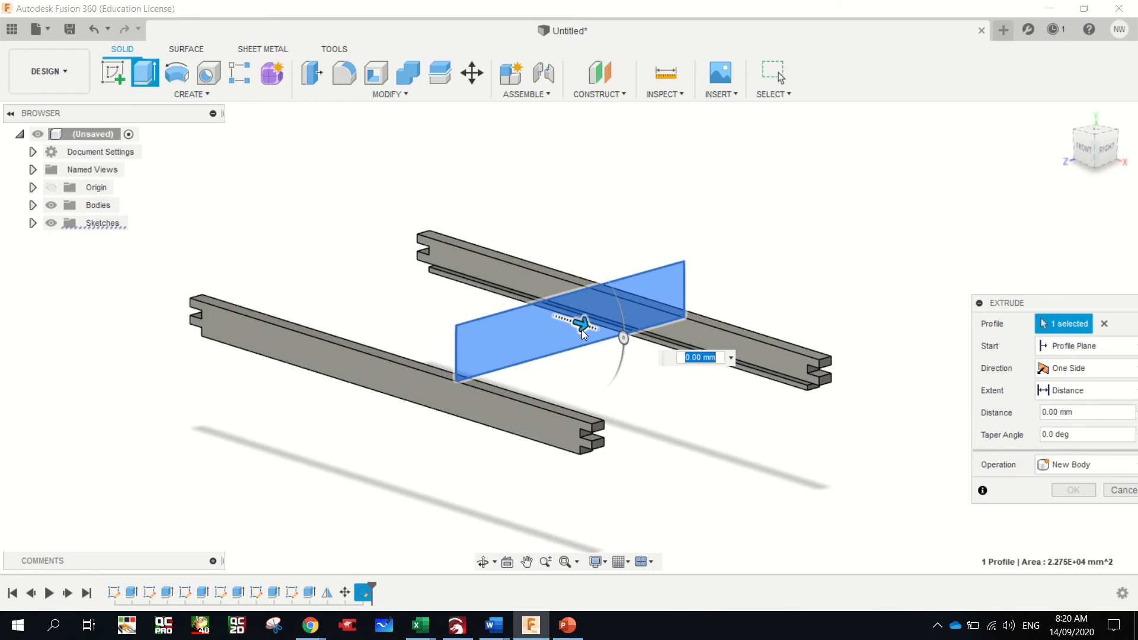
{"action": "left_click_drag", "start_coordinate": [584, 326], "coordinate": [595, 330]}
{"action": "left_click_drag", "start_coordinate": [699, 364], "coordinate": [715, 362]}
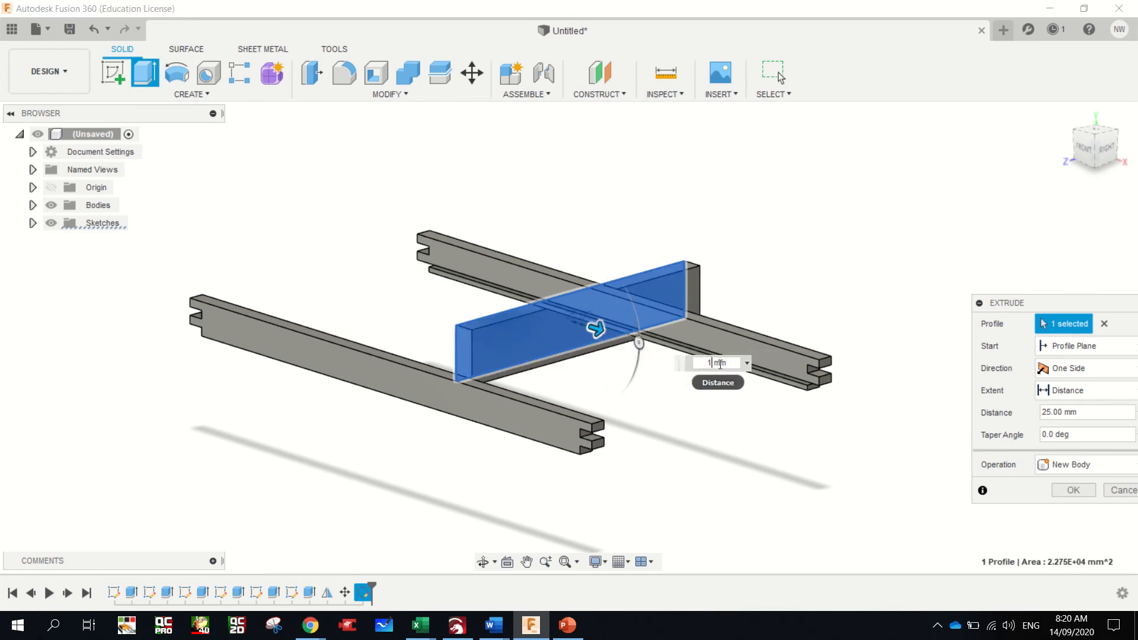
{"action": "key", "text": "Return"}
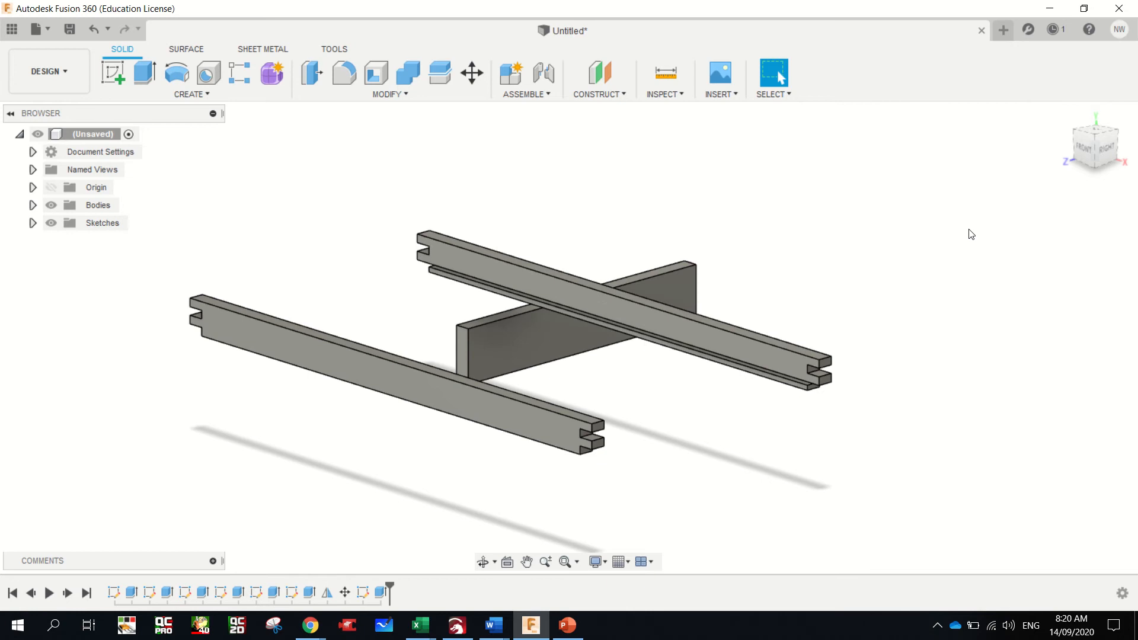
- Start a new sketch on the large 350 by 65 mm face of the end piece
{"action": "left_click", "coordinate": [1106, 148]}
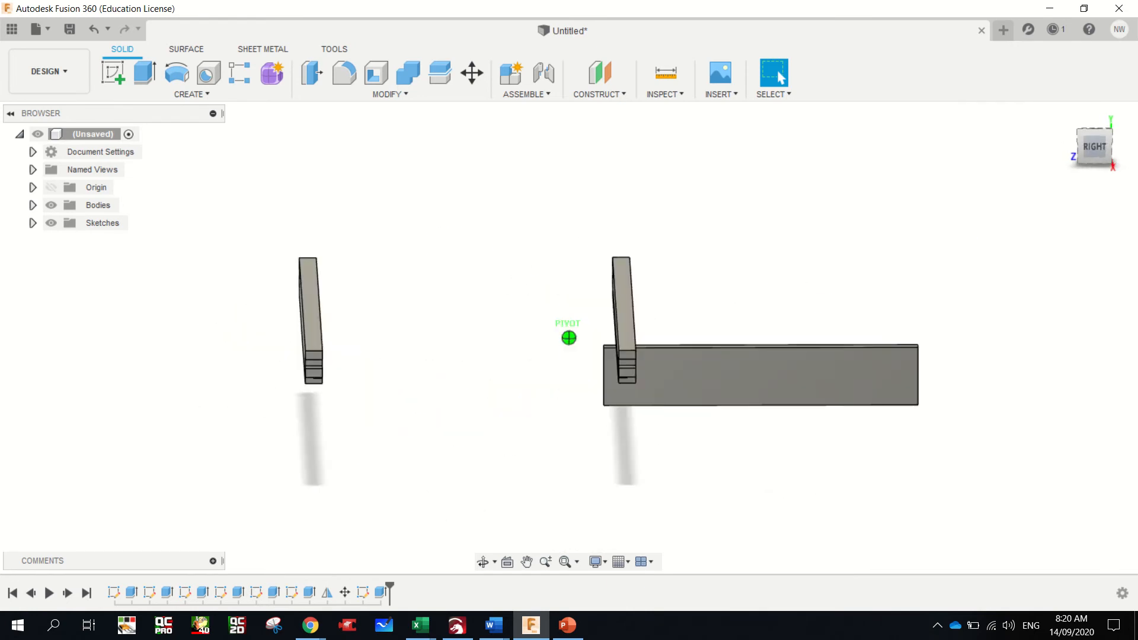
{"action": "middle_click_drag", "start_coordinate": [569, 338], "coordinate": [505, 338], "text": "shift"}
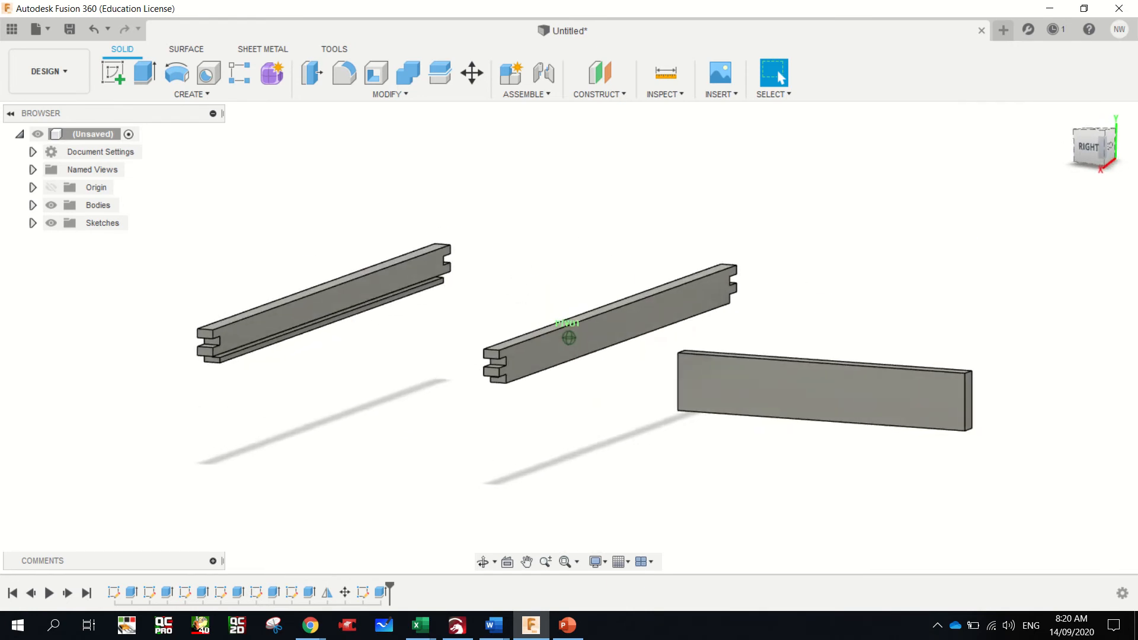
{"action": "left_click_drag", "start_coordinate": [1126, 274], "coordinate": [1131, 282]}
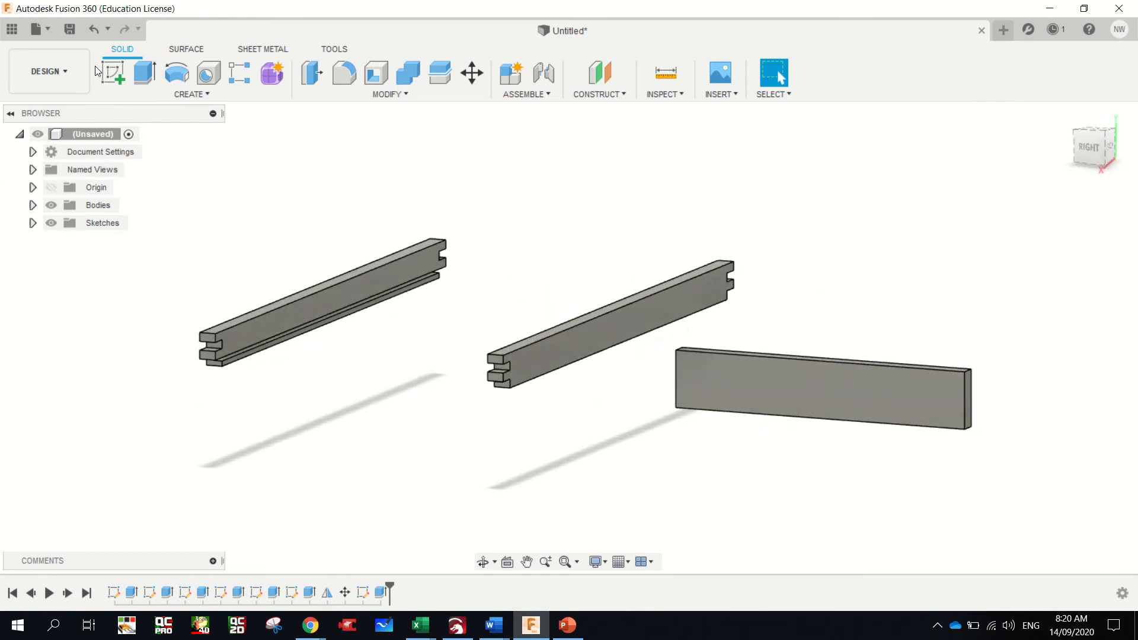
{"action": "left_click", "coordinate": [112, 76]}
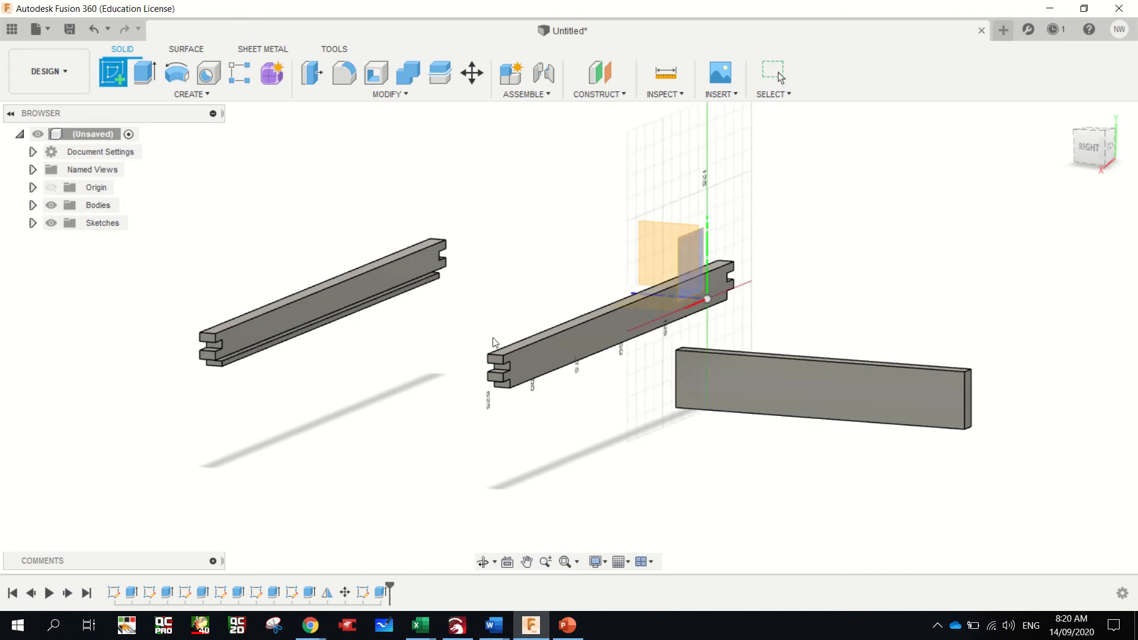
{"action": "left_click", "coordinate": [780, 397]}
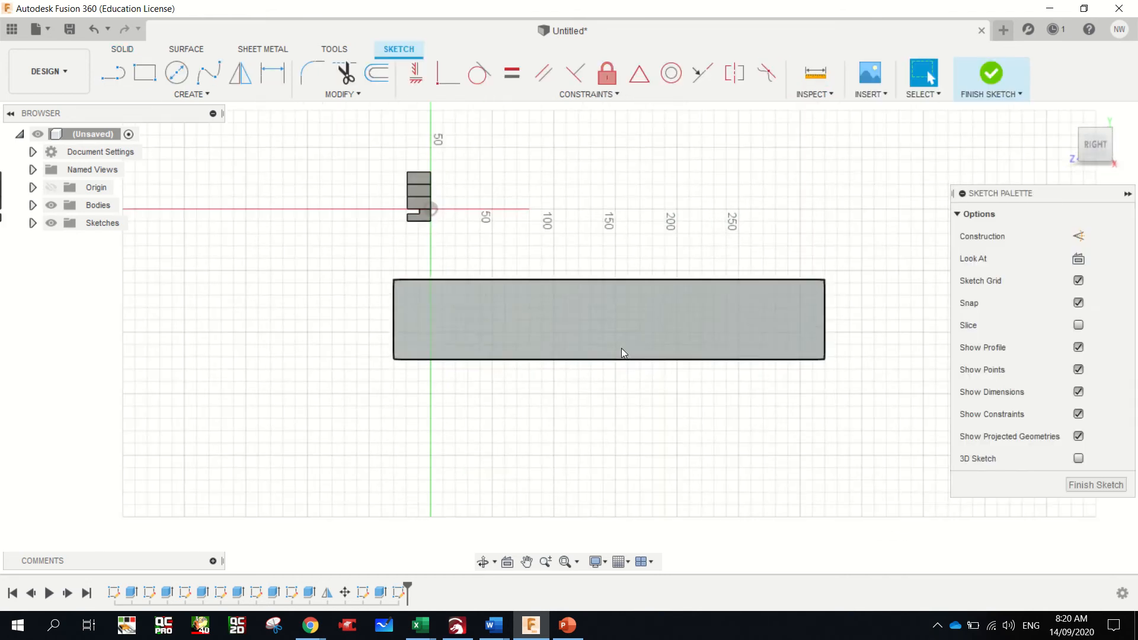
- Sketch a rectangle 40 mm high and 19 mm wide from the end piece's lower corner nearest the bars
{"action": "left_click", "coordinate": [144, 73]}
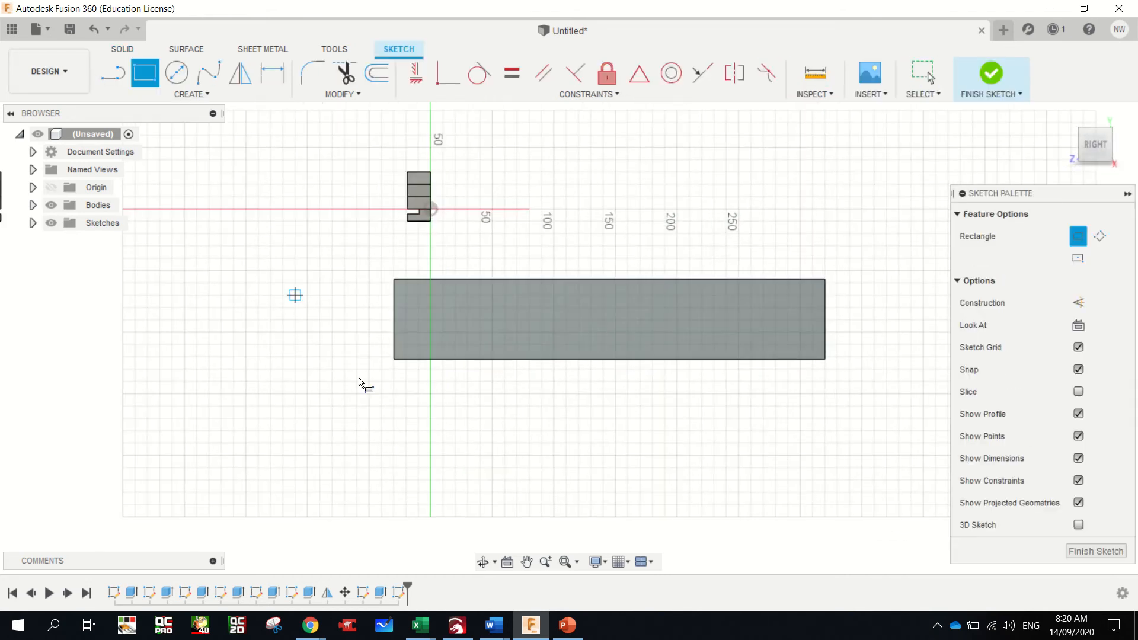
{"action": "left_click", "coordinate": [394, 359]}
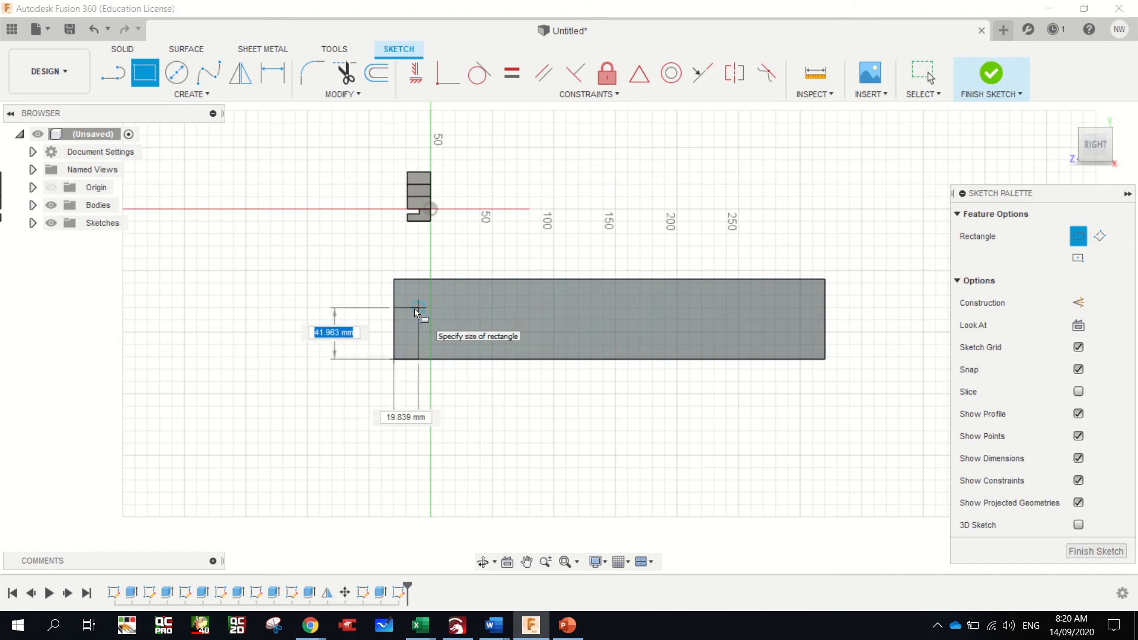
{"action": "type", "text": "40"}
{"action": "key", "text": "Tab"}
{"action": "type", "text": "19"}
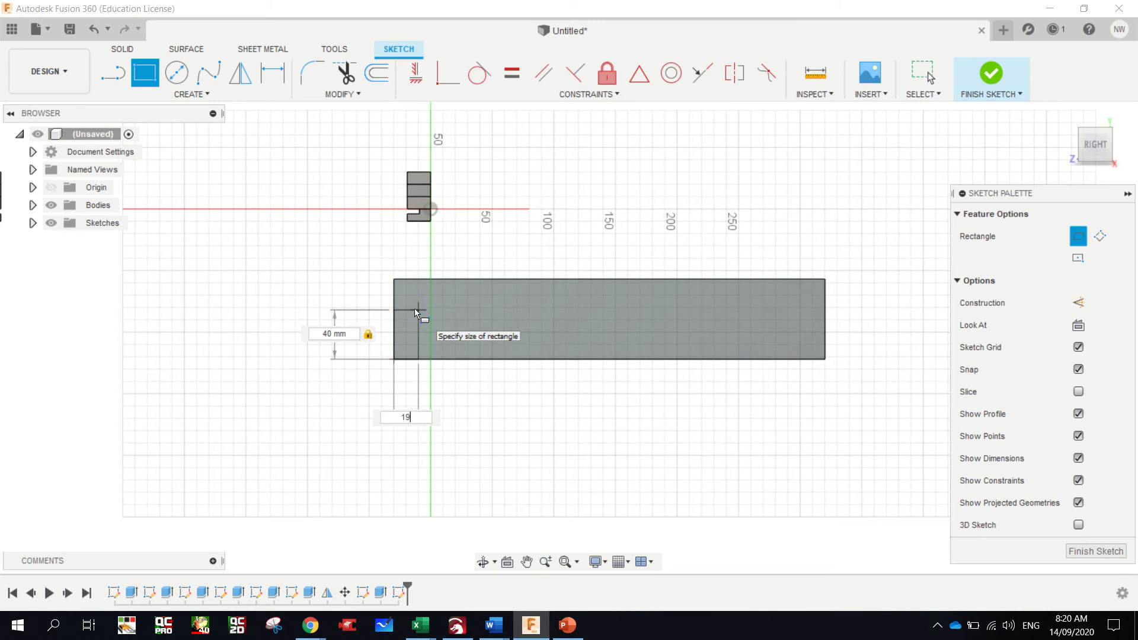
{"action": "key", "text": "Return"}
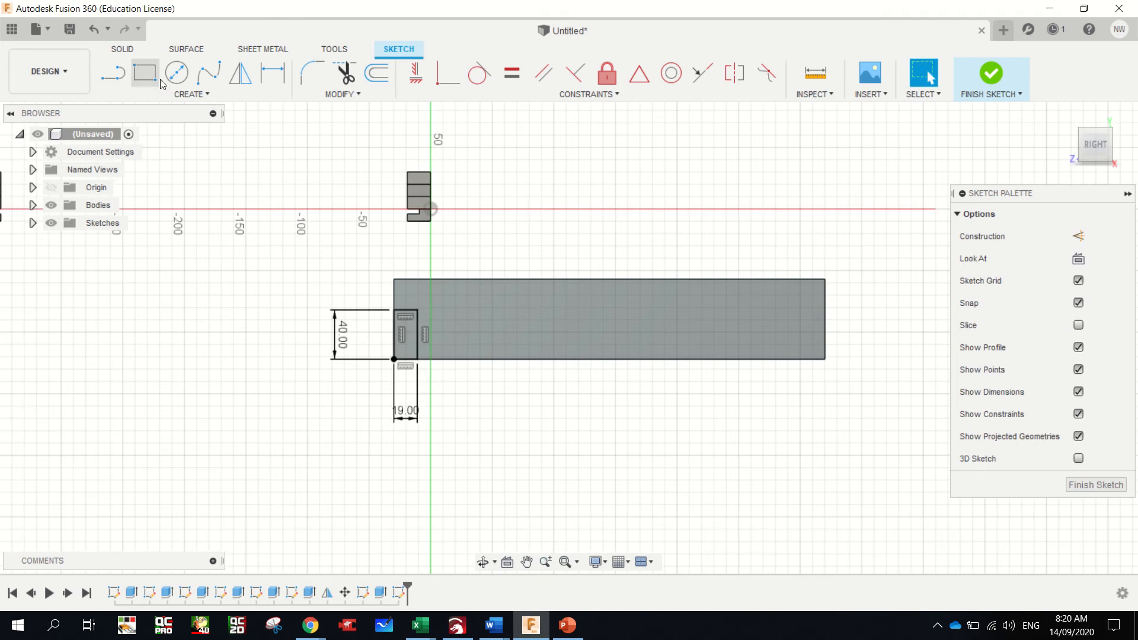
- Sketch a 10 mm high rectangle across the full width at the top of the 40 by 19 mm rectangle
{"action": "left_click", "coordinate": [159, 81]}
{"action": "left_click", "coordinate": [417, 310]}
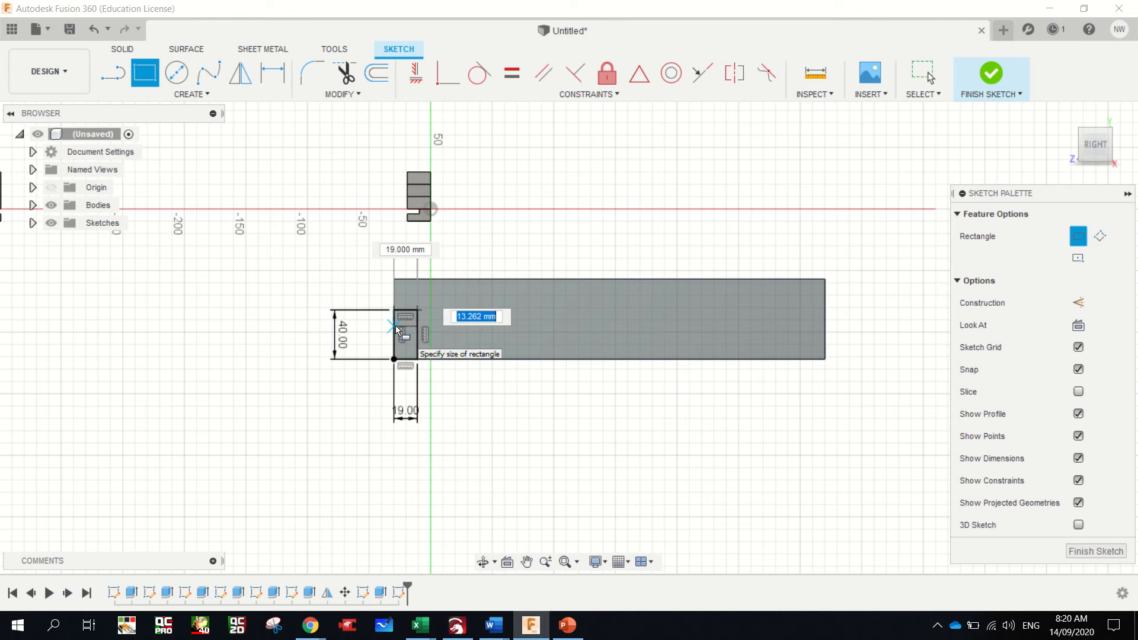
{"action": "type", "text": "10"}
{"action": "key", "text": "Tab"}
{"action": "key", "text": "Return"}
{"action": "key", "text": "Escape"}
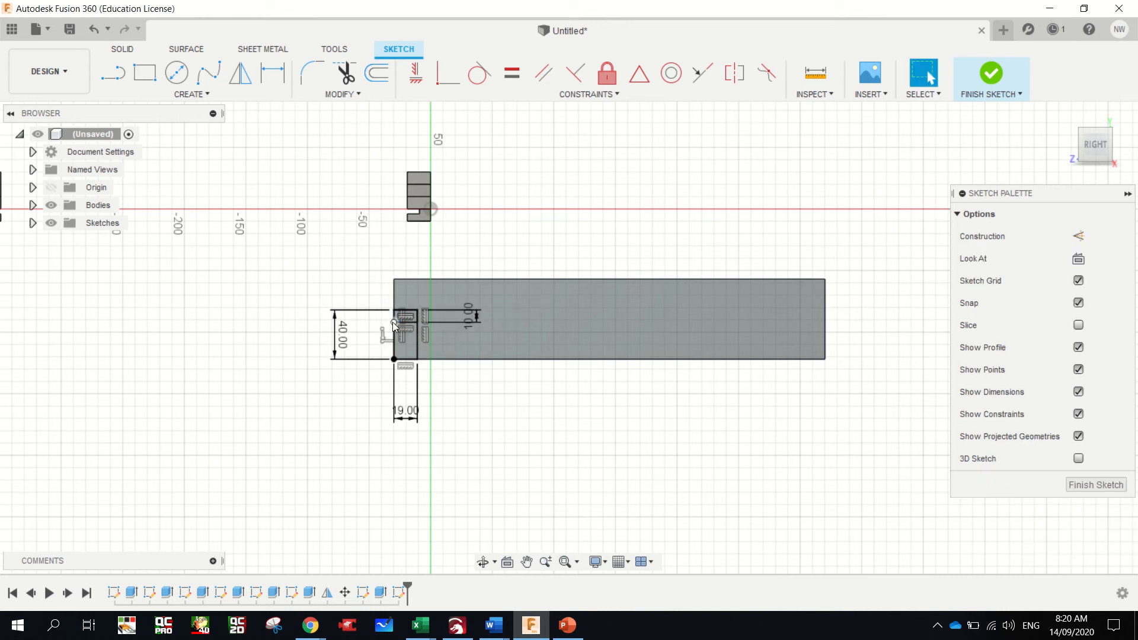
- Sketch two more full-width rectangles, each 10 mm high, stacked directly below the first one
{"action": "left_click", "coordinate": [394, 322]}
{"action": "left_click", "coordinate": [145, 73]}
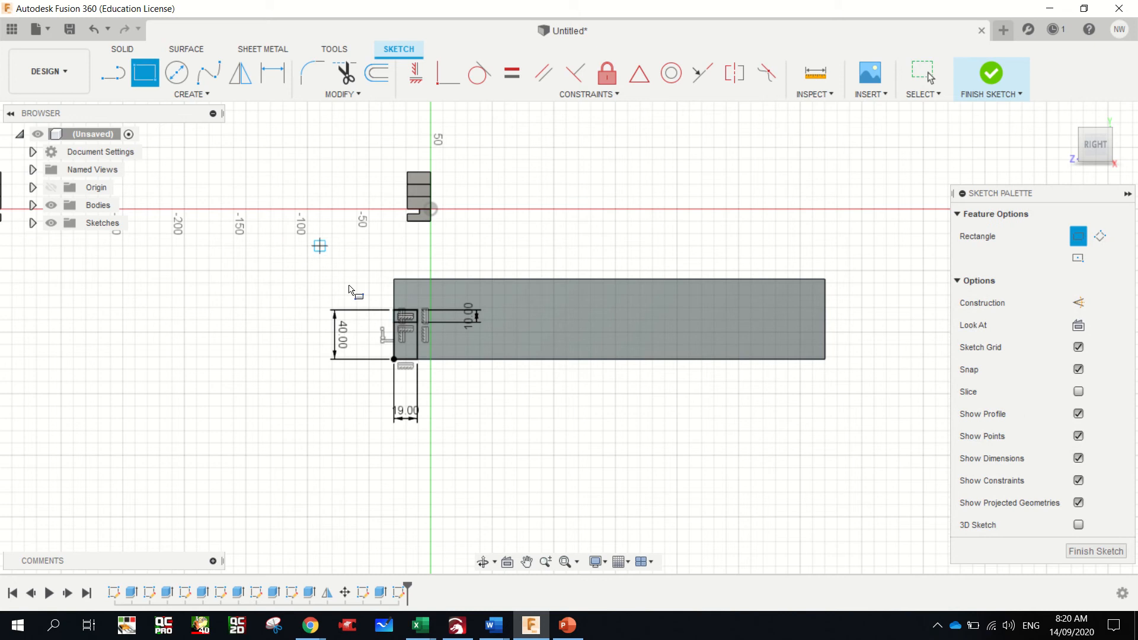
{"action": "scroll", "coordinate": [400, 325], "scroll_direction": "up", "scroll_amount": 5}
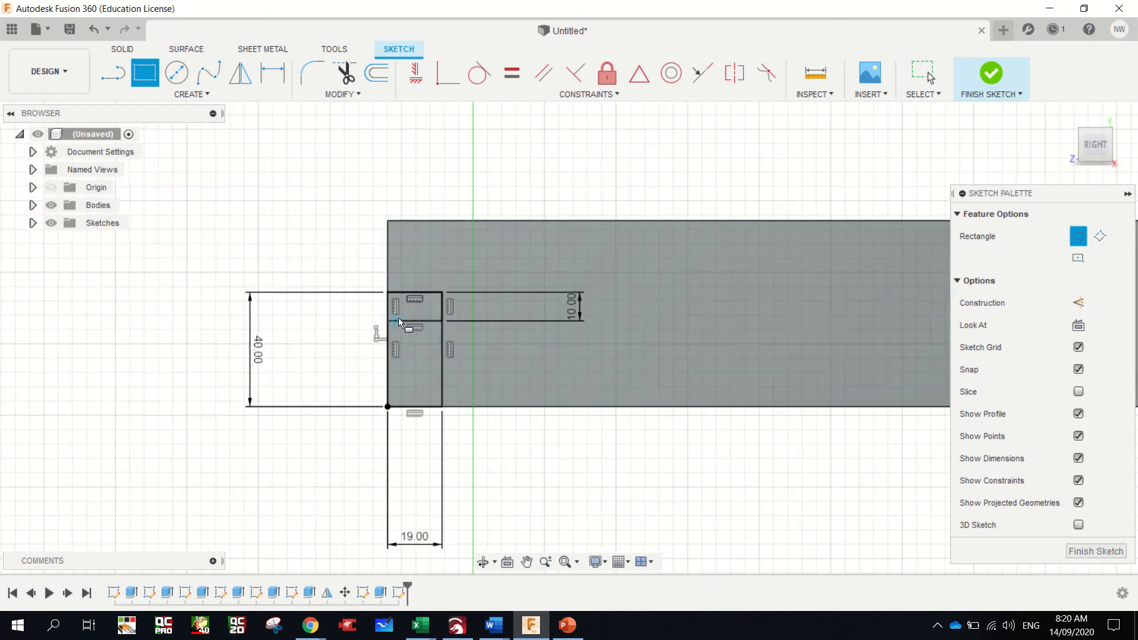
{"action": "left_click", "coordinate": [389, 321]}
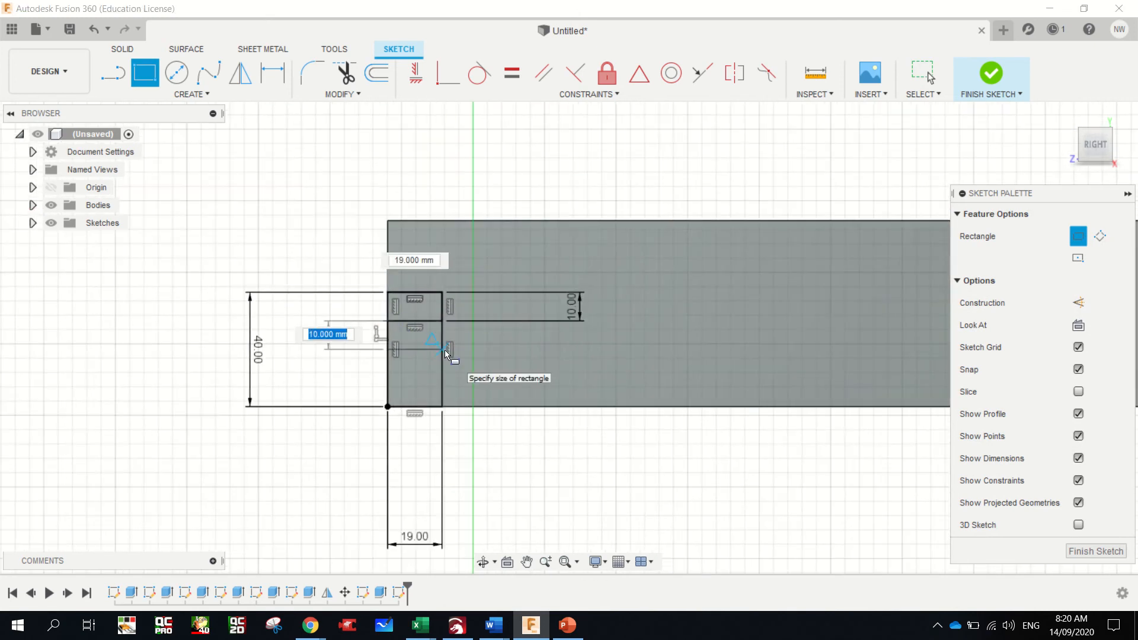
{"action": "left_click", "coordinate": [445, 350]}
{"action": "left_click", "coordinate": [389, 350]}
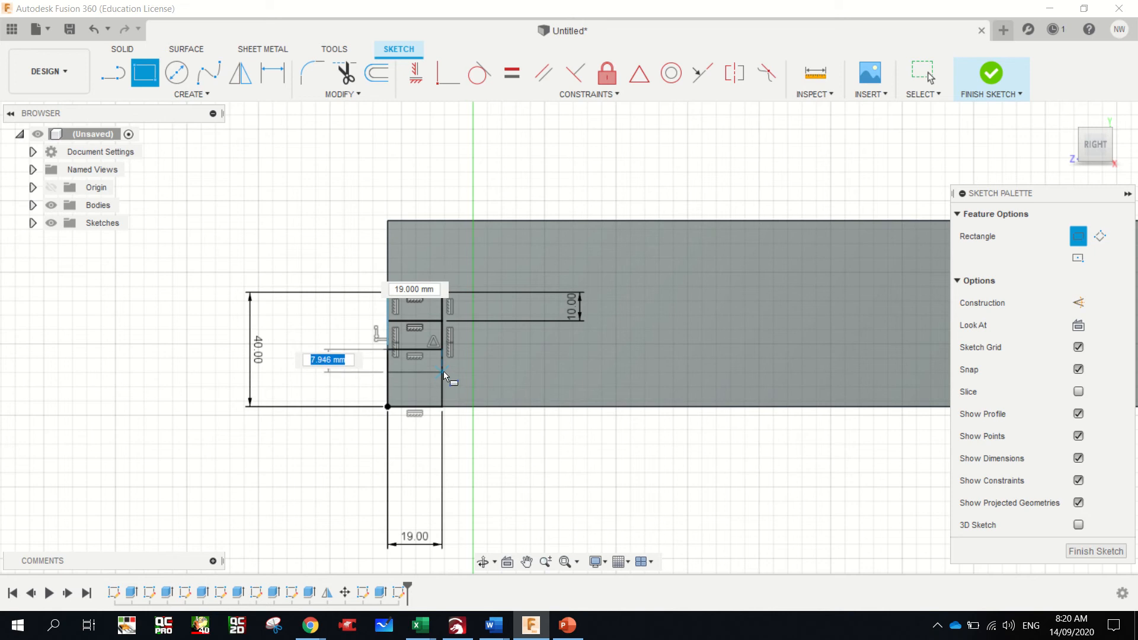
{"action": "type", "text": "10"}
{"action": "key", "text": "Tab"}
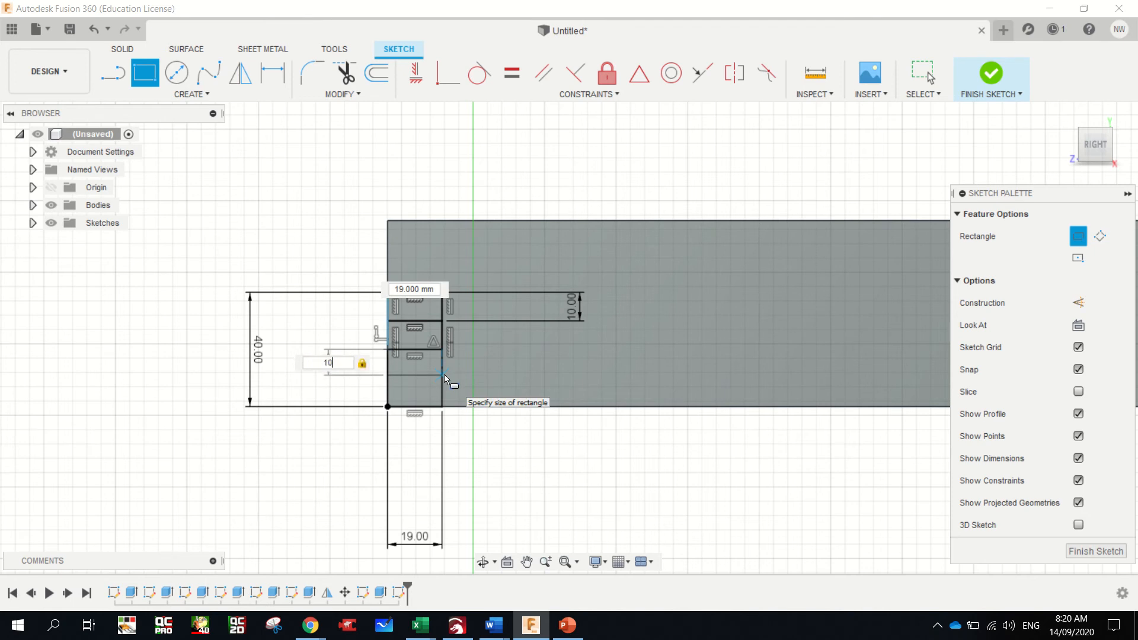
{"action": "key", "text": "Return"}
{"action": "key", "text": "Escape"}
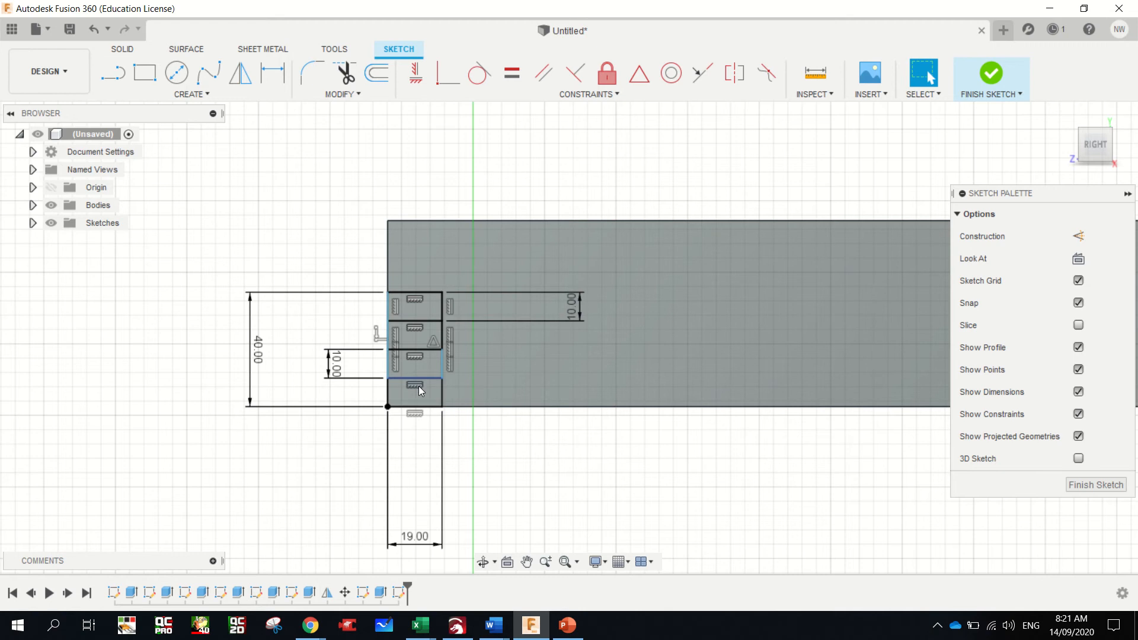
- Extrude the first and third 10 mm rectangles from the top as a cut through the end piece's thickness
{"action": "left_click", "coordinate": [426, 362]}
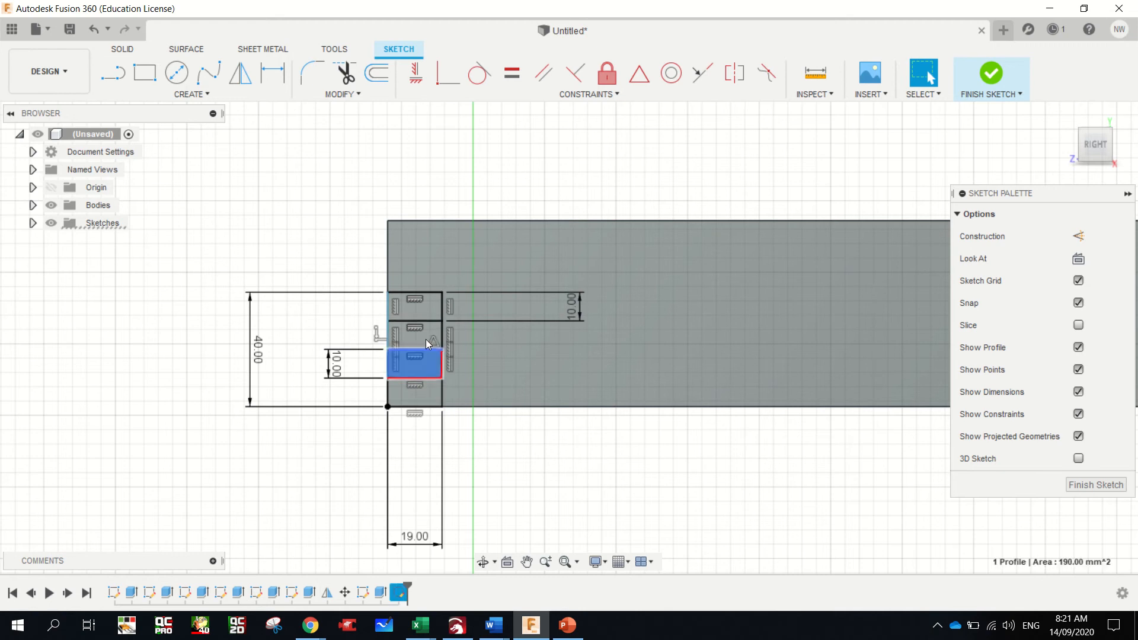
{"action": "left_click", "coordinate": [435, 309], "text": "ctrl"}
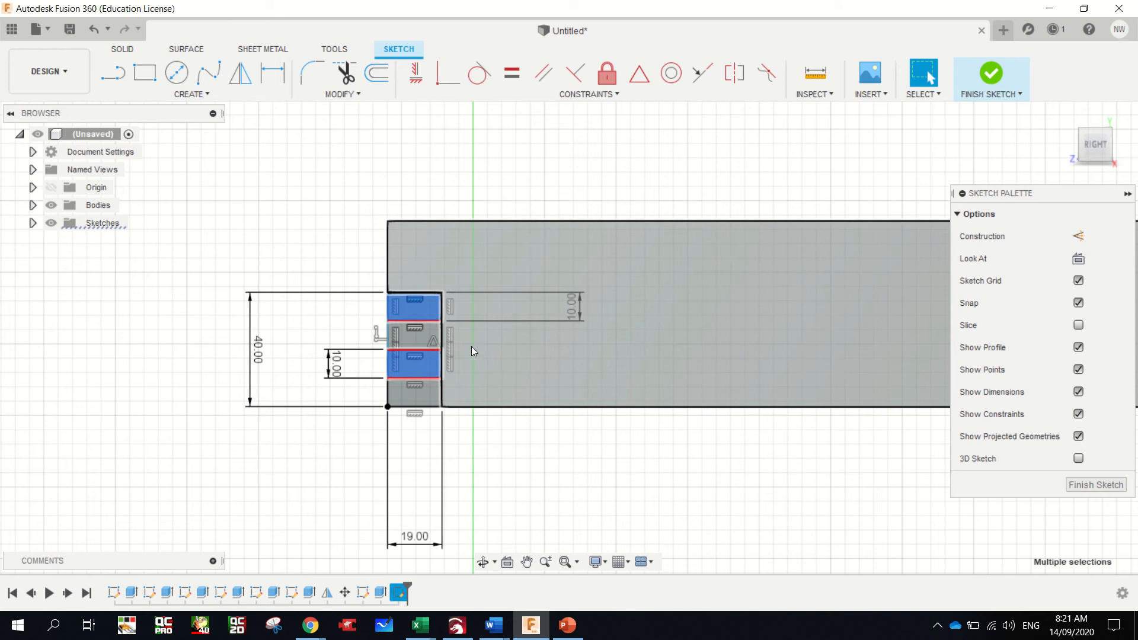
{"action": "key", "text": "e"}
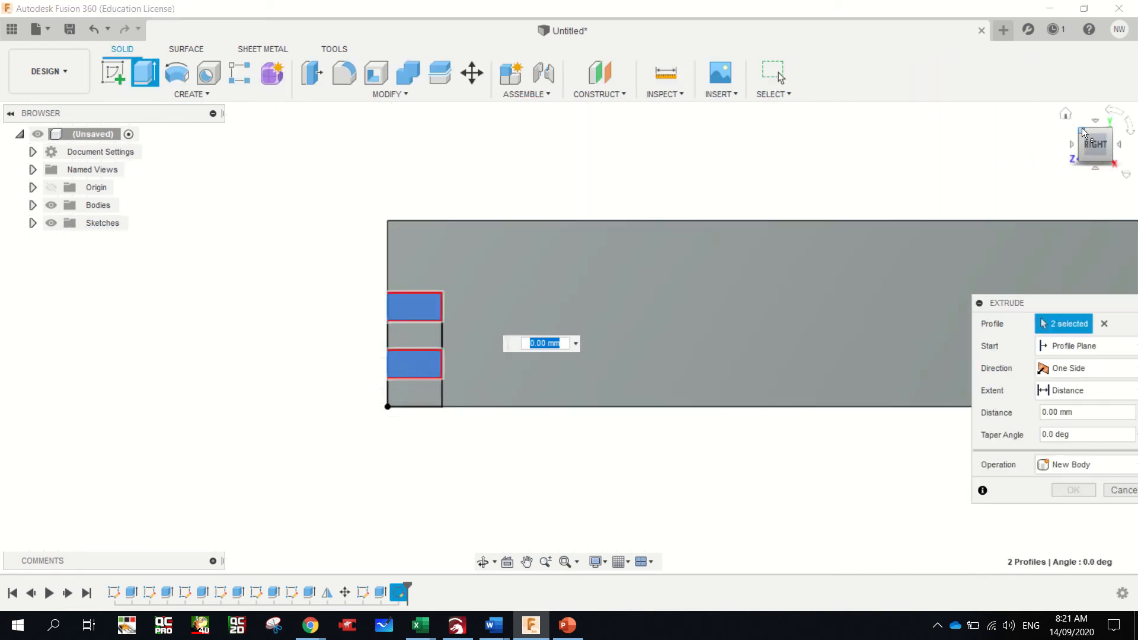
{"action": "left_click", "coordinate": [1101, 142]}
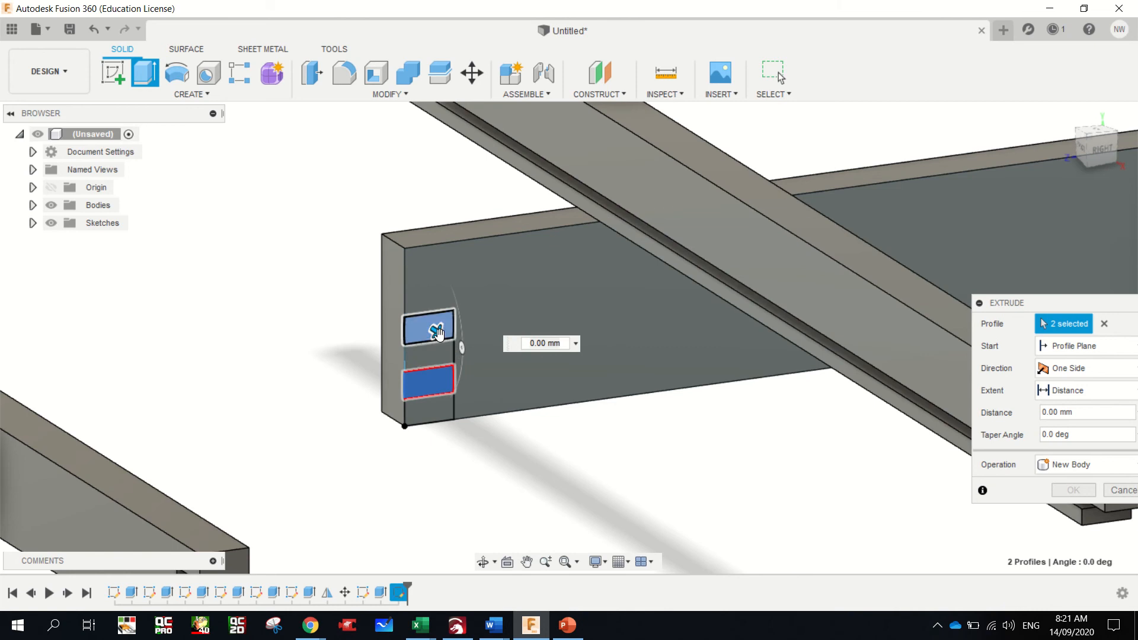
{"action": "left_click_drag", "start_coordinate": [437, 330], "coordinate": [346, 289]}
{"action": "key", "text": "Return"}
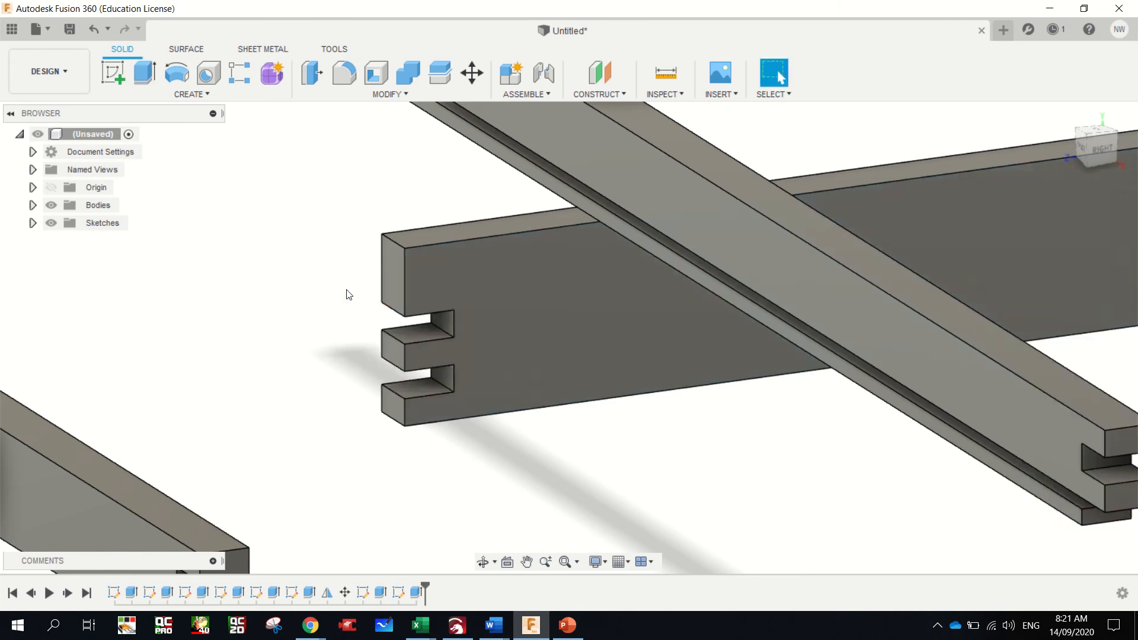
- Start another sketch on the same large face of the end piece for its uncut end
{"action": "scroll", "coordinate": [355, 227], "scroll_direction": "down", "scroll_amount": 3}
{"action": "scroll", "coordinate": [356, 227], "scroll_direction": "down", "scroll_amount": 2}
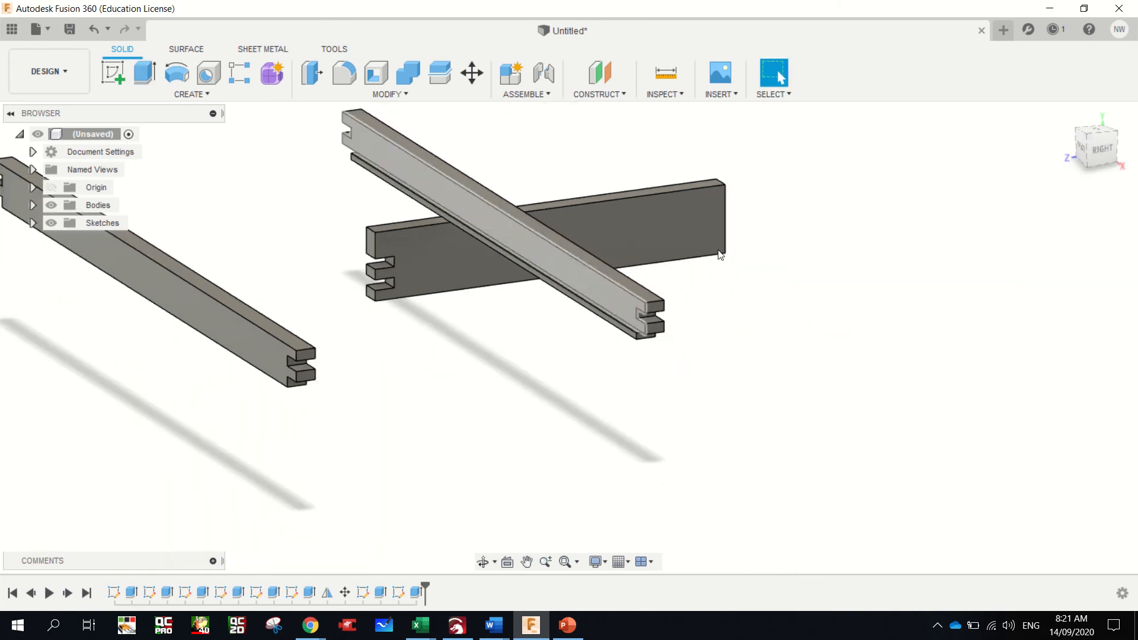
{"action": "left_click", "coordinate": [122, 76]}
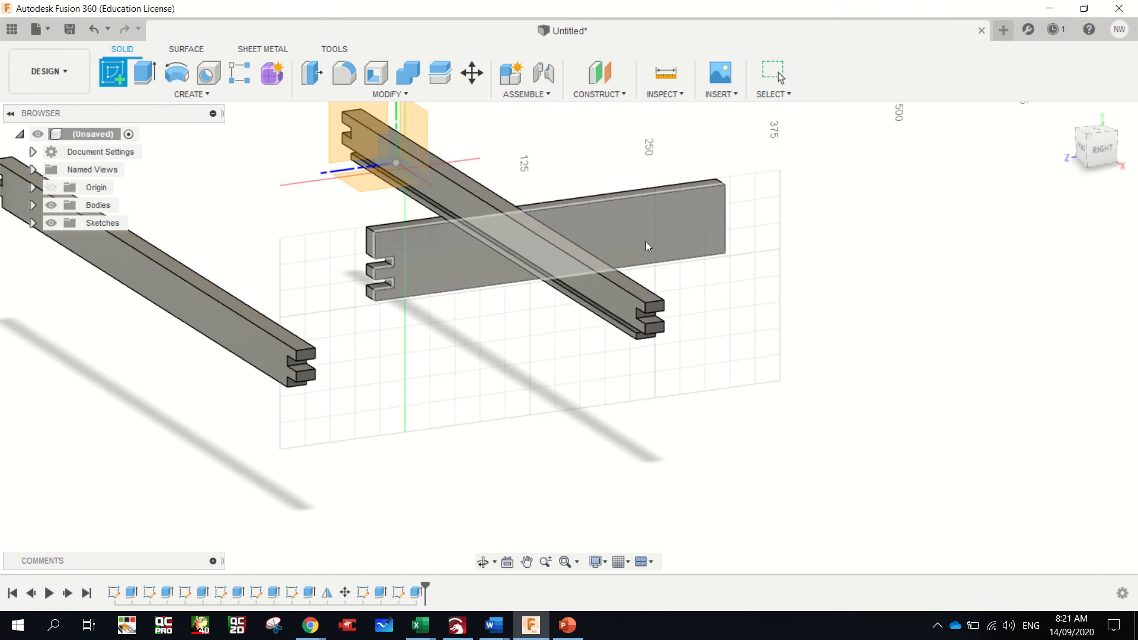
{"action": "left_click", "coordinate": [681, 250]}
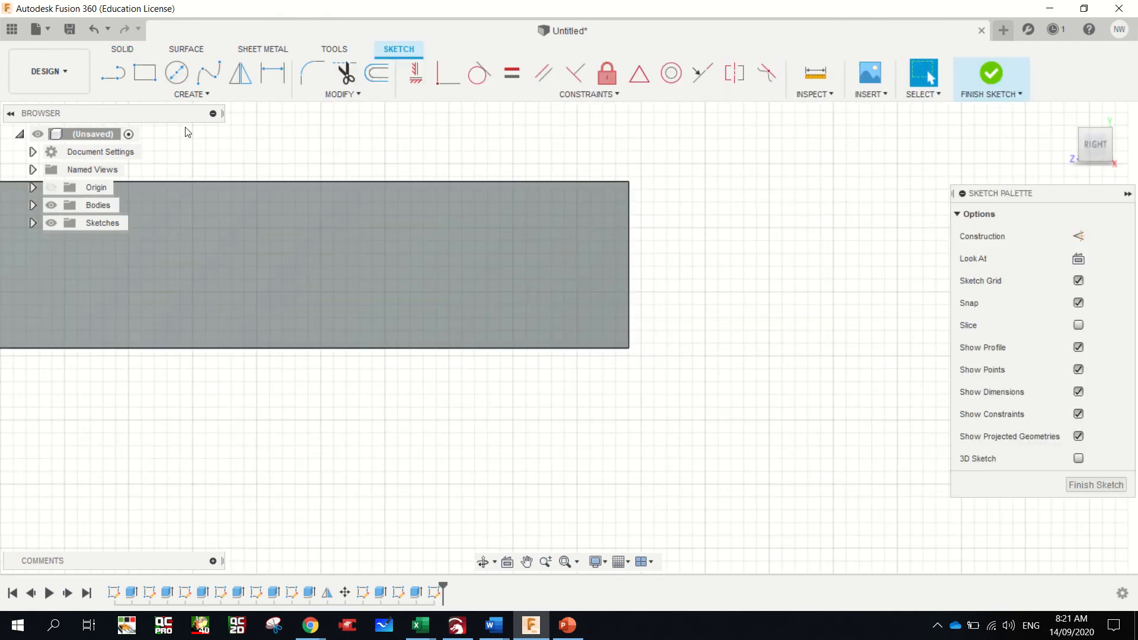
- Sketch a rectangle 40 mm high and 19 mm wide from the lower corner of the end piece's uncut end
{"action": "left_click", "coordinate": [142, 72]}
{"action": "left_click", "coordinate": [629, 348]}
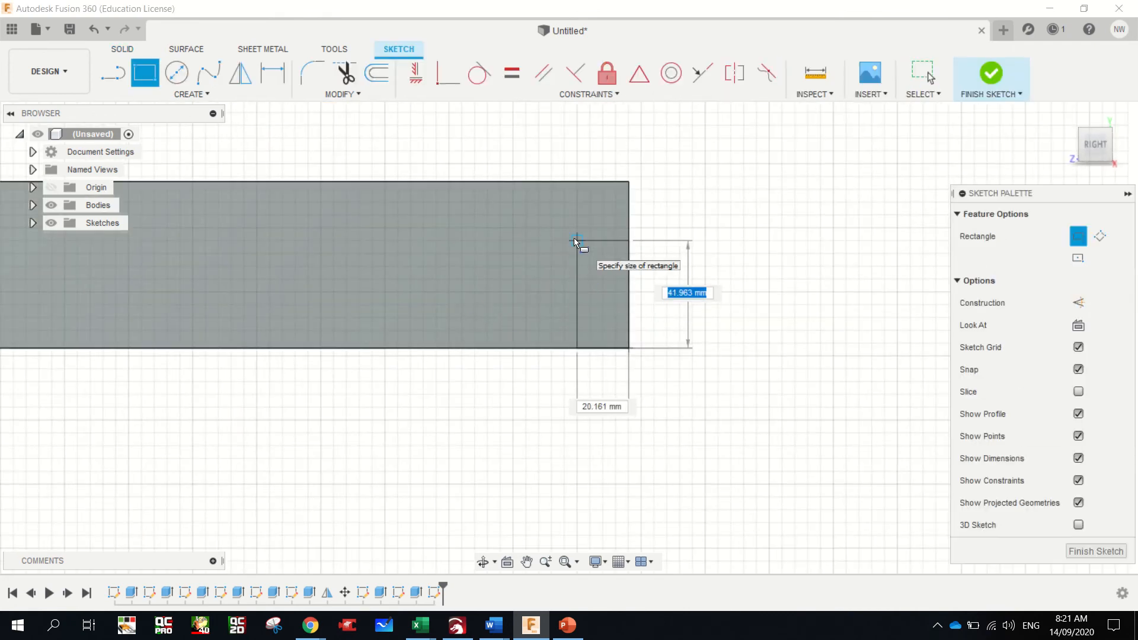
{"action": "type", "text": "40"}
{"action": "key", "text": "Tab"}
{"action": "type", "text": "20"}
{"action": "key", "text": "Return"}
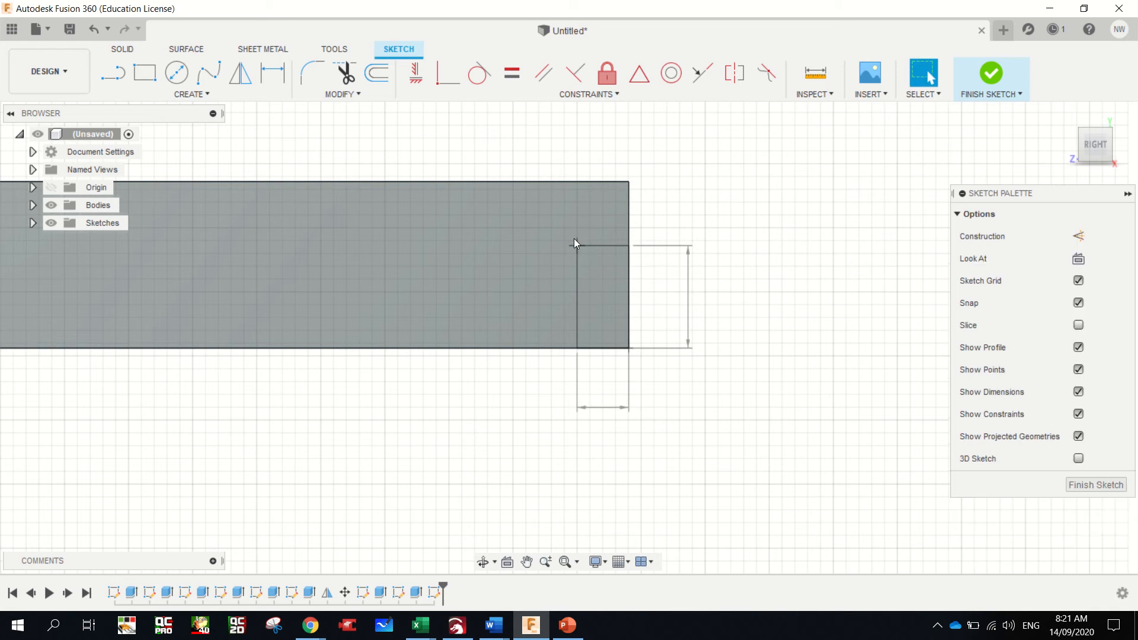
- Sketch a full-width rectangle 10 mm high down from the upper edge of the 40 x 19 mm rectangle
{"action": "left_click", "coordinate": [144, 77]}
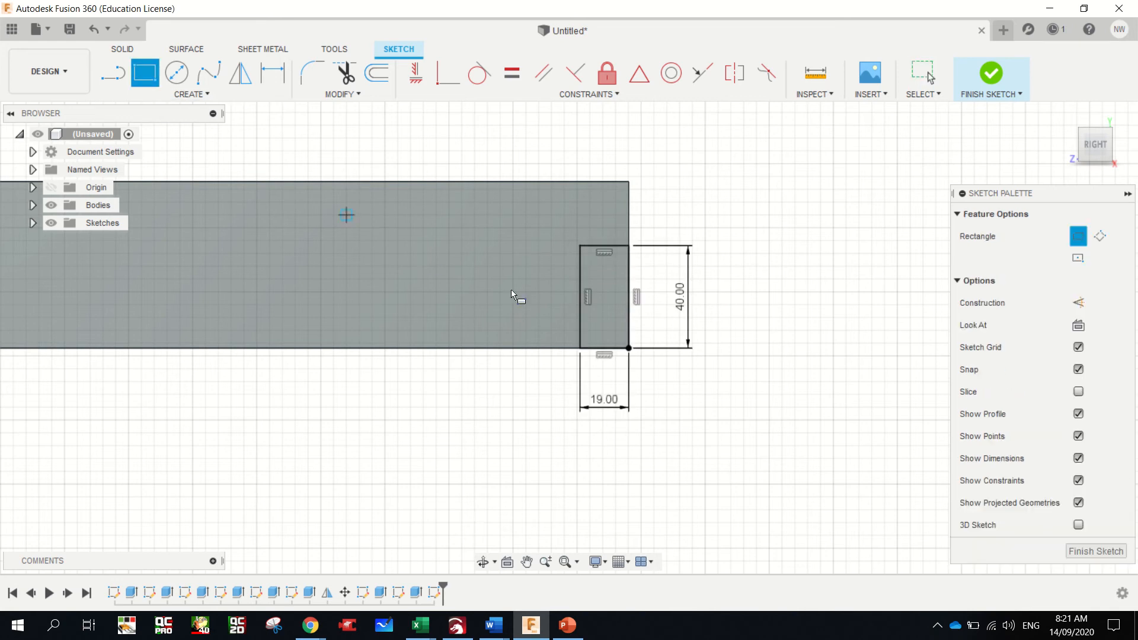
{"action": "left_click", "coordinate": [580, 245]}
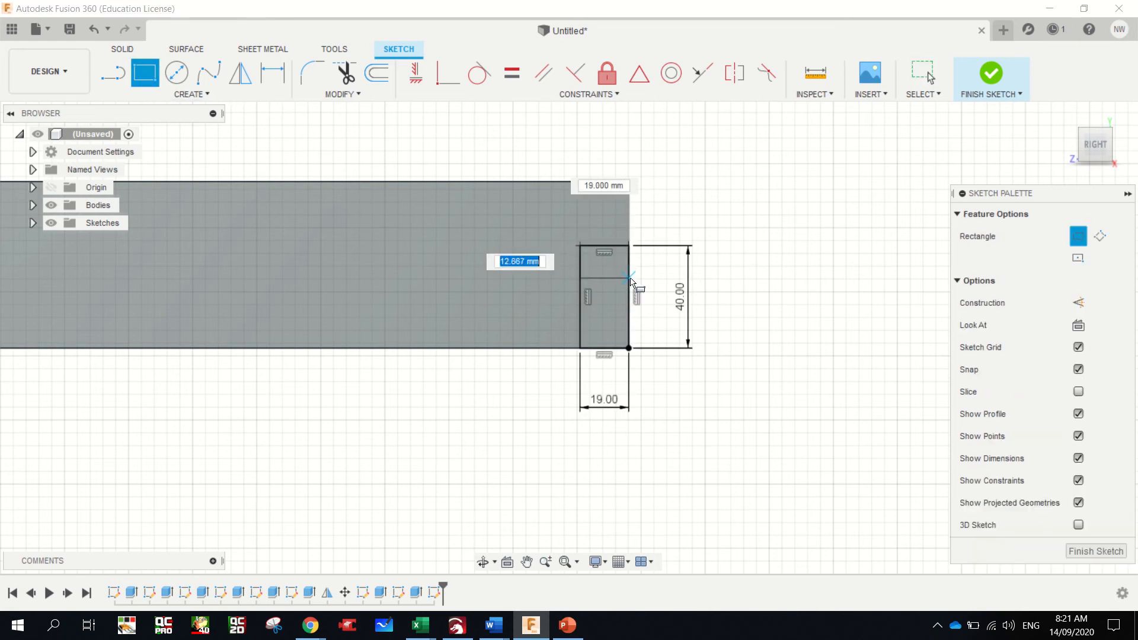
{"action": "type", "text": "10"}
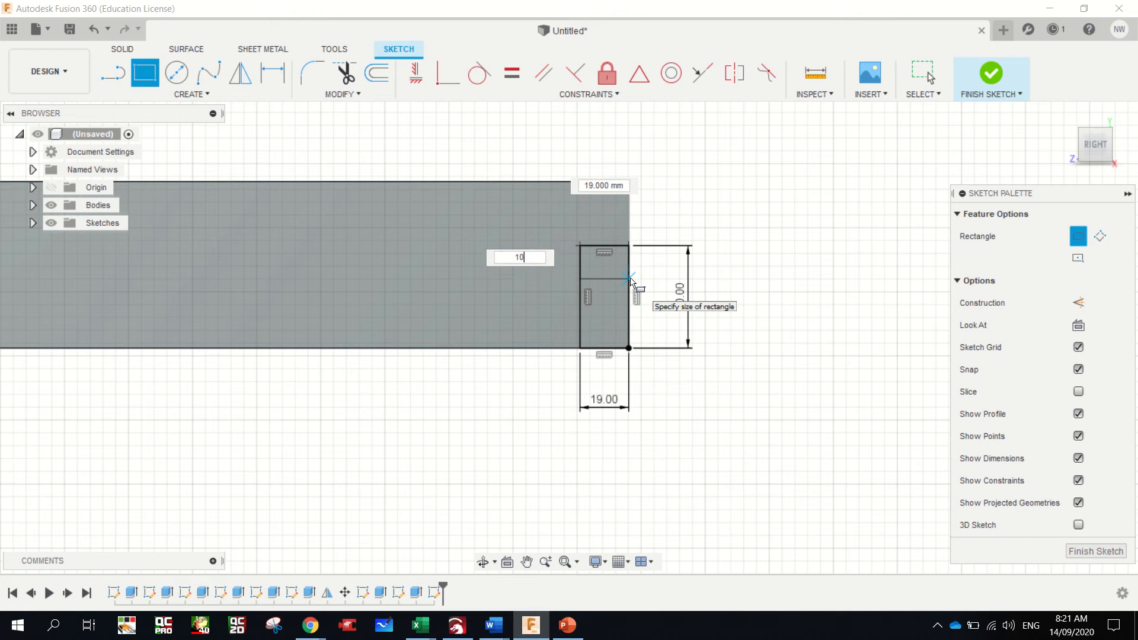
{"action": "key", "text": "Return"}
- Sketch two more full-width rectangles, each 10 mm high, stacked below the first inside the 40 x 19 mm outline
{"action": "left_click", "coordinate": [144, 73]}
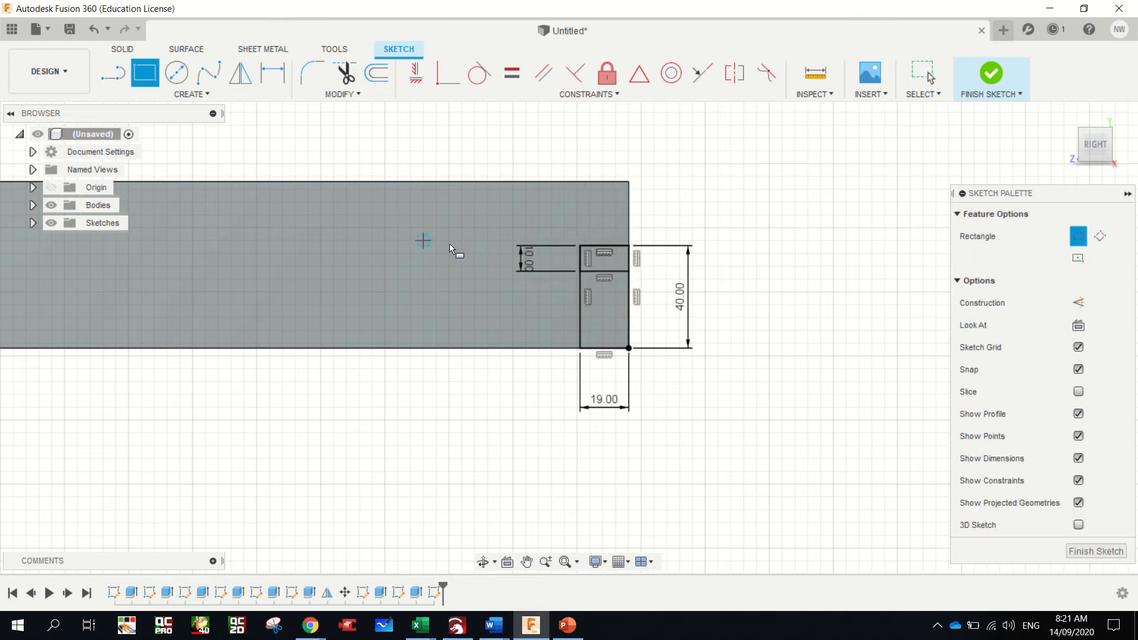
{"action": "left_click", "coordinate": [580, 272]}
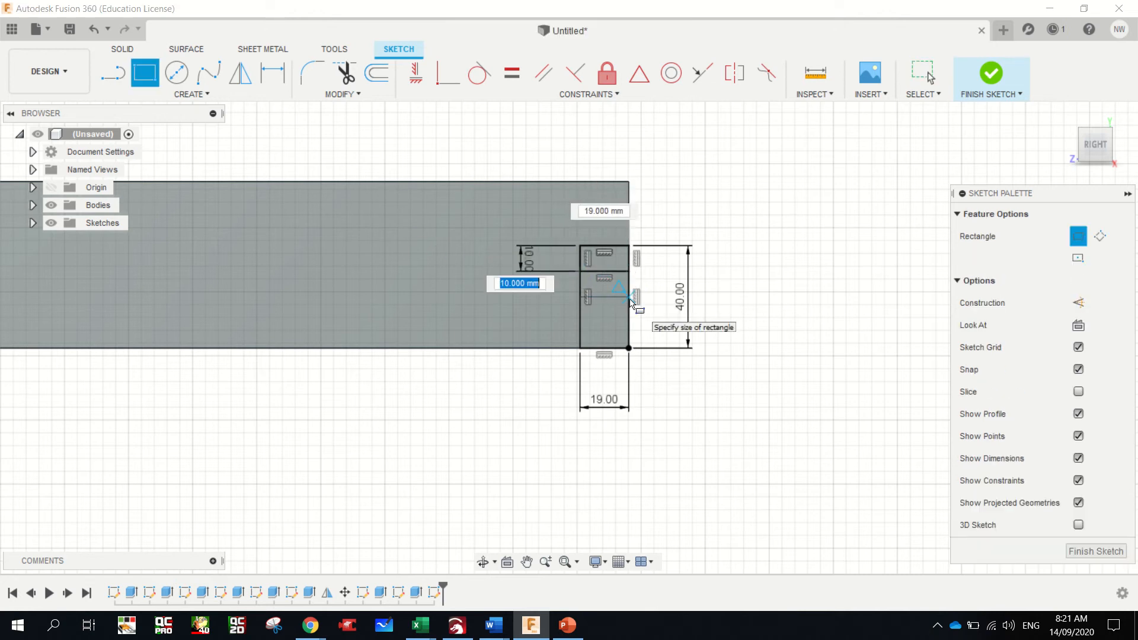
{"action": "key", "text": "Return"}
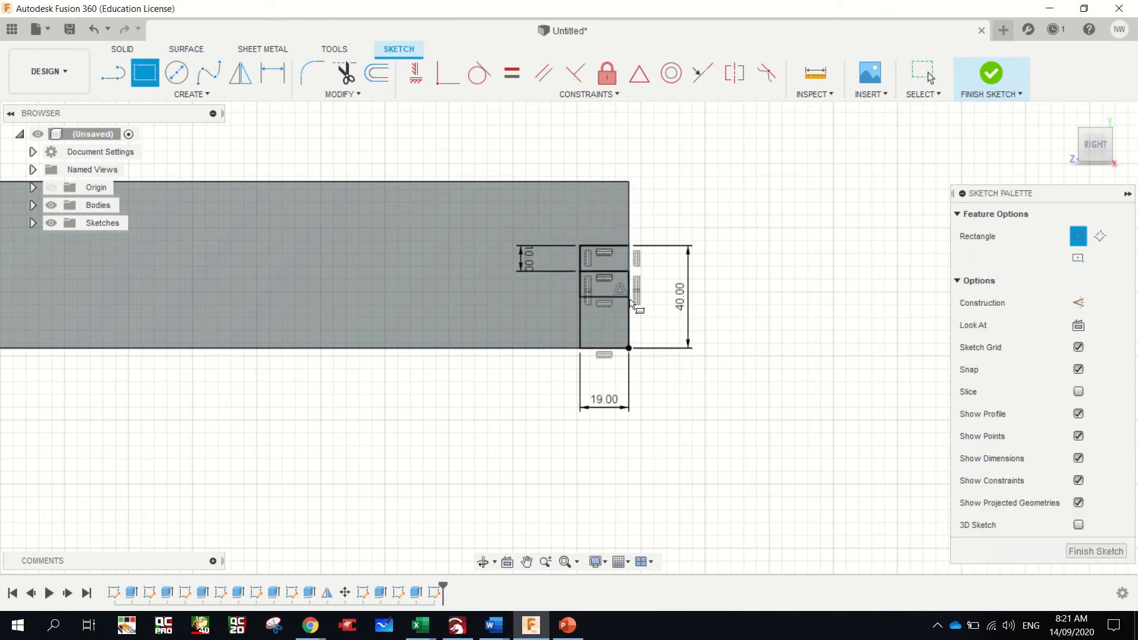
{"action": "left_click", "coordinate": [585, 298]}
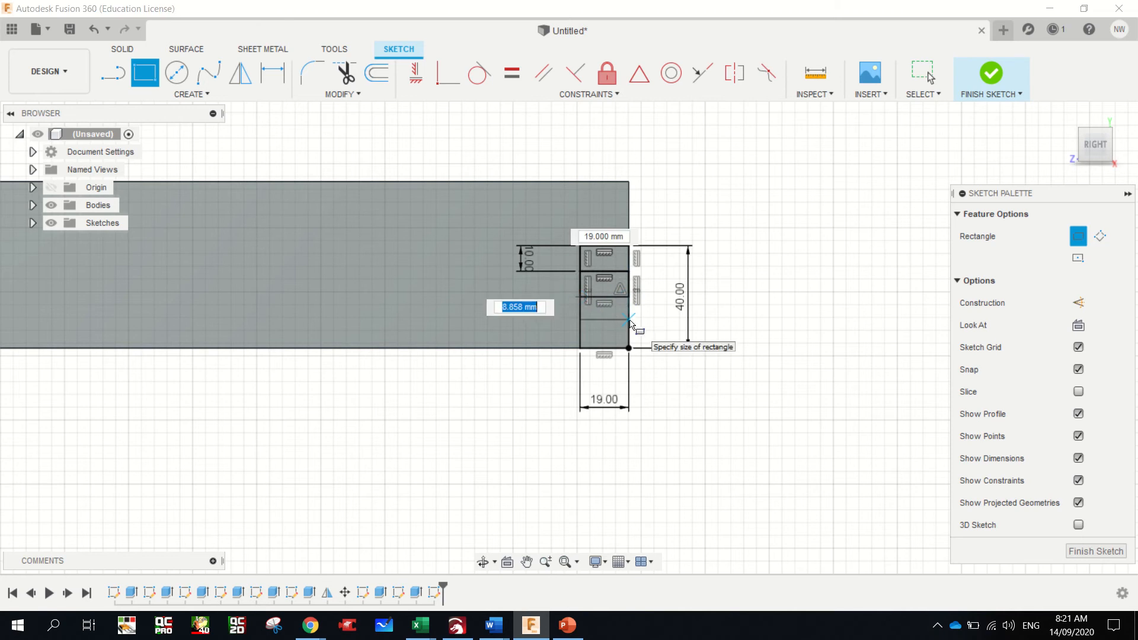
{"action": "type", "text": "10"}
{"action": "key", "text": "Return"}
{"action": "key", "text": "Escape"}
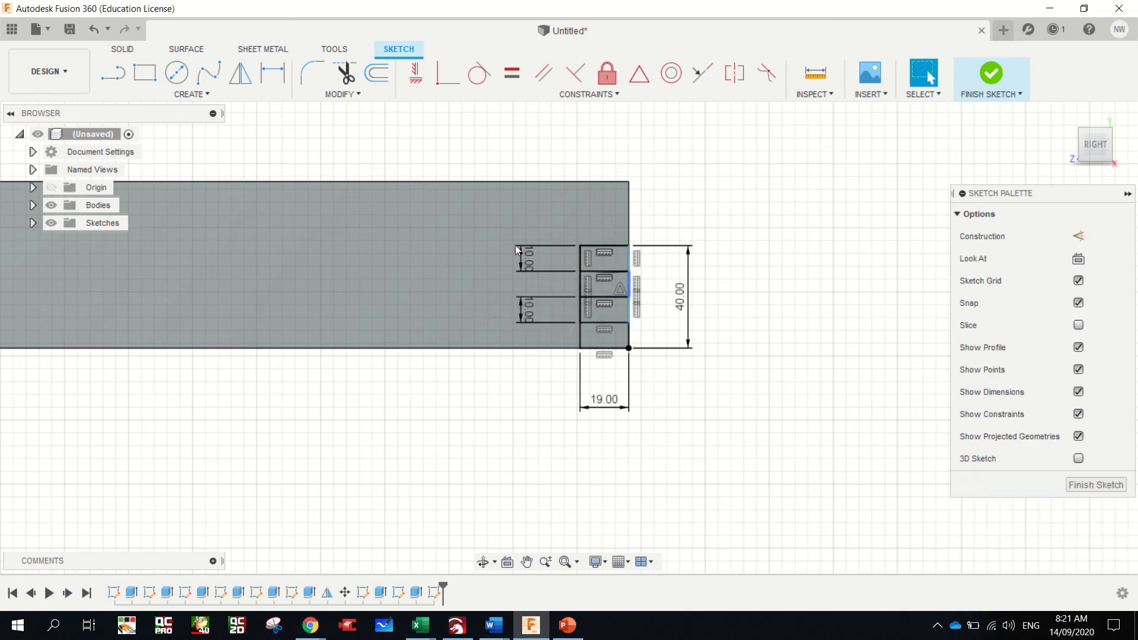
- Extrude the first and third 10 mm rectangles from the top 55 mm as a cut through the end piece's thickness
{"action": "left_click", "coordinate": [606, 315]}
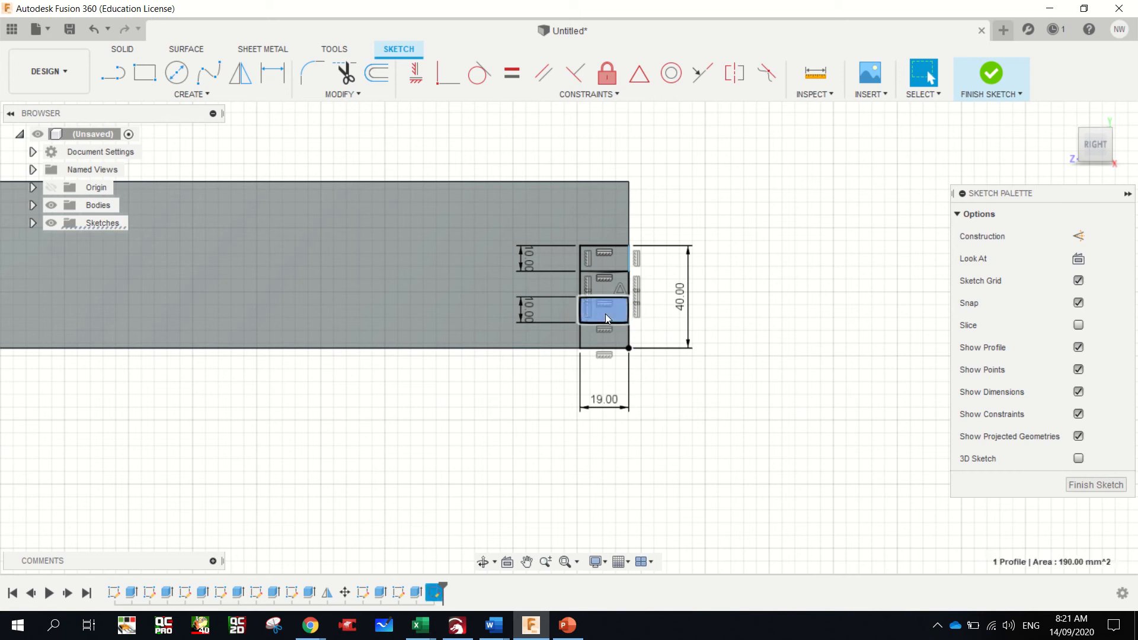
{"action": "left_click", "coordinate": [616, 266]}
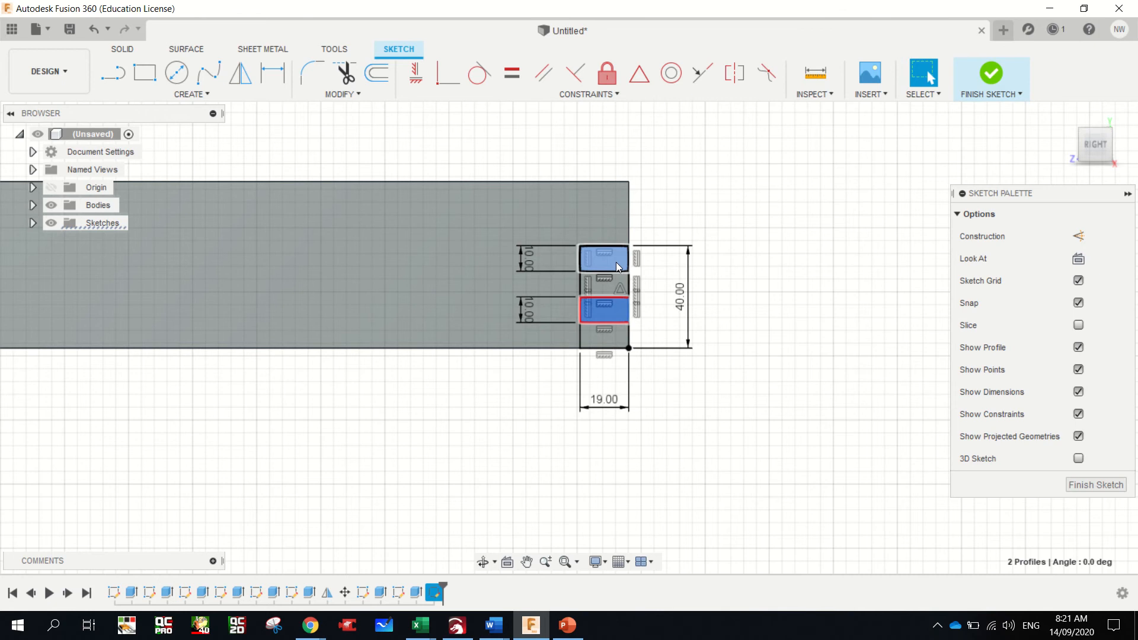
{"action": "key", "text": "e"}
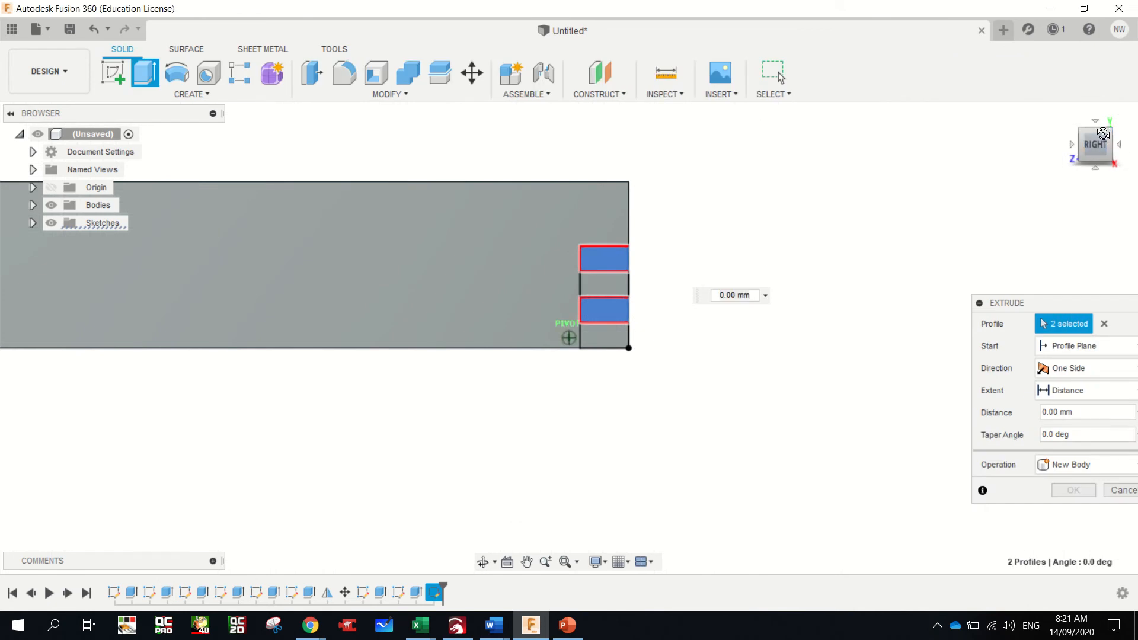
{"action": "left_click", "coordinate": [1103, 133]}
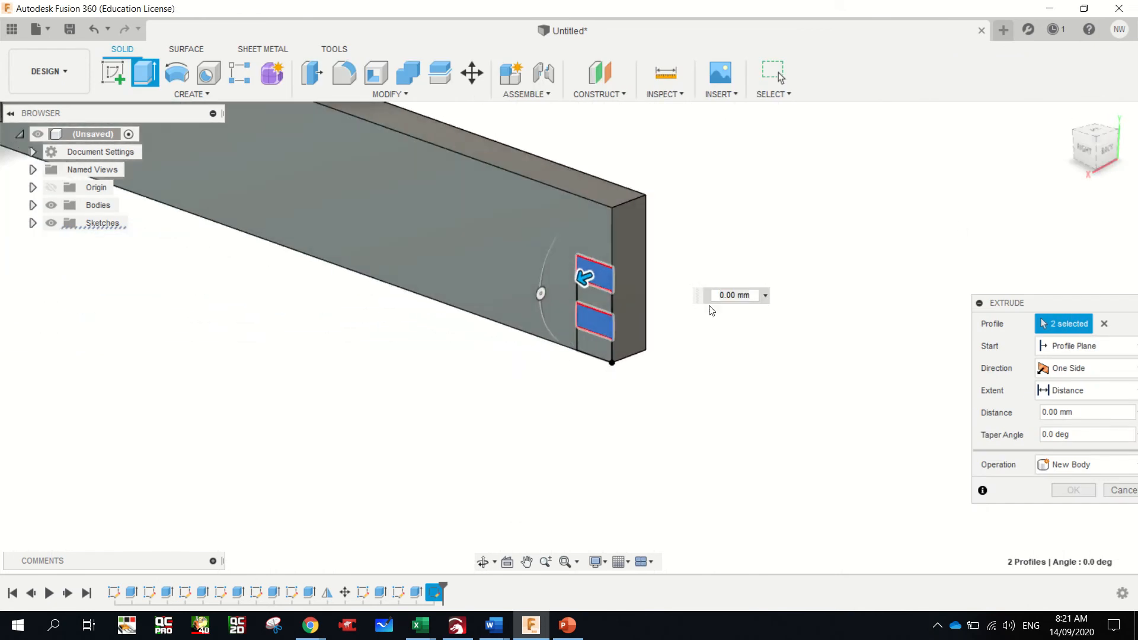
{"action": "left_click_drag", "start_coordinate": [585, 277], "coordinate": [699, 234]}
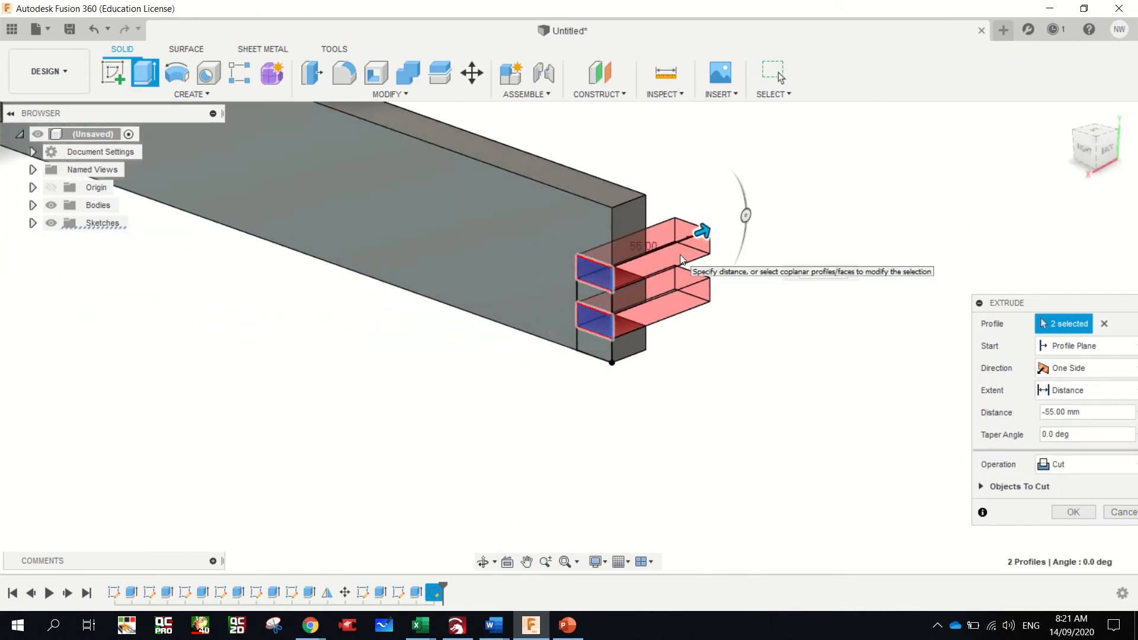
{"action": "key", "text": "Return"}
{"action": "scroll", "coordinate": [681, 256], "scroll_direction": "down", "scroll_amount": 3}
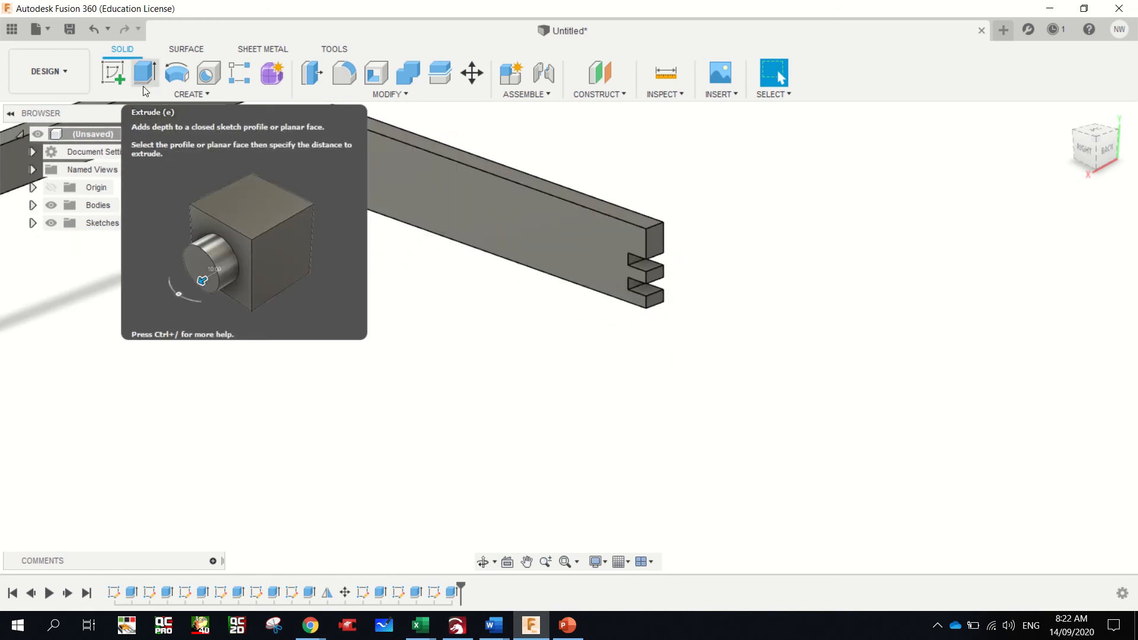
- On the end piece's large face, sketch a full-length rectangle 4 mm high, starting at the lower edge of the bottom notches
{"action": "left_click", "coordinate": [113, 72]}
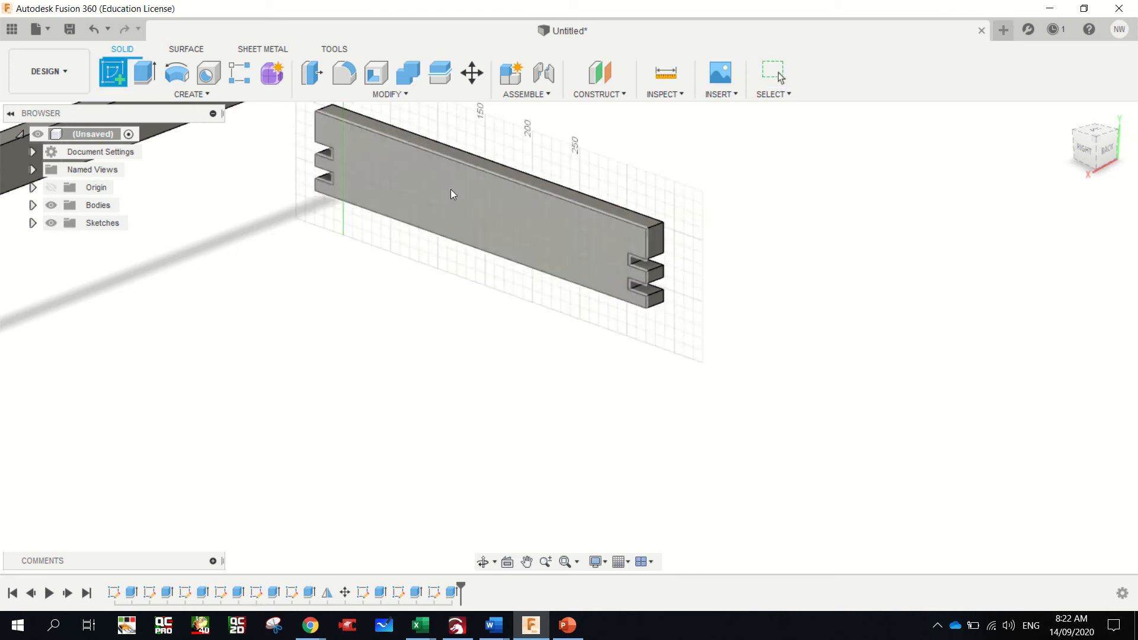
{"action": "left_click", "coordinate": [450, 248]}
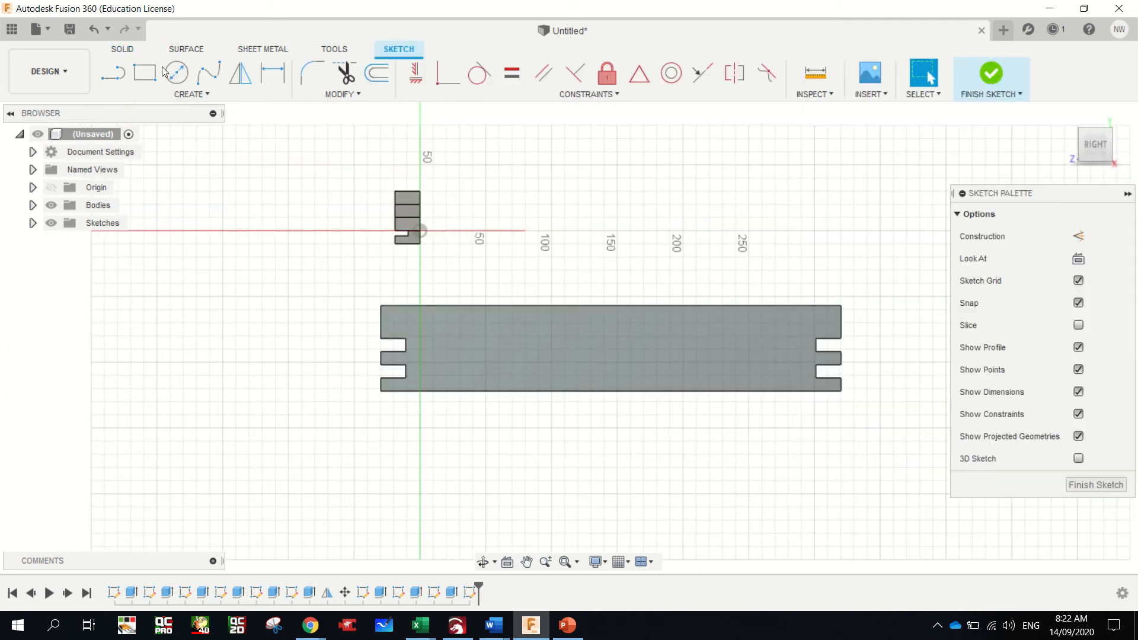
{"action": "left_click", "coordinate": [146, 72]}
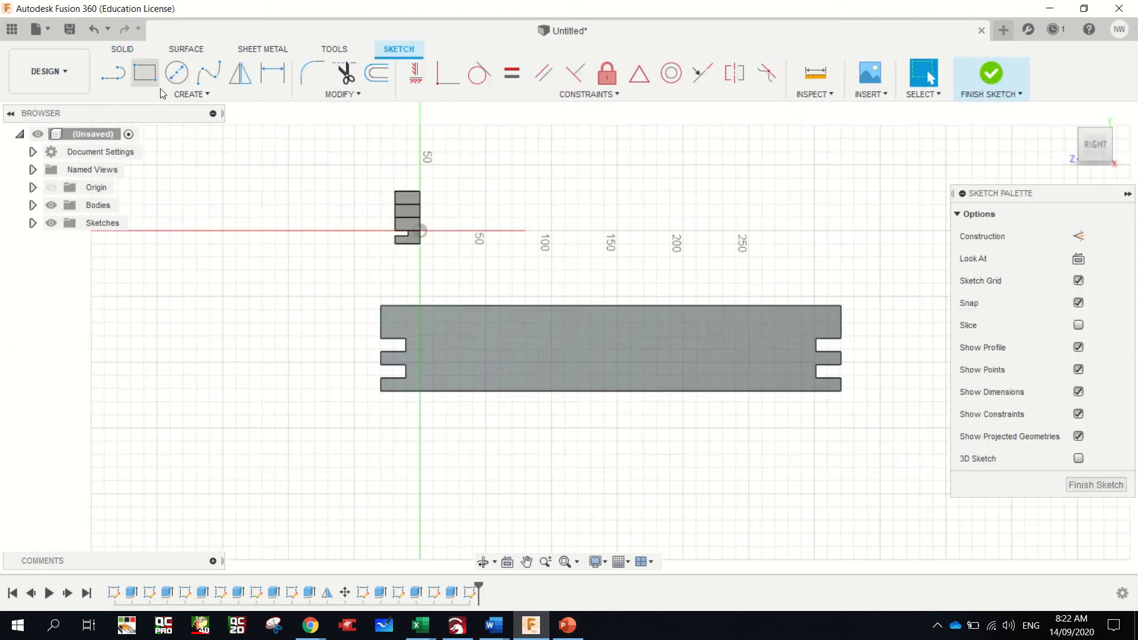
{"action": "left_click", "coordinate": [380, 379]}
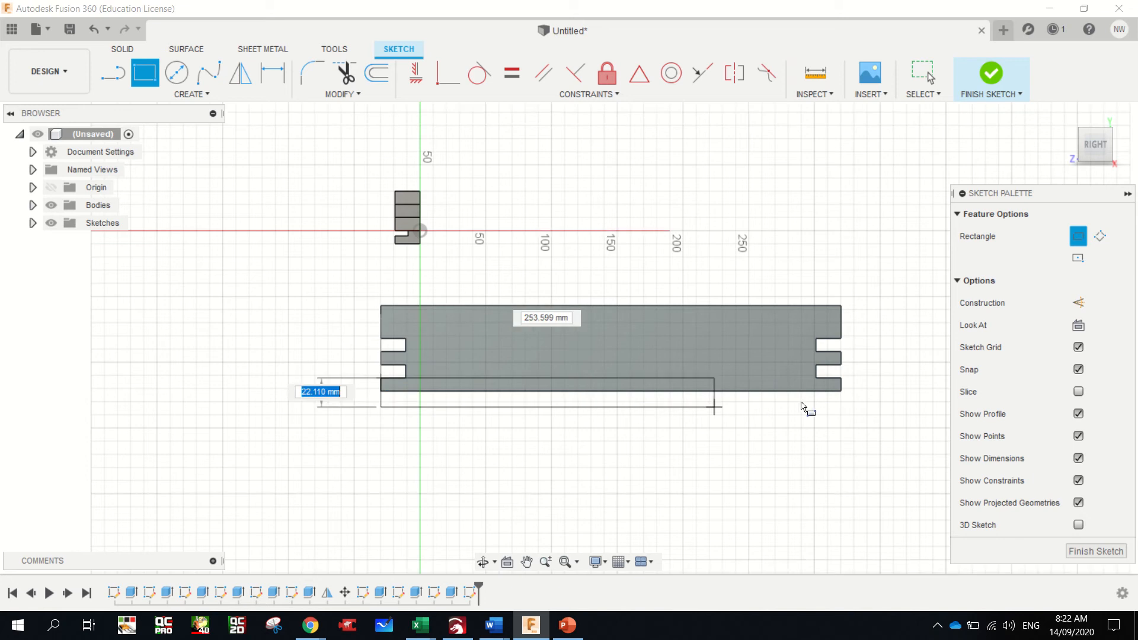
{"action": "left_click", "coordinate": [841, 391]}
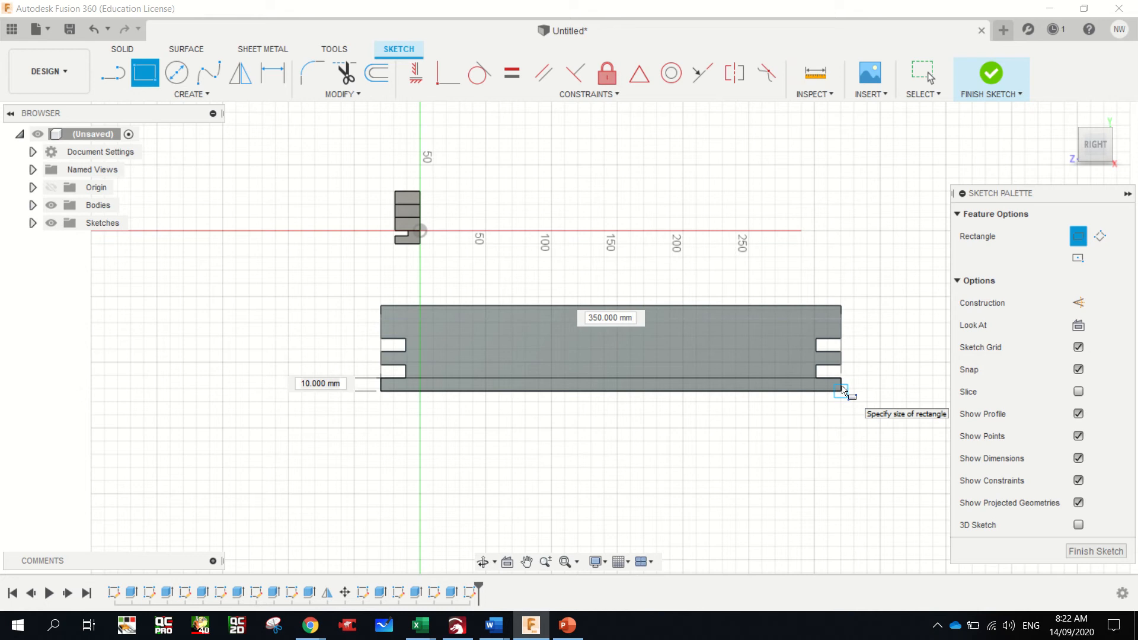
{"action": "key", "text": "Tab"}
{"action": "type", "text": "4"}
{"action": "key", "text": "Return"}
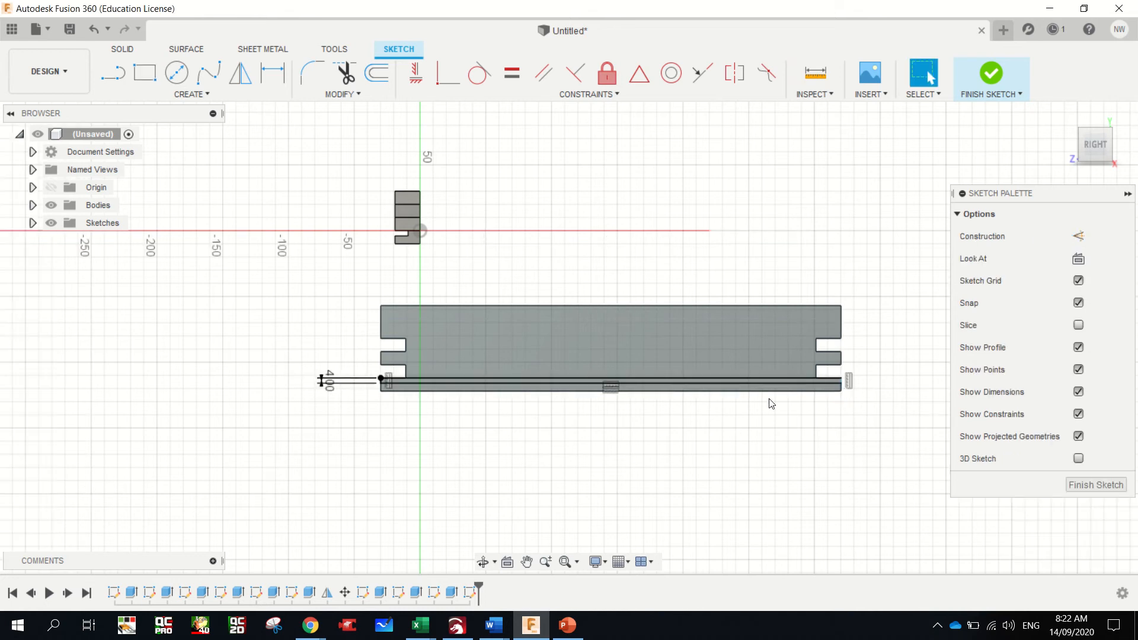
- Extrude the 4 mm high strip 10 mm into the end piece as a cut to form the groove
{"action": "scroll", "coordinate": [574, 384], "scroll_direction": "up", "scroll_amount": 5}
{"action": "left_click", "coordinate": [575, 357]}
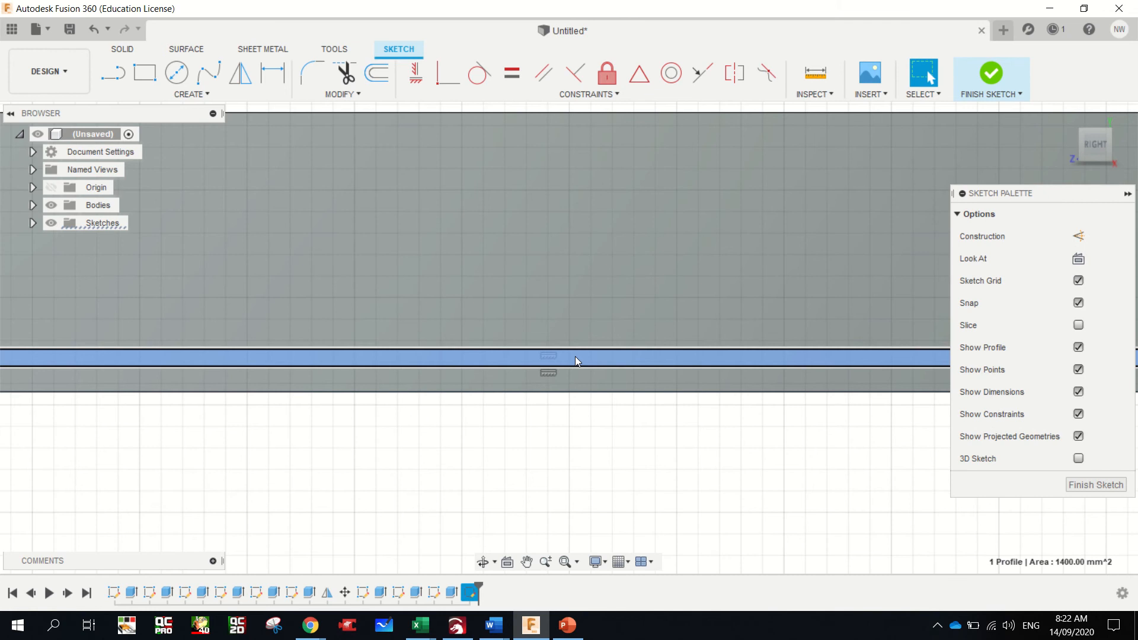
{"action": "key", "text": "e"}
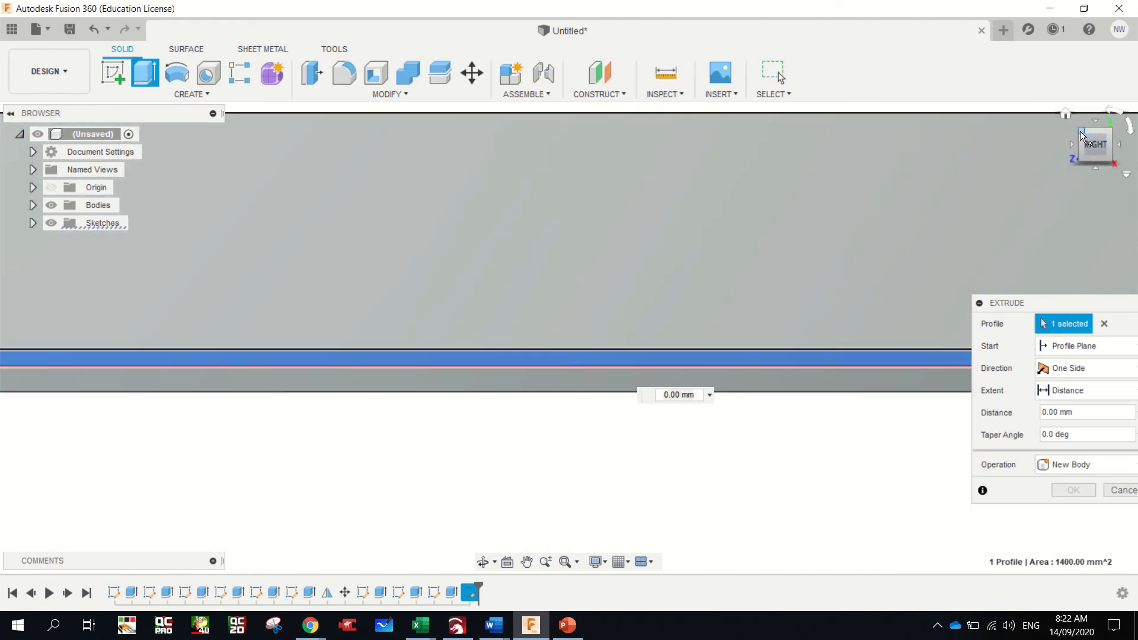
{"action": "left_click", "coordinate": [1081, 133]}
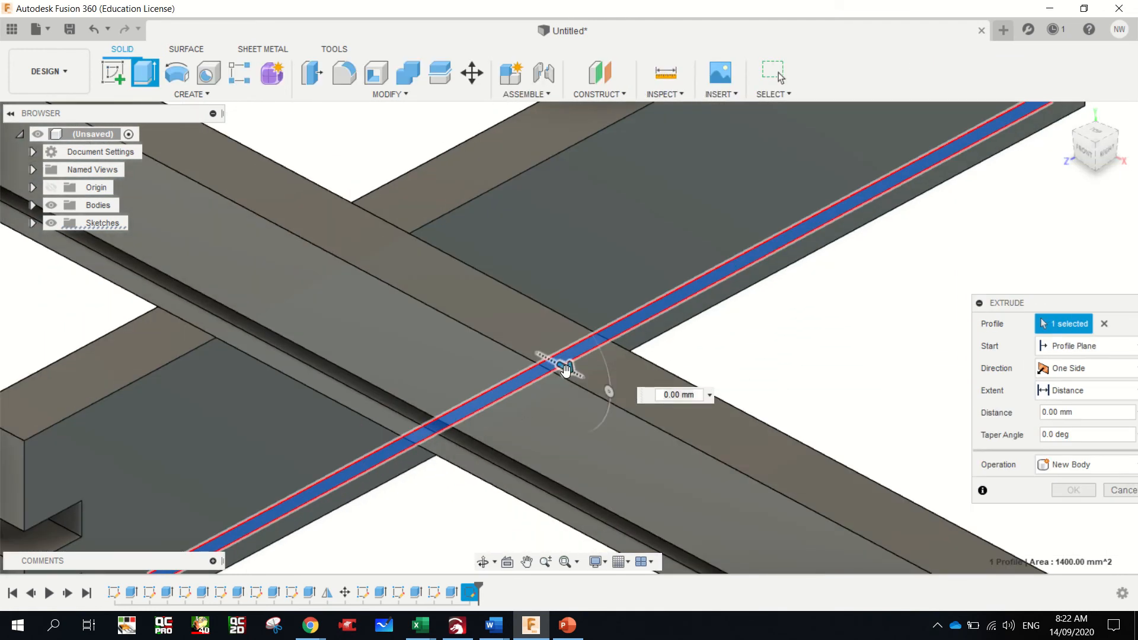
{"action": "left_click_drag", "start_coordinate": [565, 370], "coordinate": [513, 340]}
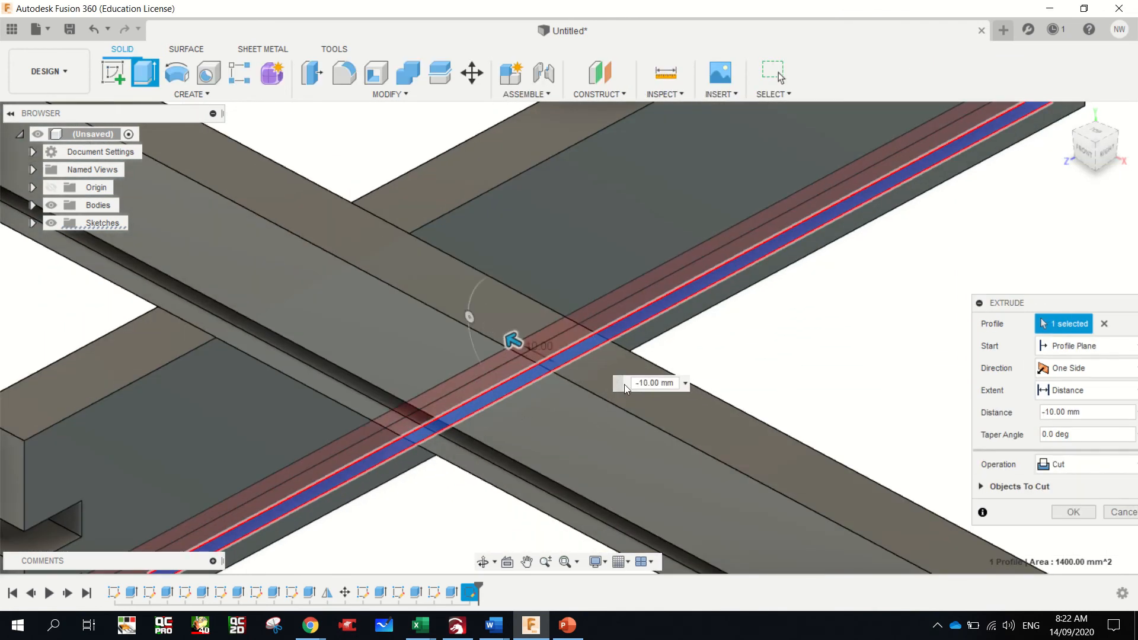
{"action": "key", "text": "Return"}
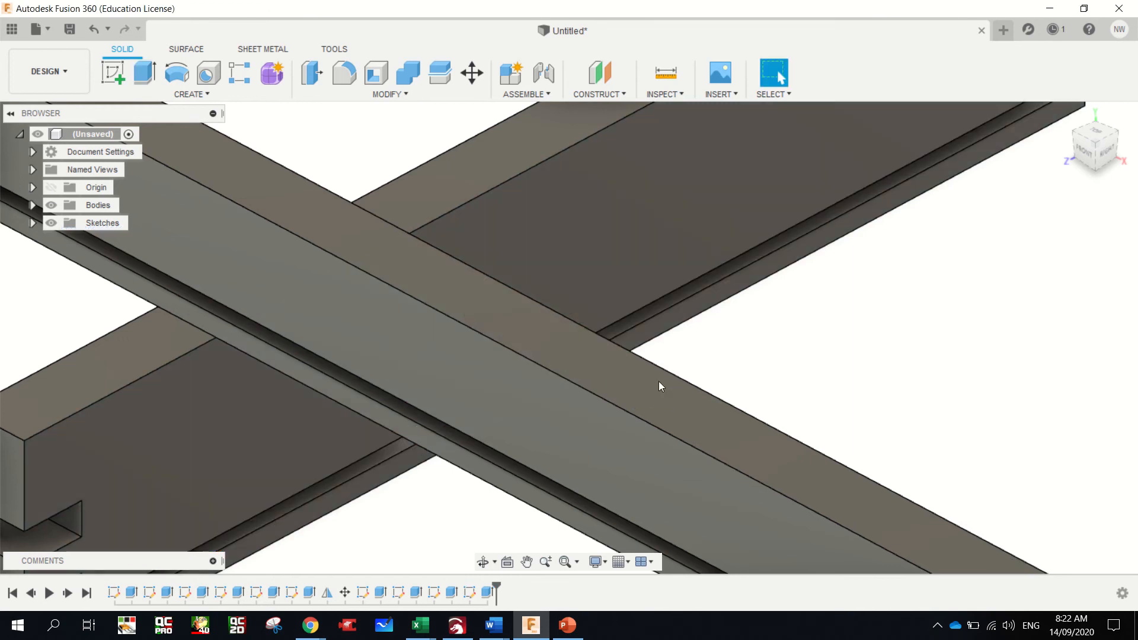
- Start a new sketch on the end piece's large face above the groove
{"action": "scroll", "coordinate": [658, 370], "scroll_direction": "up", "scroll_amount": 5}
{"action": "scroll", "coordinate": [661, 368], "scroll_direction": "down", "scroll_amount": 2}
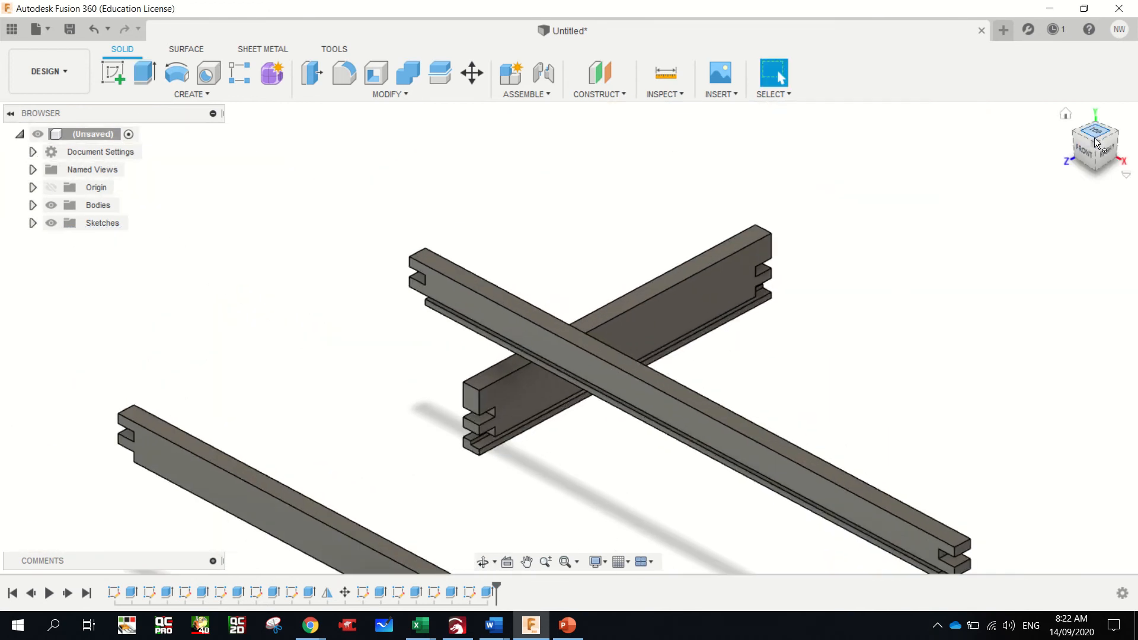
{"action": "mouse_move", "coordinate": [568, 337]}
{"action": "middle_mouse_down", "text": "shift"}
{"action": "mouse_move", "coordinate": [628, 356]}
{"action": "mouse_move", "coordinate": [557, 349]}
{"action": "mouse_move", "coordinate": [478, 323]}
{"action": "mouse_move", "coordinate": [557, 329]}
{"action": "mouse_move", "coordinate": [611, 351]}
{"action": "mouse_move", "coordinate": [596, 322]}
{"action": "middle_mouse_up", "text": "shift"}
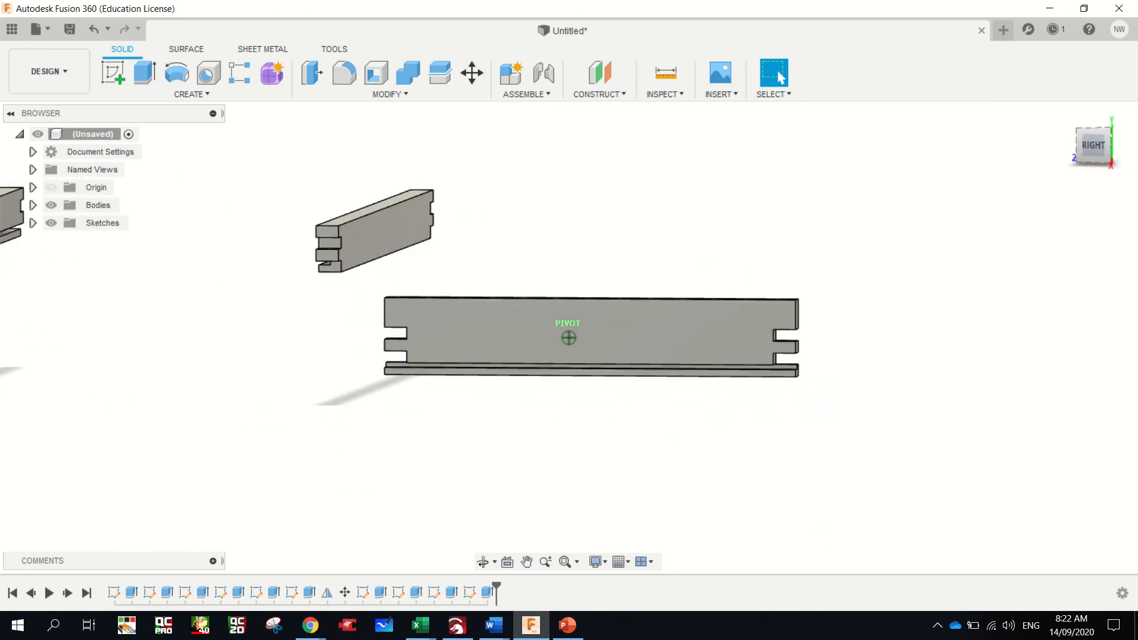
{"action": "scroll", "coordinate": [1113, 222], "scroll_direction": "down", "scroll_amount": 4}
{"action": "scroll", "coordinate": [1097, 229], "scroll_direction": "up", "scroll_amount": 4}
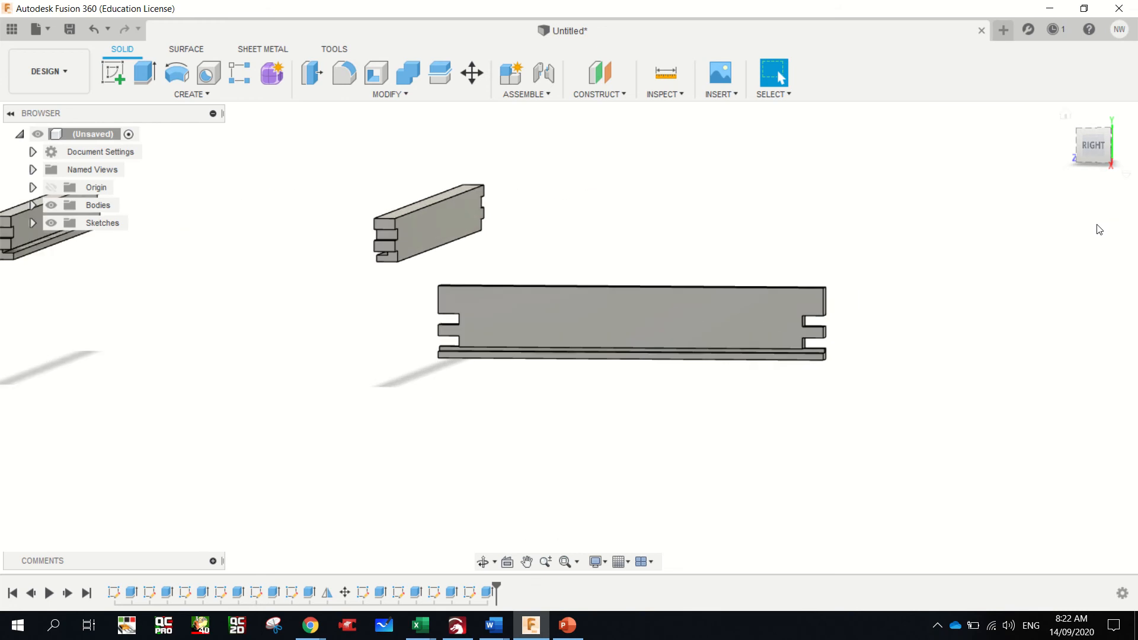
{"action": "scroll", "coordinate": [587, 365], "scroll_direction": "down", "scroll_amount": 1}
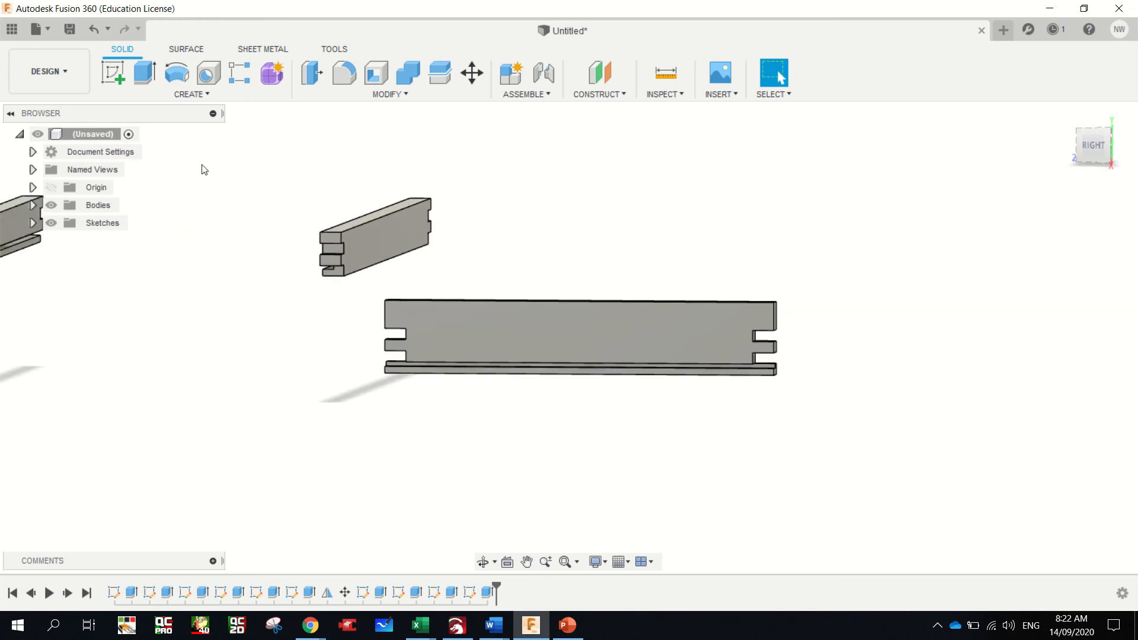
{"action": "left_click", "coordinate": [118, 77]}
{"action": "left_click", "coordinate": [563, 334]}
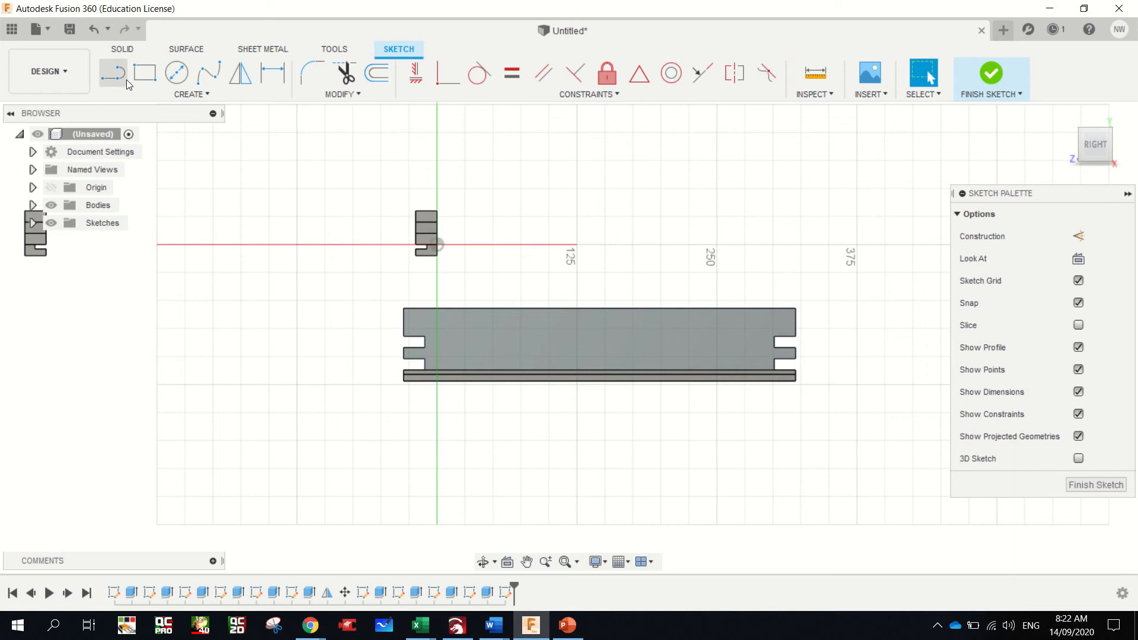
- Draw a 10 mm vertical line up the end piece's left edge from the outer upper corner of its top notch
{"action": "left_click", "coordinate": [119, 81]}
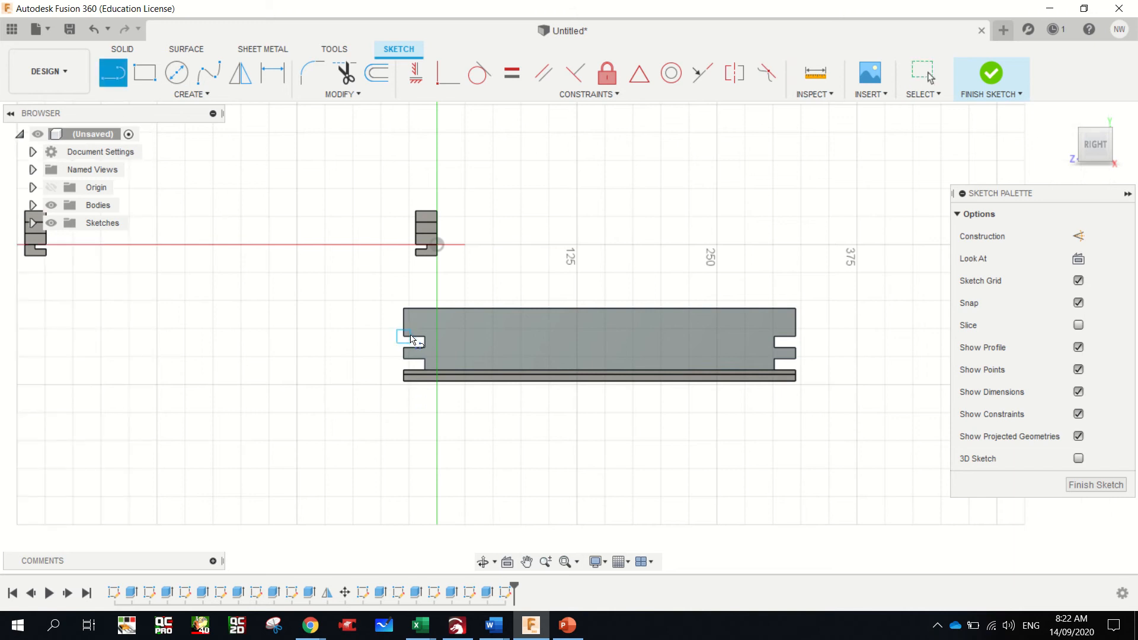
{"action": "left_click", "coordinate": [406, 339]}
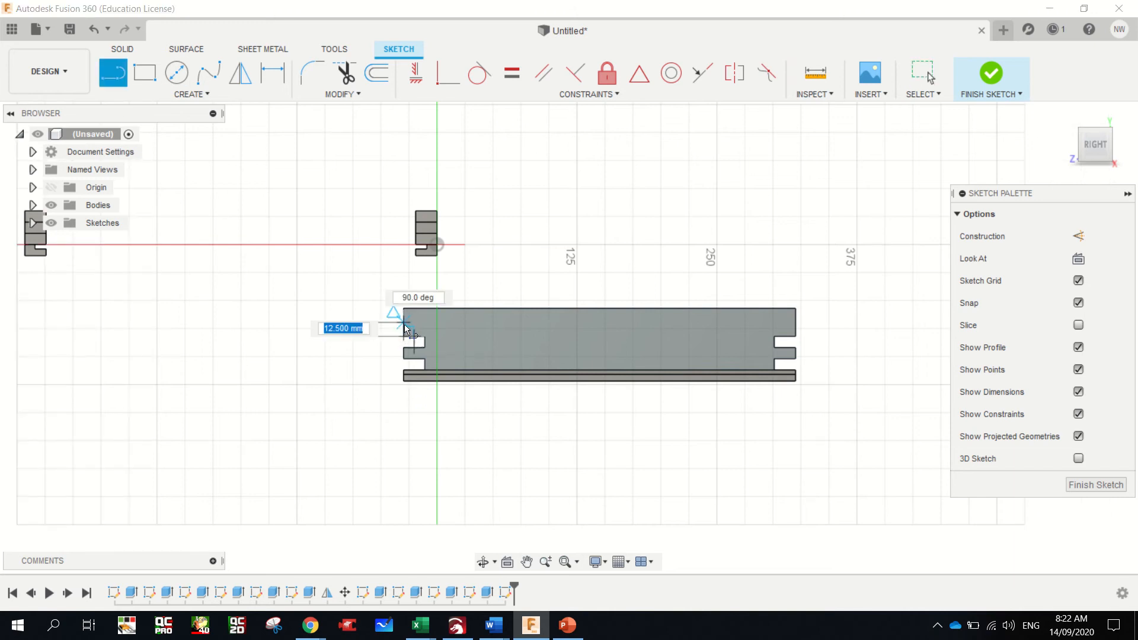
{"action": "type", "text": "10"}
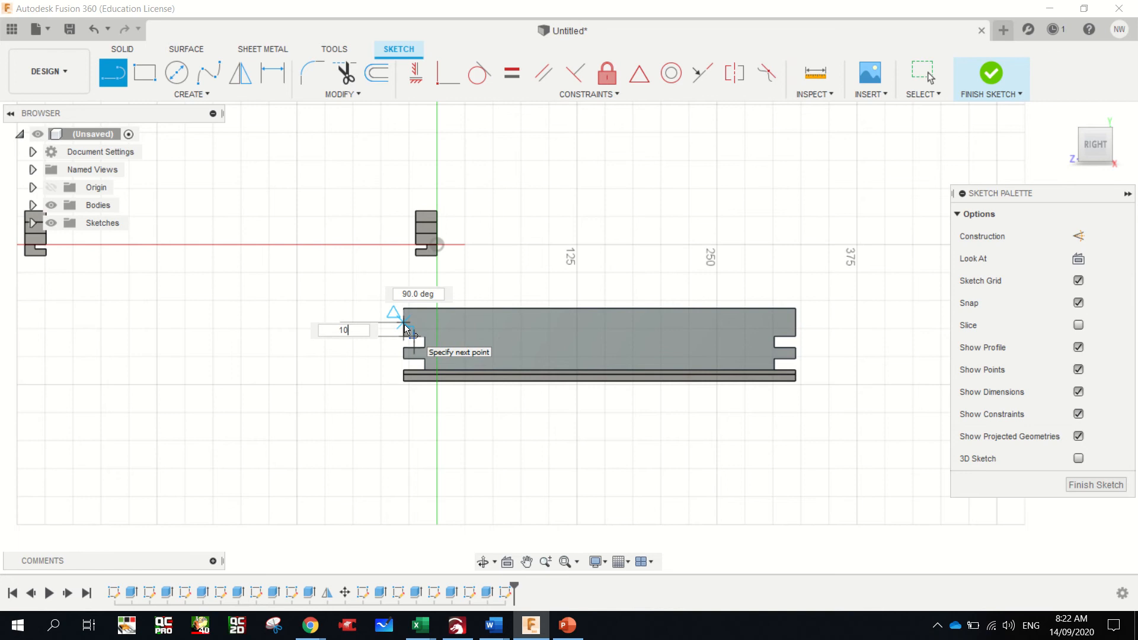
{"action": "key", "text": "Return"}
{"action": "key", "text": "Escape"}
- Draw a 10 mm vertical line up the end piece's right edge from the outer upper corner of its top notch
{"action": "left_click", "coordinate": [112, 73]}
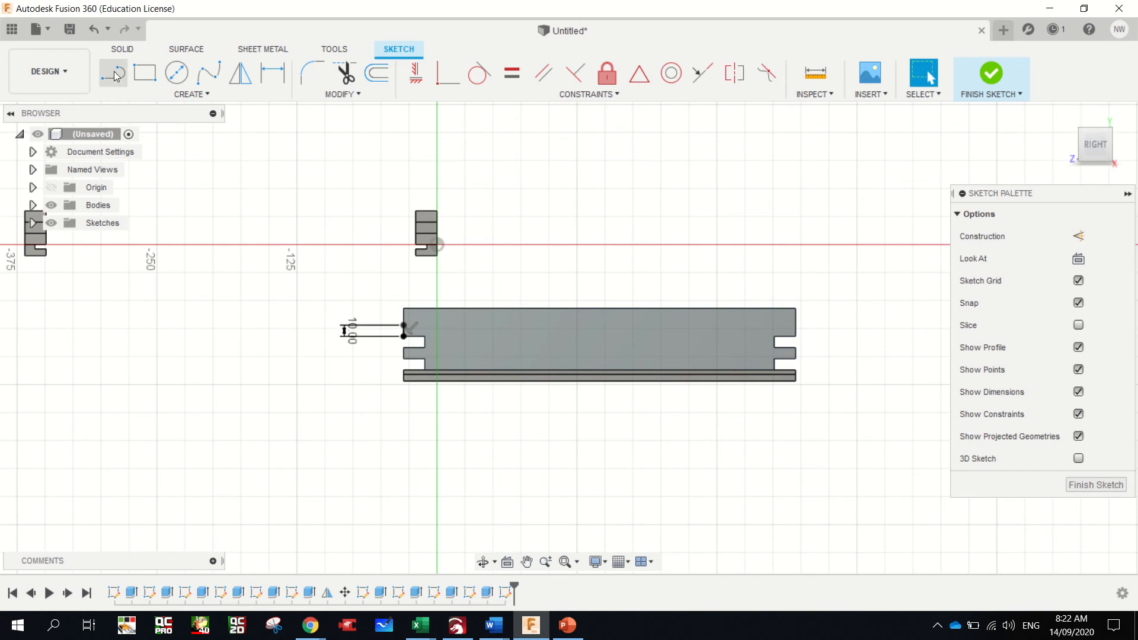
{"action": "left_click", "coordinate": [796, 336]}
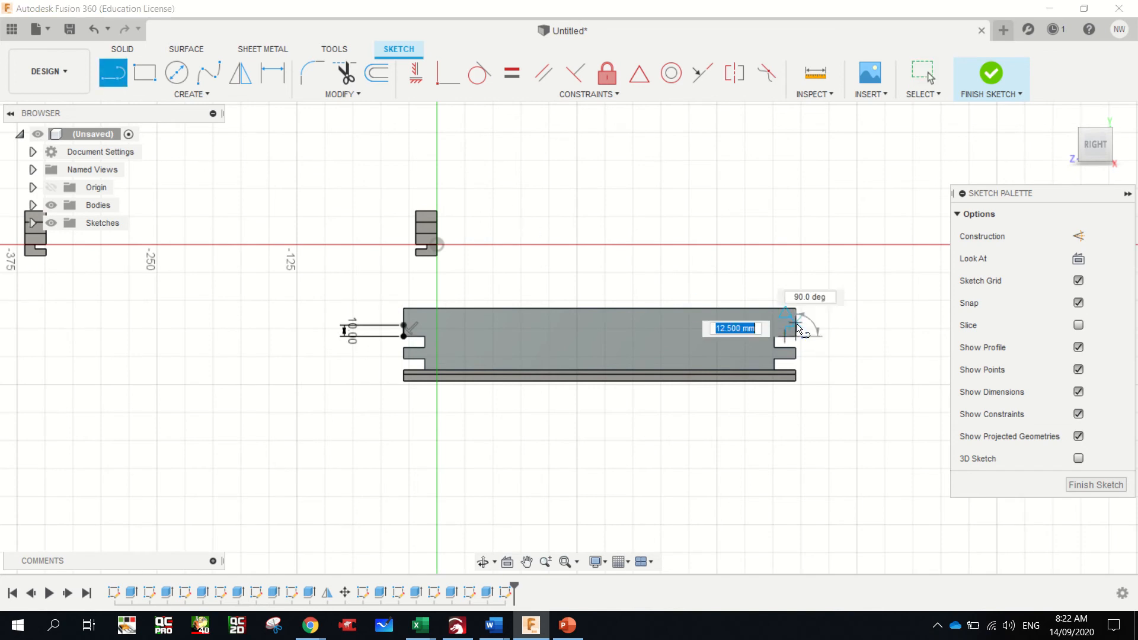
{"action": "type", "text": "10"}
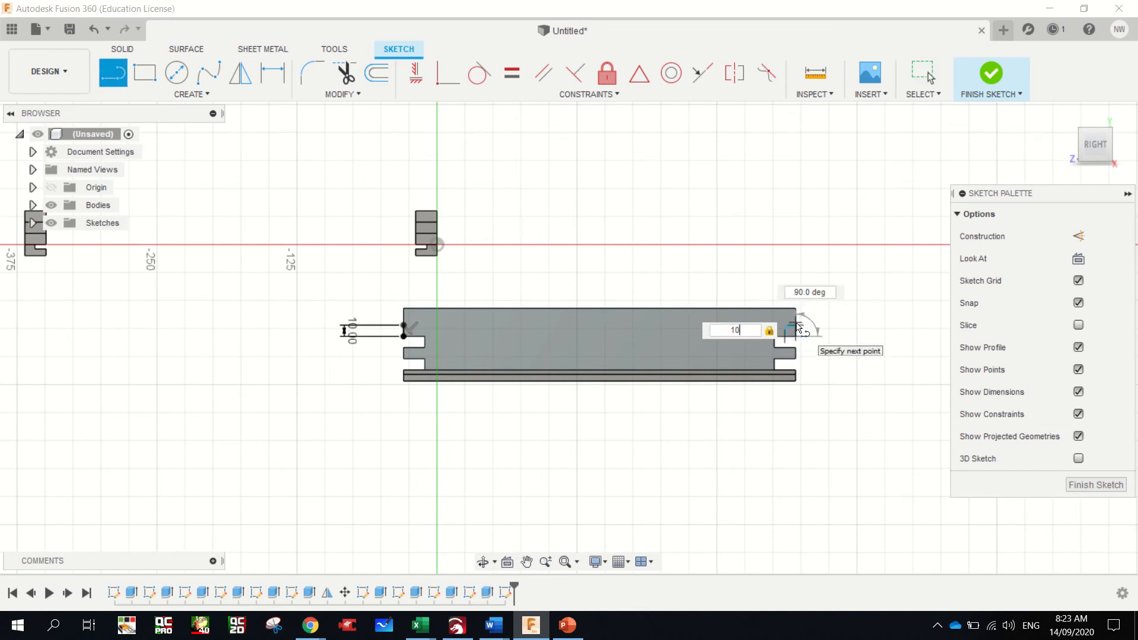
{"action": "key", "text": "Return"}
{"action": "key", "text": "Escape"}
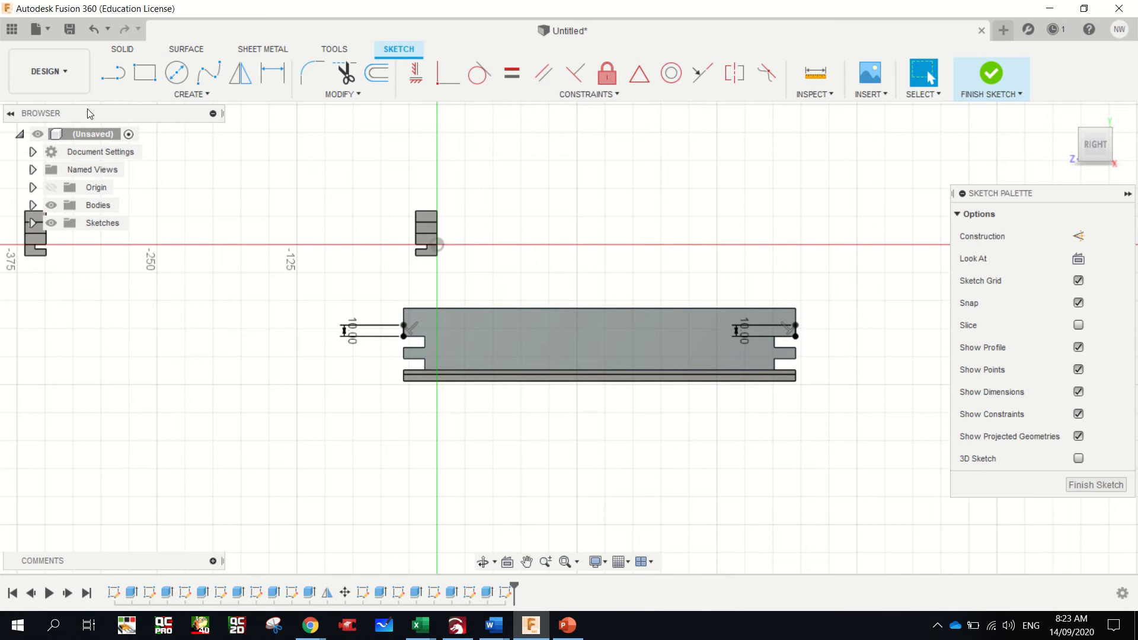
- Draw a three-point arc between the upper ends of the two 10 mm lines, peaking at the middle of the end piece's upper edge
{"action": "left_click", "coordinate": [197, 95]}
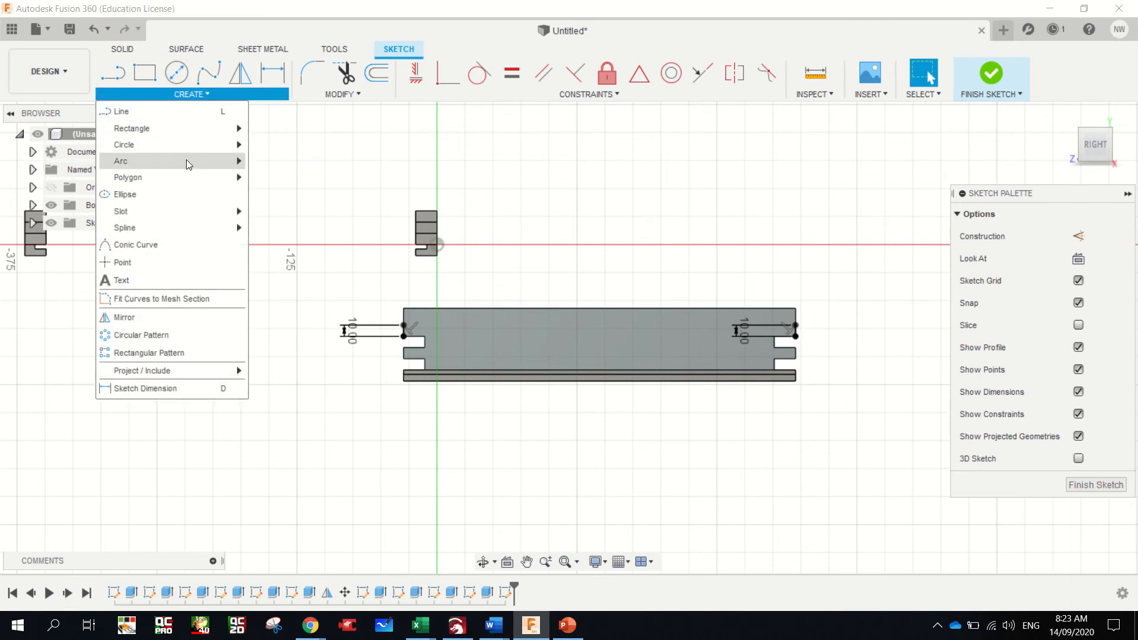
{"action": "mouse_move", "coordinate": [186, 160]}
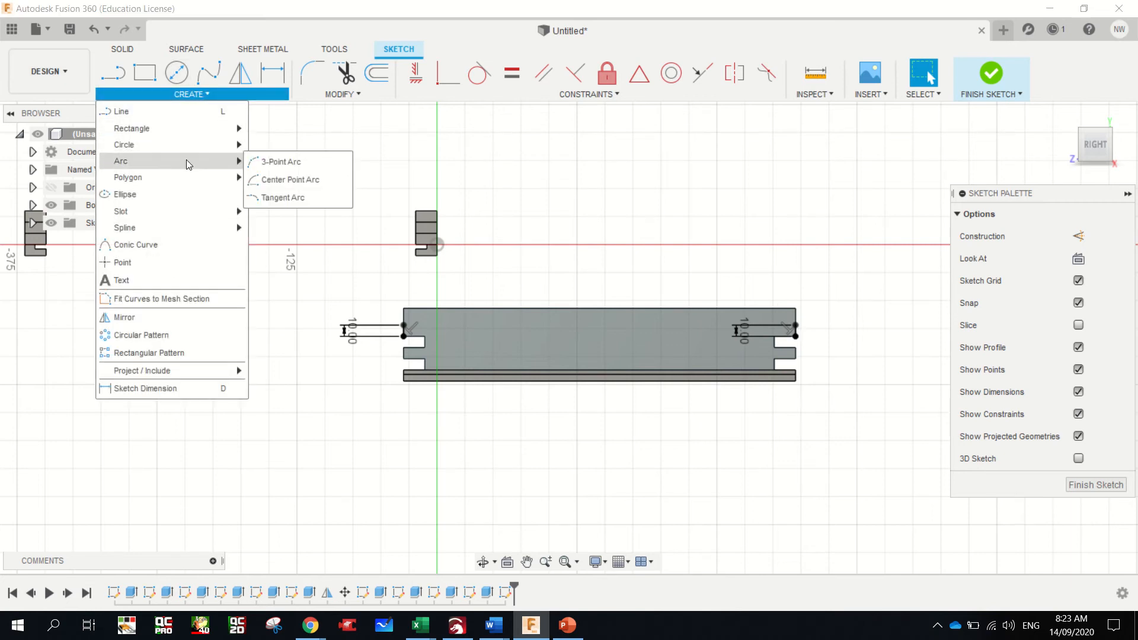
{"action": "left_click", "coordinate": [274, 163]}
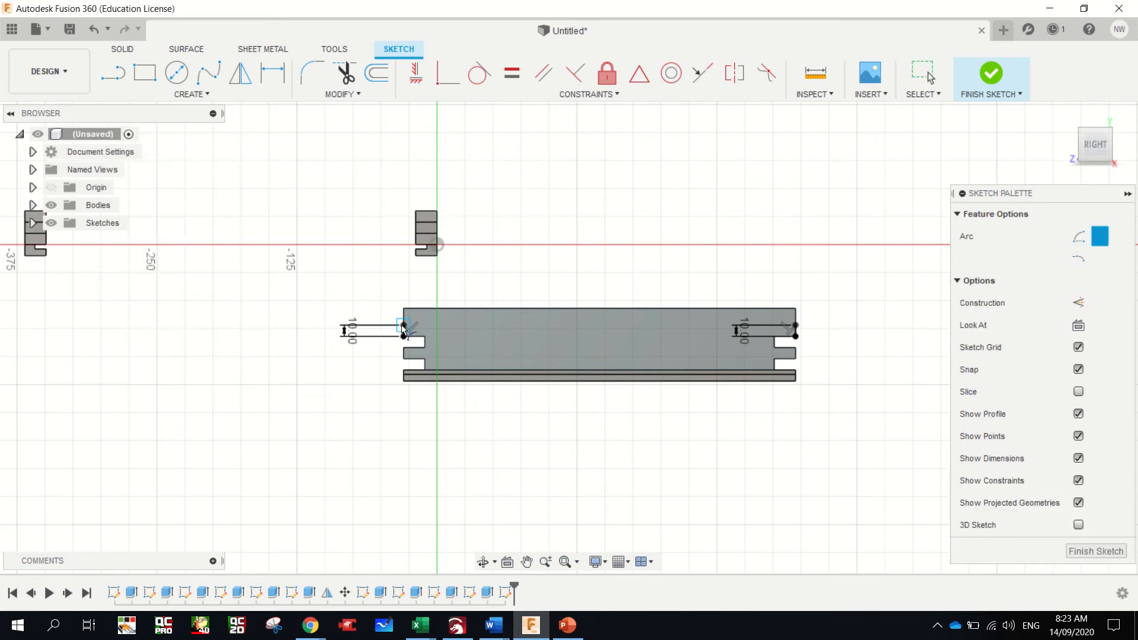
{"action": "left_click", "coordinate": [404, 326]}
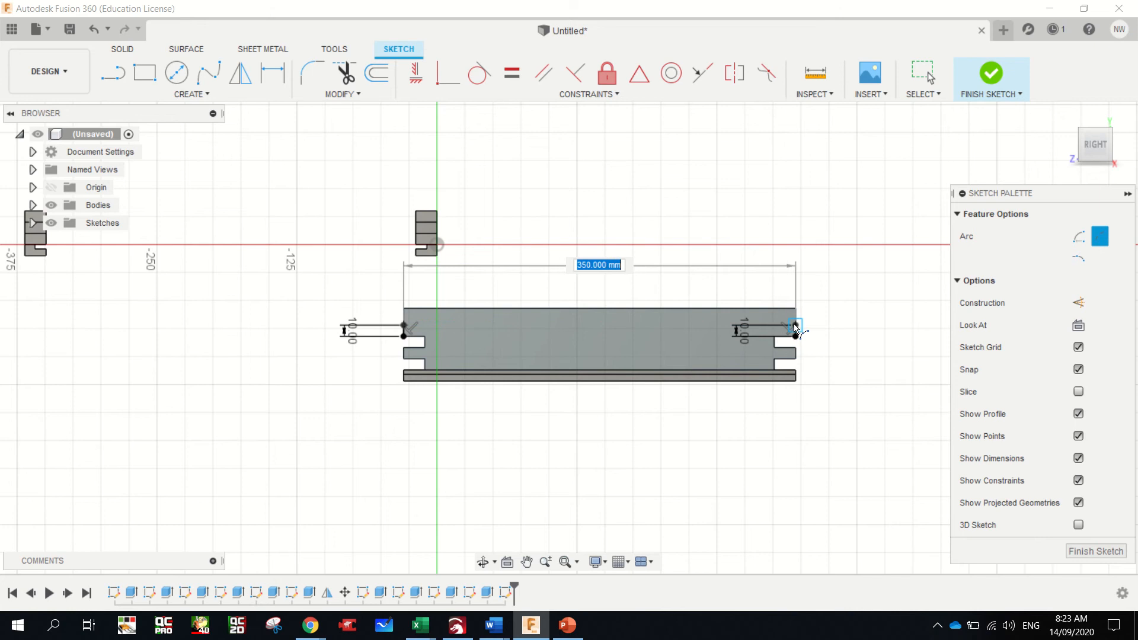
{"action": "left_click", "coordinate": [795, 325]}
{"action": "left_click", "coordinate": [595, 309]}
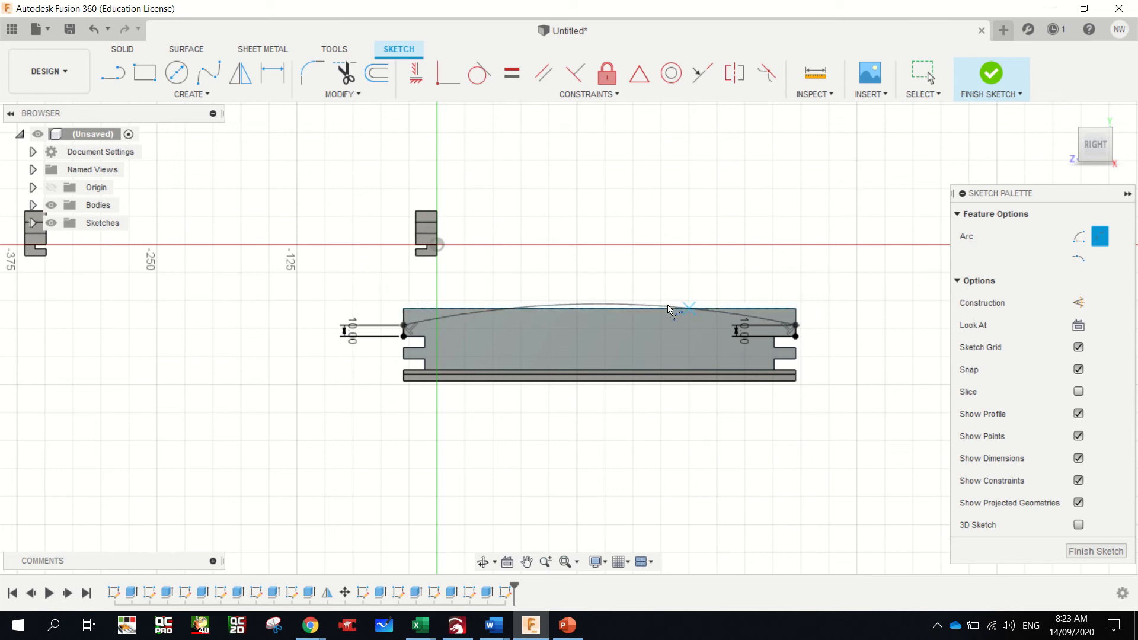
{"action": "left_click", "coordinate": [602, 313]}
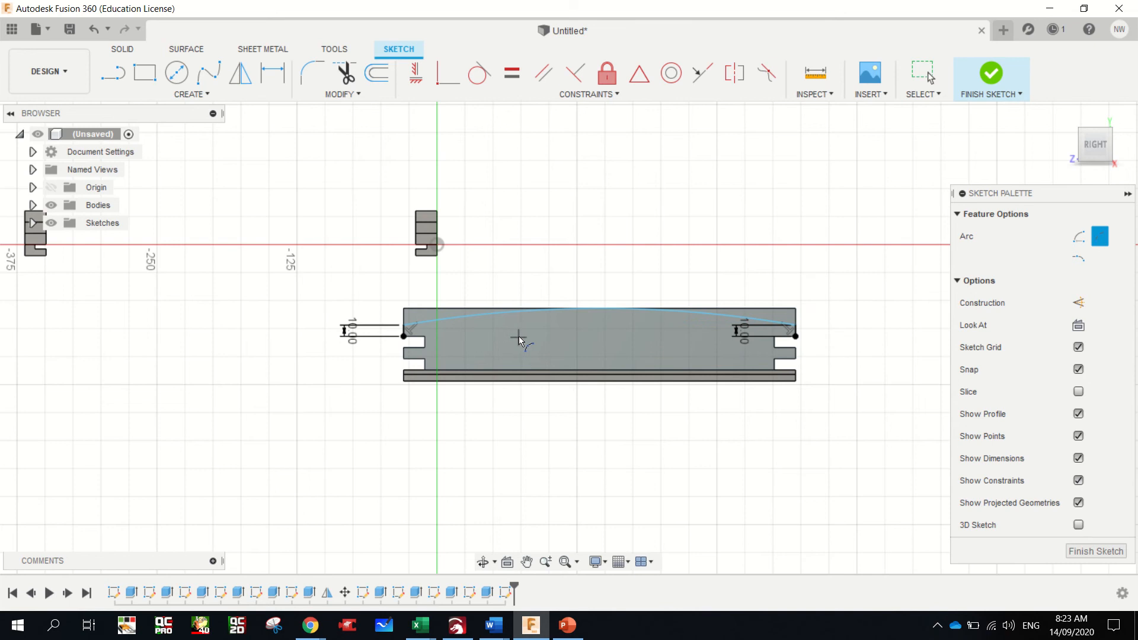
{"action": "key", "text": "Escape"}
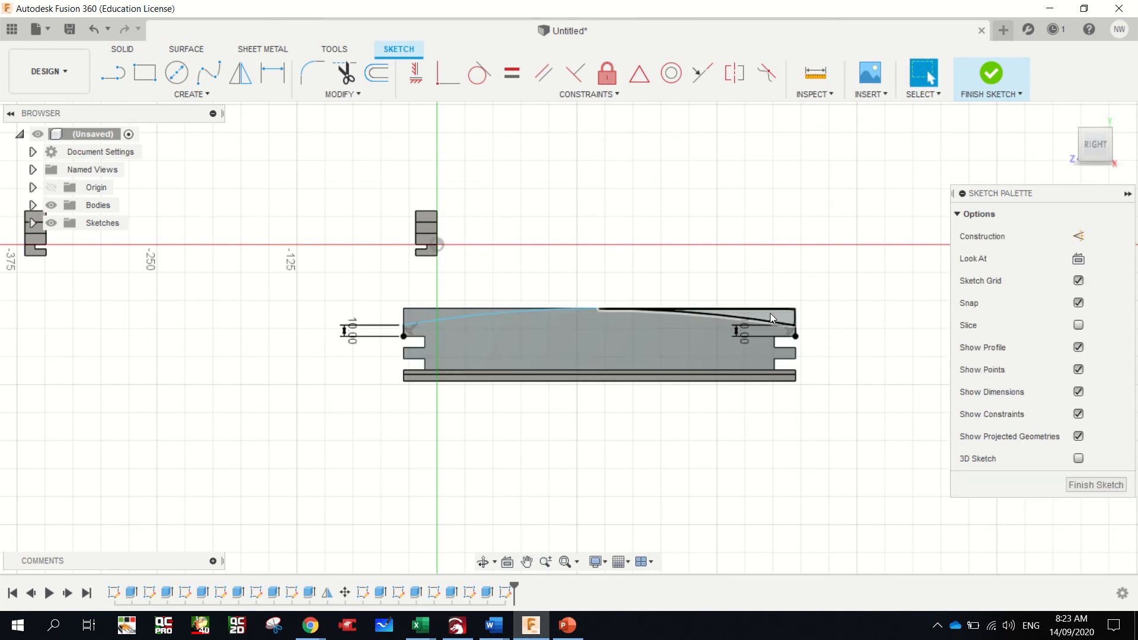
- Extrude both profiles above the arc -50 mm through the end piece as a cut to curve its upper edge
{"action": "left_click", "coordinate": [770, 313]}
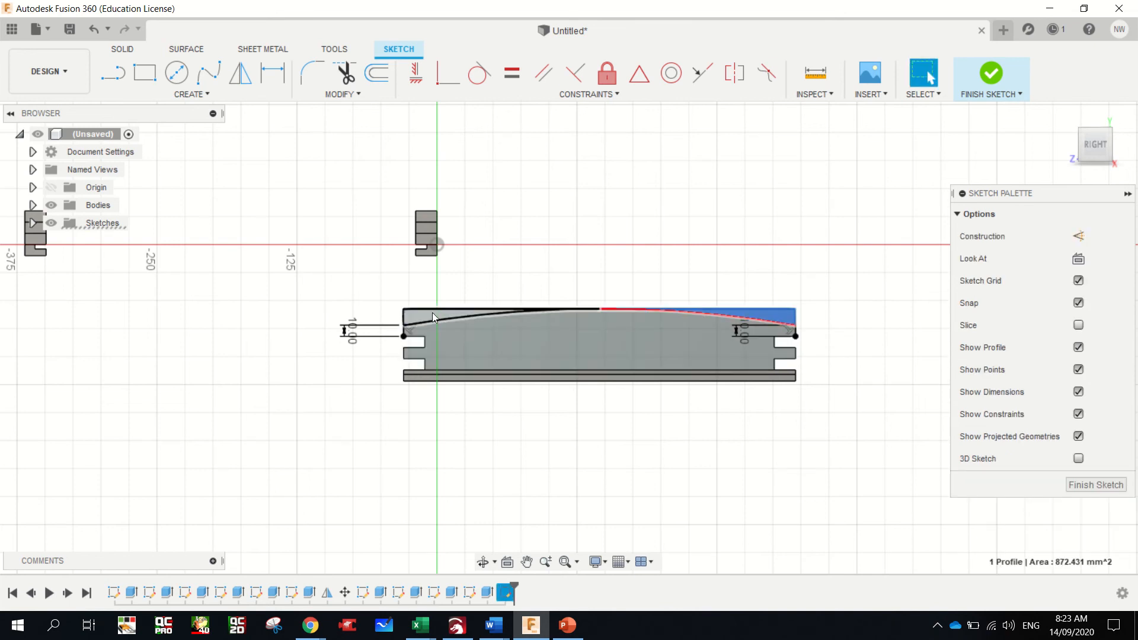
{"action": "left_click", "coordinate": [432, 311], "text": "shift"}
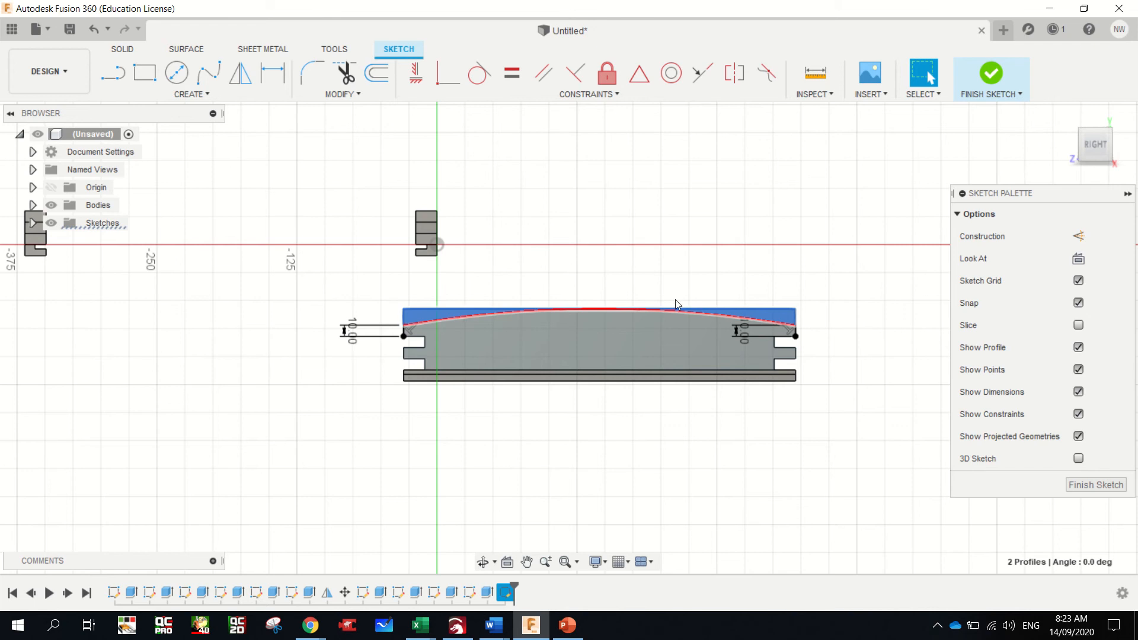
{"action": "left_click", "coordinate": [1115, 133]}
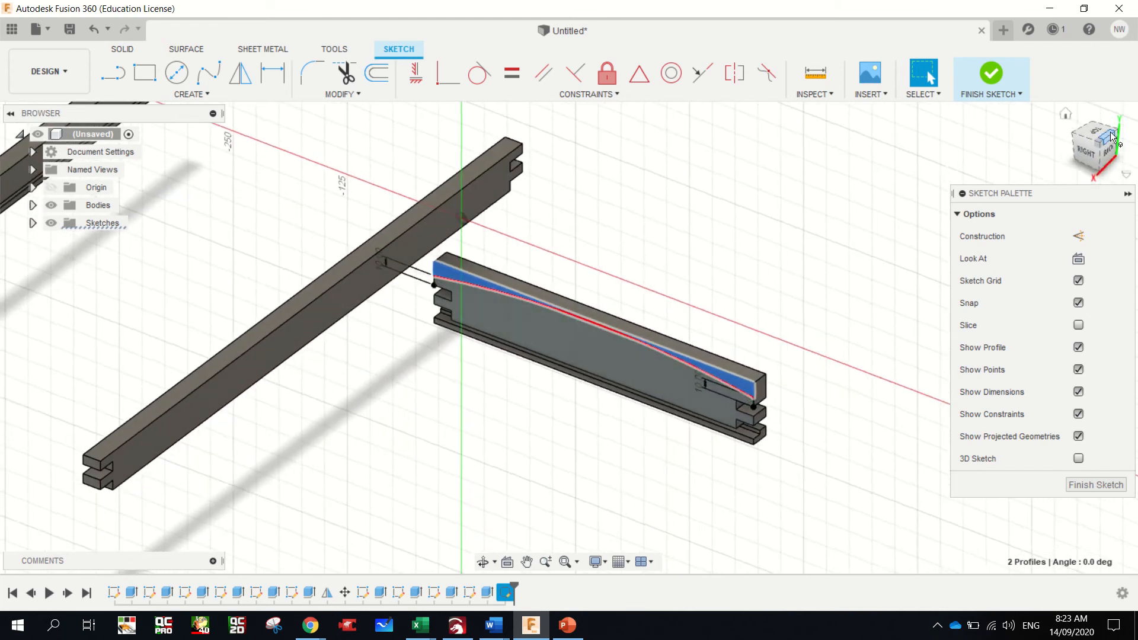
{"action": "key", "text": "e"}
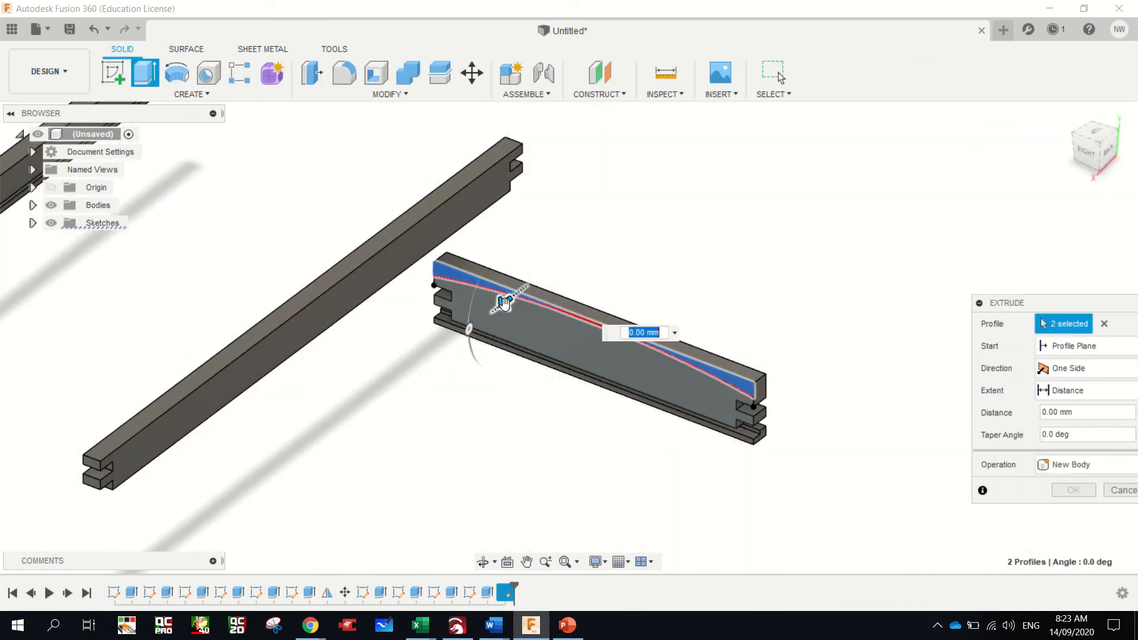
{"action": "left_click_drag", "start_coordinate": [508, 300], "coordinate": [543, 278]}
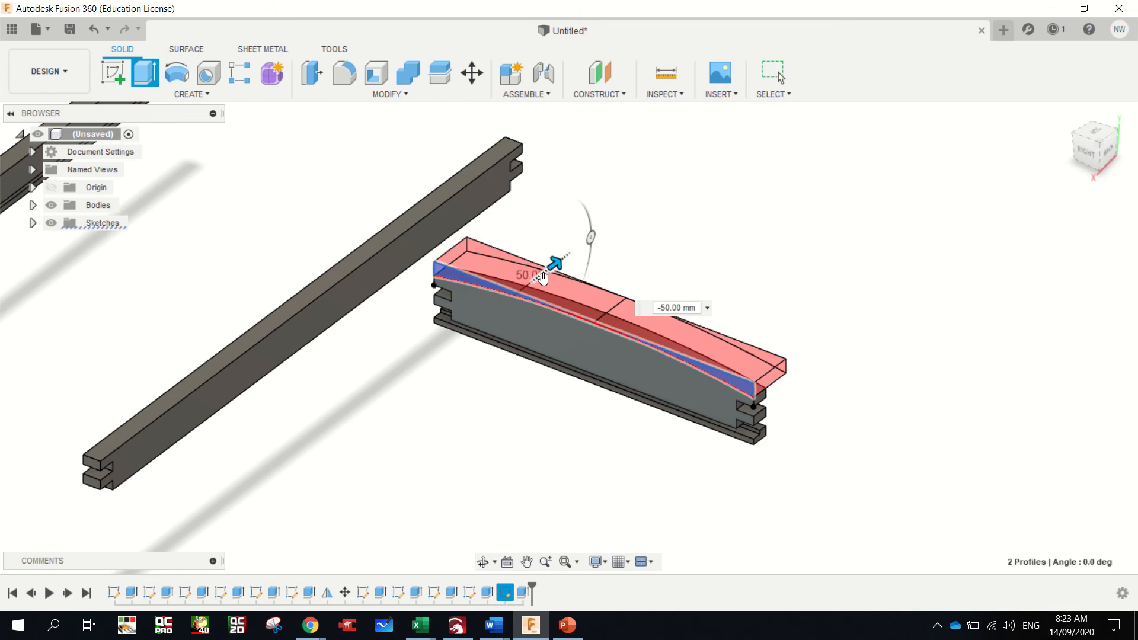
{"action": "key", "text": "Return"}
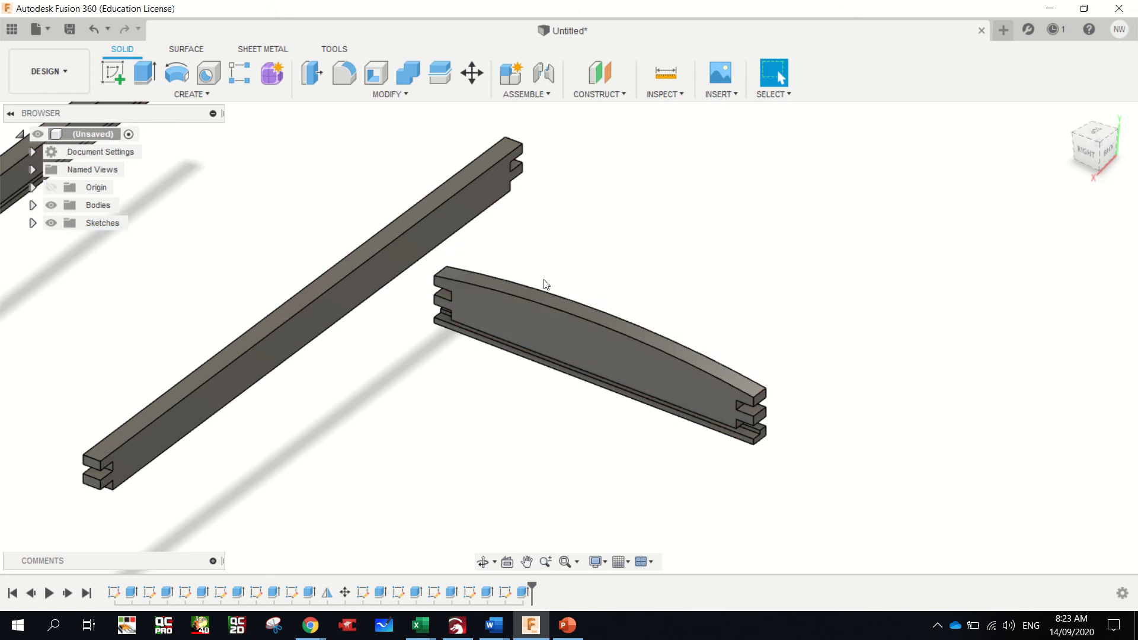
- On the end piece's large face, sketch a horizontal line between the upper notches' inner midpoints and a vertical line from its middle to the arc
{"action": "left_click", "coordinate": [1088, 150]}
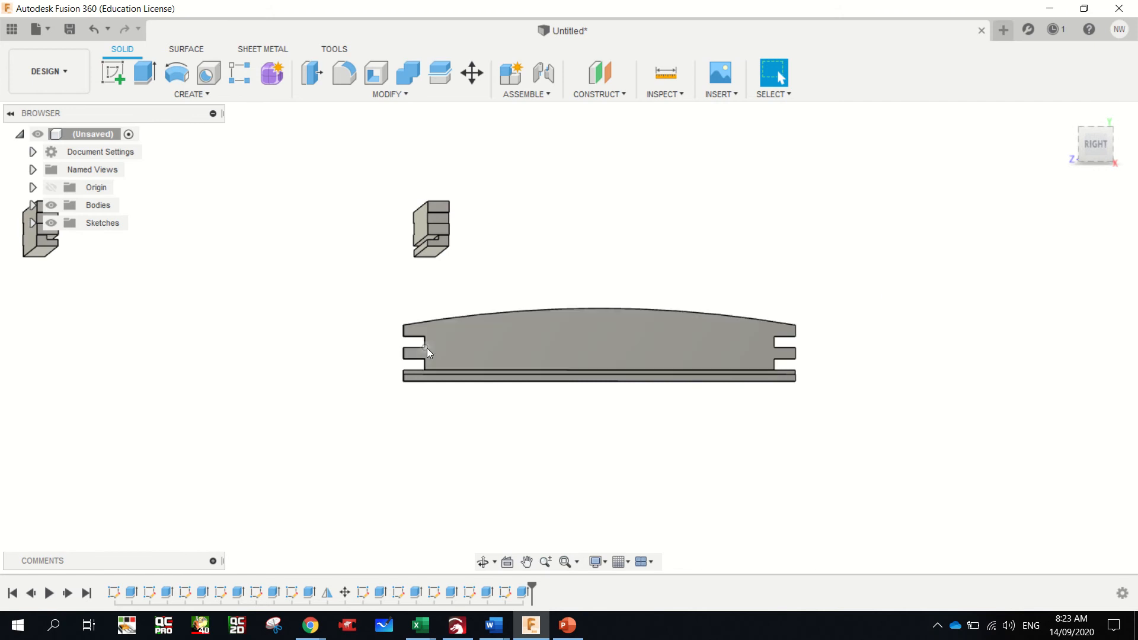
{"action": "left_click", "coordinate": [113, 72]}
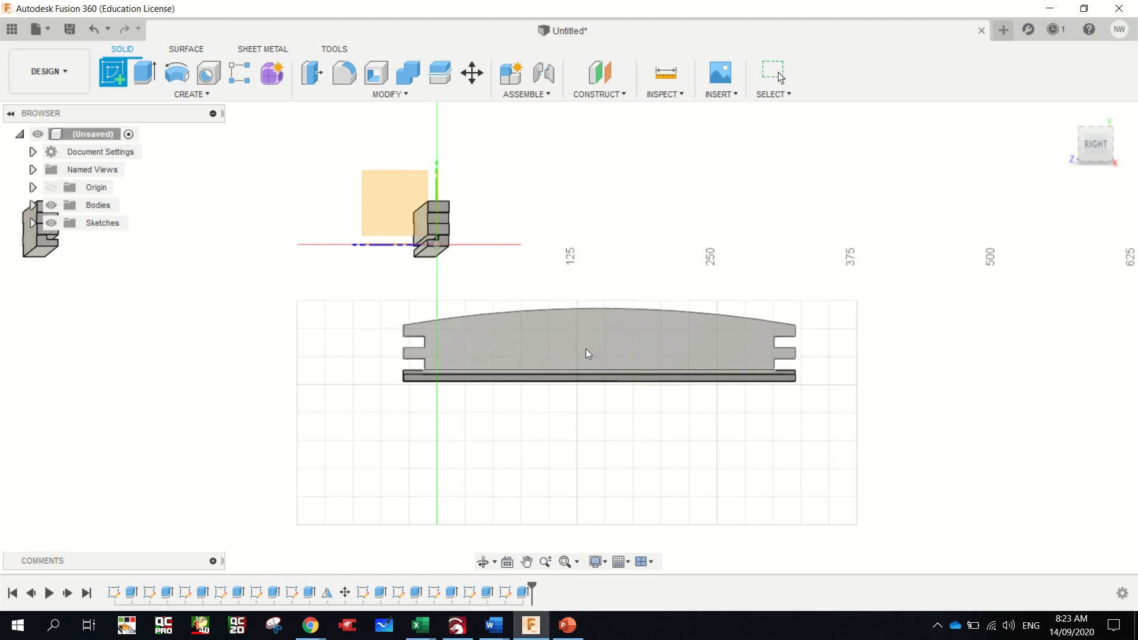
{"action": "left_click", "coordinate": [673, 365]}
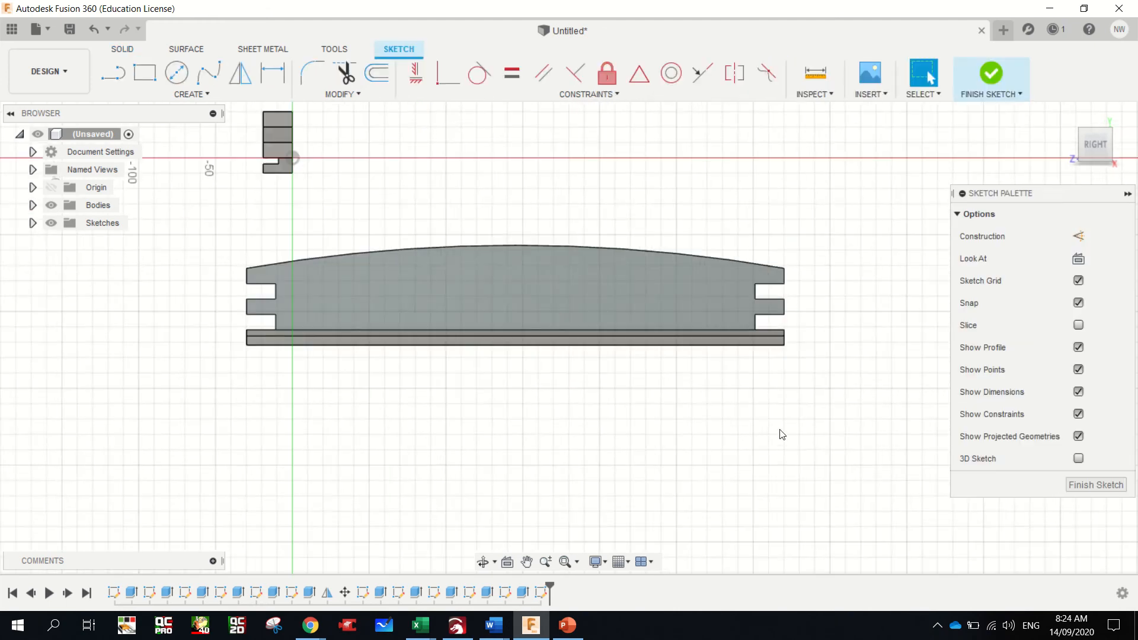
{"action": "scroll", "coordinate": [781, 434], "scroll_direction": "up", "scroll_amount": 2}
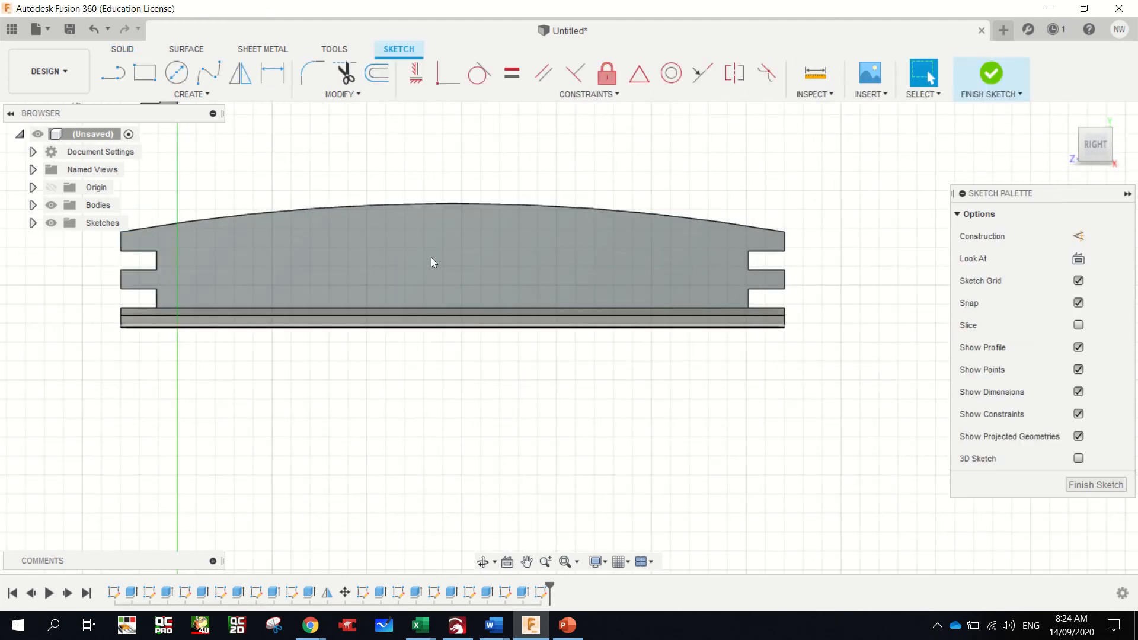
{"action": "left_click", "coordinate": [113, 74]}
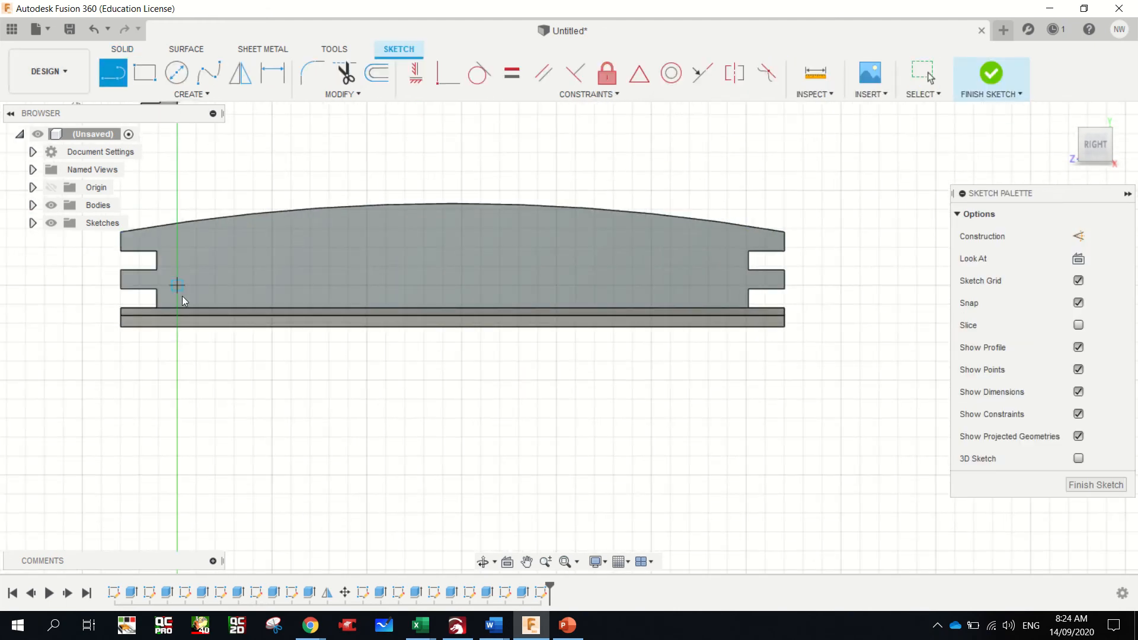
{"action": "left_click", "coordinate": [157, 259]}
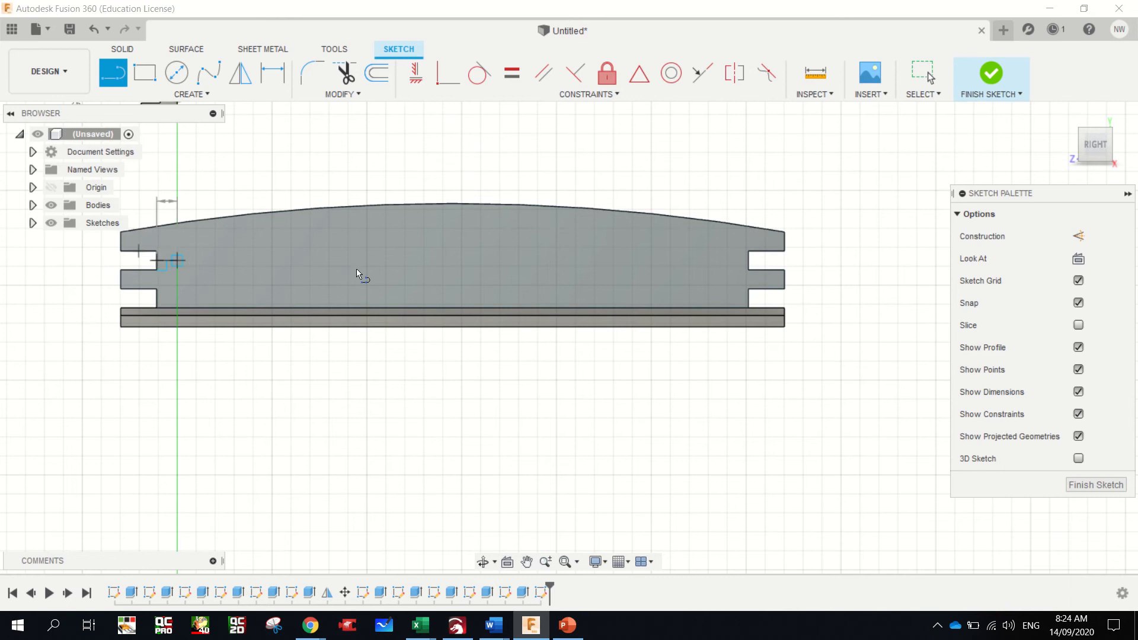
{"action": "double_click", "coordinate": [749, 261]}
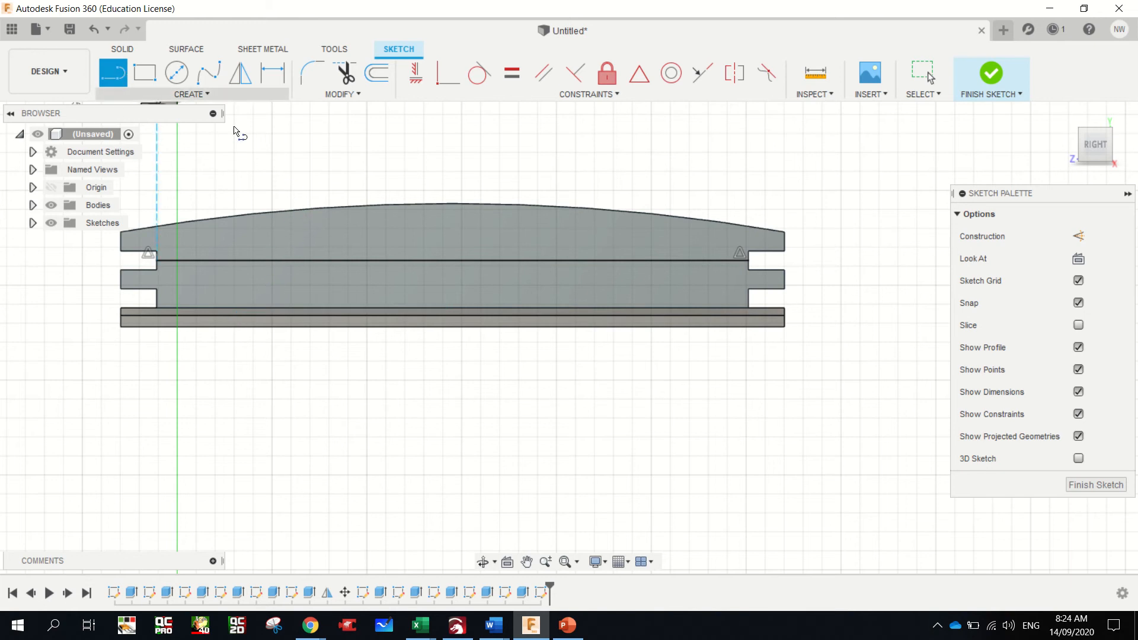
{"action": "left_click", "coordinate": [457, 264]}
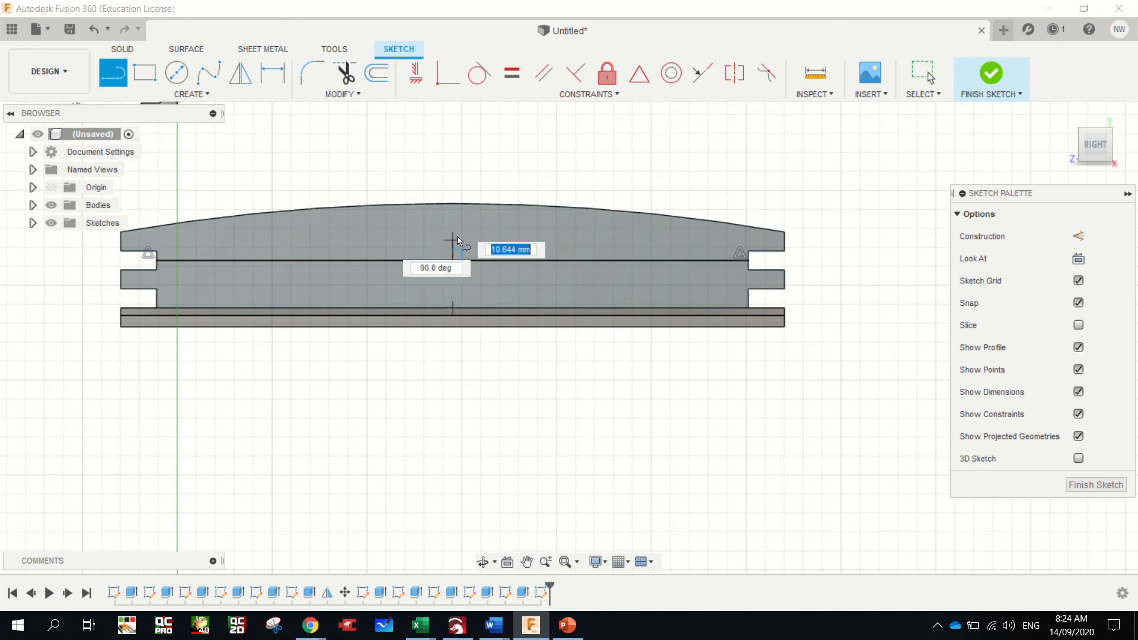
{"action": "double_click", "coordinate": [457, 205]}
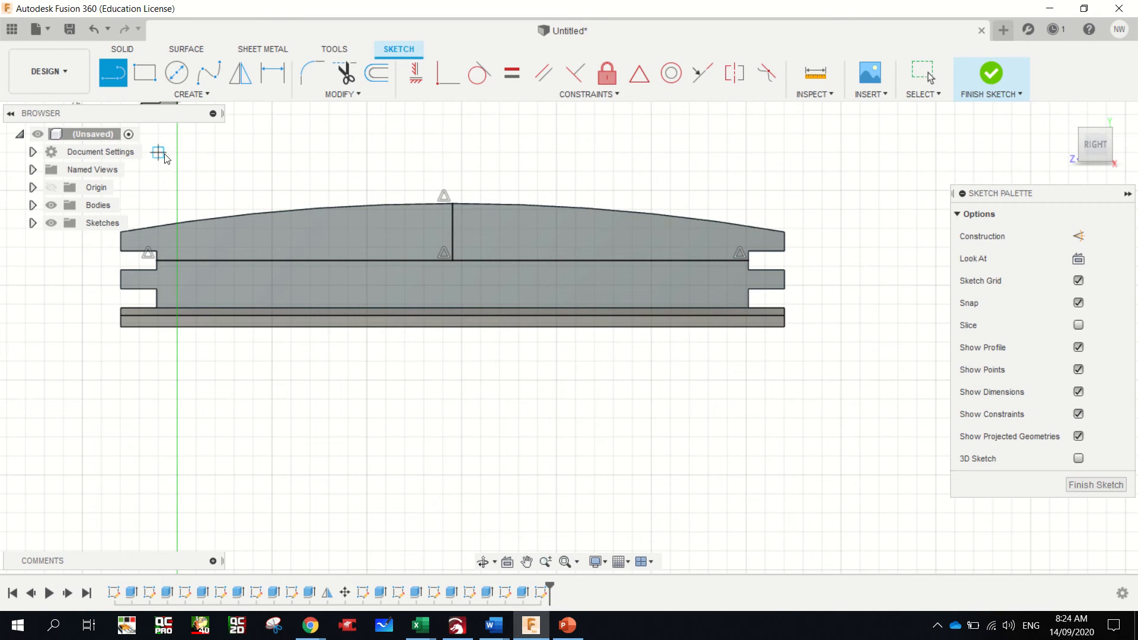
- Draw a 19 mm diameter circle centred where the vertical line meets the horizontal line
{"action": "left_click", "coordinate": [177, 73]}
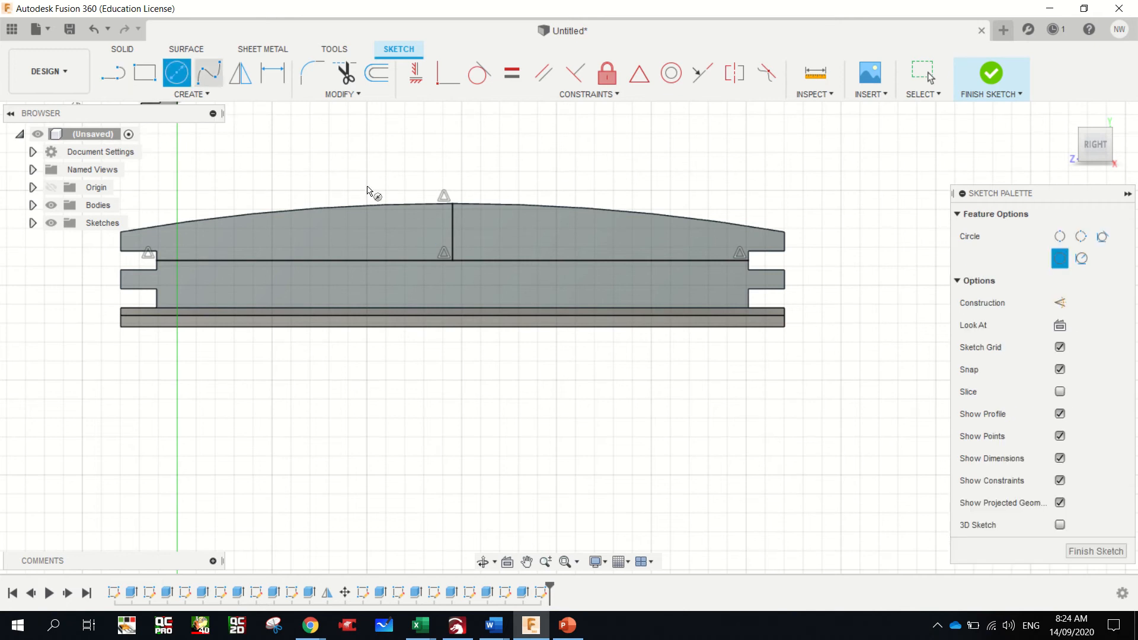
{"action": "left_click", "coordinate": [453, 264]}
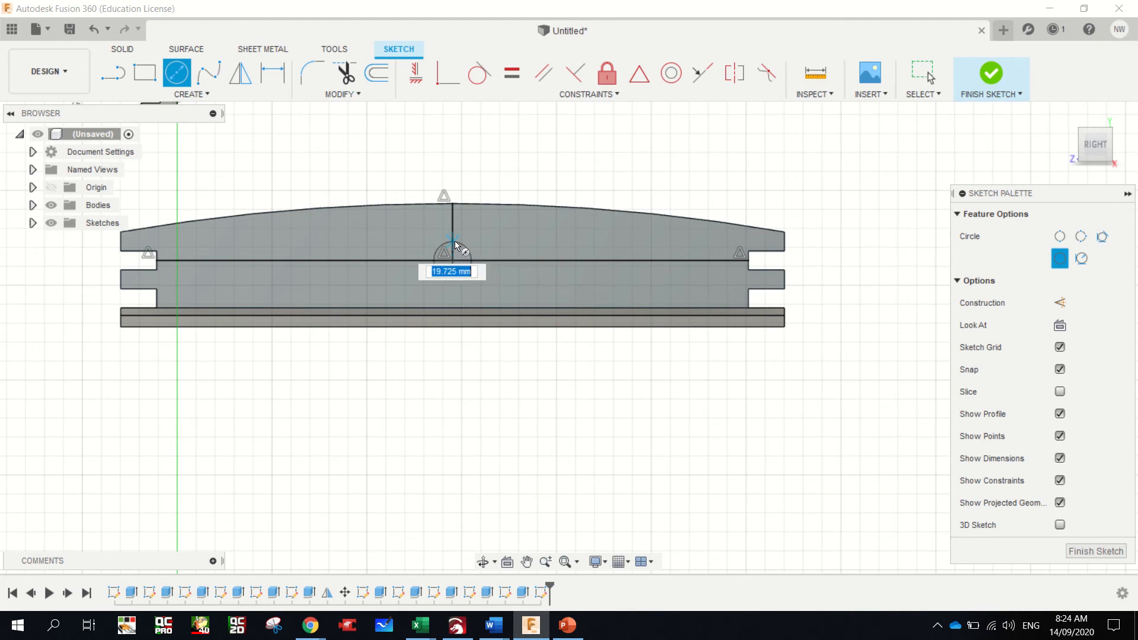
{"action": "type", "text": "20"}
{"action": "key", "text": "Return"}
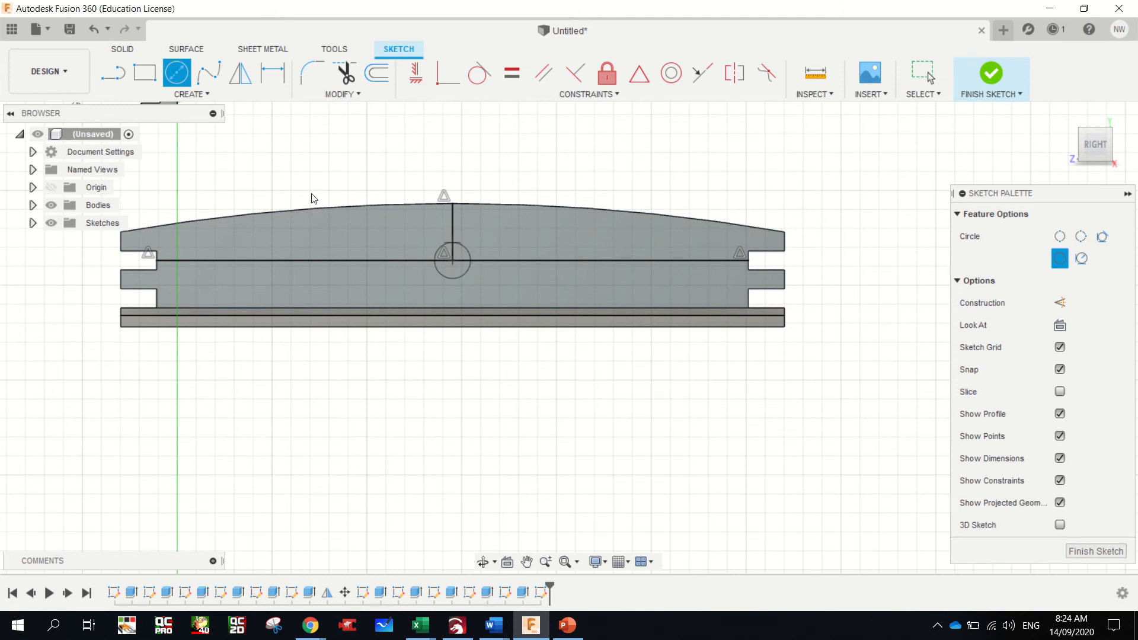
{"action": "left_click", "coordinate": [174, 77]}
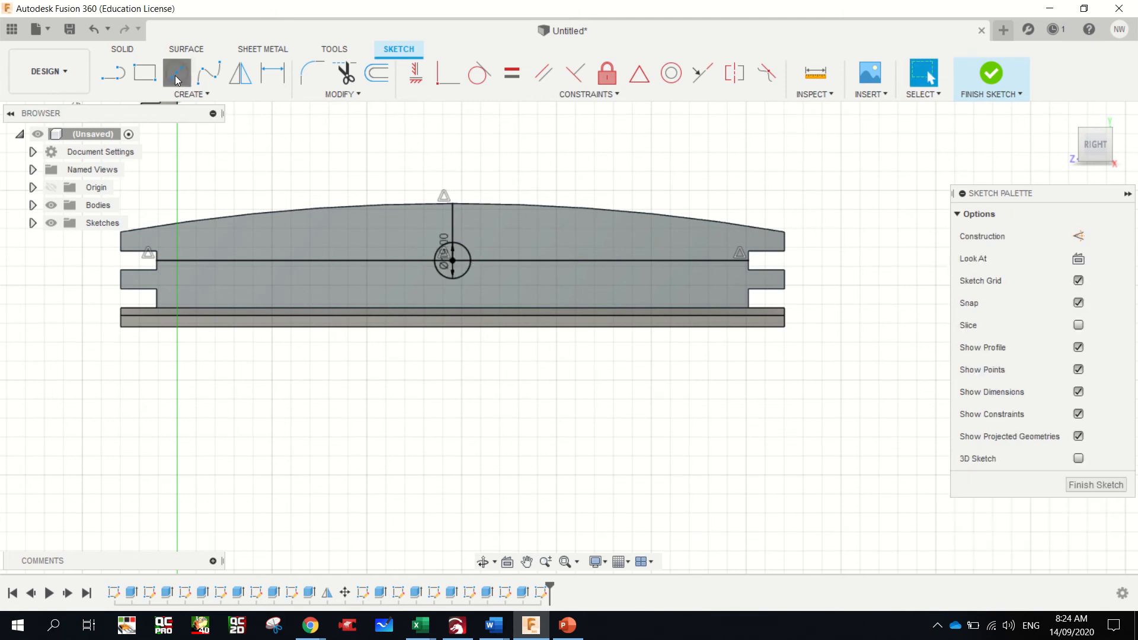
{"action": "left_click", "coordinate": [470, 259]}
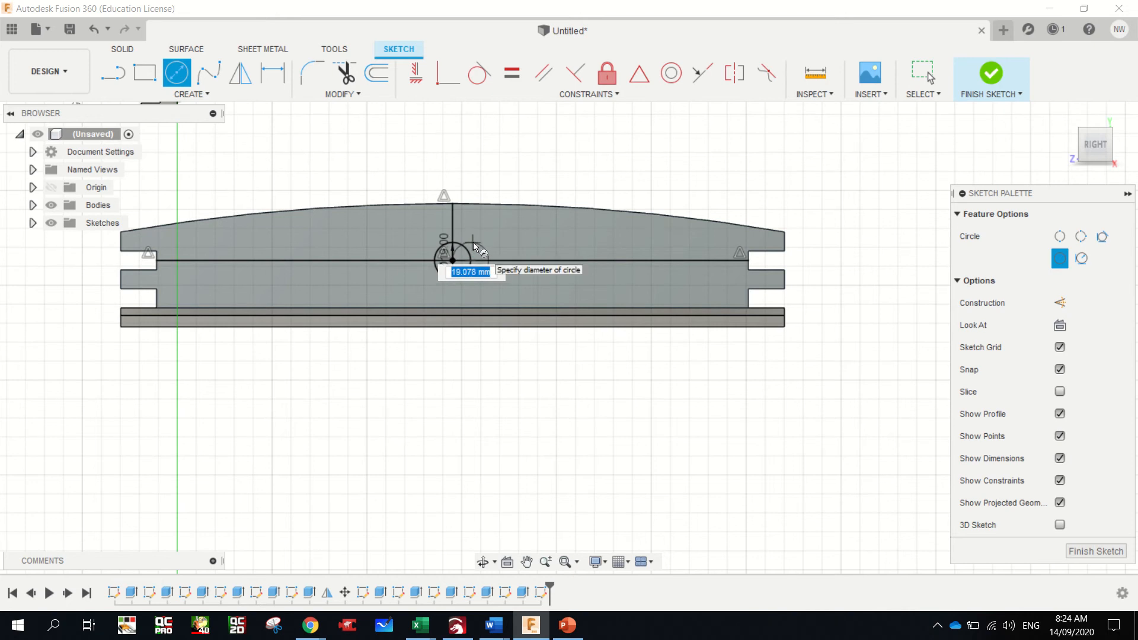
{"action": "key", "text": "Escape"}
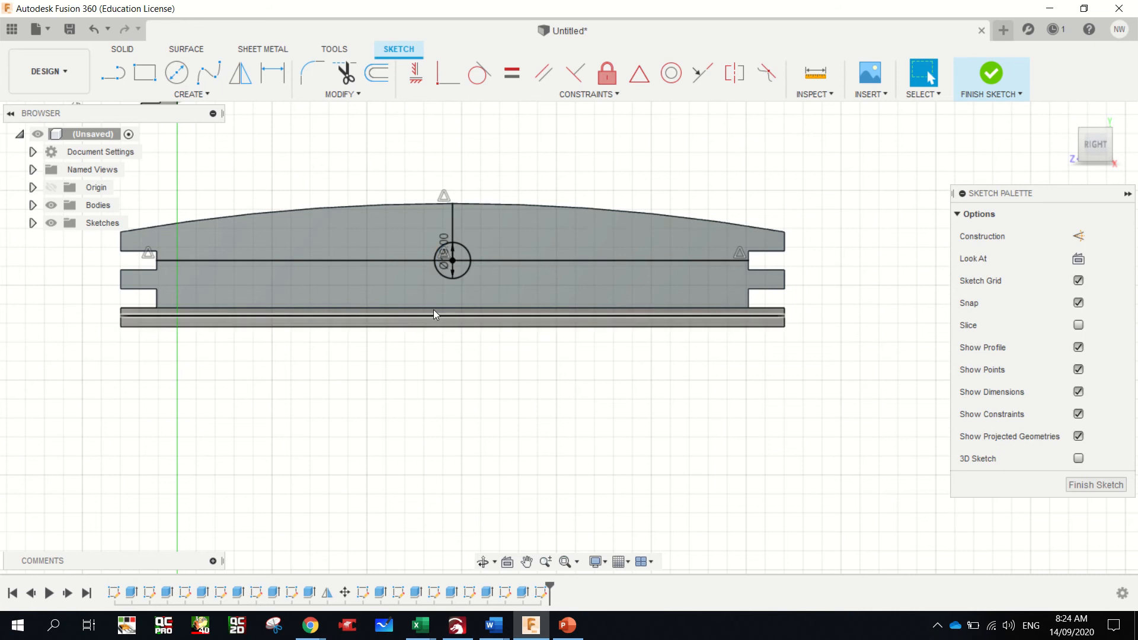
- Draw a 25 mm horizontal line to the right from the centre of the 19 mm circle
{"action": "key", "text": "l"}
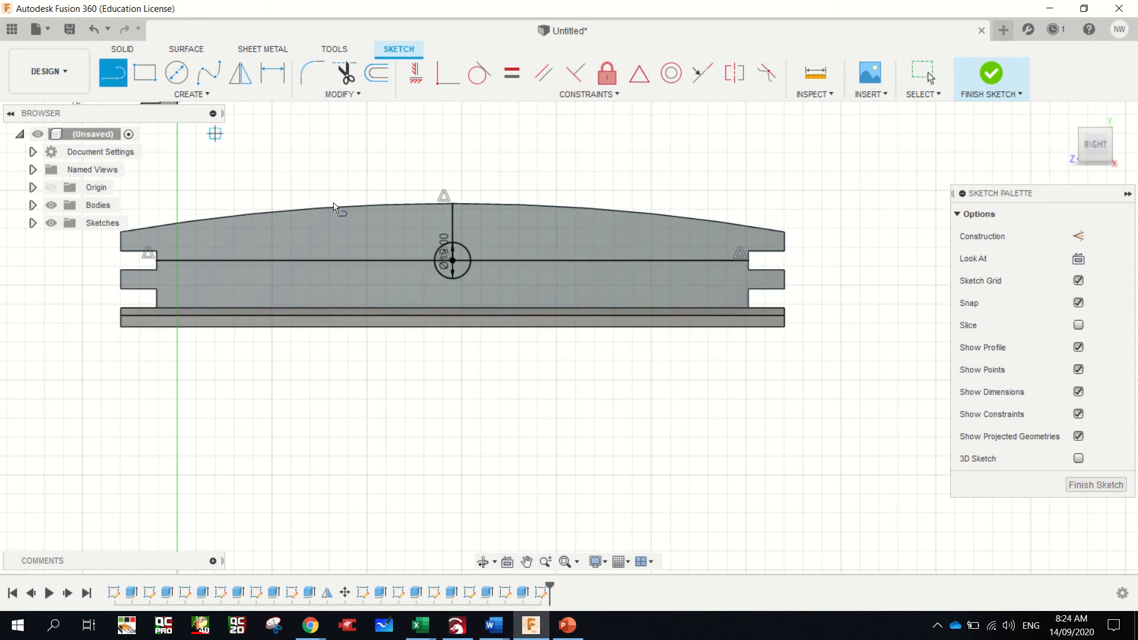
{"action": "left_click", "coordinate": [454, 260]}
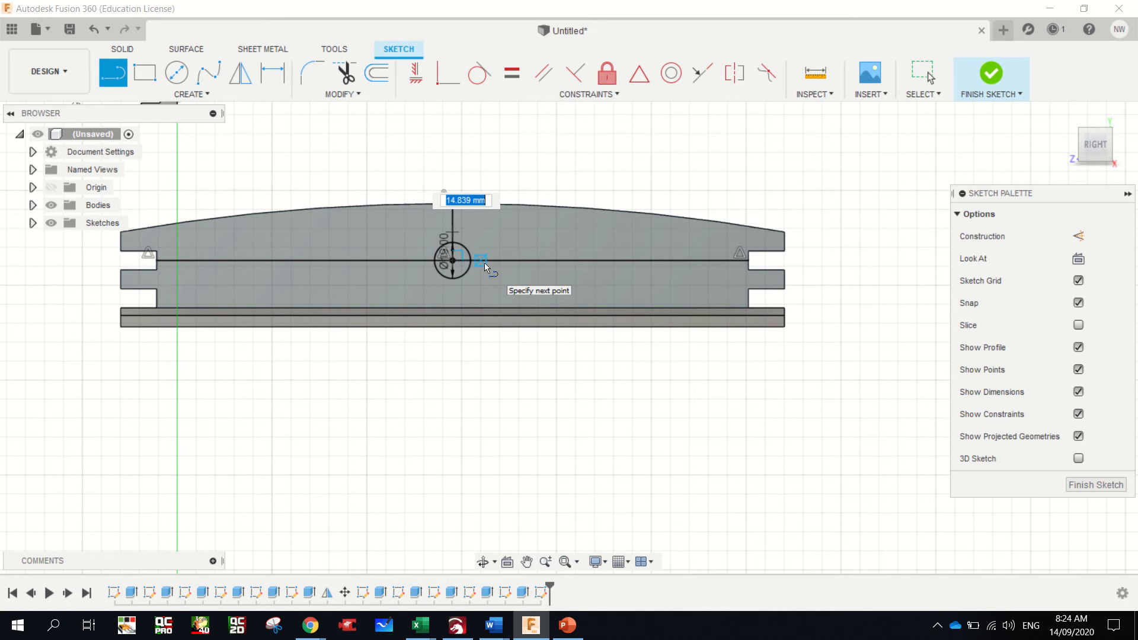
{"action": "type", "text": "25"}
{"action": "key", "text": "Tab"}
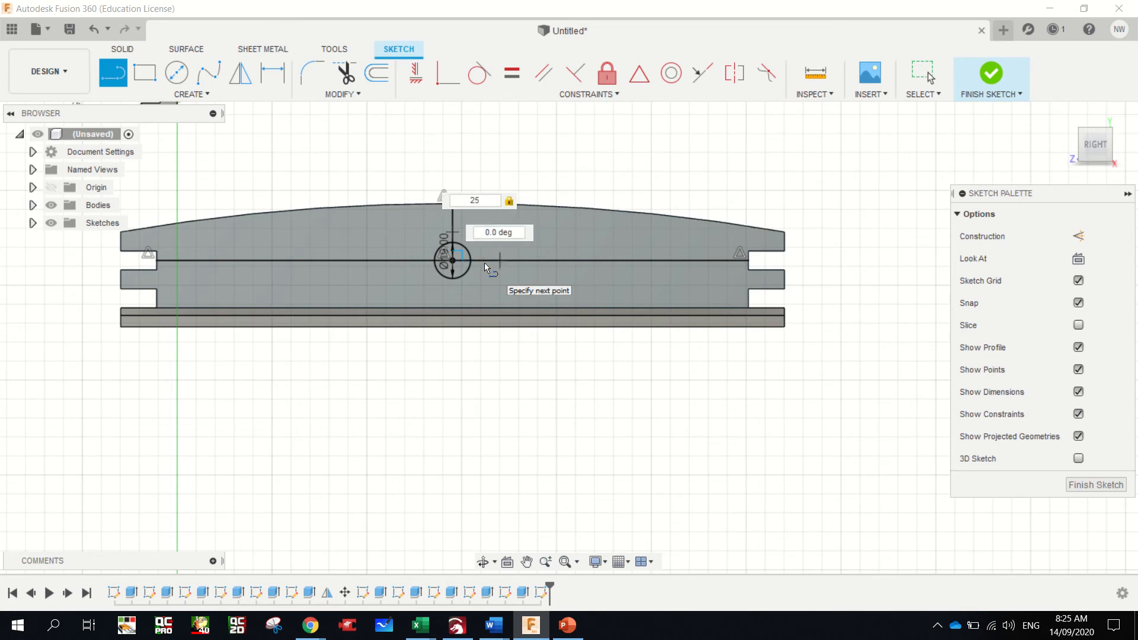
{"action": "key", "text": "Return"}
{"action": "key", "text": "Escape"}
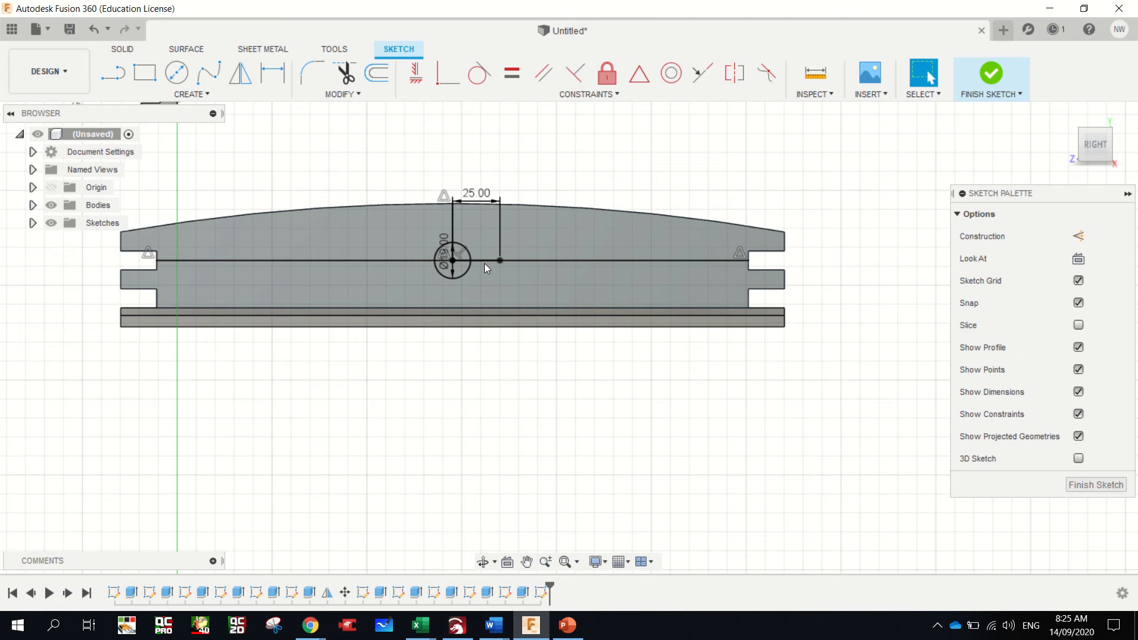
- Cancel a circle started at the 25 mm line's outer end and undo that line
{"action": "key", "text": "c"}
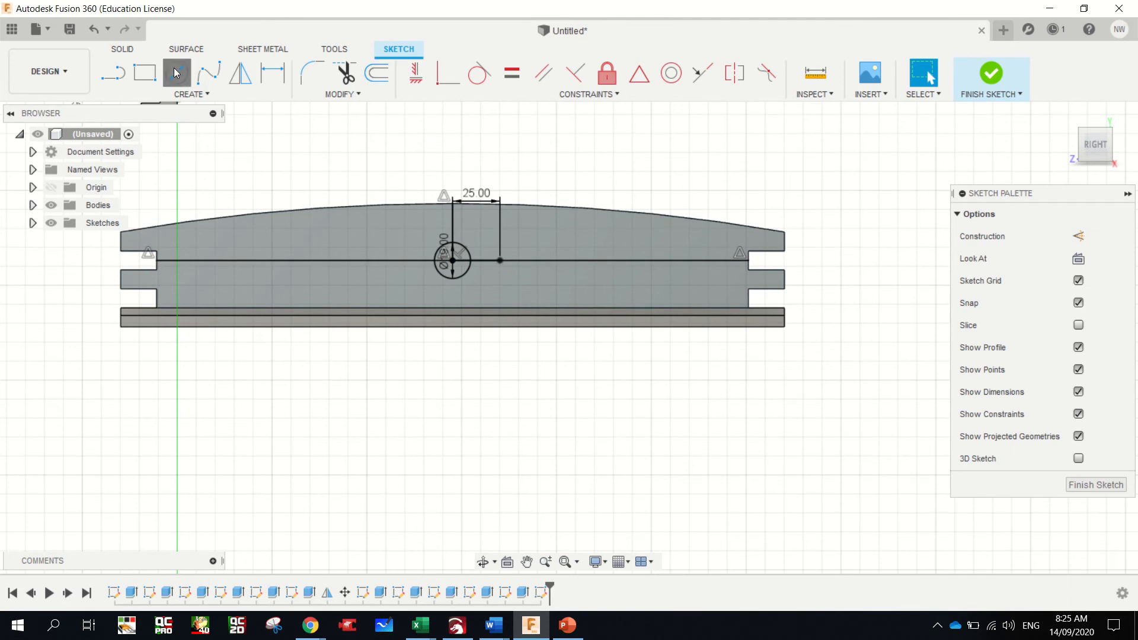
{"action": "left_click", "coordinate": [499, 260]}
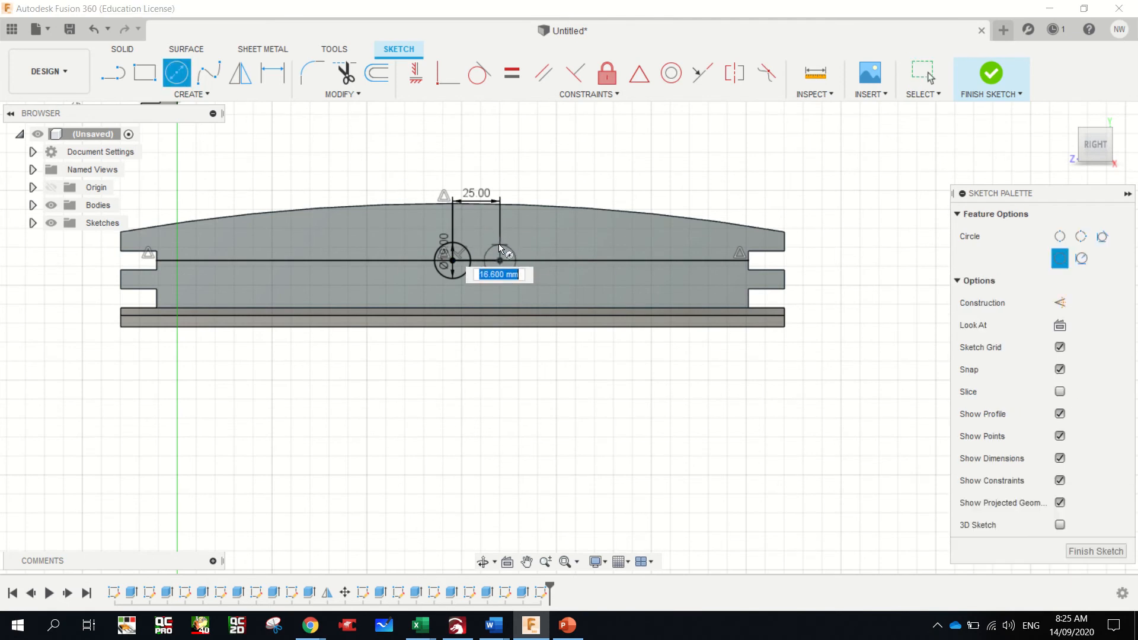
{"action": "key", "text": "Escape"}
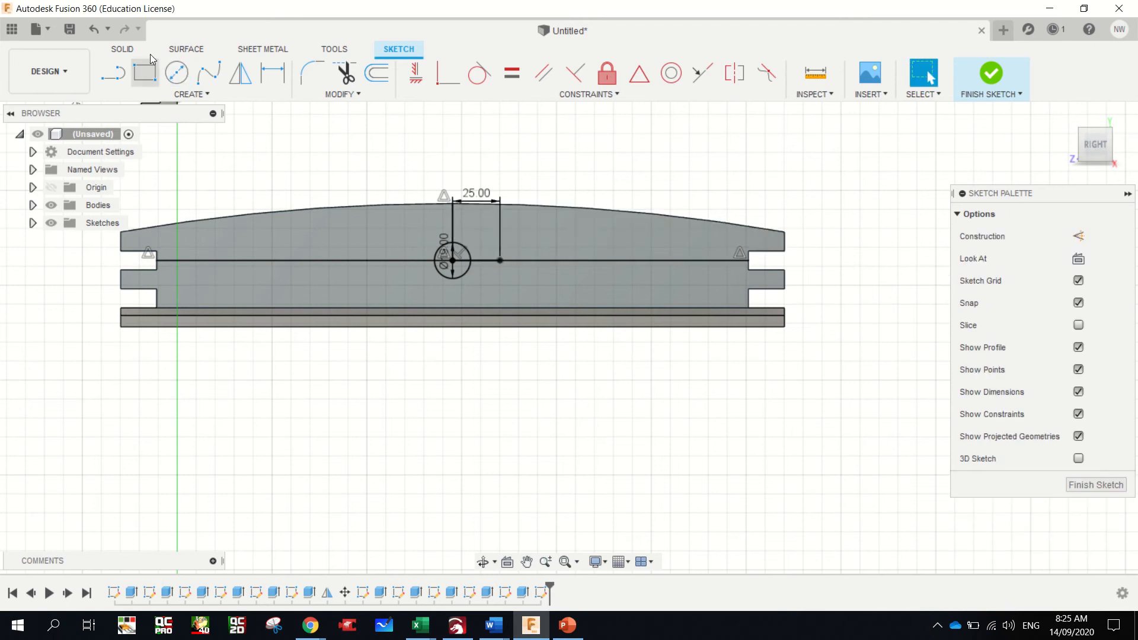
{"action": "left_click", "coordinate": [93, 29]}
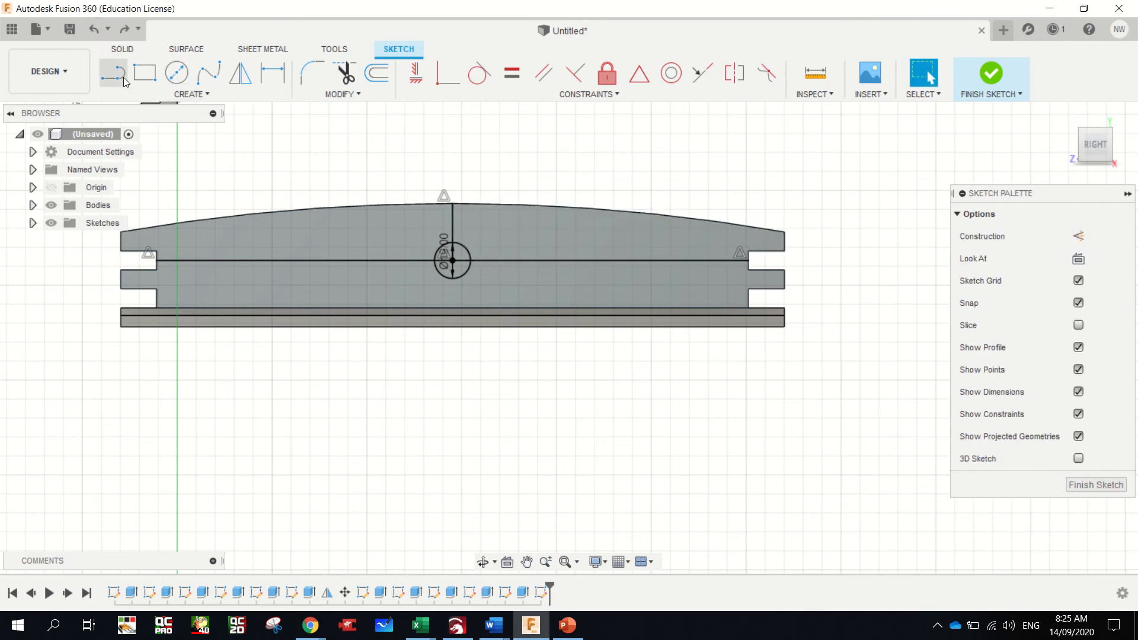
- Draw a 15 mm horizontal line to the right from the centre of the 19 mm circle
{"action": "left_click", "coordinate": [115, 73]}
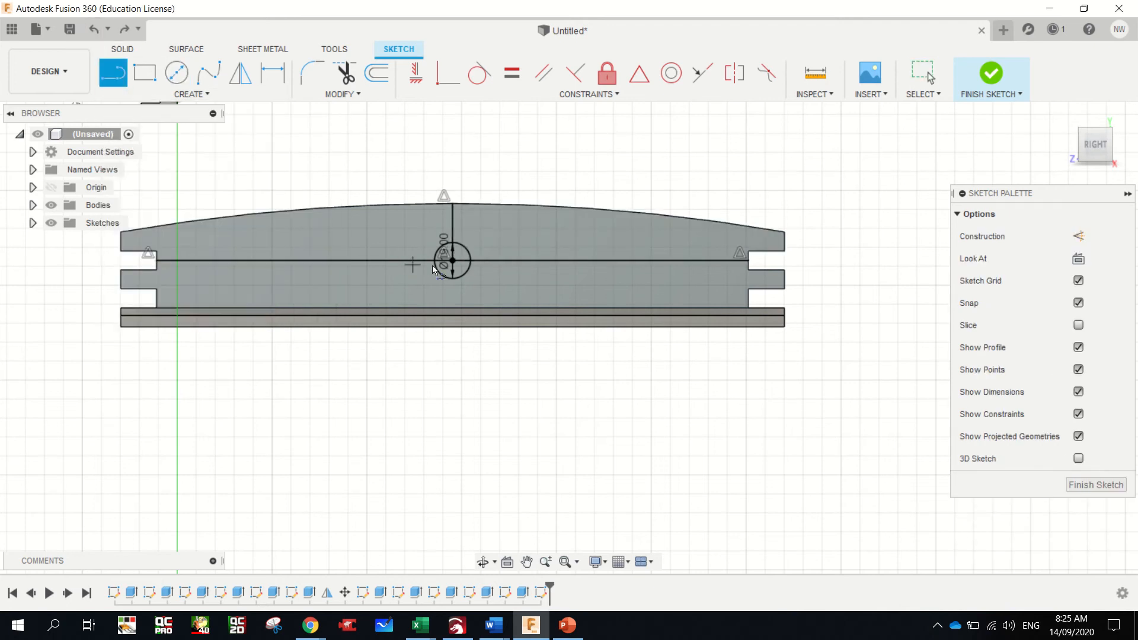
{"action": "left_click", "coordinate": [452, 260]}
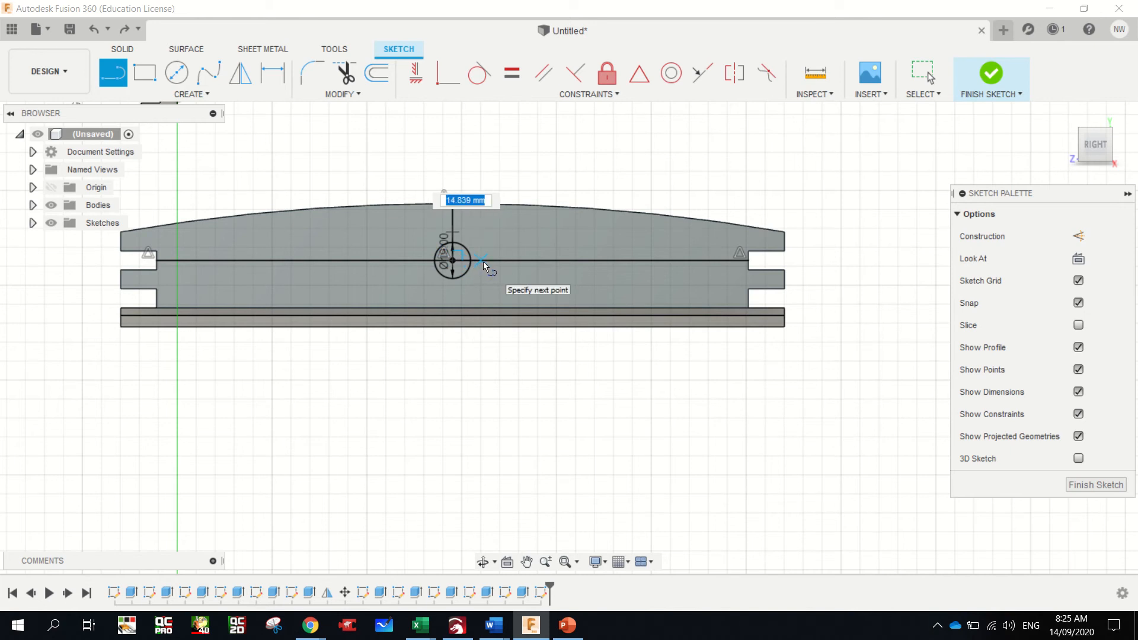
{"action": "type", "text": "15"}
{"action": "key", "text": "Tab"}
{"action": "key", "text": "Return"}
{"action": "key", "text": "Escape"}
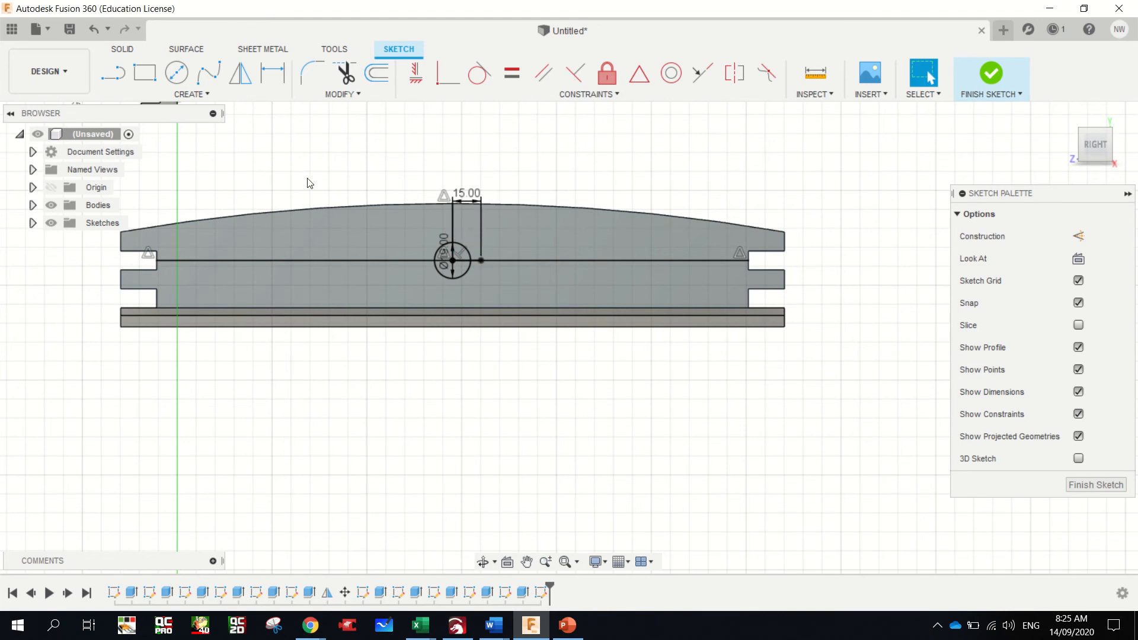
- Draw a 19 mm diameter circle centred on the right end of the 15 mm line
{"action": "left_click", "coordinate": [176, 72]}
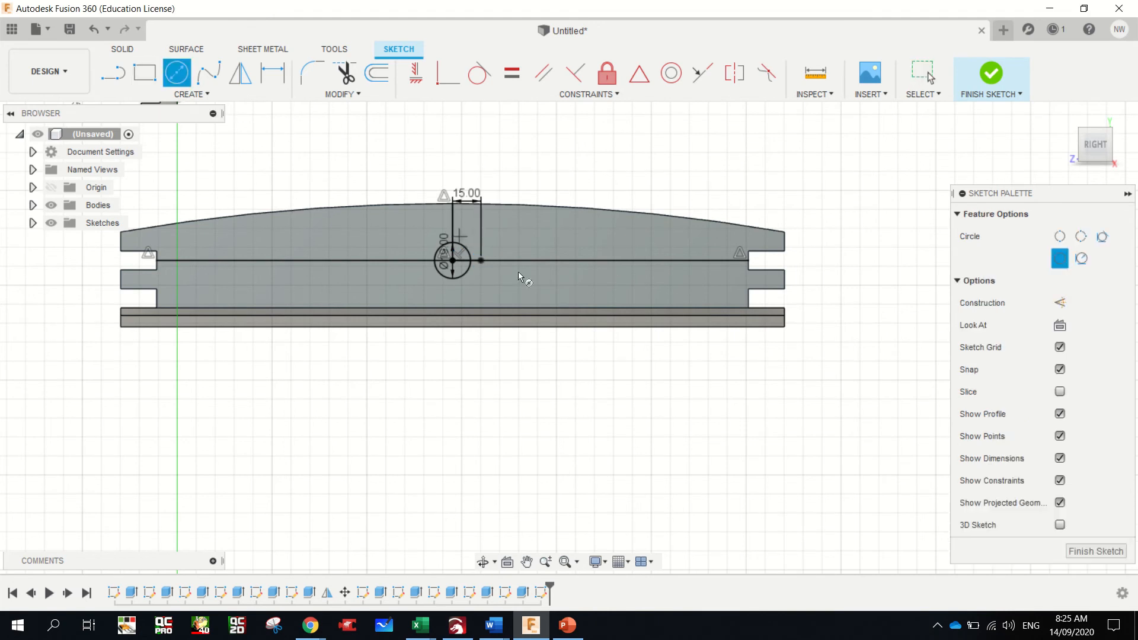
{"action": "left_click", "coordinate": [481, 260]}
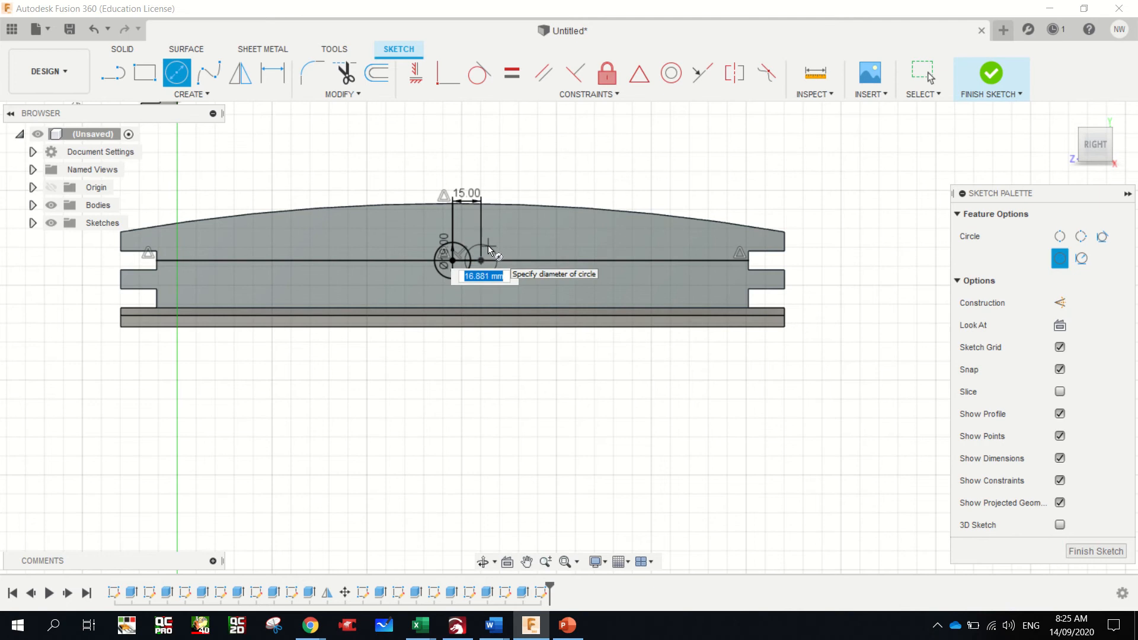
{"action": "type", "text": "19"}
{"action": "key", "text": "Return"}
{"action": "key", "text": "Escape"}
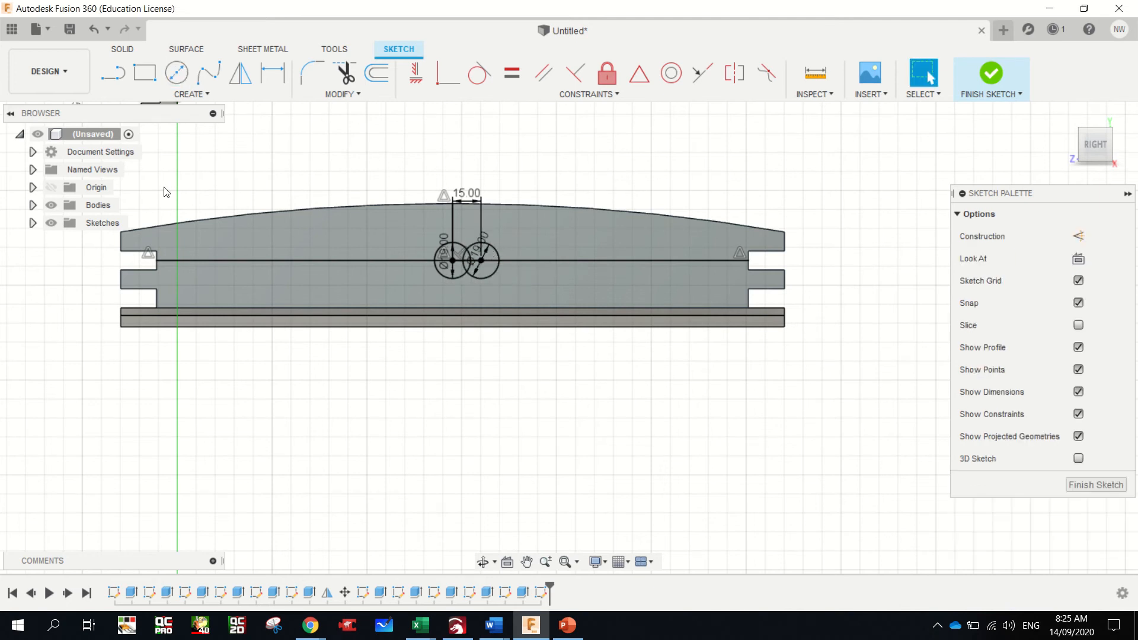
- Draw another 15 mm horizontal line to the right from the second circle's centre
{"action": "left_click", "coordinate": [113, 72]}
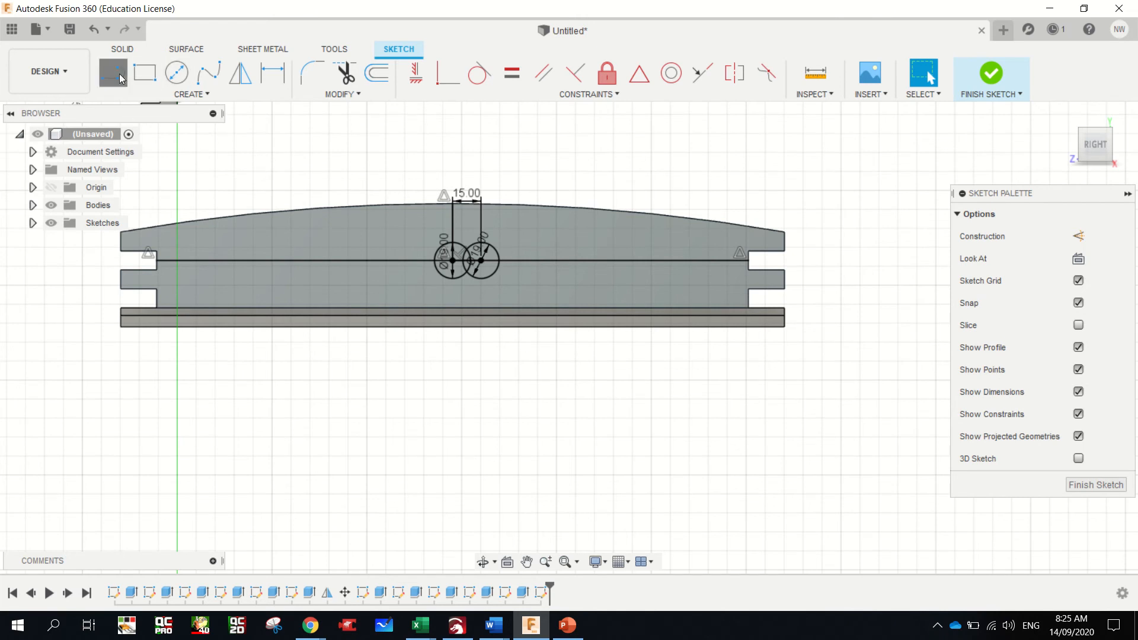
{"action": "left_click", "coordinate": [482, 261]}
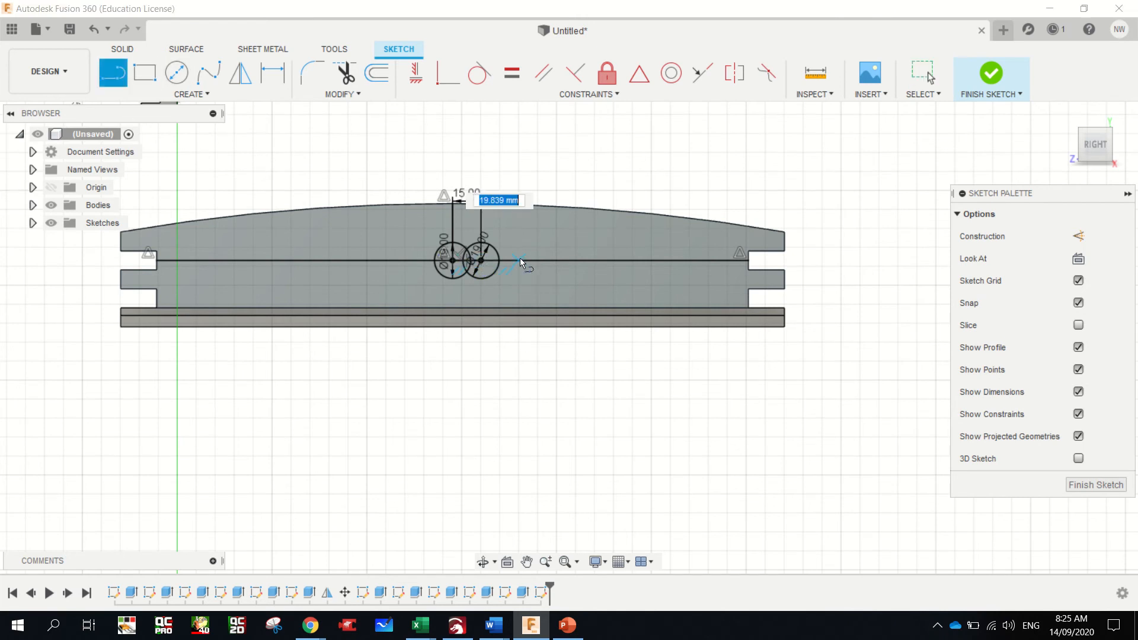
{"action": "type", "text": "15"}
{"action": "key", "text": "Tab"}
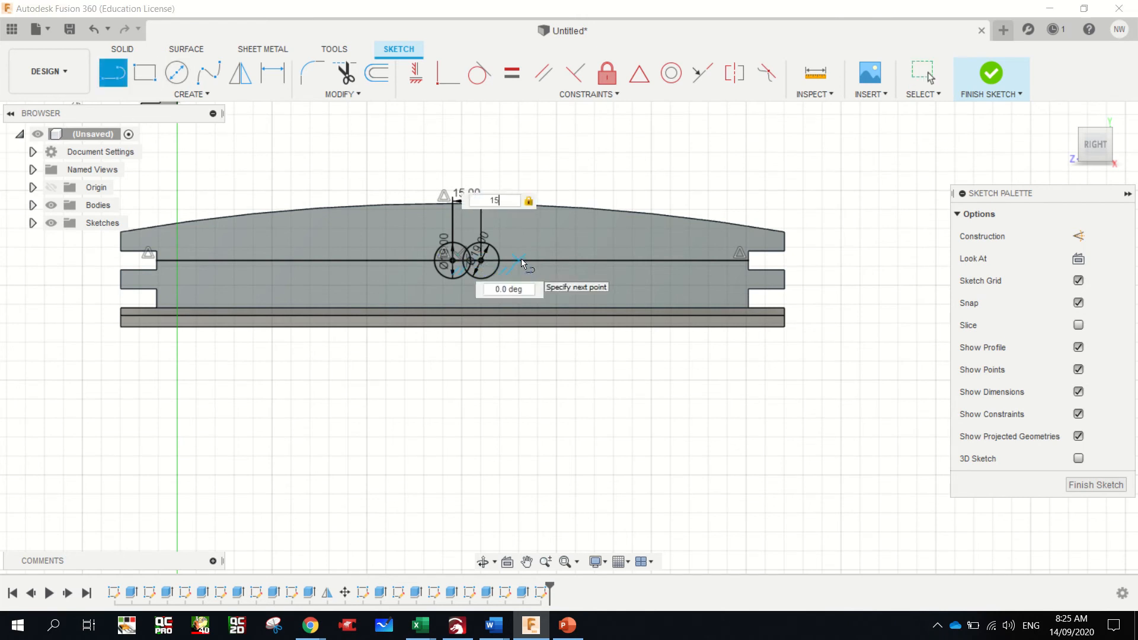
{"action": "key", "text": "Return"}
{"action": "key", "text": "Escape"}
- Draw a third 19 mm diameter circle centred on the right end of the second 15 mm line
{"action": "left_click", "coordinate": [177, 73]}
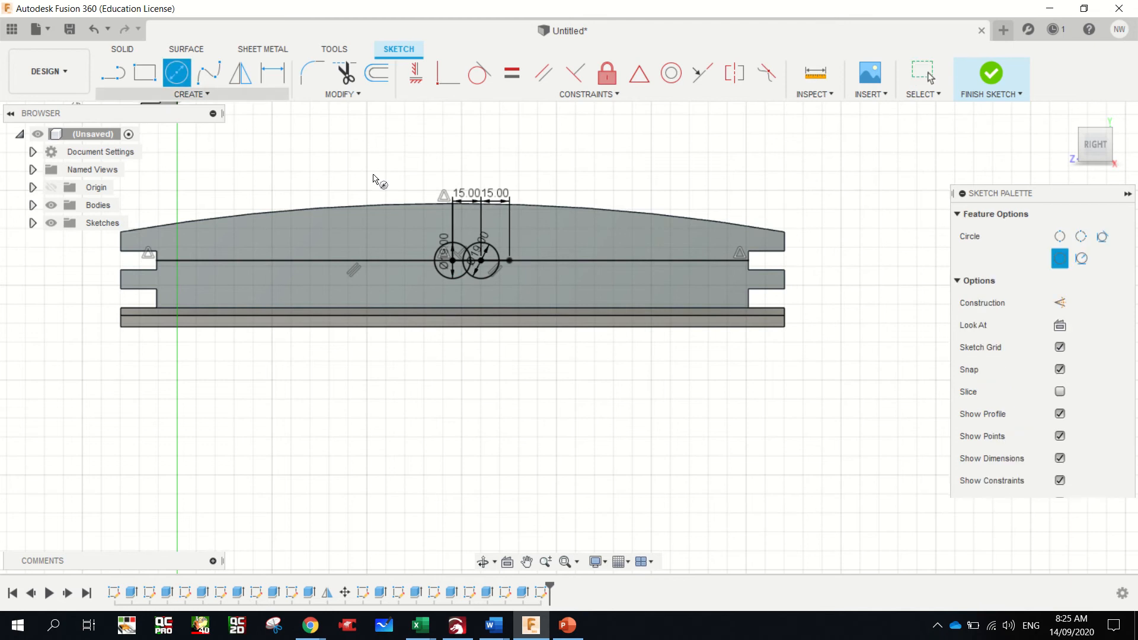
{"action": "left_click", "coordinate": [511, 254]}
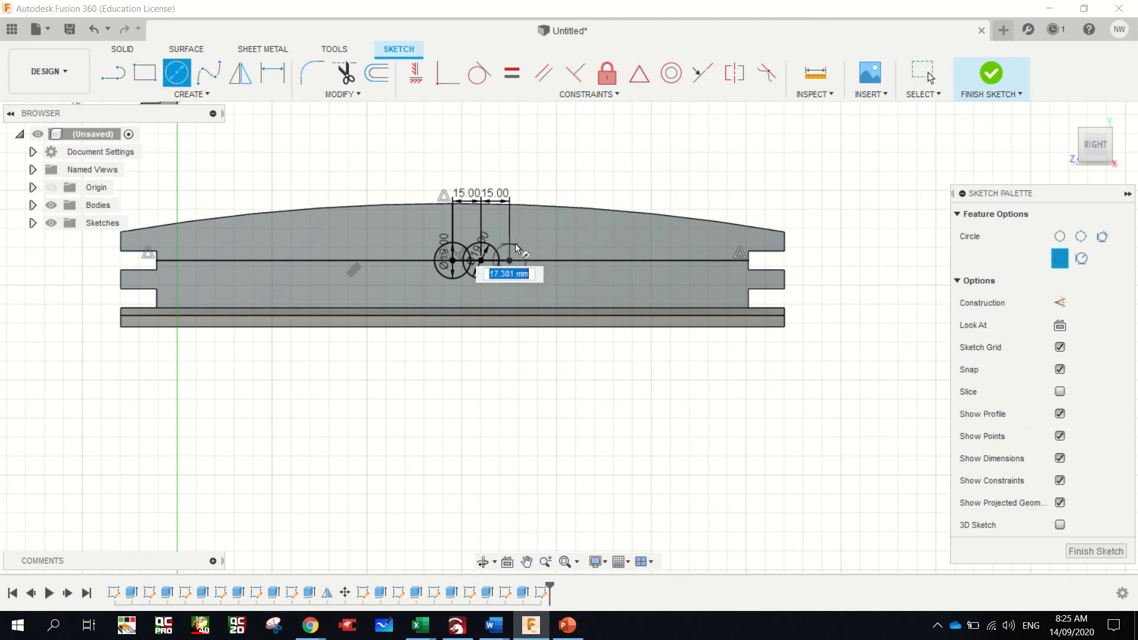
{"action": "type", "text": "19"}
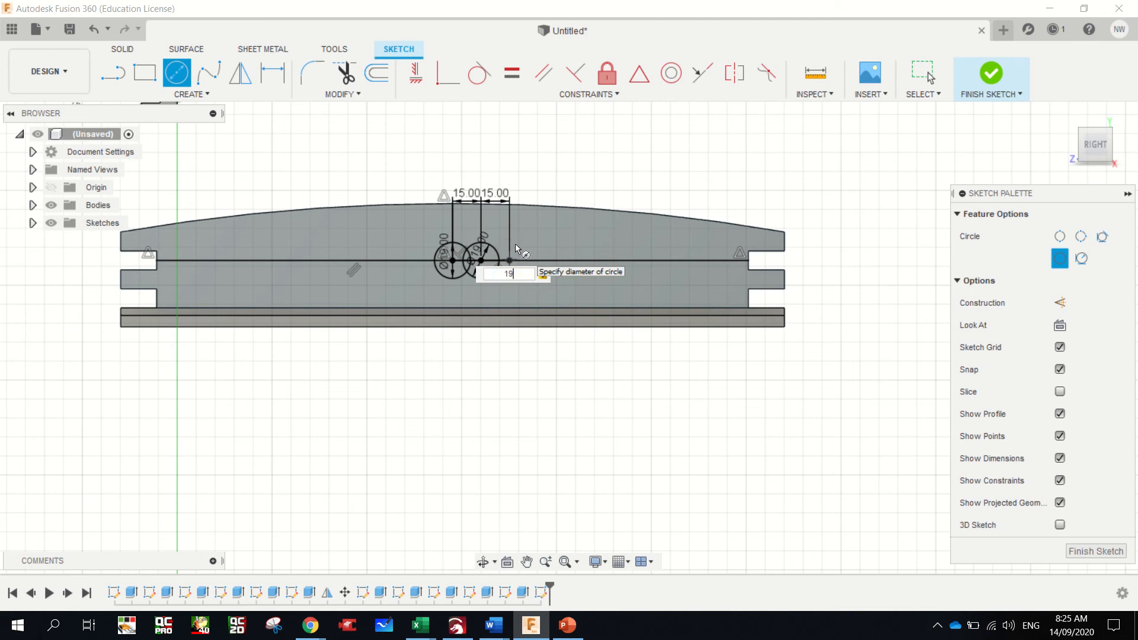
{"action": "key", "text": "Return"}
{"action": "key", "text": "Escape"}
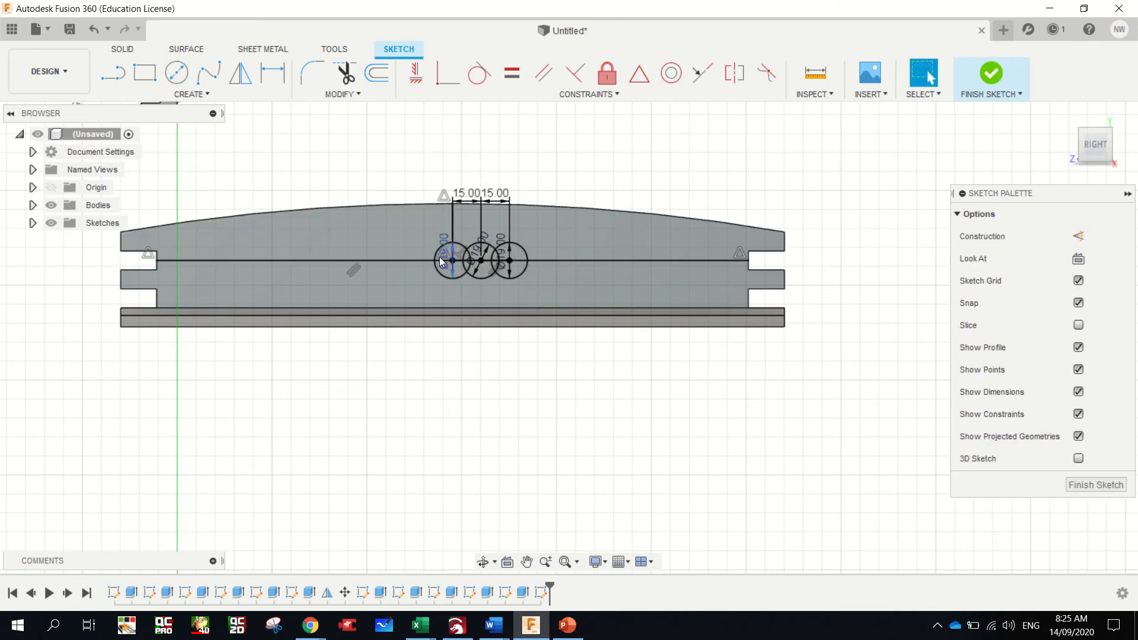
- Draw a 15 mm horizontal line to the left from the middle circle's centre on the vertical line
{"action": "key", "text": "l"}
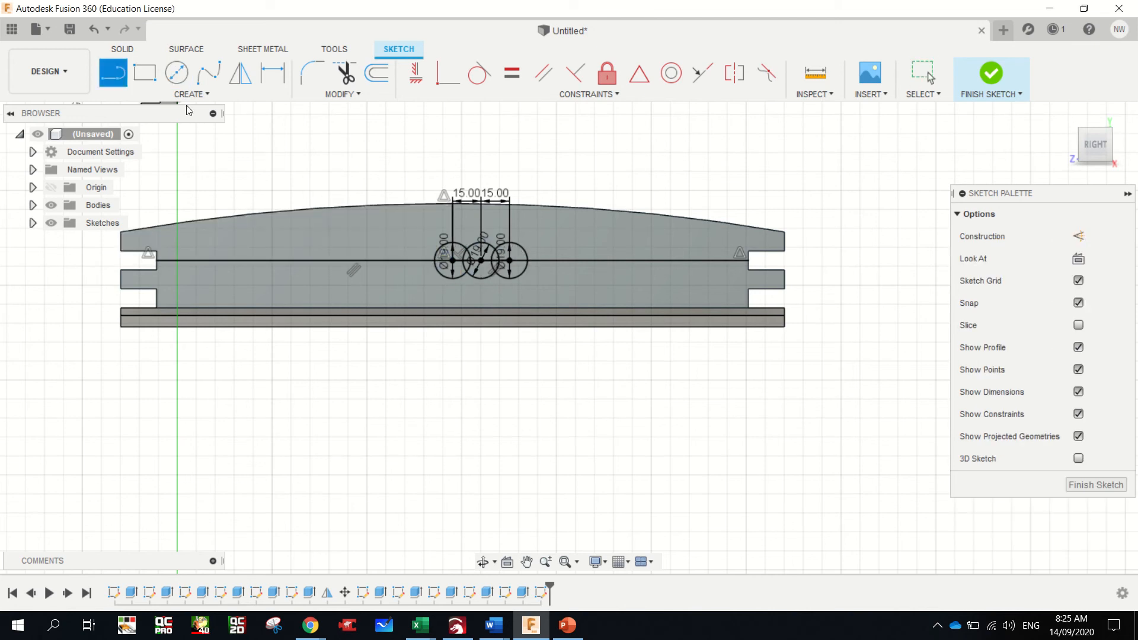
{"action": "left_click", "coordinate": [453, 260]}
{"action": "type", "text": "15"}
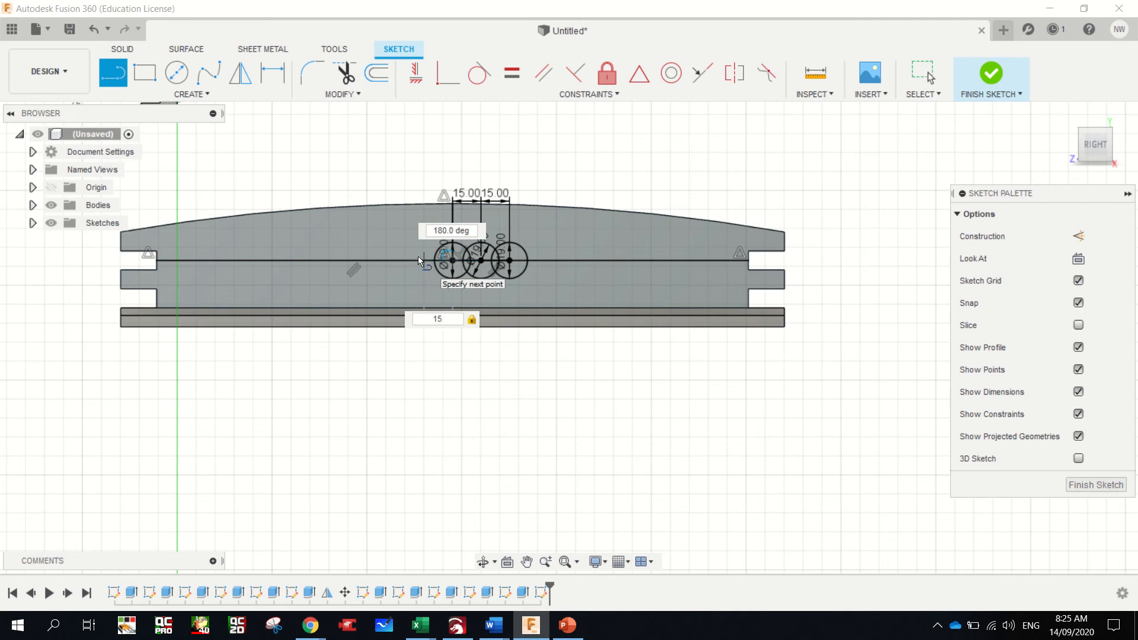
{"action": "key", "text": "Return"}
{"action": "key", "text": "Escape"}
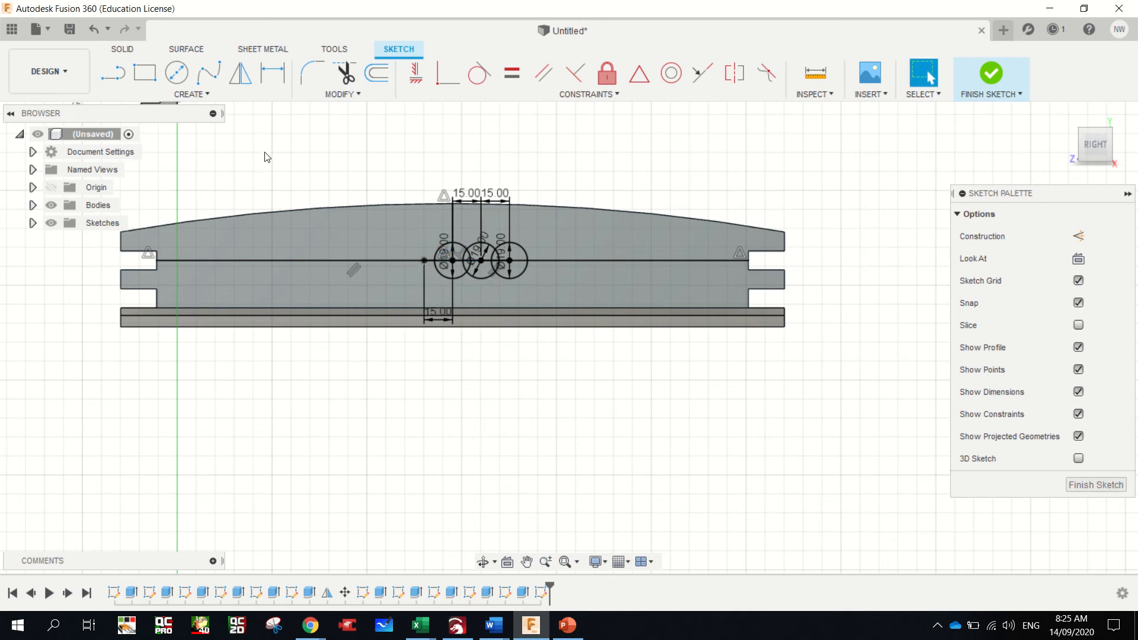
- Draw a 19 mm diameter circle centred on the left end of the 15 mm line left of the middle circle
{"action": "left_click", "coordinate": [176, 72]}
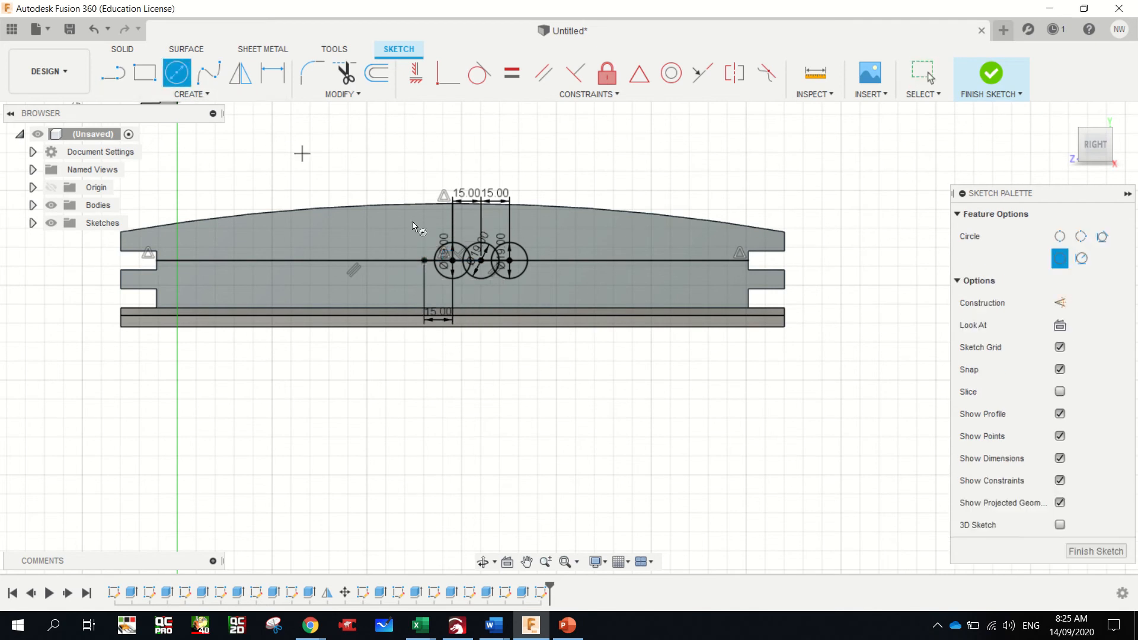
{"action": "left_click", "coordinate": [424, 261]}
{"action": "type", "text": "1"}
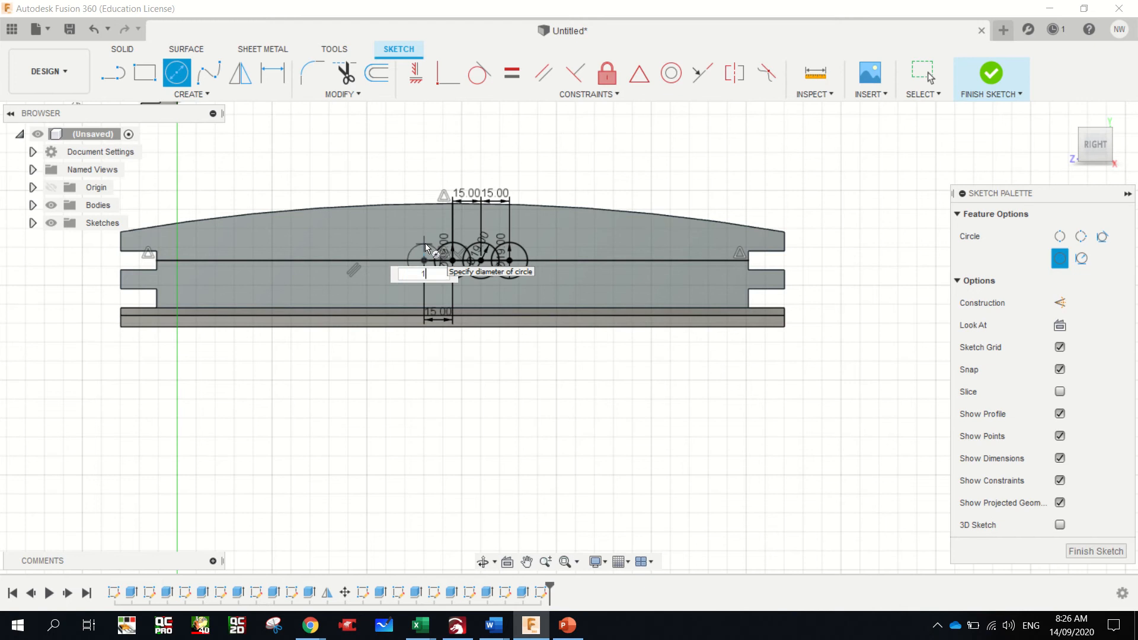
{"action": "type", "text": "9"}
{"action": "key", "text": "Return"}
{"action": "key", "text": "Escape"}
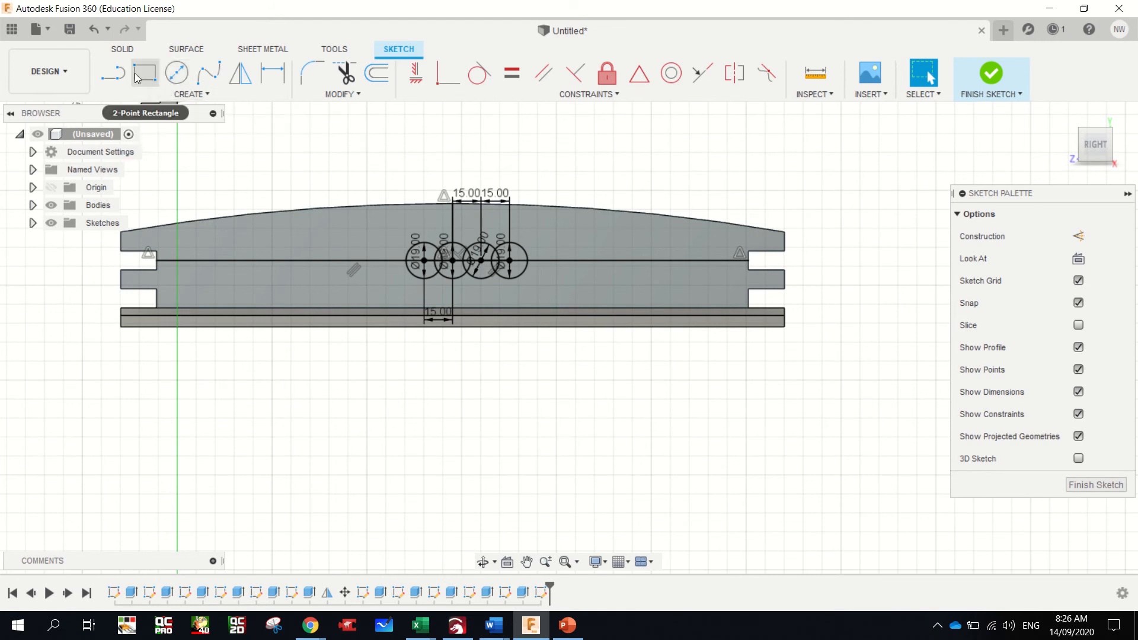
- Draw another 15 mm horizontal line to the left from the centre of the leftmost circle
{"action": "left_click", "coordinate": [113, 72]}
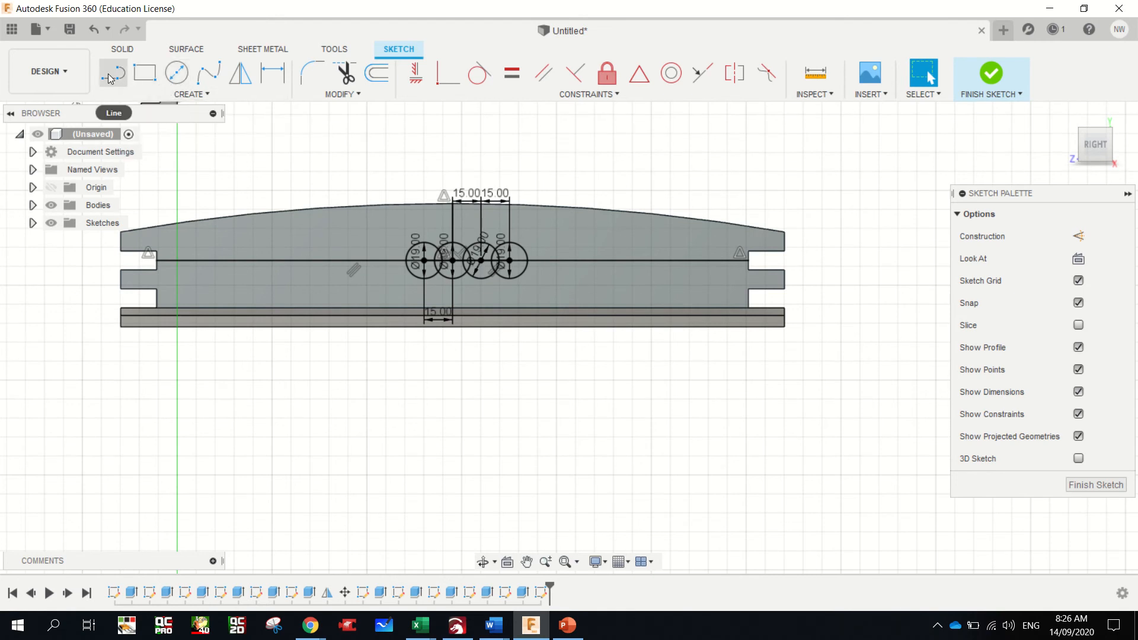
{"action": "left_click", "coordinate": [424, 260]}
{"action": "type", "text": "15"}
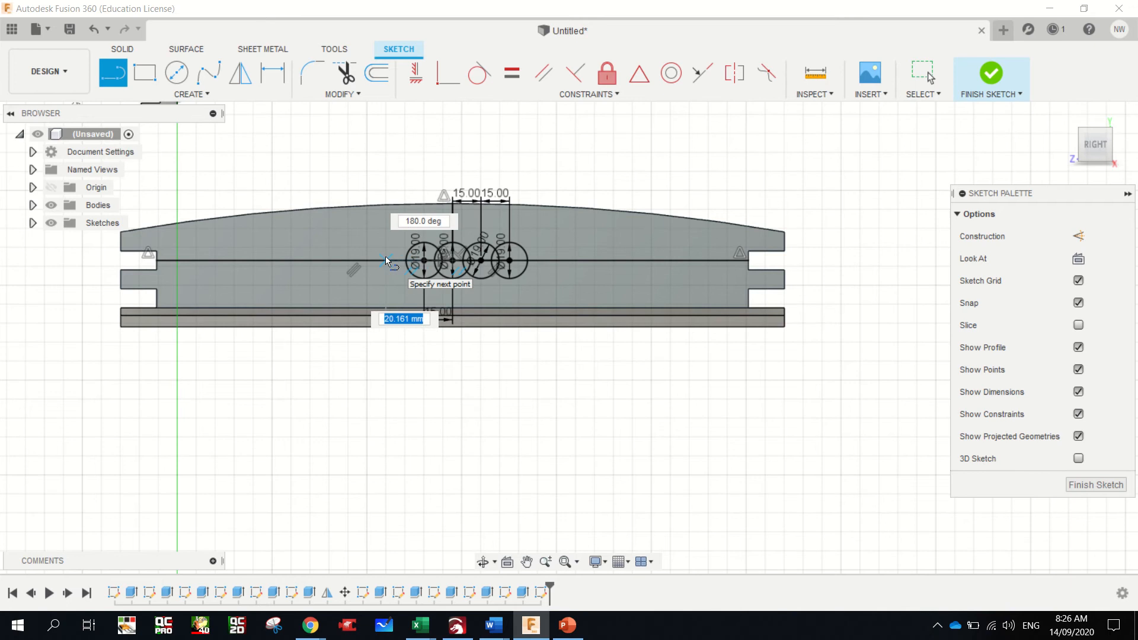
{"action": "key", "text": "Return"}
{"action": "key", "text": "Escape"}
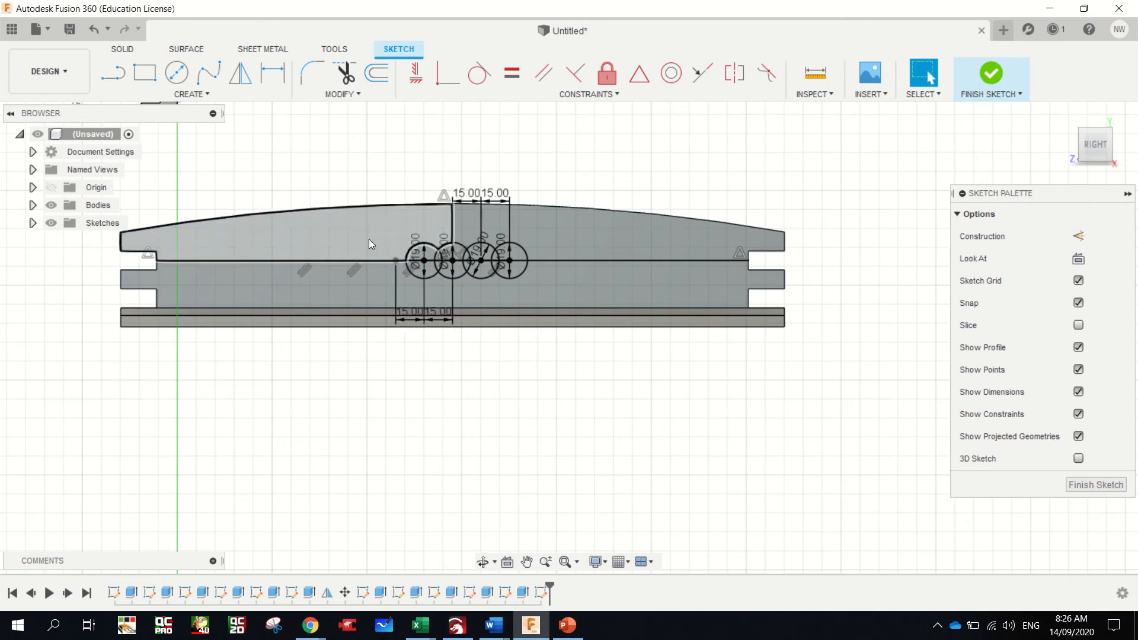
- Draw a 19 mm diameter circle at the left end of the outermost 15 mm line to complete the row of five
{"action": "key", "text": "c"}
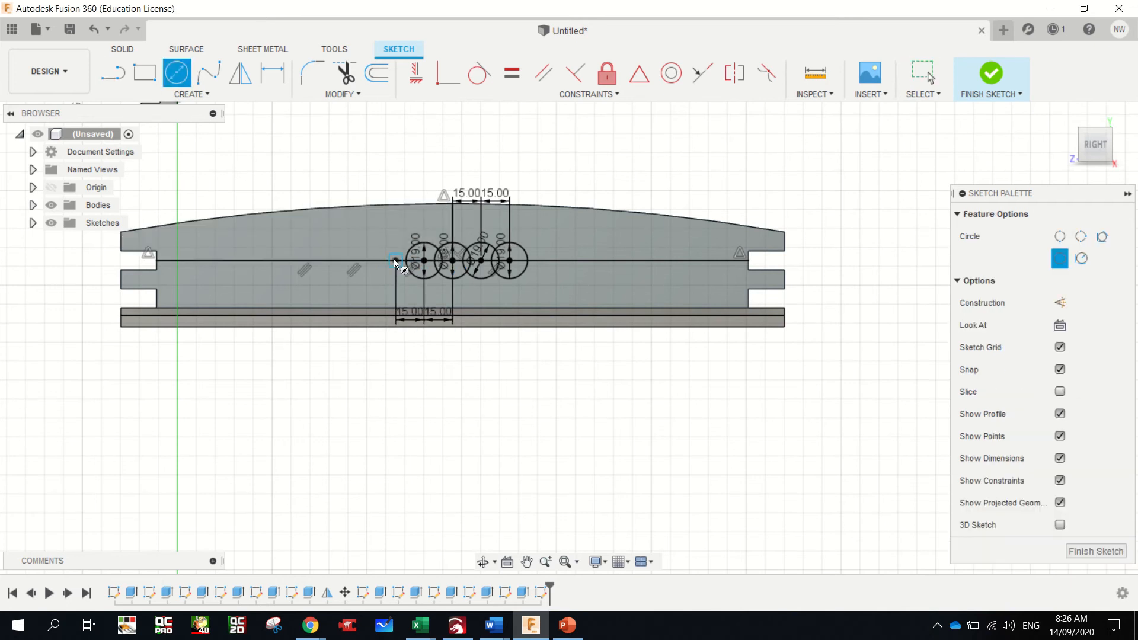
{"action": "left_click", "coordinate": [395, 260]}
{"action": "type", "text": "19"}
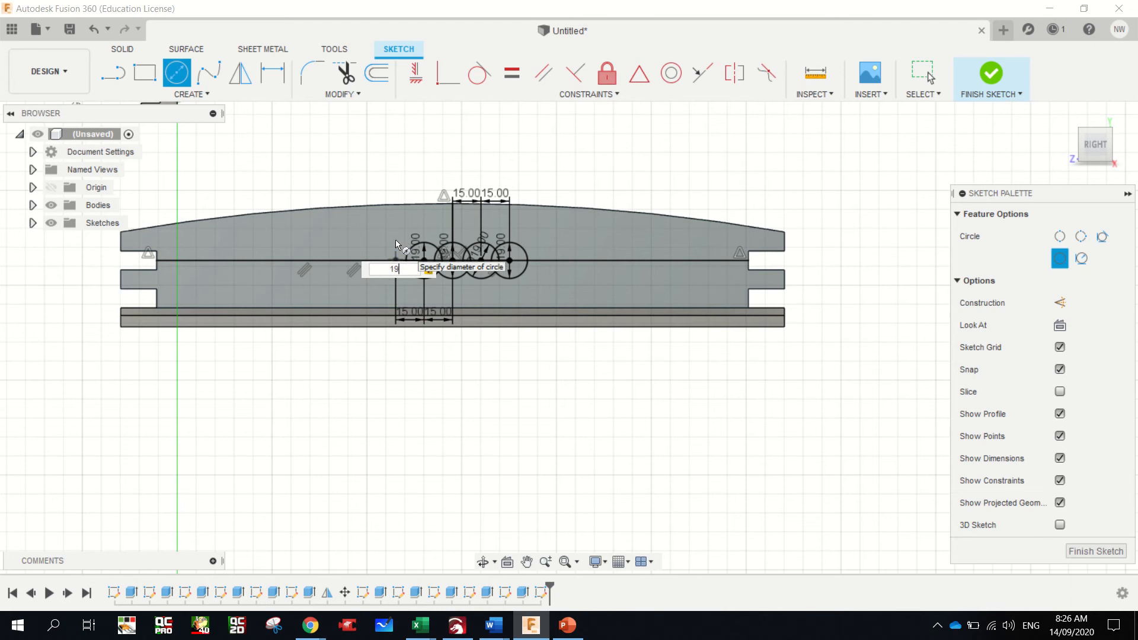
{"action": "key", "text": "Return"}
{"action": "key", "text": "Escape"}
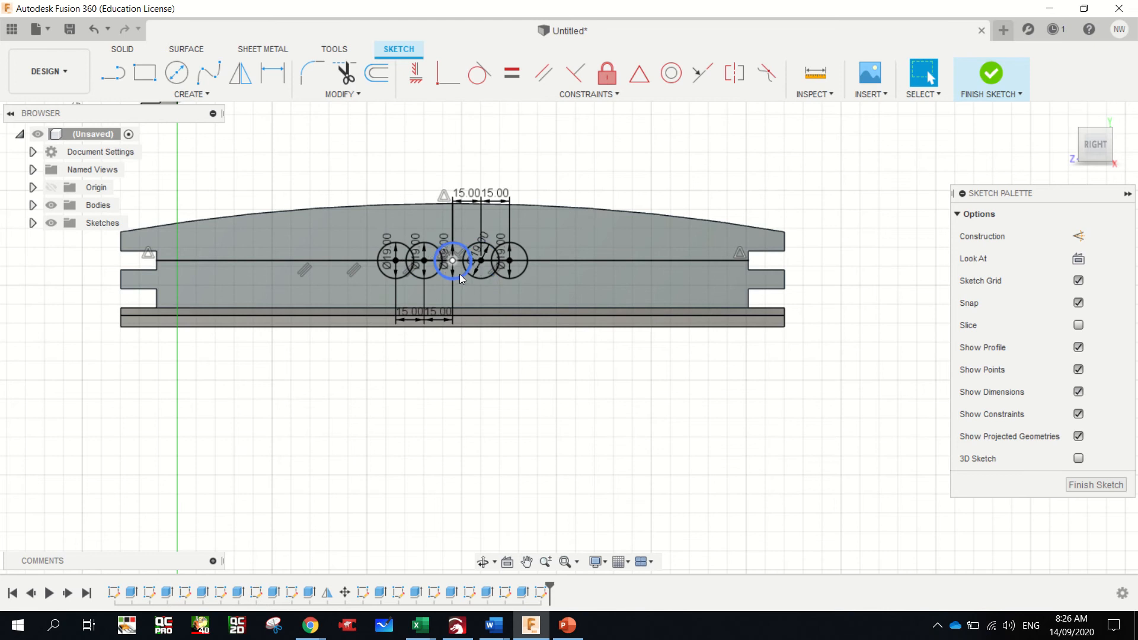
- Delete the long horizontal guide line running between the end piece's upper notches
{"action": "left_click", "coordinate": [553, 263]}
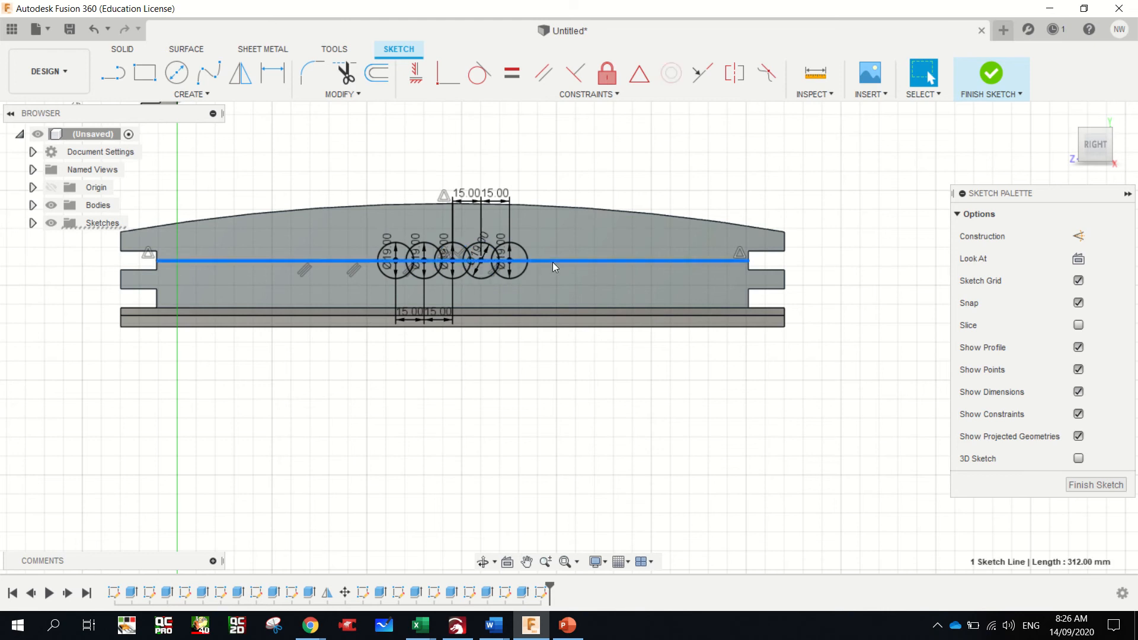
{"action": "key", "text": "Delete"}
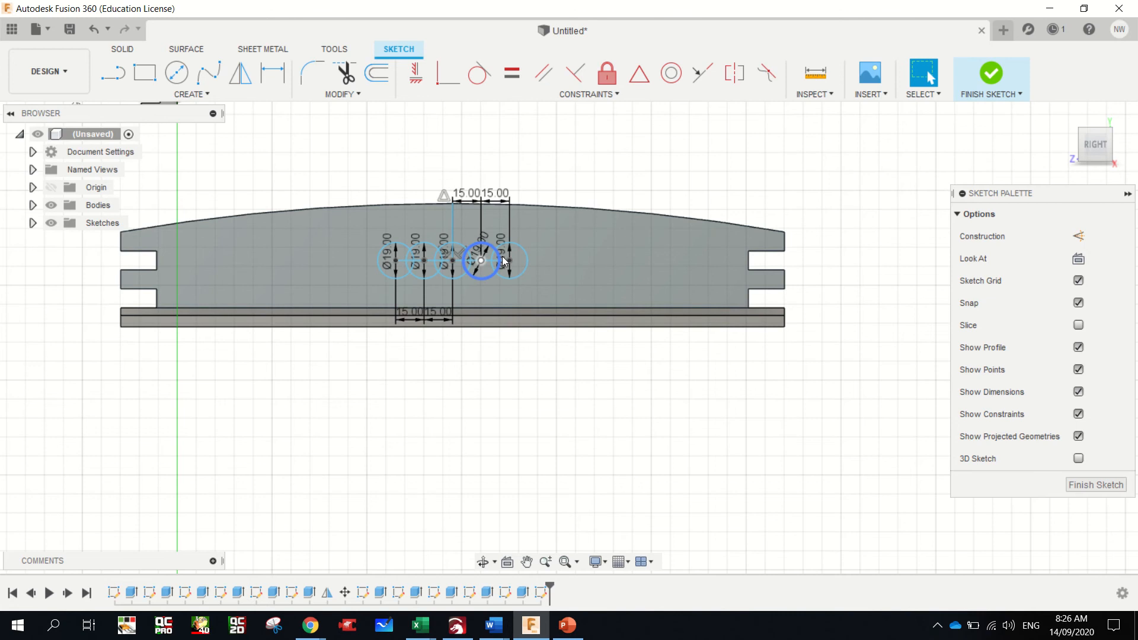
- Trim the overlapping arcs and the connecting line between the two rightmost circles of the handle outline
{"action": "key", "text": "t"}
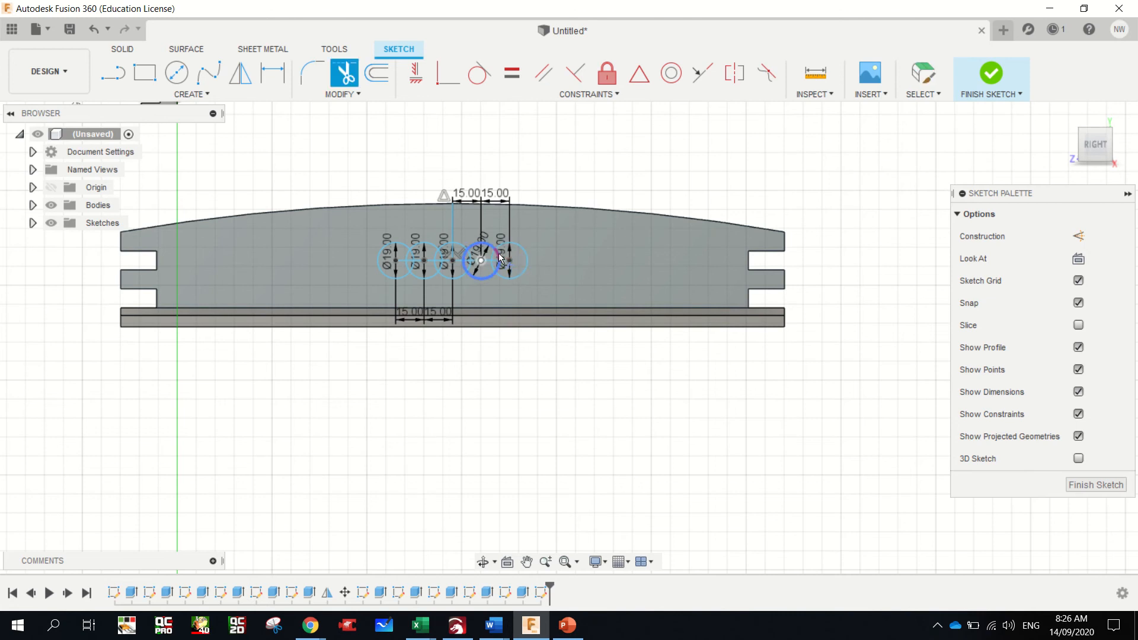
{"action": "left_click", "coordinate": [501, 267]}
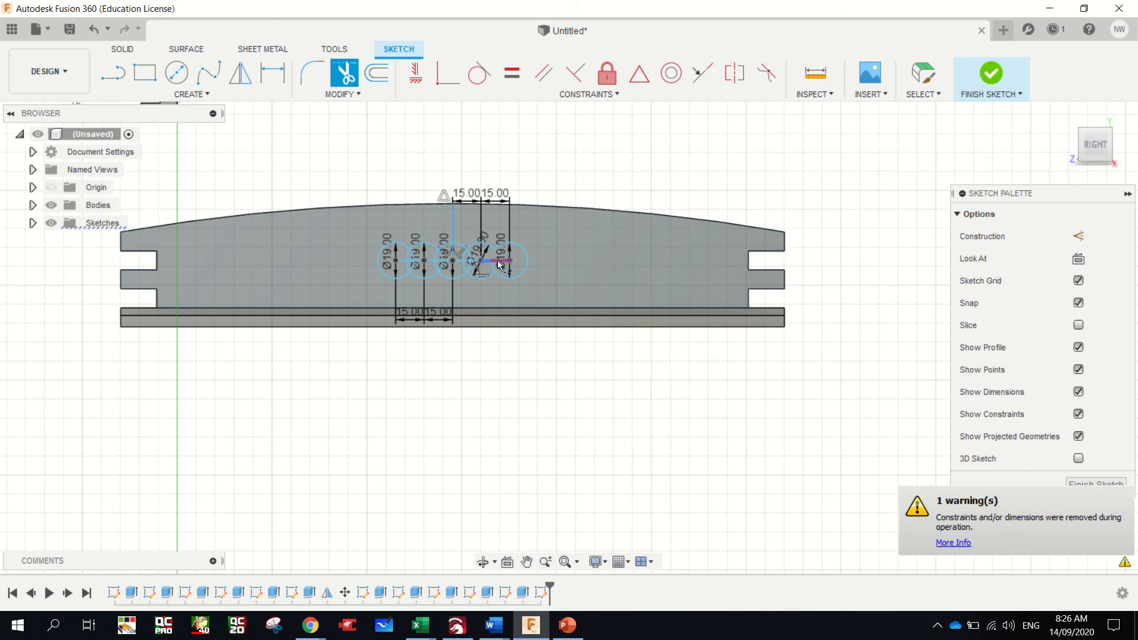
{"action": "left_click", "coordinate": [497, 260]}
{"action": "scroll", "coordinate": [485, 267], "scroll_direction": "down", "scroll_amount": 3}
{"action": "scroll", "coordinate": [486, 268], "scroll_direction": "up", "scroll_amount": 4}
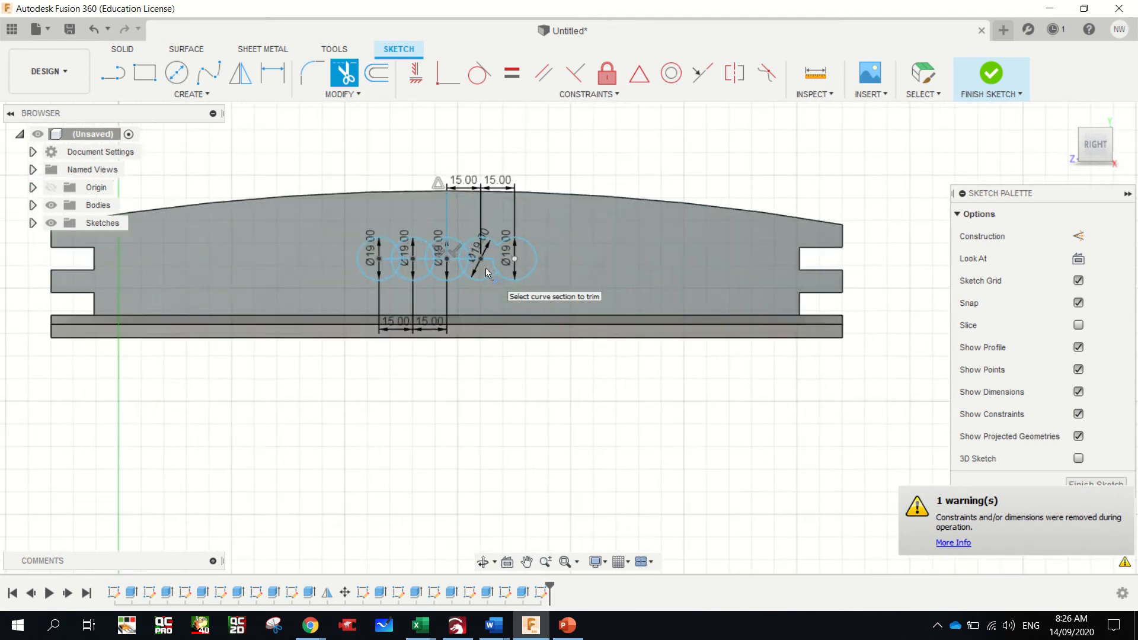
{"action": "scroll", "coordinate": [485, 267], "scroll_direction": "up", "scroll_amount": 3}
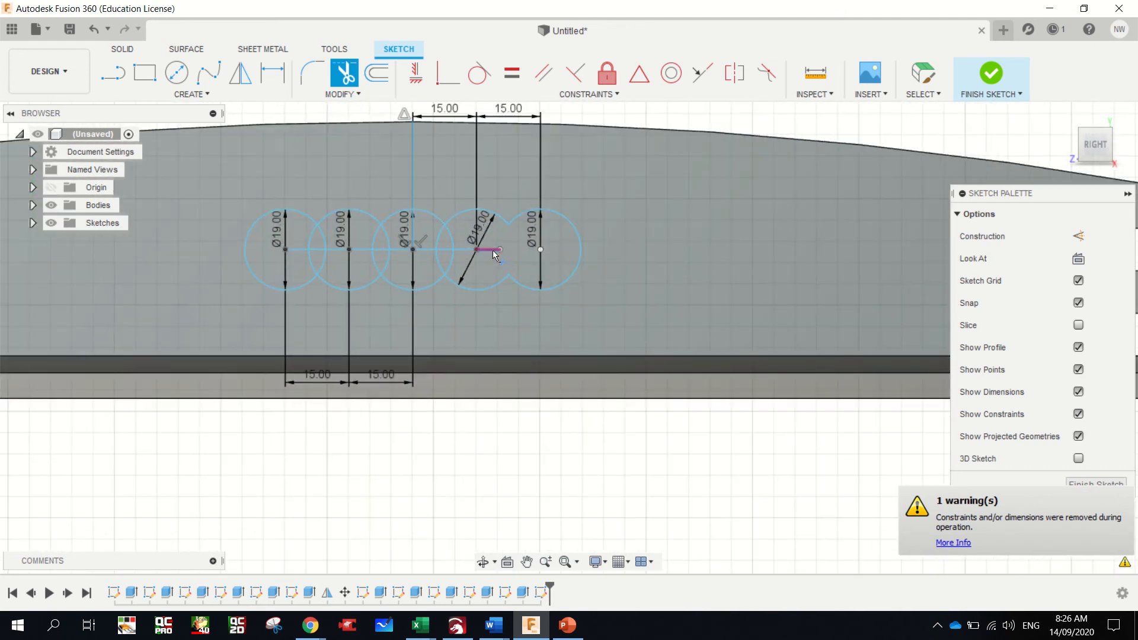
{"action": "left_click", "coordinate": [493, 253]}
- Trim the overlapping arcs and the connecting line between the middle circle and its right neighbour
{"action": "left_click", "coordinate": [461, 245]}
{"action": "left_click", "coordinate": [454, 243]}
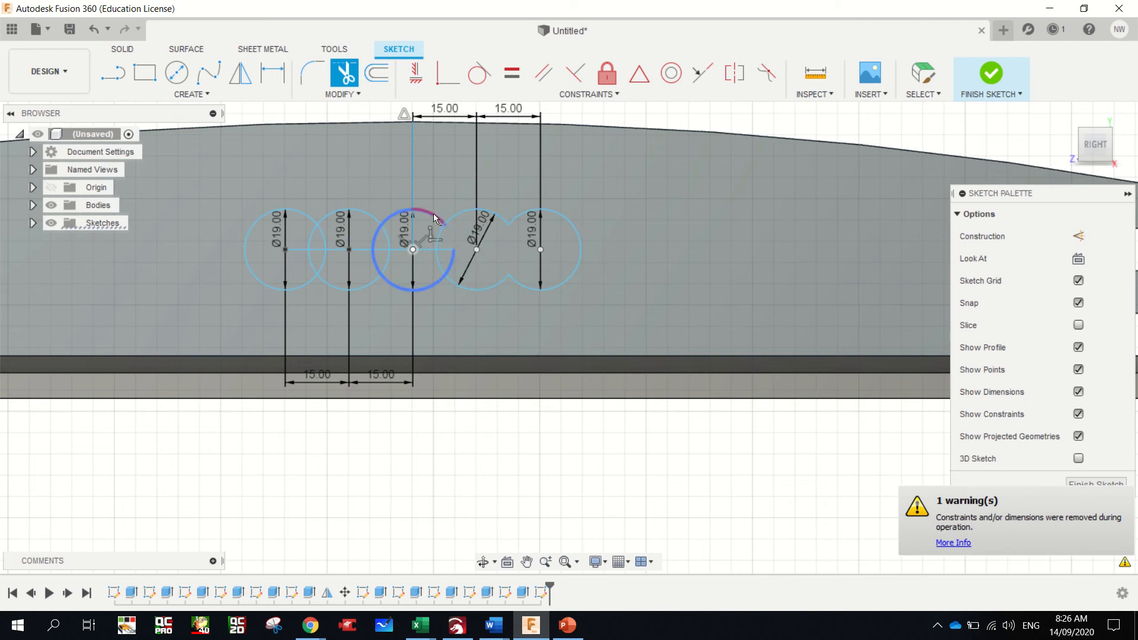
{"action": "left_click", "coordinate": [440, 237]}
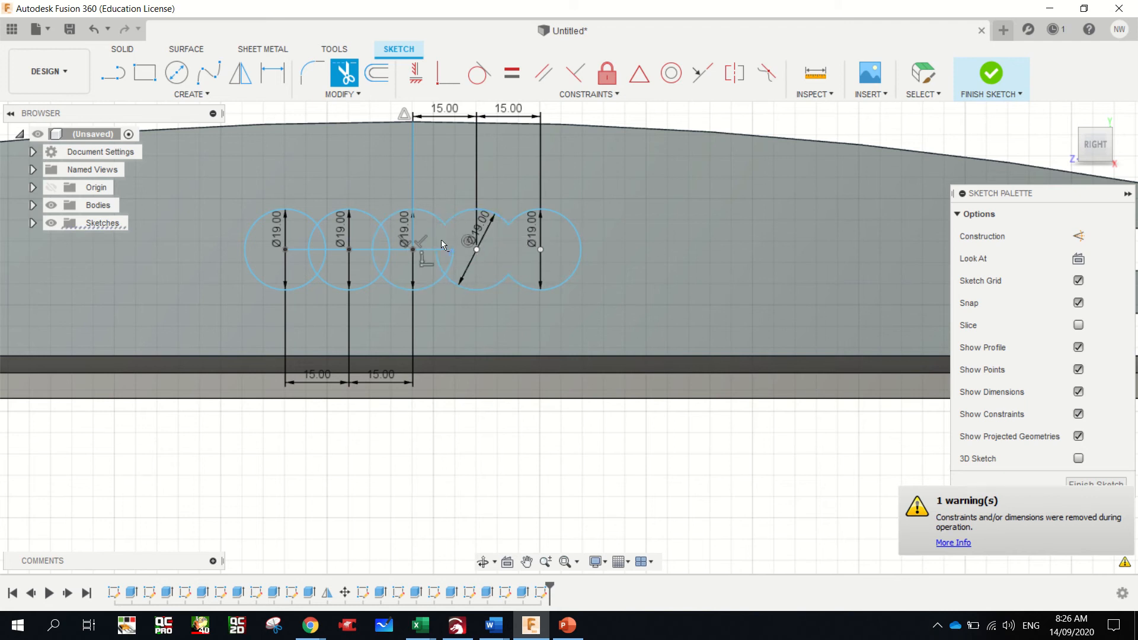
{"action": "left_click", "coordinate": [444, 251]}
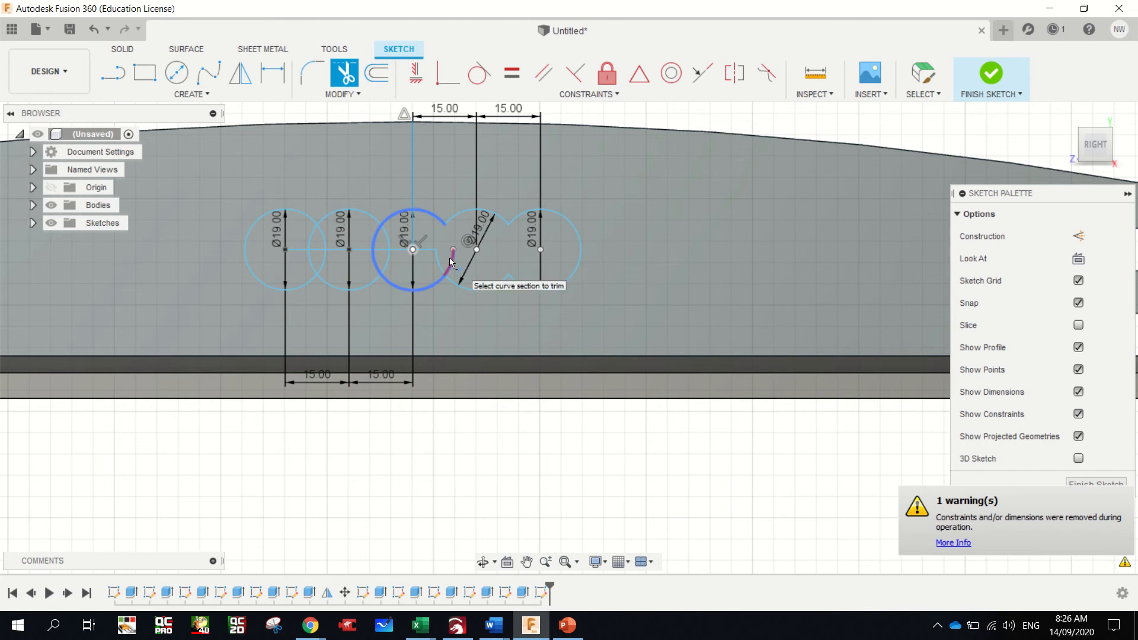
{"action": "left_click", "coordinate": [437, 261]}
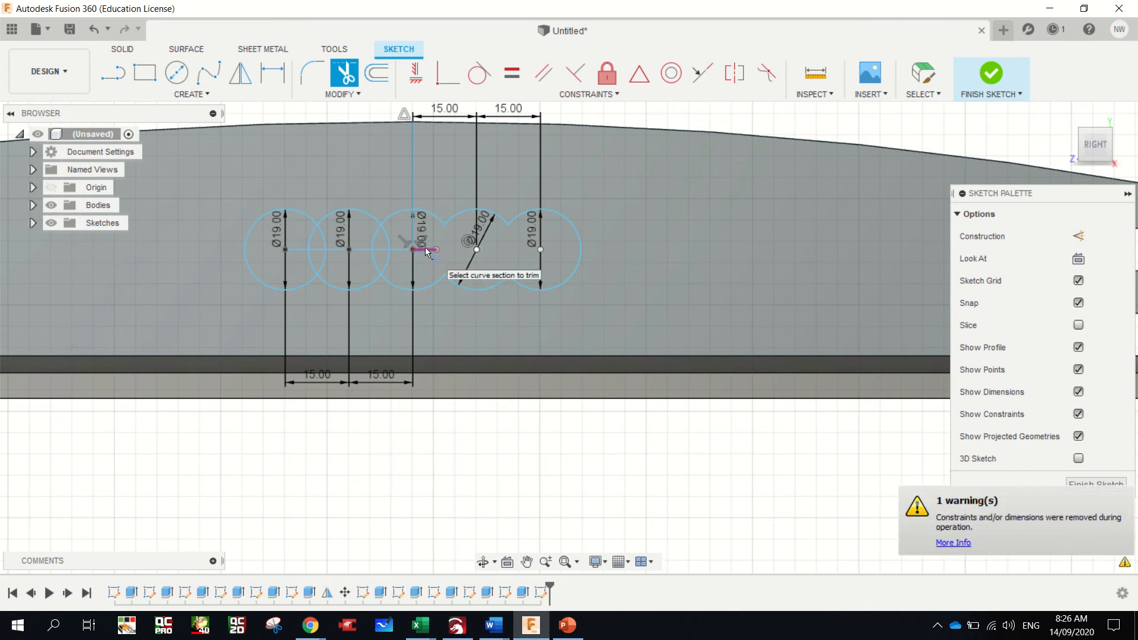
{"action": "left_click", "coordinate": [413, 242]}
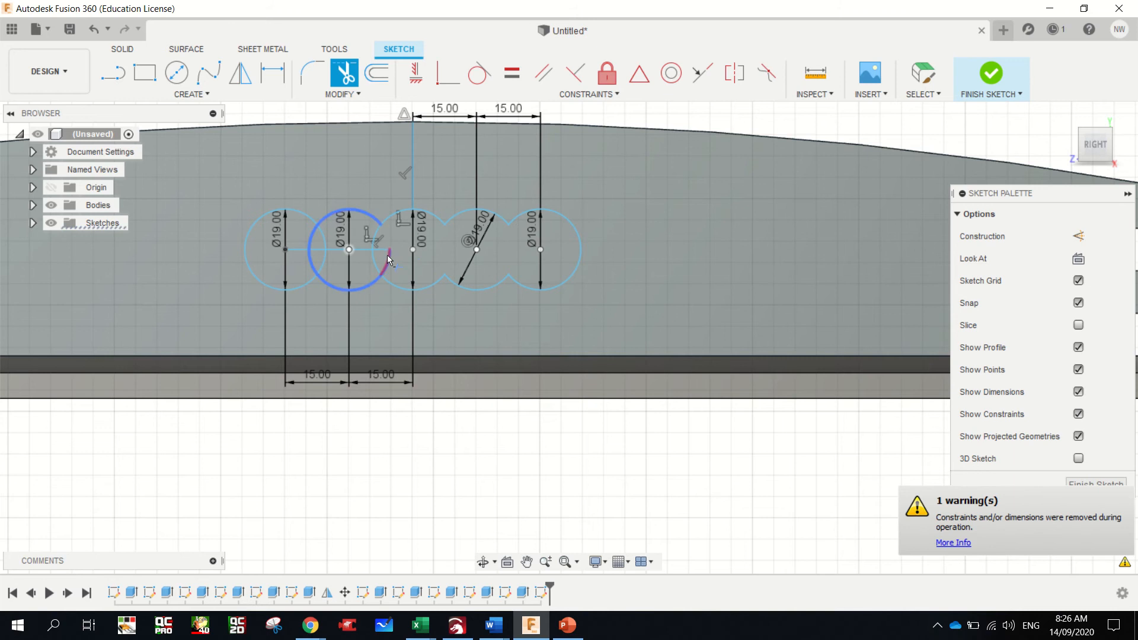
- Trim the overlapping arcs and the connecting line between the middle circle and its left neighbour
{"action": "left_click", "coordinate": [385, 239]}
{"action": "left_click", "coordinate": [378, 238]}
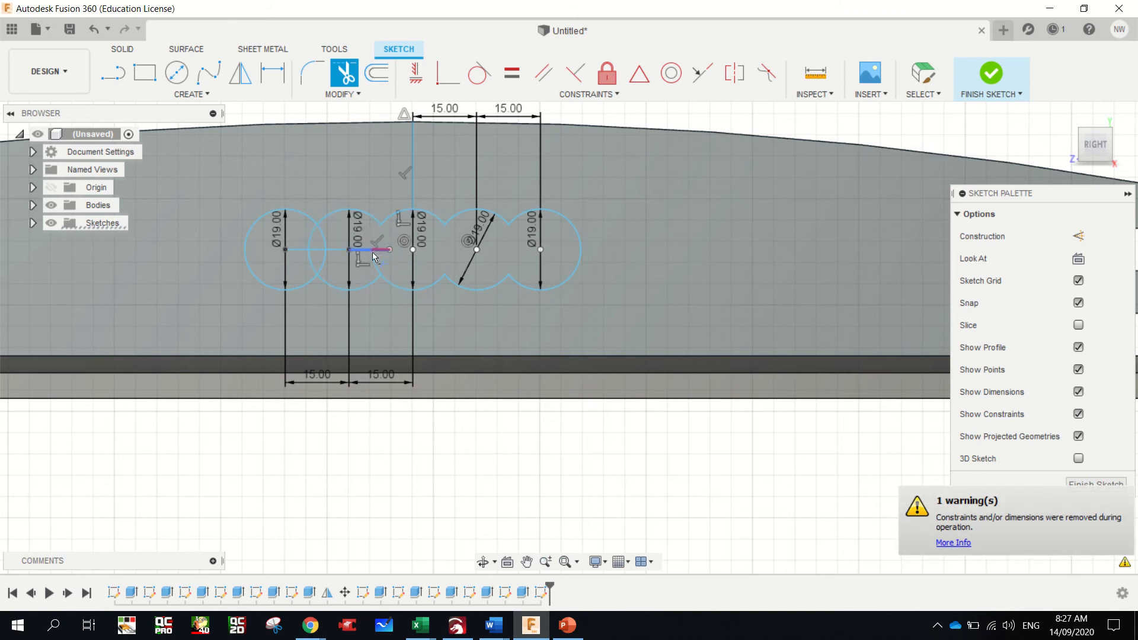
{"action": "left_click", "coordinate": [379, 251]}
- Trim the overlapping arcs and the connecting line between the two leftmost circles, leaving one scalloped handle outline
{"action": "left_click", "coordinate": [342, 250]}
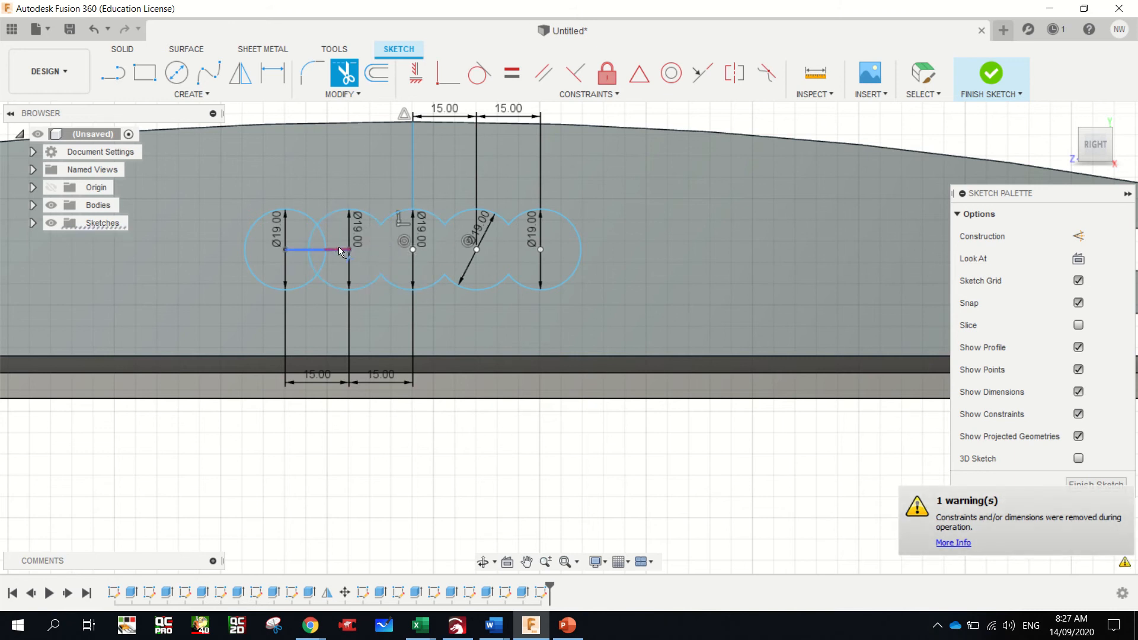
{"action": "left_click", "coordinate": [326, 243]}
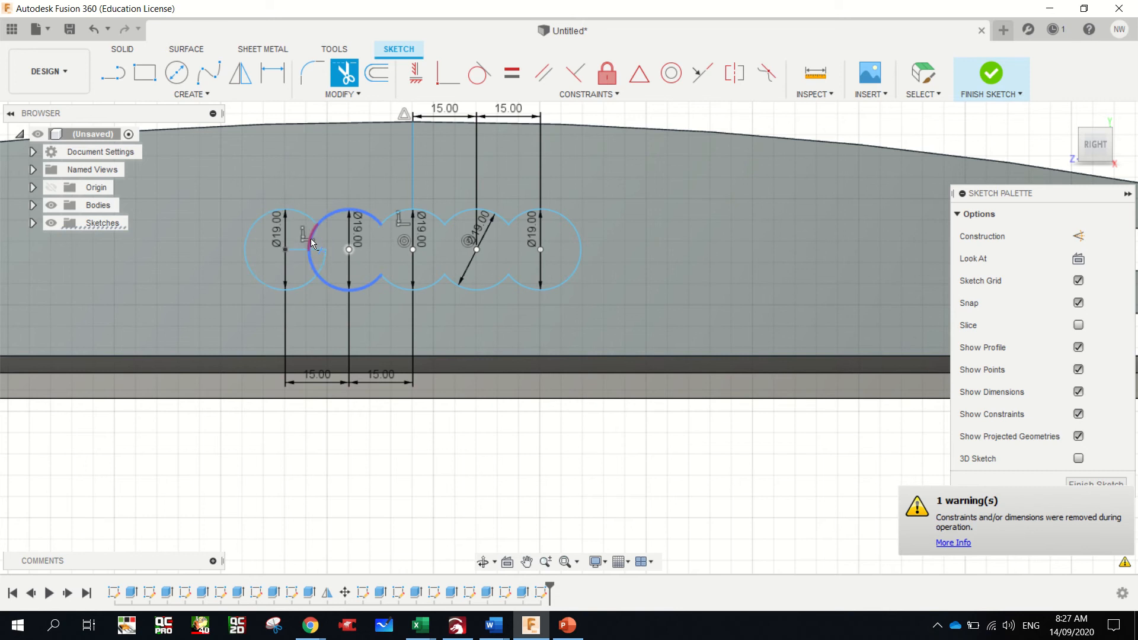
{"action": "left_click", "coordinate": [313, 242]}
{"action": "left_click", "coordinate": [318, 251]}
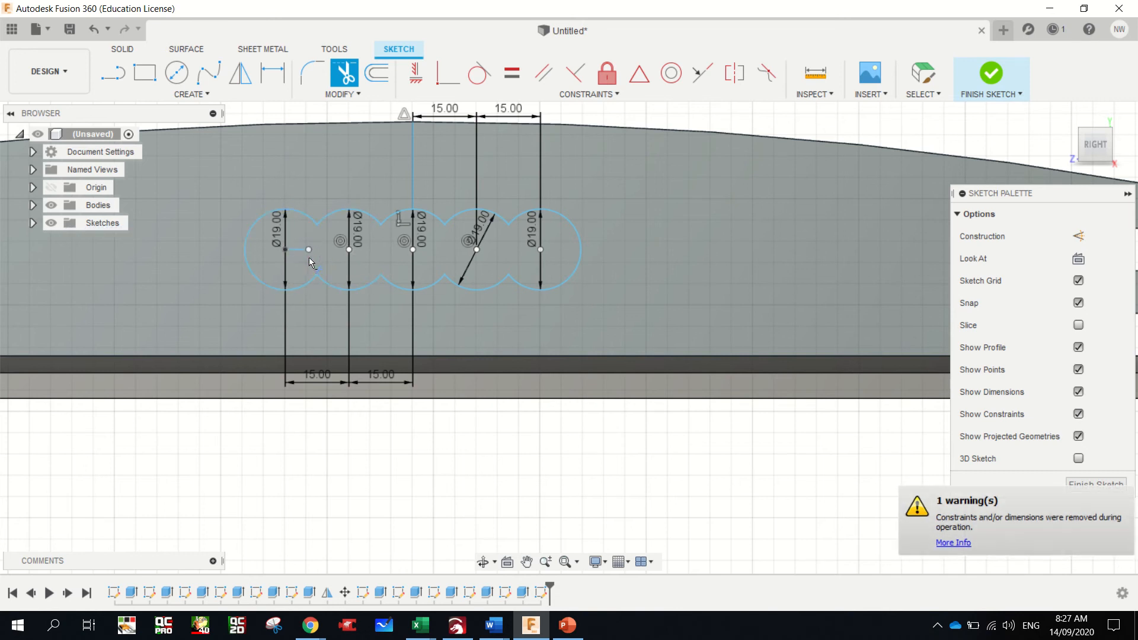
{"action": "left_click", "coordinate": [300, 249]}
{"action": "key", "text": "Escape"}
- Extrude the scalloped handle profile as a cut through the full thickness of the arched end piece
{"action": "left_click", "coordinate": [328, 254]}
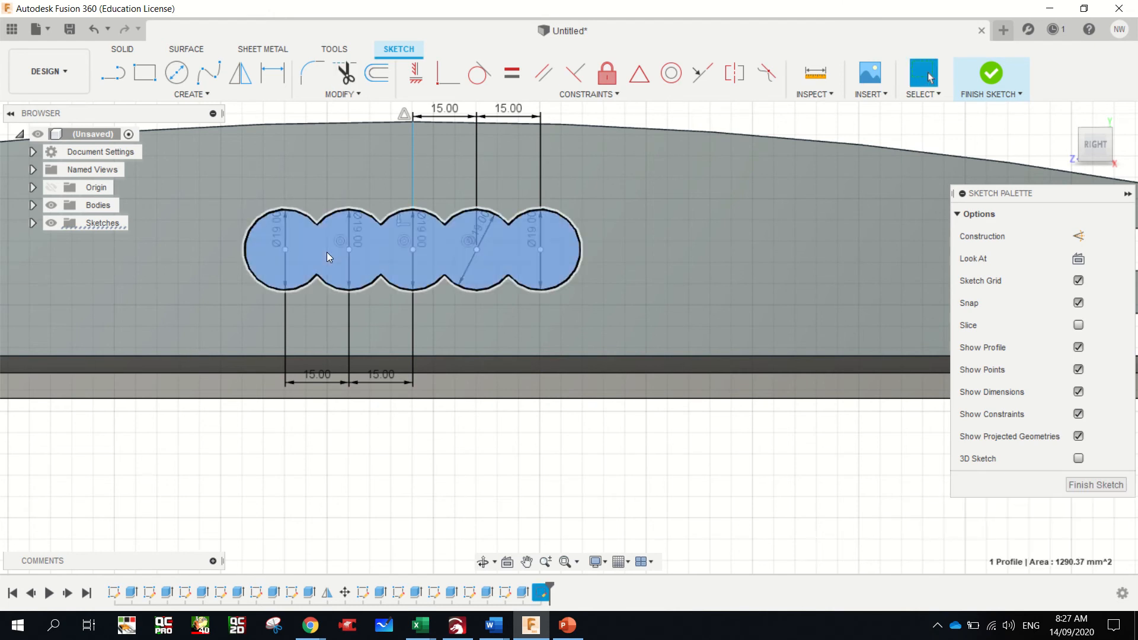
{"action": "key", "text": "e"}
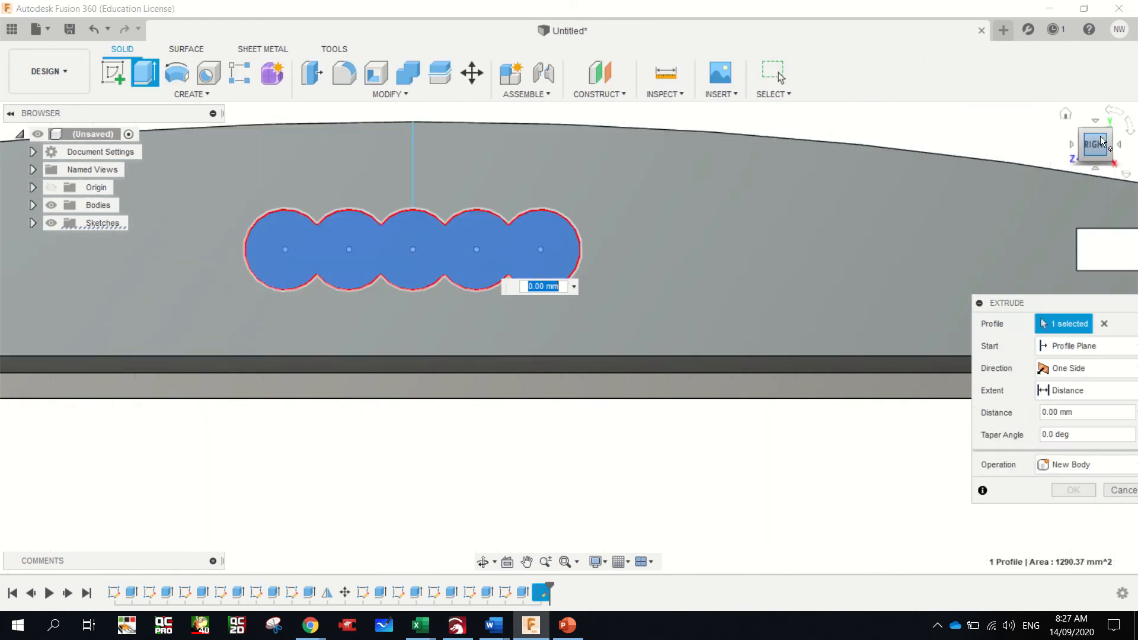
{"action": "mouse_move", "coordinate": [1109, 129]}
{"action": "left_mouse_down"}
{"action": "mouse_move", "coordinate": [1091, 145]}
{"action": "mouse_move", "coordinate": [1096, 139]}
{"action": "left_mouse_up"}
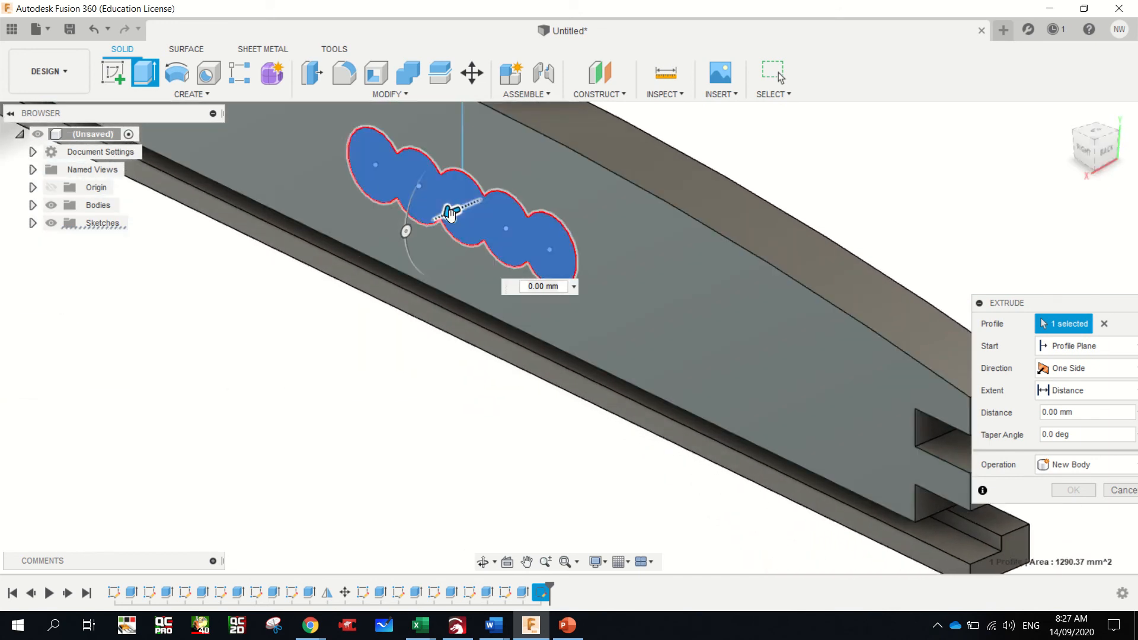
{"action": "left_click_drag", "start_coordinate": [451, 212], "coordinate": [589, 187]}
{"action": "key", "text": "Return"}
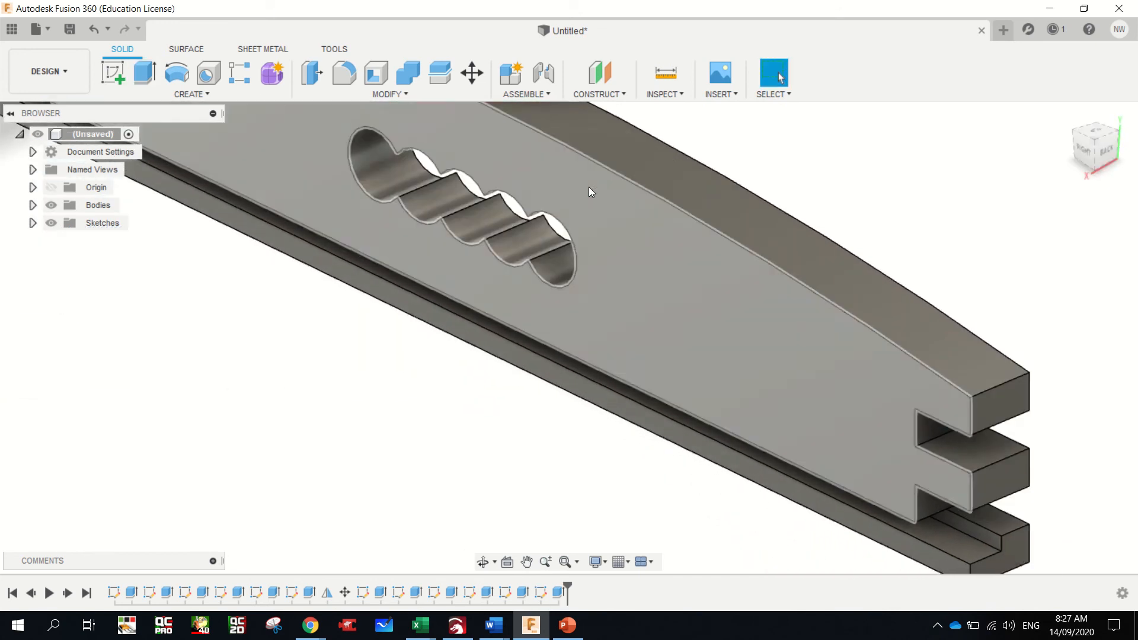
- Fillet the four sharp upper edges between the scallops of the handle hole with a 1 mm radius
{"action": "scroll", "coordinate": [589, 186], "scroll_direction": "down", "scroll_amount": 5}
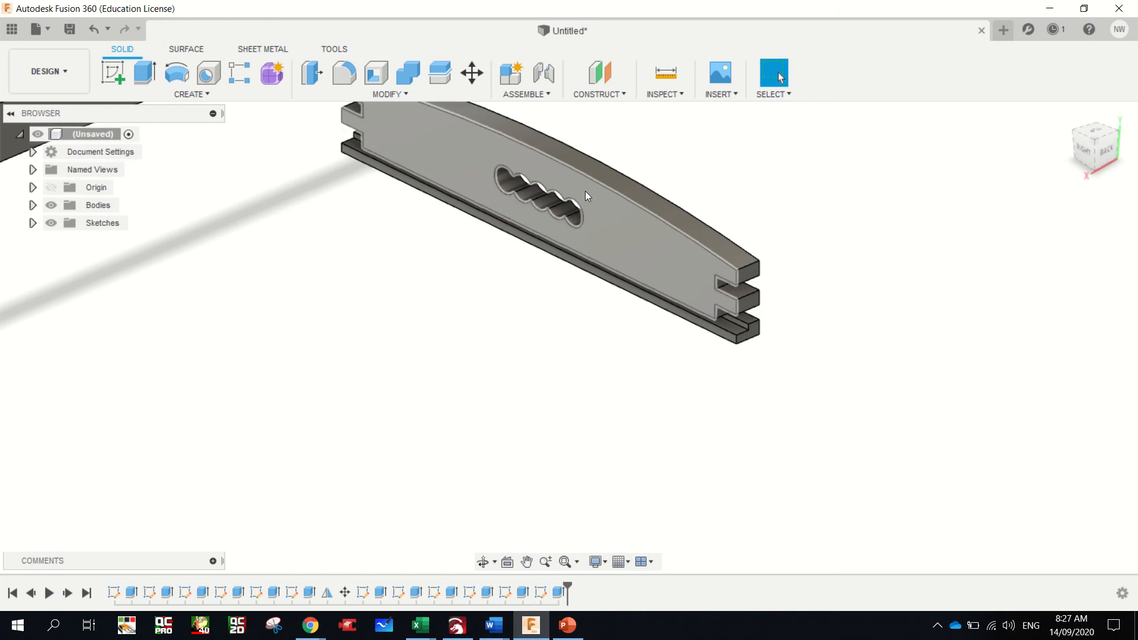
{"action": "left_click", "coordinate": [1097, 141]}
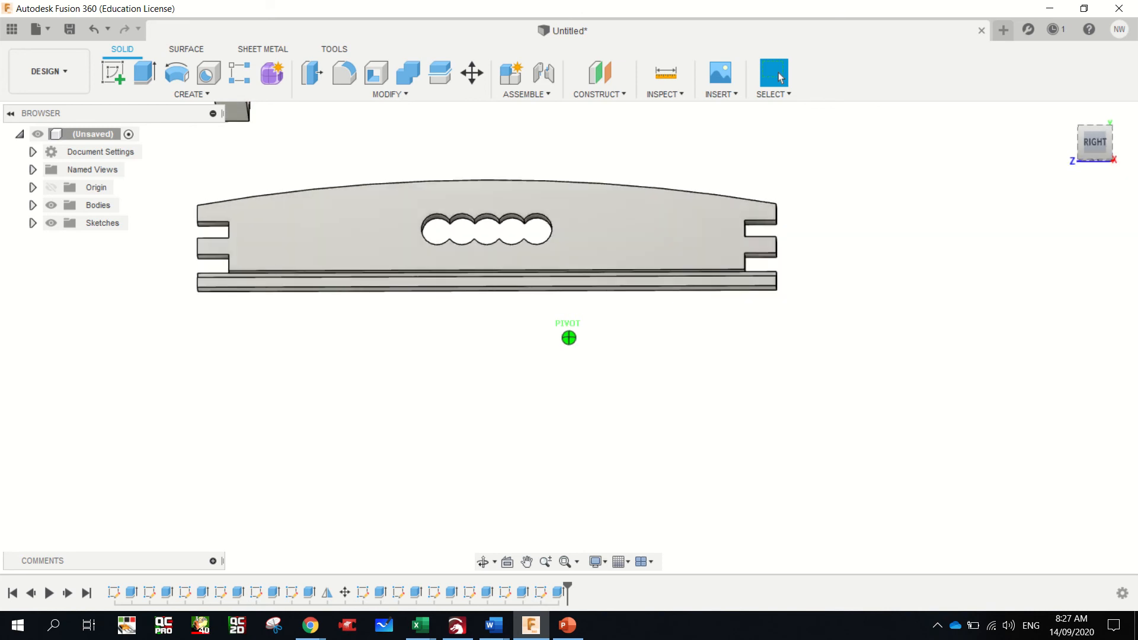
{"action": "scroll", "coordinate": [474, 229], "scroll_direction": "up", "scroll_amount": 5}
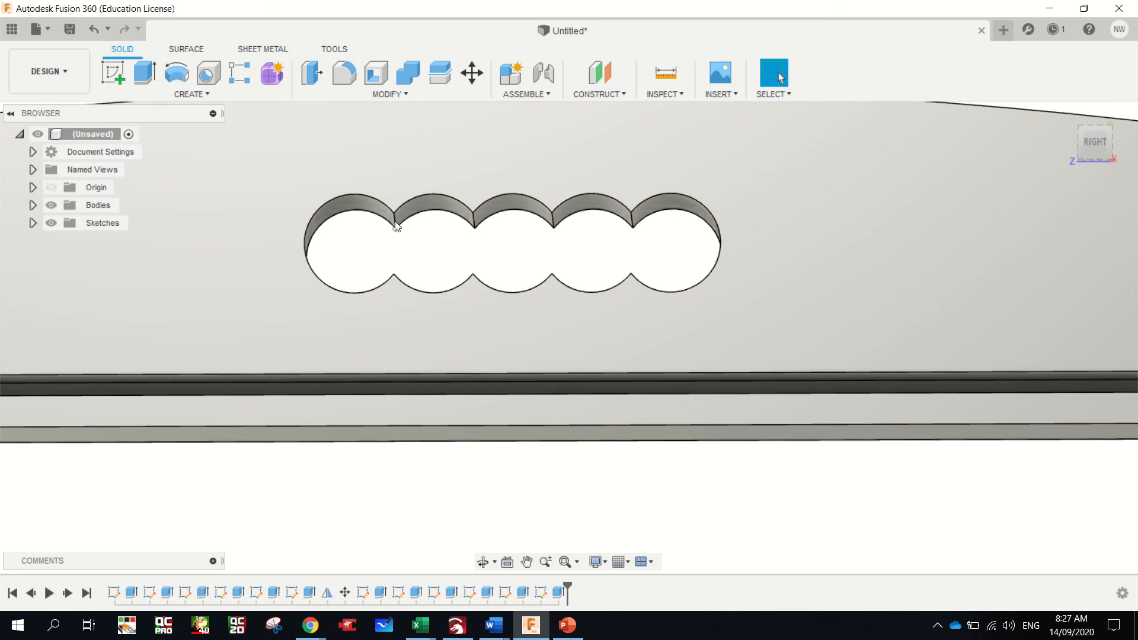
{"action": "scroll", "coordinate": [395, 226], "scroll_direction": "down", "scroll_amount": 2}
{"action": "scroll", "coordinate": [397, 224], "scroll_direction": "up", "scroll_amount": 4}
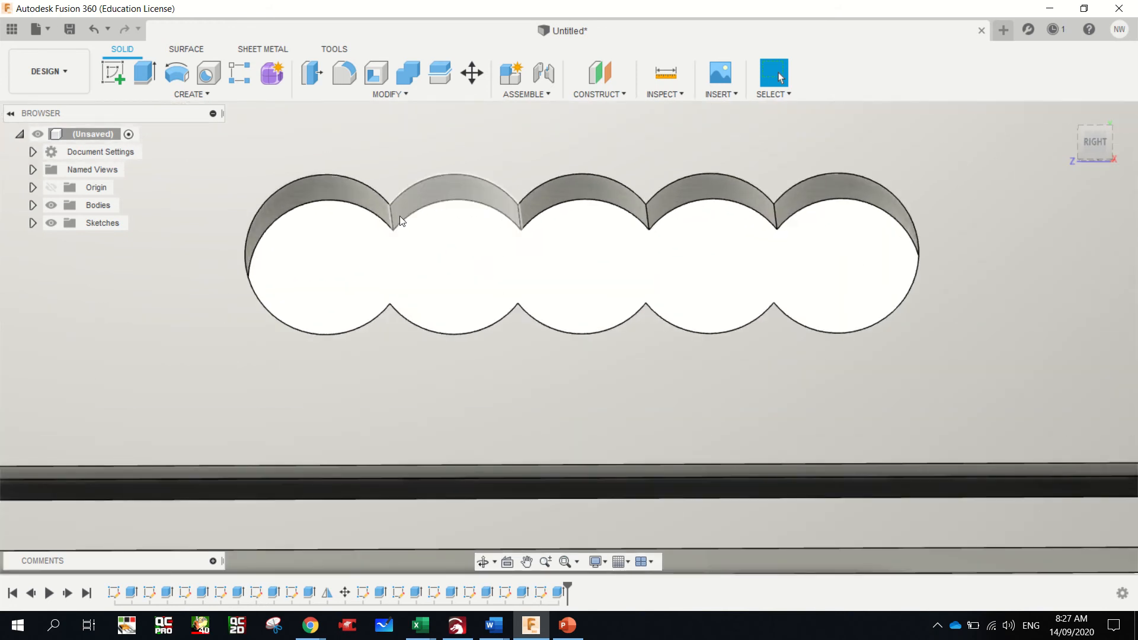
{"action": "left_click", "coordinate": [393, 217]}
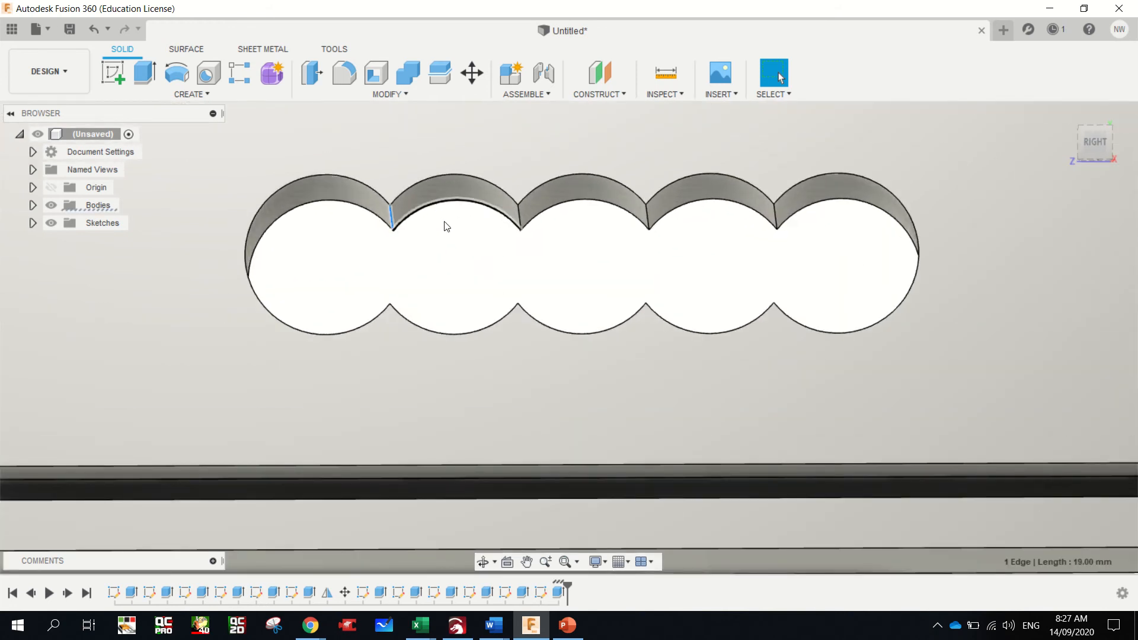
{"action": "left_click", "coordinate": [520, 218], "text": "ctrl"}
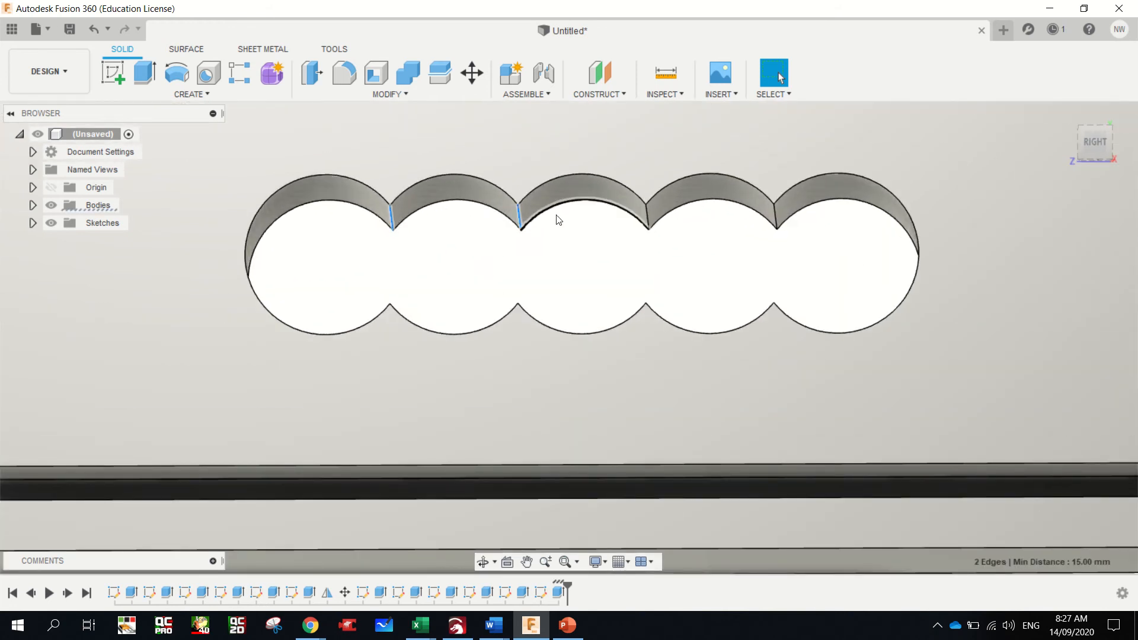
{"action": "left_click", "coordinate": [647, 218], "text": "ctrl"}
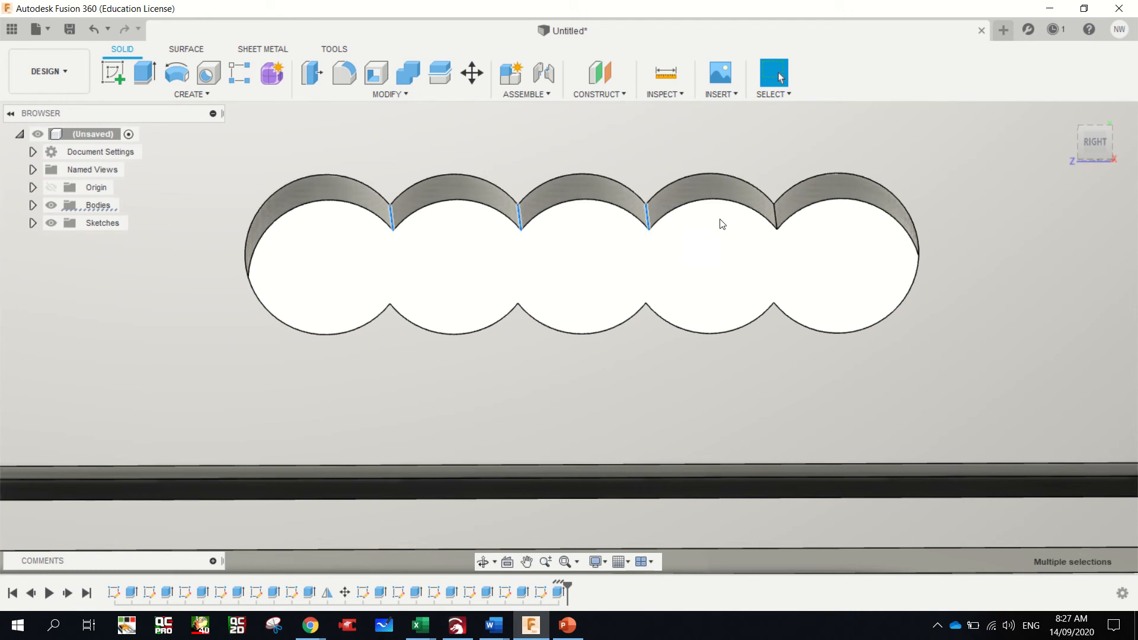
{"action": "left_click", "coordinate": [775, 220], "text": "ctrl"}
{"action": "key", "text": "f"}
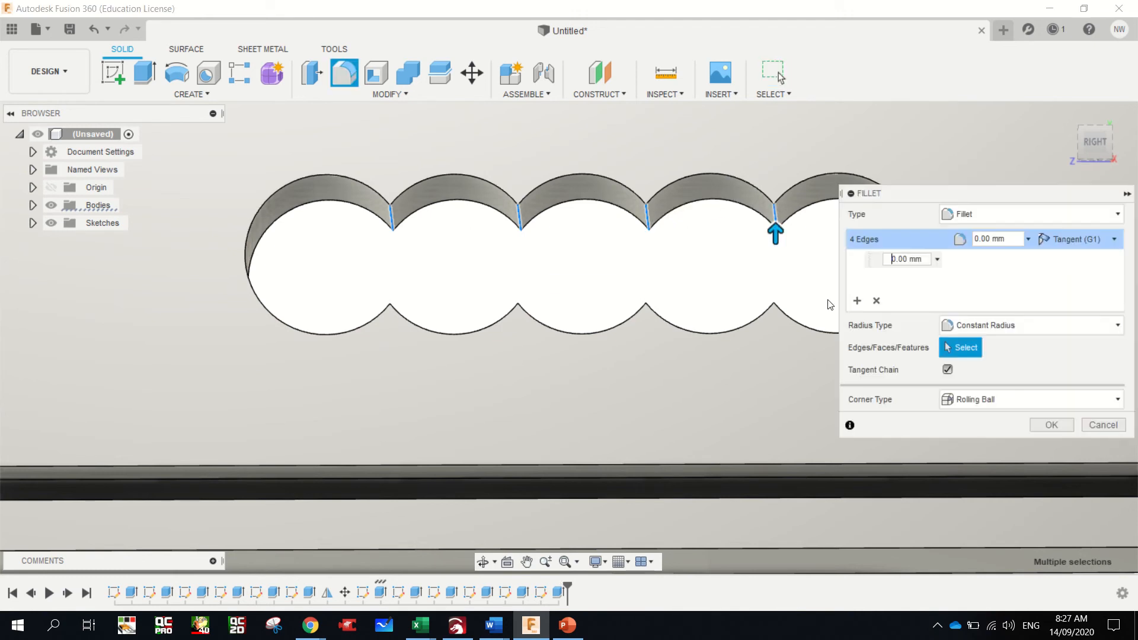
{"action": "left_click_drag", "start_coordinate": [776, 233], "coordinate": [781, 231]}
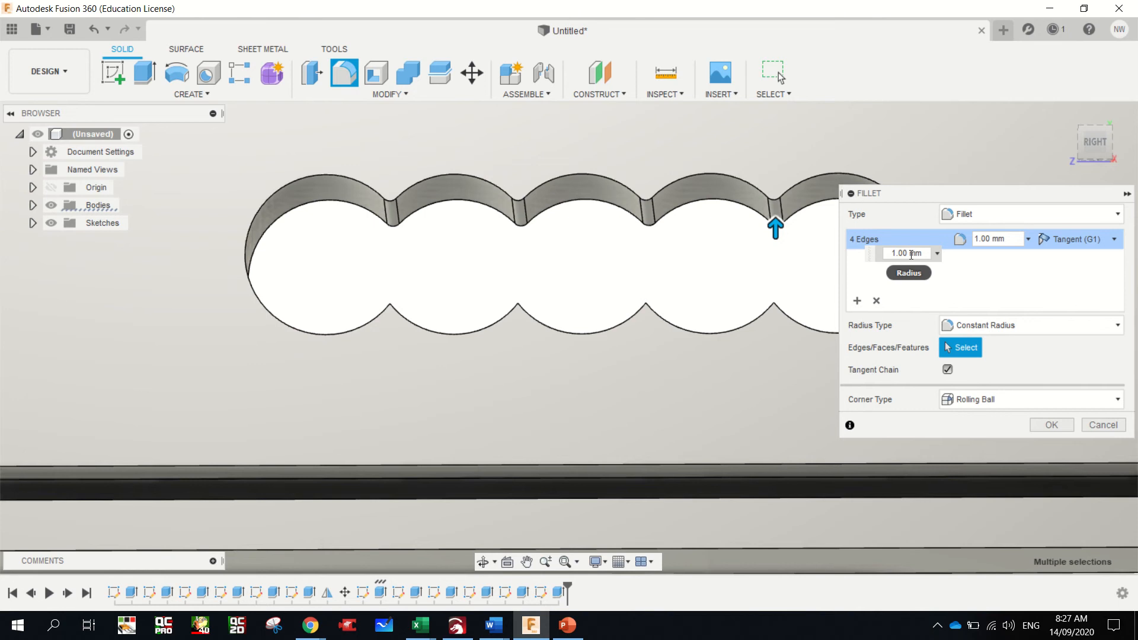
{"action": "left_click", "coordinate": [1040, 425]}
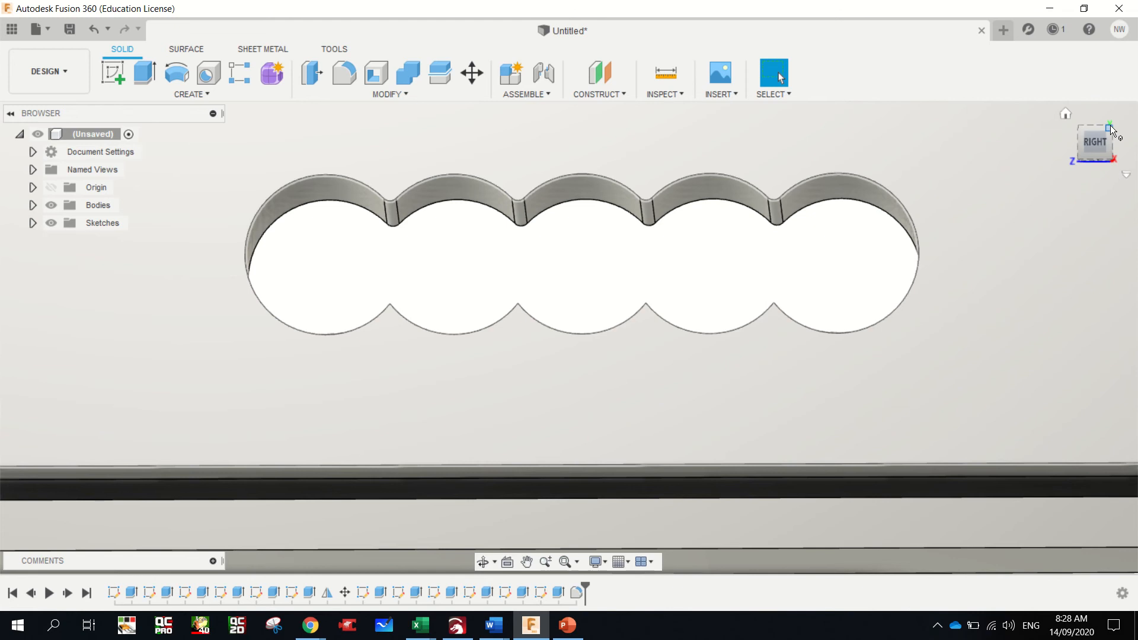
- Fillet the four sharp lower edges between the scallops of the handle hole with a 1 mm radius
{"action": "left_click_drag", "start_coordinate": [1110, 130], "coordinate": [1117, 152]}
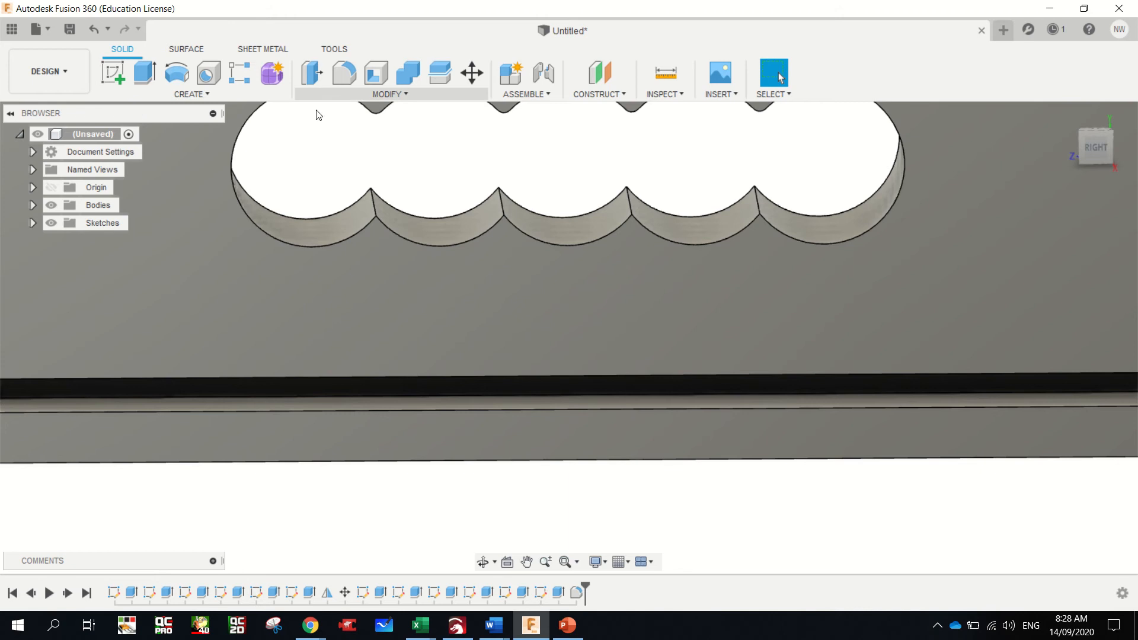
{"action": "left_click", "coordinate": [375, 204]}
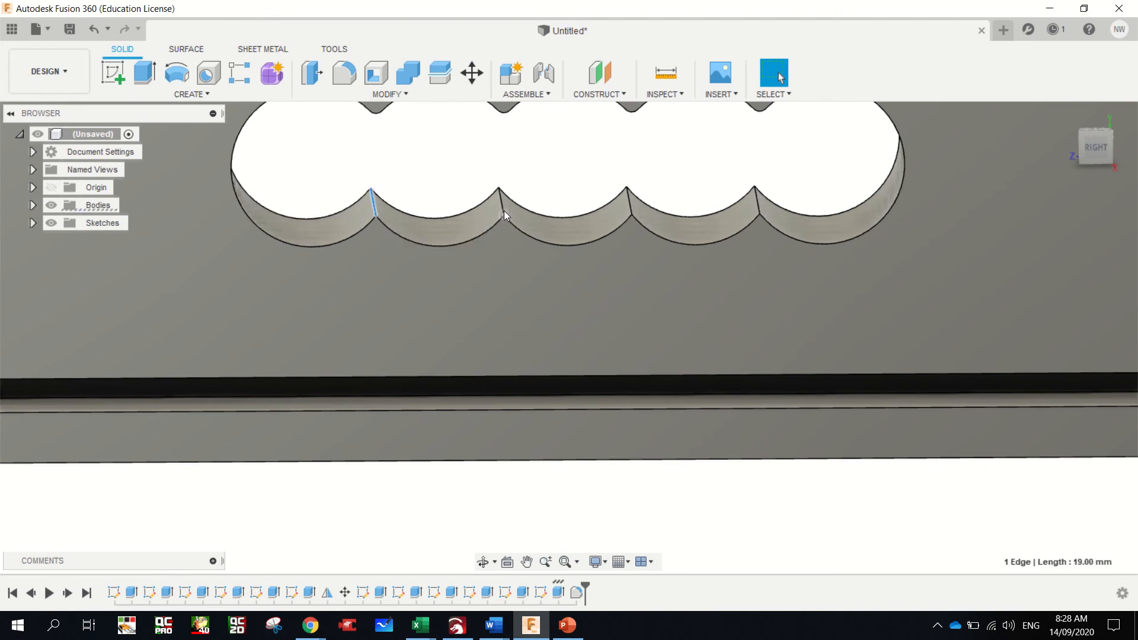
{"action": "left_click", "coordinate": [503, 205]}
{"action": "left_click", "coordinate": [374, 208], "text": "ctrl"}
{"action": "left_click", "coordinate": [375, 207], "text": "ctrl"}
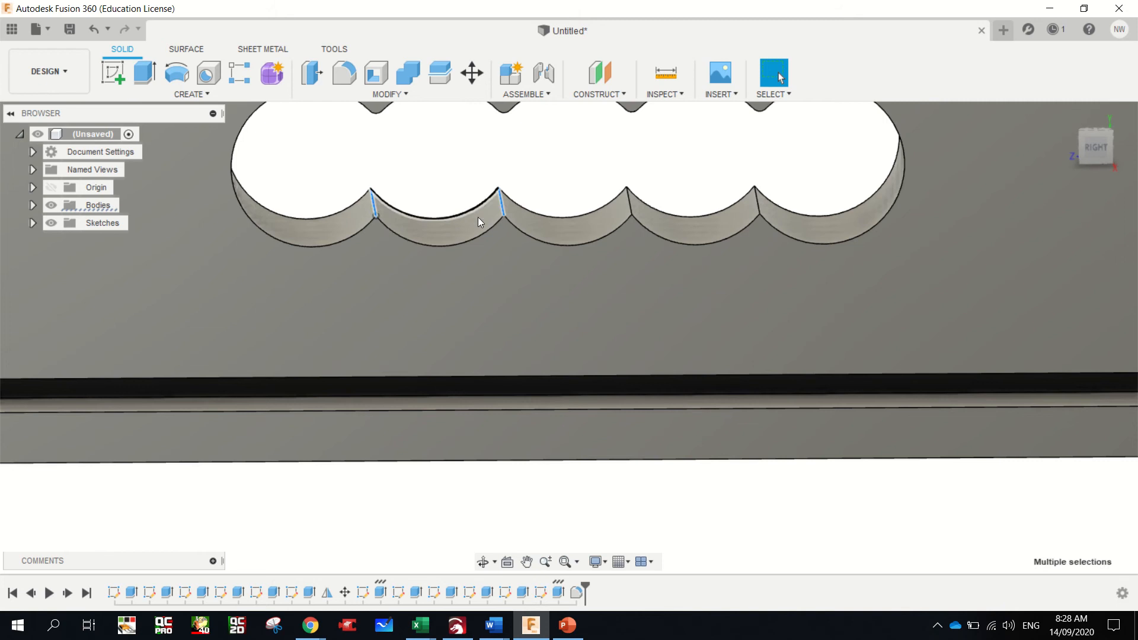
{"action": "left_click", "coordinate": [629, 204], "text": "ctrl"}
{"action": "left_click", "coordinate": [758, 203], "text": "ctrl"}
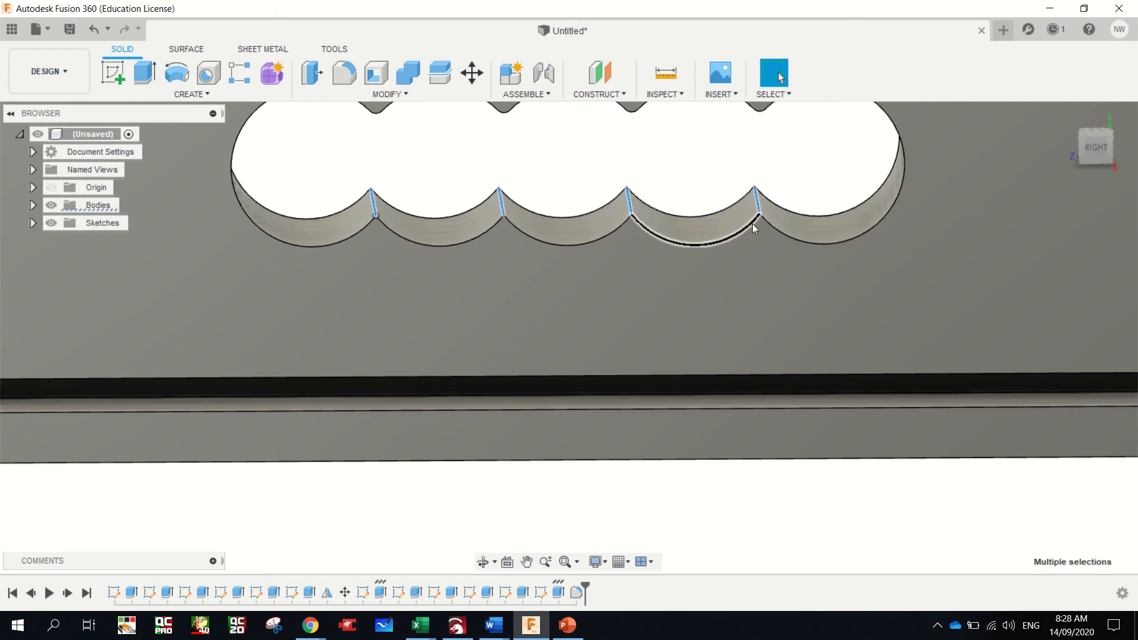
{"action": "key", "text": "f"}
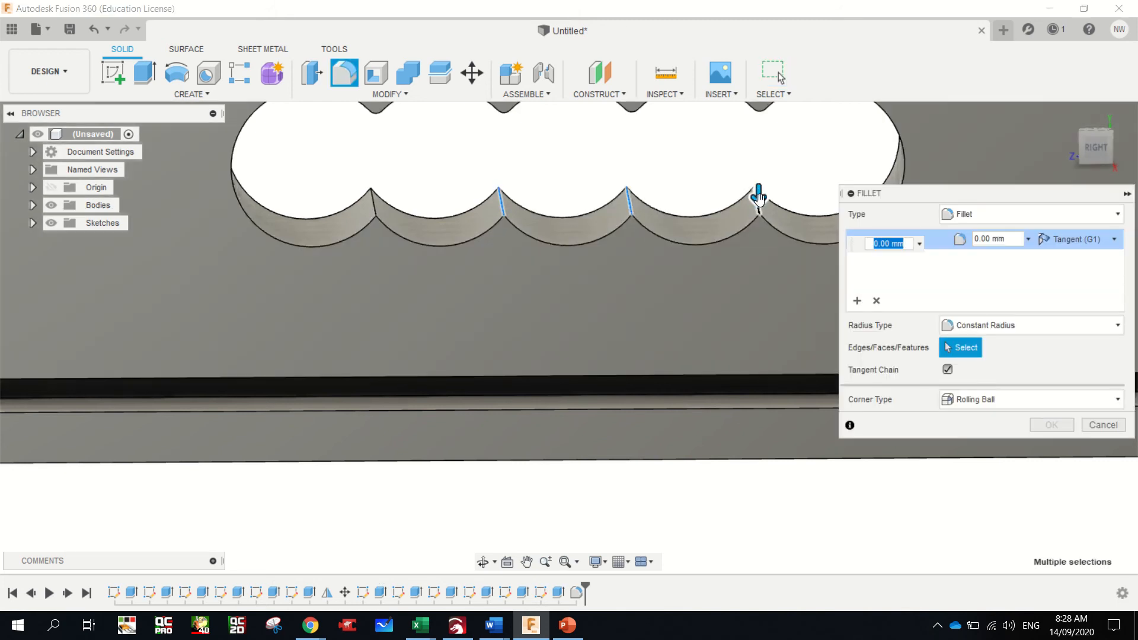
{"action": "mouse_move", "coordinate": [758, 198]}
{"action": "left_mouse_down"}
{"action": "mouse_move", "coordinate": [762, 218]}
{"action": "mouse_move", "coordinate": [771, 204]}
{"action": "left_mouse_up"}
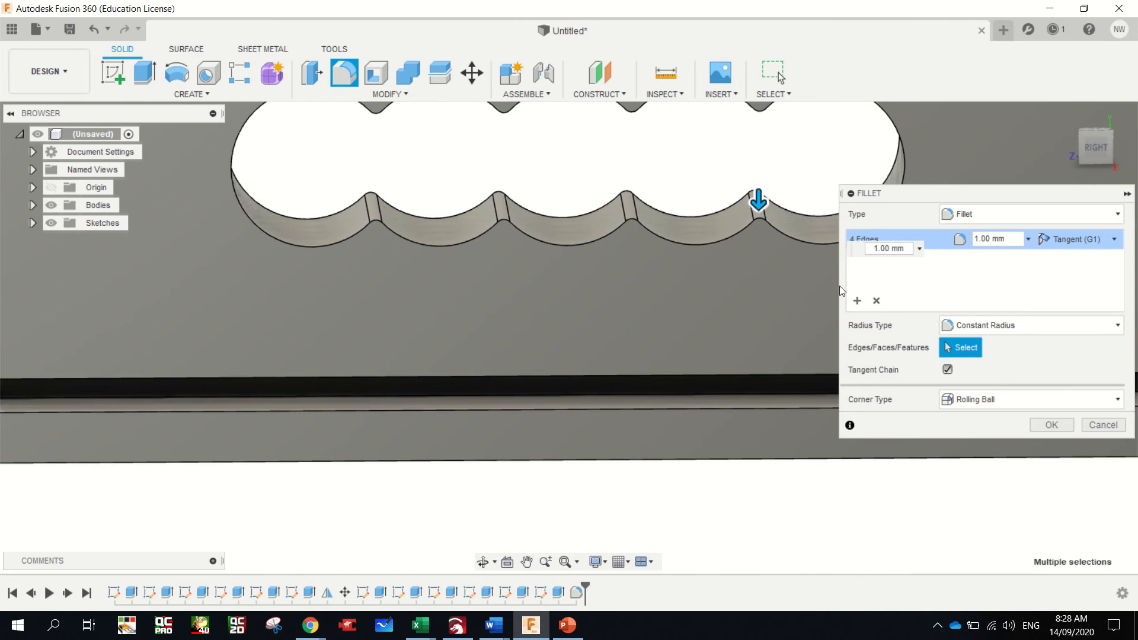
{"action": "left_click", "coordinate": [1052, 425]}
{"action": "scroll", "coordinate": [666, 273], "scroll_direction": "down", "scroll_amount": 1}
{"action": "scroll", "coordinate": [666, 268], "scroll_direction": "down", "scroll_amount": 3}
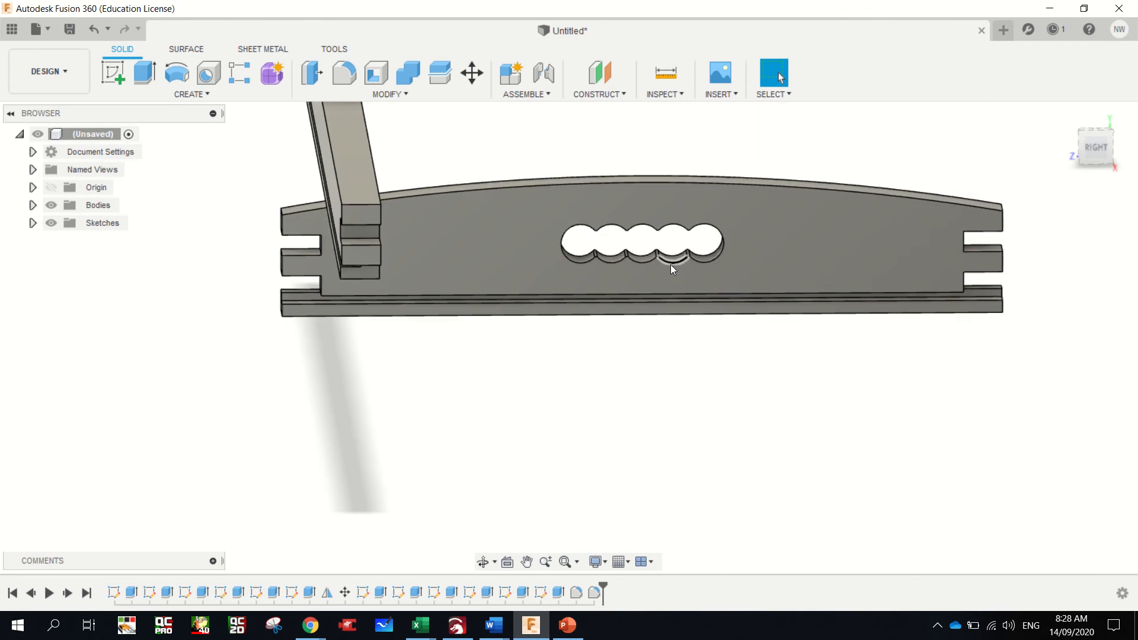
{"action": "left_click_drag", "start_coordinate": [1110, 138], "coordinate": [829, 272]}
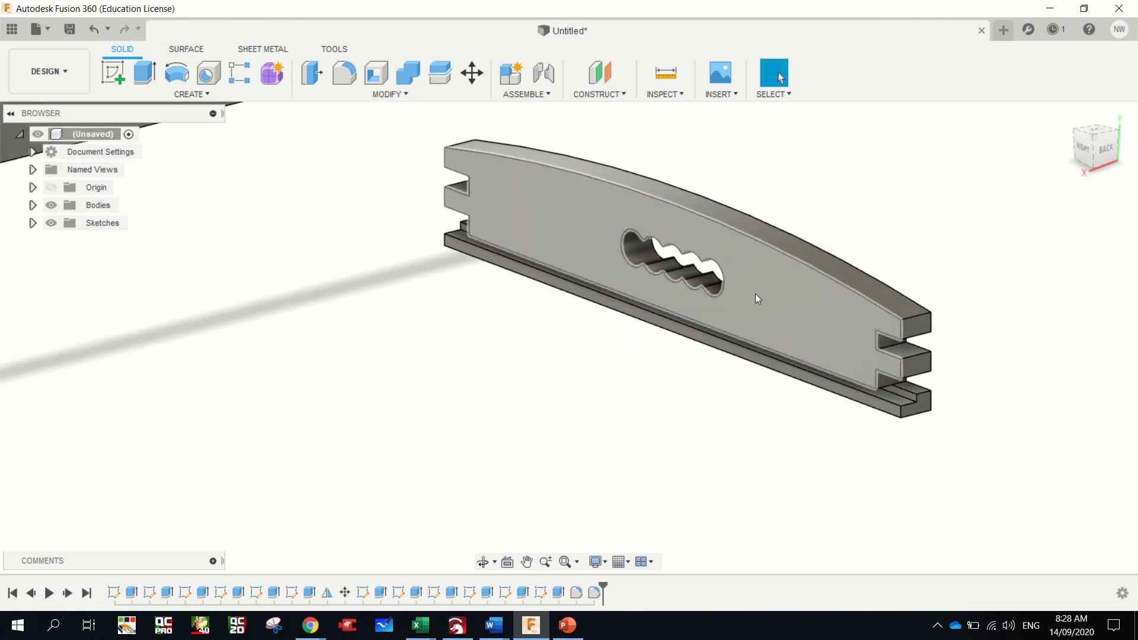
- Mirror the arched end piece as a body, using its broad face on the grooved side as the mirror plane
{"action": "left_click_drag", "start_coordinate": [394, 121], "coordinate": [938, 472]}
{"action": "left_click", "coordinate": [192, 95]}
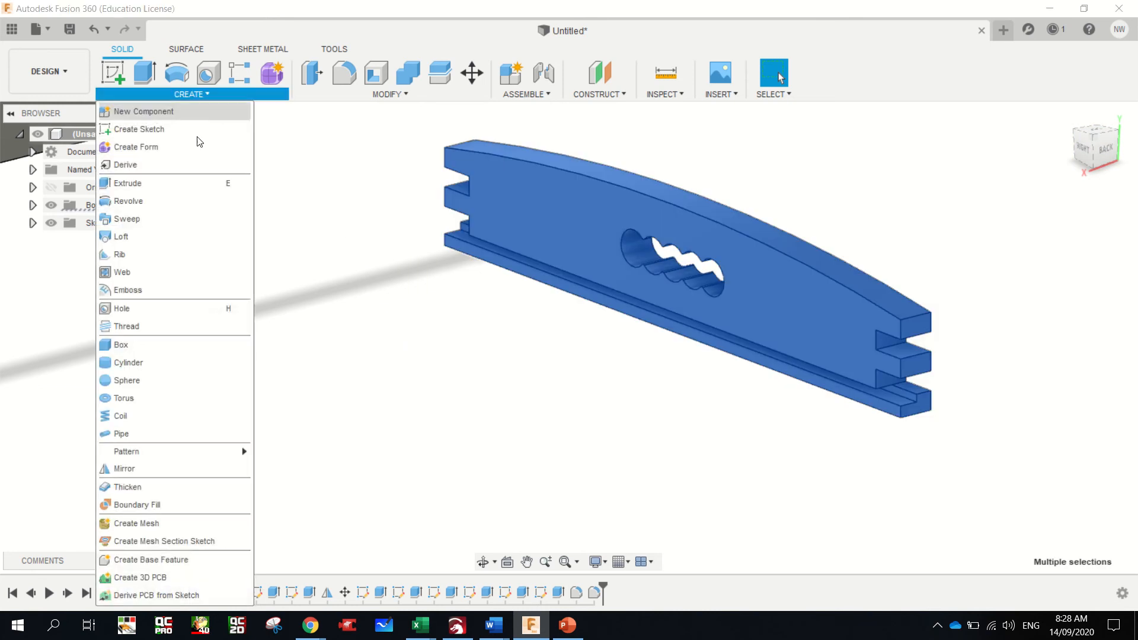
{"action": "left_click", "coordinate": [154, 466]}
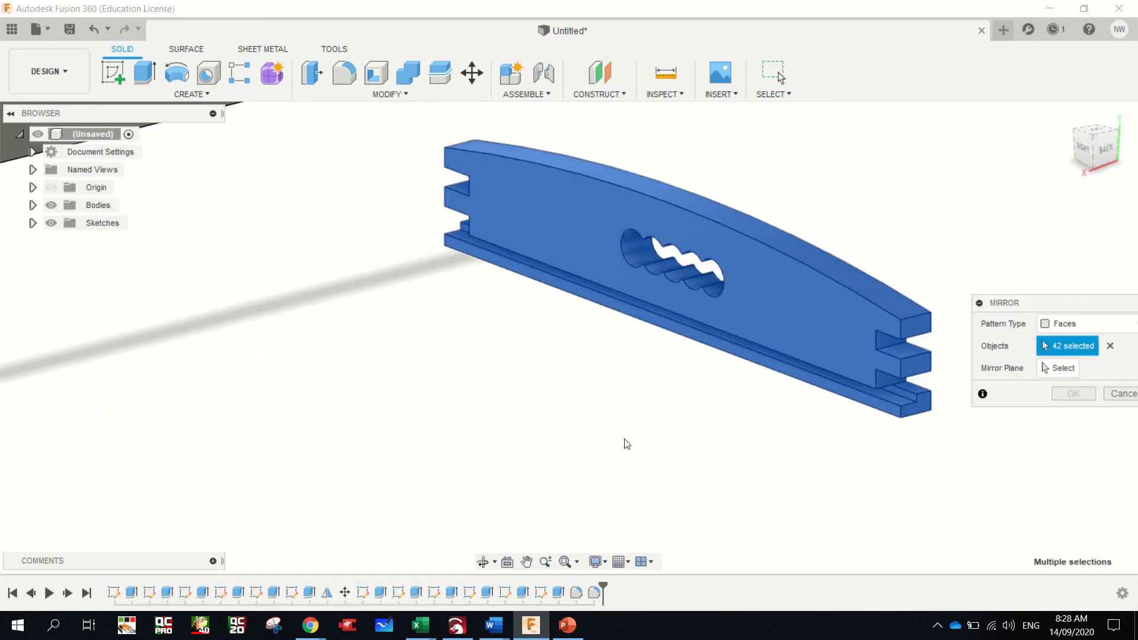
{"action": "left_click", "coordinate": [1101, 325]}
{"action": "left_click", "coordinate": [1082, 363]}
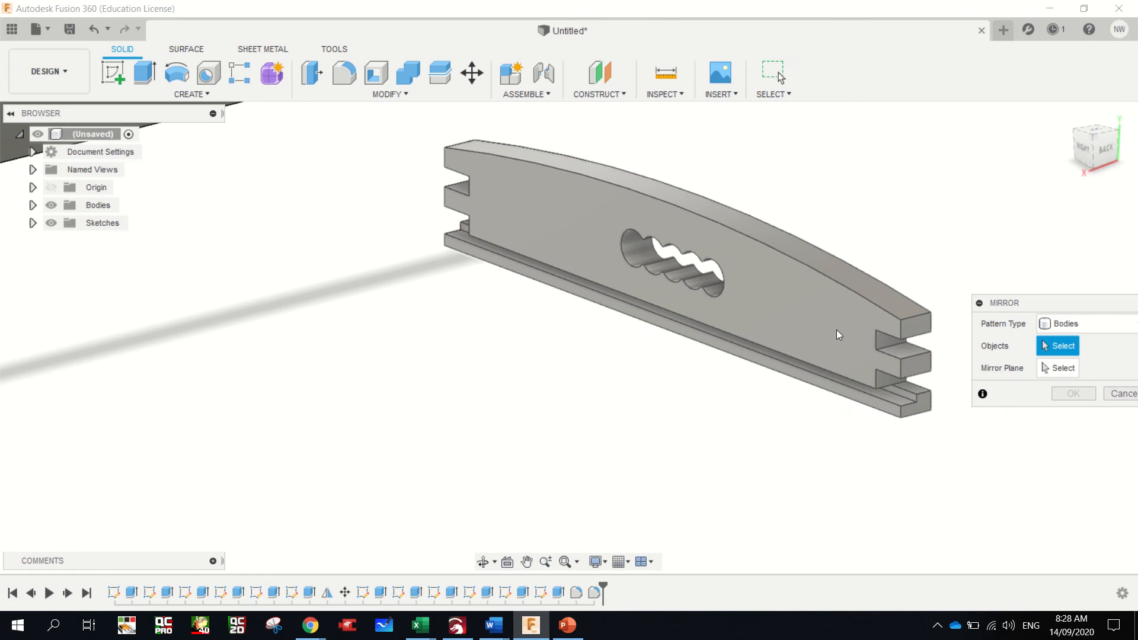
{"action": "left_click", "coordinate": [837, 330]}
{"action": "left_click", "coordinate": [1066, 372]}
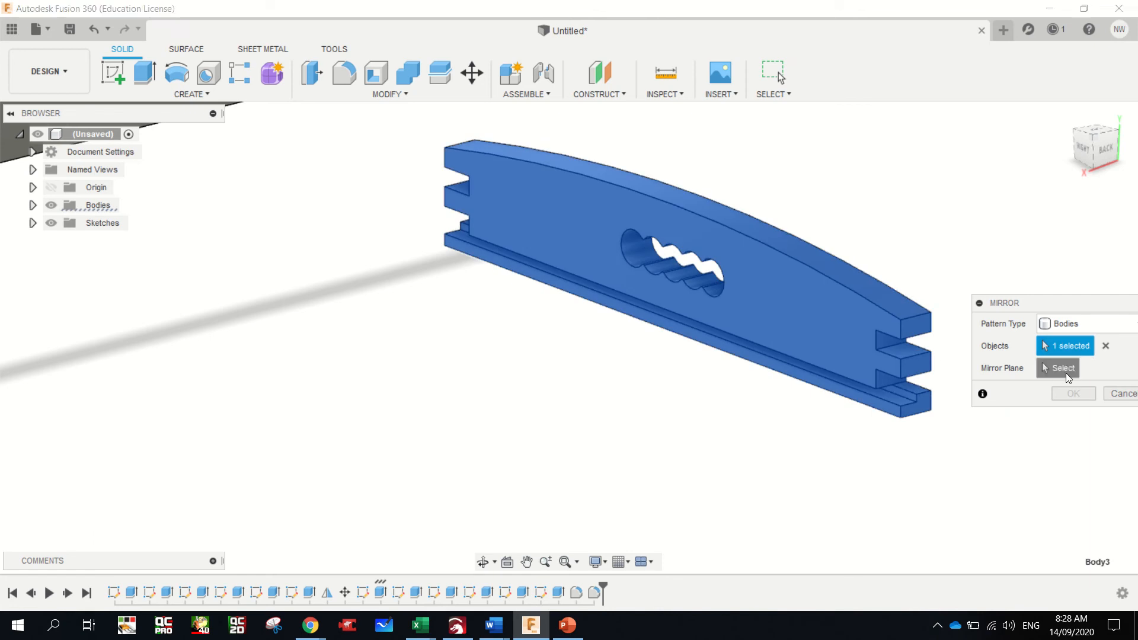
{"action": "left_click", "coordinate": [756, 344]}
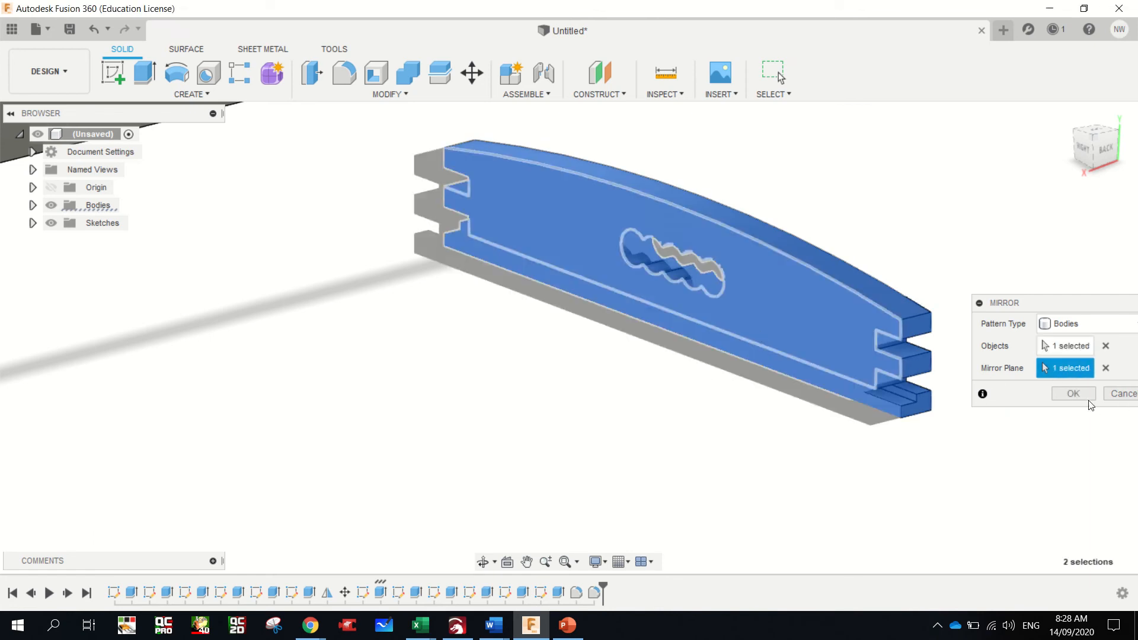
{"action": "left_click", "coordinate": [1073, 394]}
- Move the mirrored end piece body 210 mm along X, away from the original end piece
{"action": "left_click", "coordinate": [753, 351]}
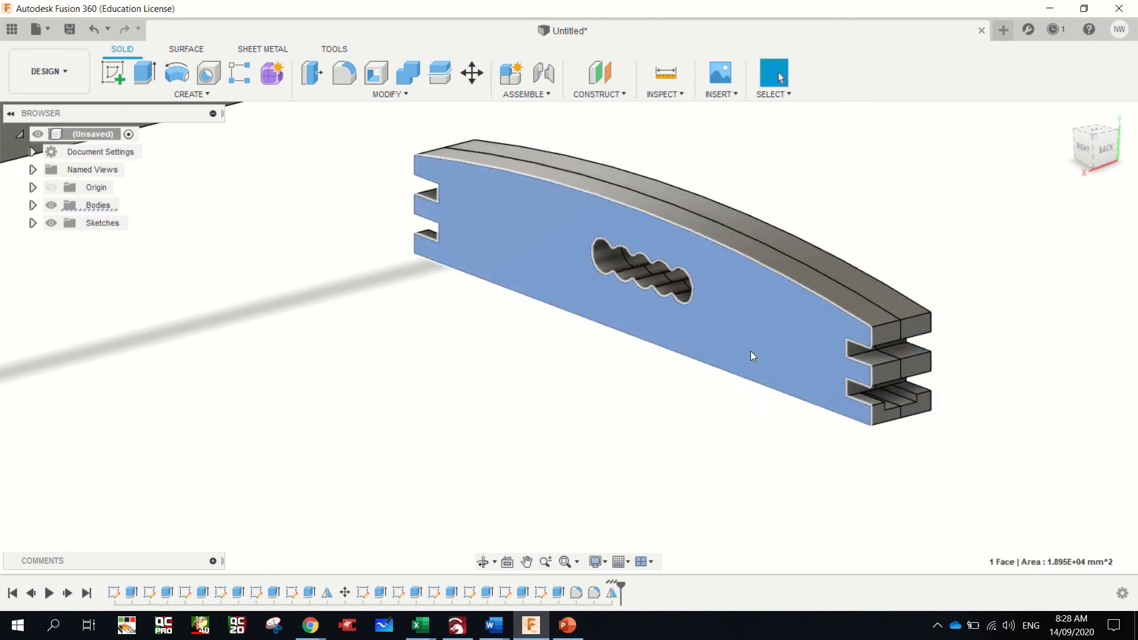
{"action": "right_click", "coordinate": [750, 351]}
{"action": "left_click", "coordinate": [702, 370]}
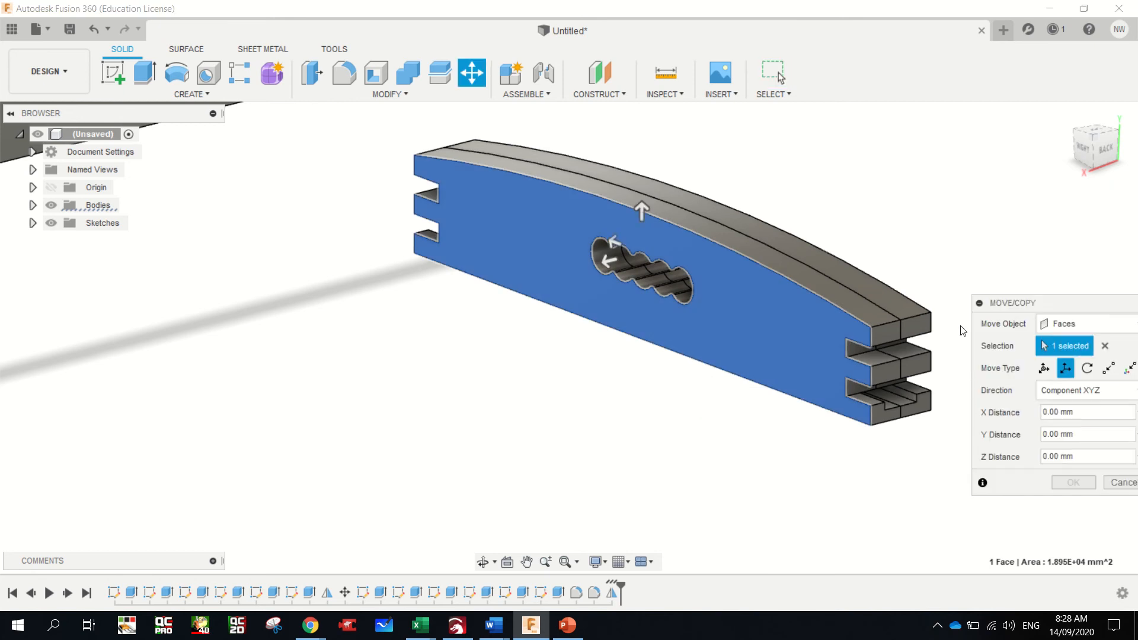
{"action": "left_click", "coordinate": [1112, 326]}
{"action": "left_click", "coordinate": [1093, 363]}
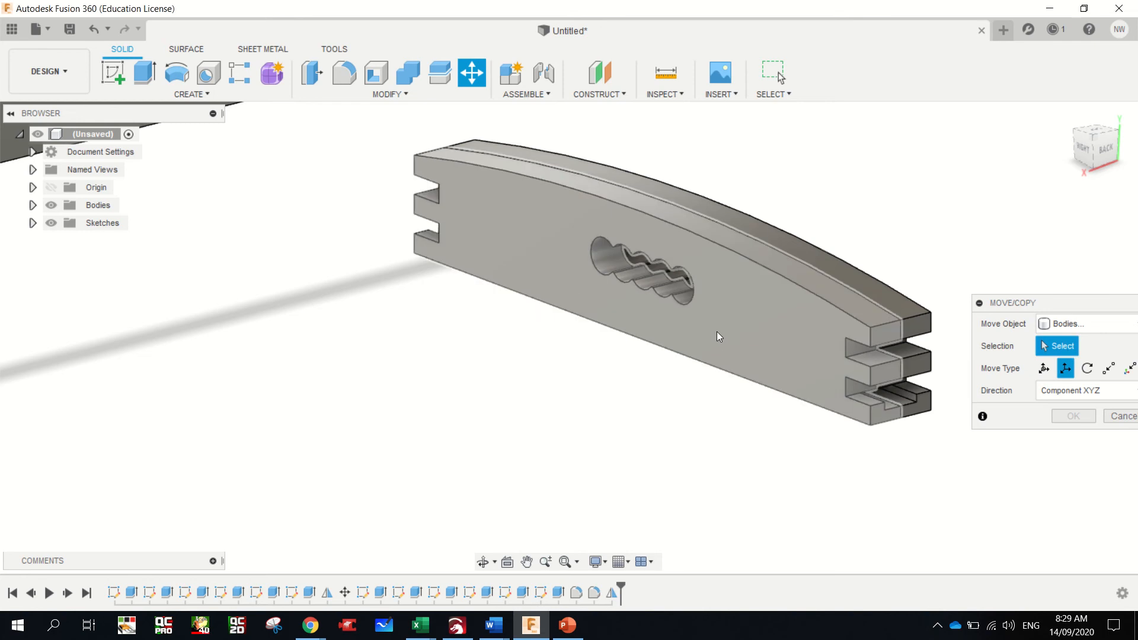
{"action": "left_click", "coordinate": [717, 331]}
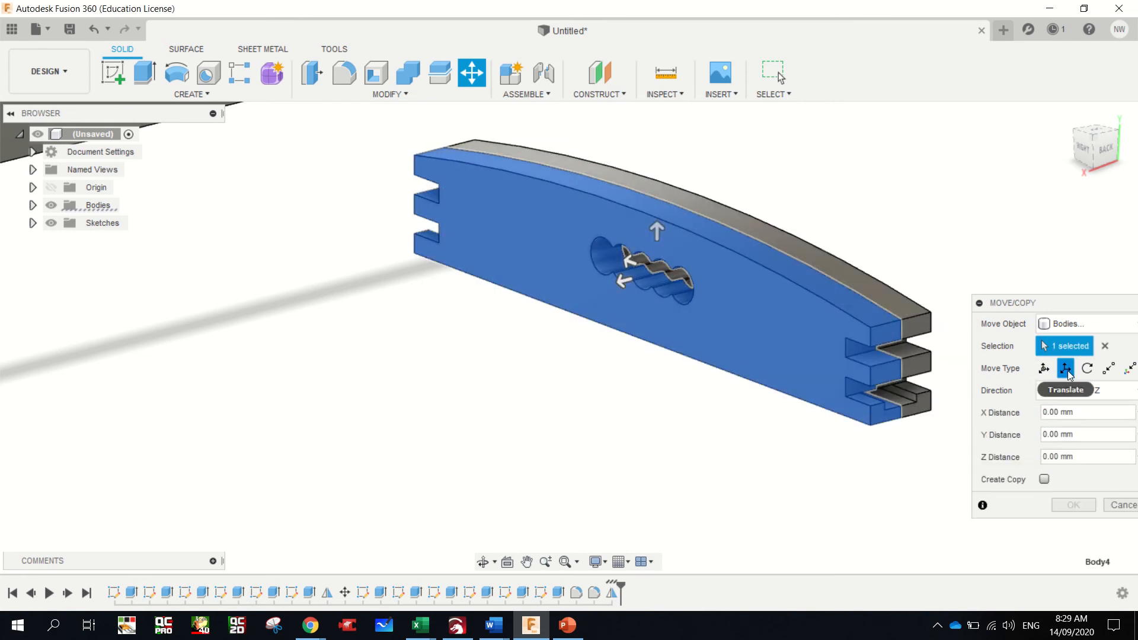
{"action": "left_click_drag", "start_coordinate": [620, 281], "coordinate": [245, 363]}
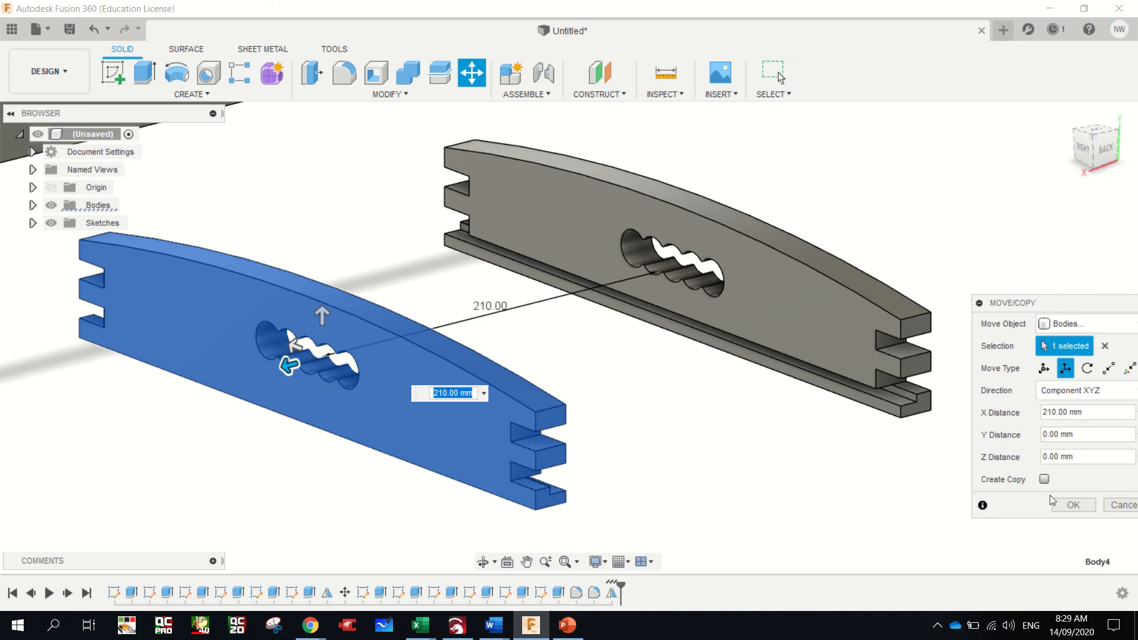
{"action": "left_click", "coordinate": [1068, 504]}
{"action": "scroll", "coordinate": [741, 434], "scroll_direction": "down", "scroll_amount": 5}
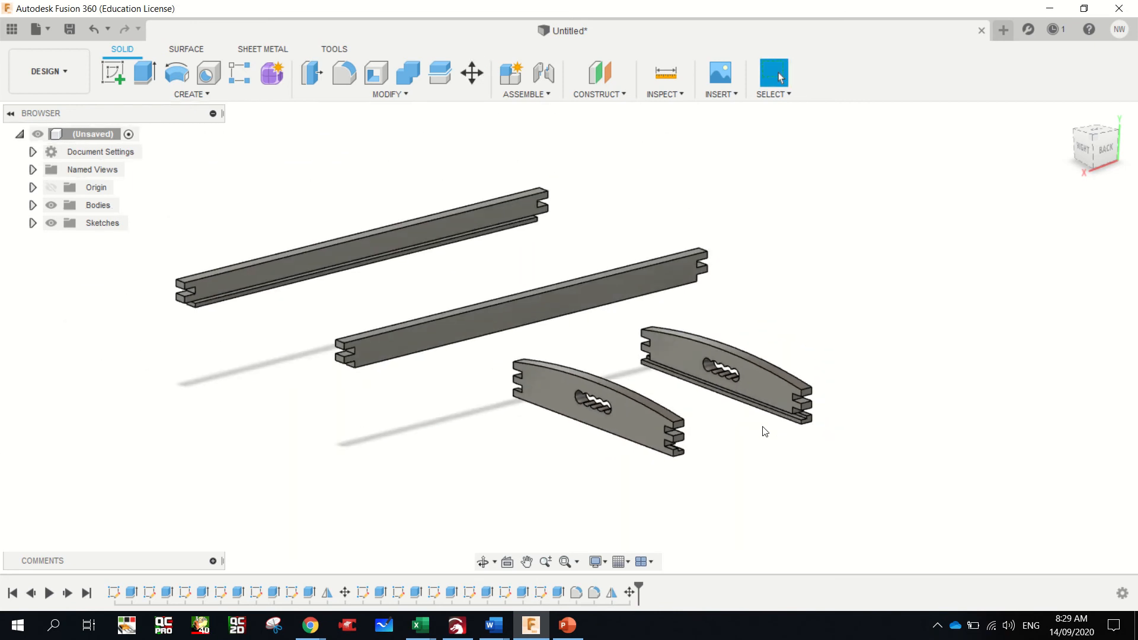
{"action": "scroll", "coordinate": [765, 432], "scroll_direction": "down", "scroll_amount": 1}
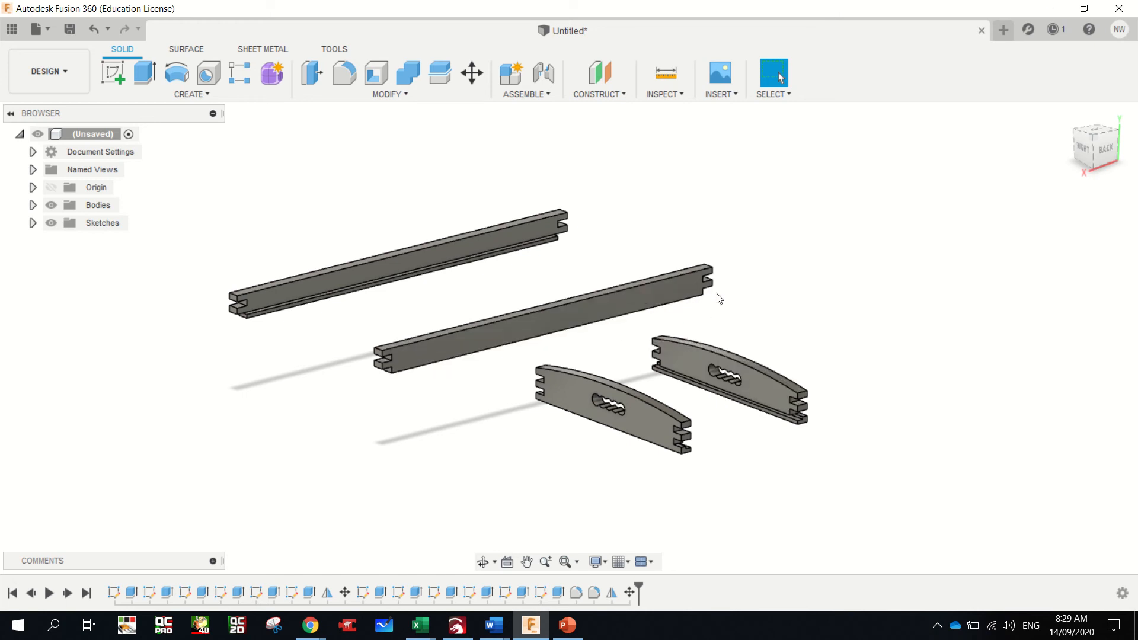
{"action": "mouse_move", "coordinate": [539, 5]}
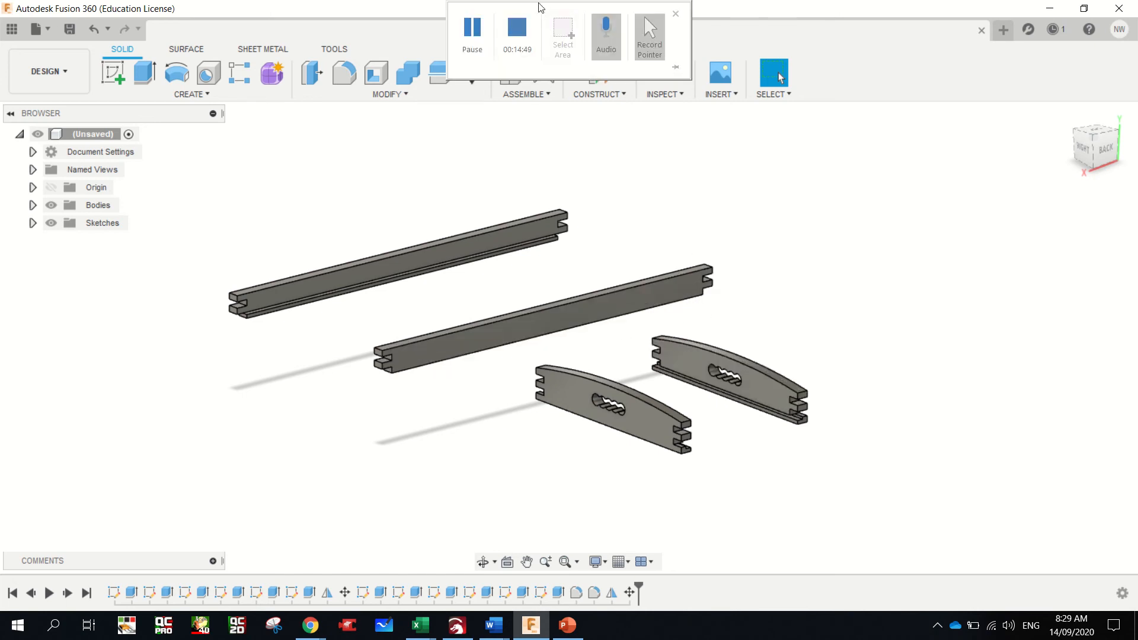
{"action": "left_click", "coordinate": [472, 40]}
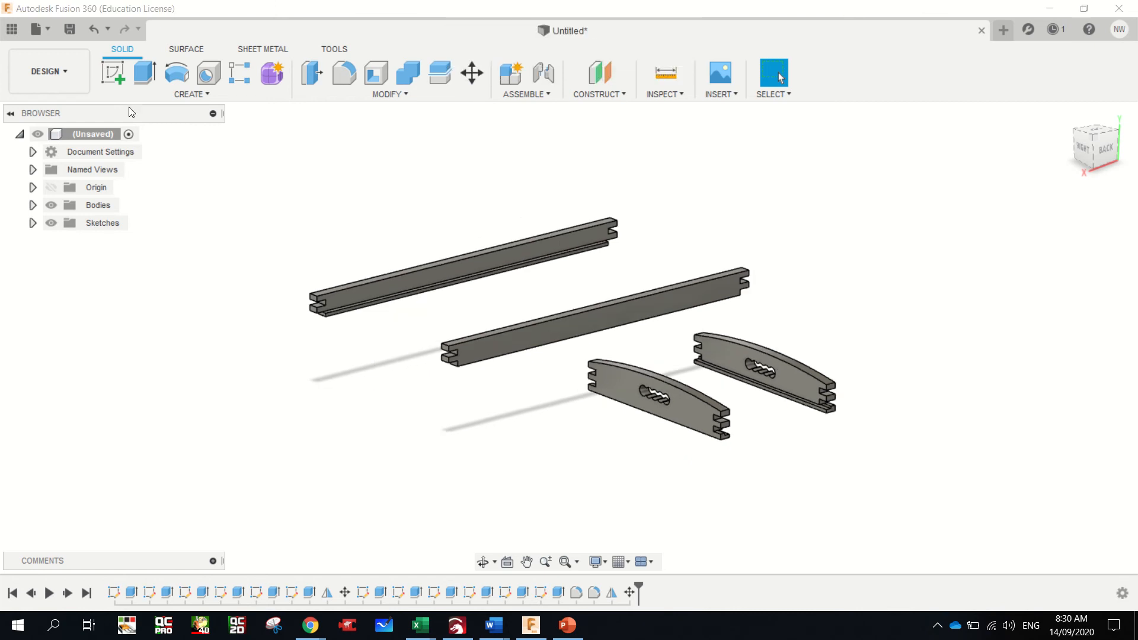
- Sketch a 630 x 330 mm rectangle on the horizontal origin plane, clear of the bars and end pieces
{"action": "left_click", "coordinate": [112, 76]}
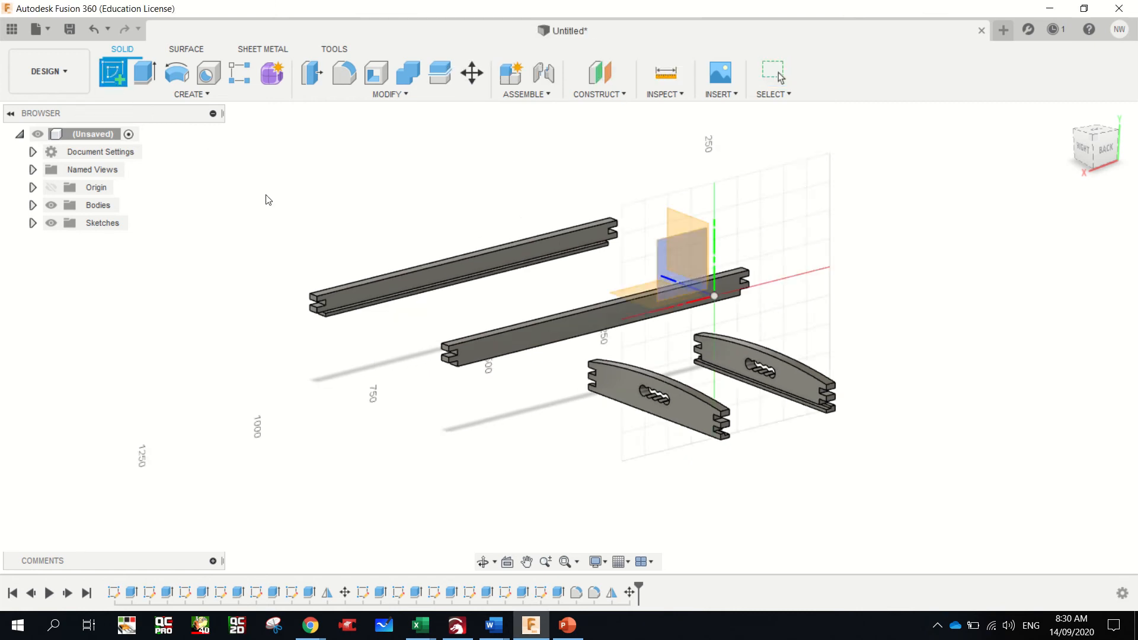
{"action": "left_click", "coordinate": [639, 290]}
{"action": "scroll", "coordinate": [634, 361], "scroll_direction": "down", "scroll_amount": 3}
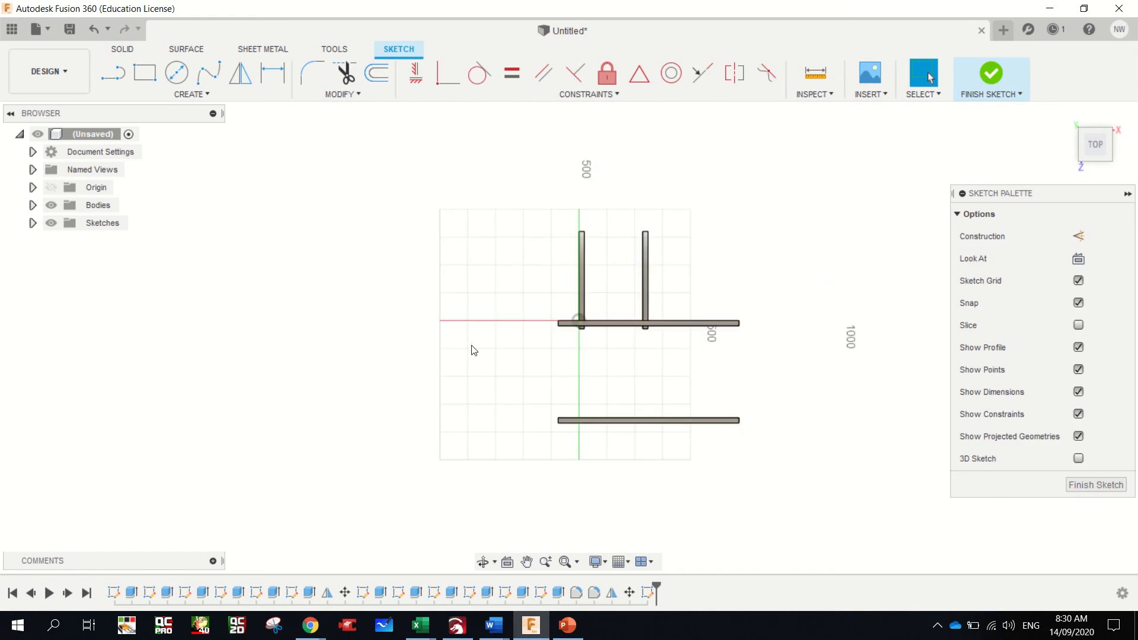
{"action": "scroll", "coordinate": [482, 322], "scroll_direction": "down", "scroll_amount": 3}
{"action": "left_click", "coordinate": [145, 73]}
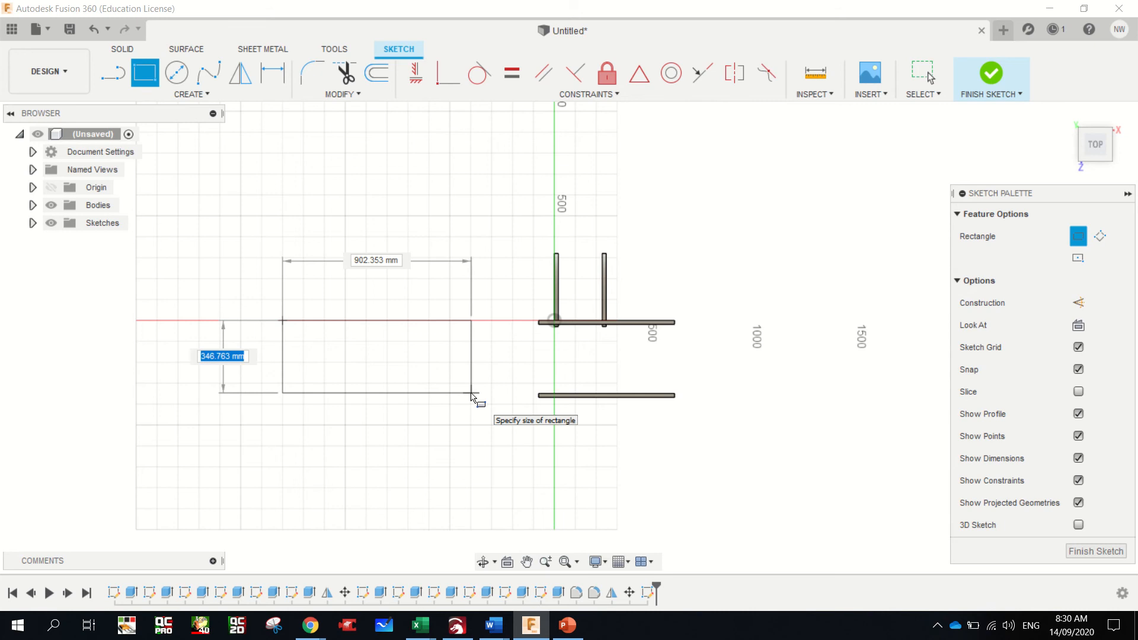
{"action": "type", "text": "330"}
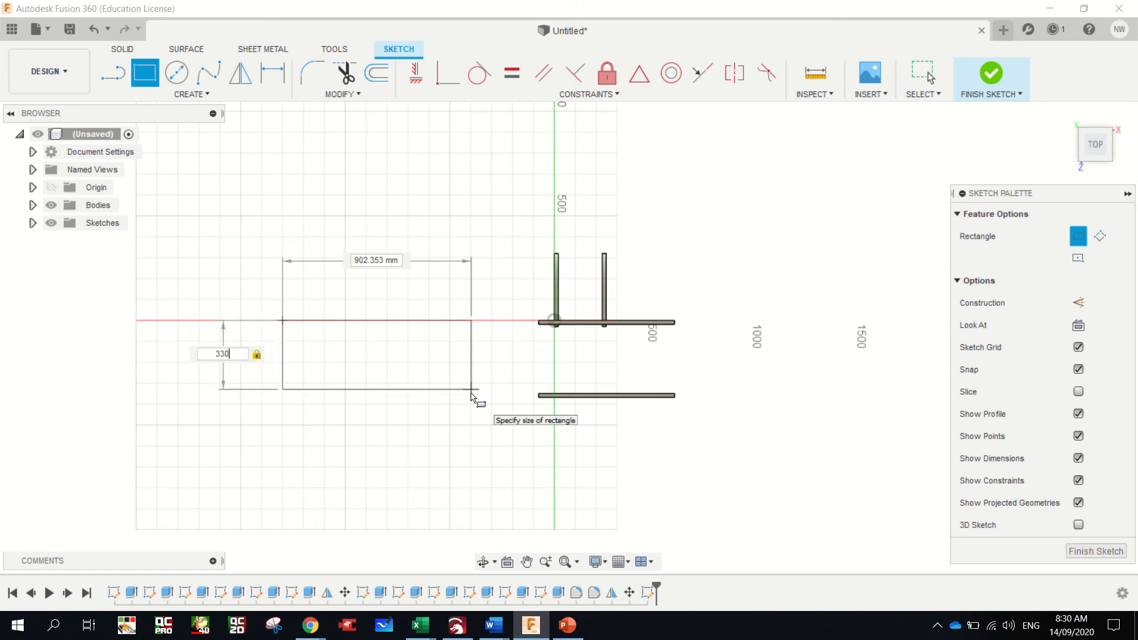
{"action": "key", "text": "Tab"}
{"action": "type", "text": "630"}
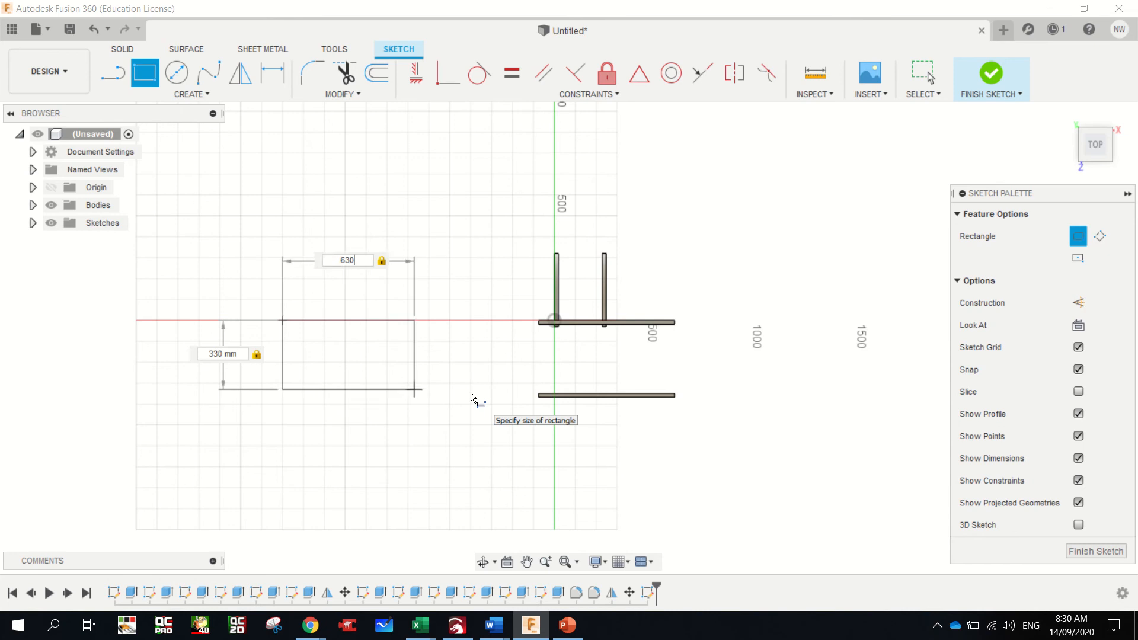
{"action": "key", "text": "Return"}
- Extrude the 630 x 330 mm rectangle 4 mm as a new body to form the base panel
{"action": "key", "text": "e"}
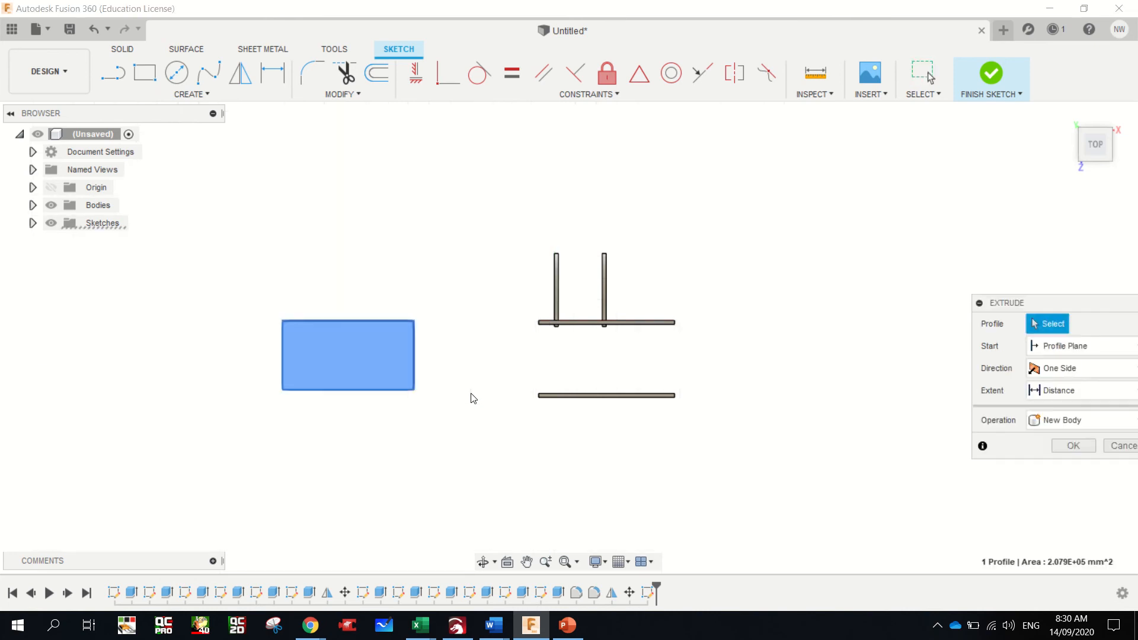
{"action": "left_click", "coordinate": [1113, 170]}
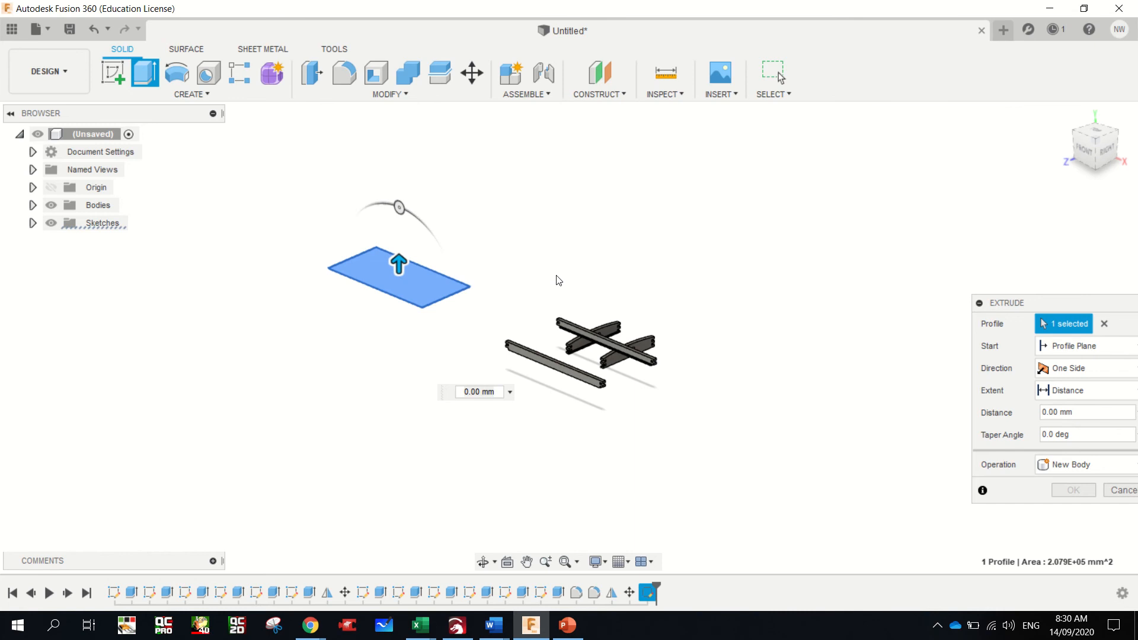
{"action": "left_click_drag", "start_coordinate": [397, 261], "coordinate": [400, 248]}
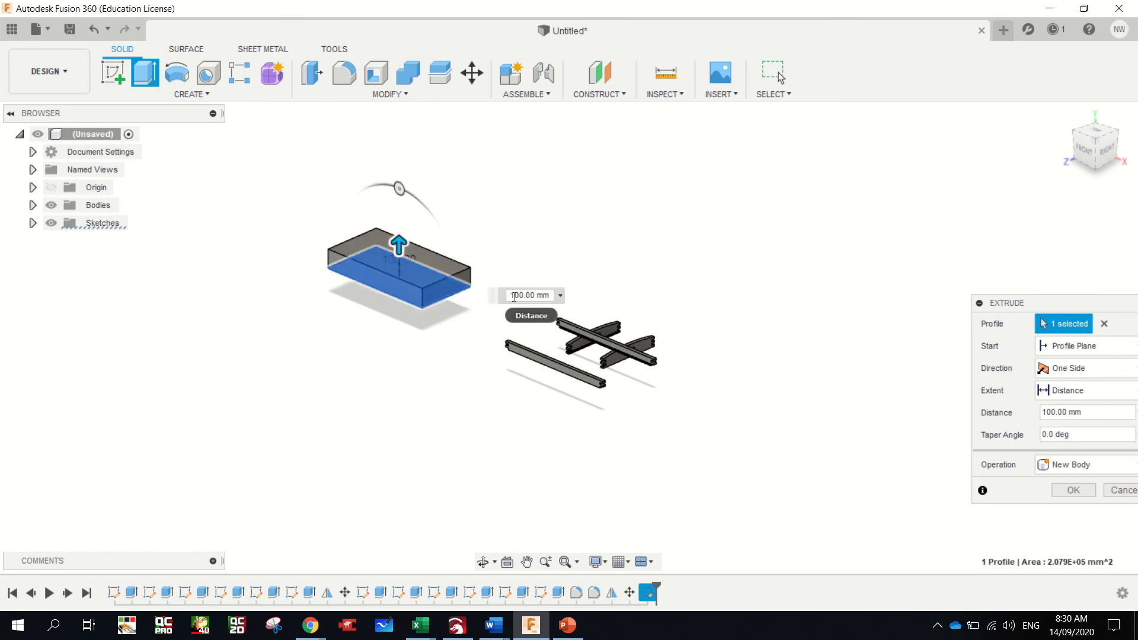
{"action": "left_click_drag", "start_coordinate": [512, 295], "coordinate": [568, 301]}
{"action": "type", "text": "1"}
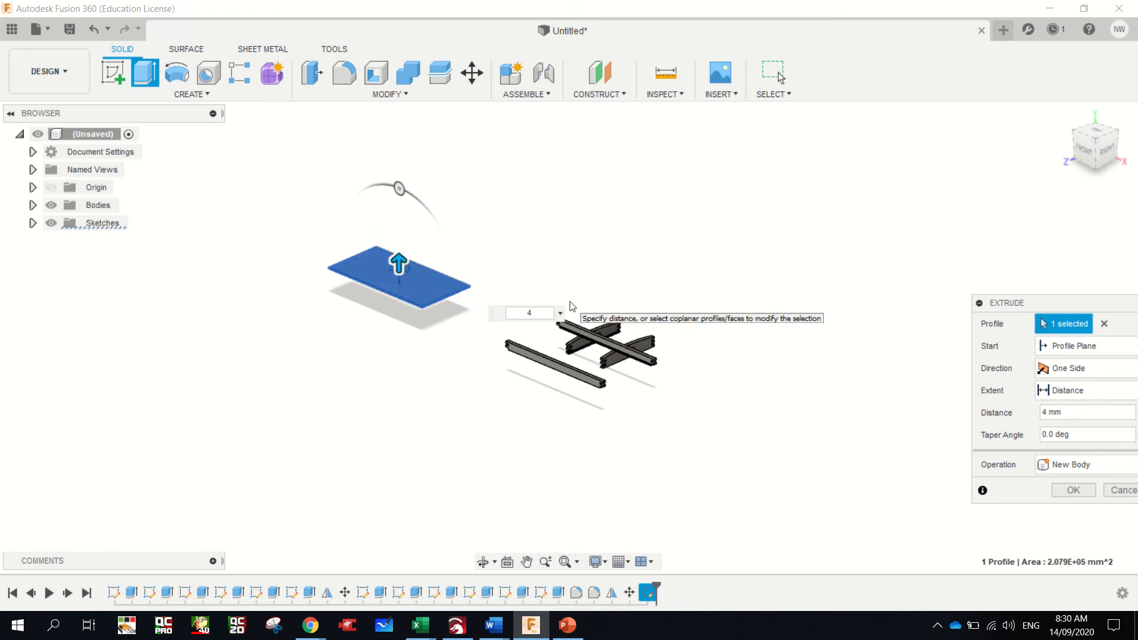
{"action": "key", "text": "Return"}
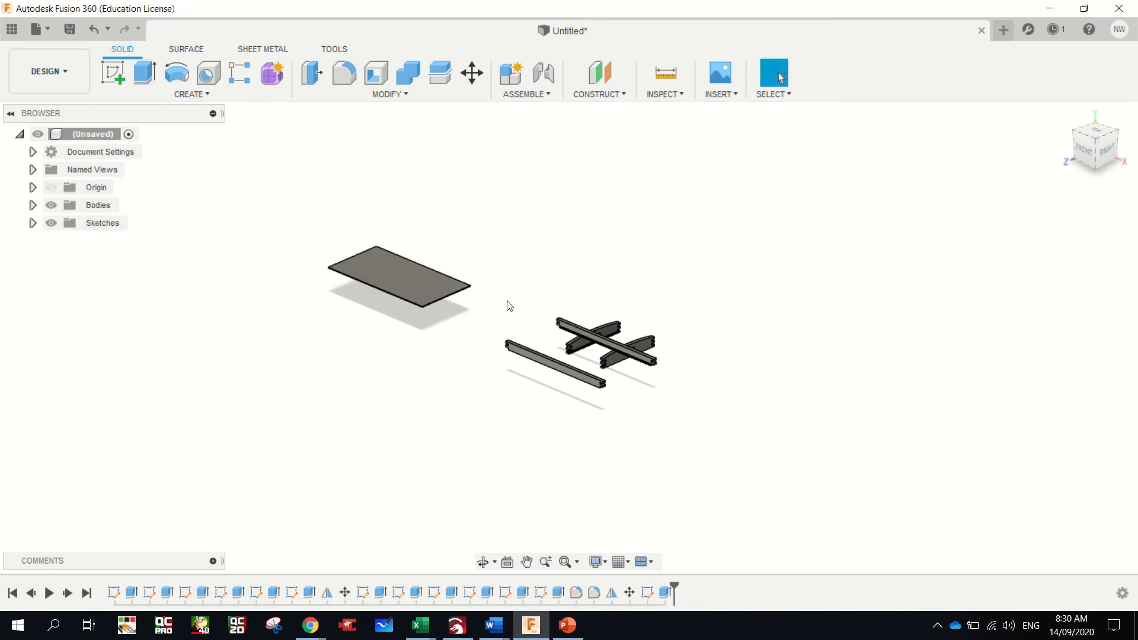
- Create components from all the bodies in the design
{"action": "scroll", "coordinate": [506, 314], "scroll_direction": "down", "scroll_amount": 1}
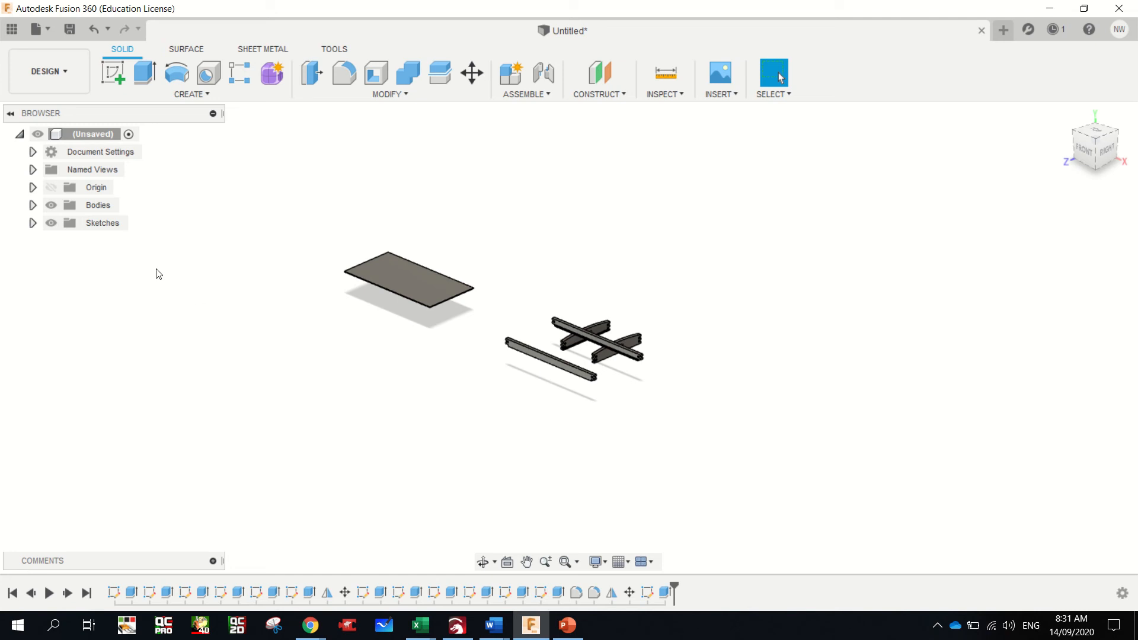
{"action": "left_click", "coordinate": [32, 205]}
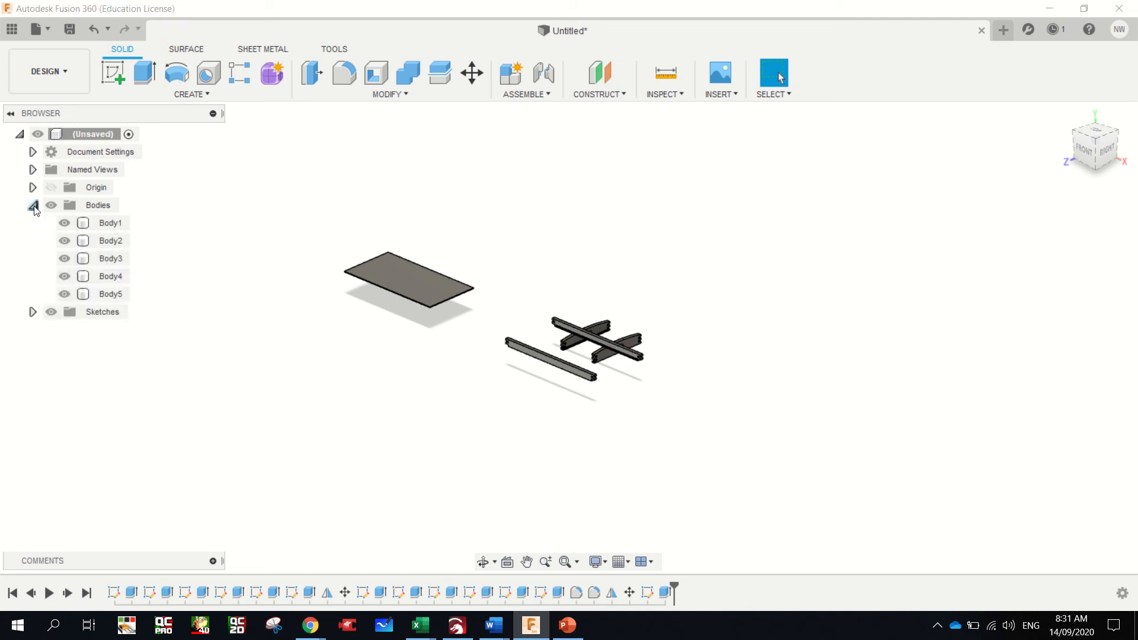
{"action": "right_click", "coordinate": [105, 207]}
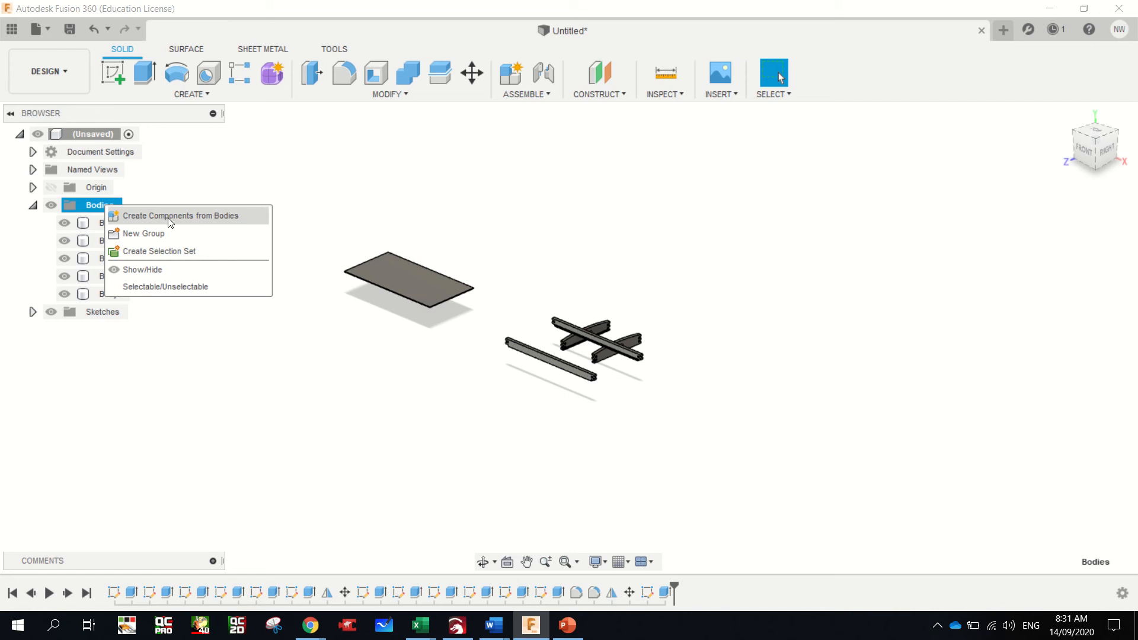
{"action": "left_click", "coordinate": [237, 215]}
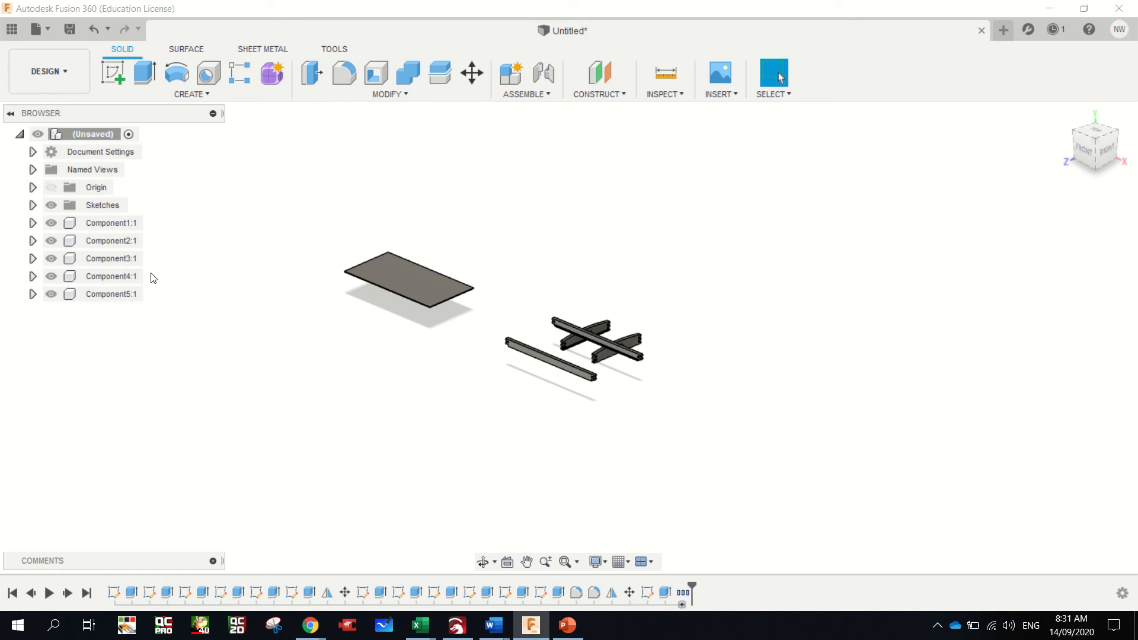
- Set up a point-to-point component move for the base panel
{"action": "scroll", "coordinate": [496, 283], "scroll_direction": "up", "scroll_amount": 1}
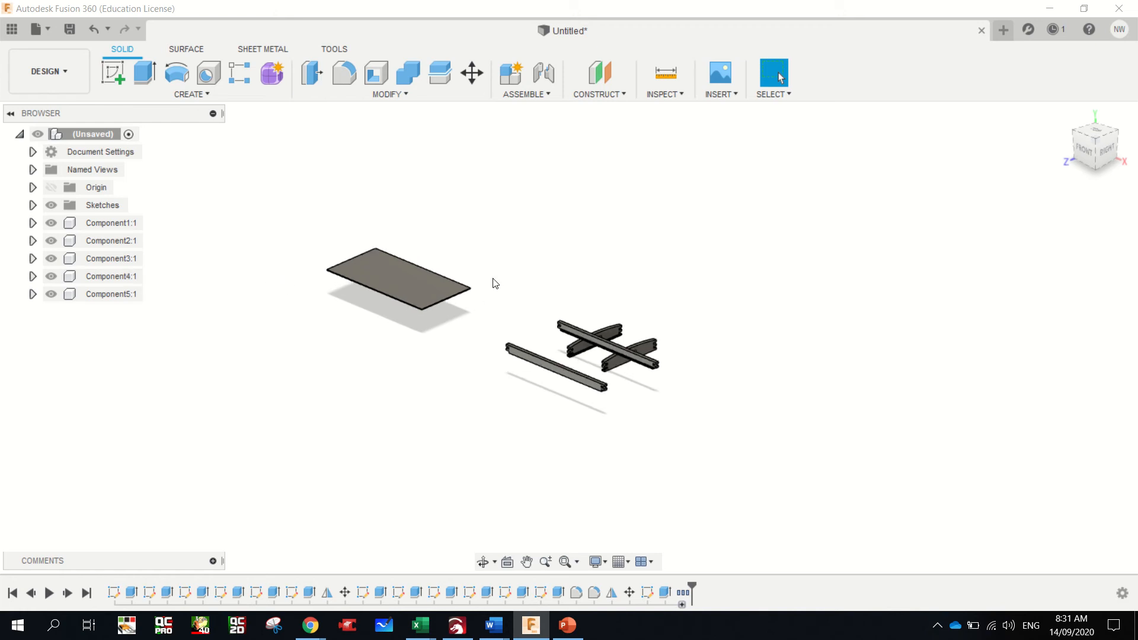
{"action": "scroll", "coordinate": [500, 277], "scroll_direction": "up", "scroll_amount": 1}
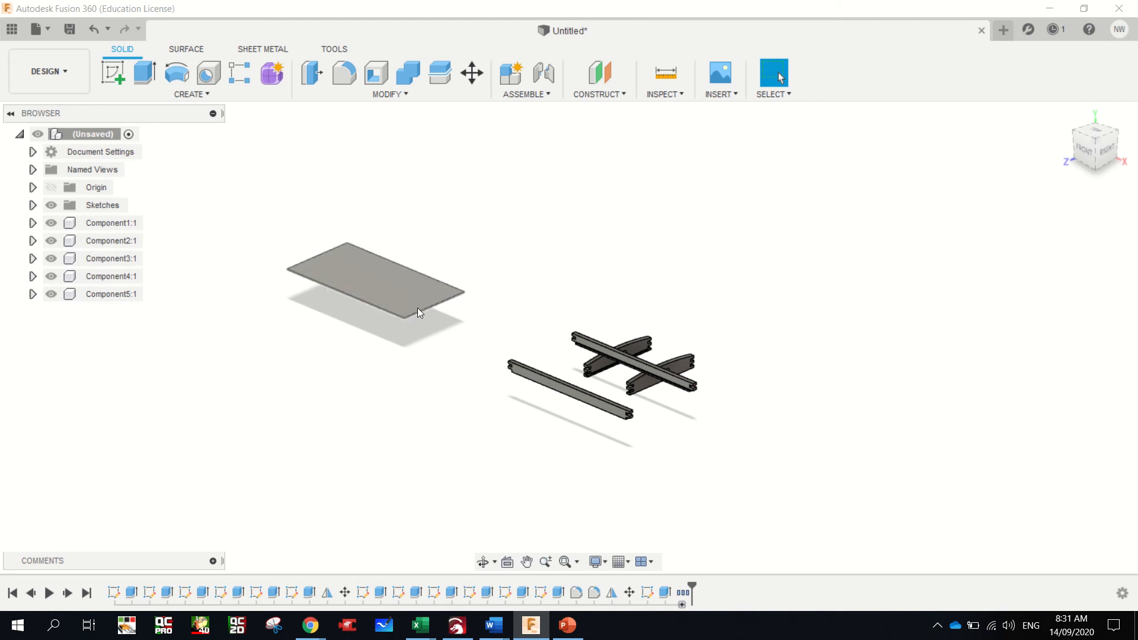
{"action": "scroll", "coordinate": [680, 396], "scroll_direction": "up", "scroll_amount": 3}
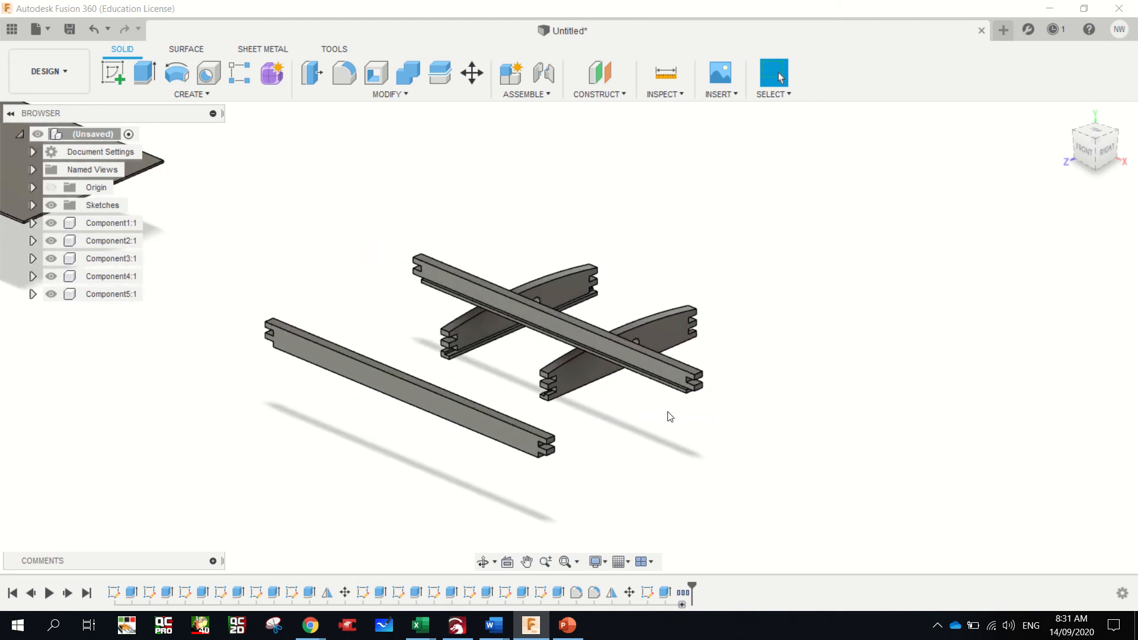
{"action": "scroll", "coordinate": [522, 382], "scroll_direction": "down", "scroll_amount": 2}
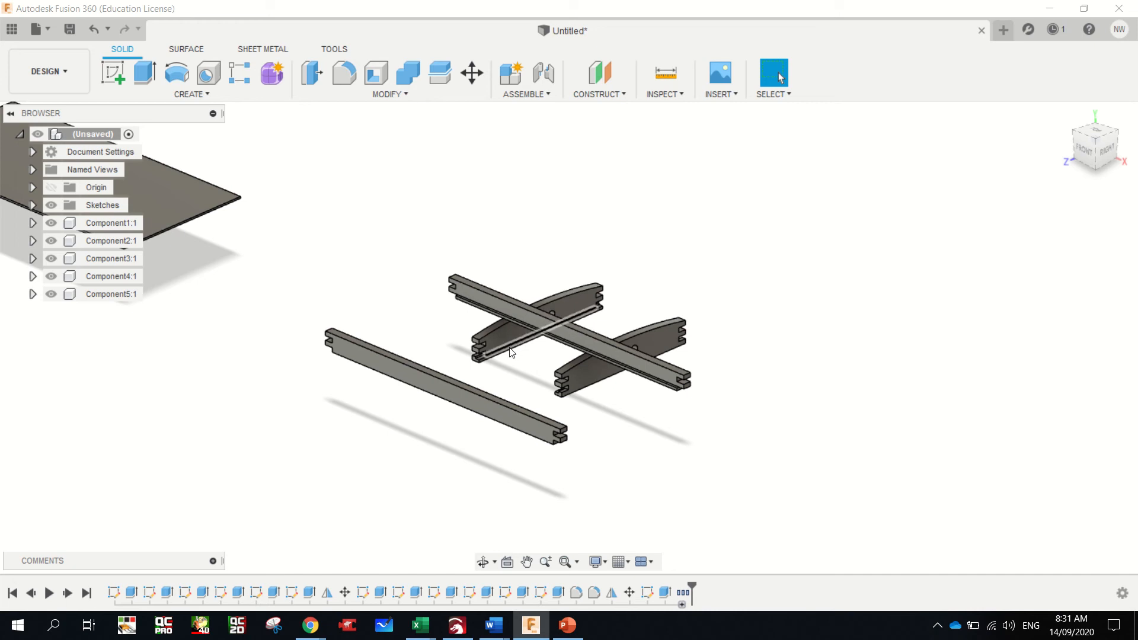
{"action": "scroll", "coordinate": [251, 264], "scroll_direction": "down", "scroll_amount": 3}
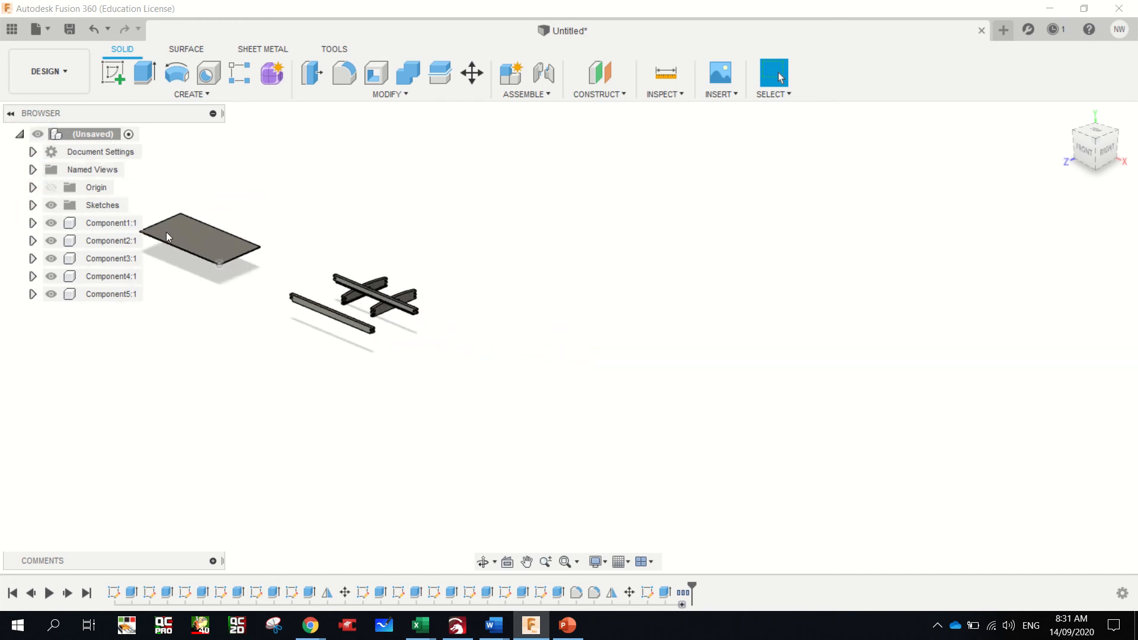
{"action": "left_click", "coordinate": [201, 236]}
{"action": "right_click", "coordinate": [201, 236]}
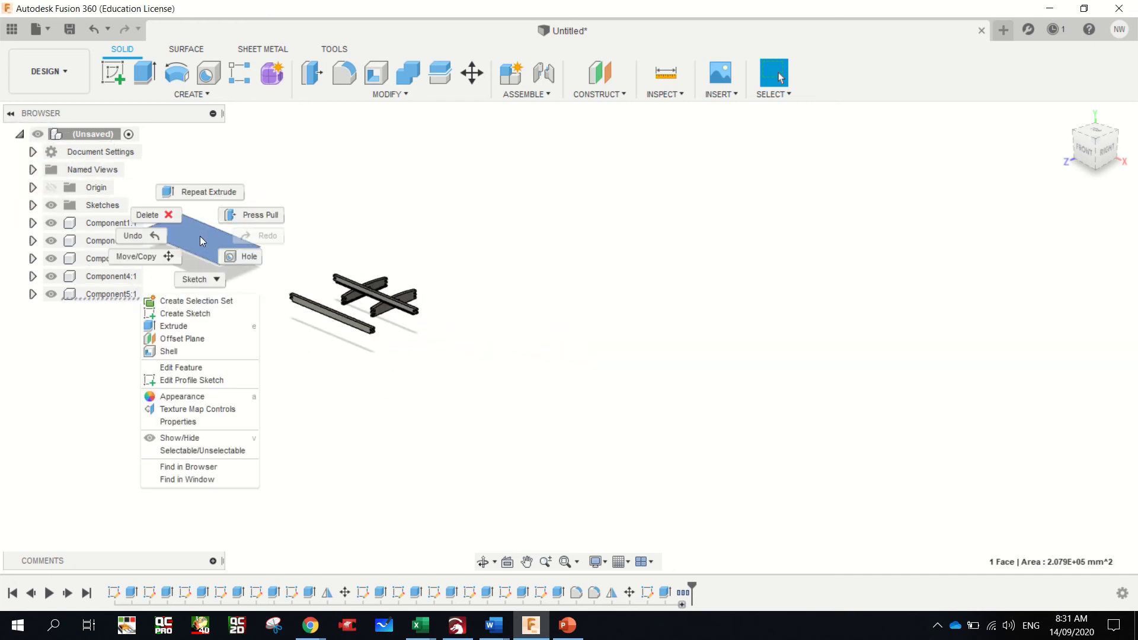
{"action": "left_click", "coordinate": [145, 257]}
{"action": "left_click", "coordinate": [1074, 329]}
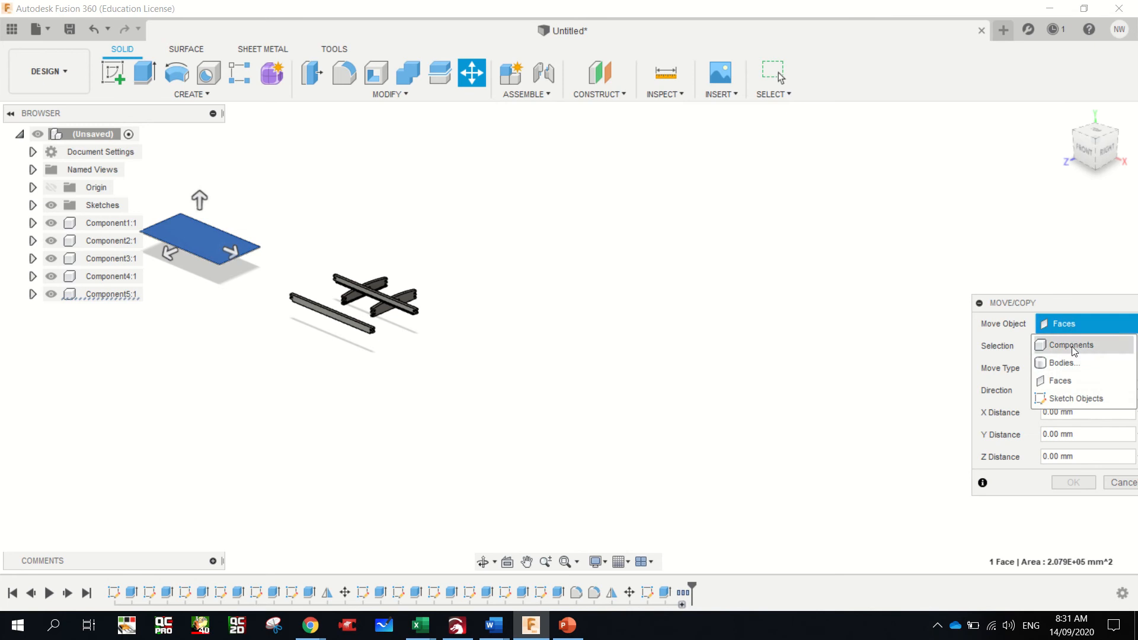
{"action": "left_click", "coordinate": [1072, 345]}
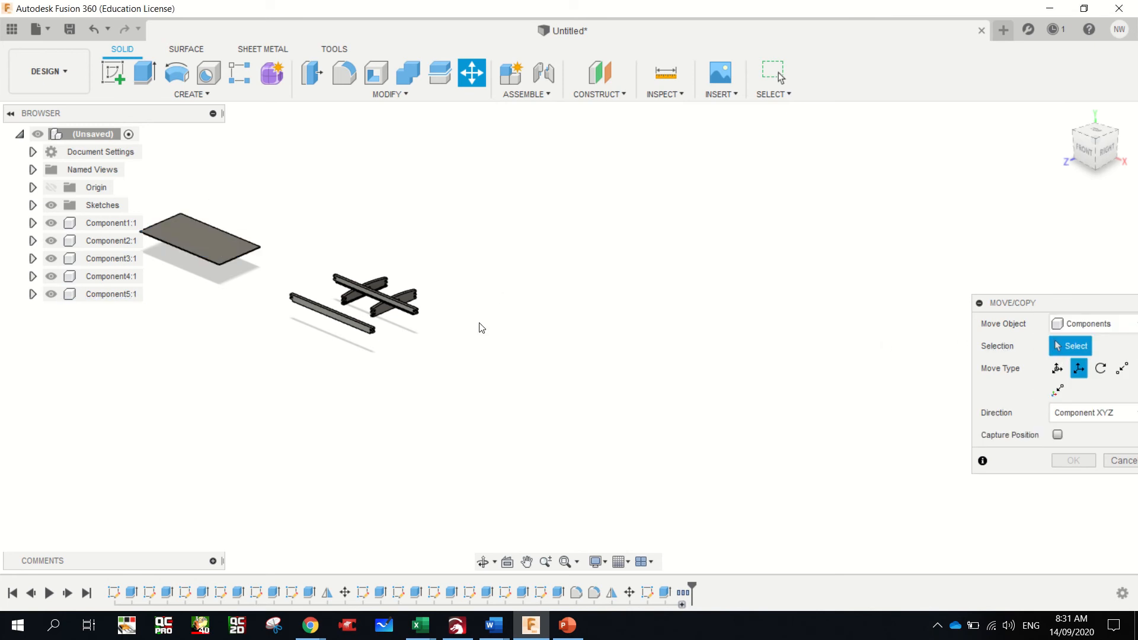
{"action": "left_click", "coordinate": [209, 252]}
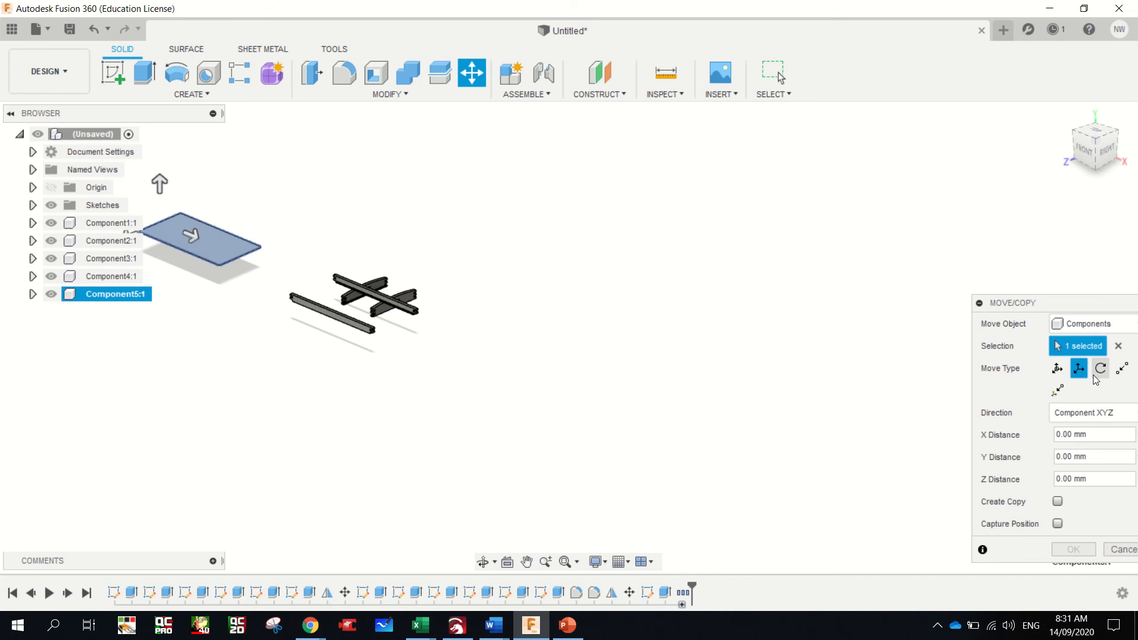
{"action": "left_click", "coordinate": [1122, 368]}
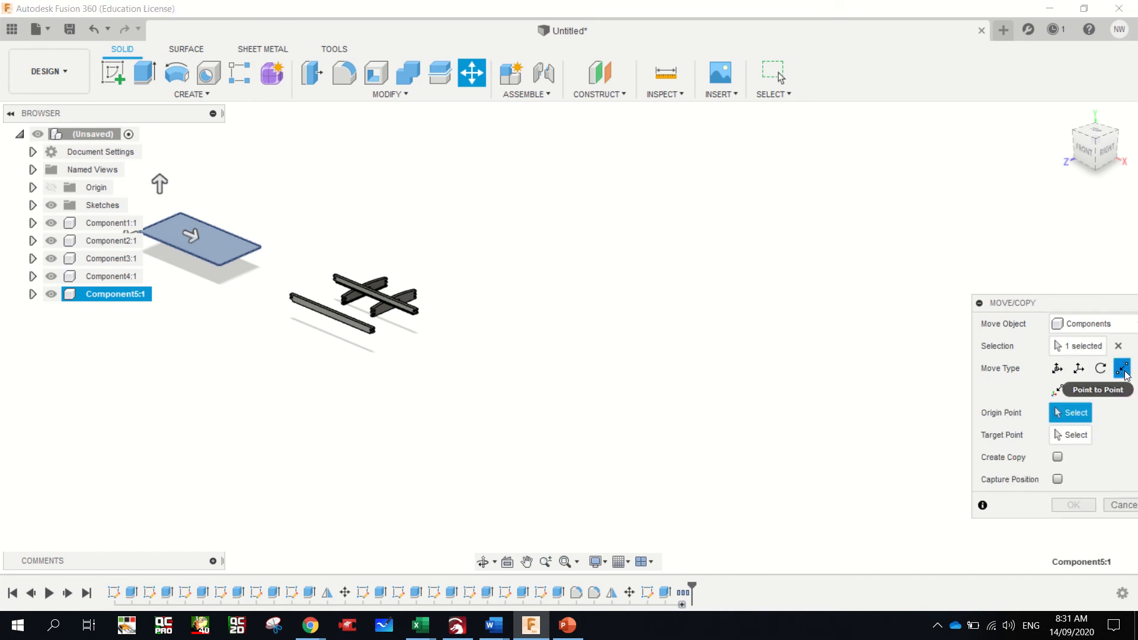
{"action": "left_click_drag", "start_coordinate": [1093, 303], "coordinate": [1072, 296]}
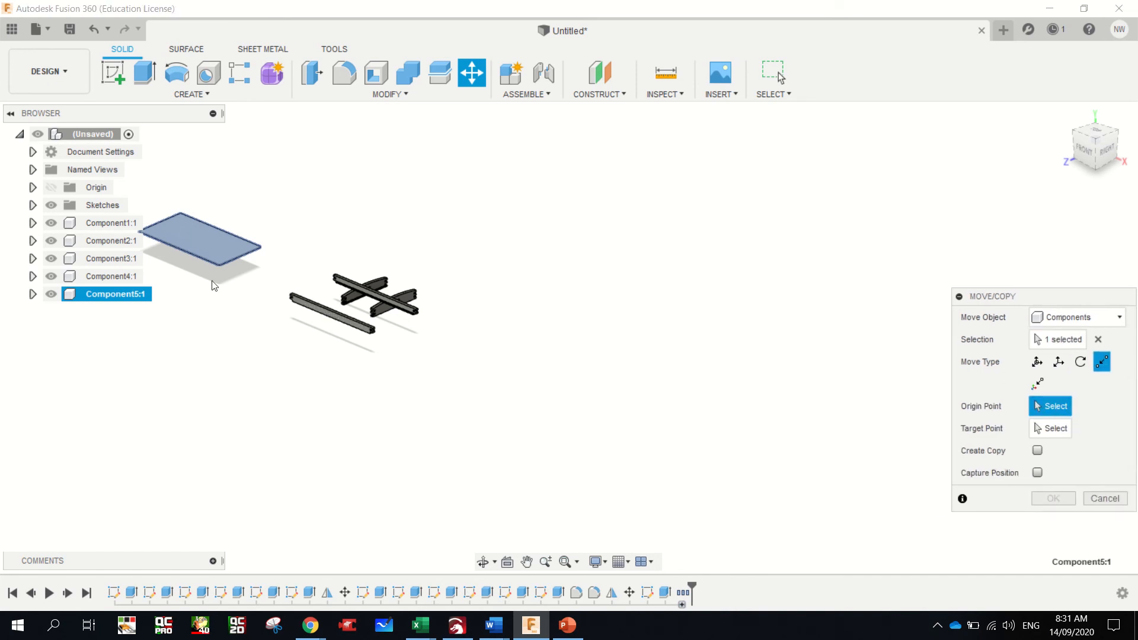
- Set the bottom corner of the base panel's front edge, at the end away from the bars, as the move's origin point
{"action": "scroll", "coordinate": [308, 303], "scroll_direction": "up", "scroll_amount": 4}
{"action": "scroll", "coordinate": [308, 302], "scroll_direction": "up", "scroll_amount": 5}
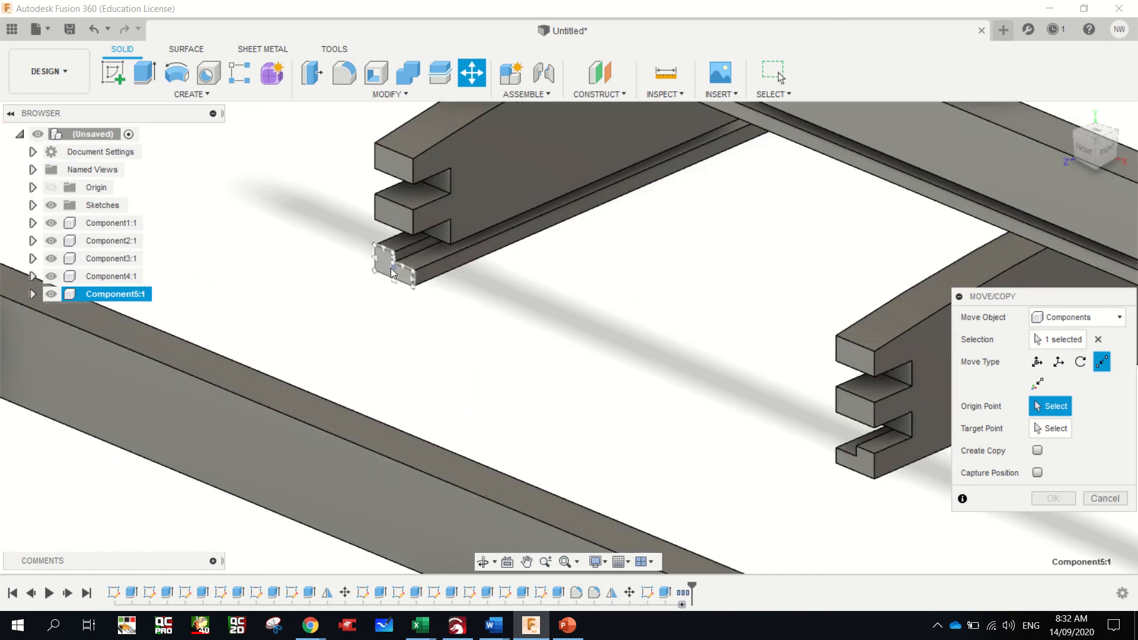
{"action": "scroll", "coordinate": [380, 282], "scroll_direction": "up", "scroll_amount": 1}
{"action": "scroll", "coordinate": [380, 282], "scroll_direction": "down", "scroll_amount": 8}
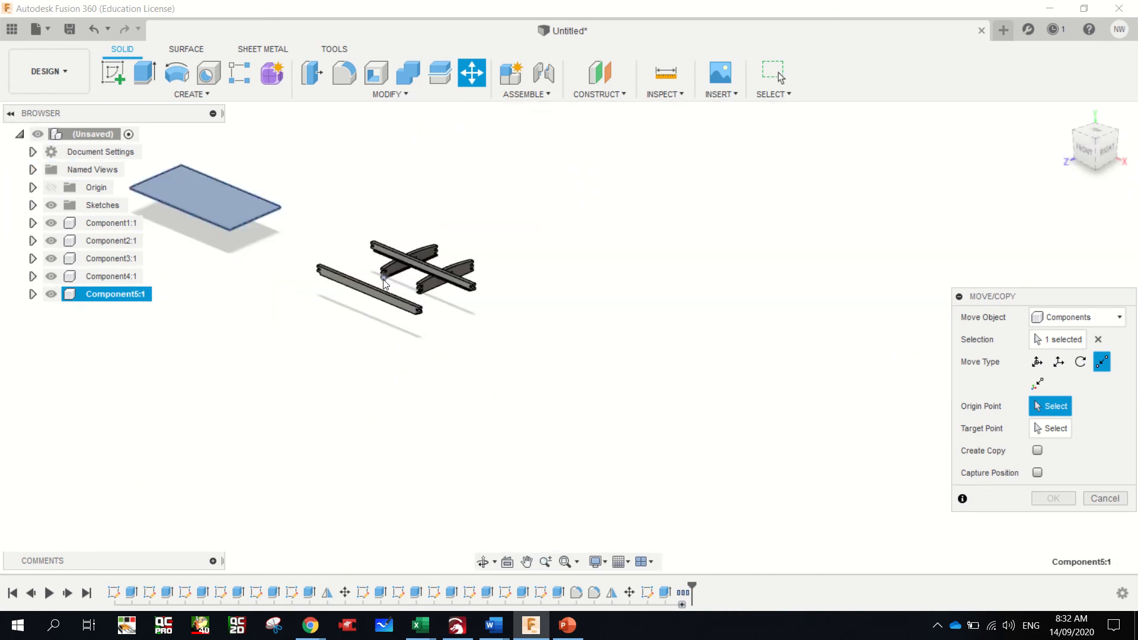
{"action": "scroll", "coordinate": [236, 231], "scroll_direction": "up", "scroll_amount": 3}
{"action": "scroll", "coordinate": [326, 219], "scroll_direction": "up", "scroll_amount": 5}
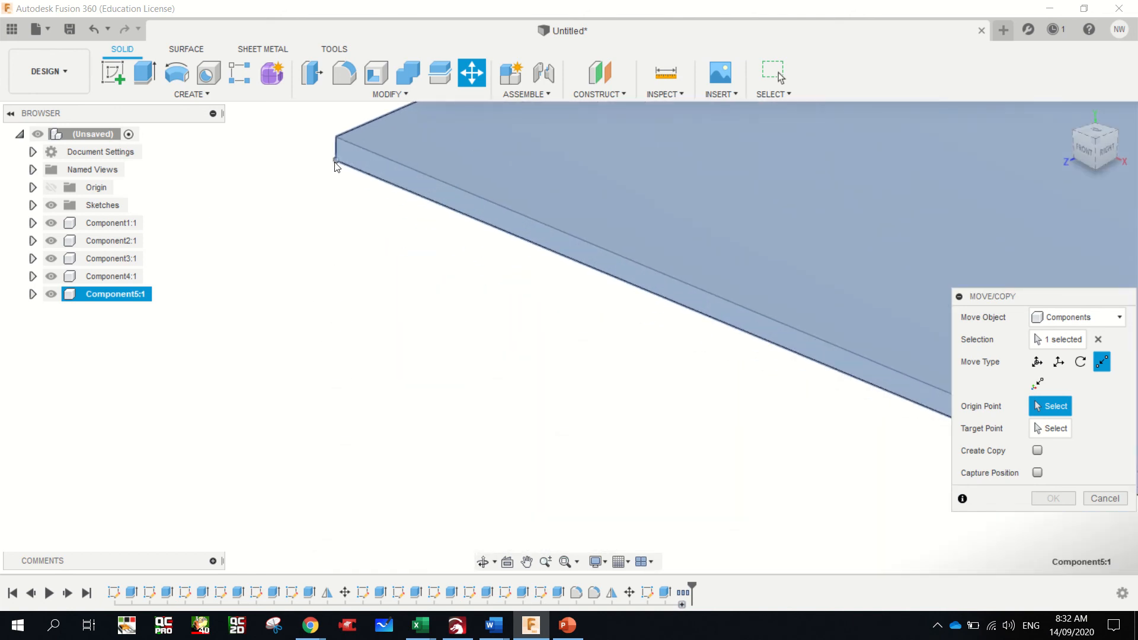
{"action": "left_click", "coordinate": [334, 172]}
{"action": "scroll", "coordinate": [355, 201], "scroll_direction": "down", "scroll_amount": 1}
{"action": "scroll", "coordinate": [356, 207], "scroll_direction": "down", "scroll_amount": 3}
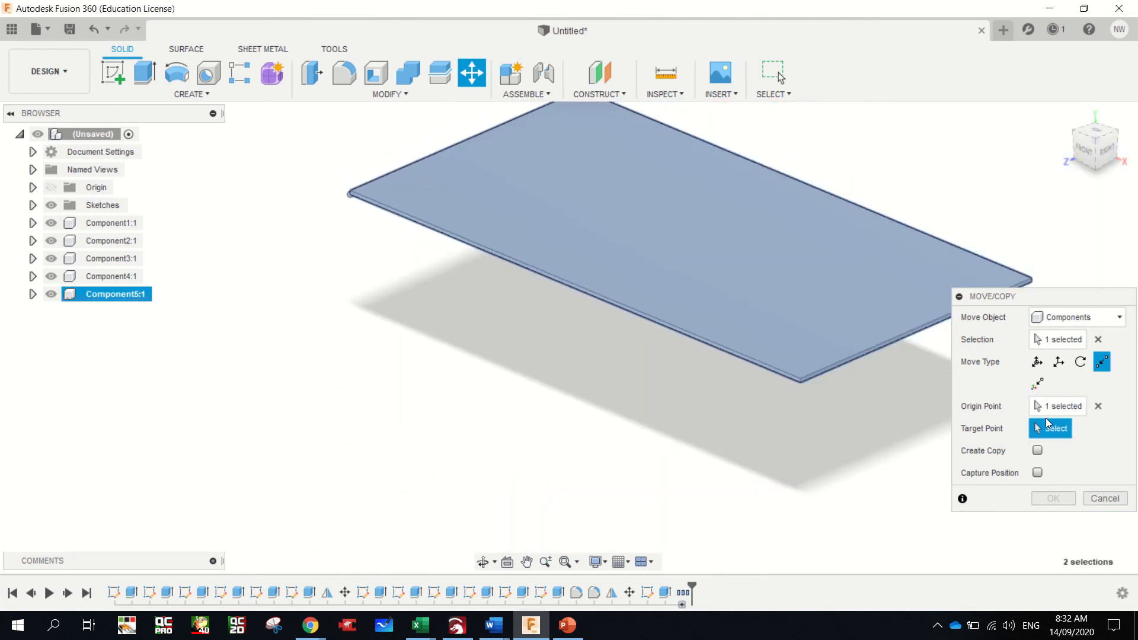
- Target the inner groove corner at the front end of the original end piece and apply the base panel move
{"action": "scroll", "coordinate": [642, 392], "scroll_direction": "up", "scroll_amount": 3}
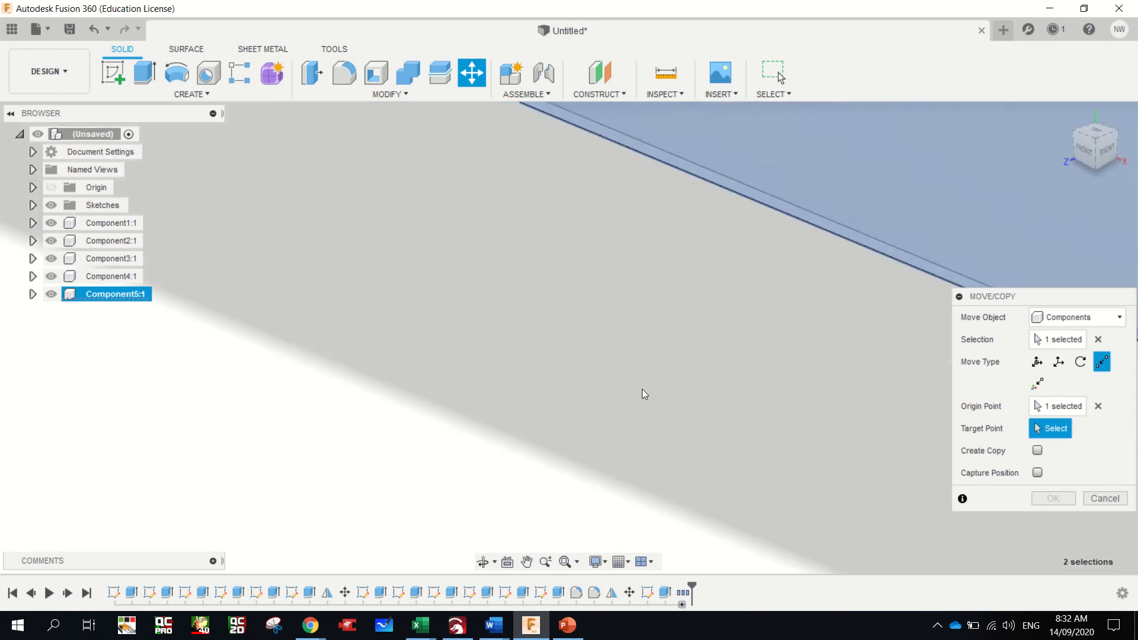
{"action": "scroll", "coordinate": [632, 386], "scroll_direction": "down", "scroll_amount": 6}
{"action": "scroll", "coordinate": [707, 294], "scroll_direction": "up", "scroll_amount": 10}
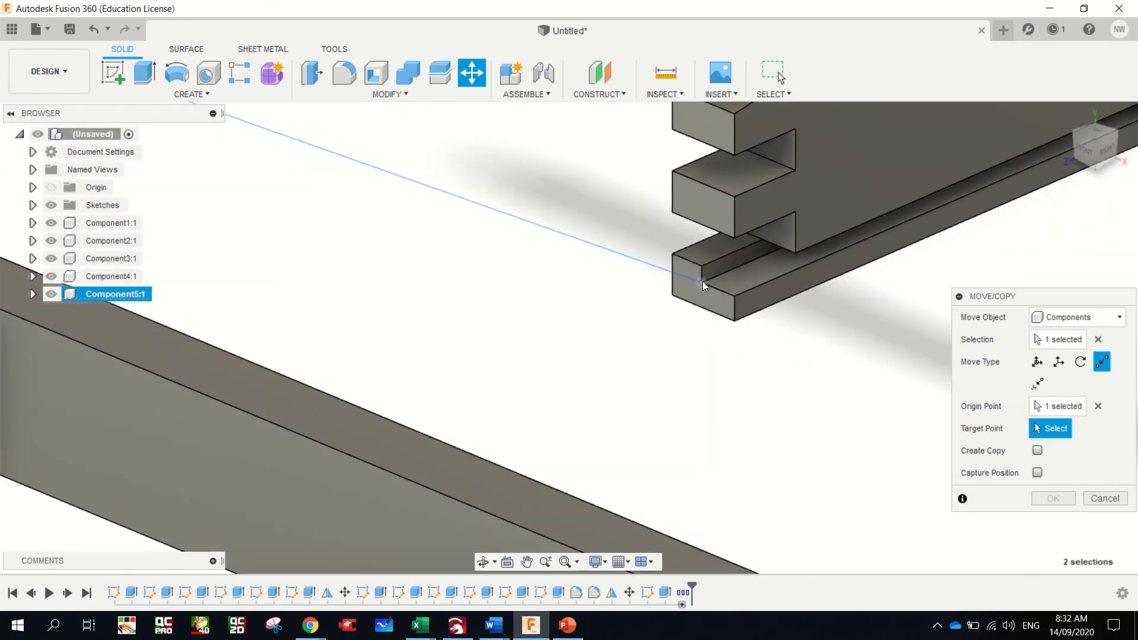
{"action": "left_click", "coordinate": [702, 281]}
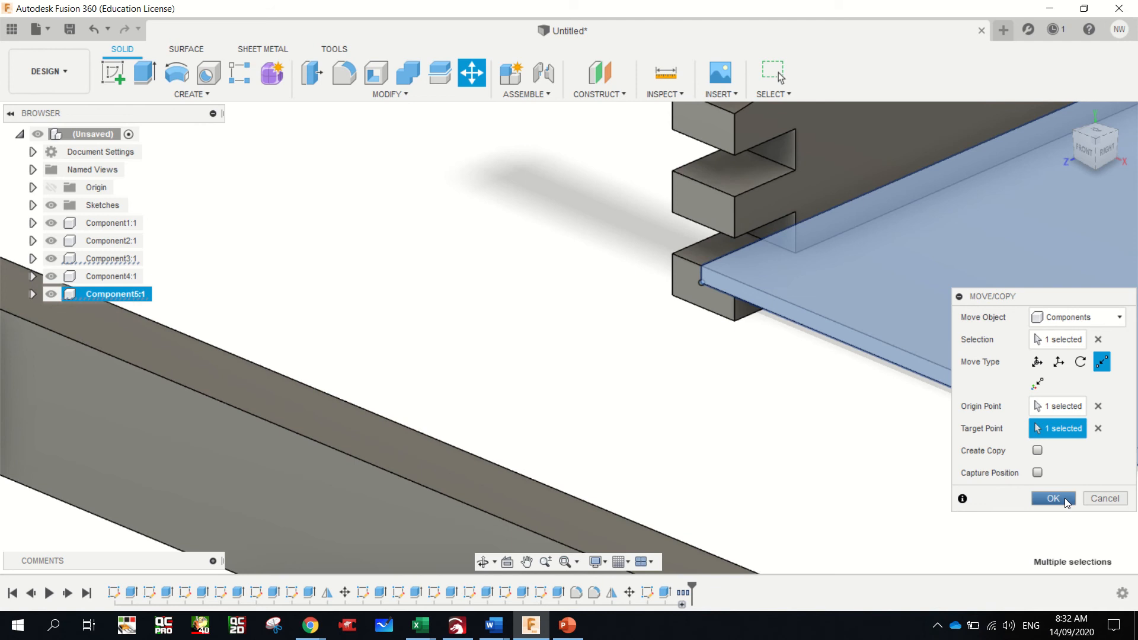
{"action": "left_click", "coordinate": [1053, 500]}
- Set up a point-to-point component move for the mirrored end piece standing midway across the base panel
{"action": "scroll", "coordinate": [797, 421], "scroll_direction": "down", "scroll_amount": 10}
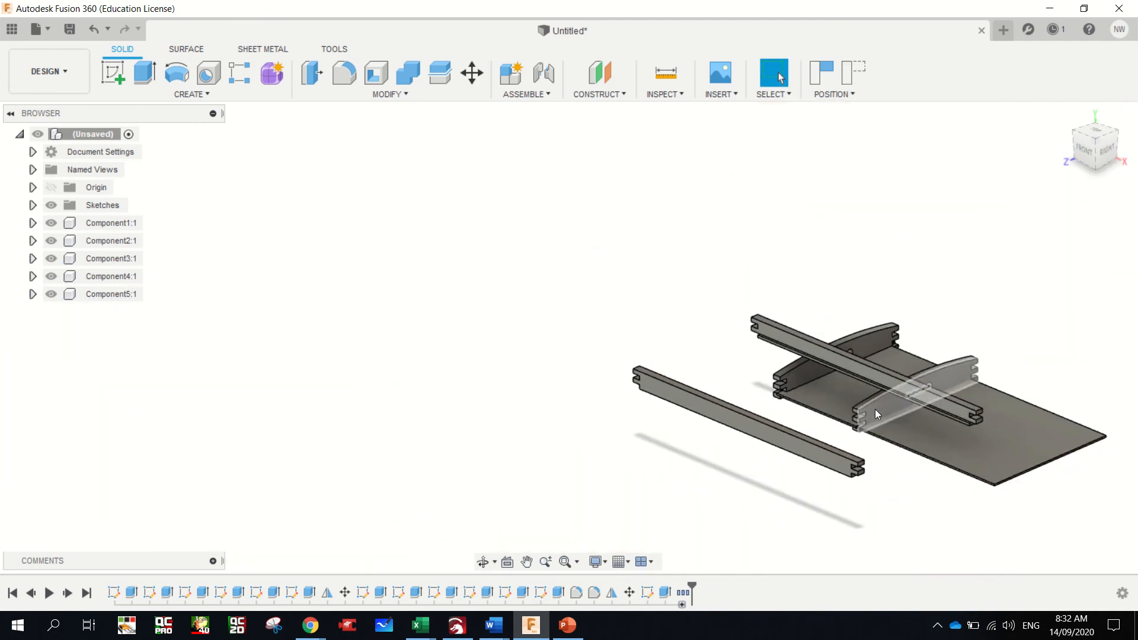
{"action": "left_click", "coordinate": [876, 406]}
{"action": "left_click", "coordinate": [877, 408]}
{"action": "right_click", "coordinate": [878, 408]}
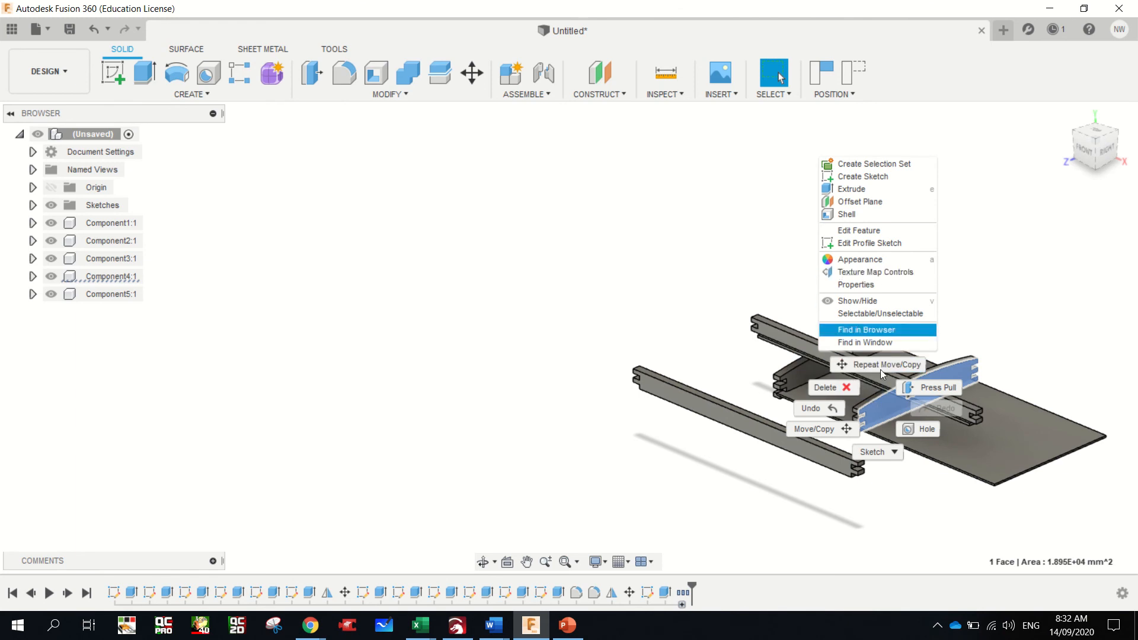
{"action": "left_click", "coordinate": [815, 430]}
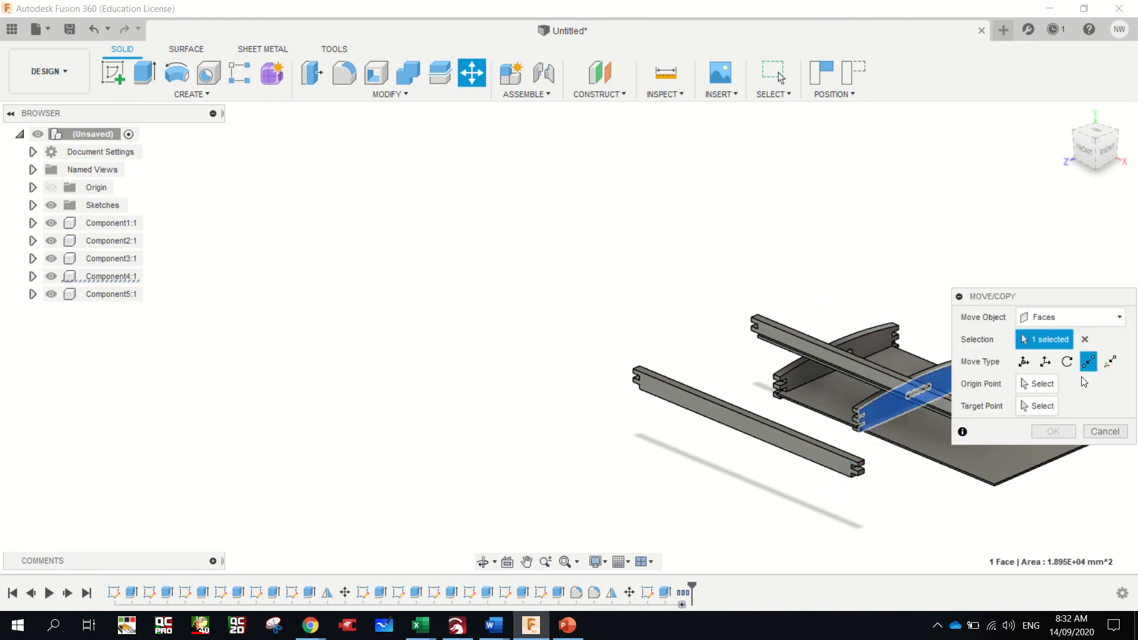
{"action": "left_click", "coordinate": [1103, 320]}
{"action": "left_click", "coordinate": [1070, 336]}
{"action": "left_click", "coordinate": [878, 411]}
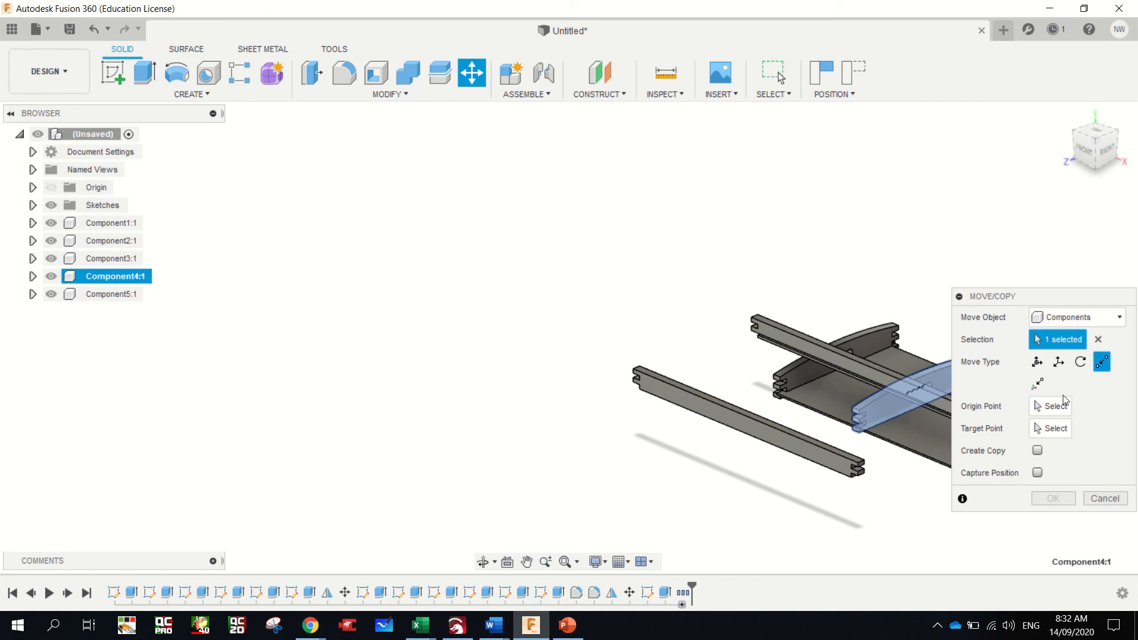
{"action": "left_click", "coordinate": [1039, 414]}
- Move the mirrored end piece from its front groove corner to the free bottom front corner of the base panel
{"action": "scroll", "coordinate": [850, 448], "scroll_direction": "up", "scroll_amount": 10}
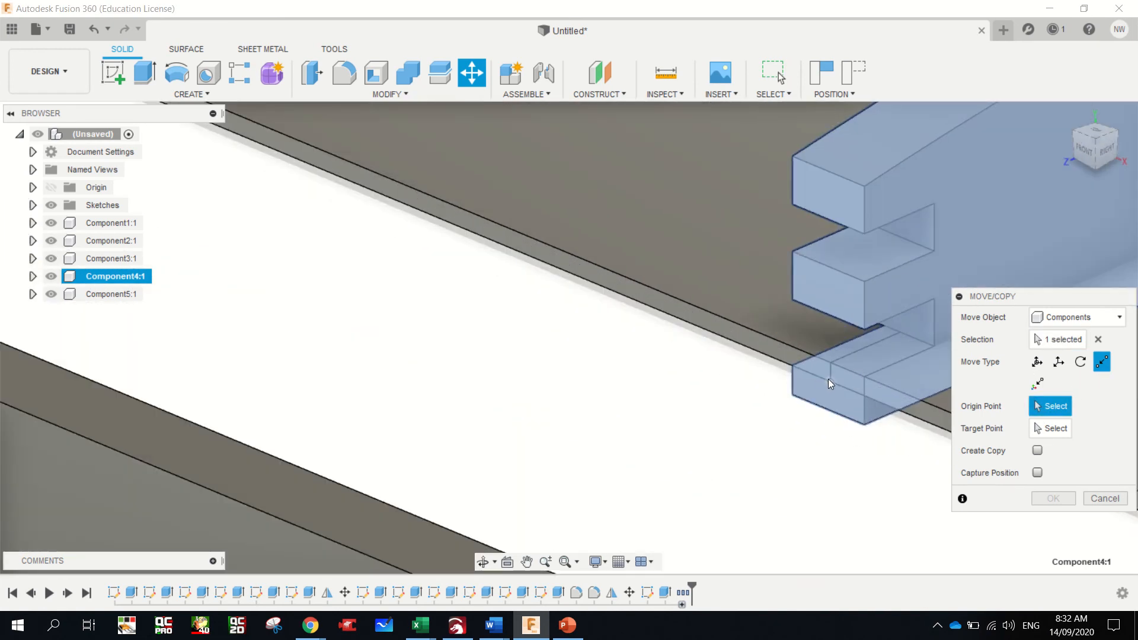
{"action": "left_click", "coordinate": [828, 379]}
{"action": "scroll", "coordinate": [851, 405], "scroll_direction": "down", "scroll_amount": 10}
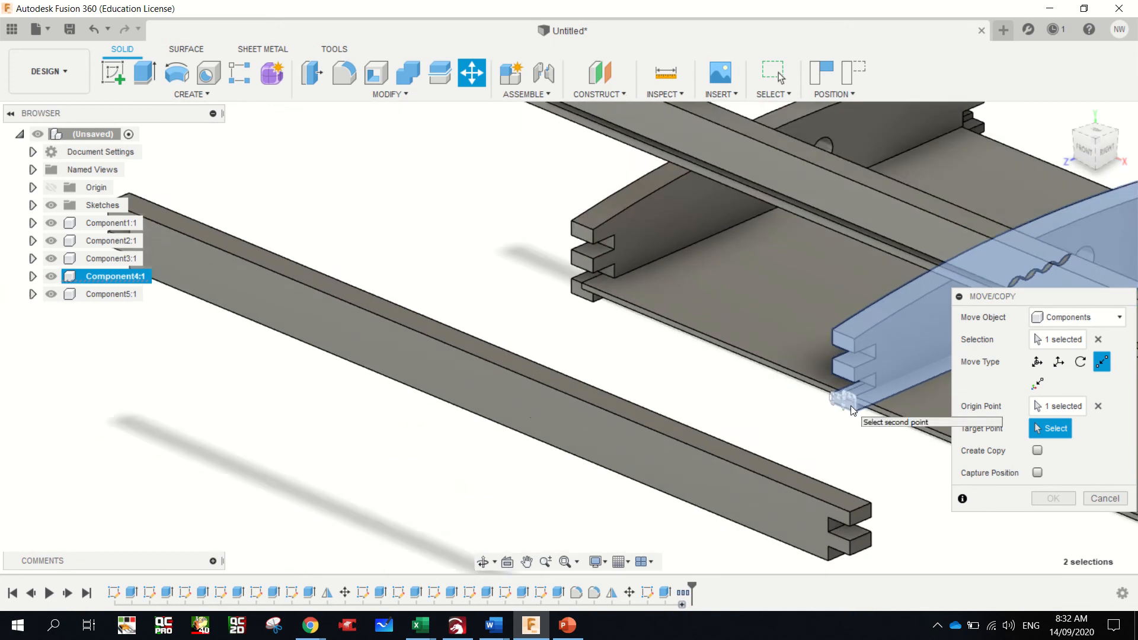
{"action": "scroll", "coordinate": [770, 415], "scroll_direction": "down", "scroll_amount": 2}
{"action": "scroll", "coordinate": [785, 380], "scroll_direction": "up", "scroll_amount": 8}
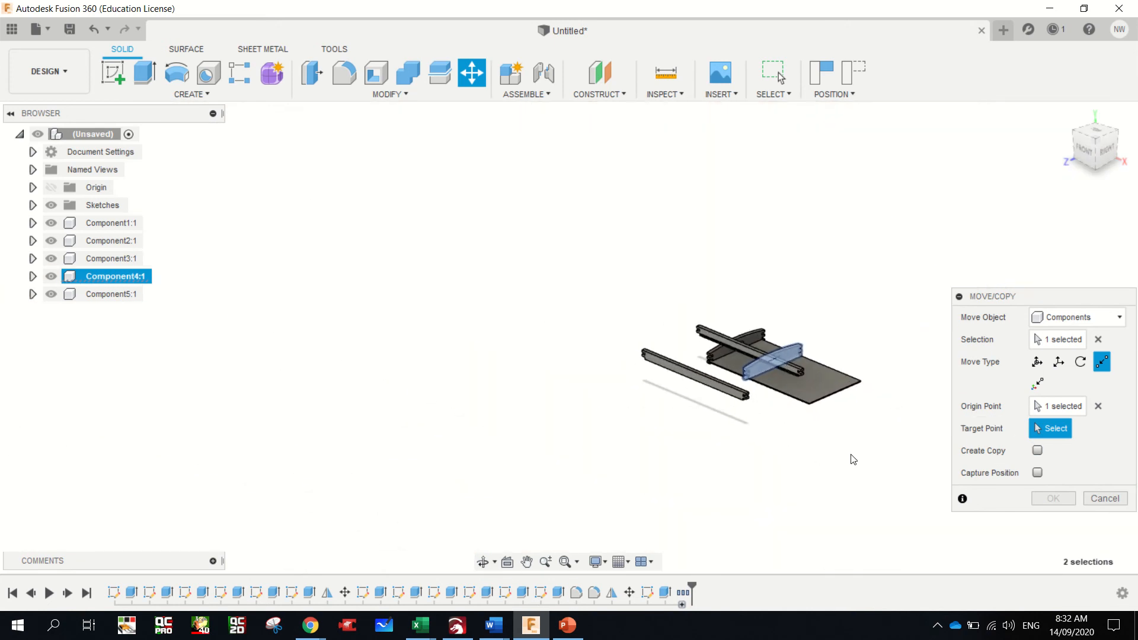
{"action": "scroll", "coordinate": [794, 377], "scroll_direction": "up", "scroll_amount": 5}
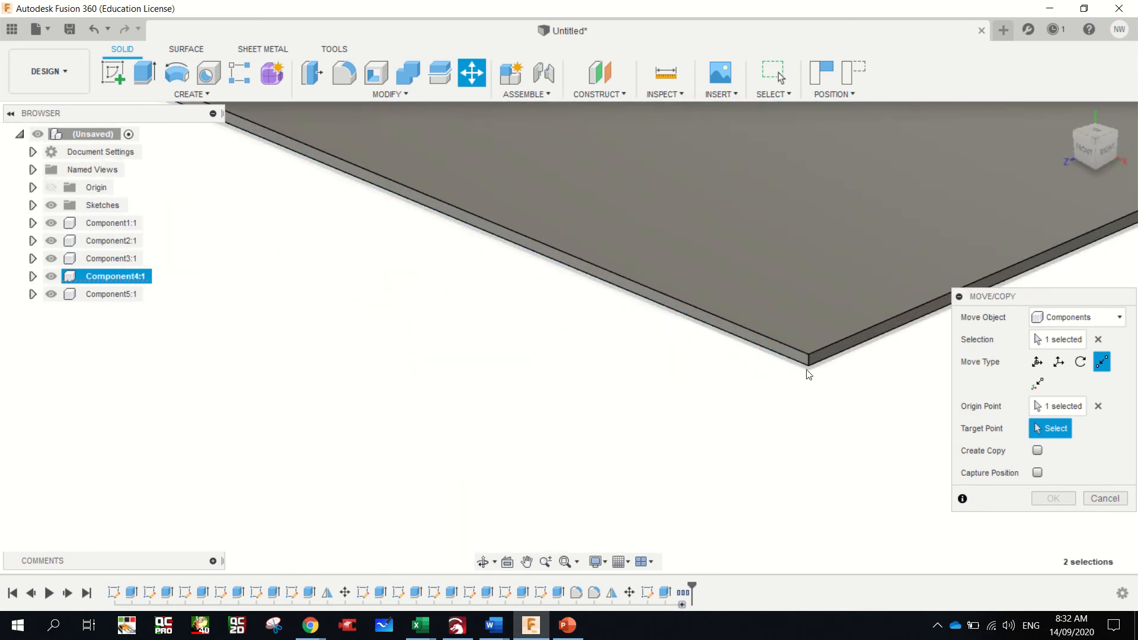
{"action": "left_click", "coordinate": [809, 364]}
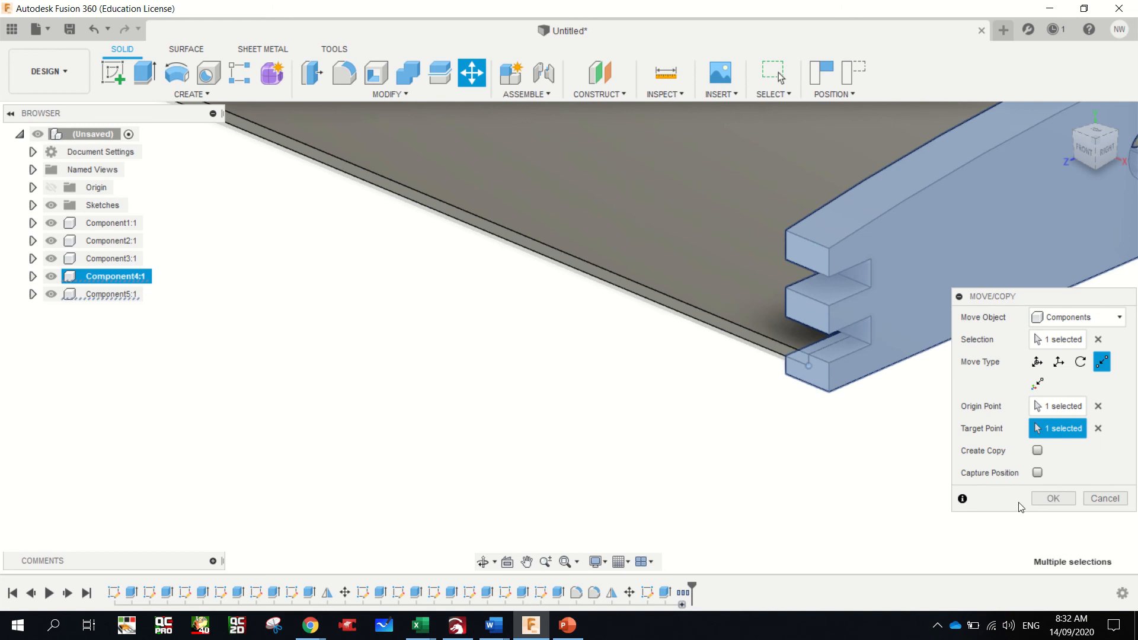
{"action": "left_click", "coordinate": [1052, 498]}
- Set up a point-to-point component move for the front bar lying clear of the base panel
{"action": "scroll", "coordinate": [721, 401], "scroll_direction": "down", "scroll_amount": 10}
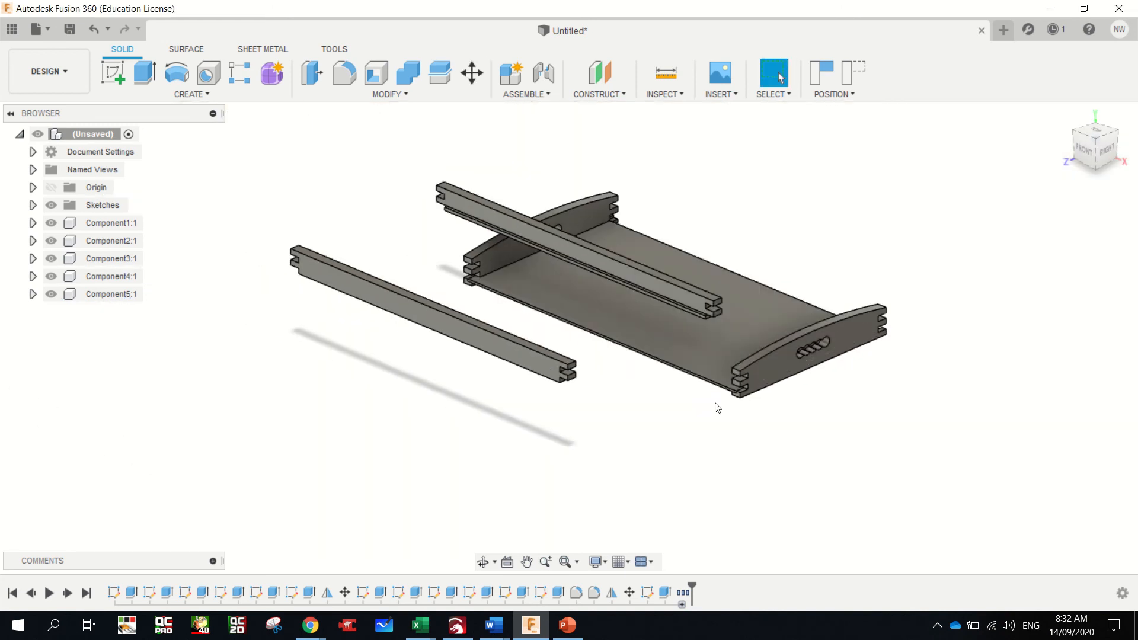
{"action": "left_click", "coordinate": [532, 363]}
{"action": "right_click", "coordinate": [531, 365]}
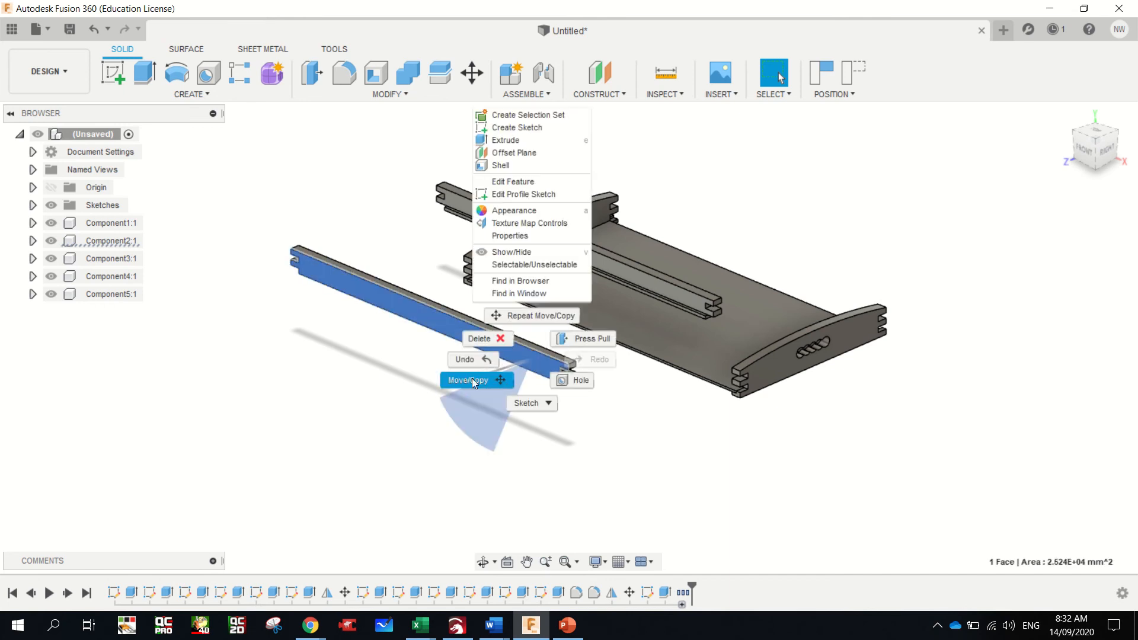
{"action": "left_click", "coordinate": [474, 378]}
{"action": "left_click", "coordinate": [1098, 324]}
{"action": "left_click", "coordinate": [1091, 331]}
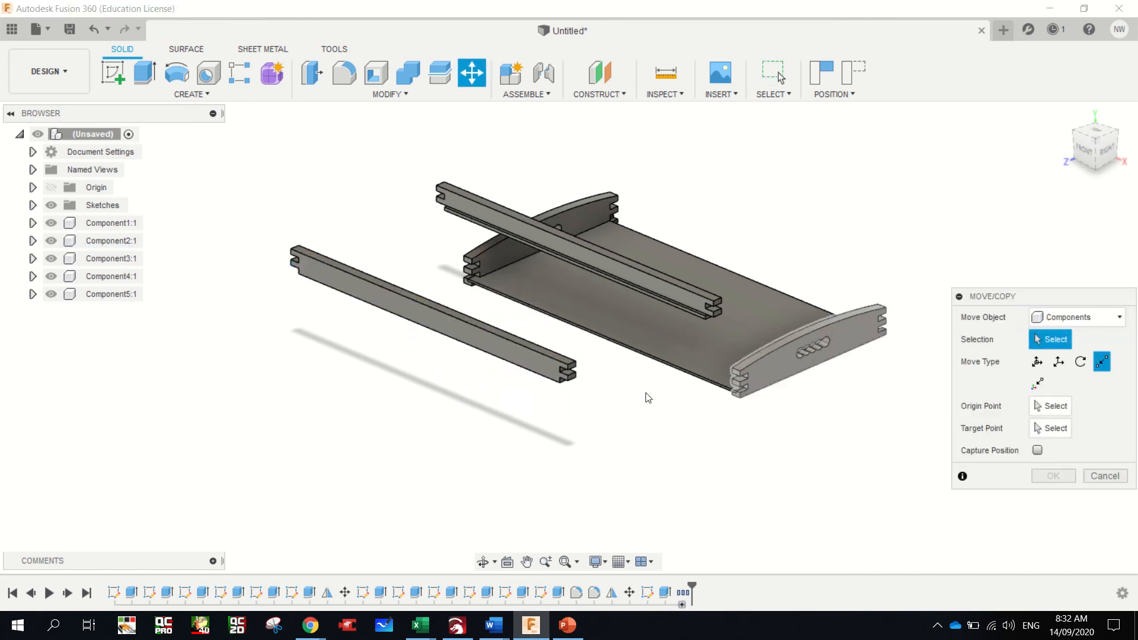
{"action": "left_click", "coordinate": [544, 379]}
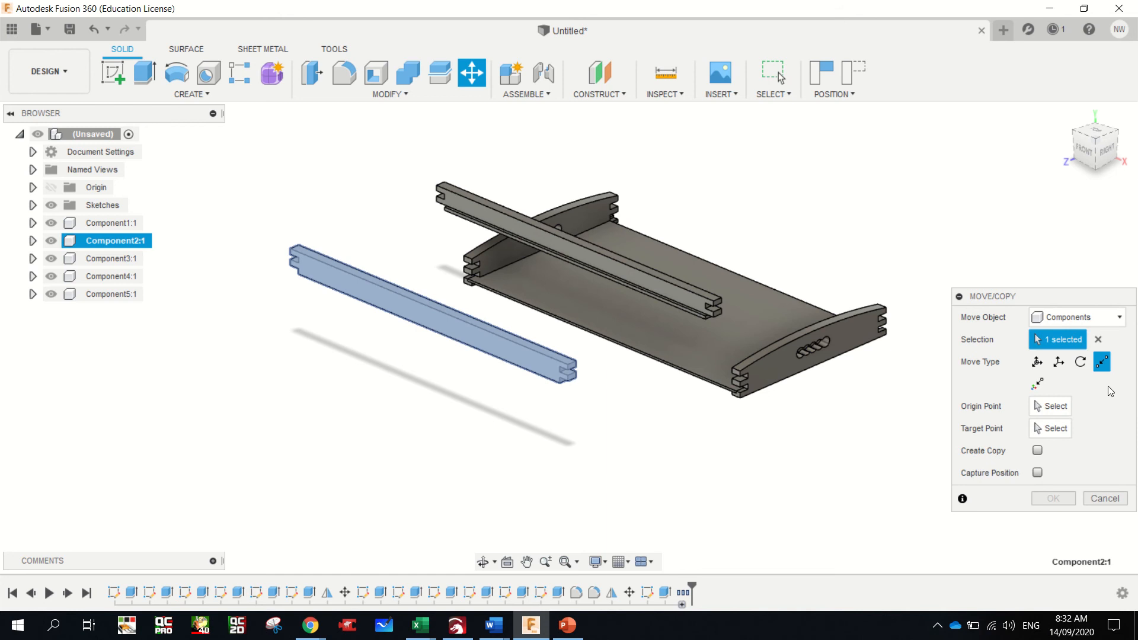
{"action": "left_click", "coordinate": [1056, 407]}
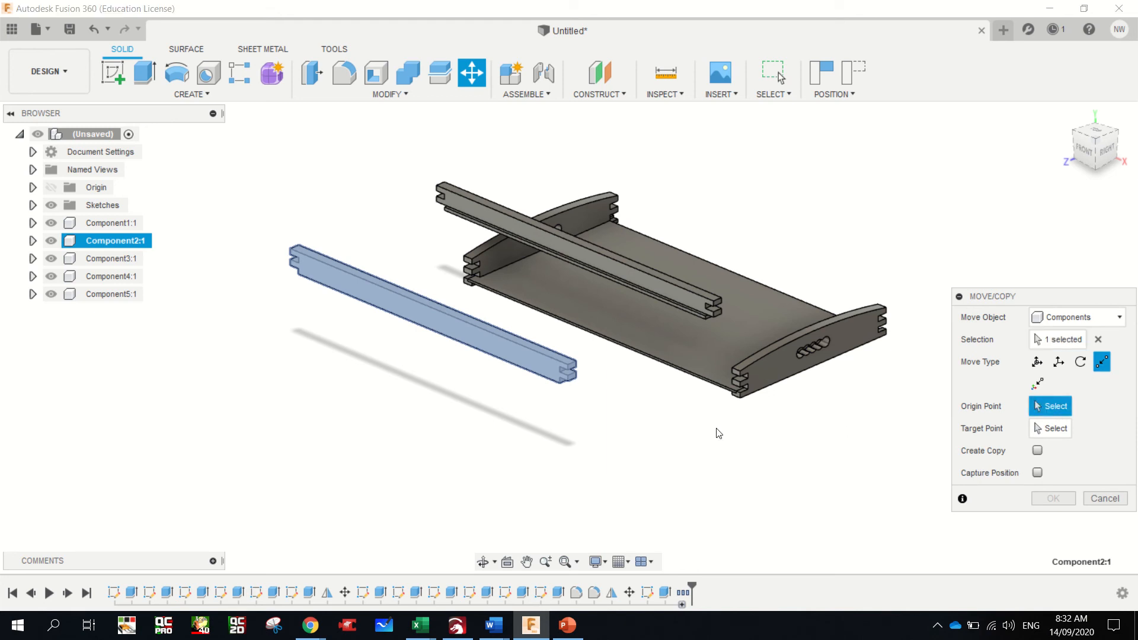
- Move the front bar from the lower outer corner of its end finger to the matching lower slot corner of the adjoining end piece
{"action": "scroll", "coordinate": [758, 414], "scroll_direction": "up", "scroll_amount": 5}
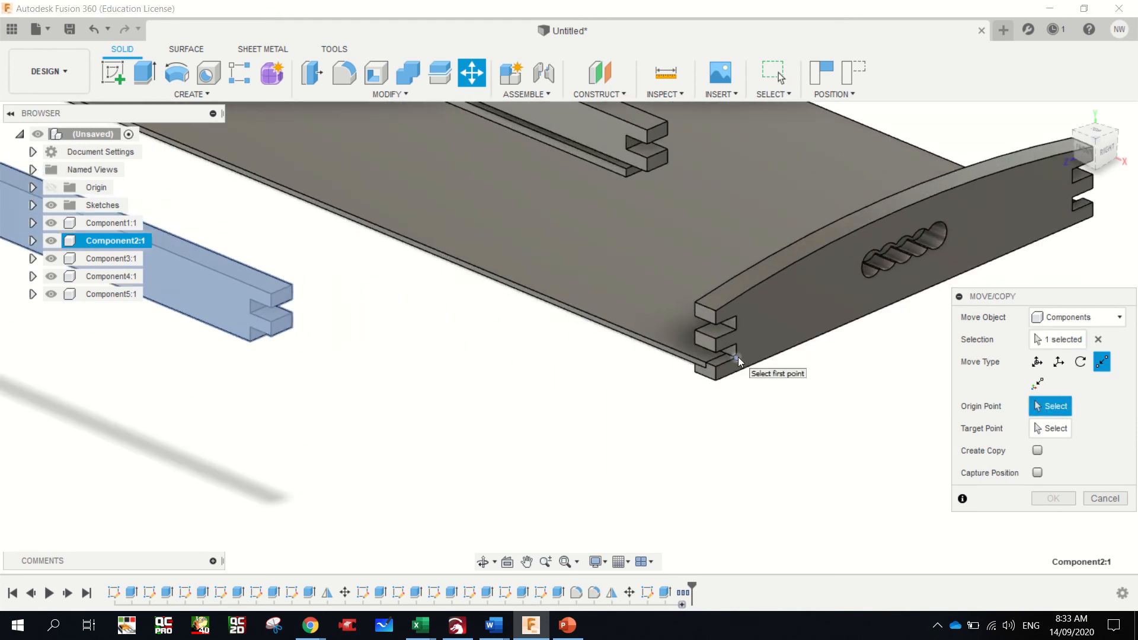
{"action": "left_click", "coordinate": [292, 327]}
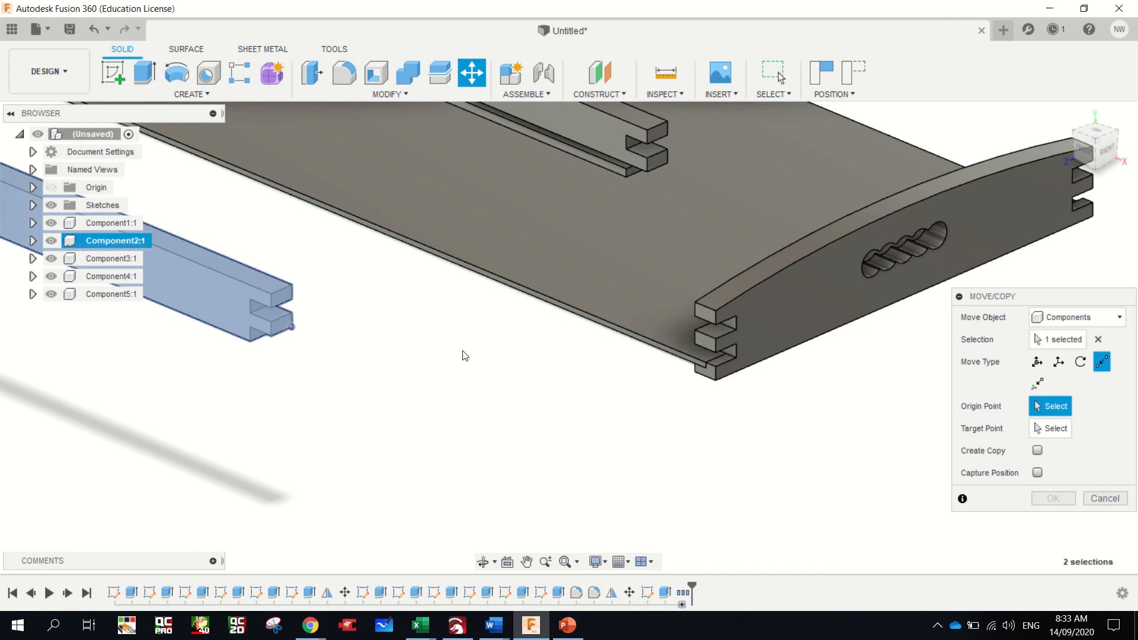
{"action": "left_click", "coordinate": [734, 357]}
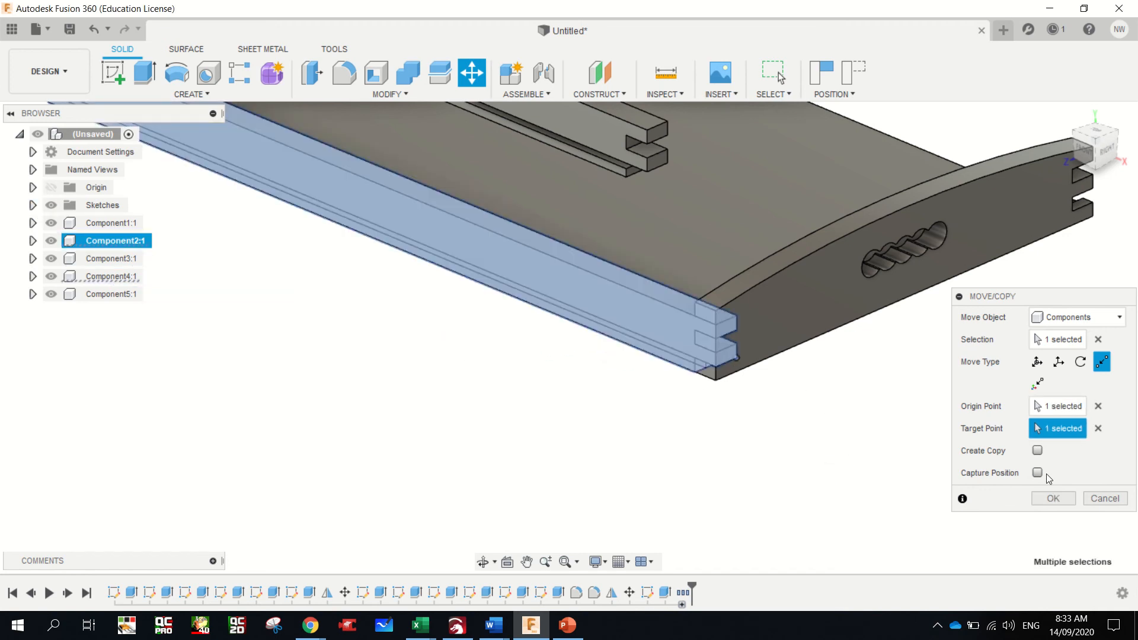
{"action": "left_click", "coordinate": [1066, 502]}
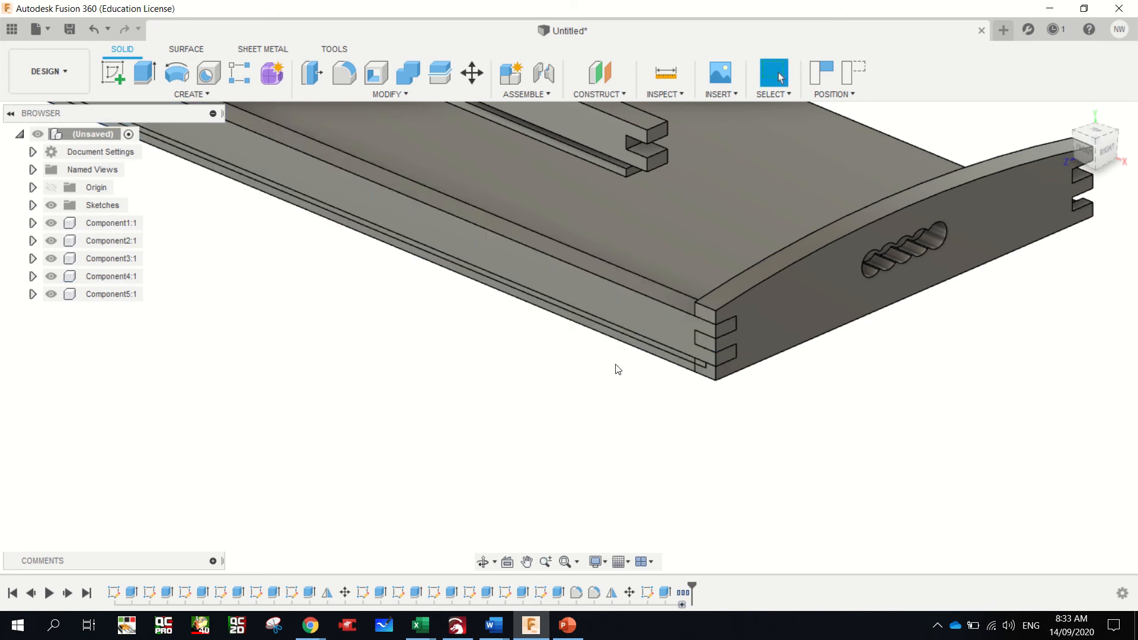
- Set up a translate component move for the base panel at the open rear side of the tray
{"action": "scroll", "coordinate": [618, 368], "scroll_direction": "down", "scroll_amount": 5}
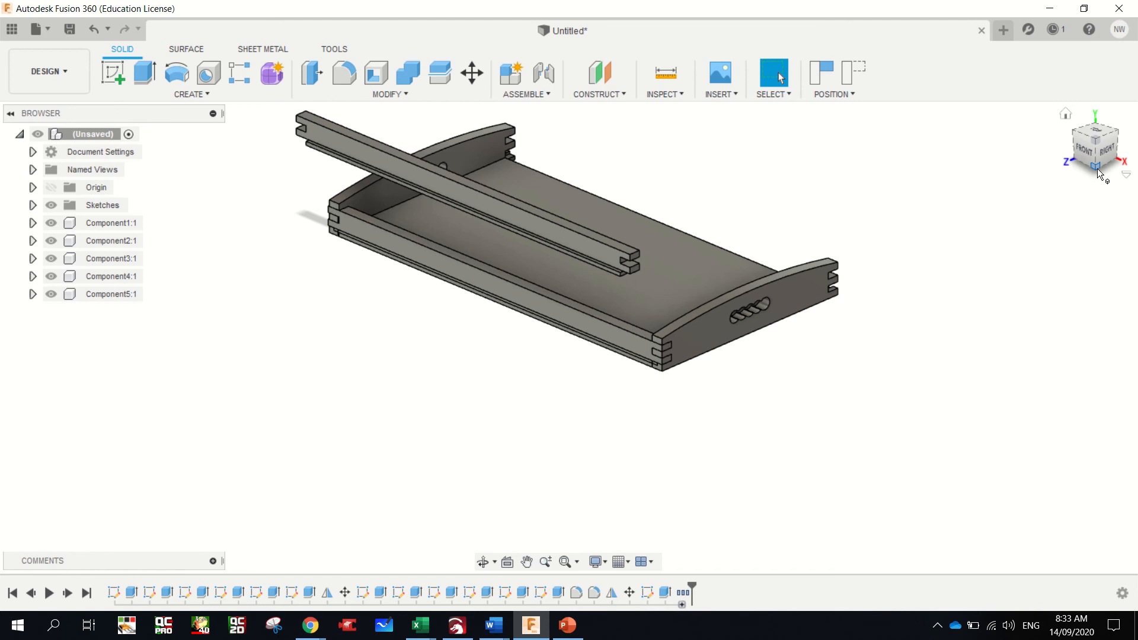
{"action": "mouse_move", "coordinate": [1097, 170]}
{"action": "left_mouse_down"}
{"action": "mouse_move", "coordinate": [1049, 219]}
{"action": "mouse_move", "coordinate": [1067, 173]}
{"action": "mouse_move", "coordinate": [1096, 170]}
{"action": "left_mouse_up"}
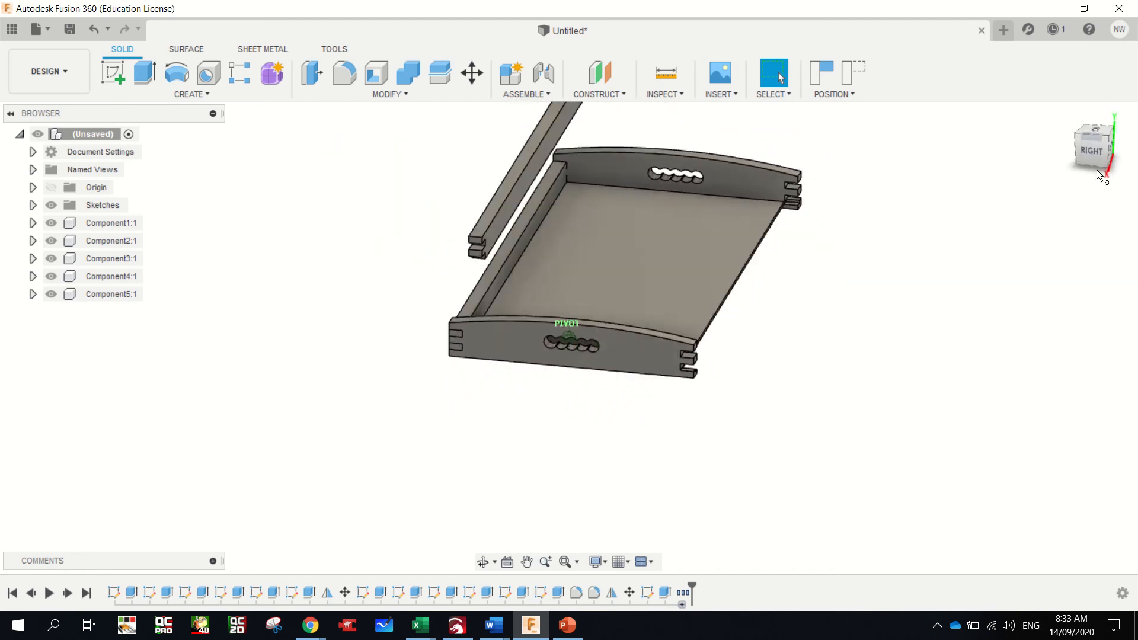
{"action": "scroll", "coordinate": [781, 208], "scroll_direction": "down", "scroll_amount": 3}
{"action": "scroll", "coordinate": [747, 195], "scroll_direction": "up", "scroll_amount": 10}
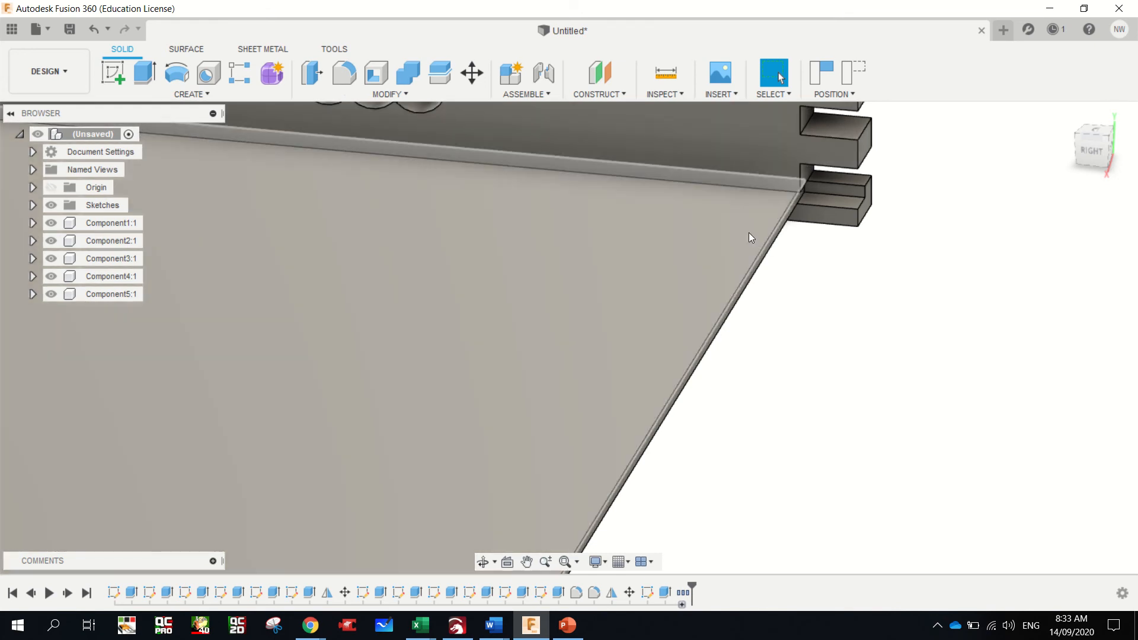
{"action": "scroll", "coordinate": [748, 233], "scroll_direction": "down", "scroll_amount": 1}
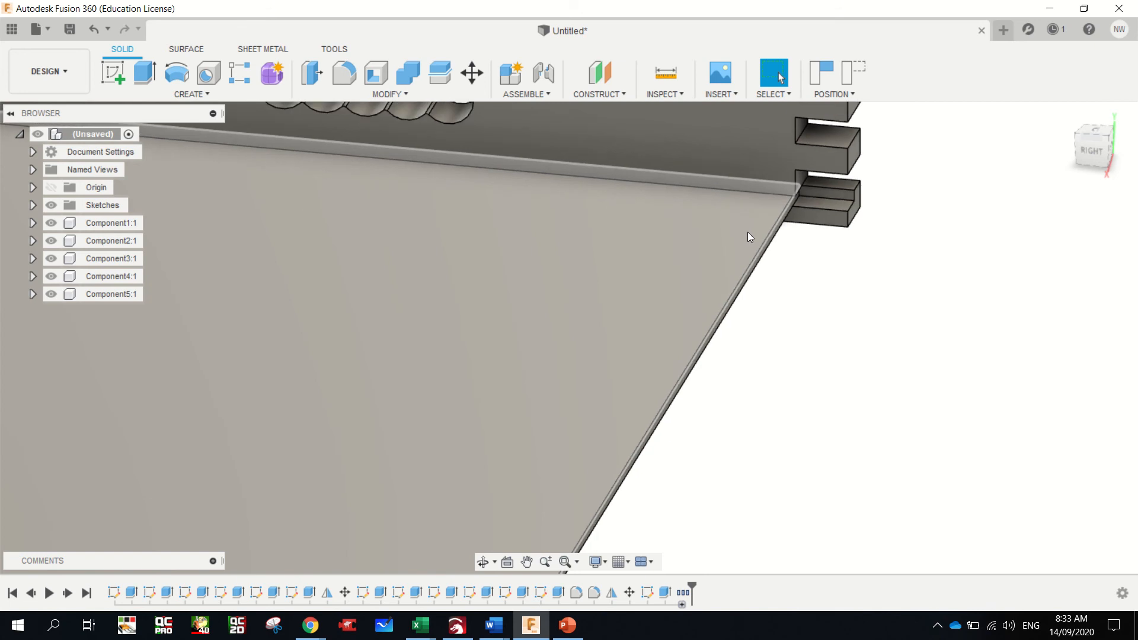
{"action": "scroll", "coordinate": [815, 227], "scroll_direction": "down", "scroll_amount": 2}
{"action": "scroll", "coordinate": [800, 231], "scroll_direction": "up", "scroll_amount": 3}
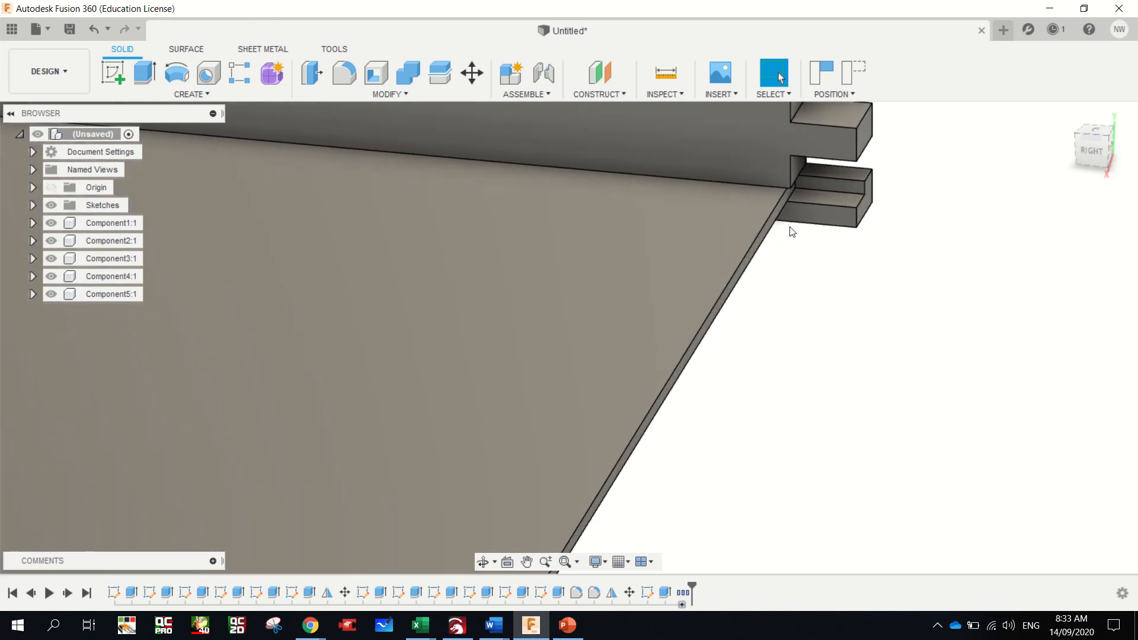
{"action": "left_click", "coordinate": [724, 213]}
{"action": "right_click", "coordinate": [721, 208]}
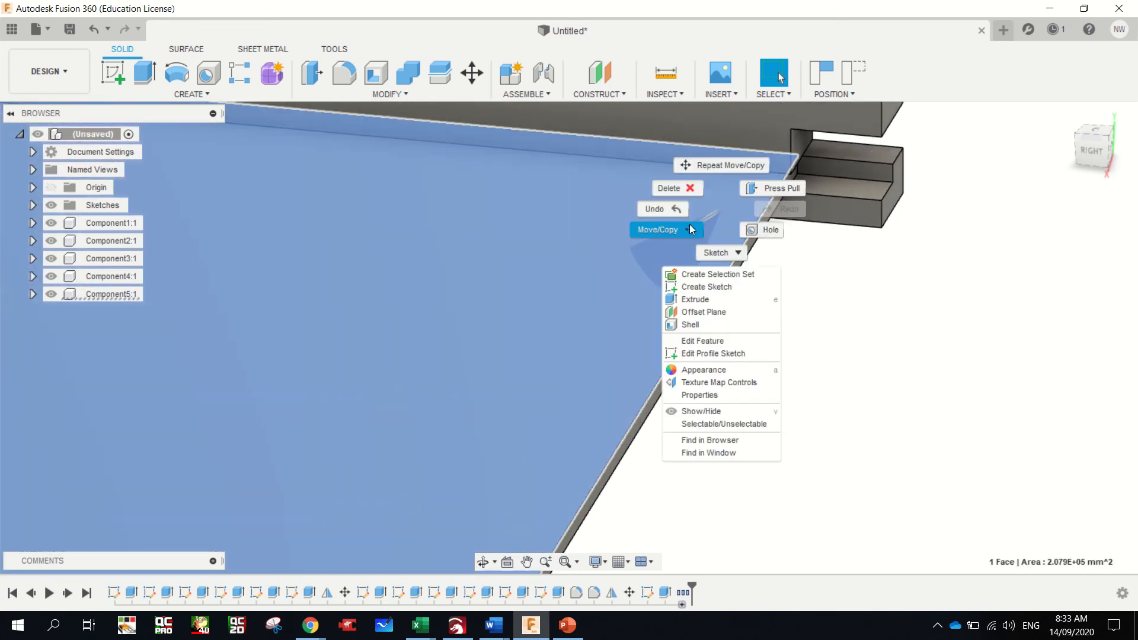
{"action": "left_click", "coordinate": [681, 228]}
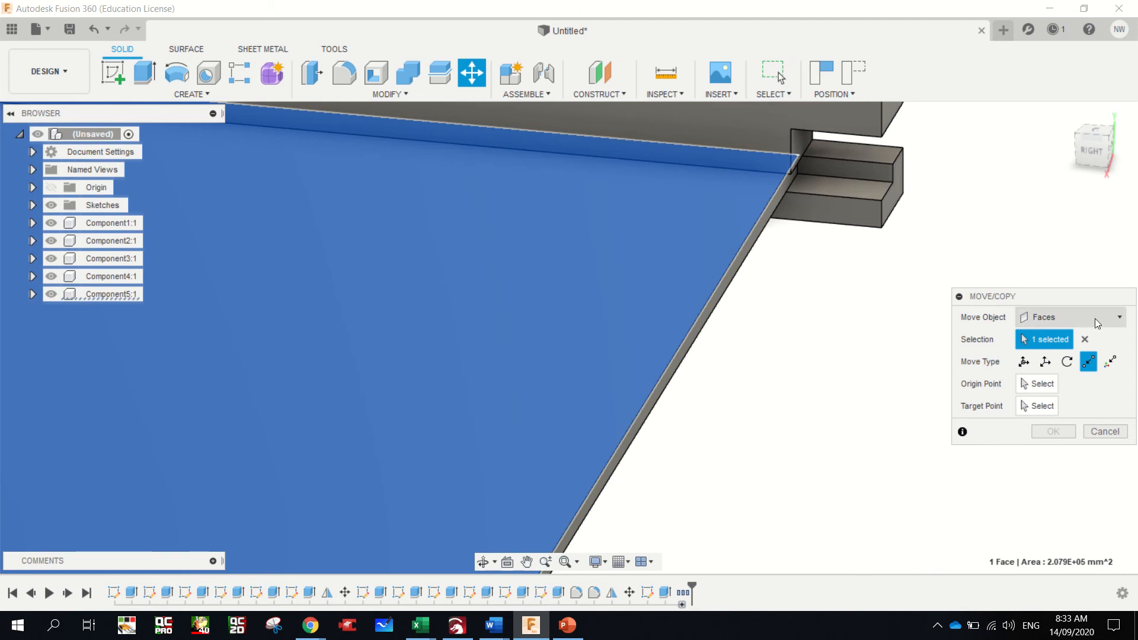
{"action": "left_click", "coordinate": [1095, 319]}
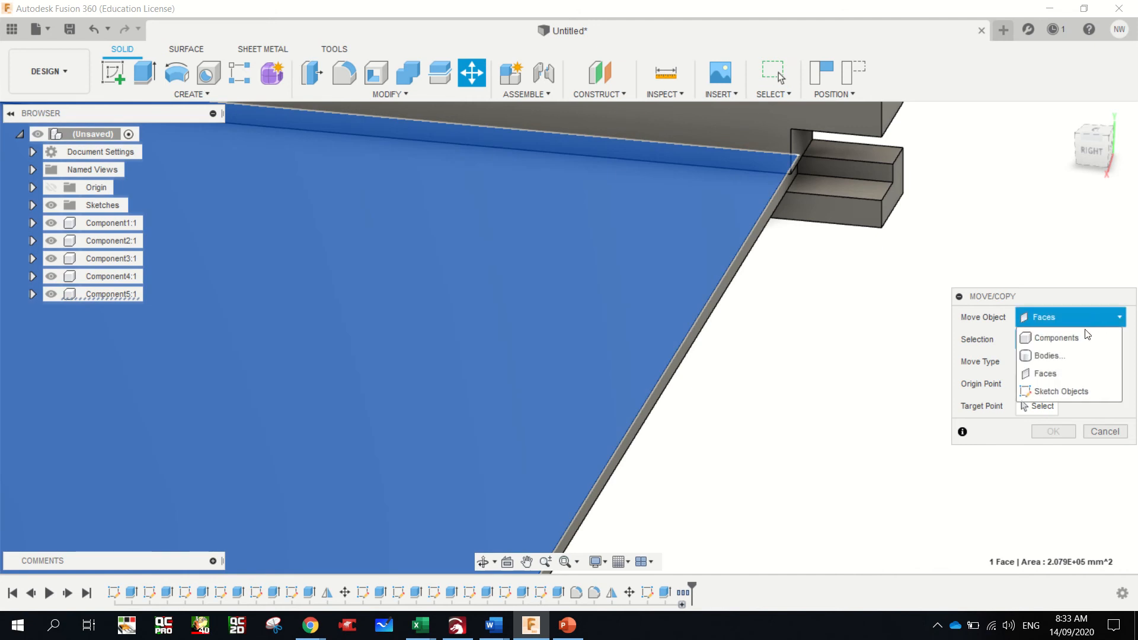
{"action": "left_click", "coordinate": [1061, 335]}
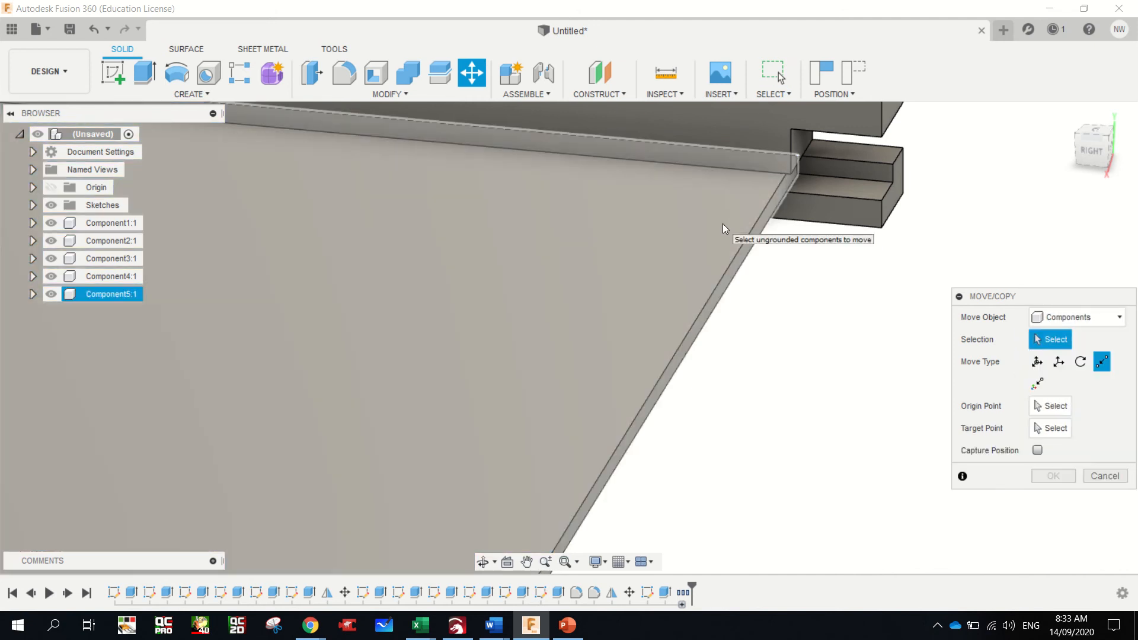
{"action": "left_click", "coordinate": [723, 224]}
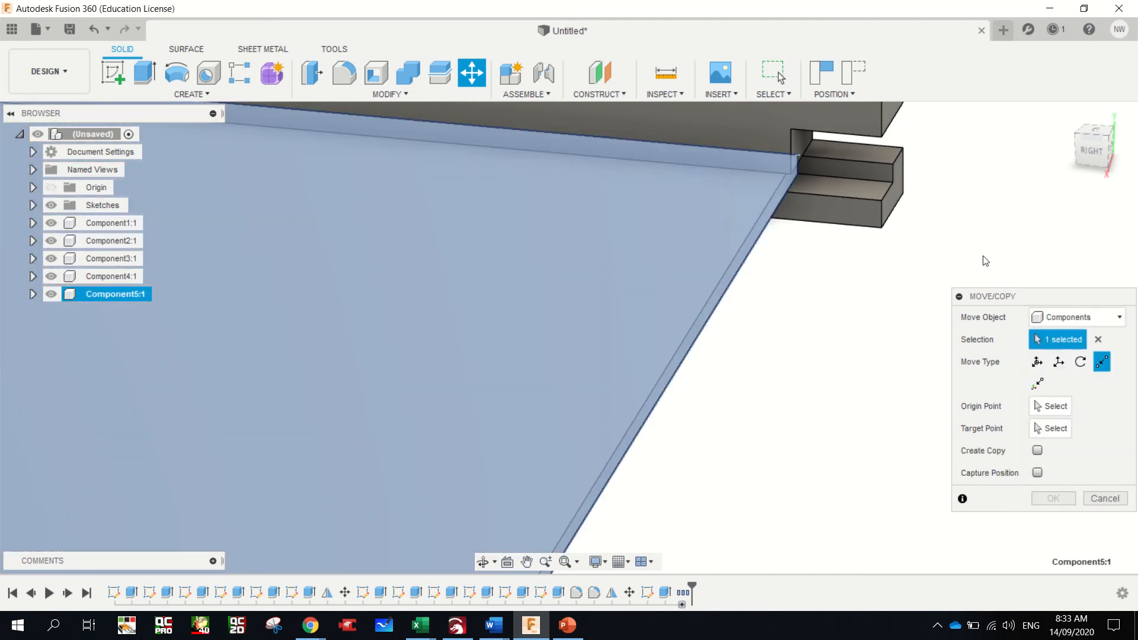
{"action": "left_click", "coordinate": [1060, 362]}
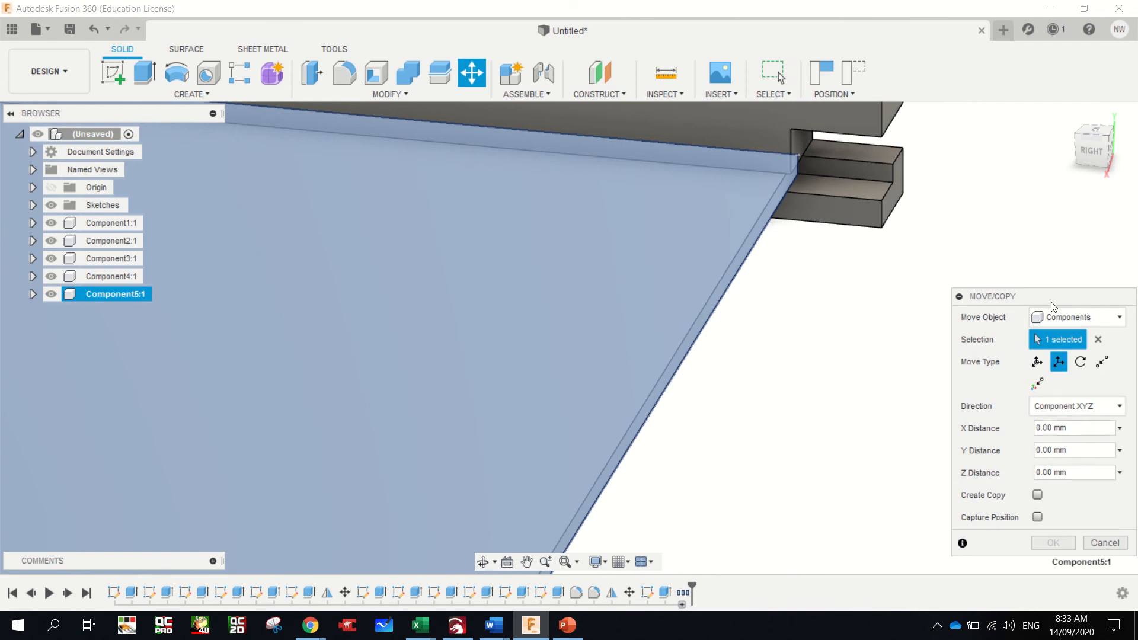
- Shift the base panel by a Z distance of -10 mm, away from the front bar, and apply the move
{"action": "scroll", "coordinate": [699, 246], "scroll_direction": "down", "scroll_amount": 5}
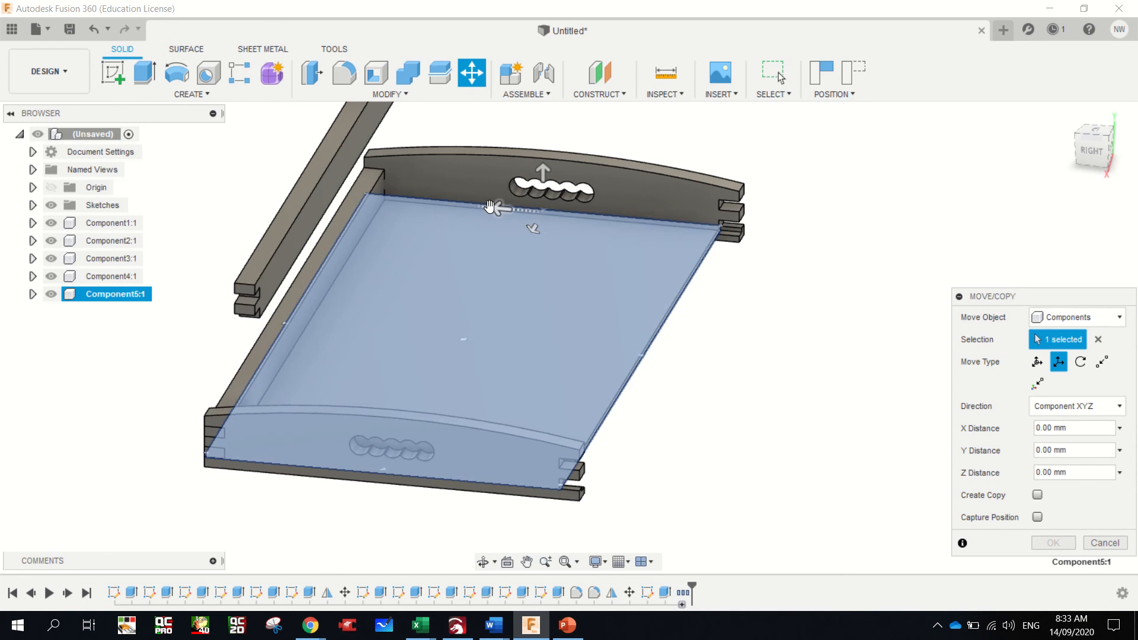
{"action": "left_click_drag", "start_coordinate": [500, 210], "coordinate": [515, 211]}
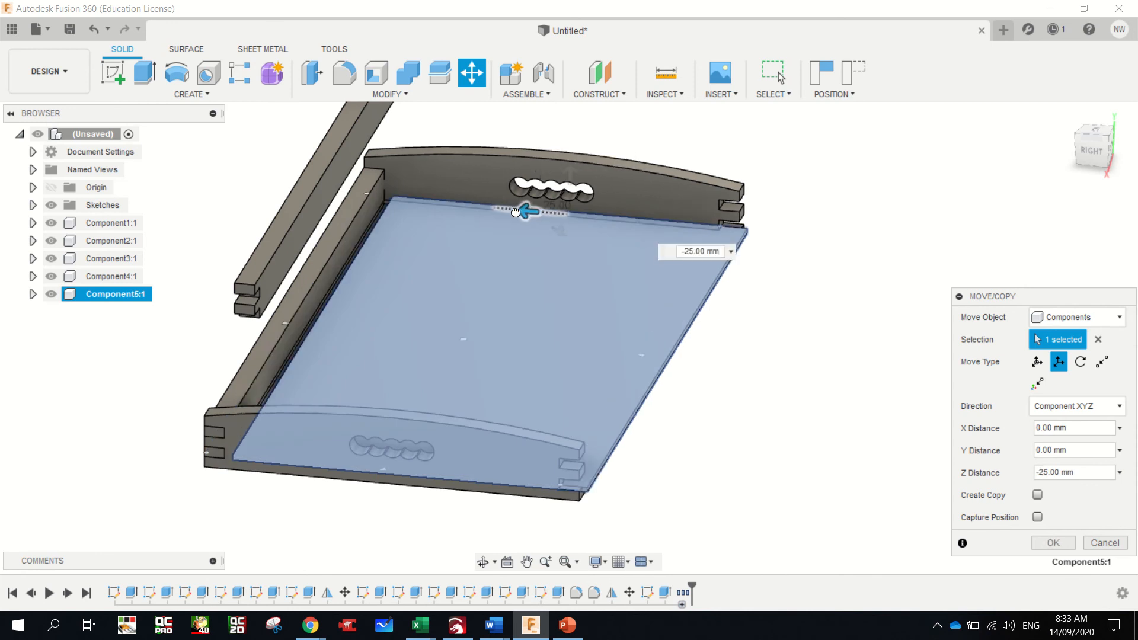
{"action": "left_click", "coordinate": [710, 253]}
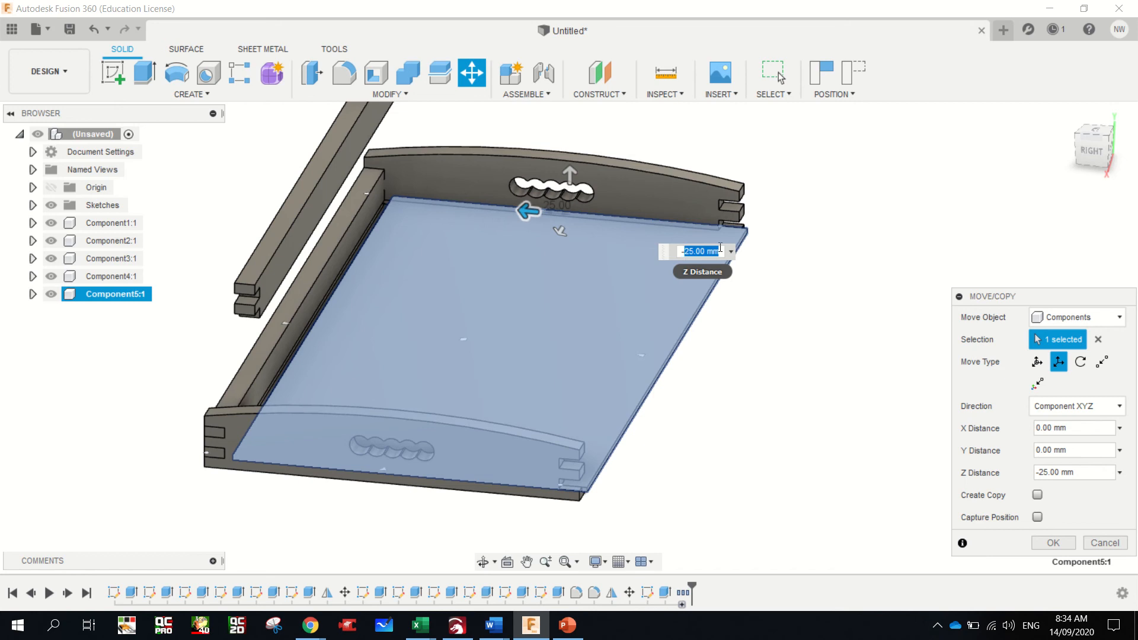
{"action": "type", "text": "-10"}
{"action": "key", "text": "Return"}
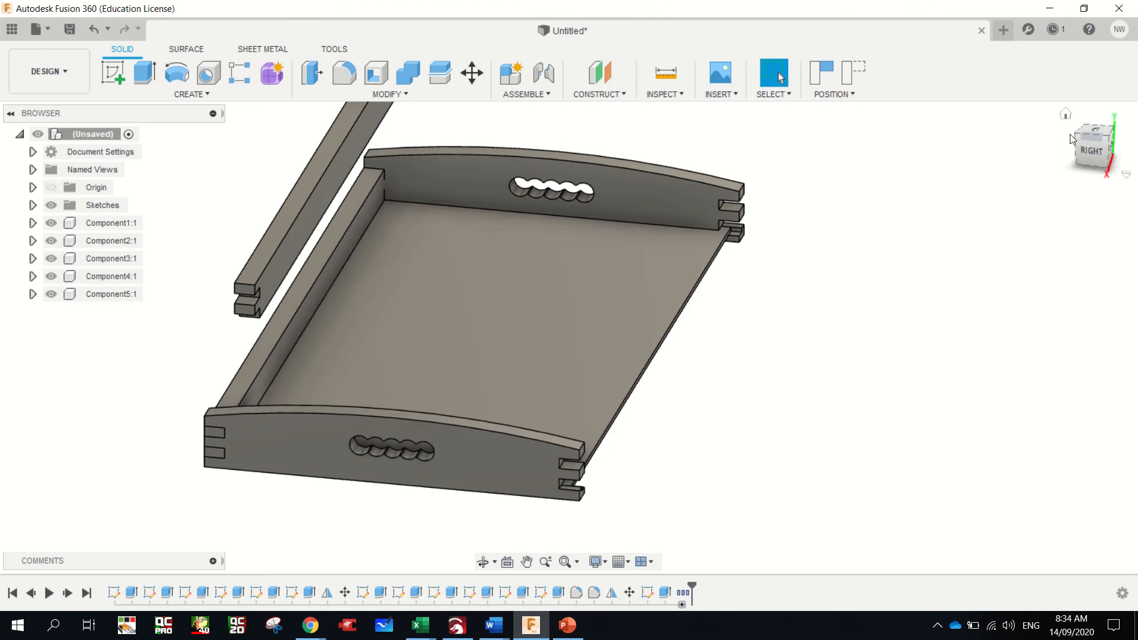
- Set up a point-to-point component move for the remaining bar above the tray, with its origin at the top outer corner of the near end
{"action": "mouse_move", "coordinate": [1088, 139]}
{"action": "left_mouse_down"}
{"action": "mouse_move", "coordinate": [1122, 129]}
{"action": "mouse_move", "coordinate": [1074, 140]}
{"action": "left_mouse_up"}
{"action": "right_click", "coordinate": [361, 178]}
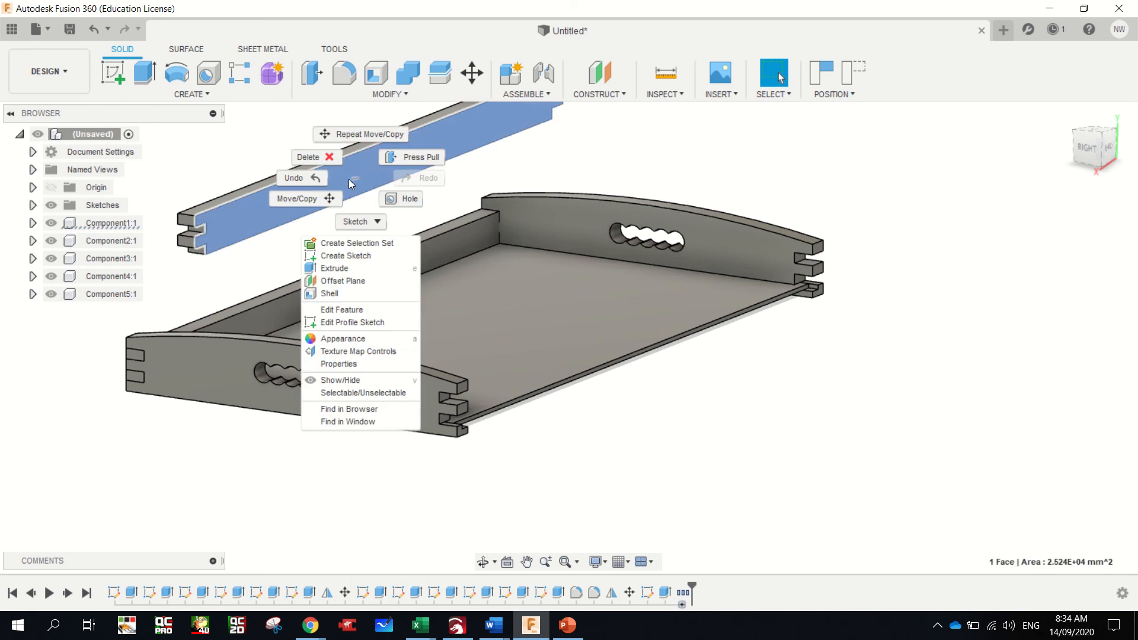
{"action": "left_click", "coordinate": [325, 198]}
{"action": "left_click", "coordinate": [1057, 321]}
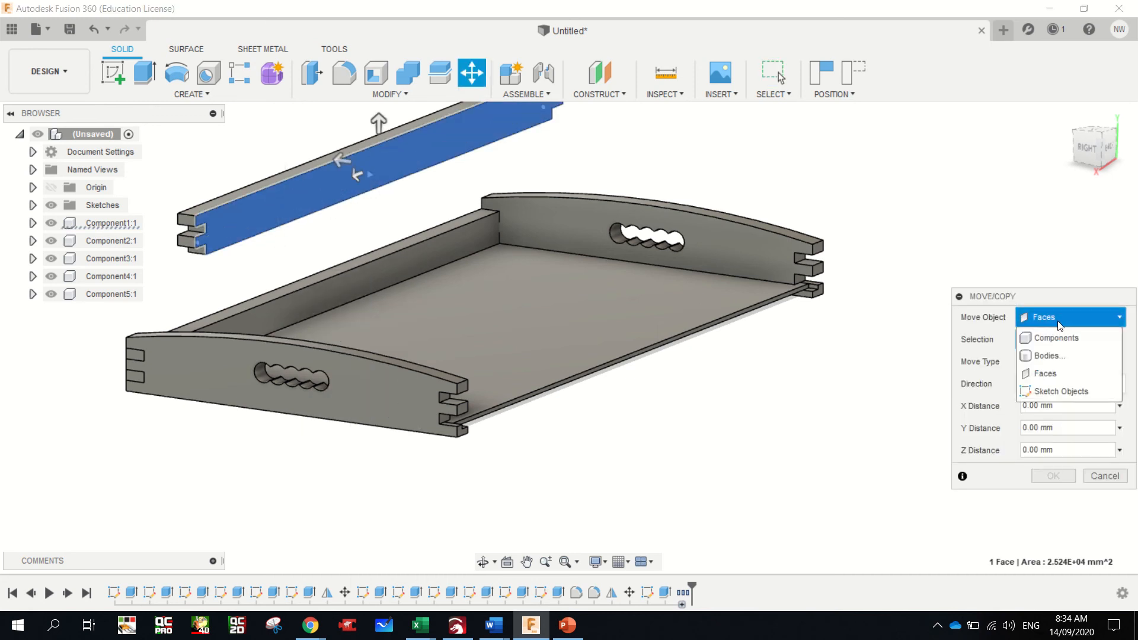
{"action": "left_click", "coordinate": [1038, 341]}
{"action": "left_click", "coordinate": [388, 176]}
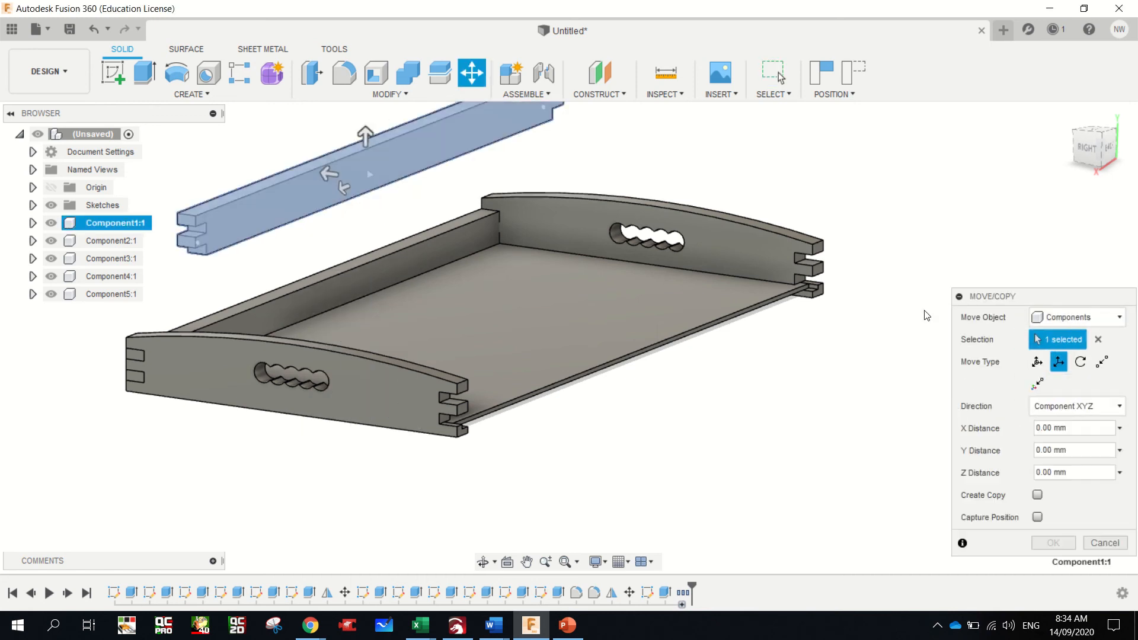
{"action": "left_click", "coordinate": [1102, 363]}
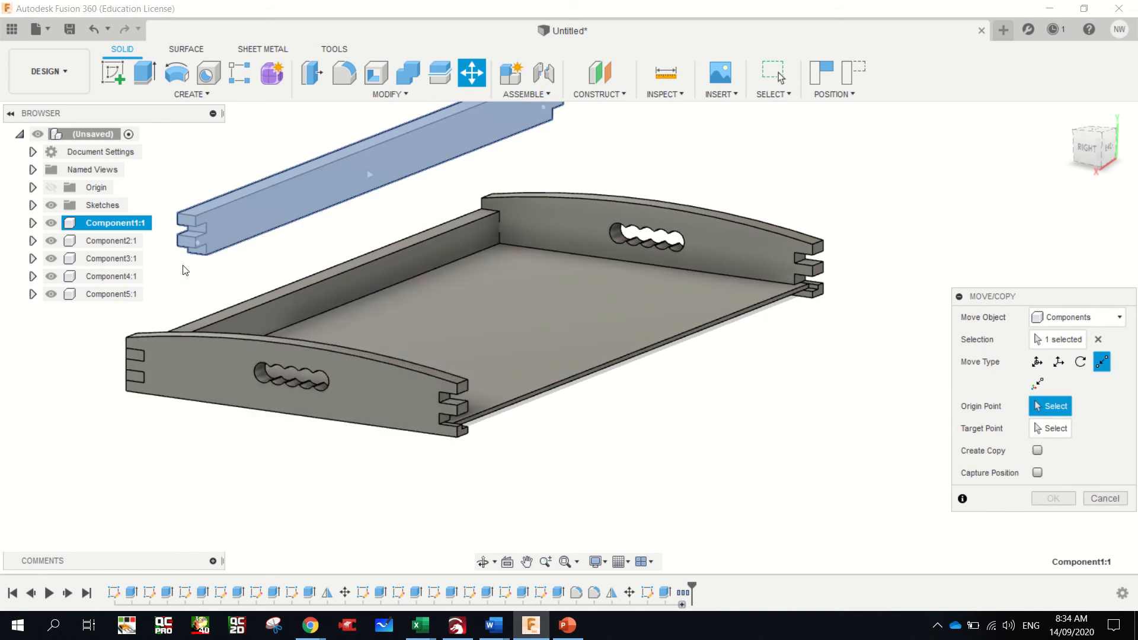
{"action": "left_click", "coordinate": [179, 216]}
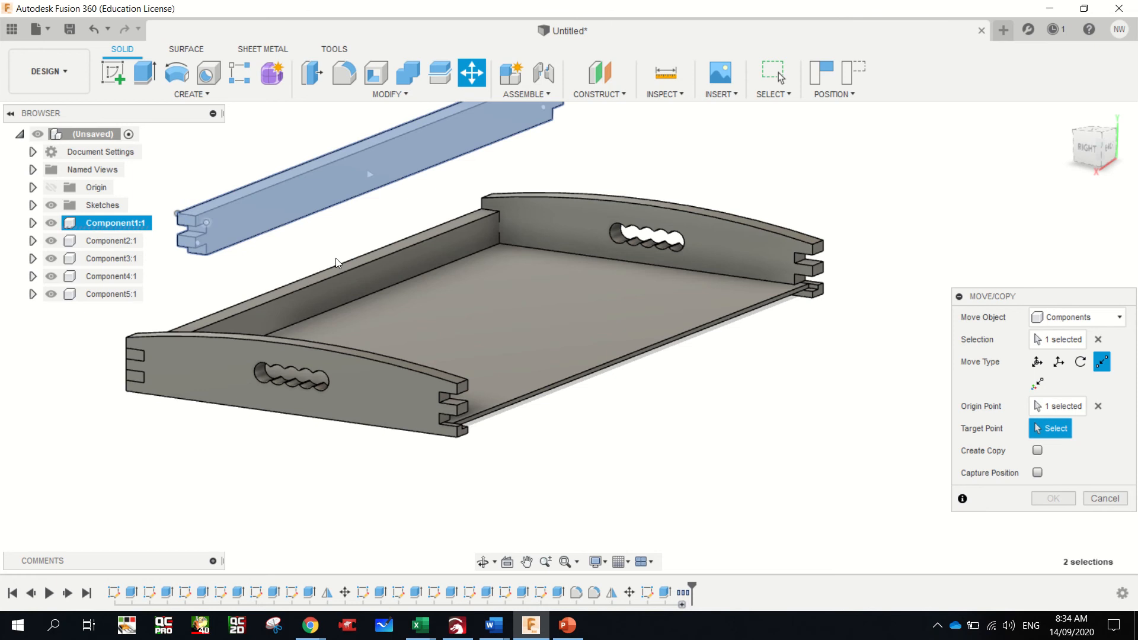
- Place the loose side rail on the tray's open long side, snapping its chosen corner point to the end panel's finger joint
{"action": "left_click", "coordinate": [440, 393]}
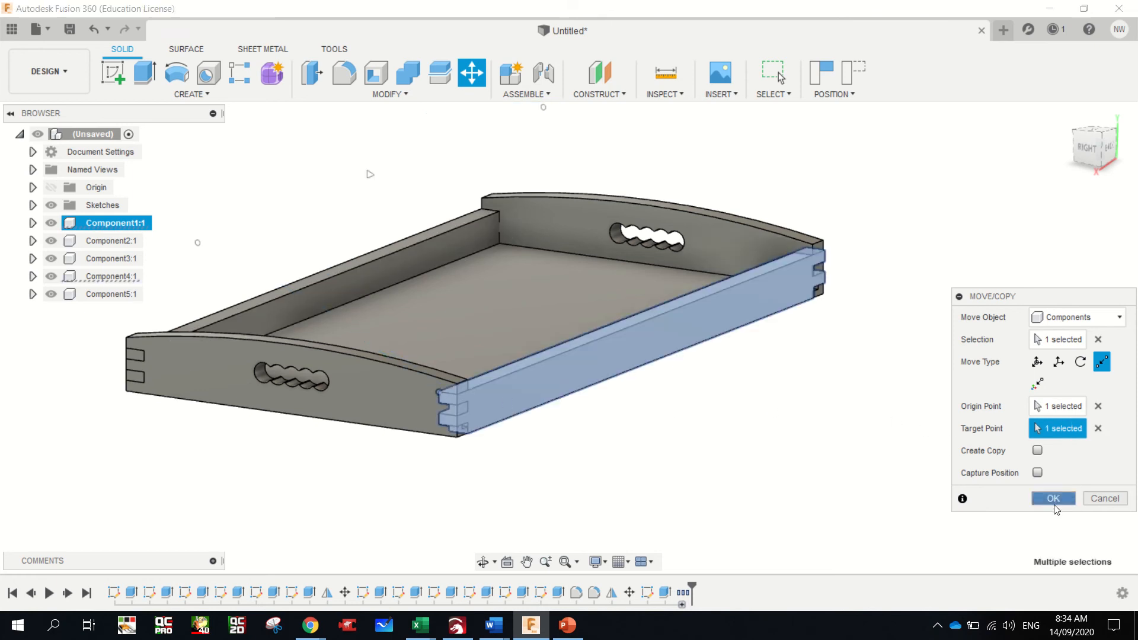
{"action": "left_click", "coordinate": [1053, 499]}
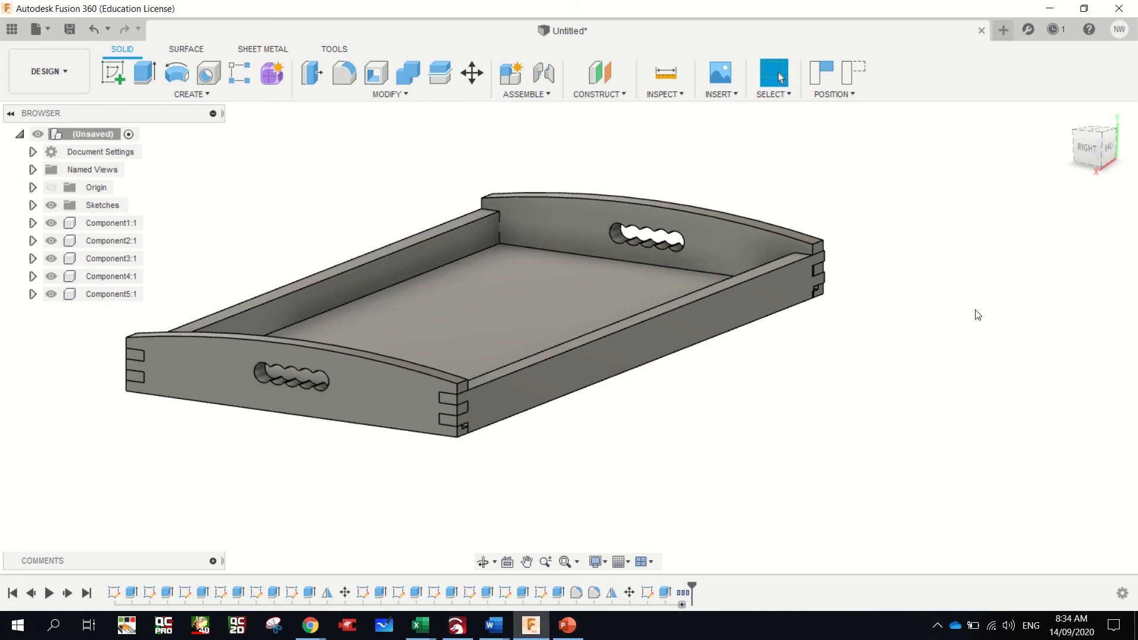
- Move the left end panel as a component, point to point, from its upper notch corner to the adjacent corner of the side rail's finger
{"action": "left_click", "coordinate": [1066, 116]}
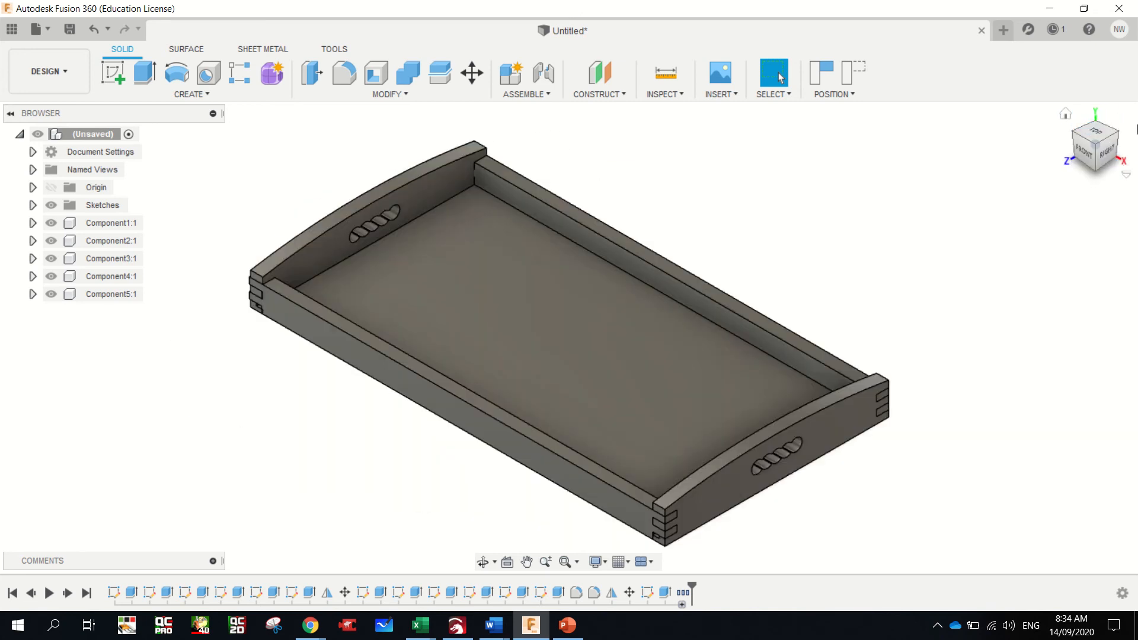
{"action": "left_click", "coordinate": [1083, 151]}
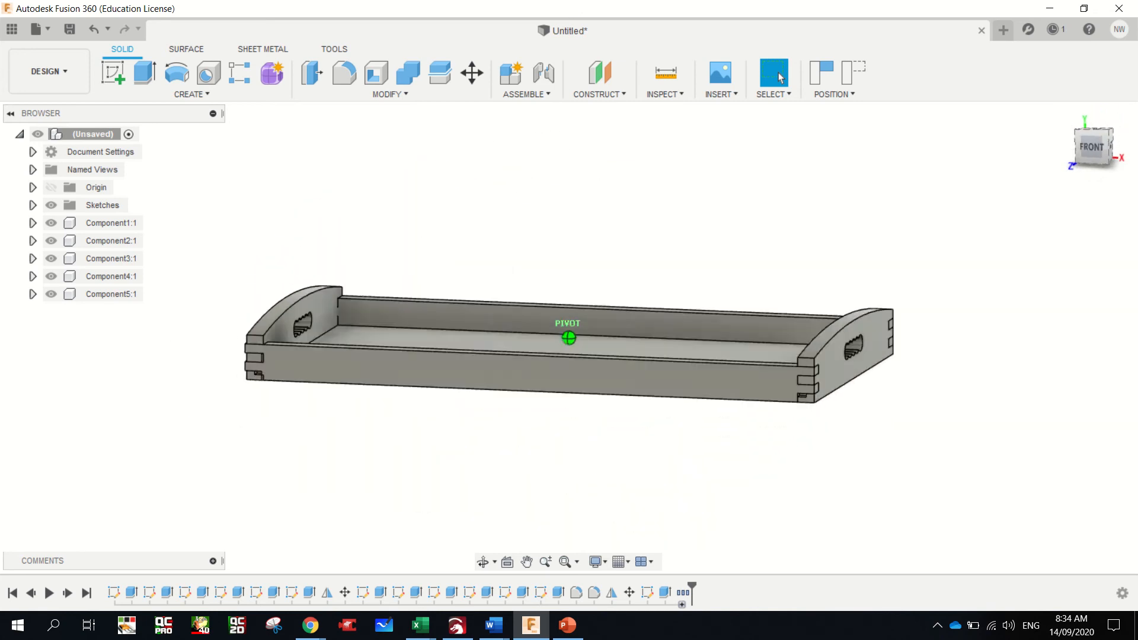
{"action": "left_click_drag", "start_coordinate": [1094, 145], "coordinate": [1120, 145]}
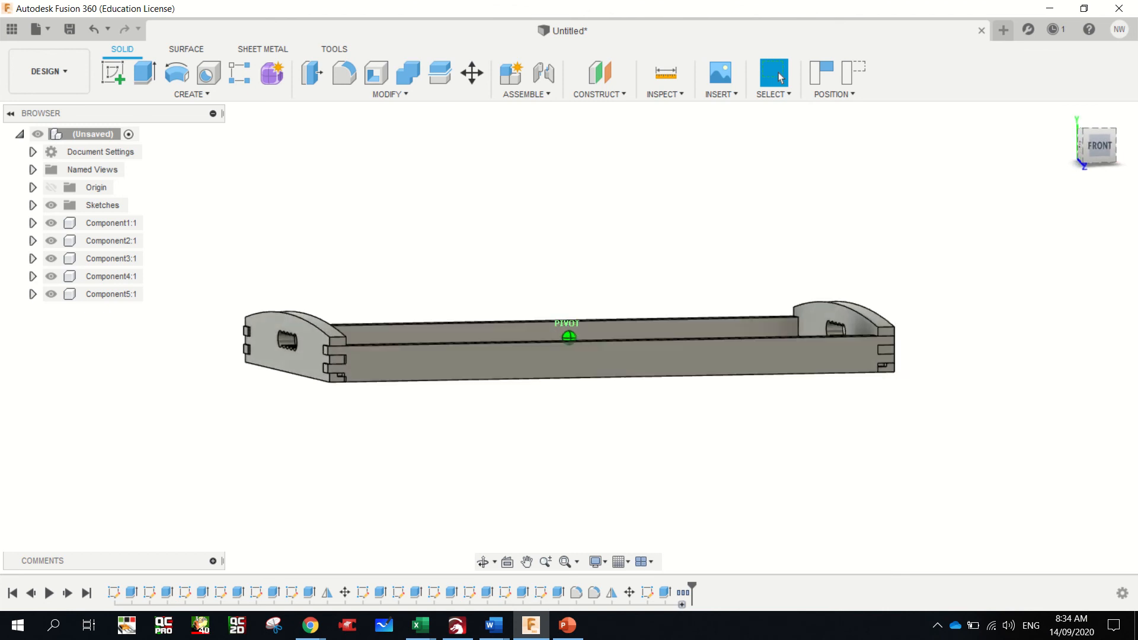
{"action": "scroll", "coordinate": [325, 370], "scroll_direction": "up", "scroll_amount": 5}
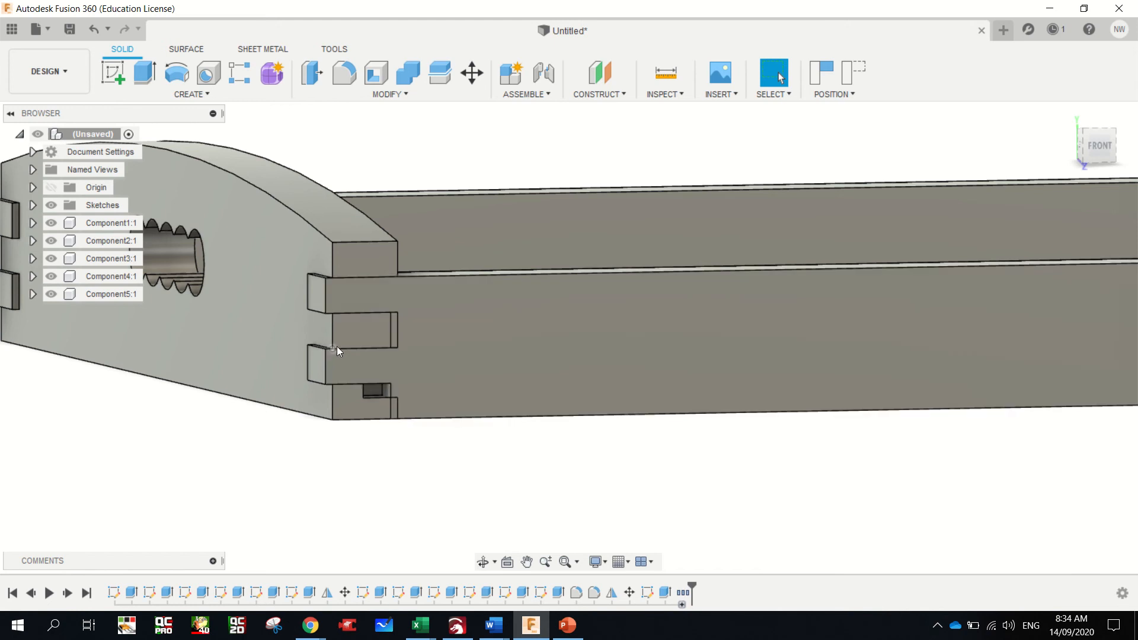
{"action": "left_click", "coordinate": [315, 242]}
{"action": "right_click", "coordinate": [314, 243]}
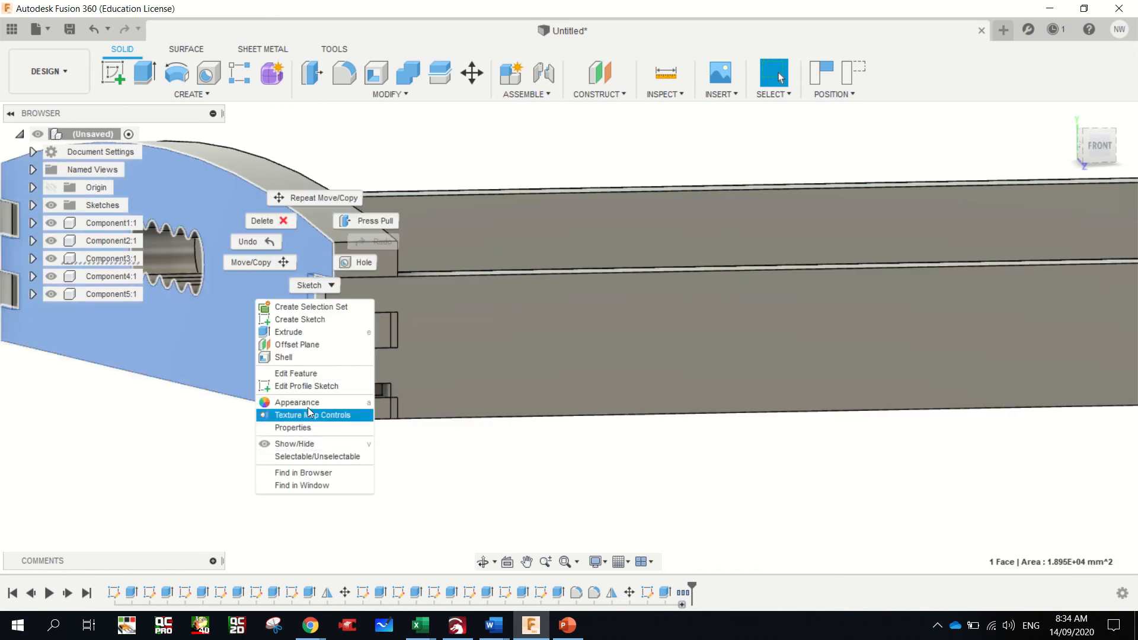
{"action": "left_click", "coordinate": [260, 262]}
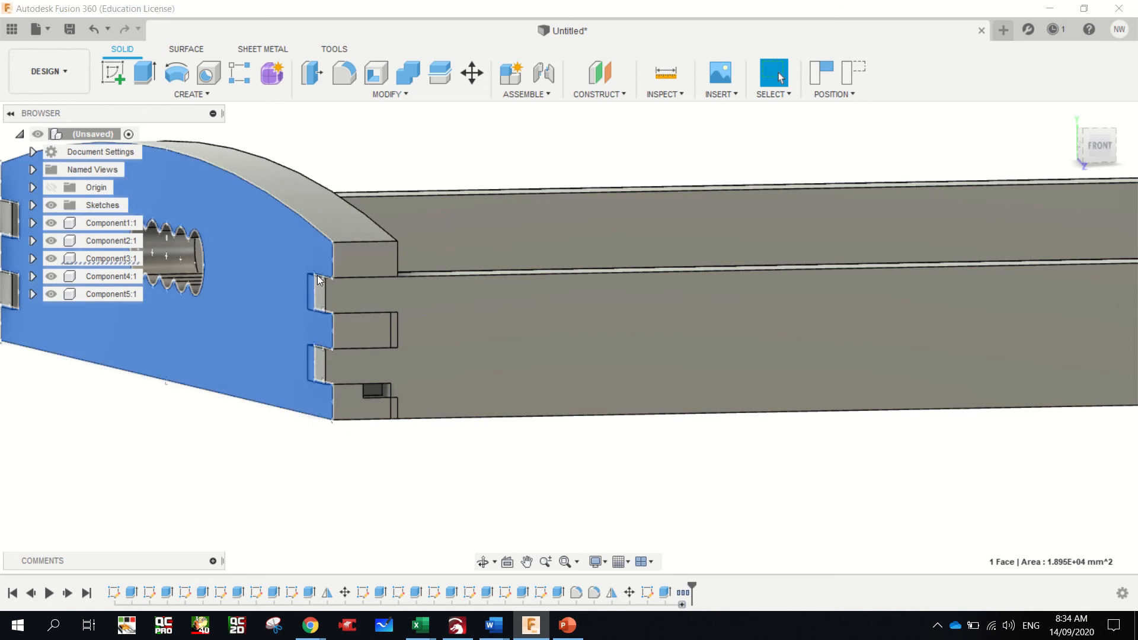
{"action": "left_click", "coordinate": [1084, 318]}
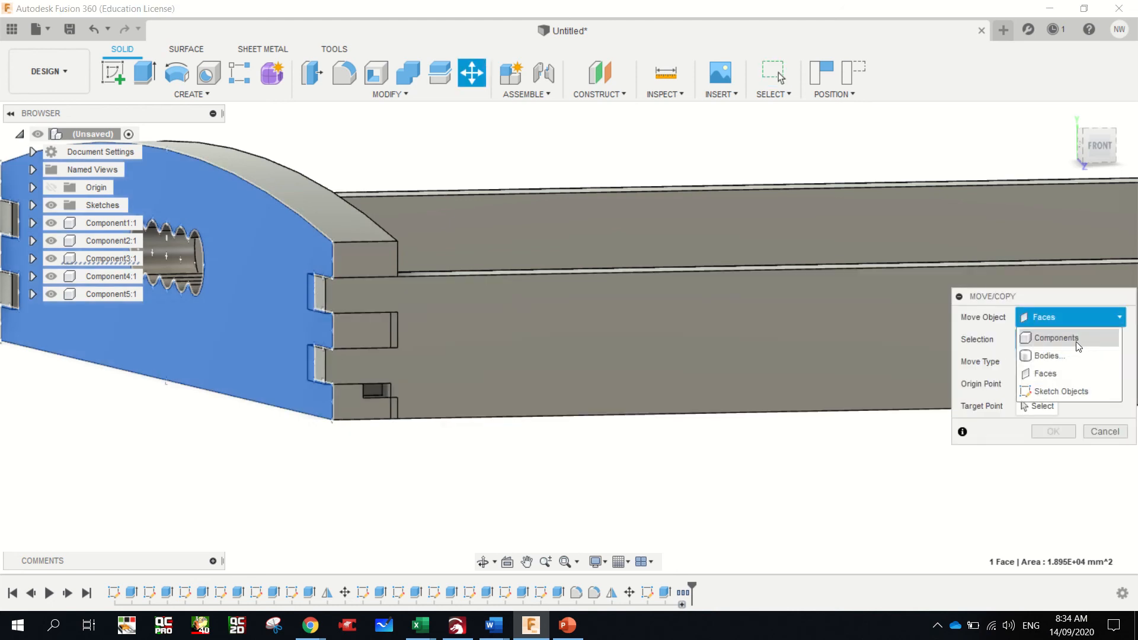
{"action": "left_click", "coordinate": [1067, 334]}
{"action": "left_click", "coordinate": [356, 261]}
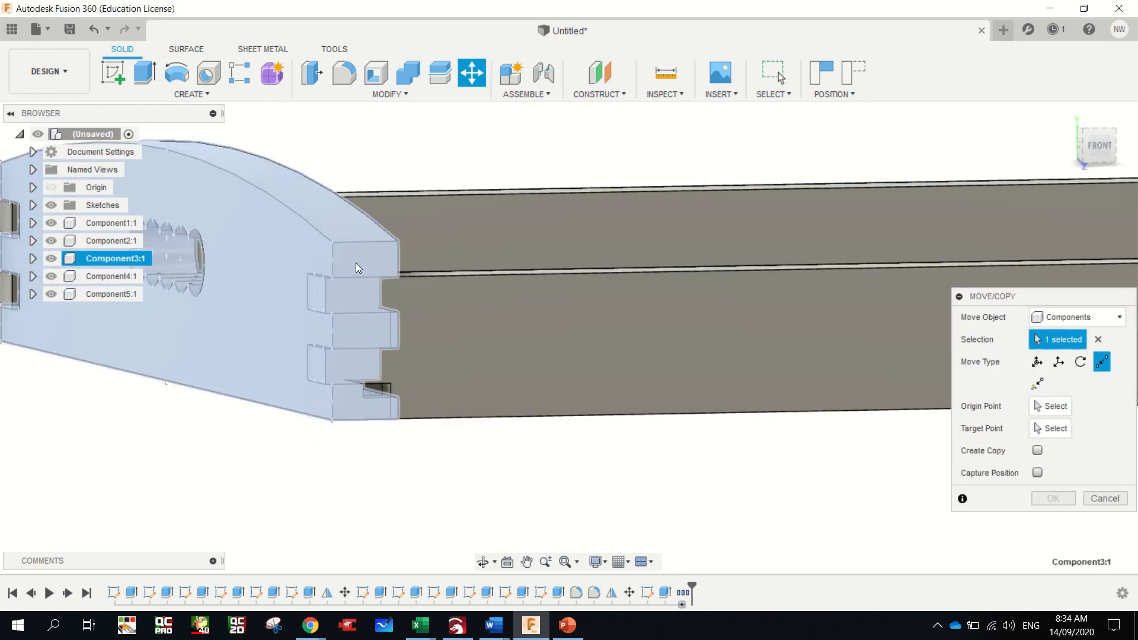
{"action": "left_click", "coordinate": [1050, 406]}
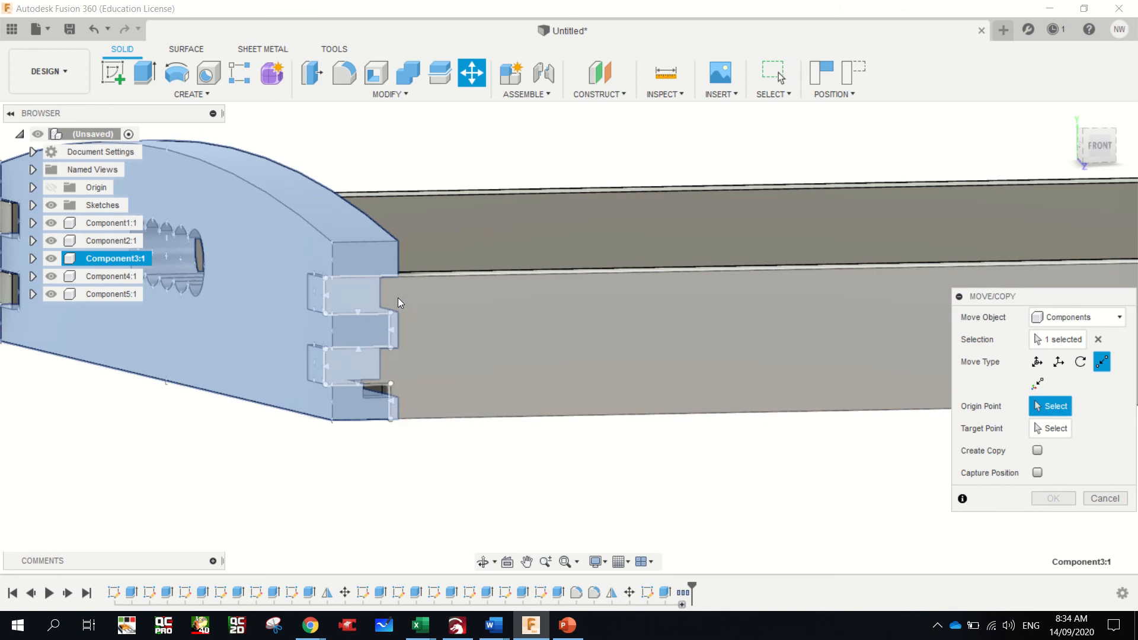
{"action": "scroll", "coordinate": [306, 268], "scroll_direction": "up", "scroll_amount": 2}
{"action": "scroll", "coordinate": [306, 268], "scroll_direction": "up", "scroll_amount": 5}
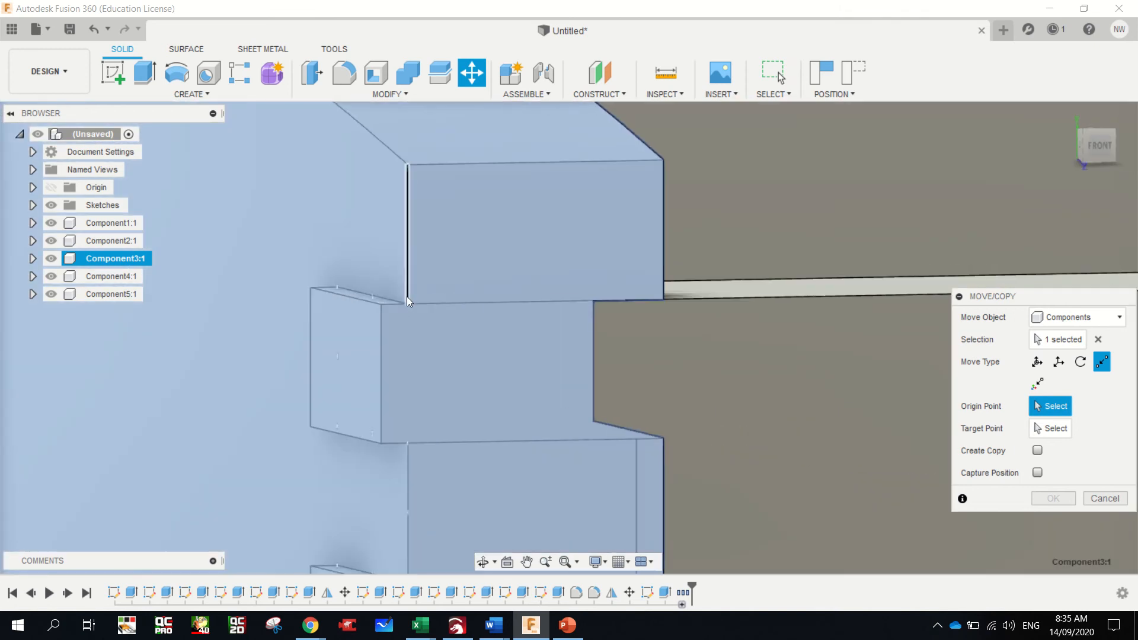
{"action": "left_click", "coordinate": [408, 302]}
{"action": "left_click", "coordinate": [382, 305]}
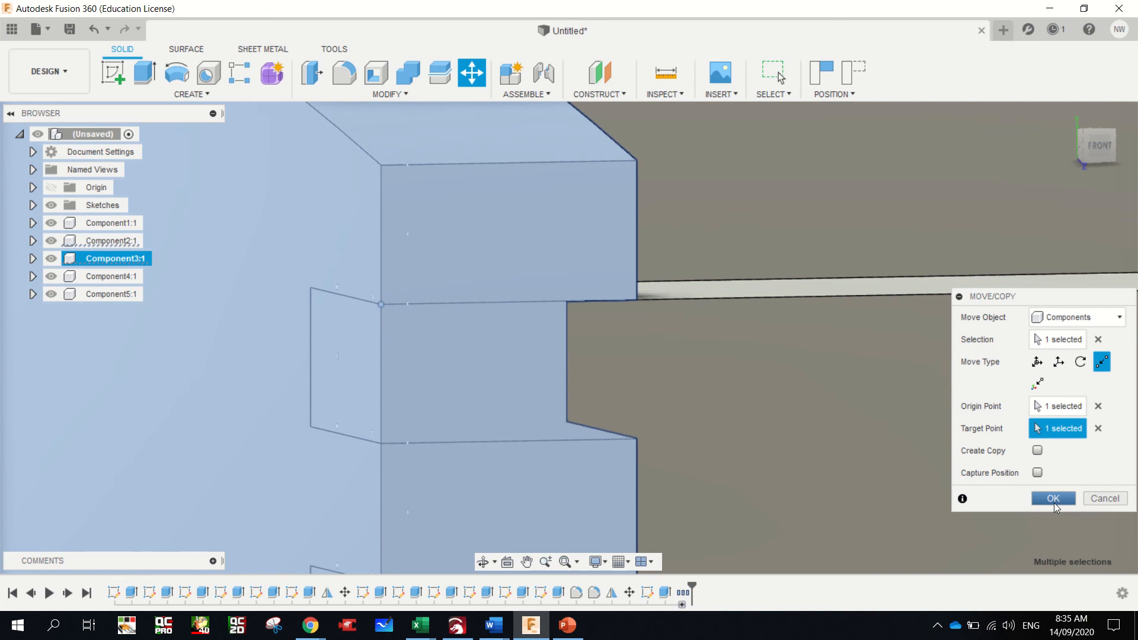
{"action": "left_click", "coordinate": [1053, 499]}
- Inspect the tray's corner finger joints, both end panels and the groove opening at the lower front corner
{"action": "scroll", "coordinate": [714, 381], "scroll_direction": "down", "scroll_amount": 5}
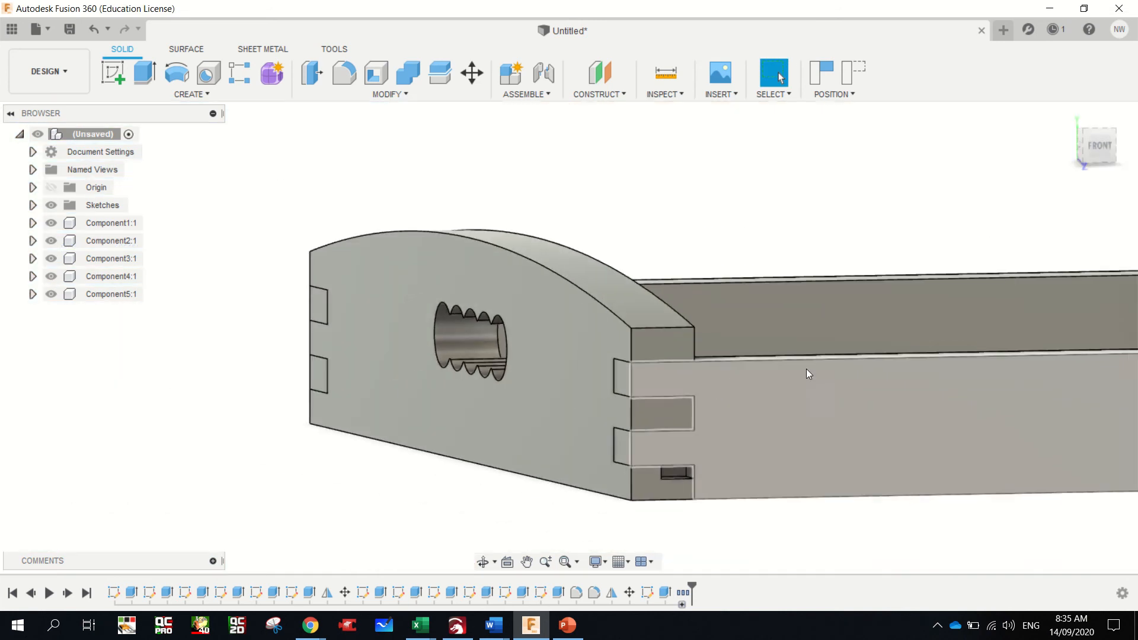
{"action": "mouse_move", "coordinate": [1089, 139]}
{"action": "left_mouse_down"}
{"action": "mouse_move", "coordinate": [1073, 155]}
{"action": "mouse_move", "coordinate": [1060, 147]}
{"action": "left_mouse_up"}
{"action": "scroll", "coordinate": [883, 279], "scroll_direction": "down", "scroll_amount": 10}
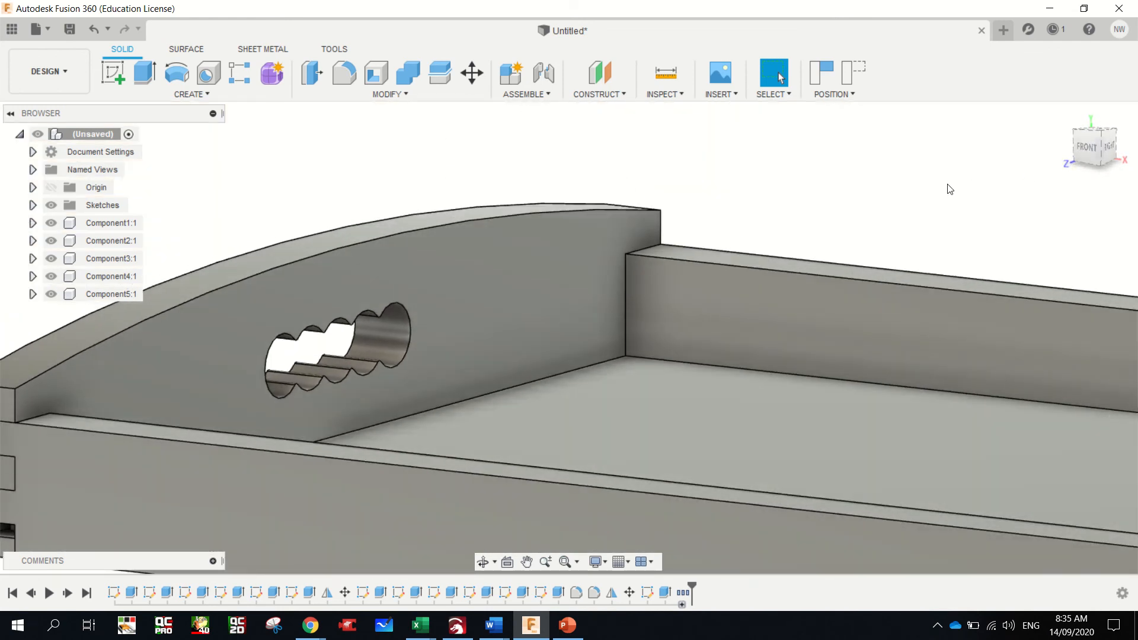
{"action": "scroll", "coordinate": [883, 274], "scroll_direction": "up", "scroll_amount": 8}
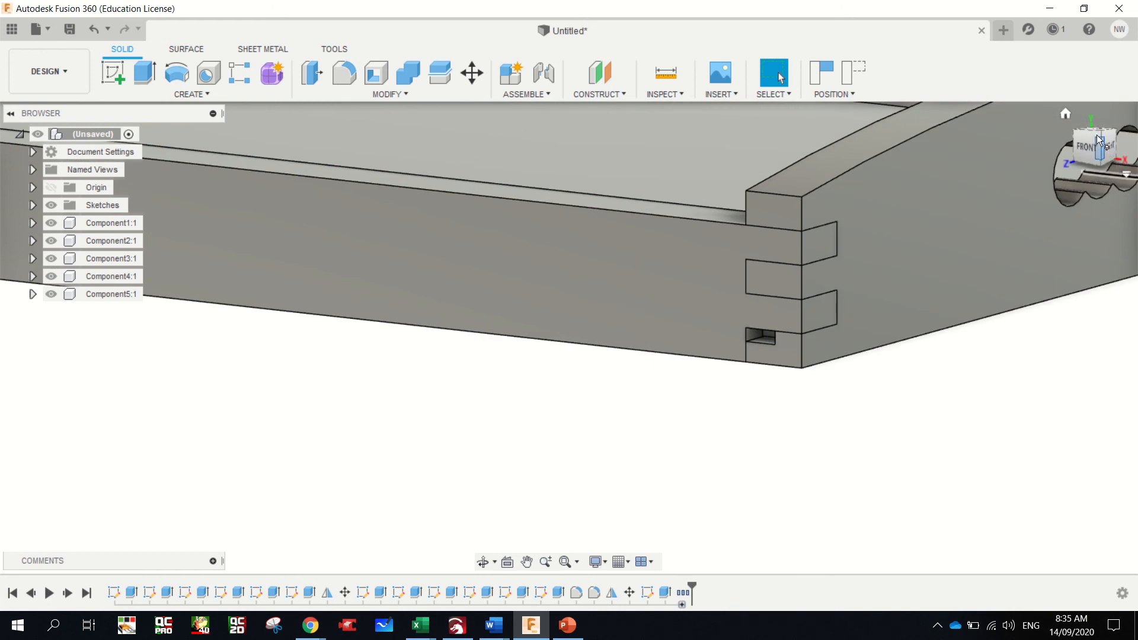
{"action": "mouse_move", "coordinate": [1098, 131]}
{"action": "left_mouse_down"}
{"action": "mouse_move", "coordinate": [1107, 141]}
{"action": "mouse_move", "coordinate": [1081, 148]}
{"action": "mouse_move", "coordinate": [1096, 146]}
{"action": "left_mouse_up"}
{"action": "scroll", "coordinate": [870, 258], "scroll_direction": "down", "scroll_amount": 5}
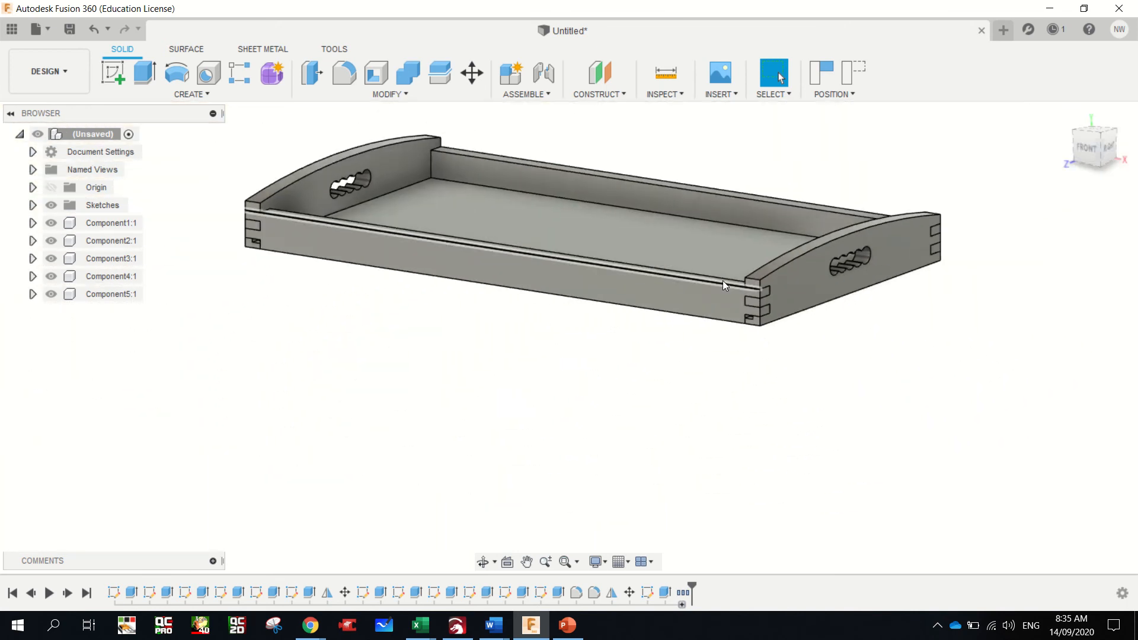
{"action": "scroll", "coordinate": [763, 320], "scroll_direction": "up", "scroll_amount": 5}
{"action": "scroll", "coordinate": [762, 320], "scroll_direction": "up", "scroll_amount": 2}
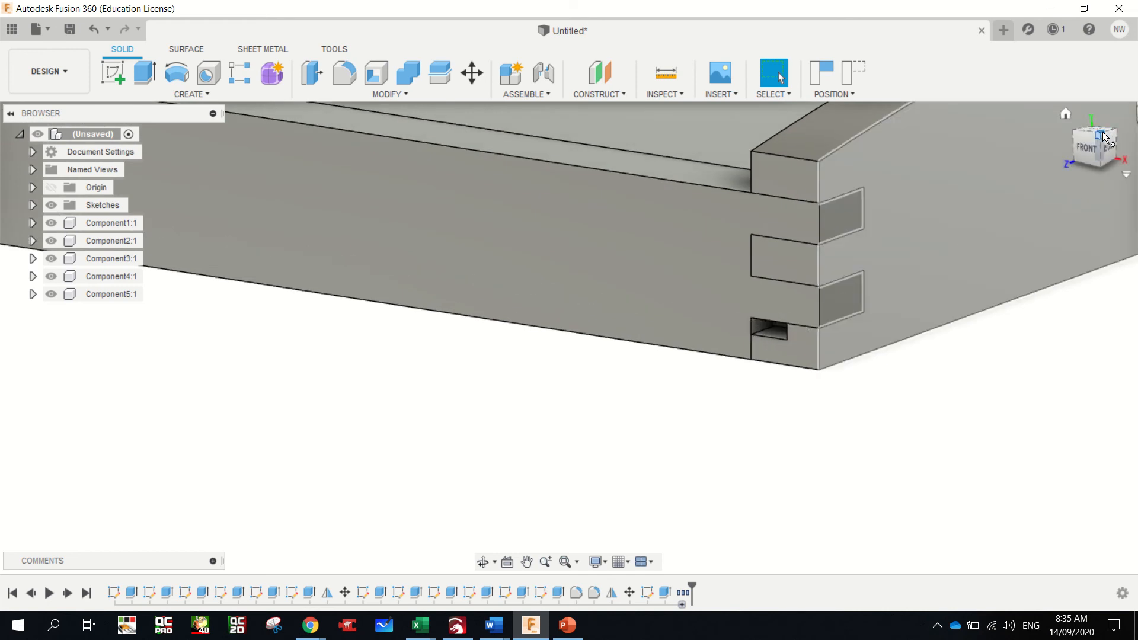
{"action": "mouse_move", "coordinate": [1106, 136]}
{"action": "left_mouse_down"}
{"action": "mouse_move", "coordinate": [1129, 138]}
{"action": "mouse_move", "coordinate": [1113, 133]}
{"action": "left_mouse_up"}
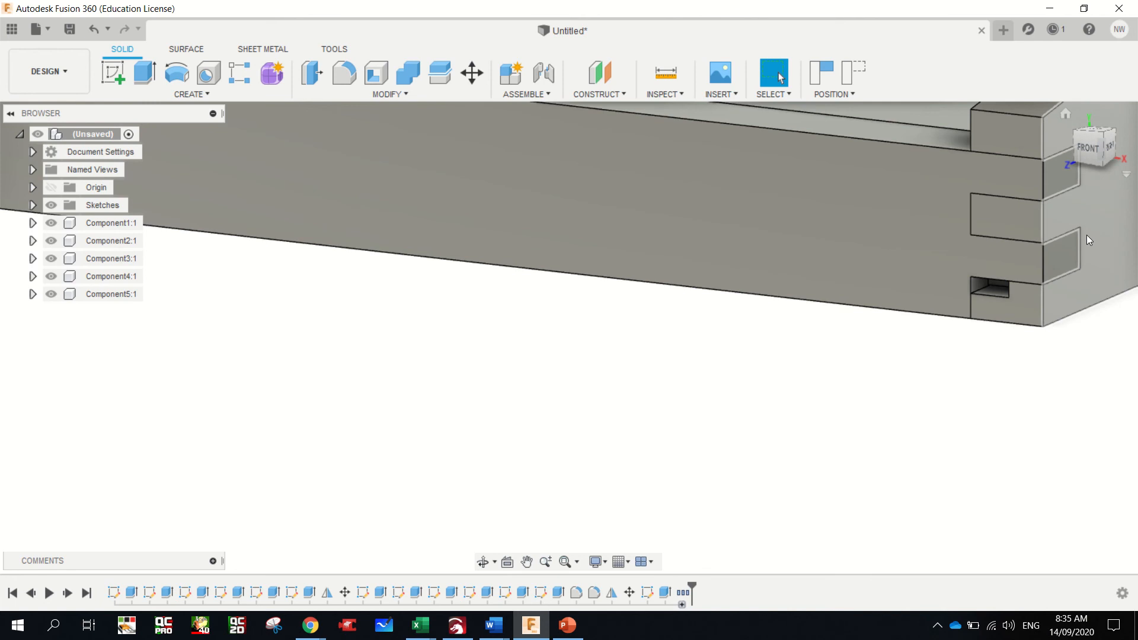
{"action": "scroll", "coordinate": [1022, 297], "scroll_direction": "down", "scroll_amount": 2}
{"action": "scroll", "coordinate": [1022, 296], "scroll_direction": "up", "scroll_amount": 5}
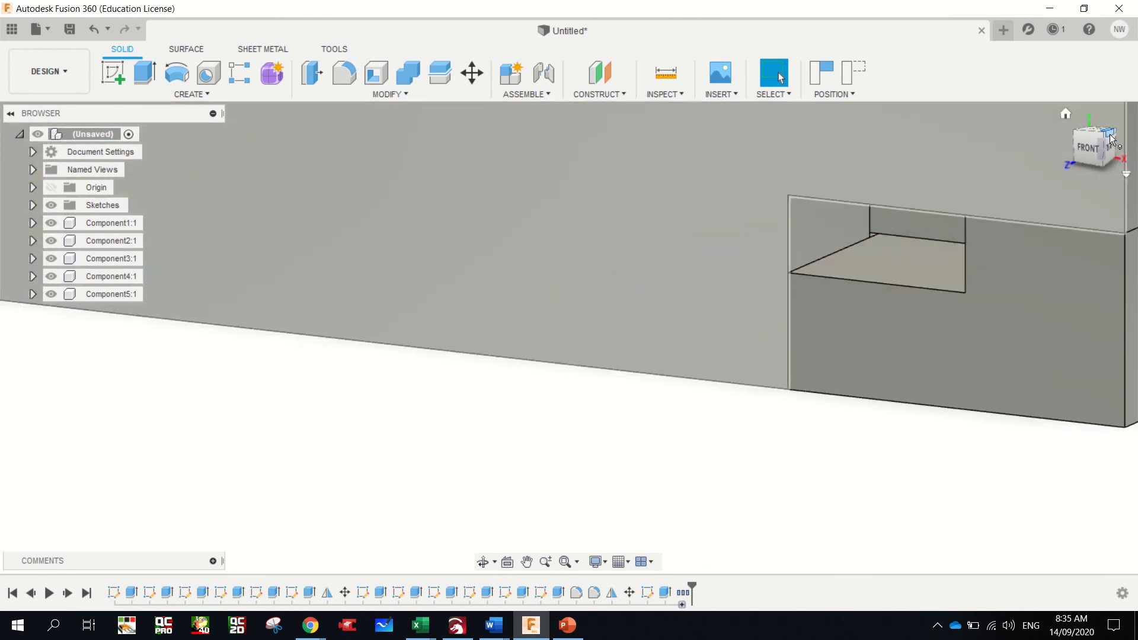
- Apply the Pine wood appearance to all components of the tray
{"action": "left_click", "coordinate": [1066, 116]}
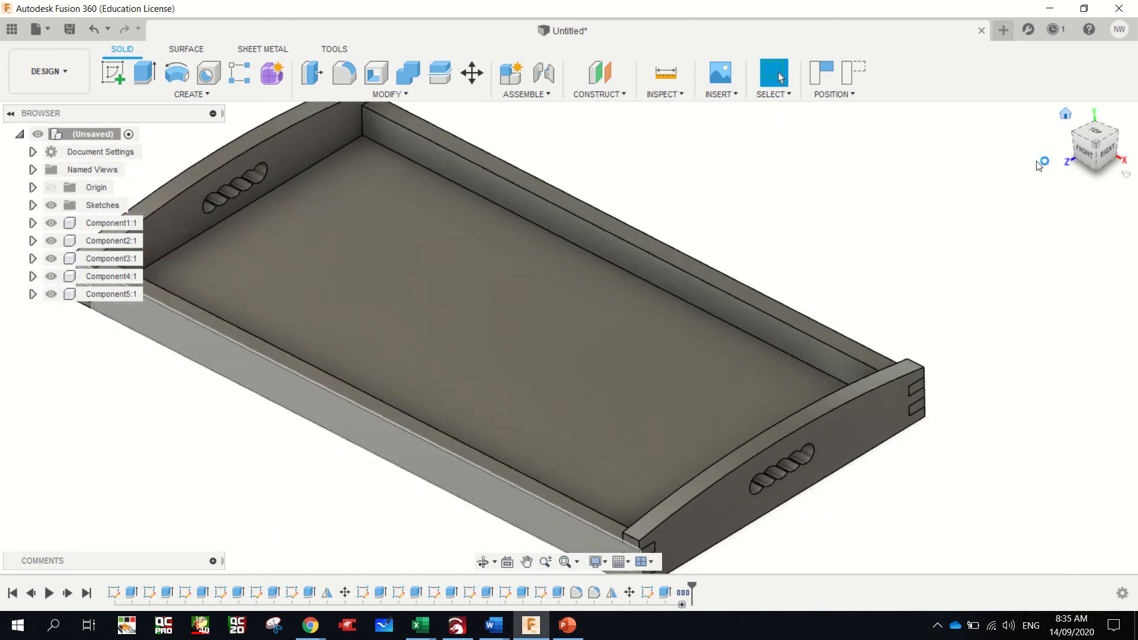
{"action": "scroll", "coordinate": [520, 309], "scroll_direction": "down", "scroll_amount": 2}
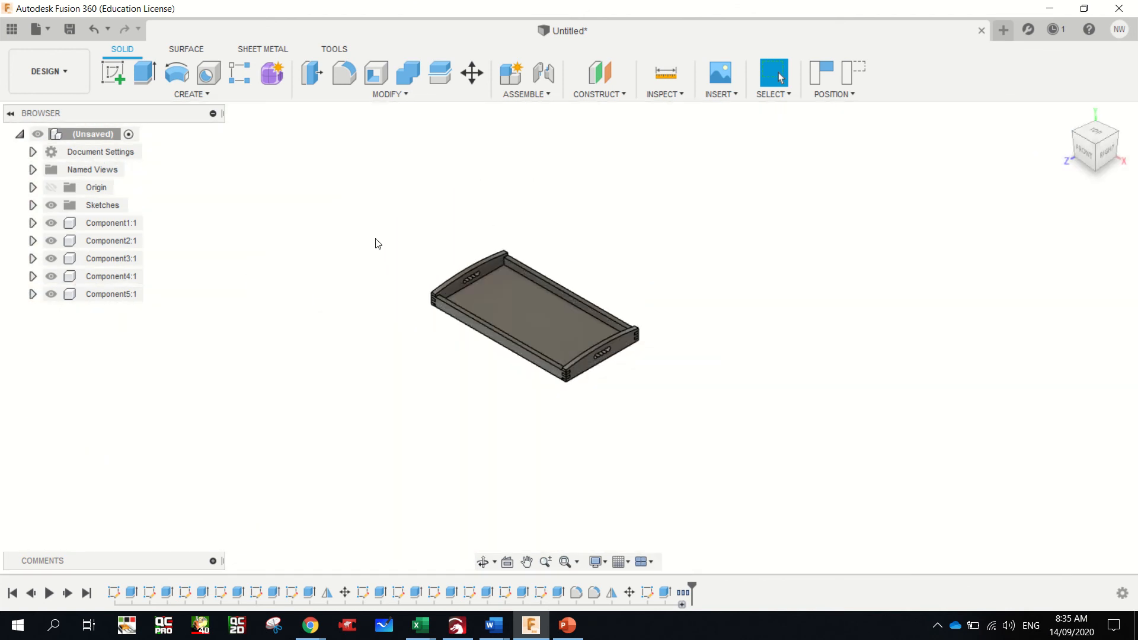
{"action": "left_click_drag", "start_coordinate": [379, 219], "coordinate": [853, 489]}
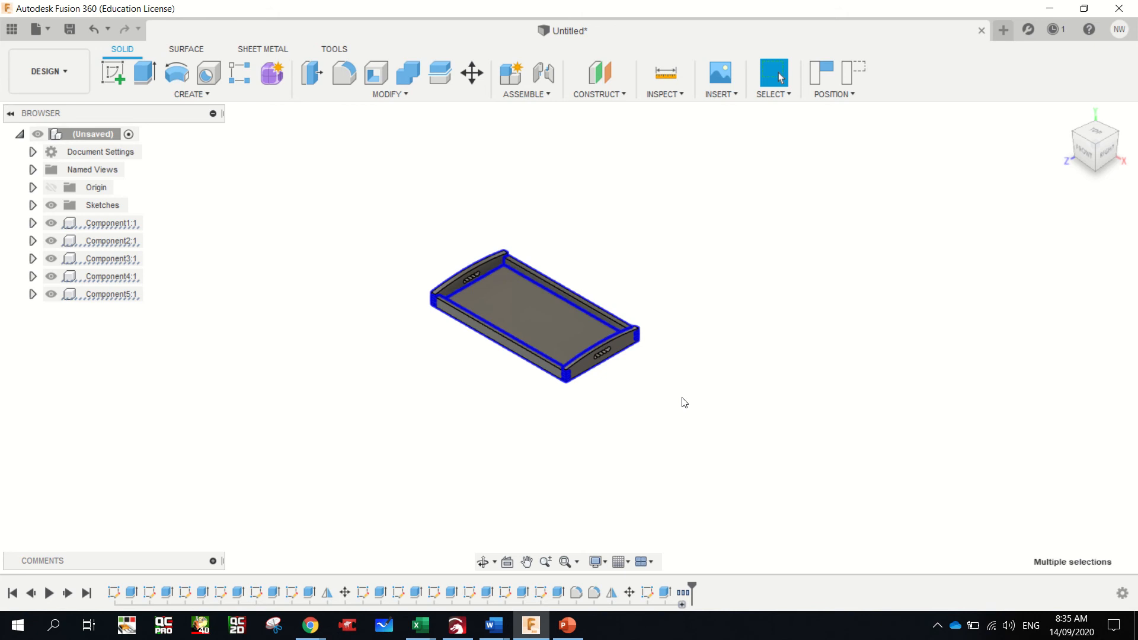
{"action": "key", "text": "a"}
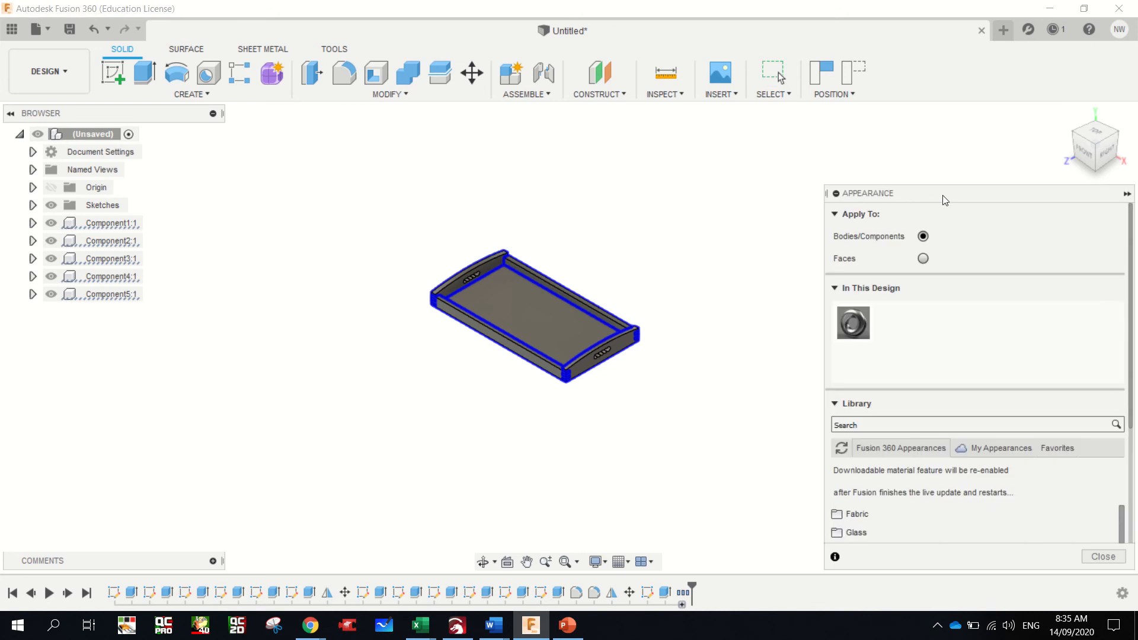
{"action": "left_click_drag", "start_coordinate": [944, 200], "coordinate": [940, 144]}
{"action": "scroll", "coordinate": [898, 404], "scroll_direction": "down", "scroll_amount": 4}
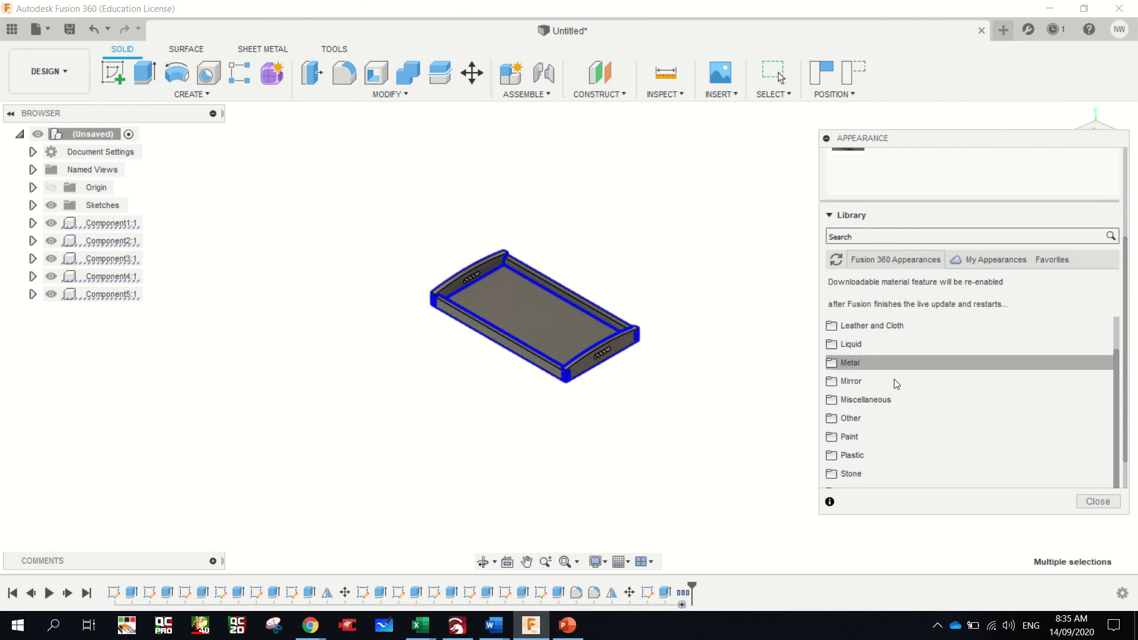
{"action": "scroll", "coordinate": [894, 437], "scroll_direction": "down", "scroll_amount": 1}
{"action": "left_click", "coordinate": [859, 451]}
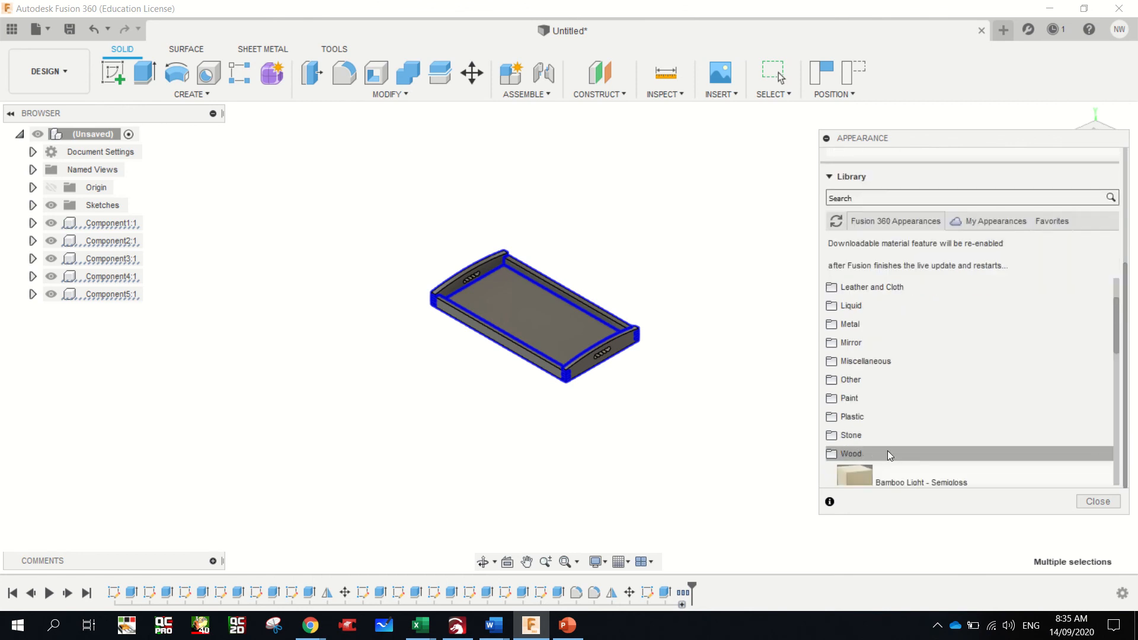
{"action": "scroll", "coordinate": [889, 444], "scroll_direction": "down", "scroll_amount": 6}
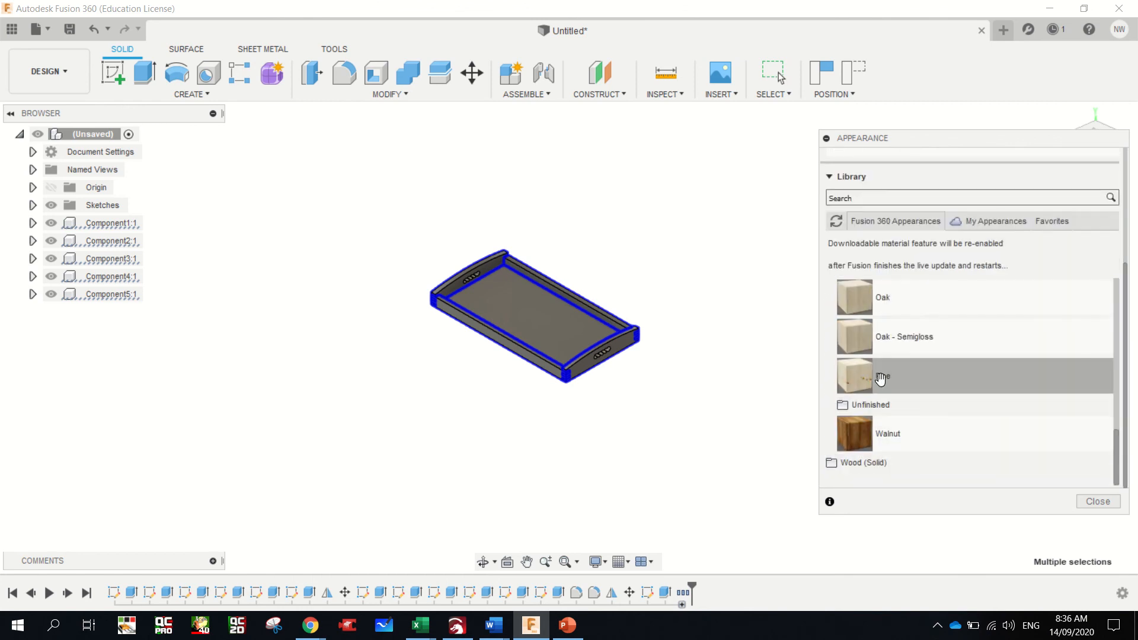
{"action": "left_click_drag", "start_coordinate": [882, 375], "coordinate": [593, 332]}
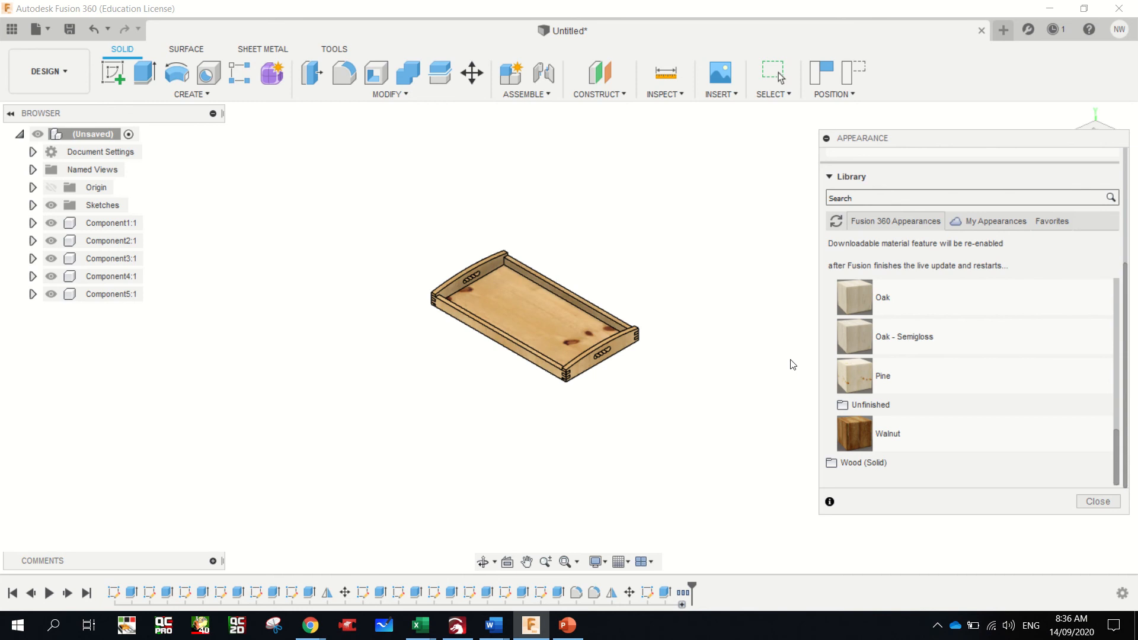
{"action": "left_click", "coordinate": [1097, 501]}
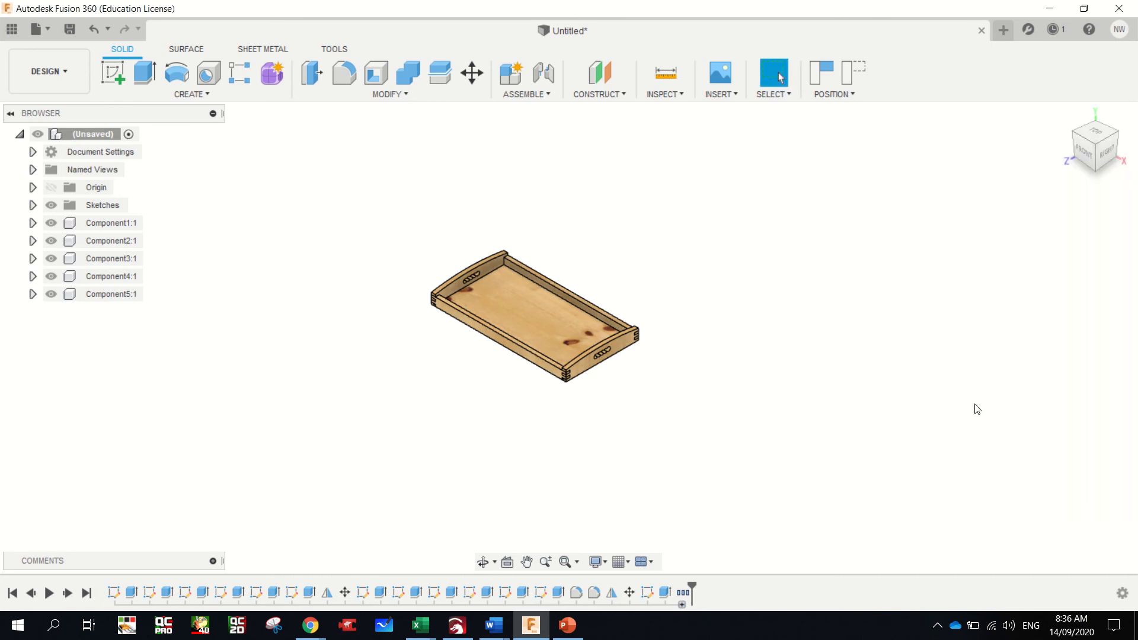
- Save the design as "2020 carry tray" in the "block test online" location
{"action": "mouse_move", "coordinate": [1096, 144]}
{"action": "left_mouse_down"}
{"action": "mouse_move", "coordinate": [1107, 128]}
{"action": "mouse_move", "coordinate": [1101, 139]}
{"action": "left_mouse_up"}
{"action": "scroll", "coordinate": [484, 395], "scroll_direction": "up", "scroll_amount": 3}
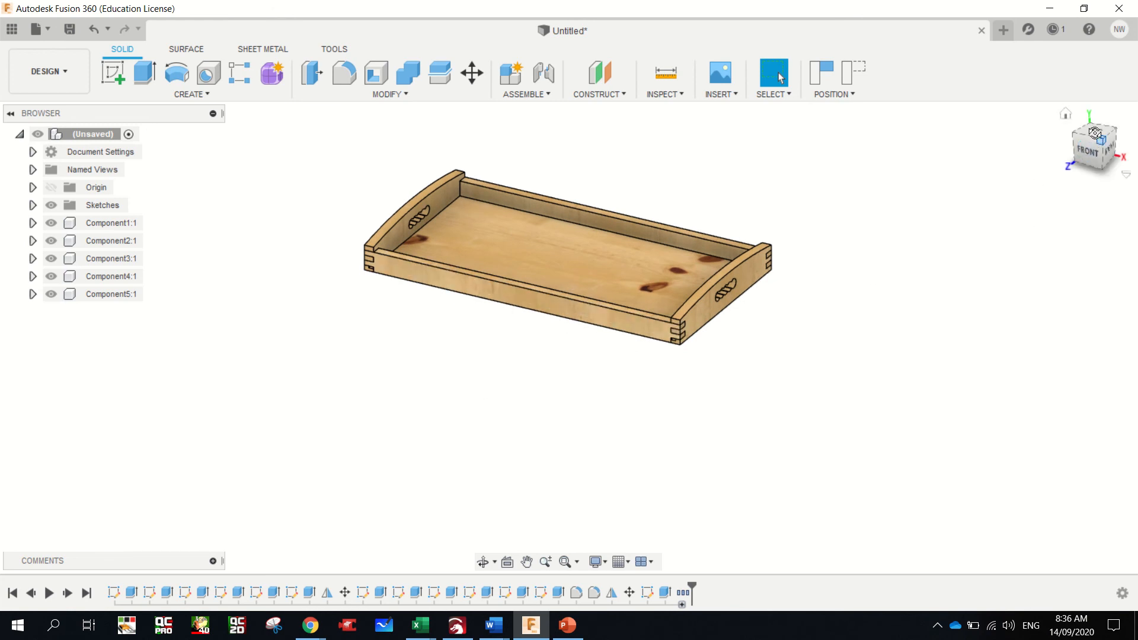
{"action": "mouse_move", "coordinate": [1095, 132]}
{"action": "left_mouse_down"}
{"action": "mouse_move", "coordinate": [1083, 141]}
{"action": "mouse_move", "coordinate": [1098, 149]}
{"action": "left_mouse_up"}
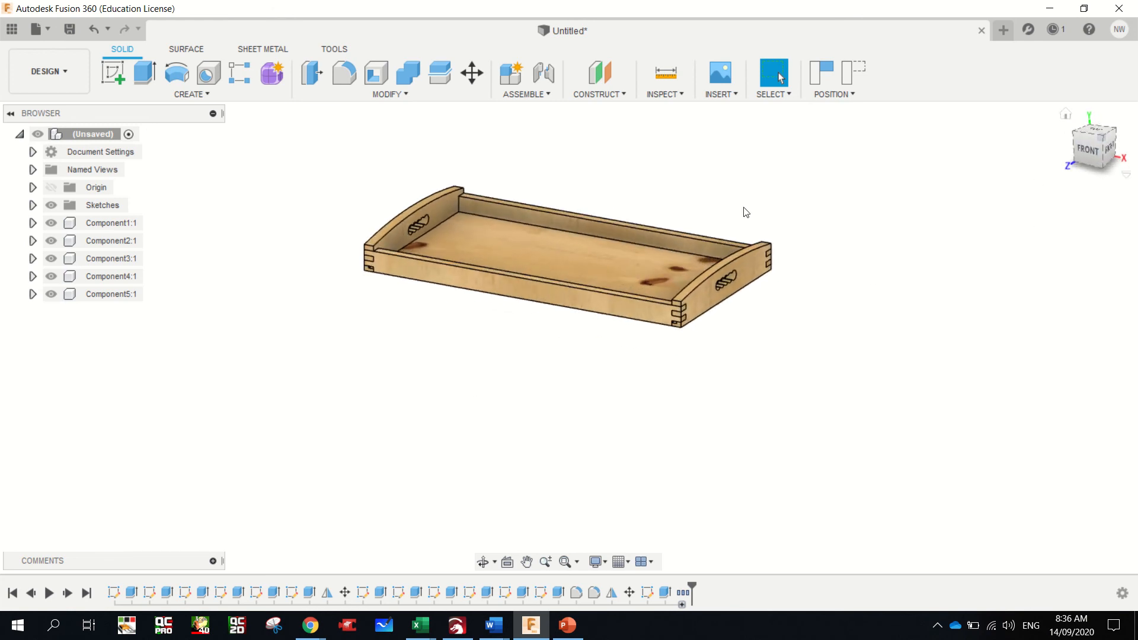
{"action": "left_click", "coordinate": [69, 29]}
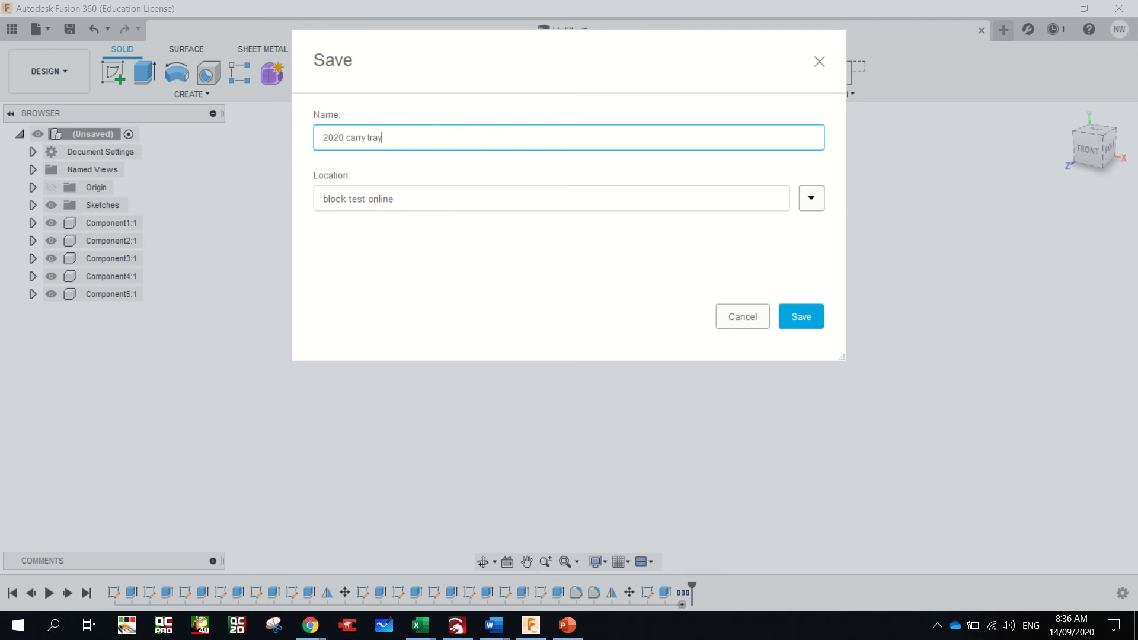
{"action": "key", "text": "Return"}
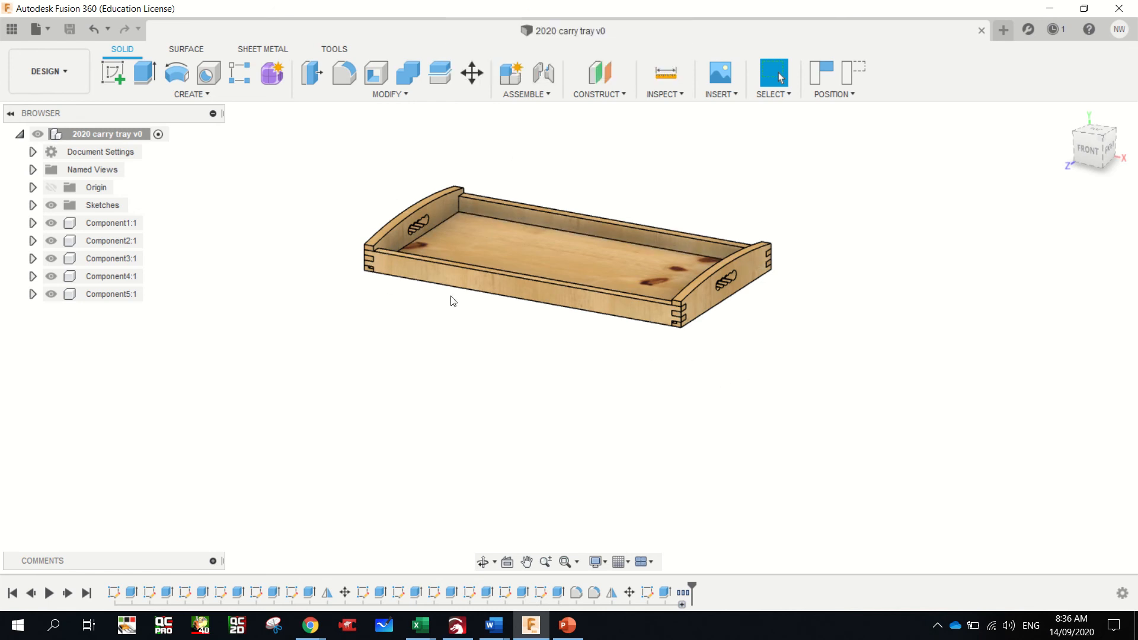
- Create a new drawing of the full assembly from the design, with an A4 (297mm x 210mm) landscape sheet
{"action": "left_click", "coordinate": [37, 29]}
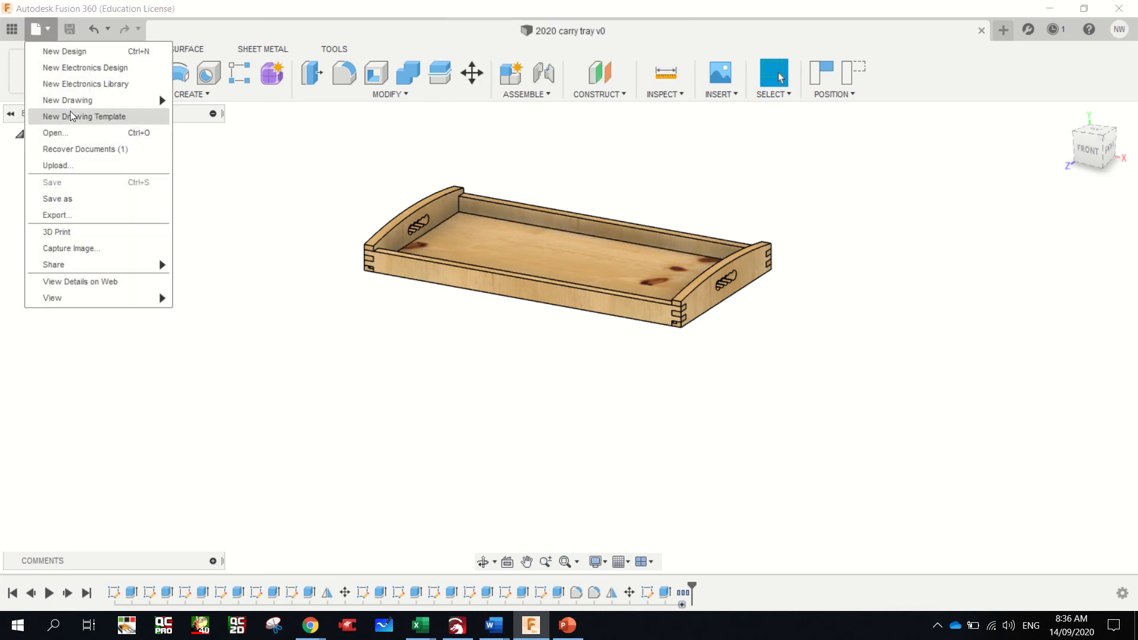
{"action": "mouse_move", "coordinate": [161, 99]}
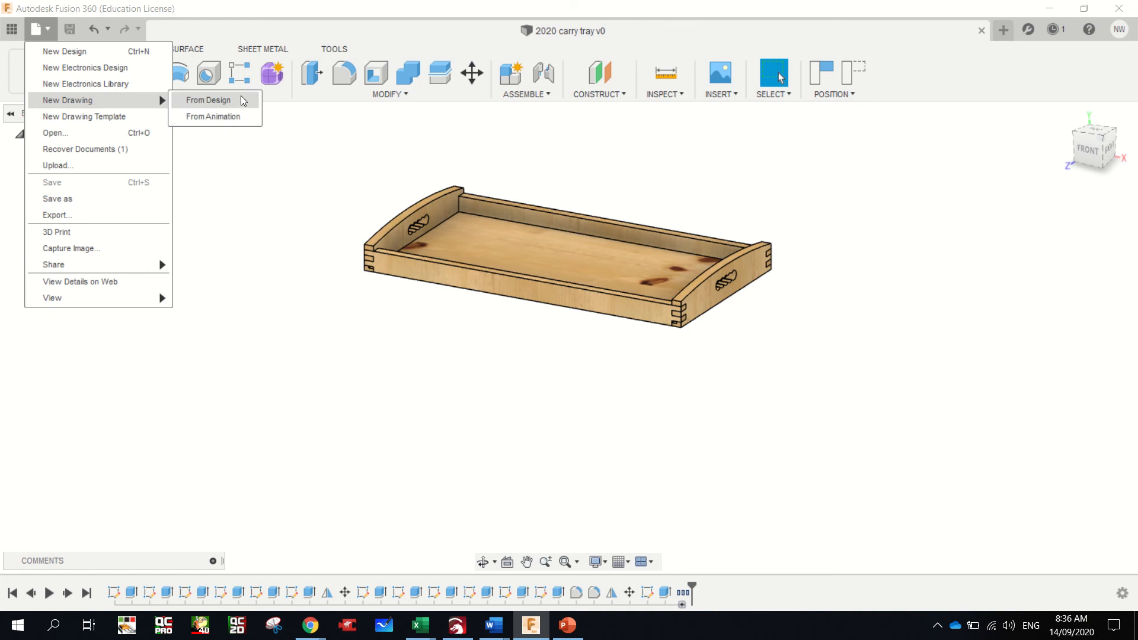
{"action": "left_click", "coordinate": [208, 99]}
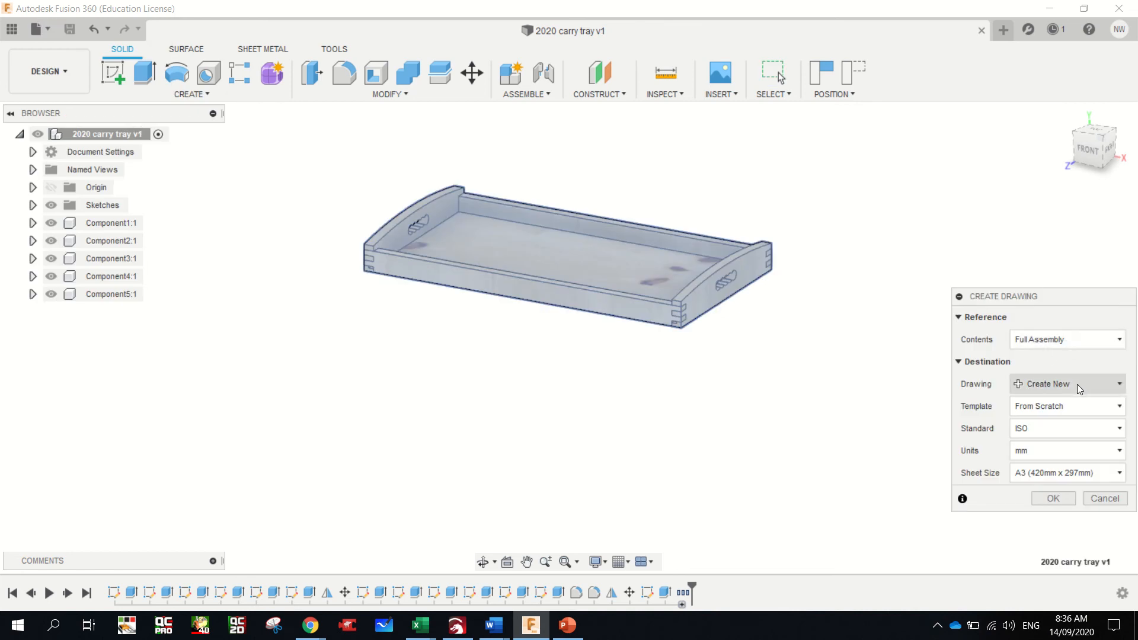
{"action": "left_click", "coordinate": [1087, 474]}
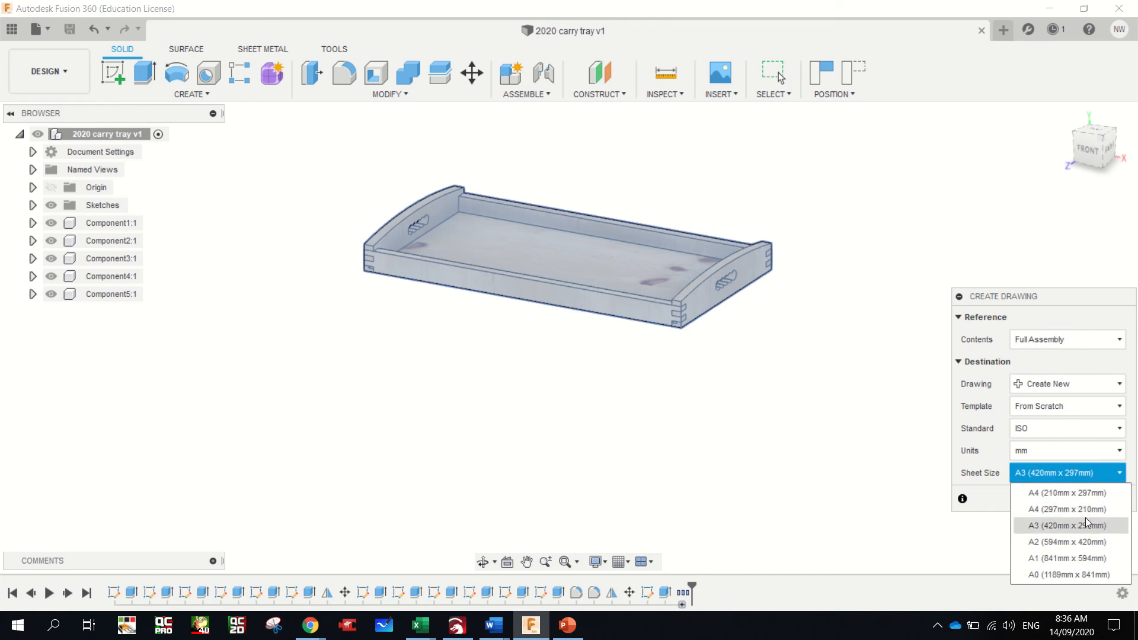
{"action": "left_click", "coordinate": [1056, 511]}
{"action": "left_click", "coordinate": [1058, 500]}
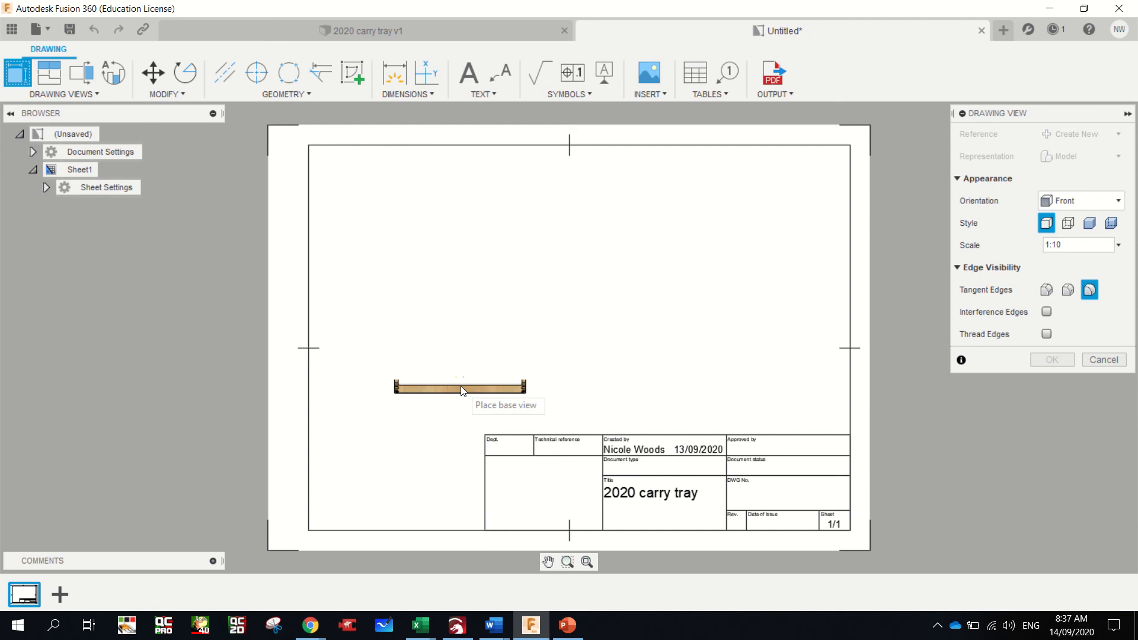
- Place the tray's front view as the base view at 1:5 scale, showing visible and hidden edges
{"action": "left_click", "coordinate": [461, 390]}
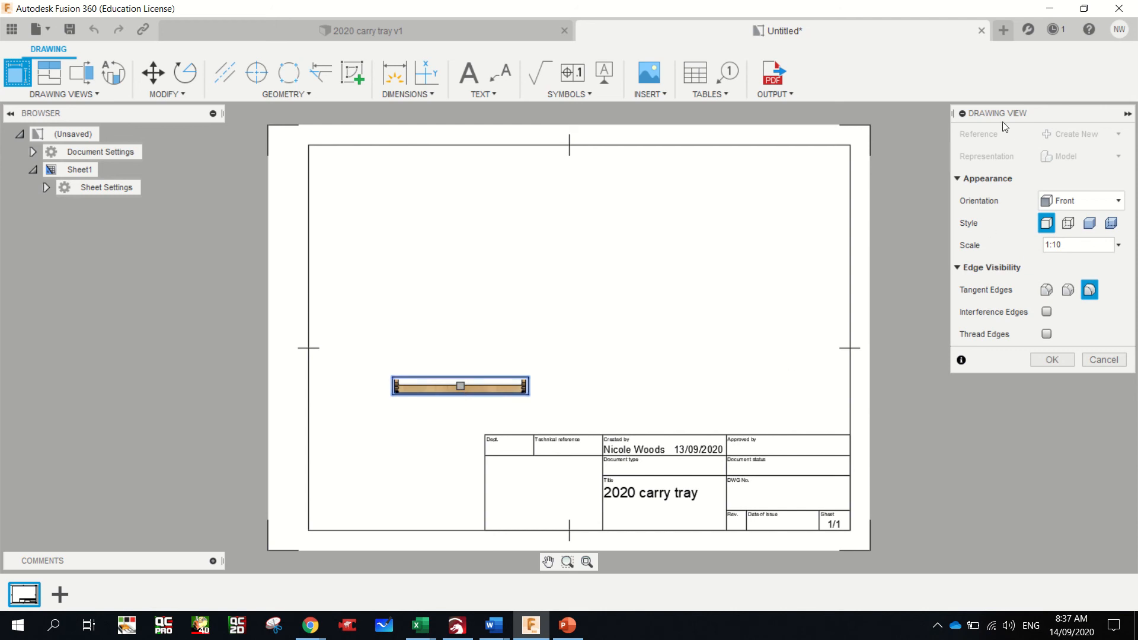
{"action": "left_click", "coordinate": [1119, 245]}
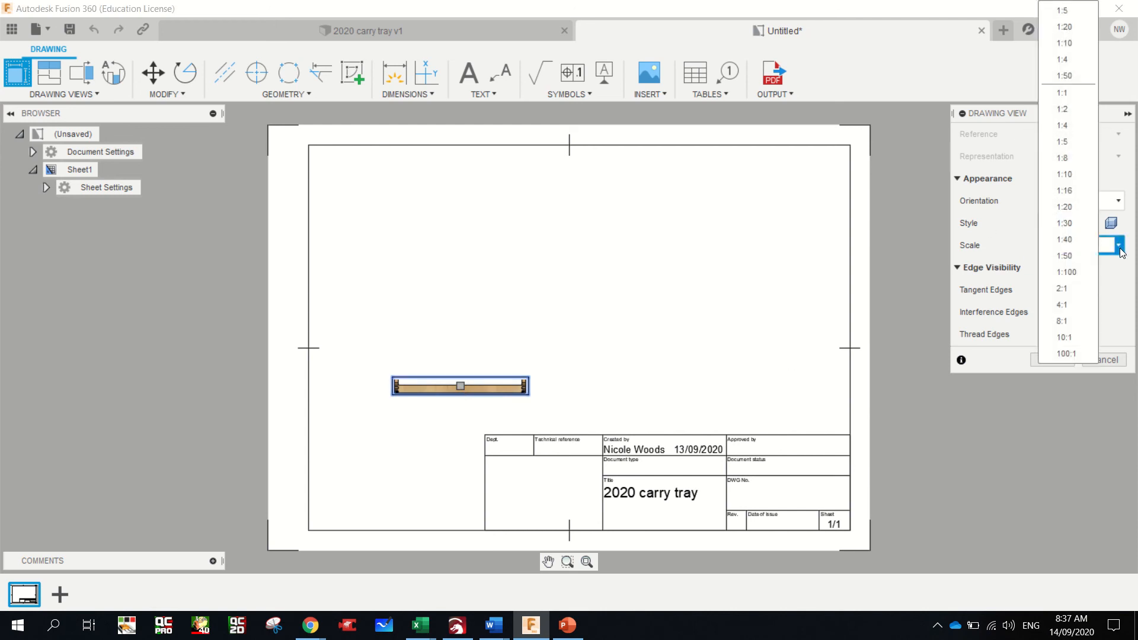
{"action": "left_click", "coordinate": [1064, 146]}
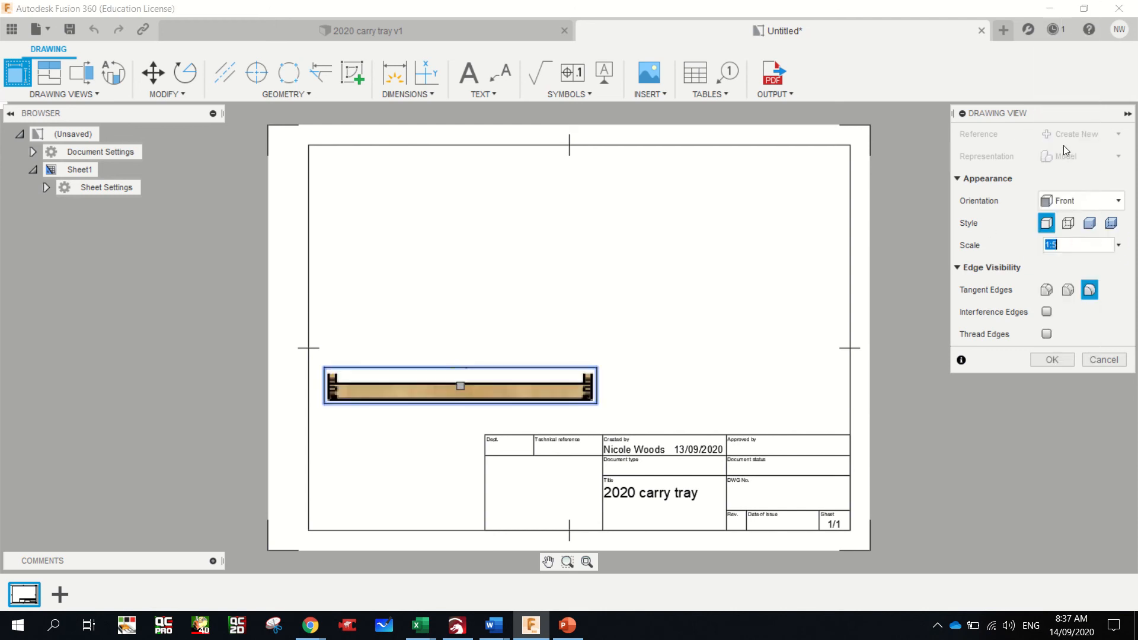
{"action": "left_click", "coordinate": [1069, 224]}
{"action": "left_click", "coordinate": [1052, 360]}
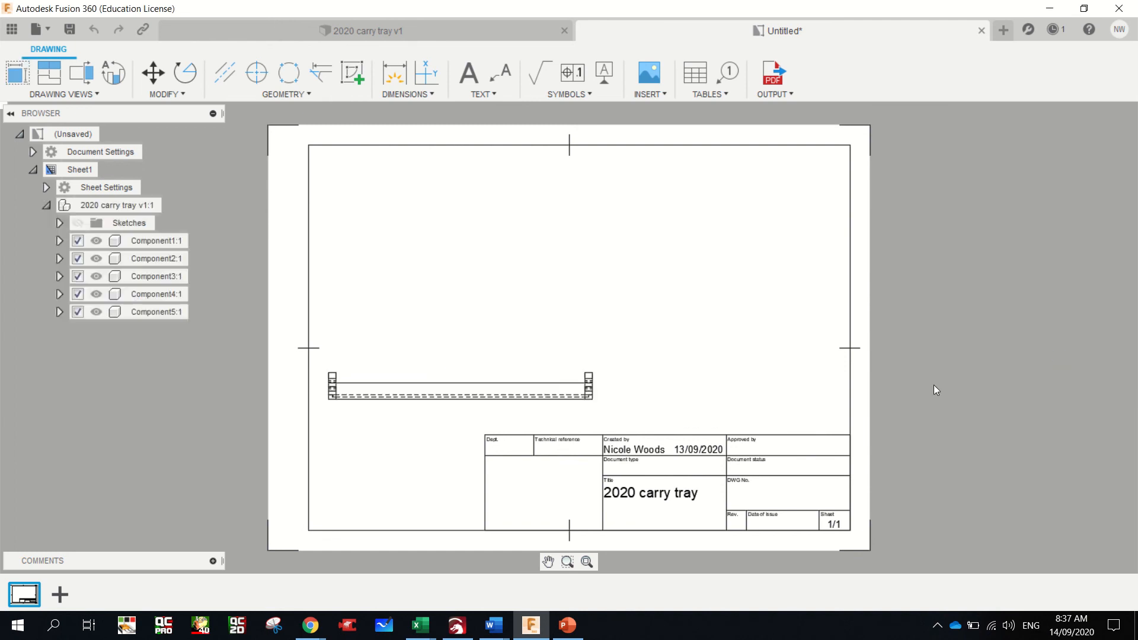
- Delete the title block and the border from the sheet
{"action": "left_click", "coordinate": [524, 442]}
{"action": "key", "text": "Delete"}
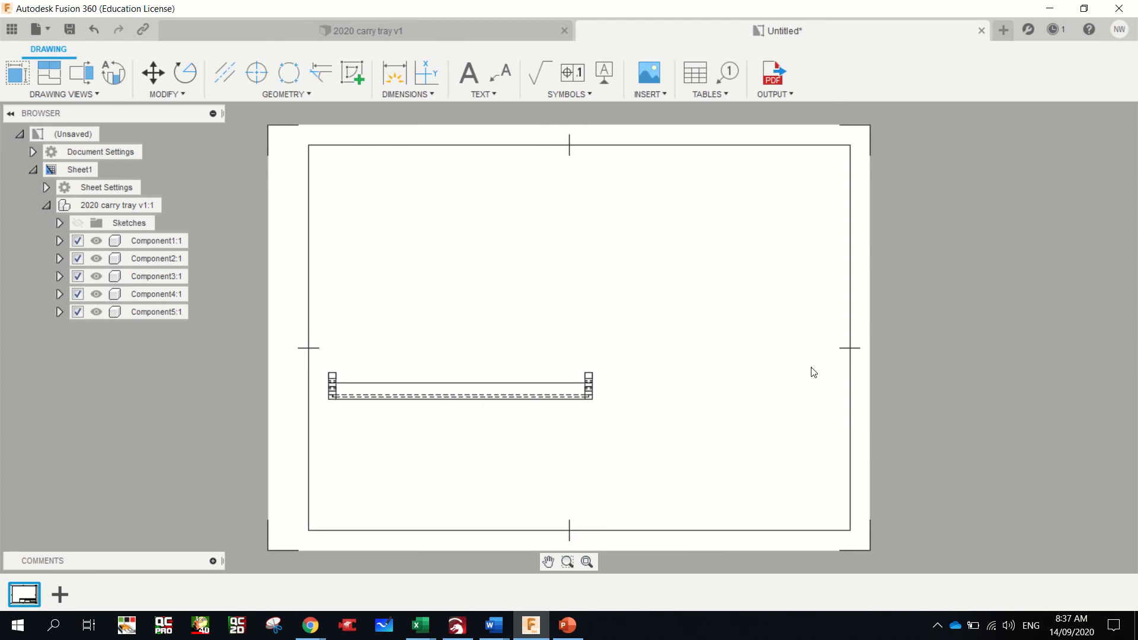
{"action": "left_click", "coordinate": [849, 362]}
{"action": "key", "text": "Delete"}
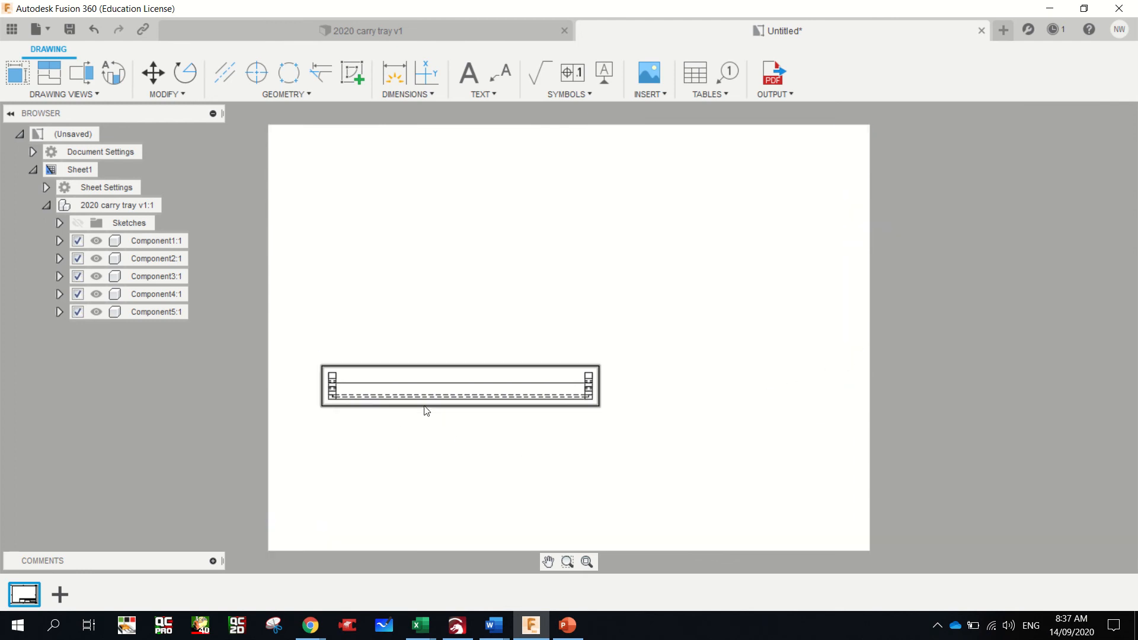
- Move the front view straight down into the lower part of the sheet
{"action": "left_click", "coordinate": [460, 399]}
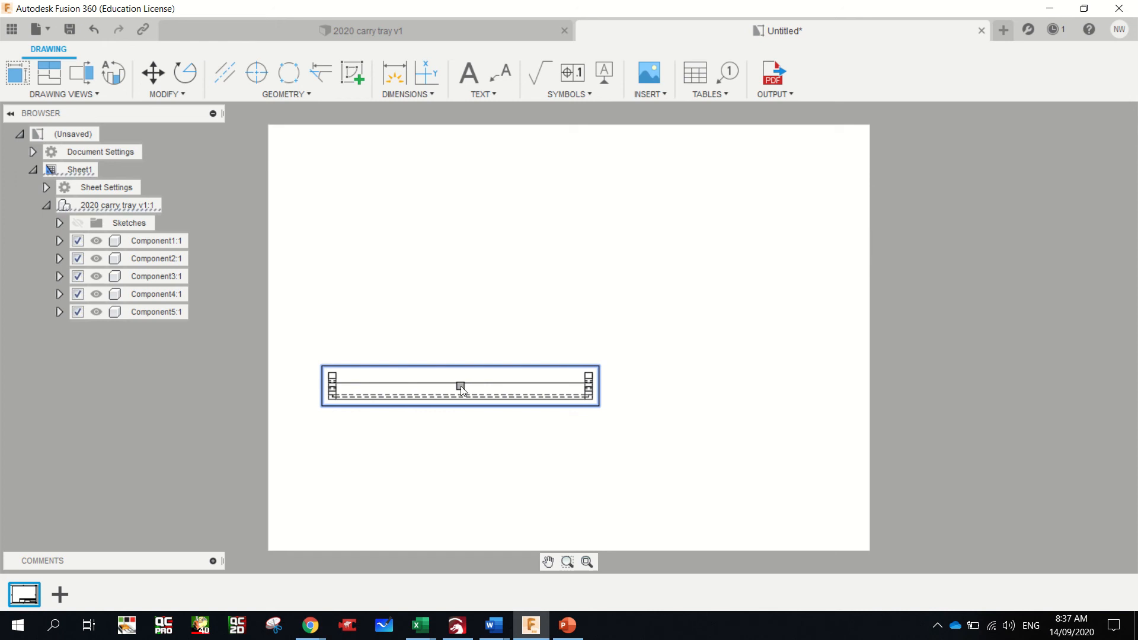
{"action": "left_click_drag", "start_coordinate": [462, 390], "coordinate": [464, 422]}
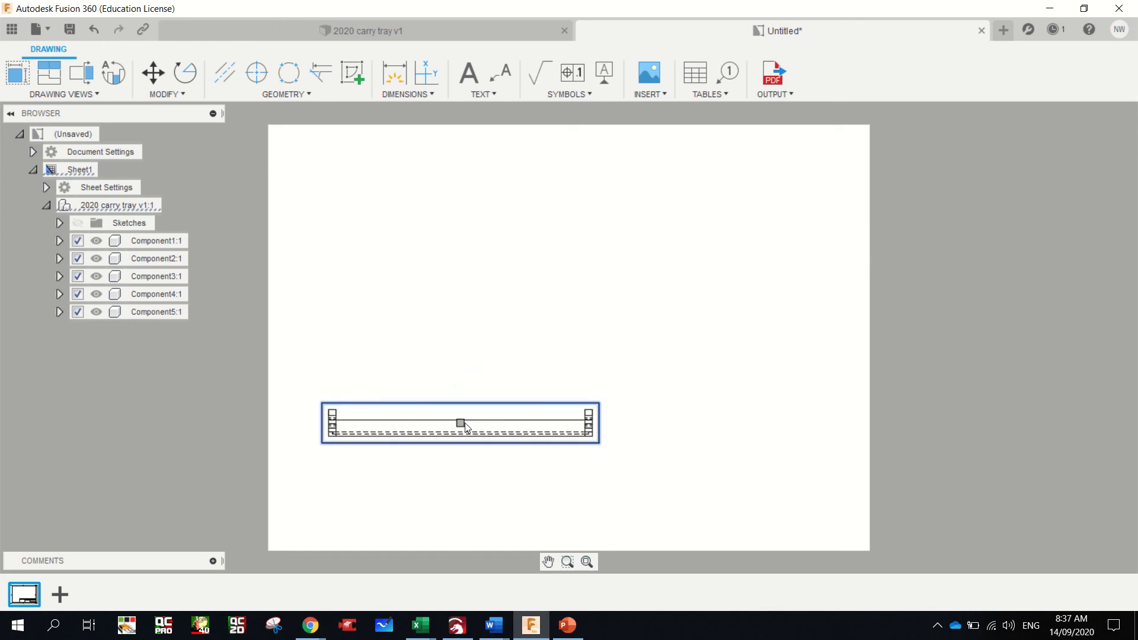
{"action": "left_click", "coordinate": [536, 366]}
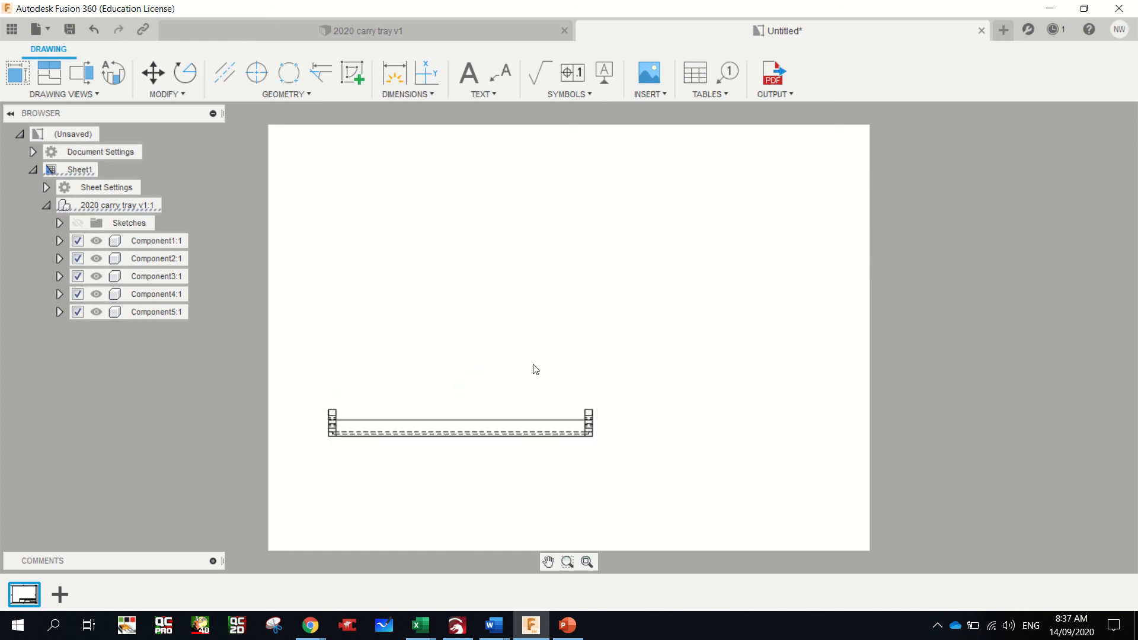
- Project a top view below the front view, an end view to its left and an isometric view diagonally below left
{"action": "left_click", "coordinate": [448, 431]}
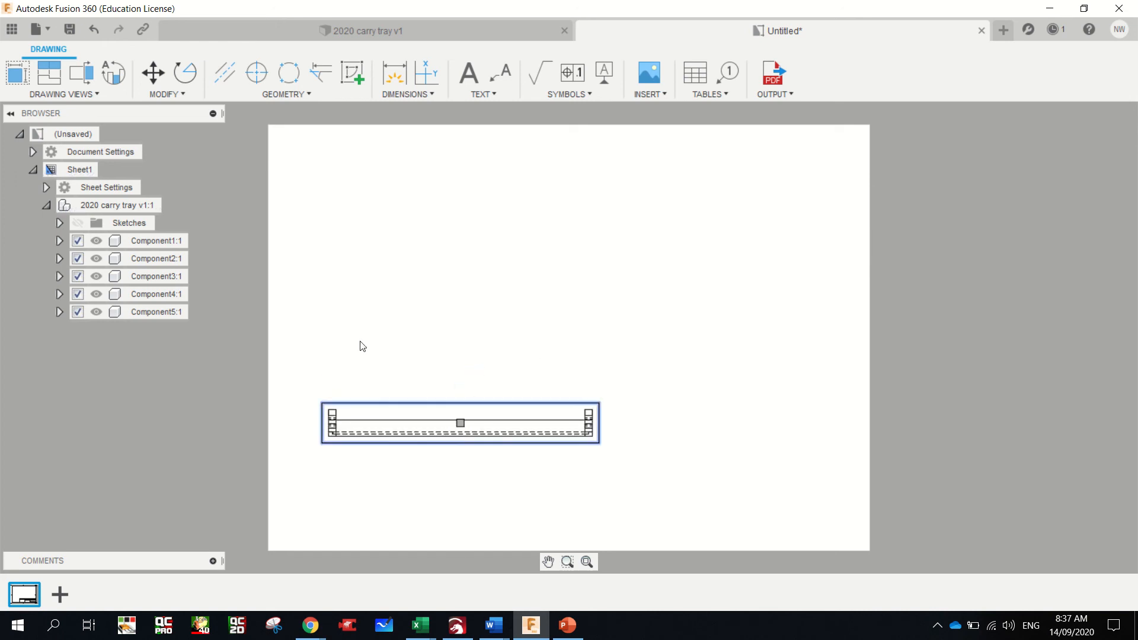
{"action": "left_click", "coordinate": [44, 80]}
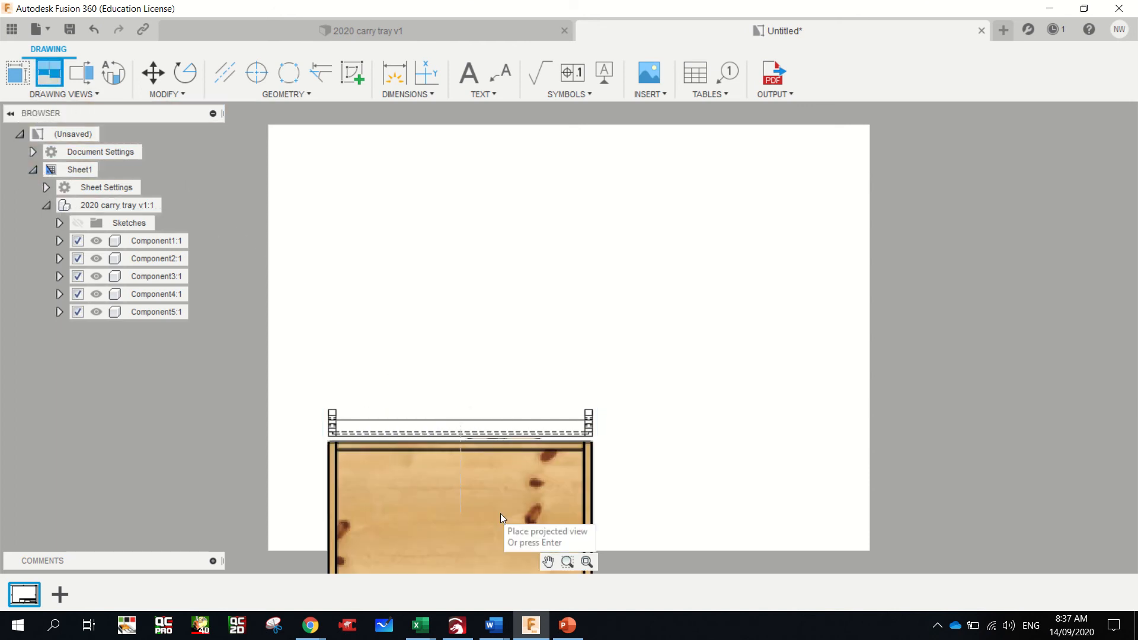
{"action": "left_click", "coordinate": [493, 517]}
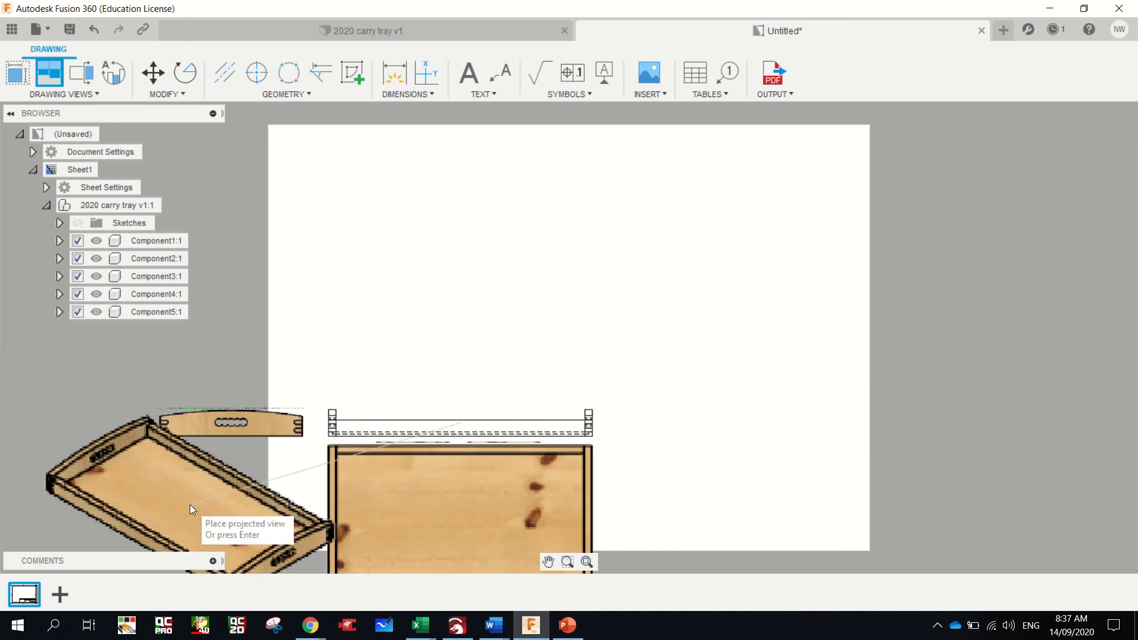
{"action": "left_click", "coordinate": [156, 517]}
{"action": "left_click", "coordinate": [248, 421]}
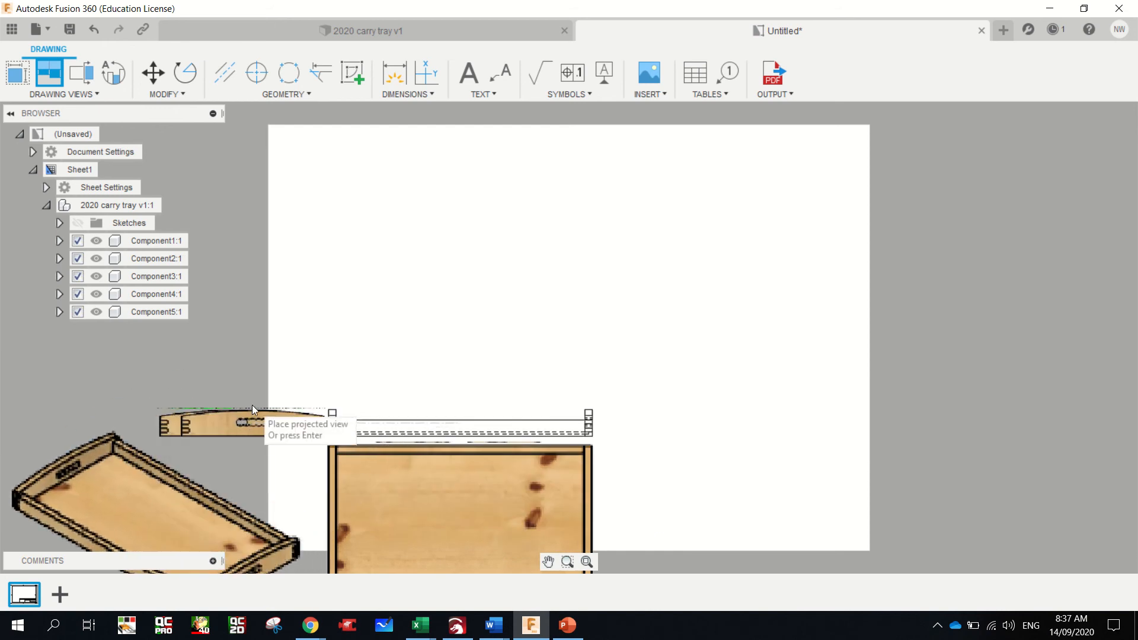
{"action": "key", "text": "Return"}
- Reposition the top view above the front view and the end view to the right of the front view
{"action": "left_click", "coordinate": [406, 463]}
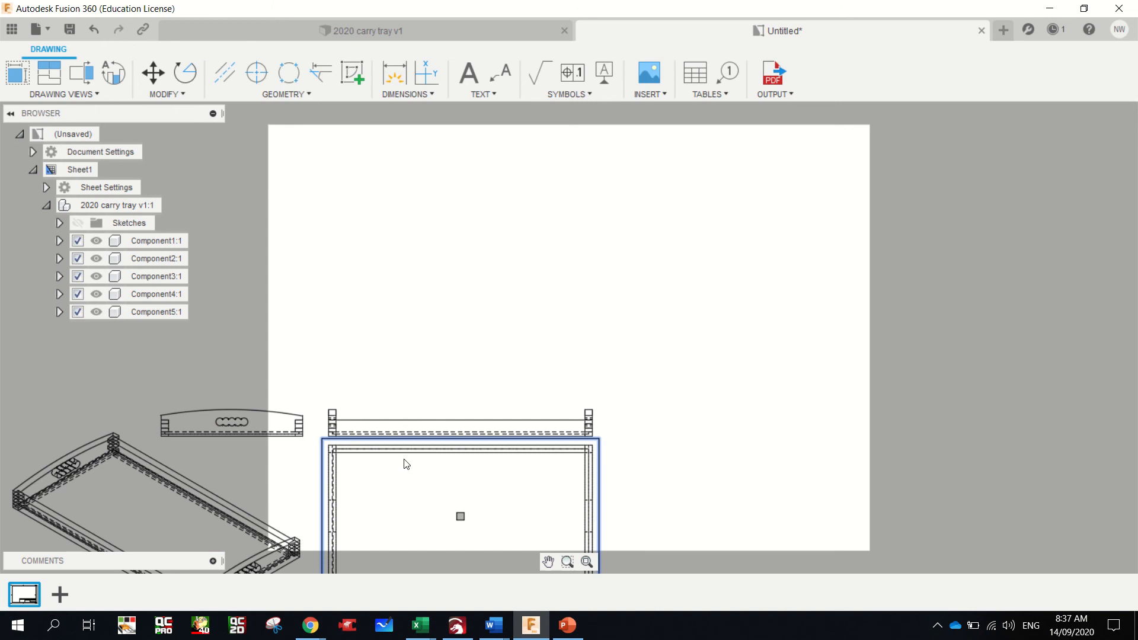
{"action": "left_click_drag", "start_coordinate": [461, 517], "coordinate": [461, 258]}
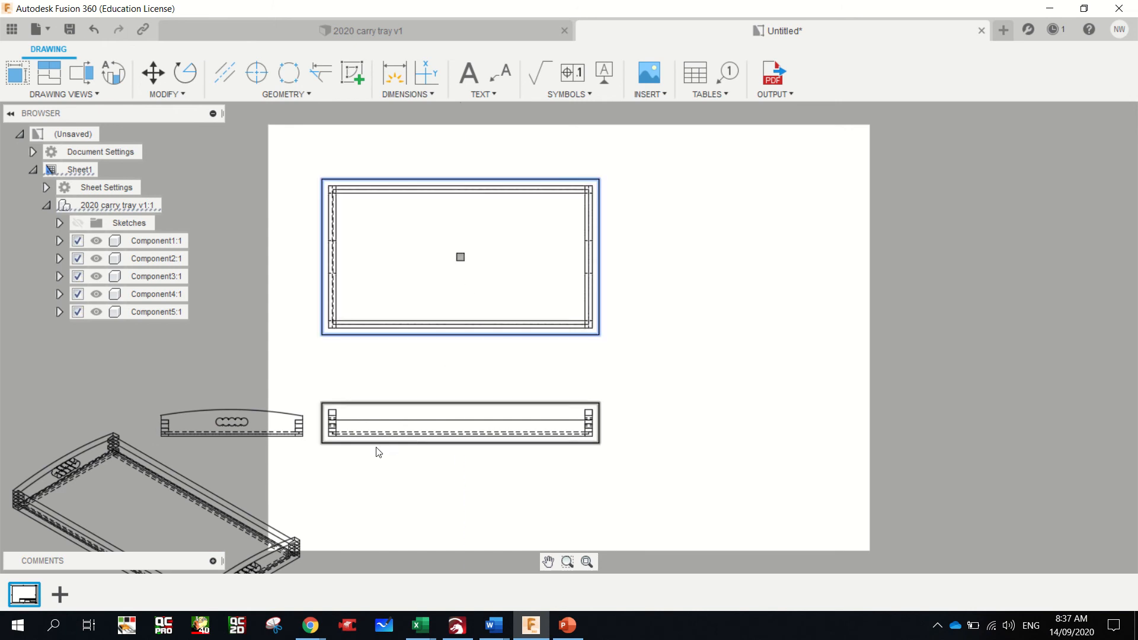
{"action": "left_click", "coordinate": [234, 415]}
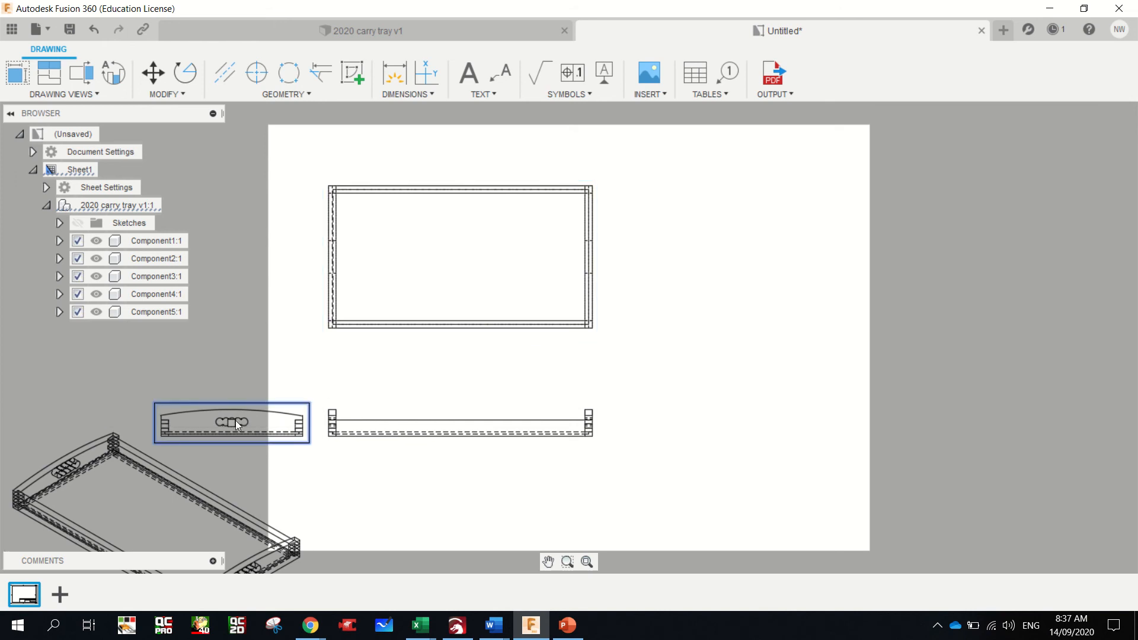
{"action": "left_click", "coordinate": [233, 421]}
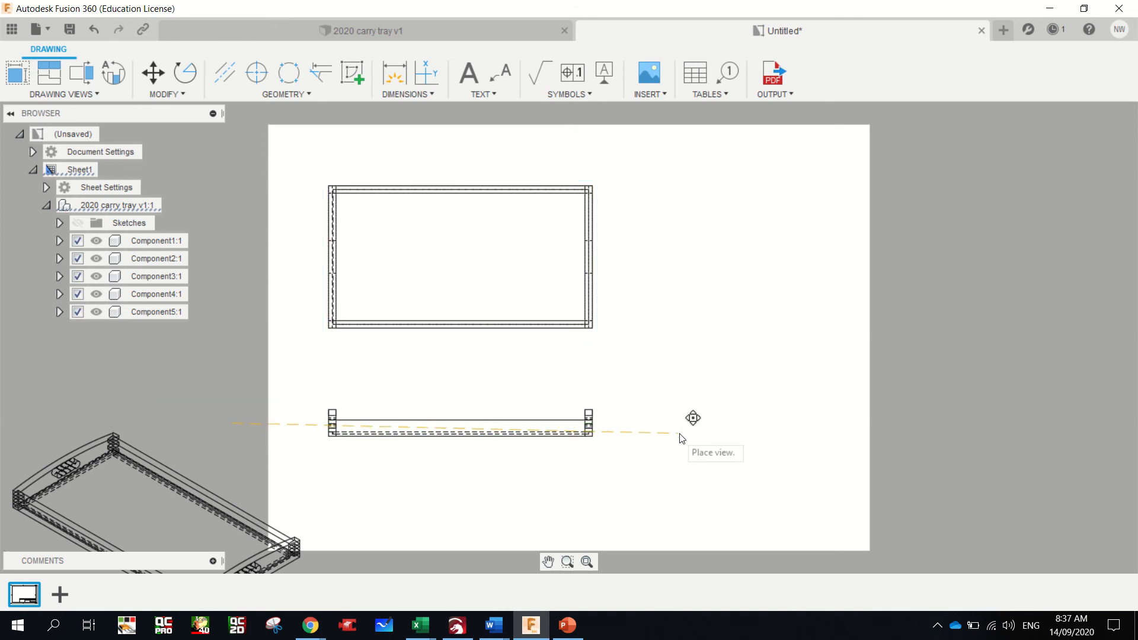
{"action": "left_click", "coordinate": [714, 438]}
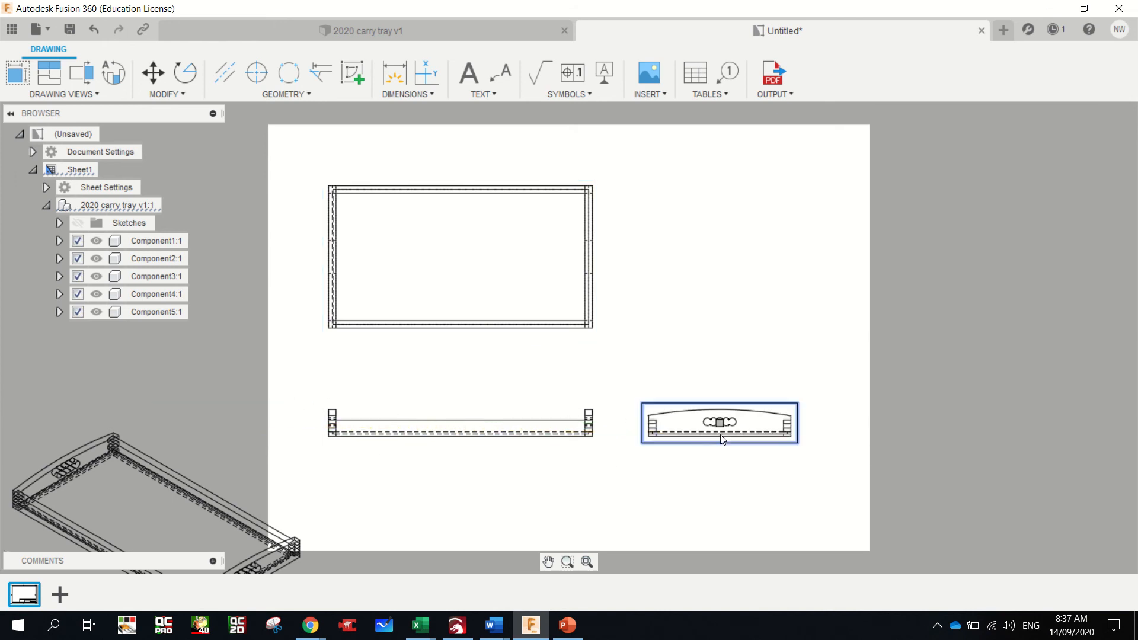
- Move the isometric view to the upper right area of the sheet, beside the top view
{"action": "left_click", "coordinate": [197, 497]}
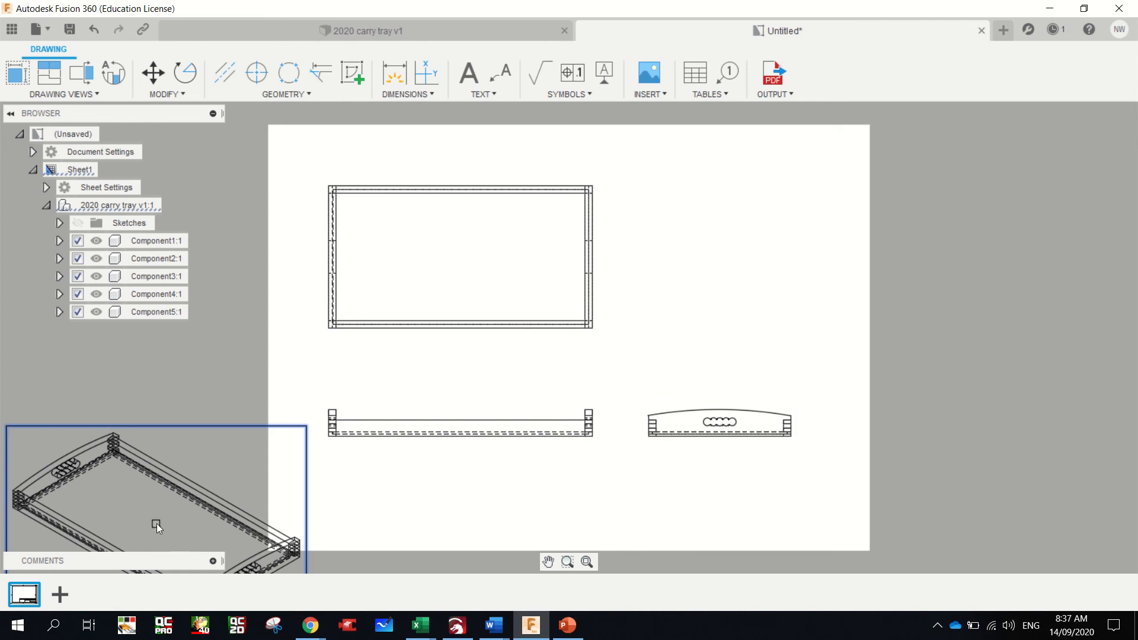
{"action": "left_click", "coordinate": [156, 523]}
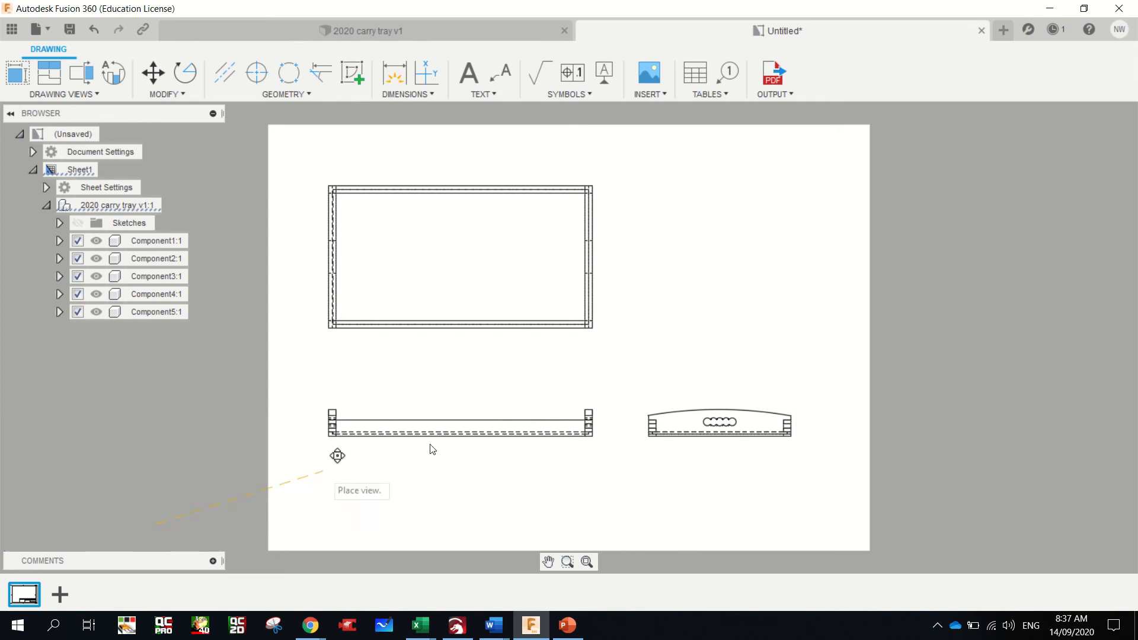
{"action": "left_click", "coordinate": [718, 255]}
- Shift the front view and its aligned top view about 17 mm left to clear the isometric view
{"action": "left_click", "coordinate": [432, 329]}
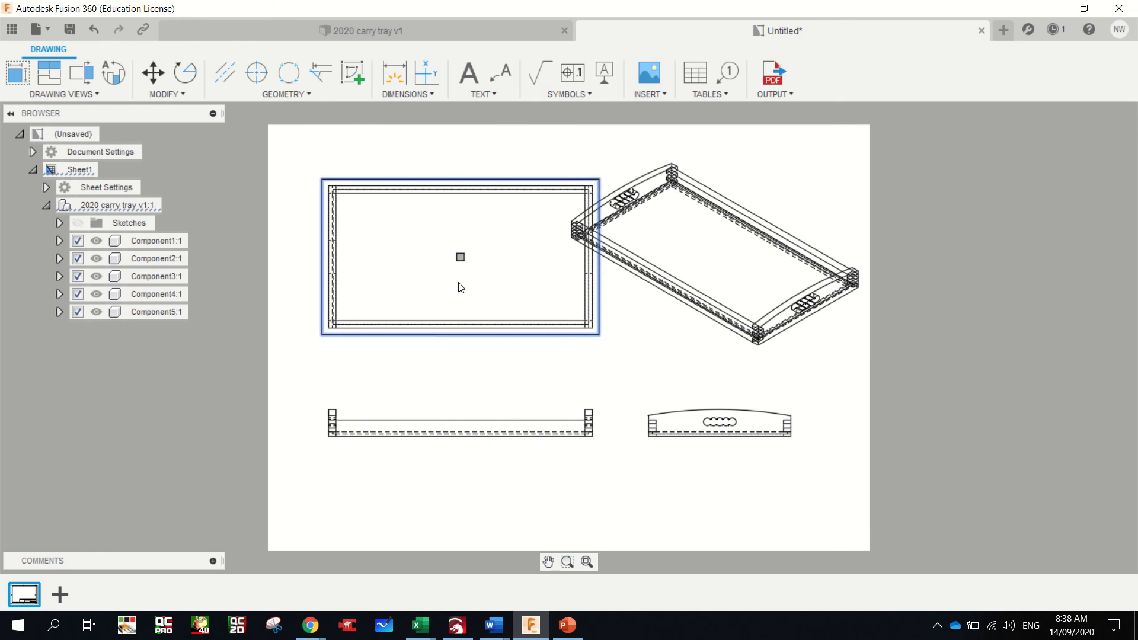
{"action": "left_click", "coordinate": [460, 257]}
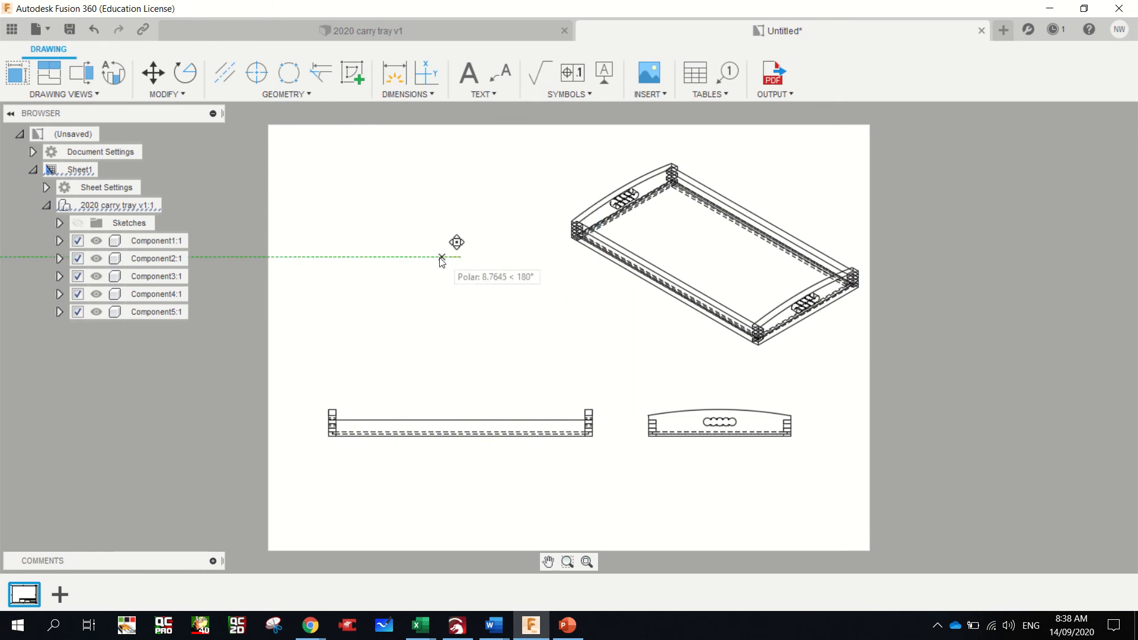
{"action": "left_click", "coordinate": [477, 433]}
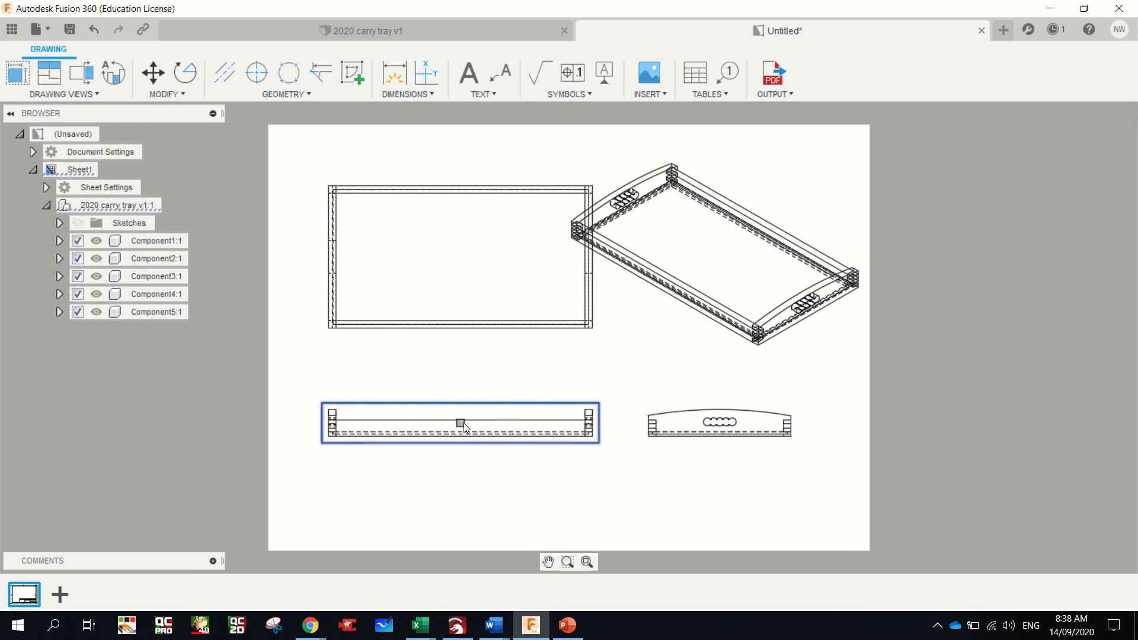
{"action": "left_click", "coordinate": [461, 423]}
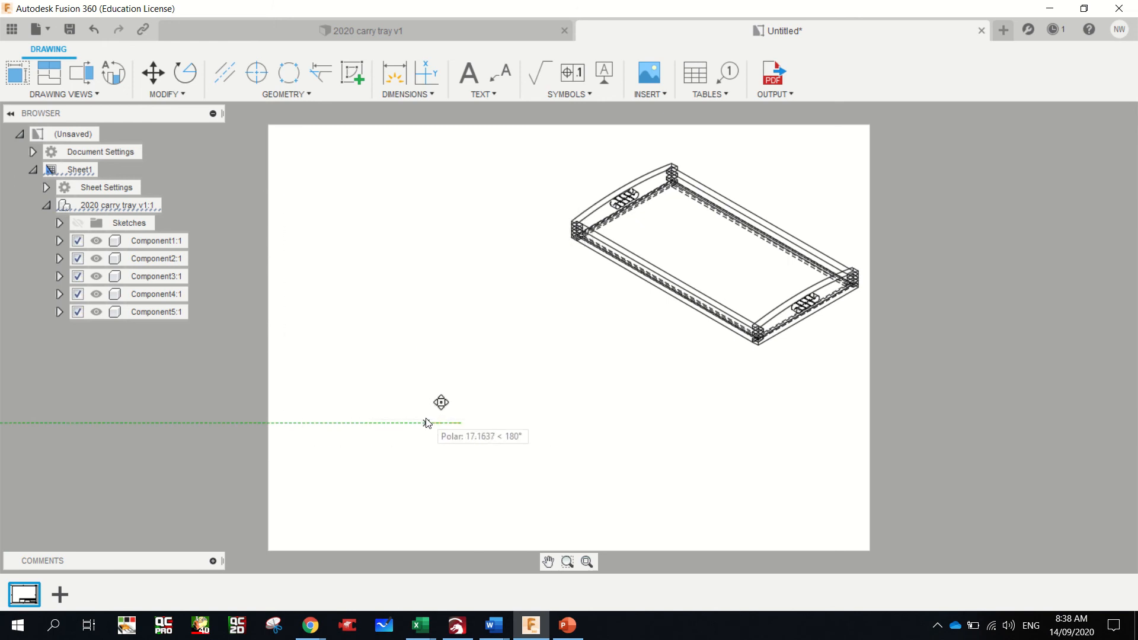
{"action": "left_click", "coordinate": [427, 423]}
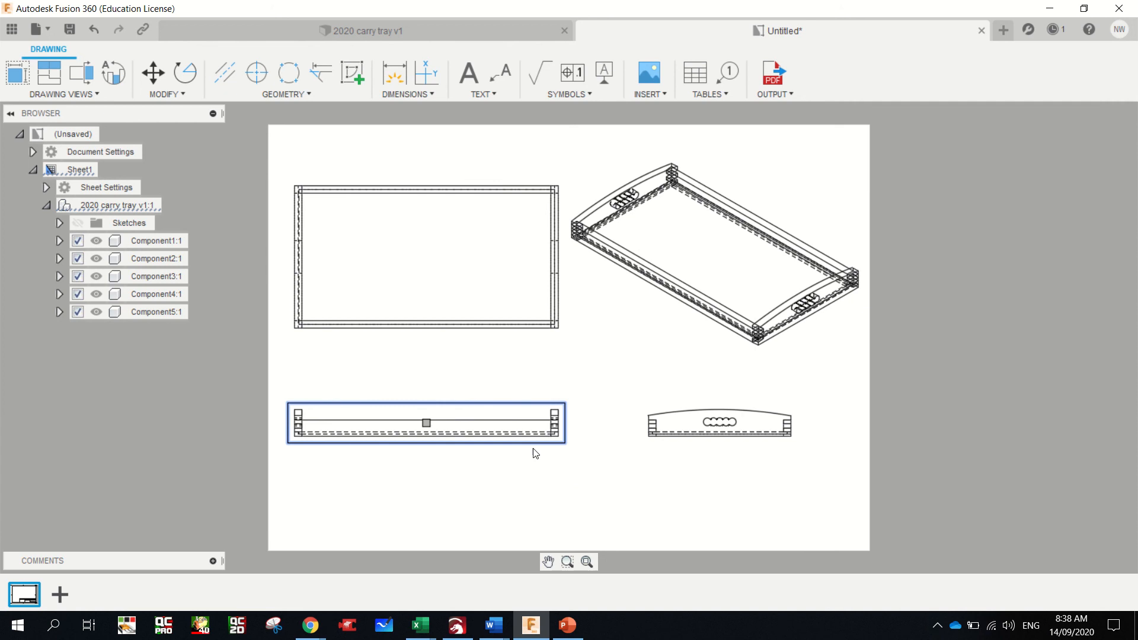
- Change the isometric view's display style to Shaded
{"action": "left_click", "coordinate": [737, 294]}
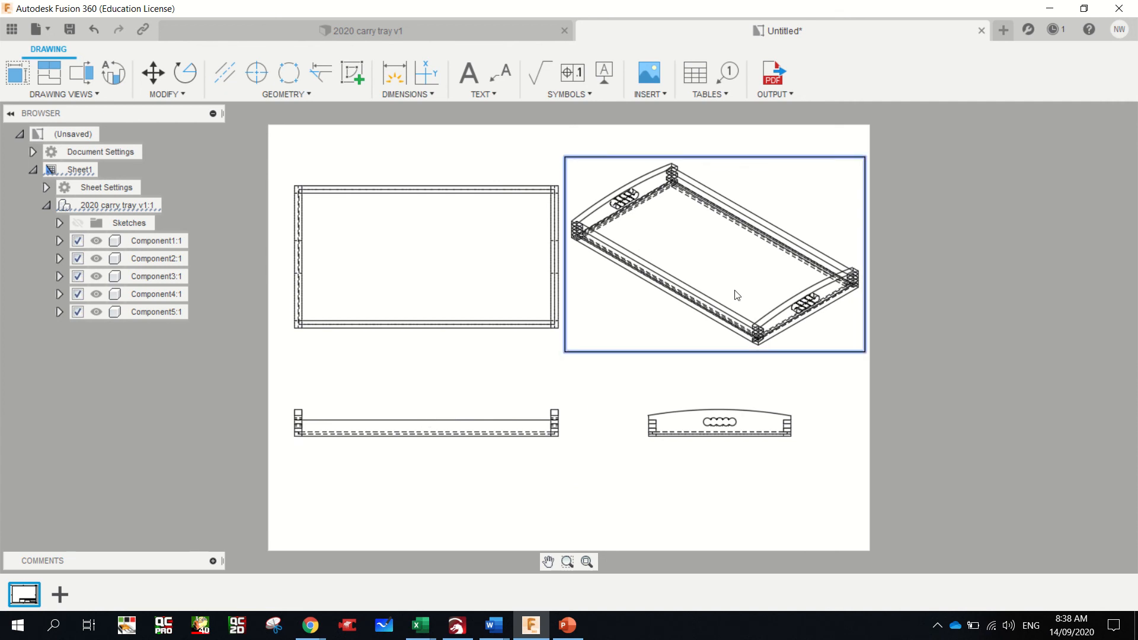
{"action": "double_click", "coordinate": [705, 298]}
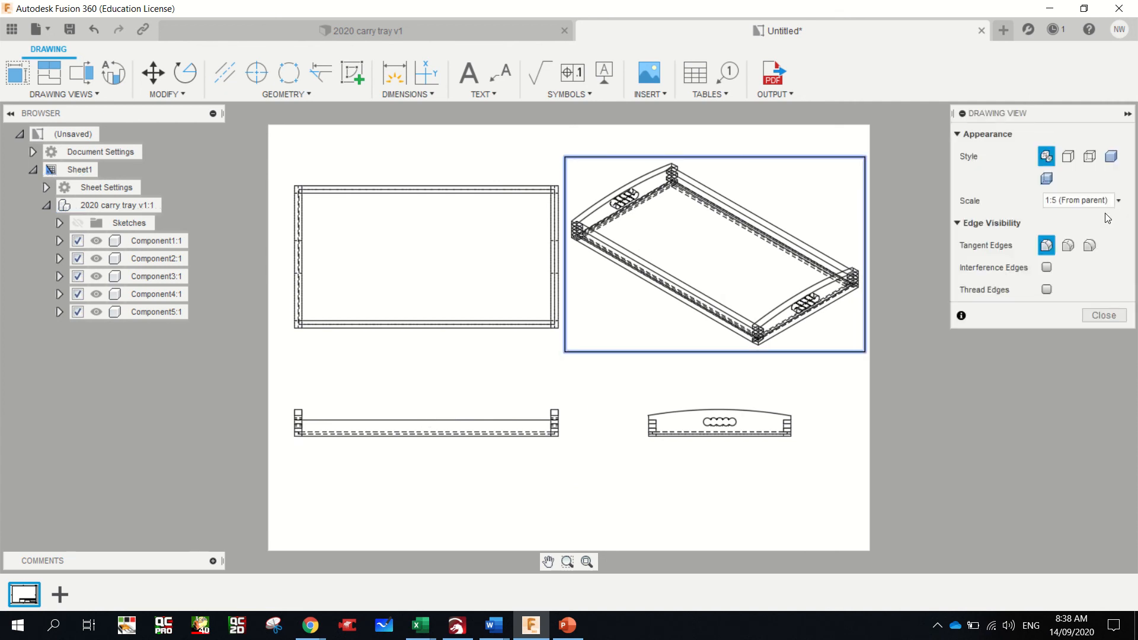
{"action": "left_click", "coordinate": [1111, 157]}
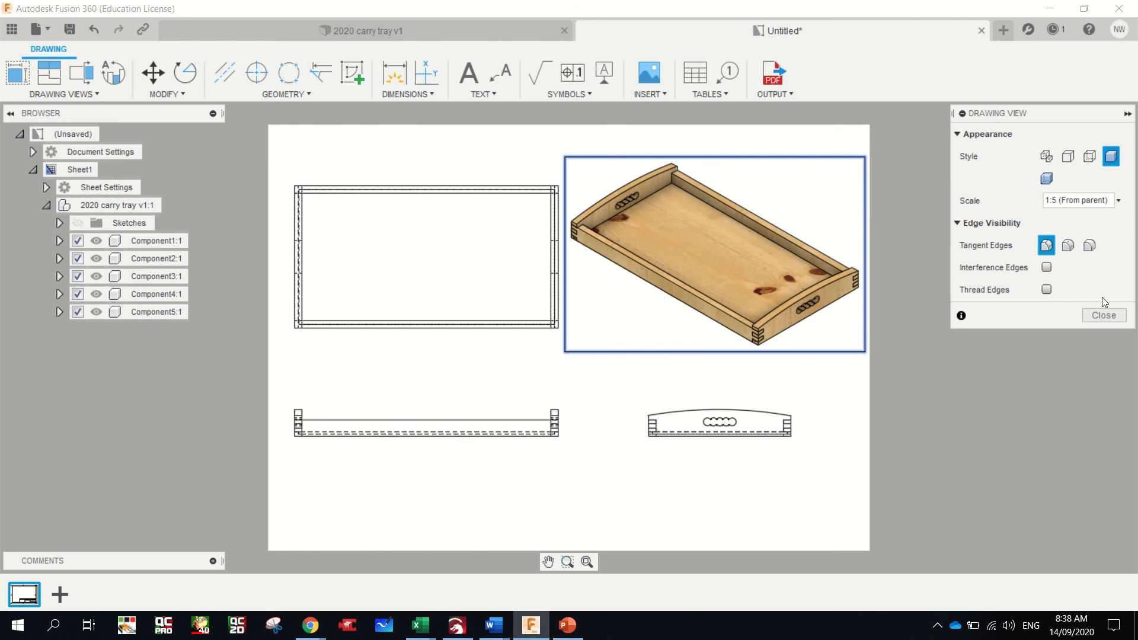
{"action": "left_click", "coordinate": [1102, 315]}
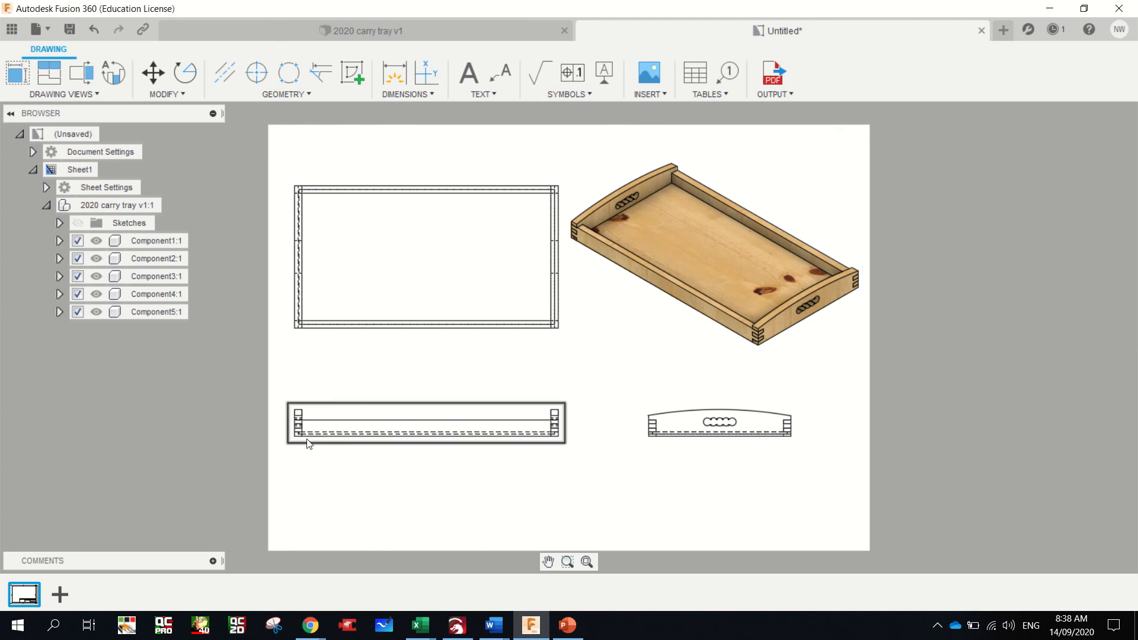
- Dimension the overall length of the front view along its bottom edge, placing the dimension below the view
{"action": "left_click", "coordinate": [398, 78]}
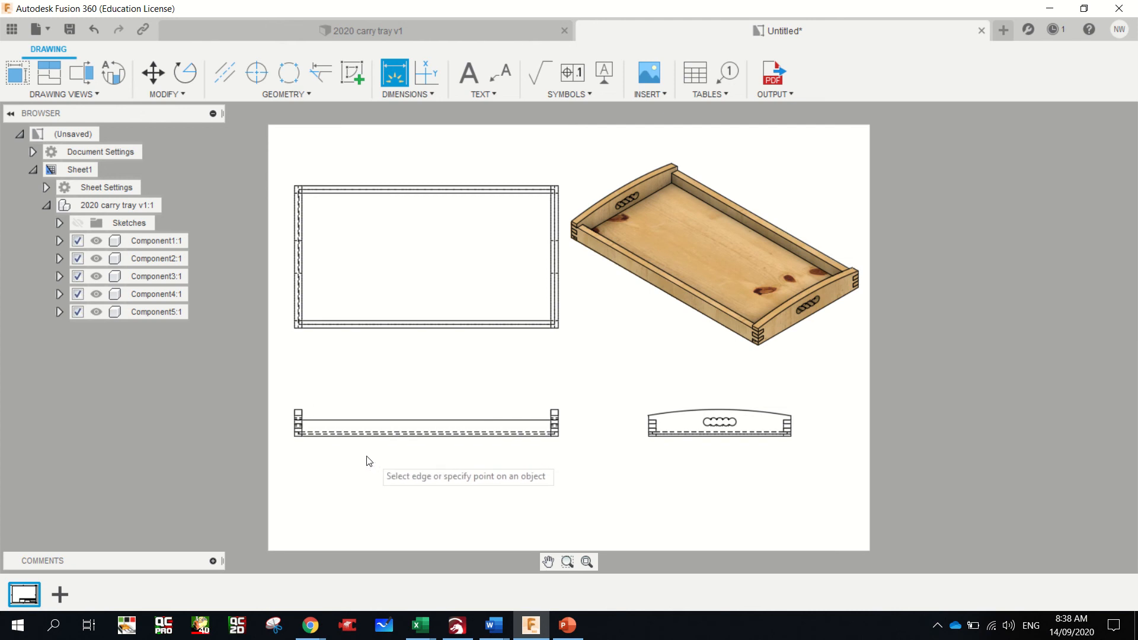
{"action": "scroll", "coordinate": [294, 435], "scroll_direction": "up", "scroll_amount": 4}
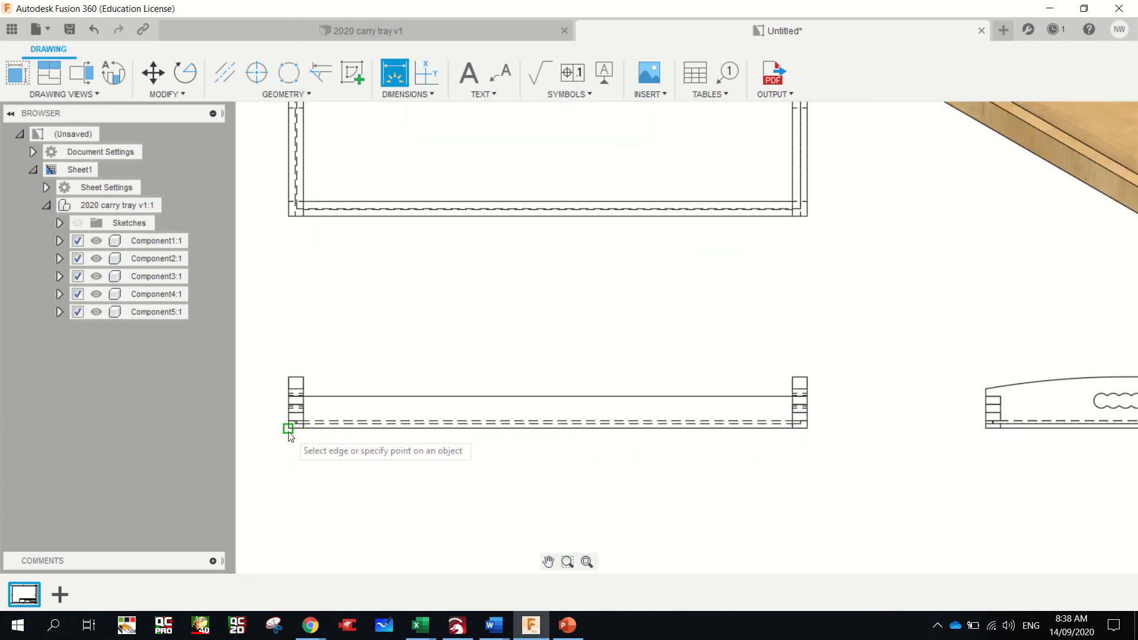
{"action": "left_click", "coordinate": [288, 431]}
{"action": "left_click", "coordinate": [807, 431]}
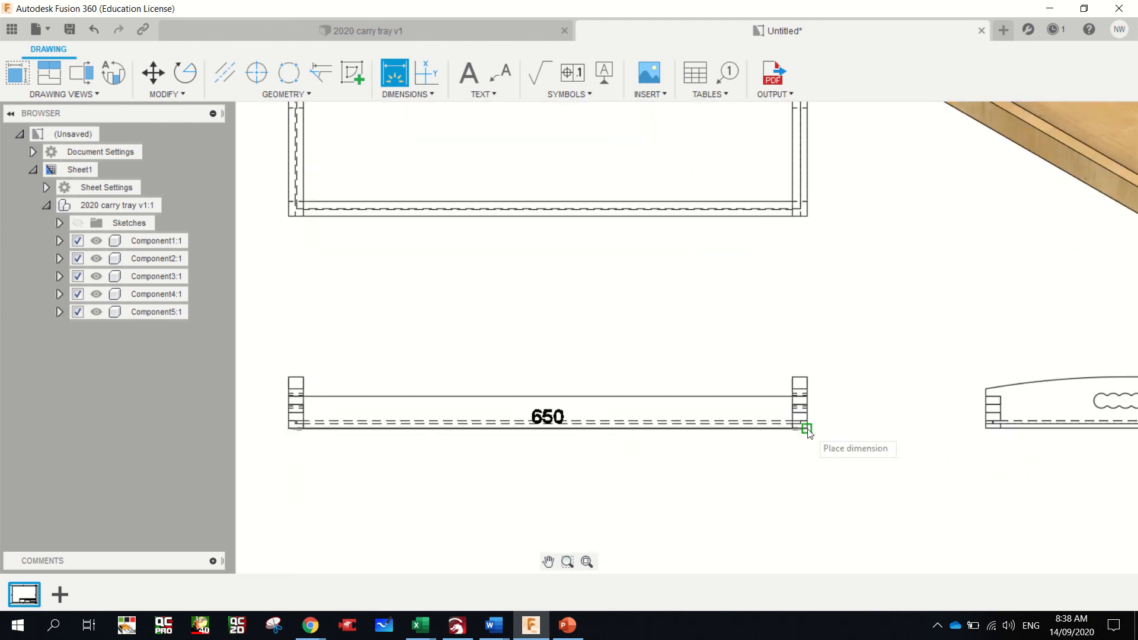
{"action": "left_click", "coordinate": [805, 516]}
{"action": "scroll", "coordinate": [798, 467], "scroll_direction": "down", "scroll_amount": 3}
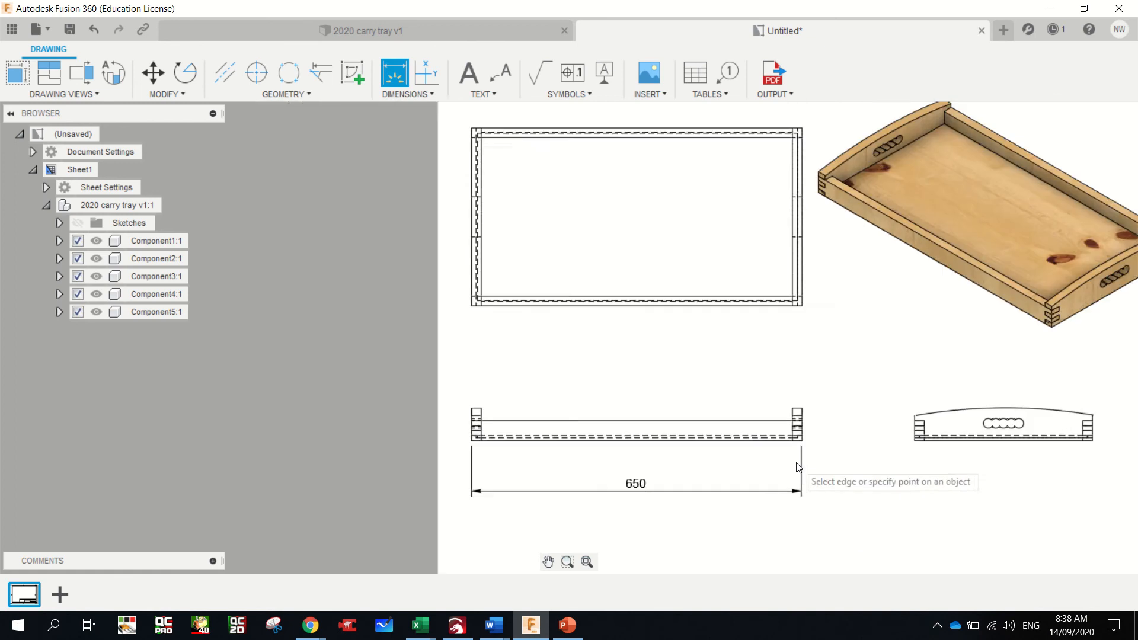
- Dimension the overall width of the end view, placing it below the view in line with the front view's length dimension
{"action": "scroll", "coordinate": [797, 463], "scroll_direction": "down", "scroll_amount": 1}
{"action": "scroll", "coordinate": [1043, 456], "scroll_direction": "up", "scroll_amount": 1}
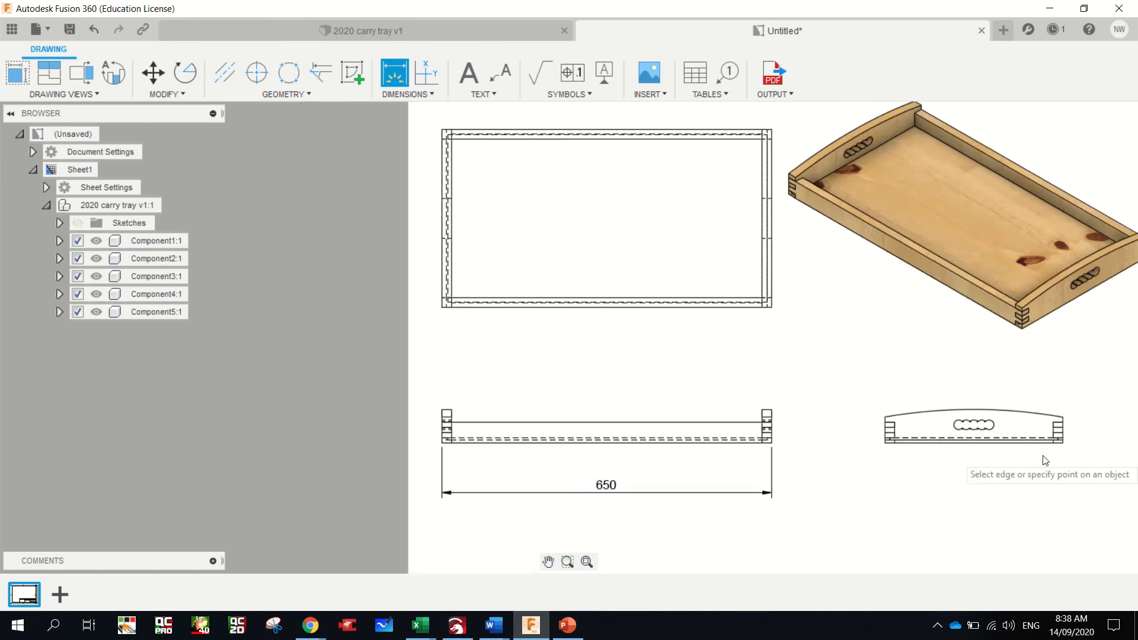
{"action": "scroll", "coordinate": [1045, 461], "scroll_direction": "up", "scroll_amount": 2}
{"action": "left_click", "coordinate": [696, 430]}
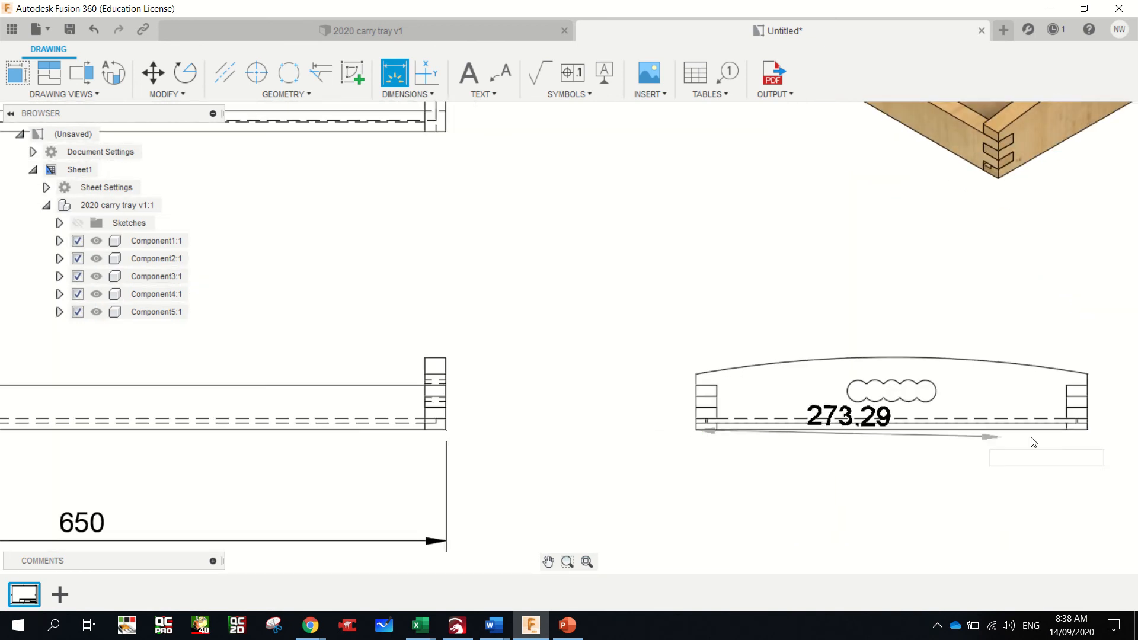
{"action": "left_click", "coordinate": [1087, 429]}
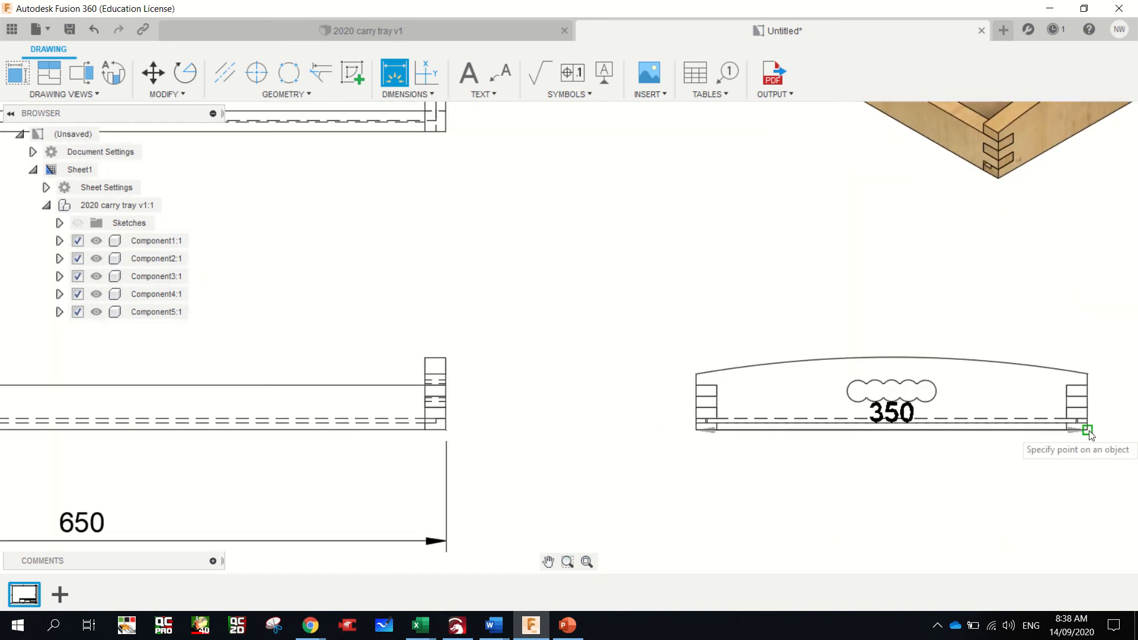
{"action": "left_click", "coordinate": [448, 544]}
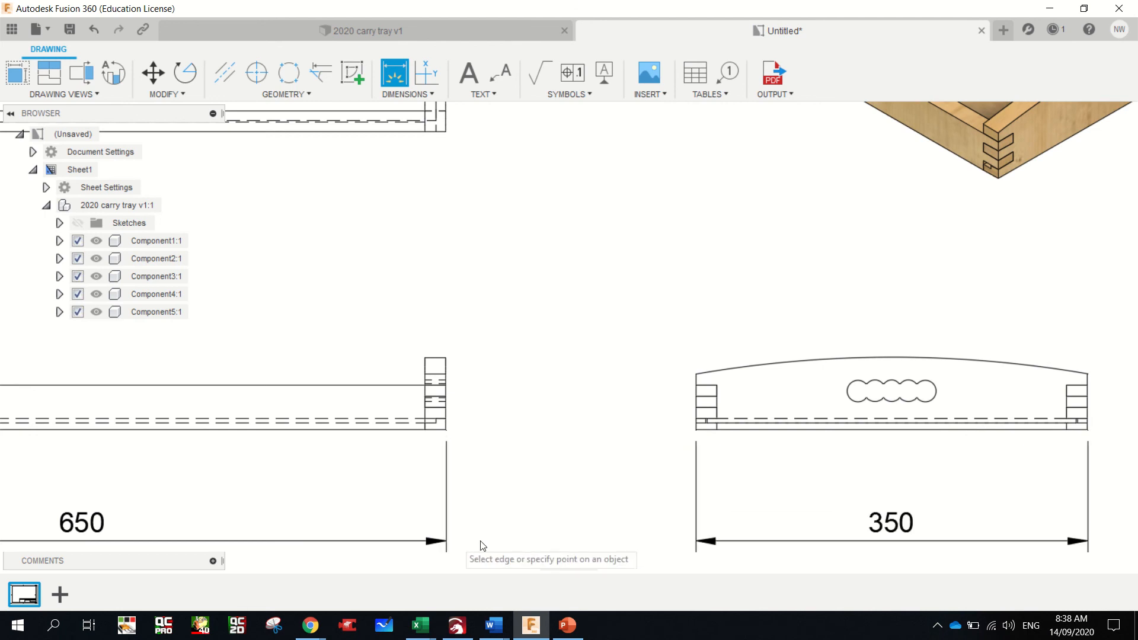
{"action": "scroll", "coordinate": [604, 412], "scroll_direction": "down", "scroll_amount": 2}
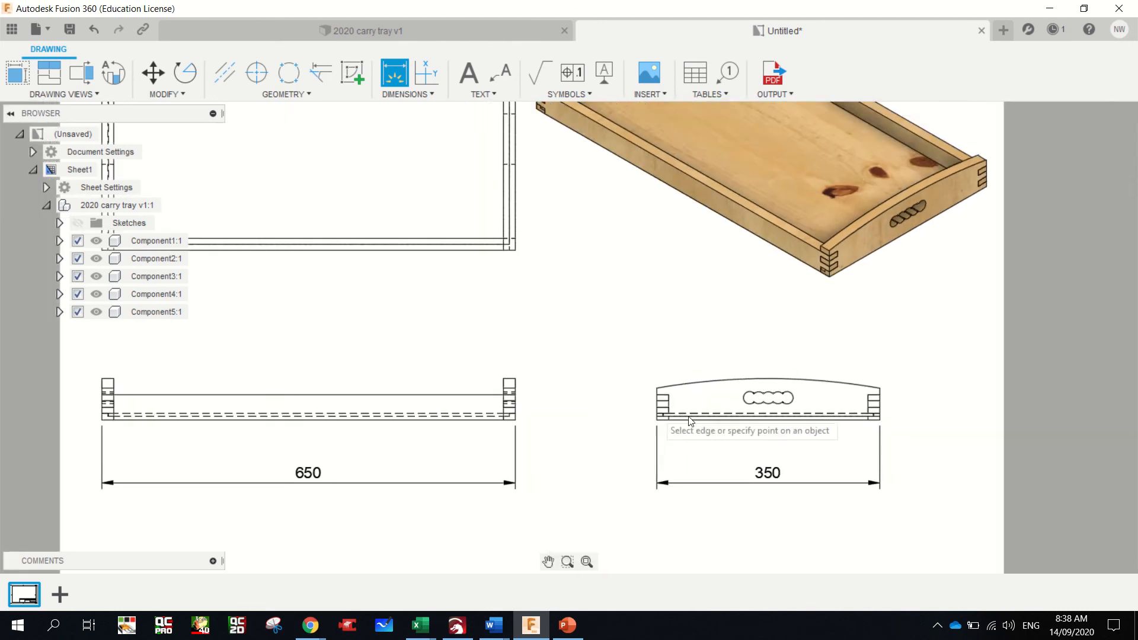
- Dimension the height of the end view's straight side edge, from the bottom corner to the start of the curved top
{"action": "scroll", "coordinate": [913, 436], "scroll_direction": "up", "scroll_amount": 3}
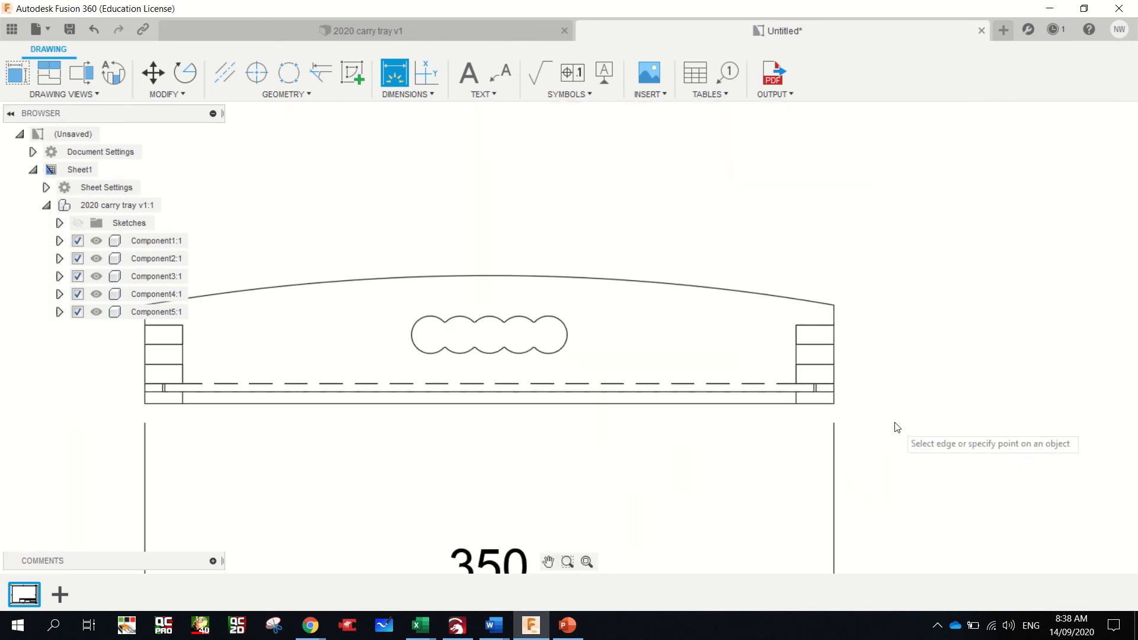
{"action": "left_click", "coordinate": [834, 403]}
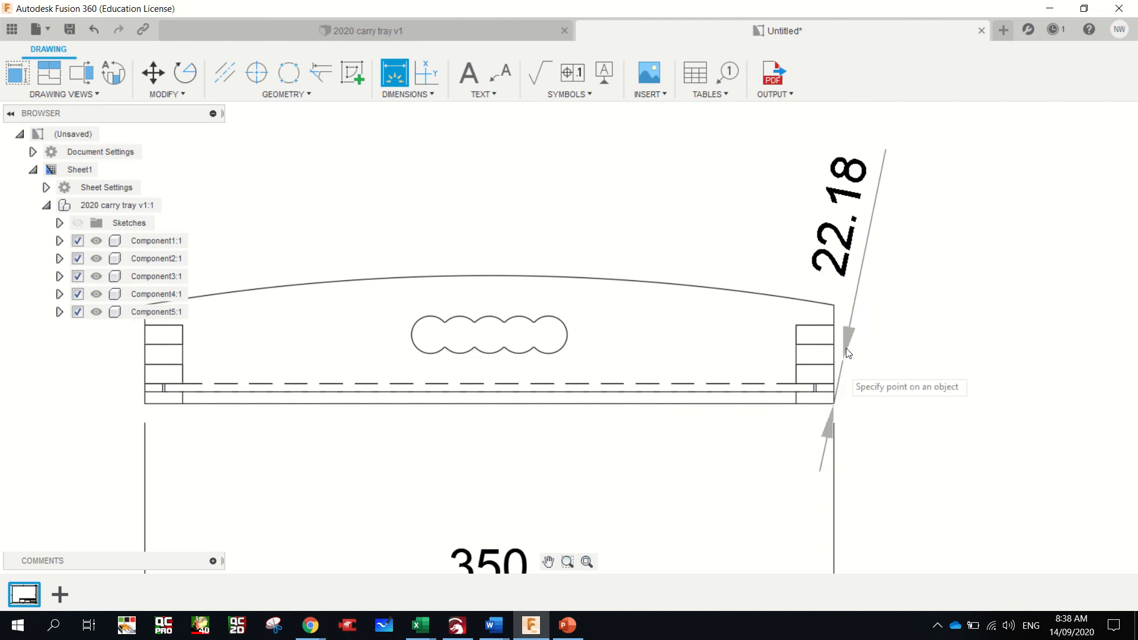
{"action": "left_click", "coordinate": [833, 306]}
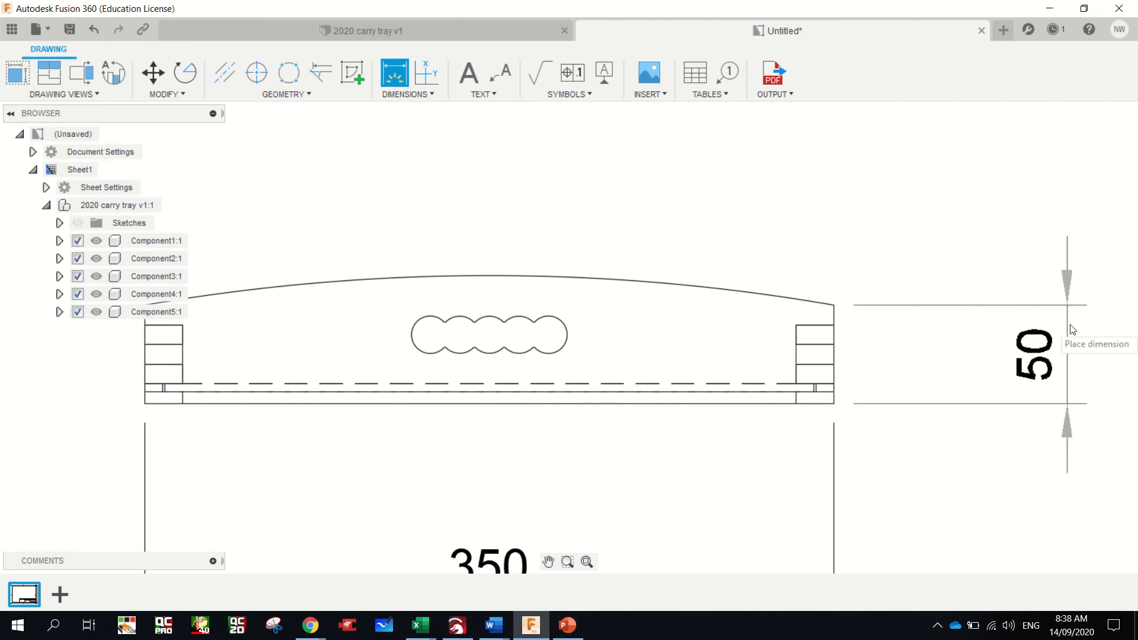
{"action": "left_click", "coordinate": [1096, 330]}
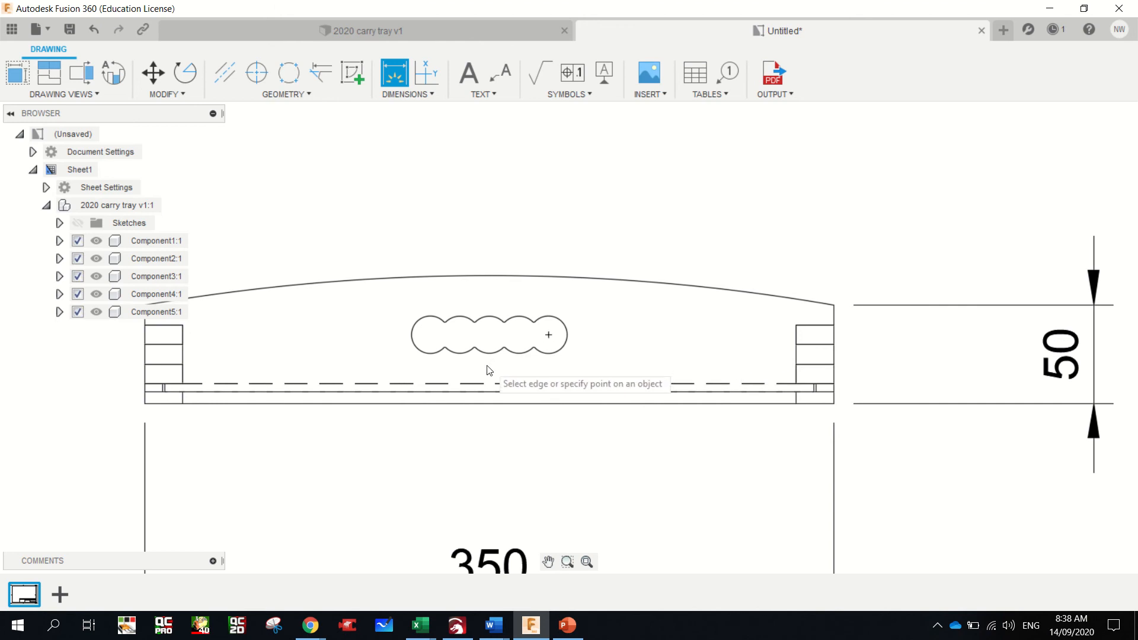
- Try to dimension the end view's overall height up to the crown of its curved top edge
{"action": "left_click", "coordinate": [481, 403]}
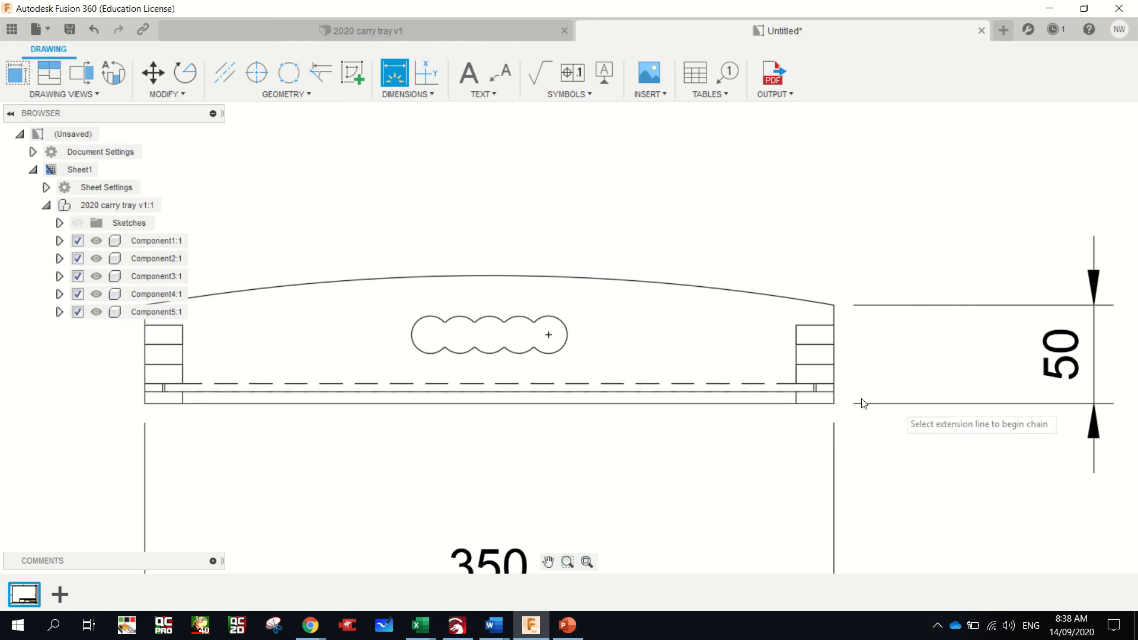
{"action": "left_click", "coordinate": [833, 403]}
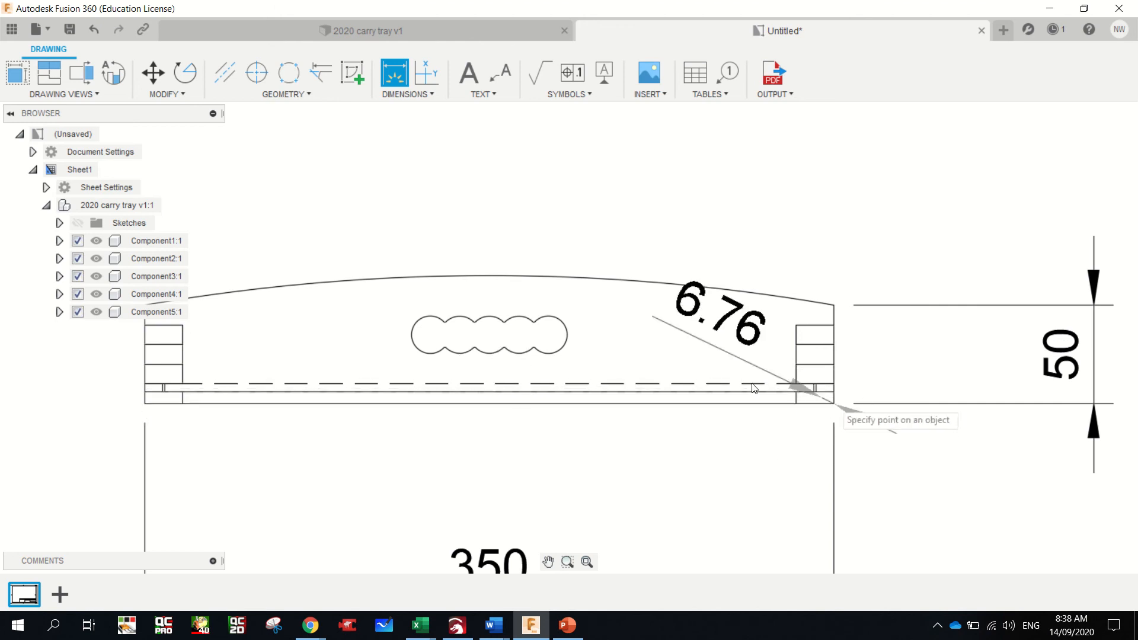
{"action": "left_click", "coordinate": [499, 276]}
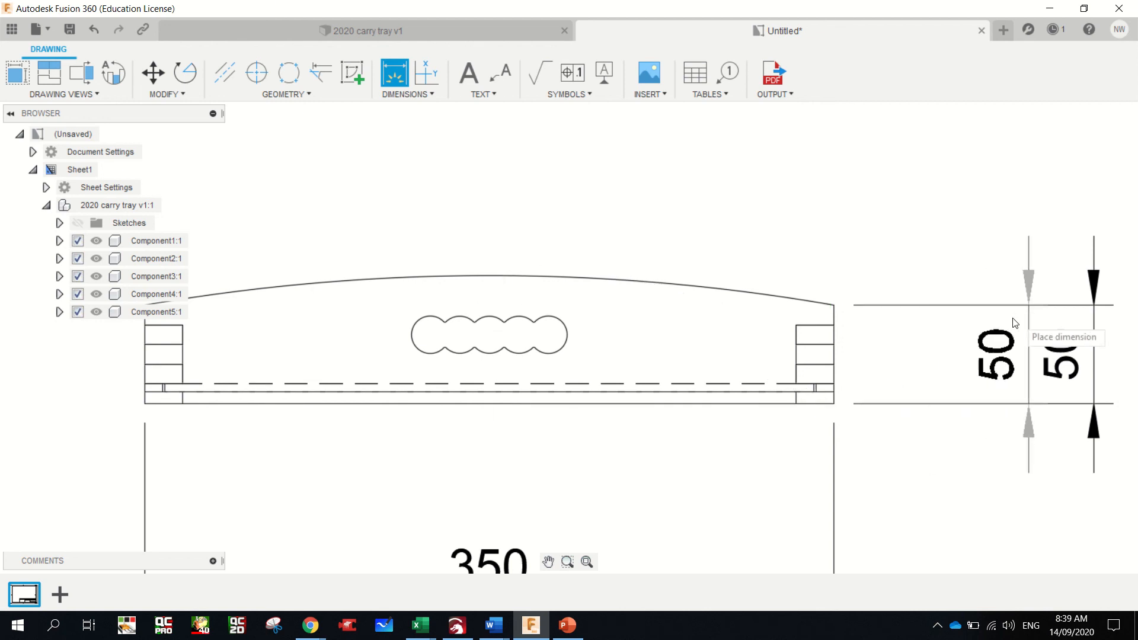
{"action": "key", "text": "Escape"}
{"action": "scroll", "coordinate": [456, 274], "scroll_direction": "down", "scroll_amount": 3}
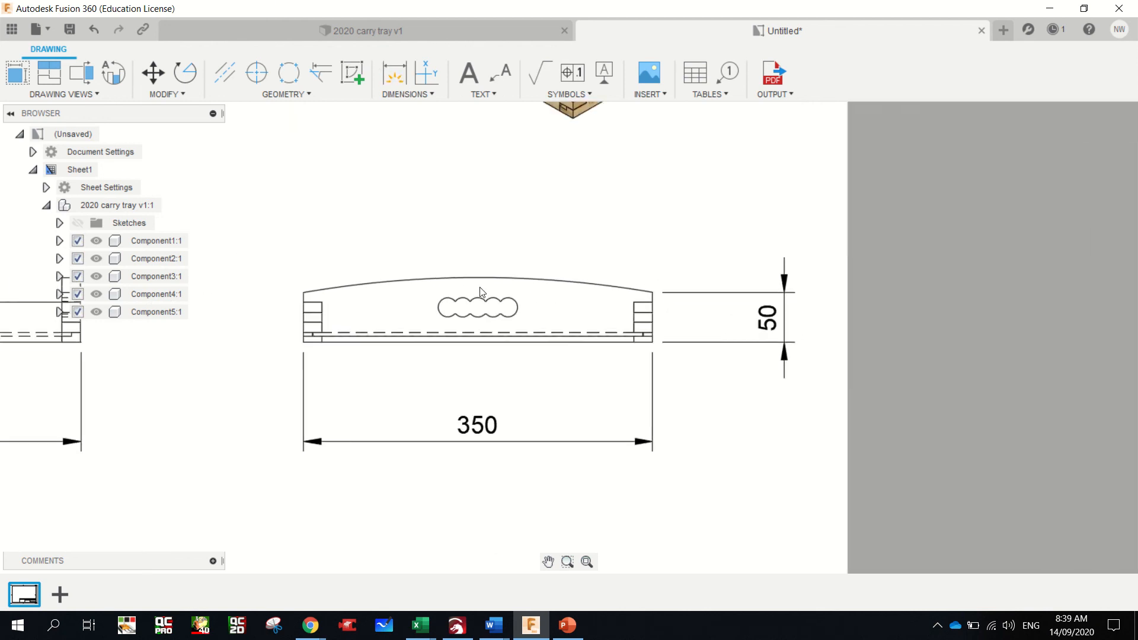
{"action": "scroll", "coordinate": [442, 294], "scroll_direction": "up", "scroll_amount": 1}
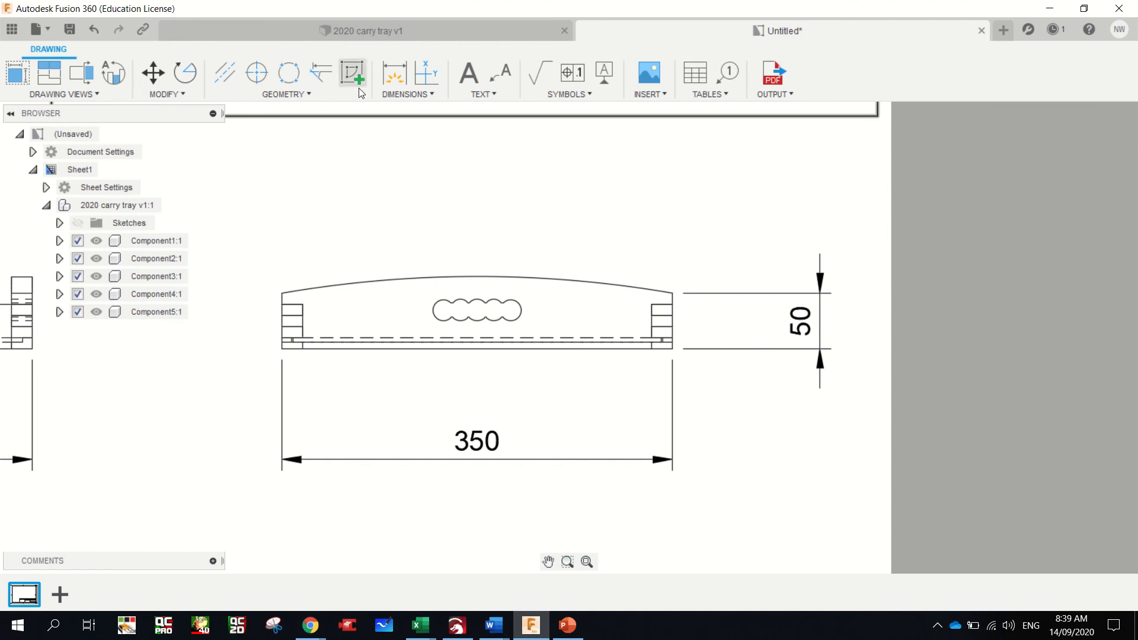
{"action": "left_click", "coordinate": [400, 81]}
{"action": "left_click", "coordinate": [477, 277]}
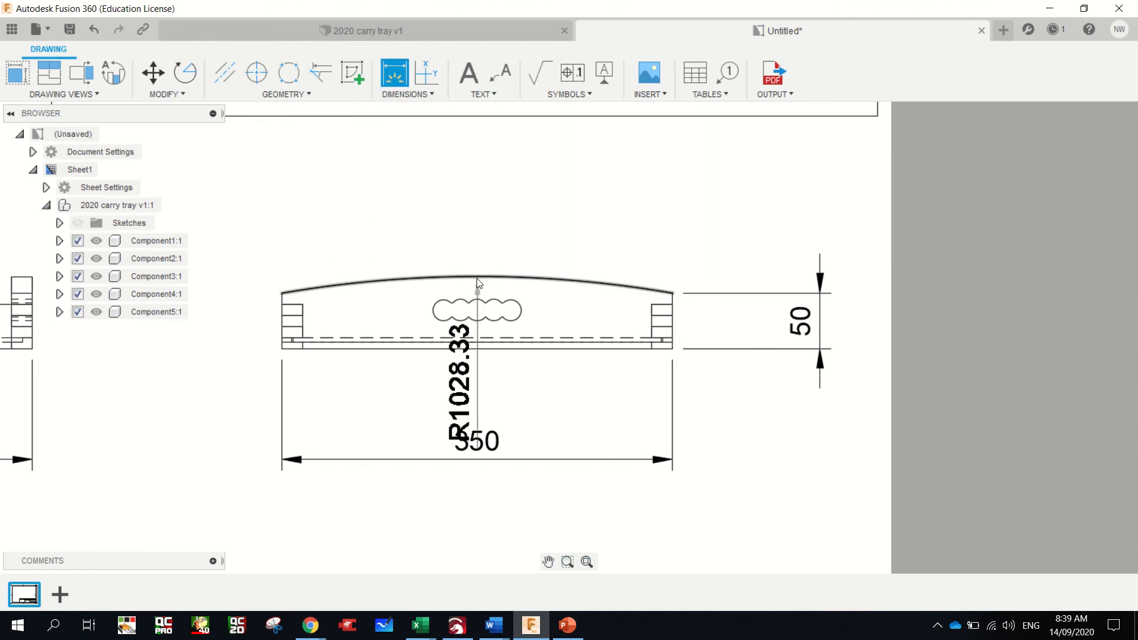
{"action": "key", "text": "Escape"}
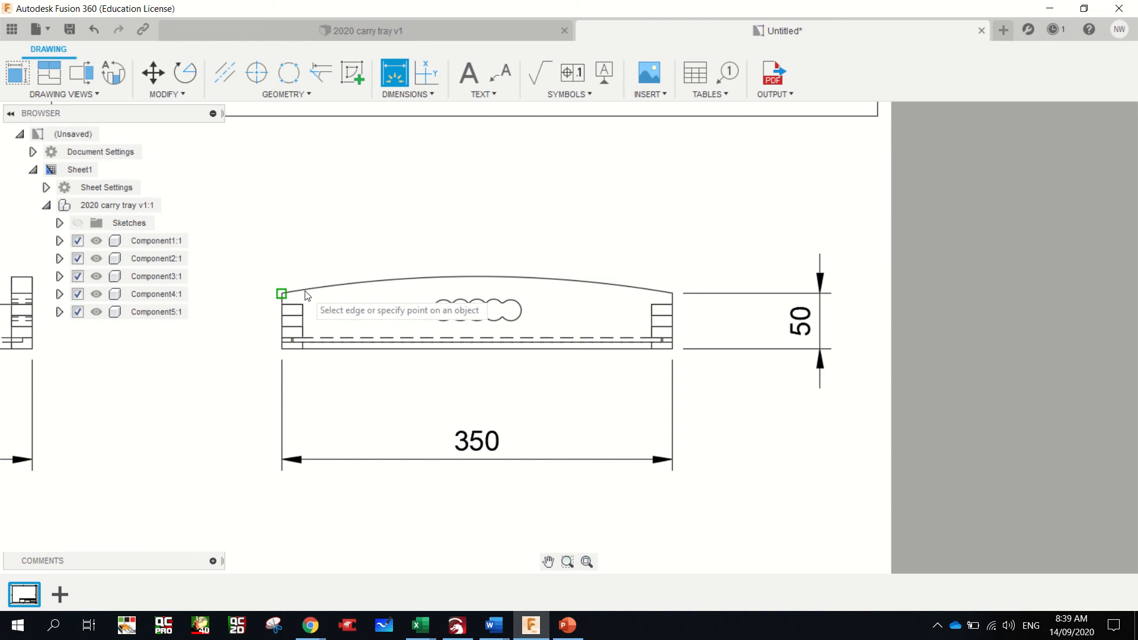
{"action": "scroll", "coordinate": [291, 330], "scroll_direction": "down", "scroll_amount": 5}
{"action": "scroll", "coordinate": [290, 330], "scroll_direction": "up", "scroll_amount": 5}
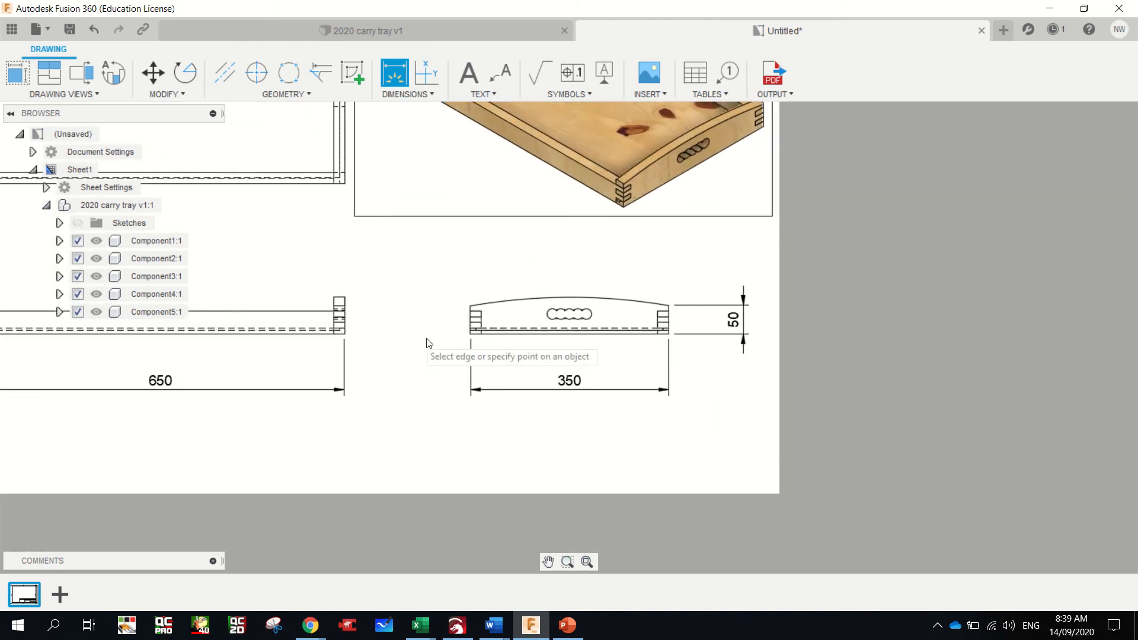
{"action": "scroll", "coordinate": [295, 324], "scroll_direction": "up", "scroll_amount": 3}
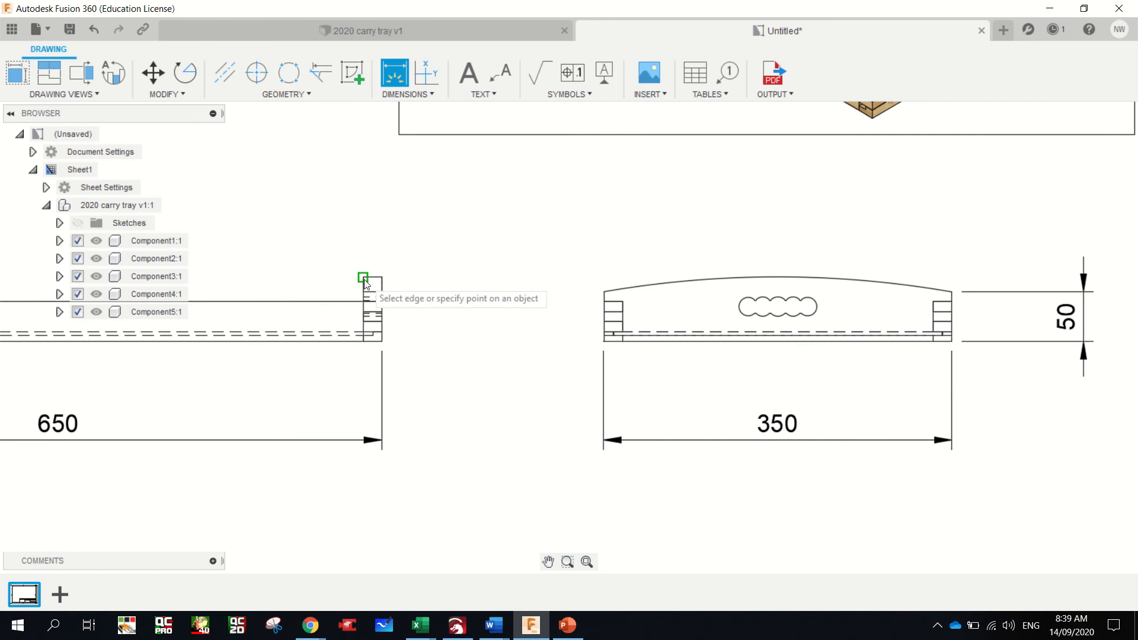
{"action": "left_click", "coordinate": [382, 278]}
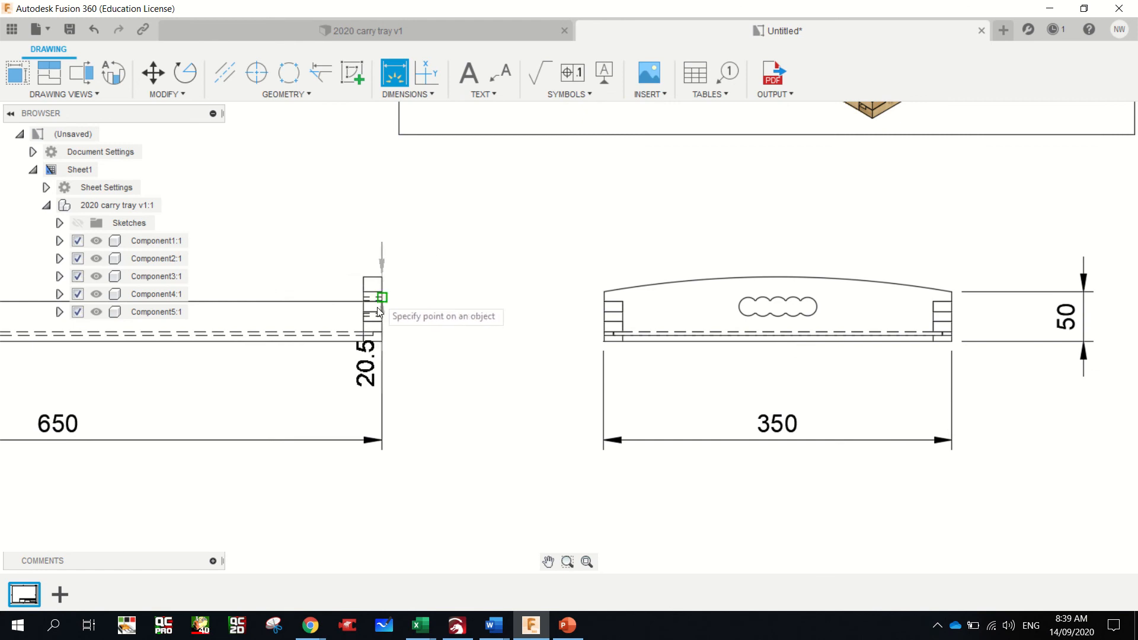
{"action": "left_click", "coordinate": [382, 342]}
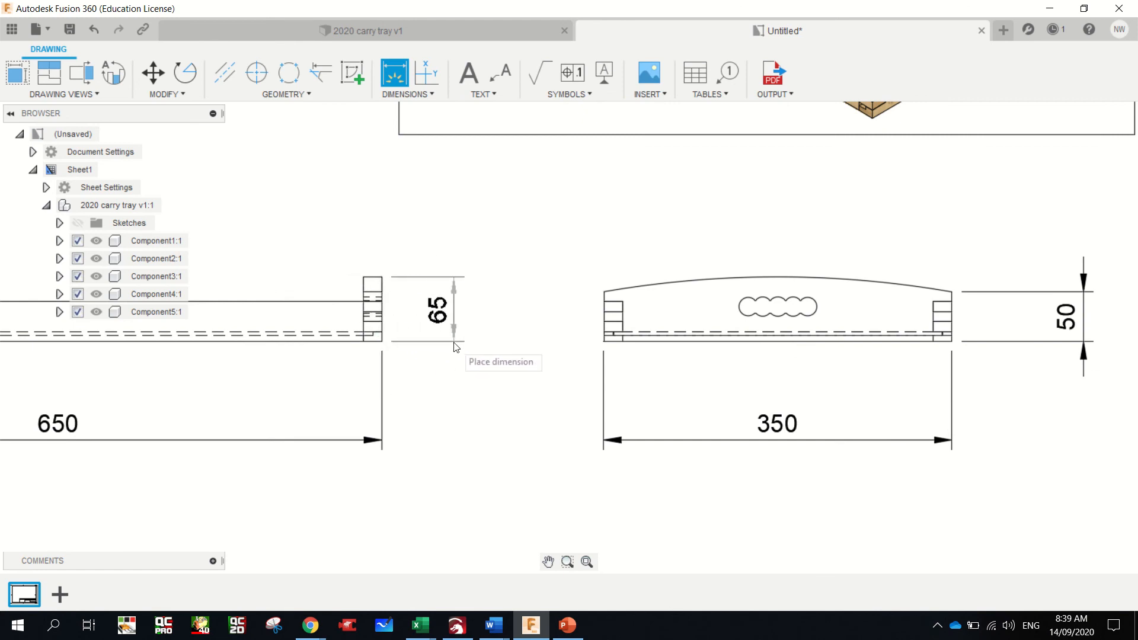
{"action": "key", "text": "Escape"}
- Dimension the overall height of the tray at the left end of the front view, placing it outside the view
{"action": "scroll", "coordinate": [368, 363], "scroll_direction": "down", "scroll_amount": 5}
{"action": "scroll", "coordinate": [176, 348], "scroll_direction": "up", "scroll_amount": 5}
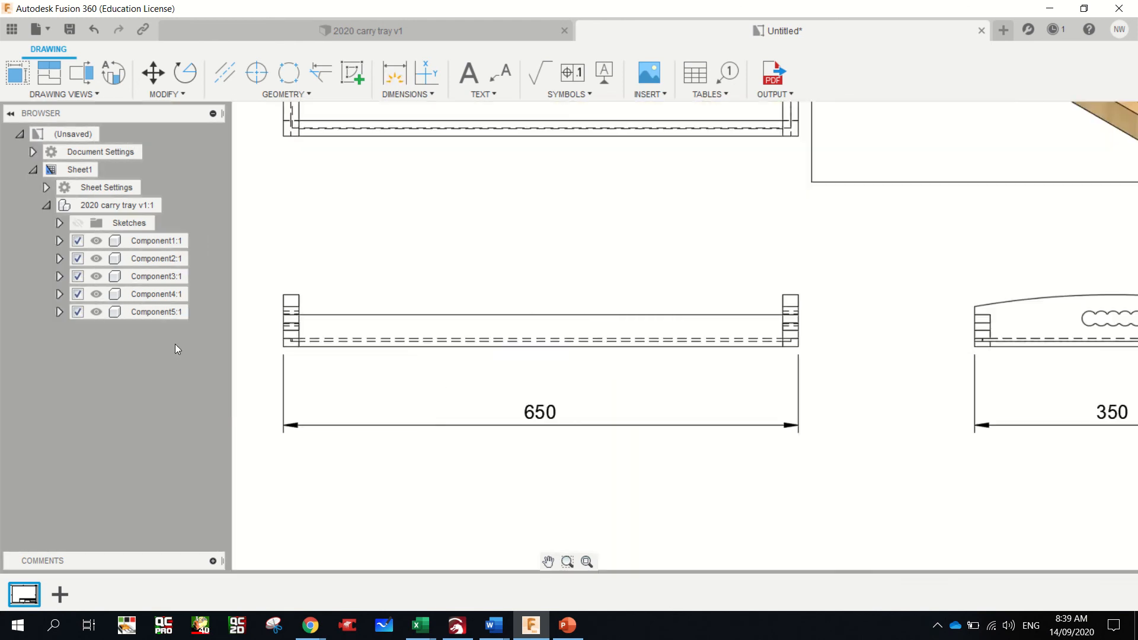
{"action": "left_click", "coordinate": [394, 72]}
{"action": "left_click", "coordinate": [335, 352]}
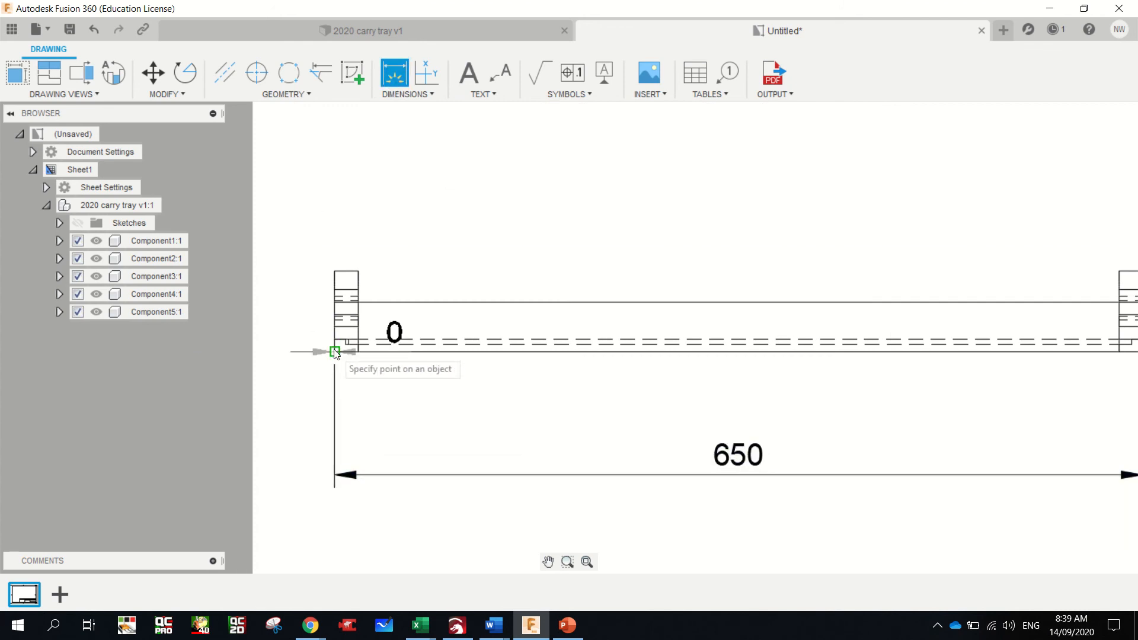
{"action": "left_click", "coordinate": [335, 272]}
{"action": "left_click", "coordinate": [303, 279]}
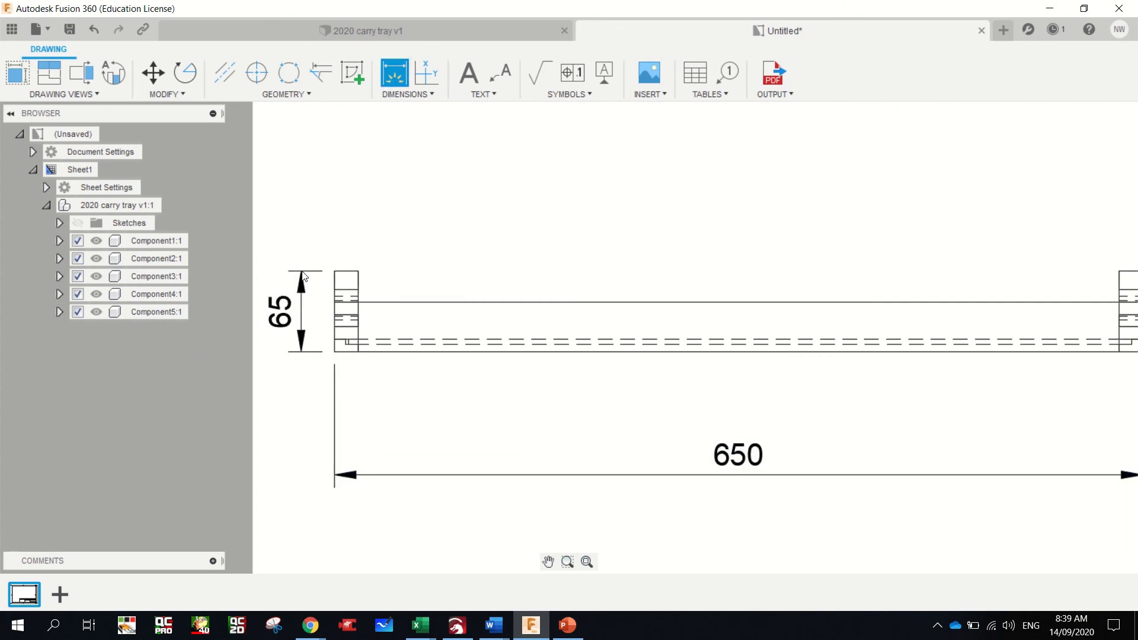
- Dimension the end panel's thickness at the upper left corner of the top view, placing it above the view
{"action": "scroll", "coordinate": [311, 290], "scroll_direction": "down", "scroll_amount": 4}
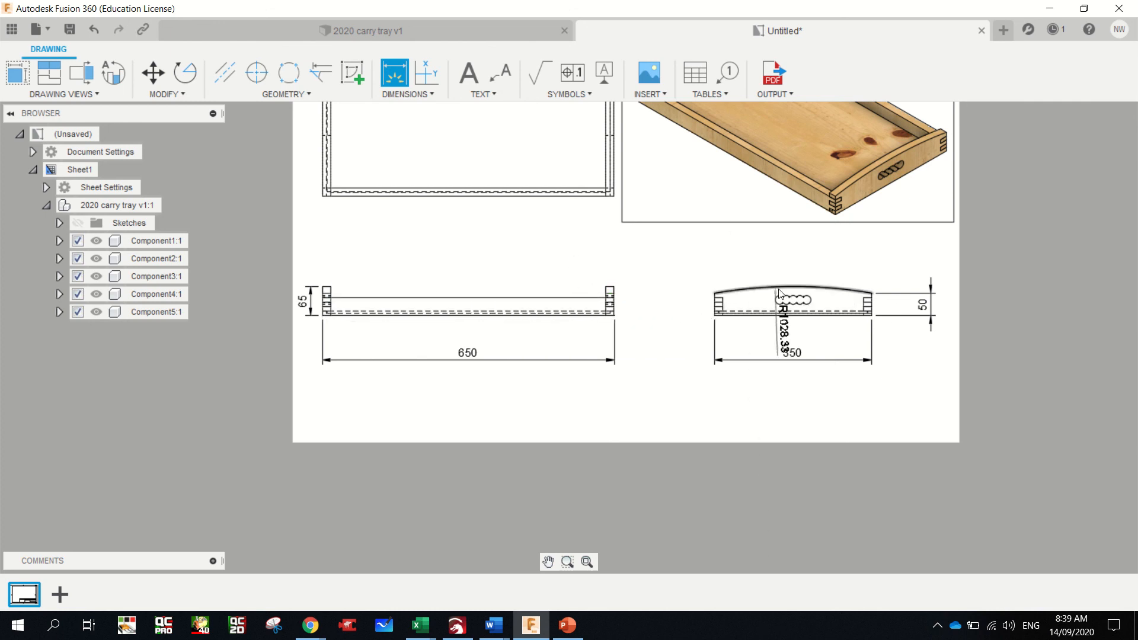
{"action": "left_click", "coordinate": [798, 292]}
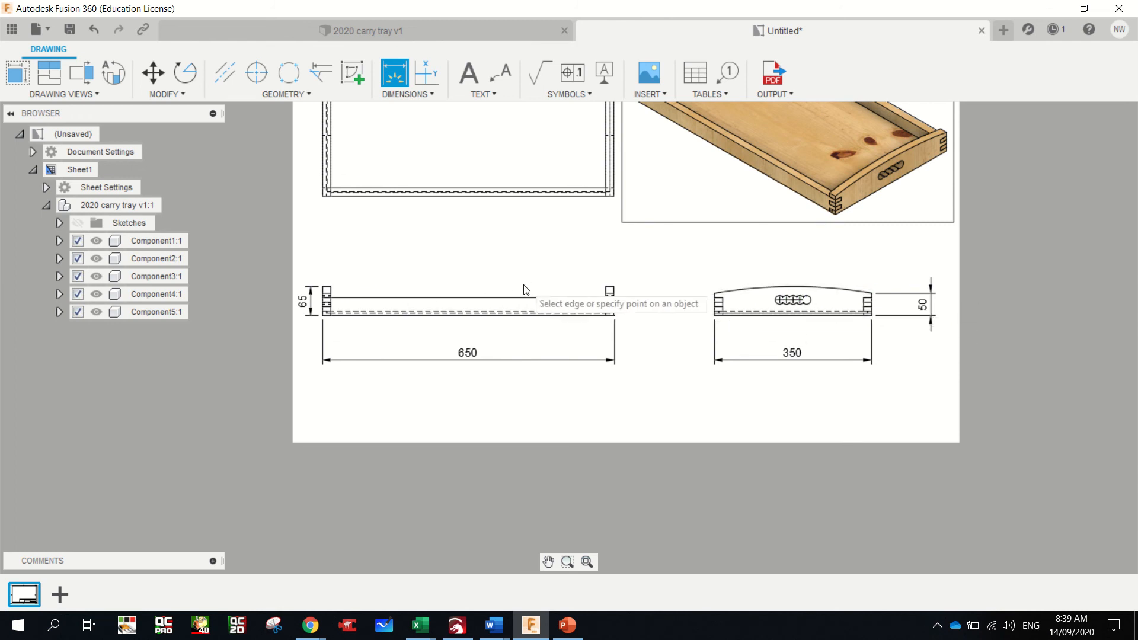
{"action": "scroll", "coordinate": [407, 241], "scroll_direction": "down", "scroll_amount": 4}
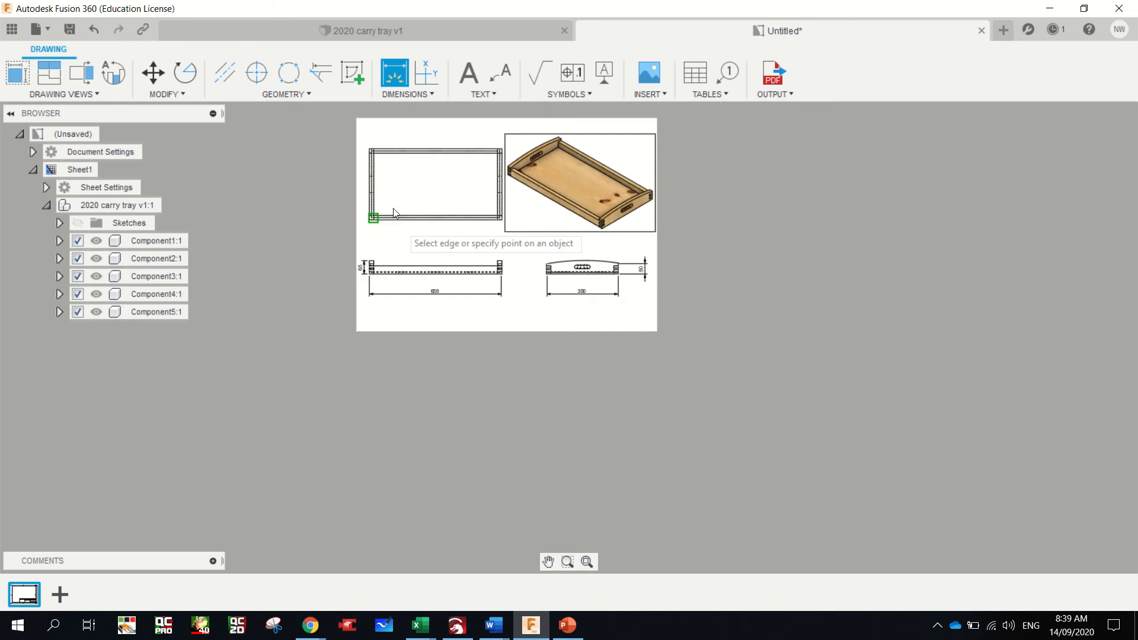
{"action": "scroll", "coordinate": [380, 159], "scroll_direction": "up", "scroll_amount": 5}
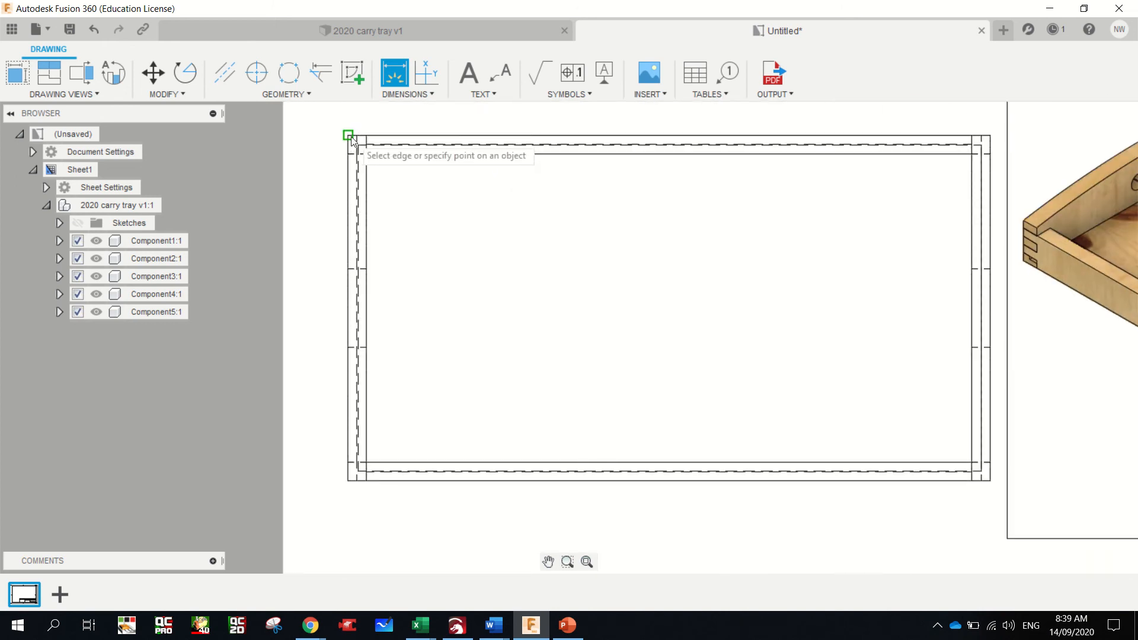
{"action": "left_click", "coordinate": [365, 136]}
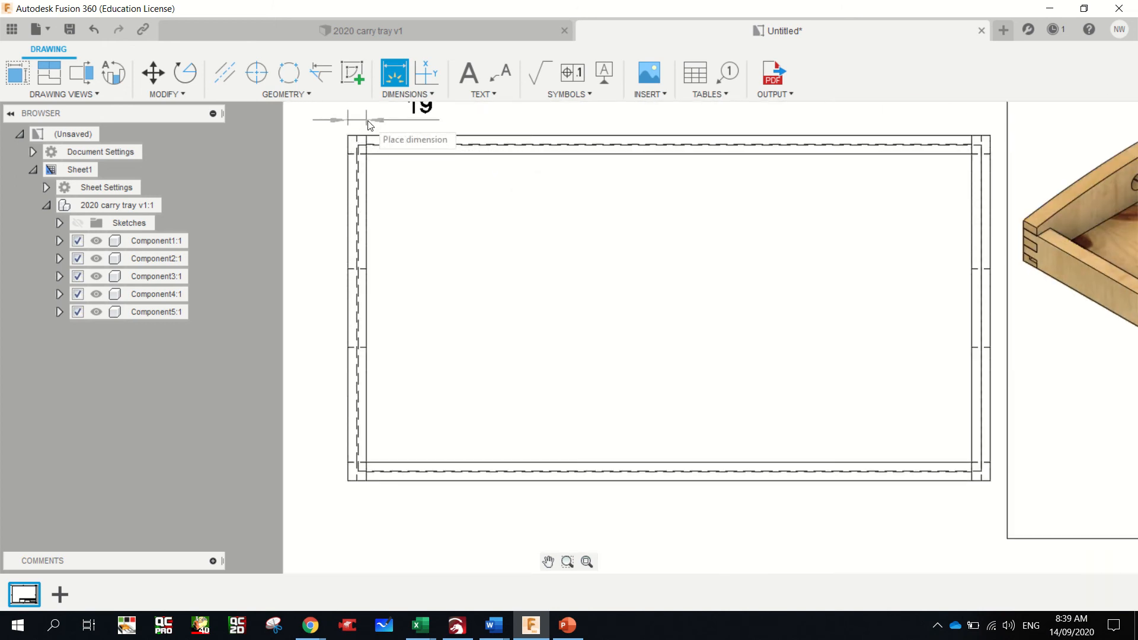
{"action": "scroll", "coordinate": [367, 122], "scroll_direction": "down", "scroll_amount": 3}
{"action": "left_click", "coordinate": [372, 123]}
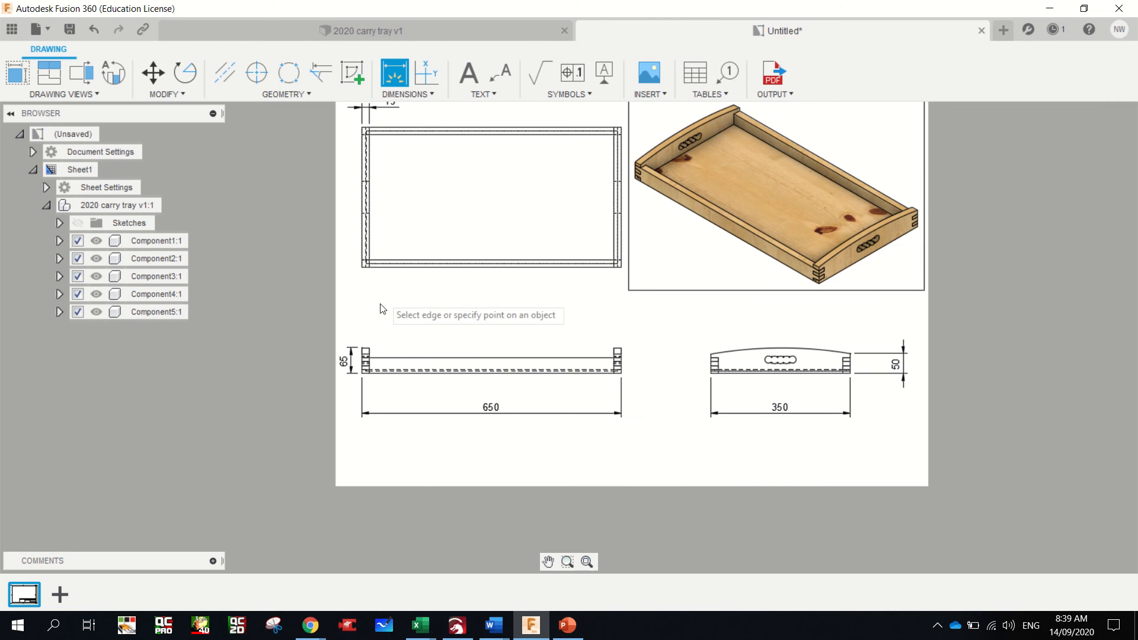
- Dimension the end view's height from its lower right corner to the hidden base line, and the corner joint's width below the view
{"action": "scroll", "coordinate": [380, 347], "scroll_direction": "up", "scroll_amount": 2}
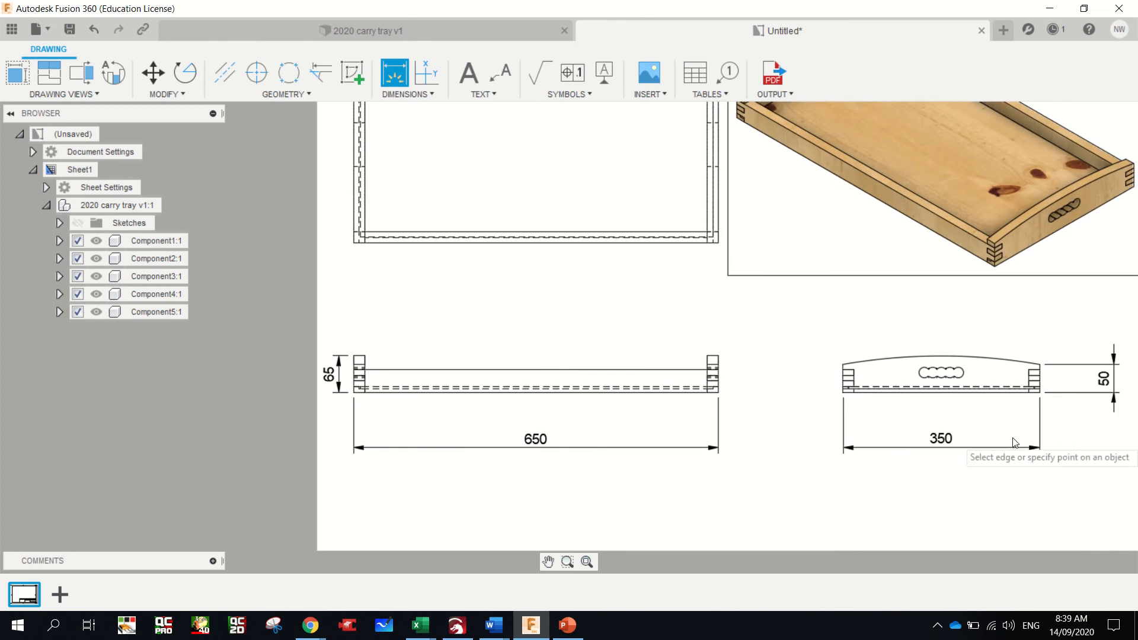
{"action": "scroll", "coordinate": [1078, 394], "scroll_direction": "up", "scroll_amount": 1}
{"action": "left_click", "coordinate": [1077, 395]}
{"action": "scroll", "coordinate": [1067, 397], "scroll_direction": "up", "scroll_amount": 3}
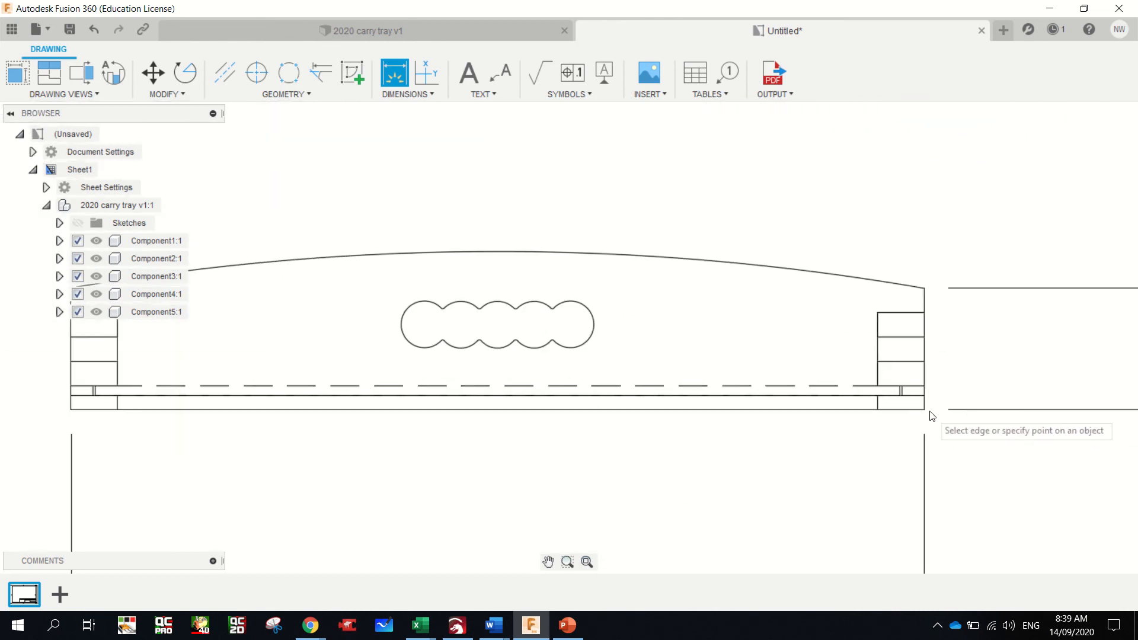
{"action": "left_click", "coordinate": [923, 383]}
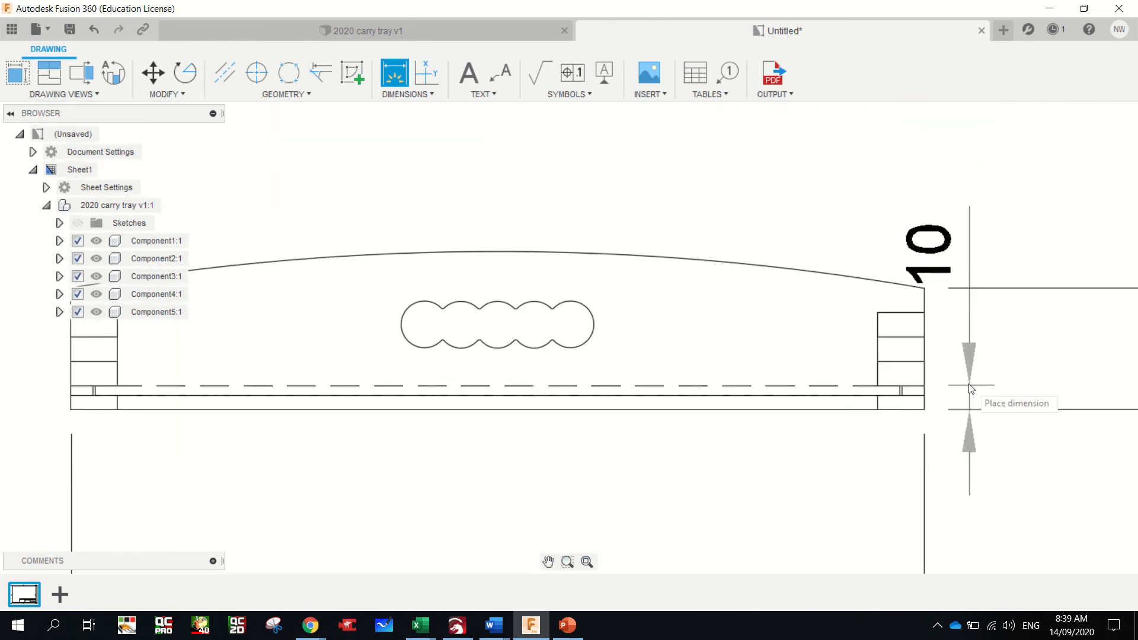
{"action": "left_click", "coordinate": [1019, 389]}
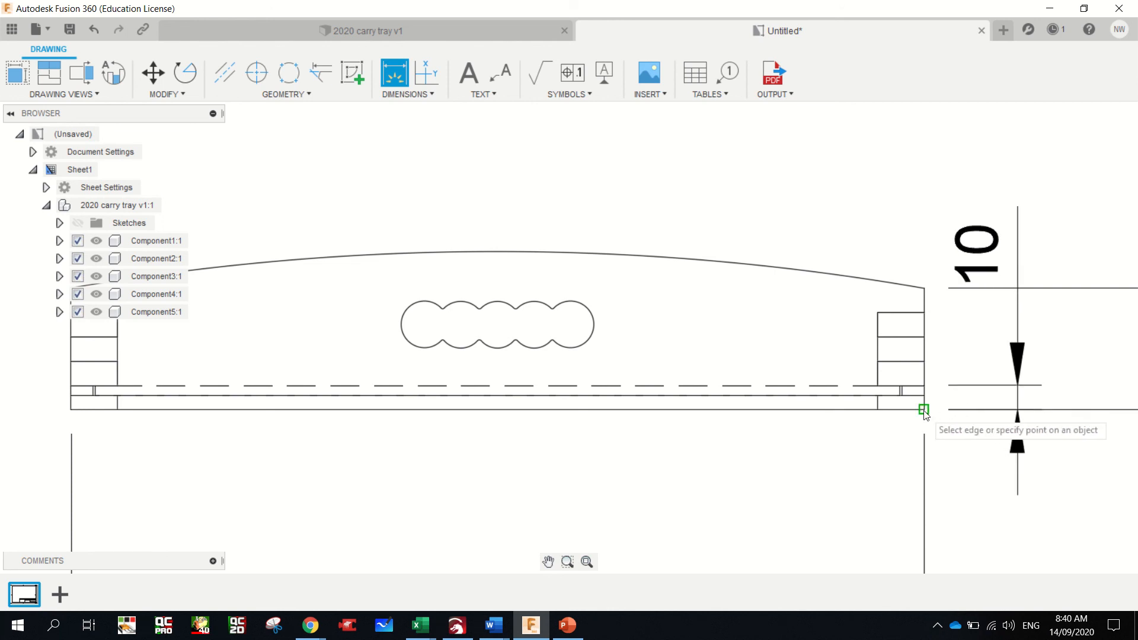
{"action": "left_click", "coordinate": [924, 409]}
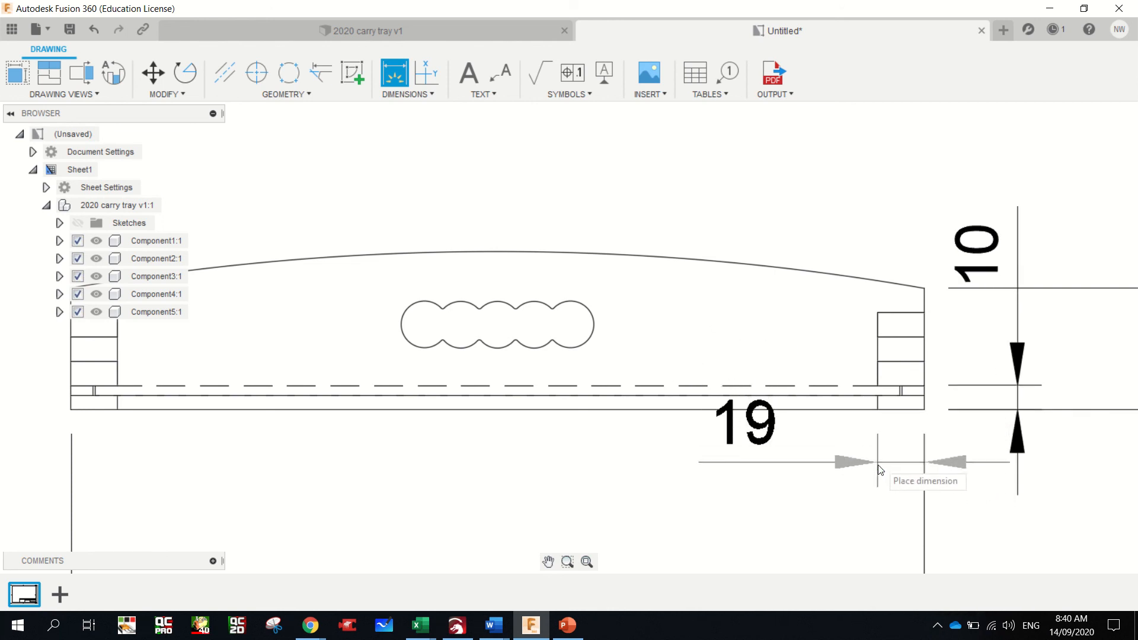
{"action": "left_click", "coordinate": [876, 498]}
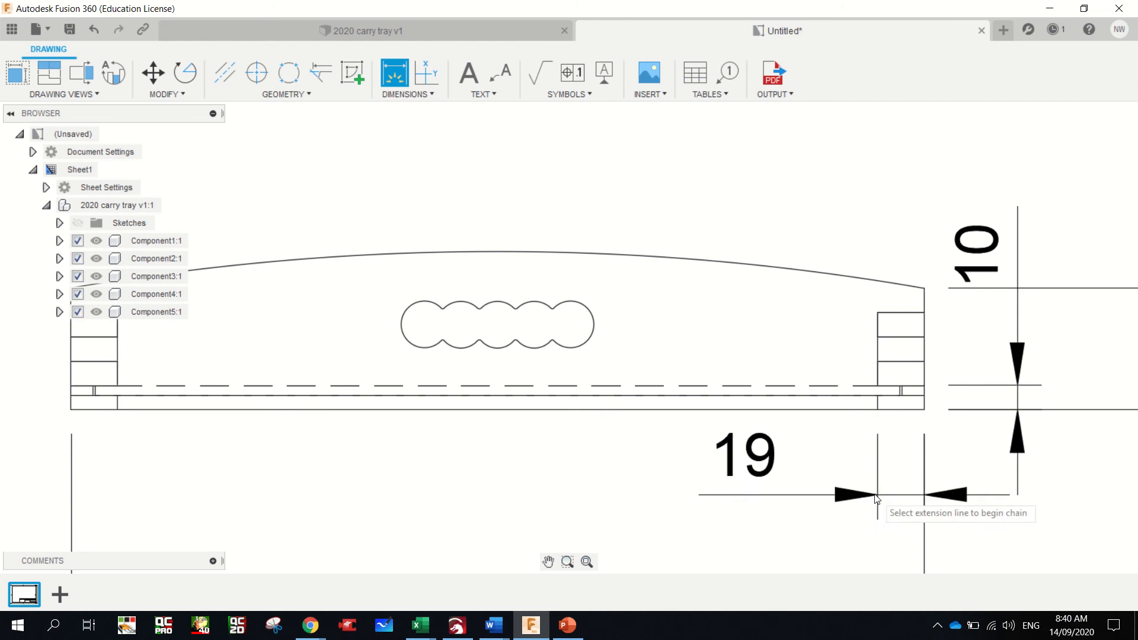
- Add a diameter dimension to the rightmost arc of the handle cut-out in the end view, placing it above the view
{"action": "scroll", "coordinate": [842, 485], "scroll_direction": "down", "scroll_amount": 6}
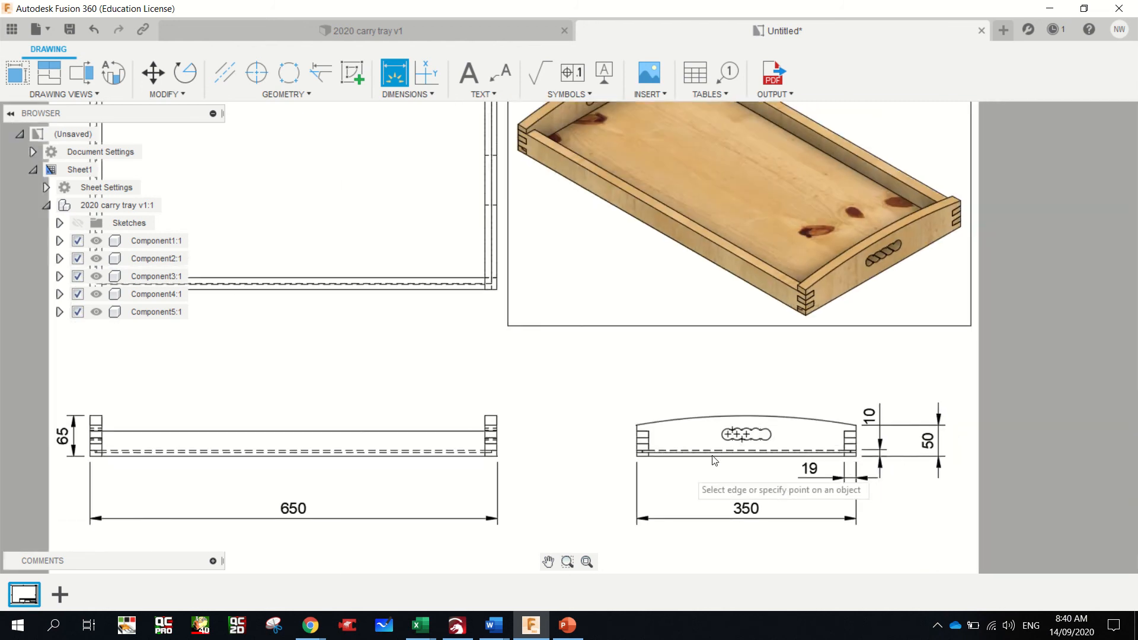
{"action": "scroll", "coordinate": [451, 355], "scroll_direction": "down", "scroll_amount": 3}
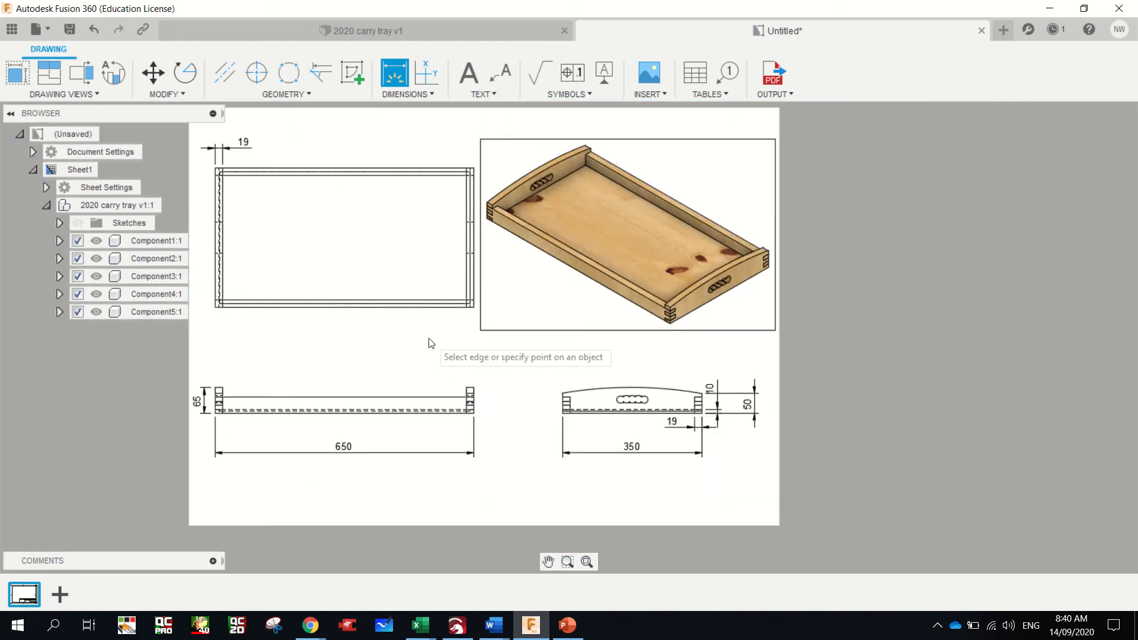
{"action": "scroll", "coordinate": [635, 398], "scroll_direction": "up", "scroll_amount": 4}
{"action": "scroll", "coordinate": [635, 397], "scroll_direction": "up", "scroll_amount": 3}
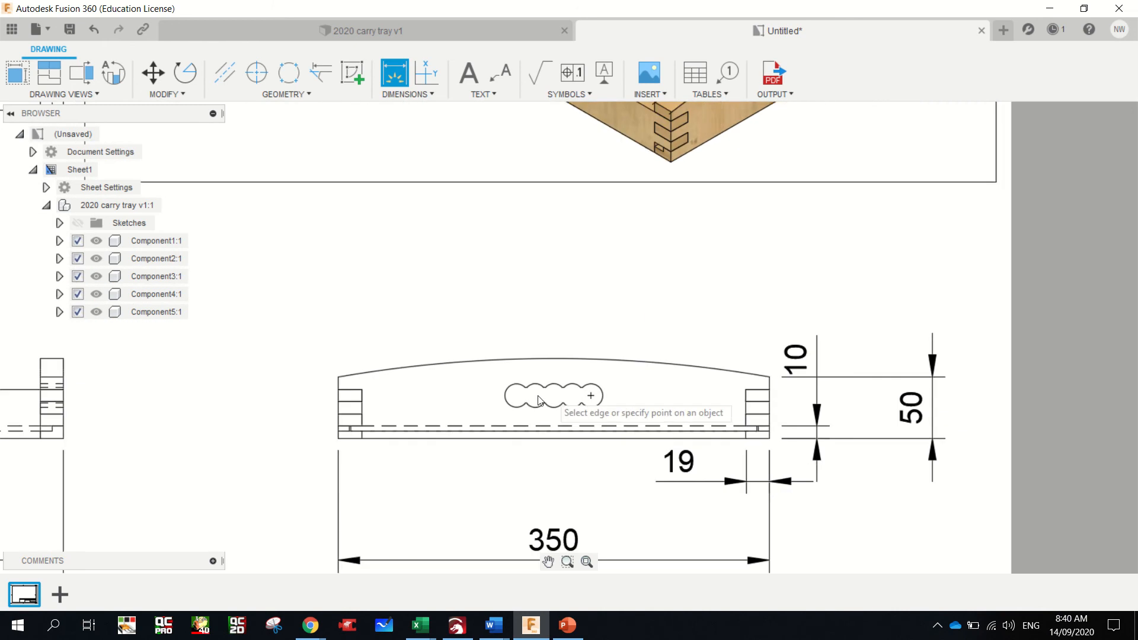
{"action": "left_click", "coordinate": [599, 390]}
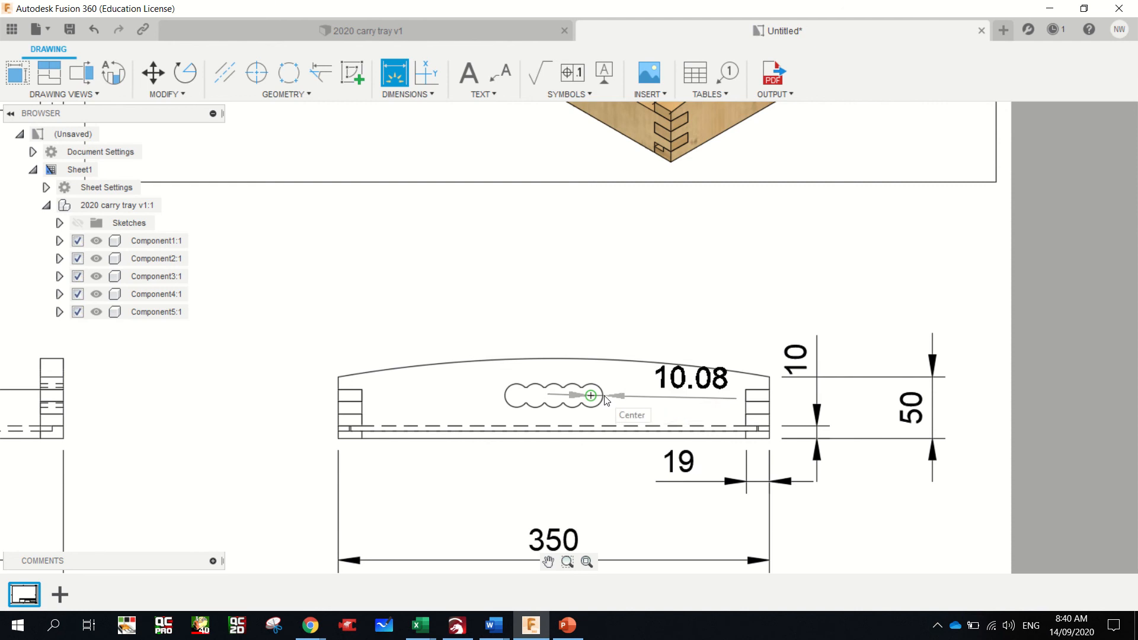
{"action": "key", "text": "Escape"}
{"action": "left_click", "coordinate": [422, 95]}
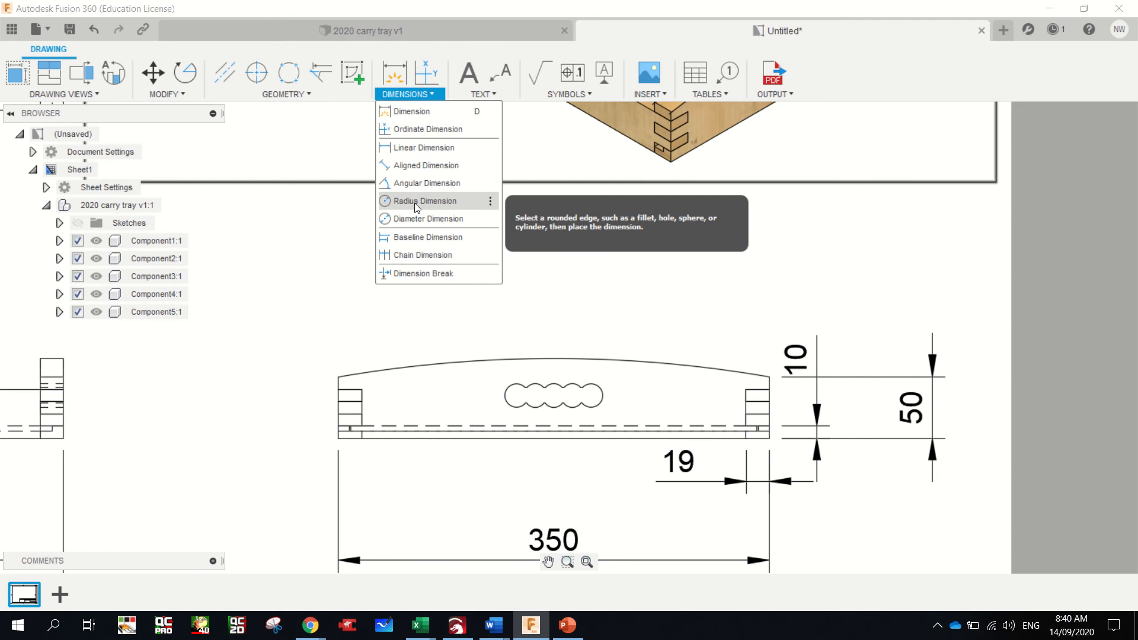
{"action": "left_click", "coordinate": [415, 217]}
{"action": "left_click", "coordinate": [593, 390]}
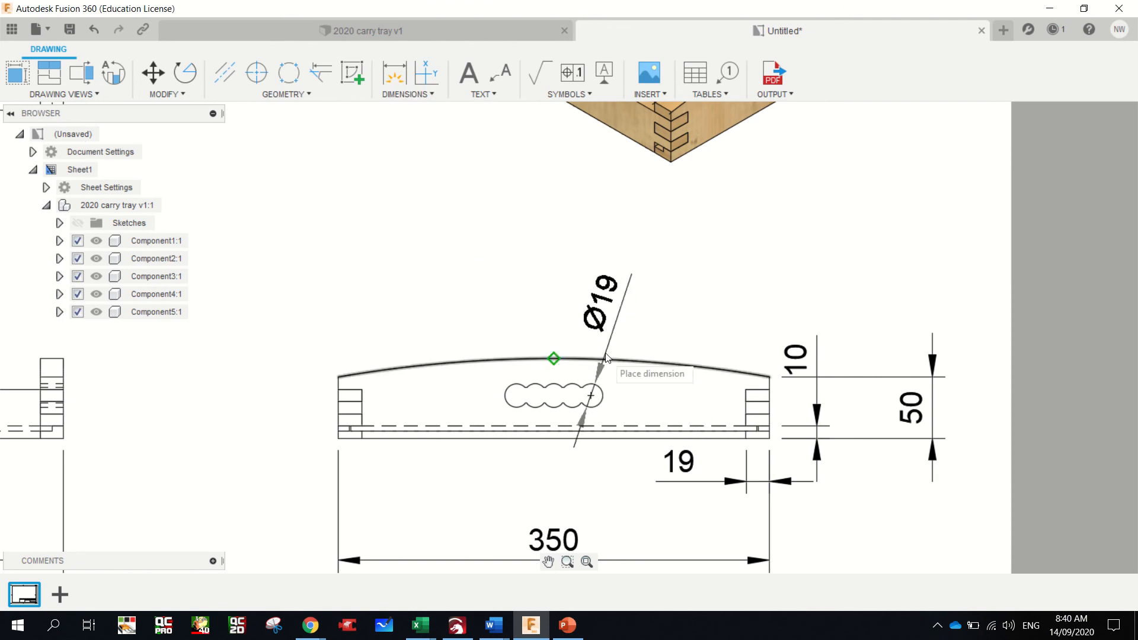
{"action": "left_click", "coordinate": [627, 323]}
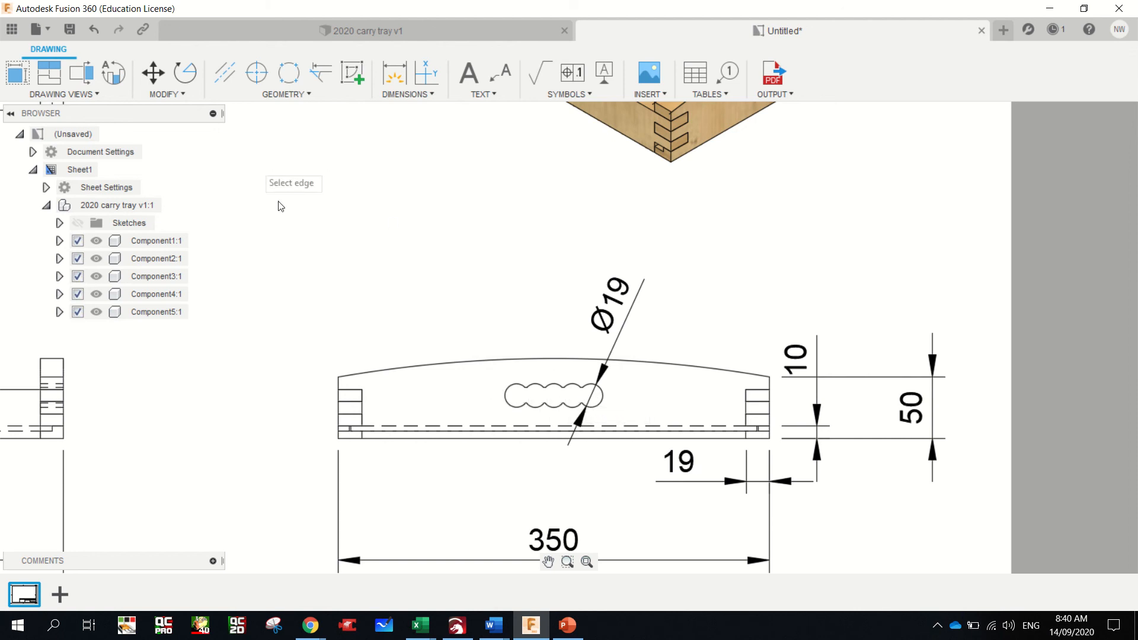
- Attach a leader note reading "C2C 15mm" to the top edge of the handle cut-out, with its text above the end view
{"action": "scroll", "coordinate": [491, 377], "scroll_direction": "down", "scroll_amount": 2}
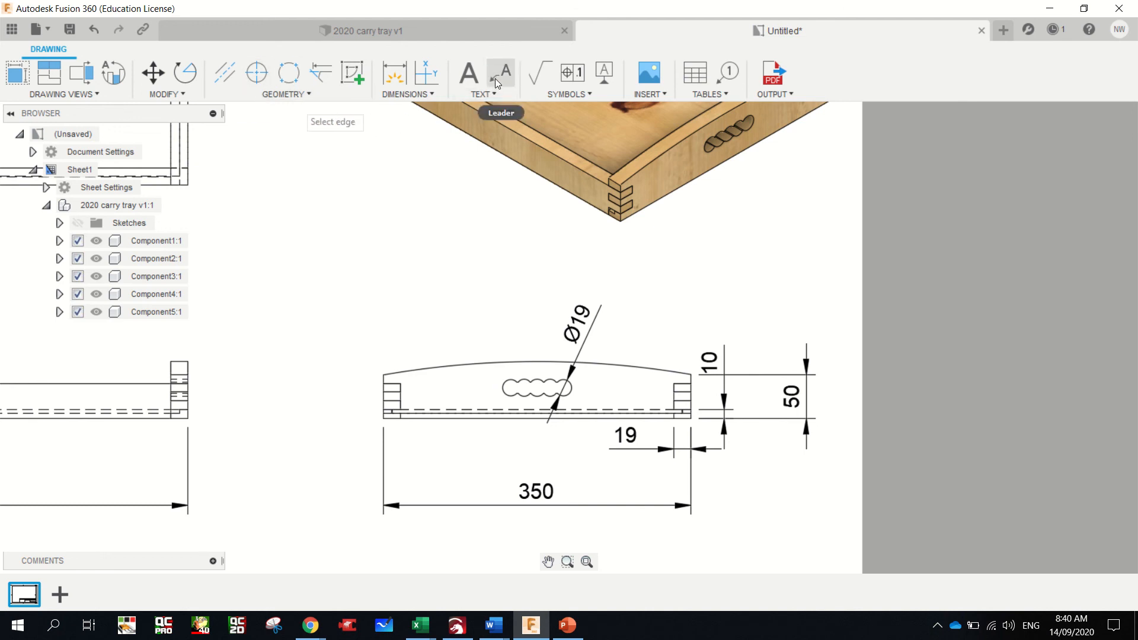
{"action": "left_click", "coordinate": [542, 383]}
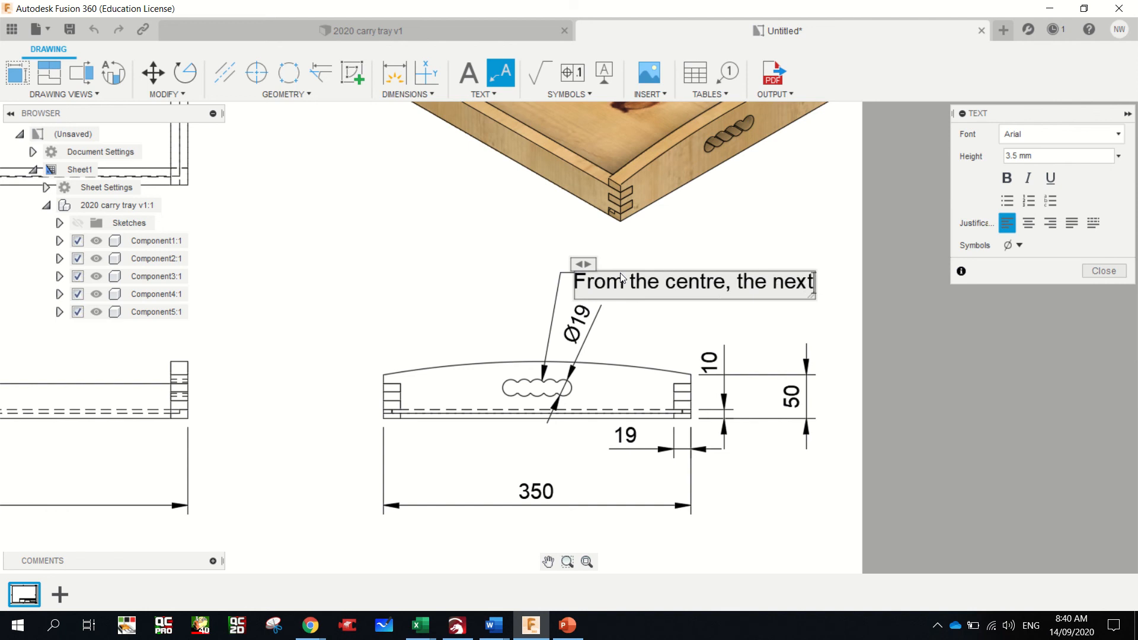
{"action": "key", "text": "BackSpace"}
{"action": "key", "text": "BackSpace"}
{"action": "key", "text": "BackSpace"}
{"action": "key", "text": "BackSpace"}
{"action": "key", "text": "BackSpace"}
{"action": "key", "text": "BackSpace"}
{"action": "key", "text": "BackSpace"}
{"action": "key", "text": "BackSpace"}
{"action": "key", "text": "BackSpace"}
{"action": "key", "text": "BackSpace"}
{"action": "key", "text": "BackSpace"}
{"action": "key", "text": "BackSpace"}
{"action": "key", "text": "BackSpace"}
{"action": "key", "text": "BackSpace"}
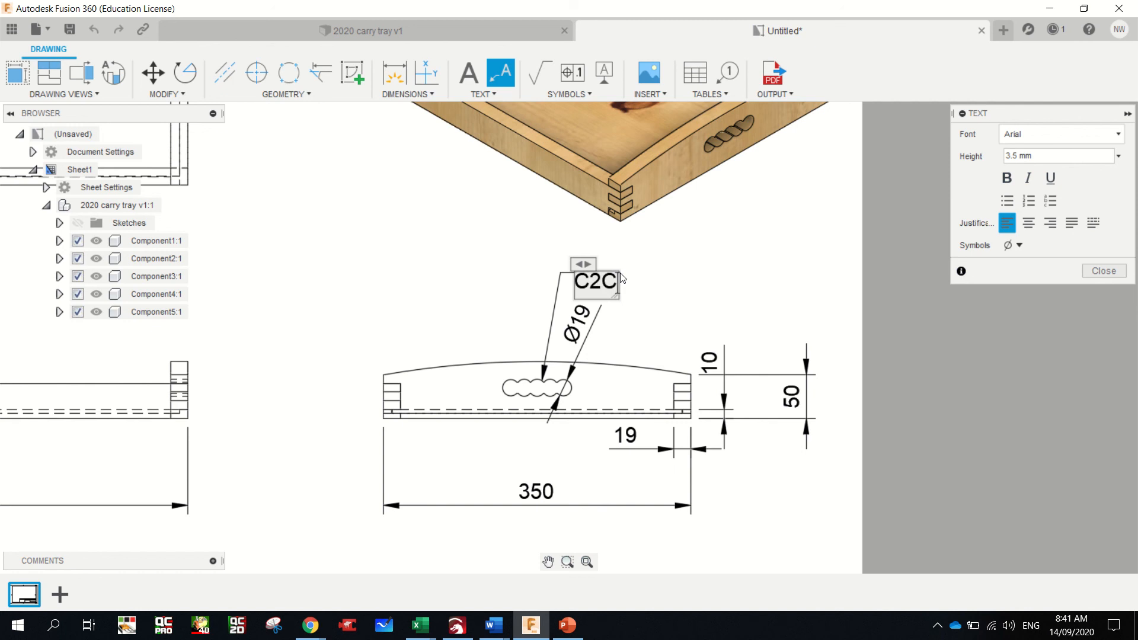
{"action": "type", "text": "15mm"}
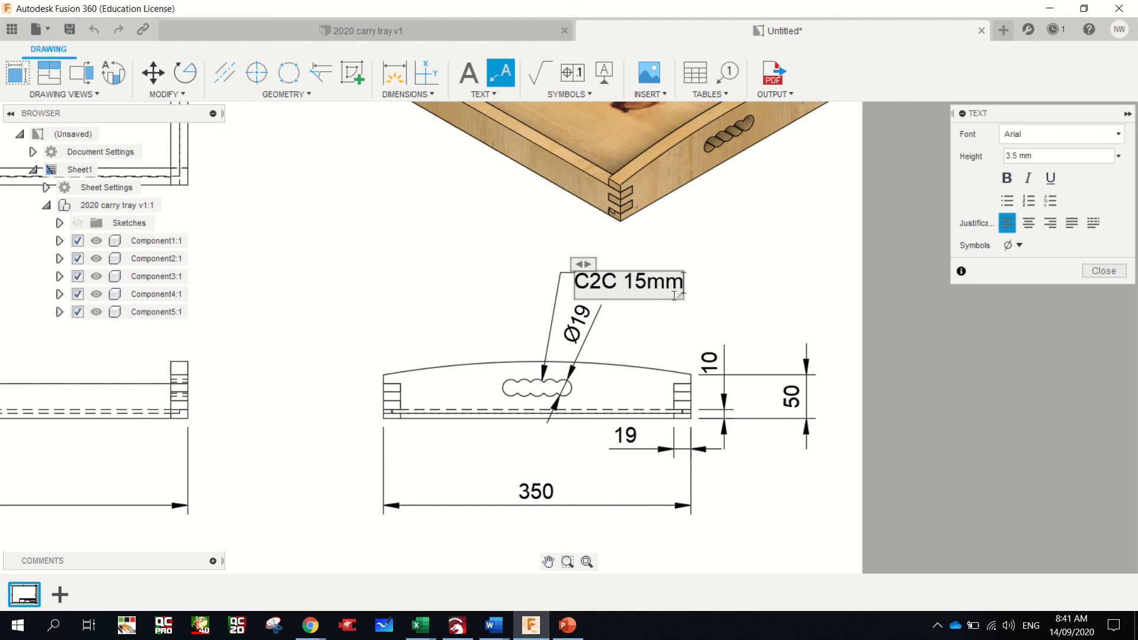
{"action": "left_click", "coordinate": [729, 302]}
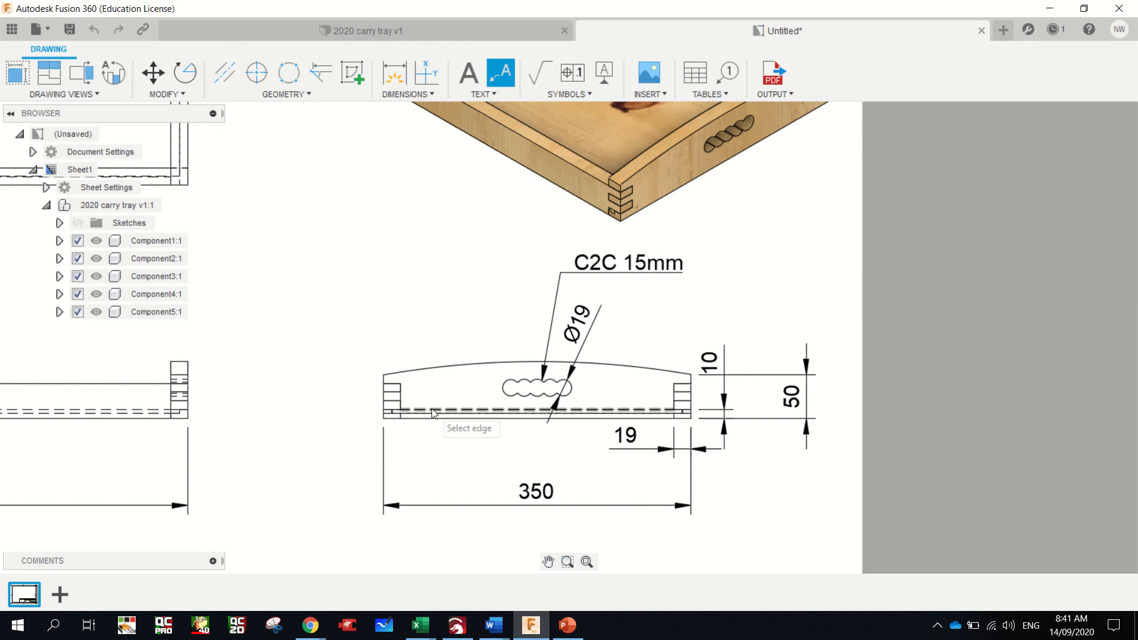
- Dimension the height from the end view's bottom edge to the centre of the handle cut-out, placing it outside the view's left side
{"action": "scroll", "coordinate": [433, 414], "scroll_direction": "up", "scroll_amount": 1}
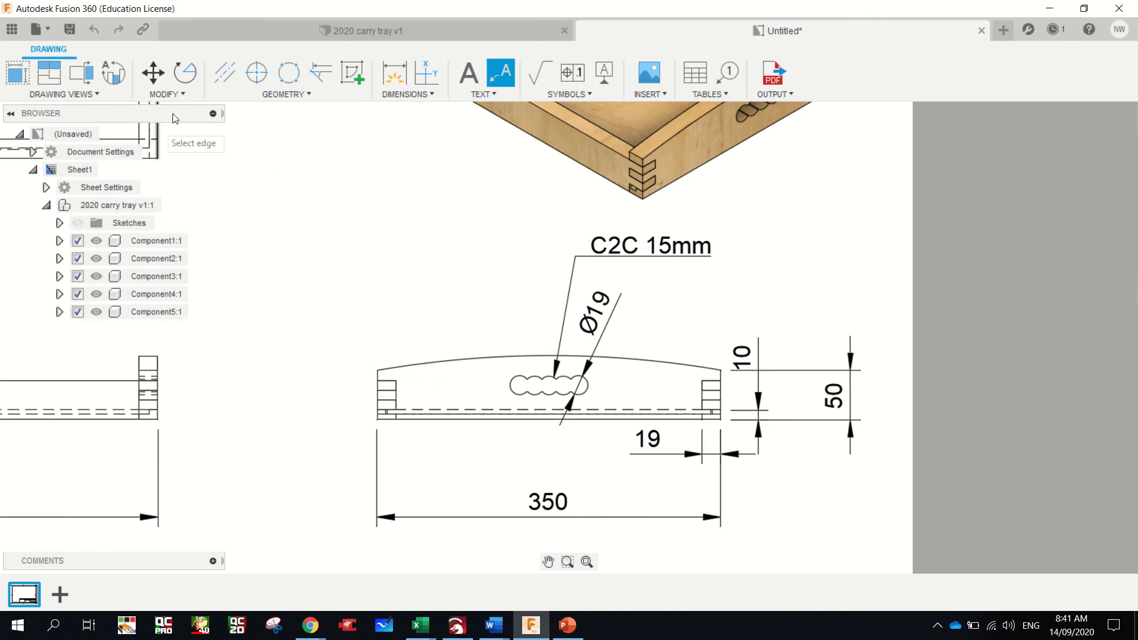
{"action": "left_click", "coordinate": [391, 78]}
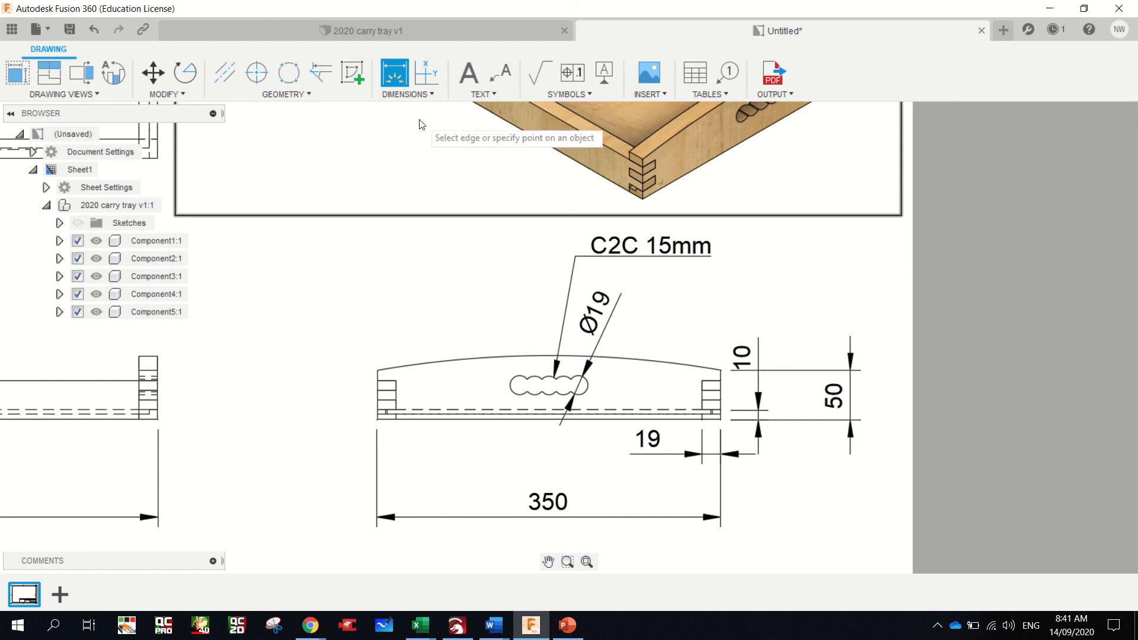
{"action": "left_click", "coordinate": [549, 387]}
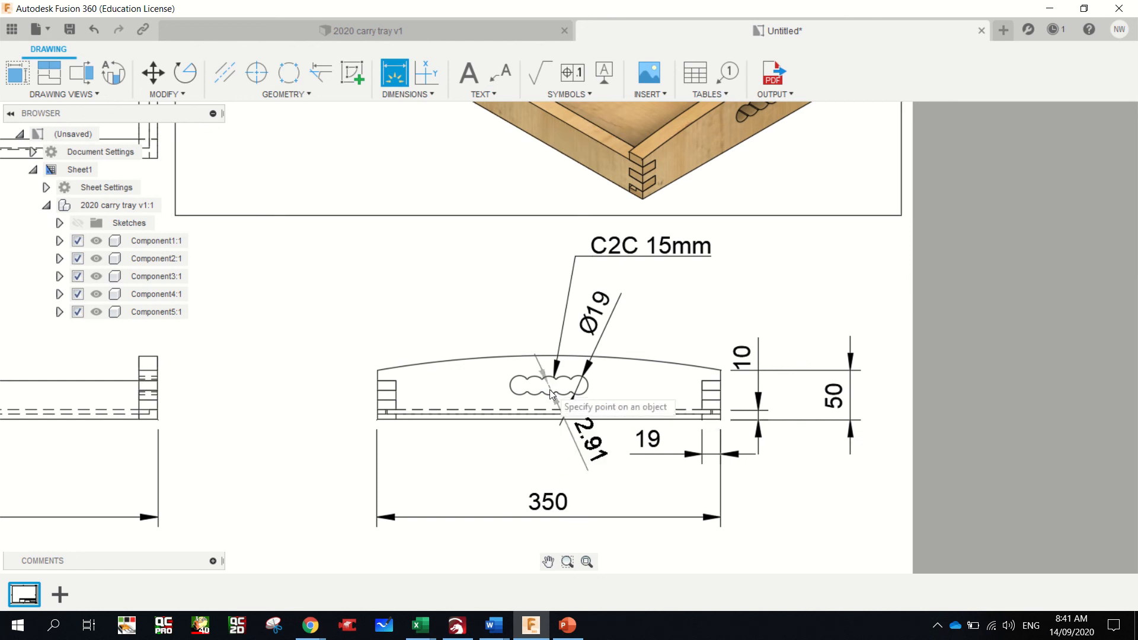
{"action": "left_click", "coordinate": [549, 421]}
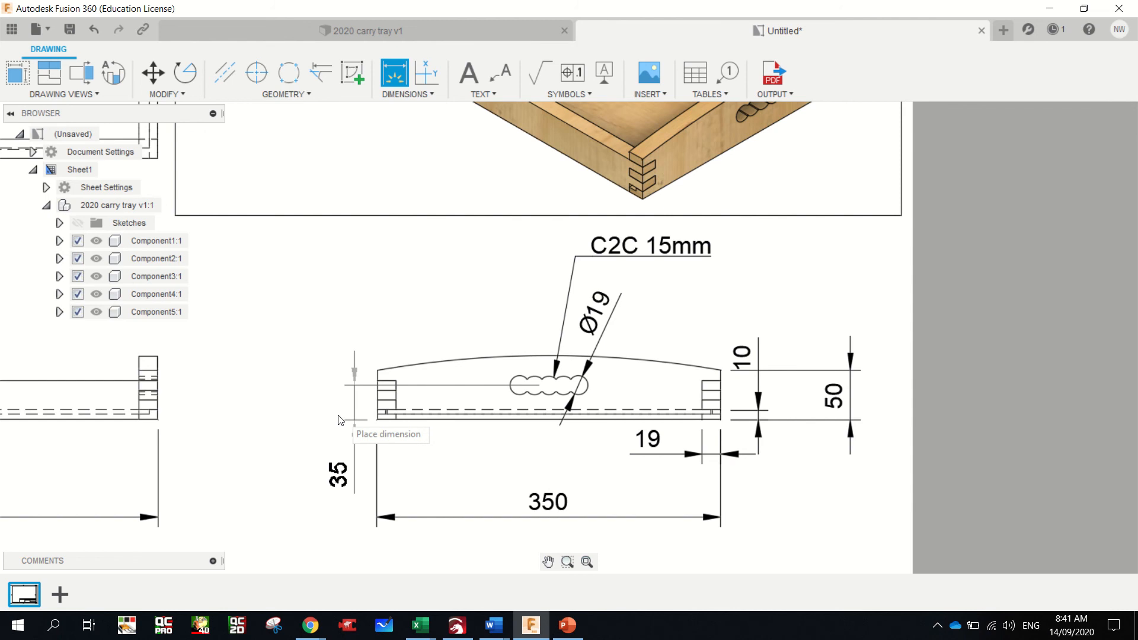
{"action": "left_click", "coordinate": [322, 420]}
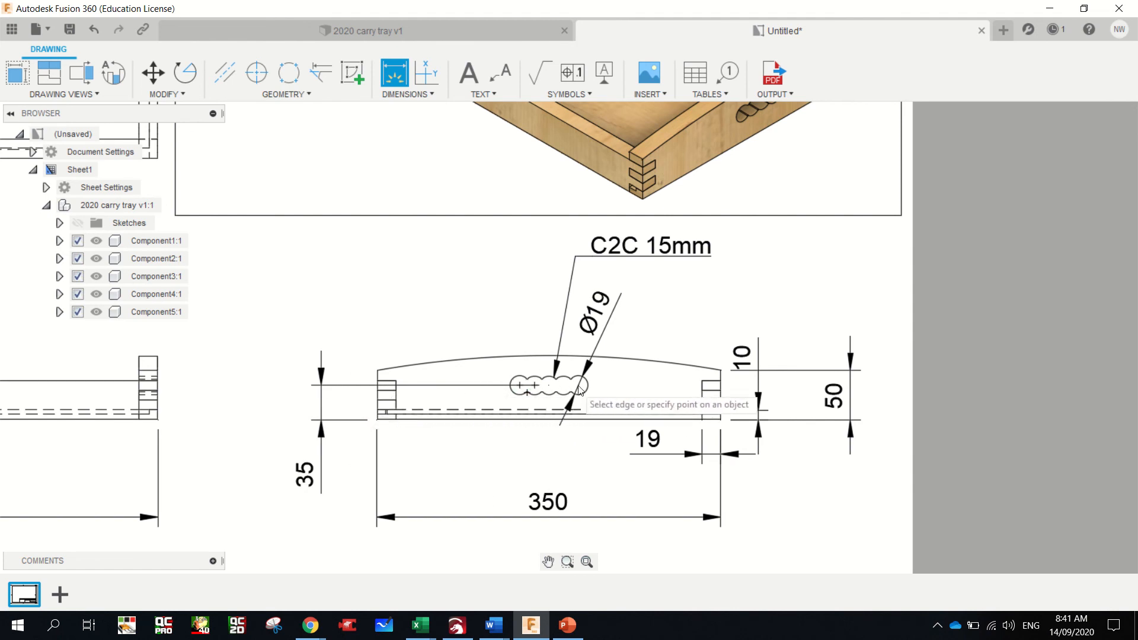
- Dimension the horizontal distance from the end view's lower left corner to the handle cut-out's centre, placing it between the view and the overall width
{"action": "left_click", "coordinate": [411, 418]}
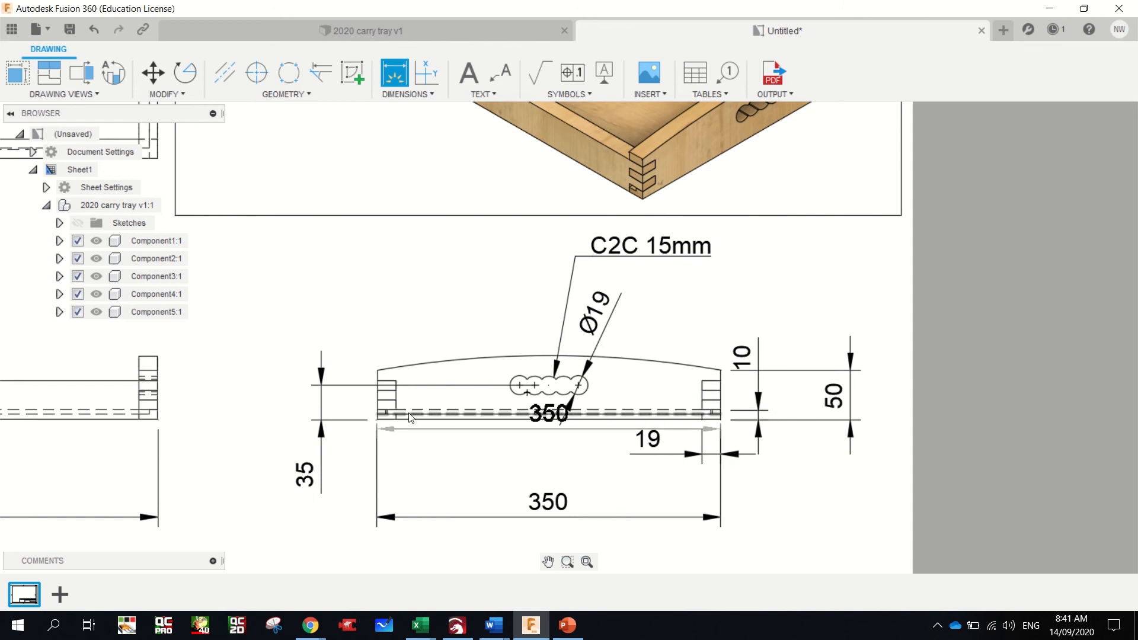
{"action": "left_click", "coordinate": [377, 414]}
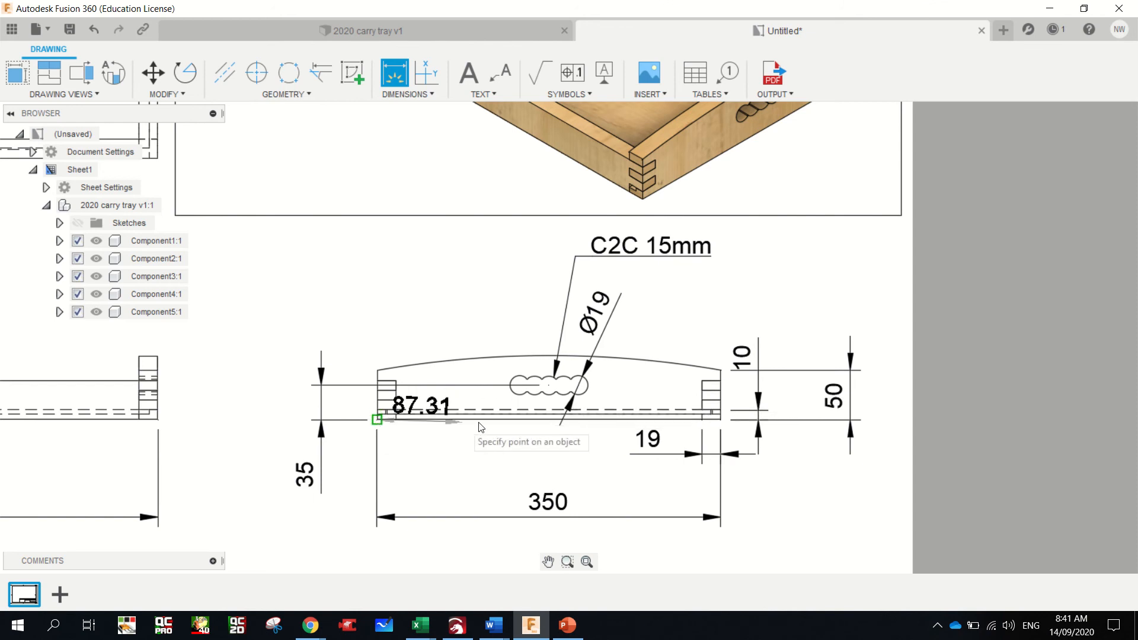
{"action": "left_click", "coordinate": [556, 393]}
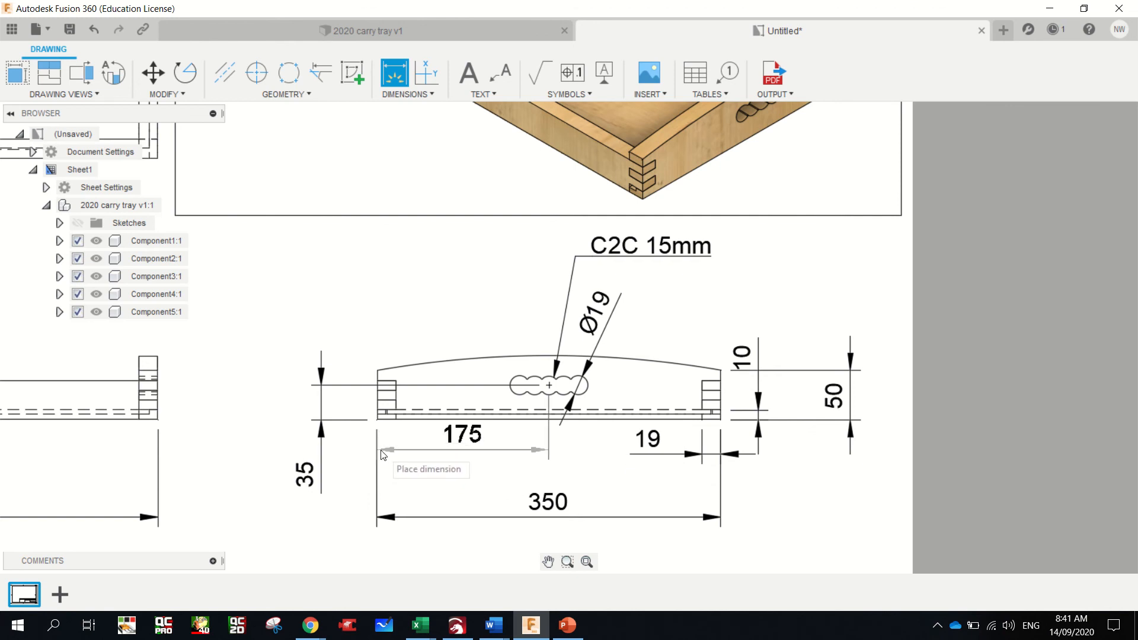
{"action": "scroll", "coordinate": [380, 461], "scroll_direction": "up", "scroll_amount": 5}
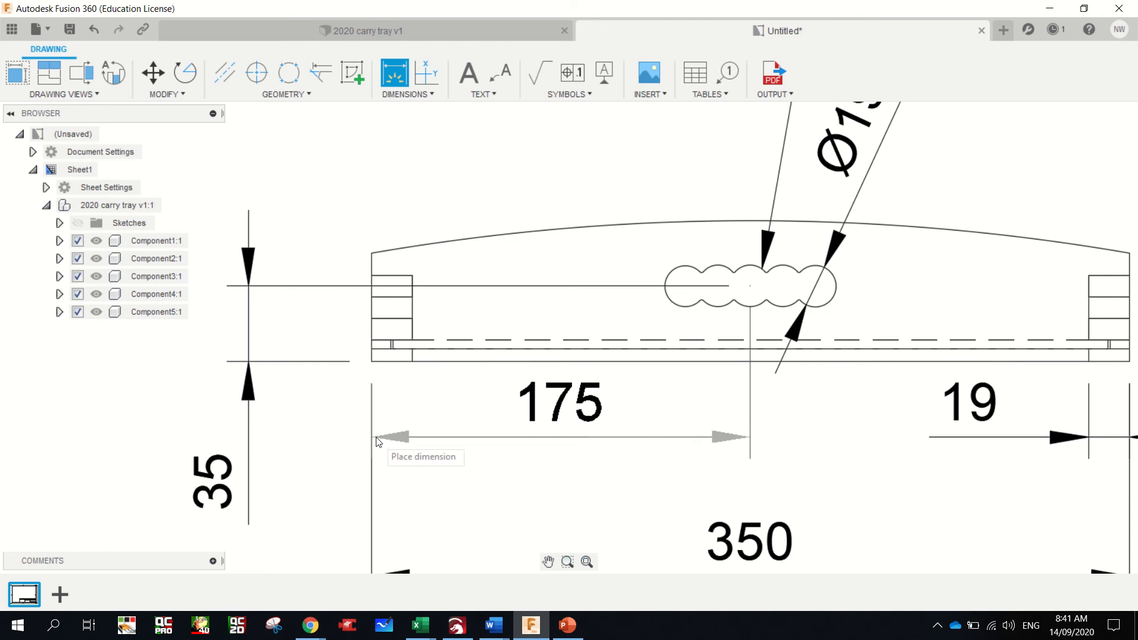
{"action": "left_click", "coordinate": [379, 441]}
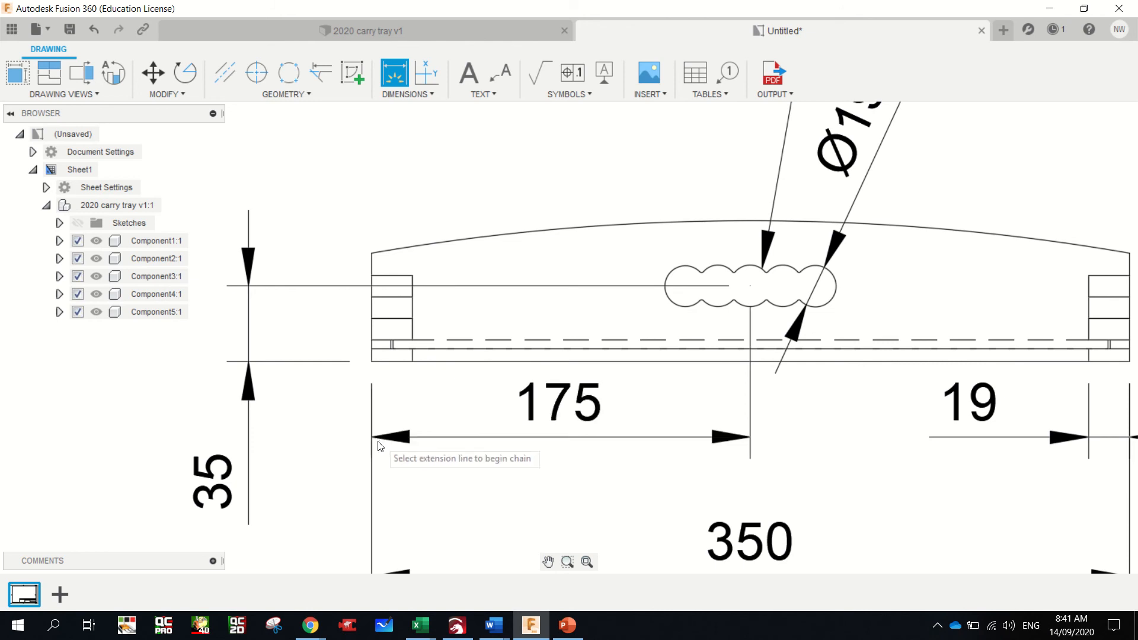
{"action": "left_click", "coordinate": [752, 288]}
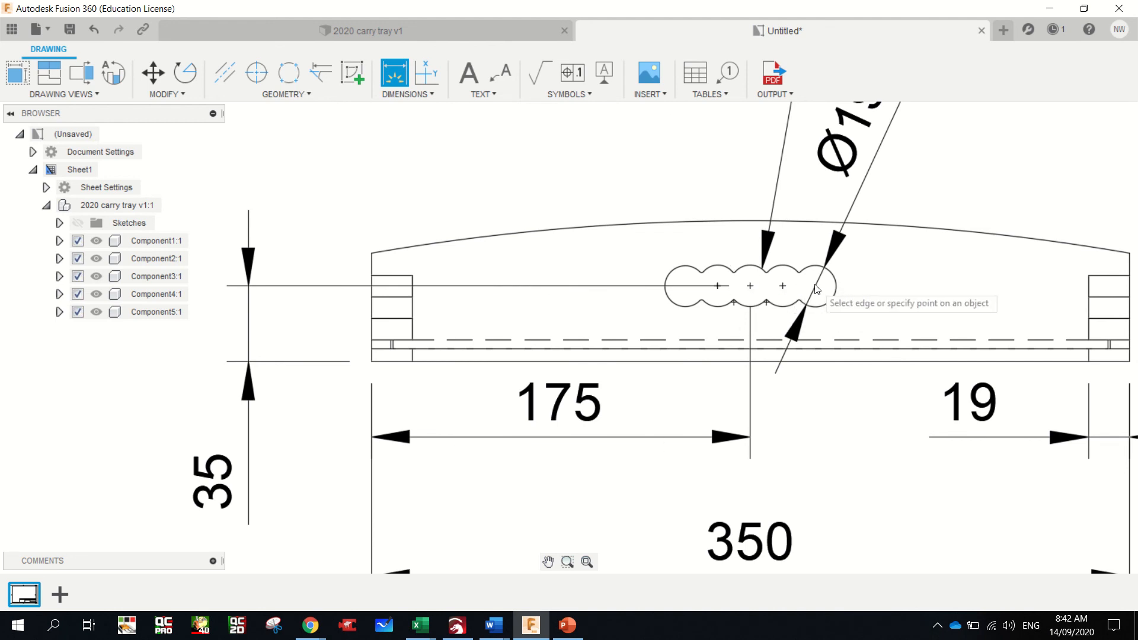
{"action": "scroll", "coordinate": [801, 283], "scroll_direction": "down", "scroll_amount": 3}
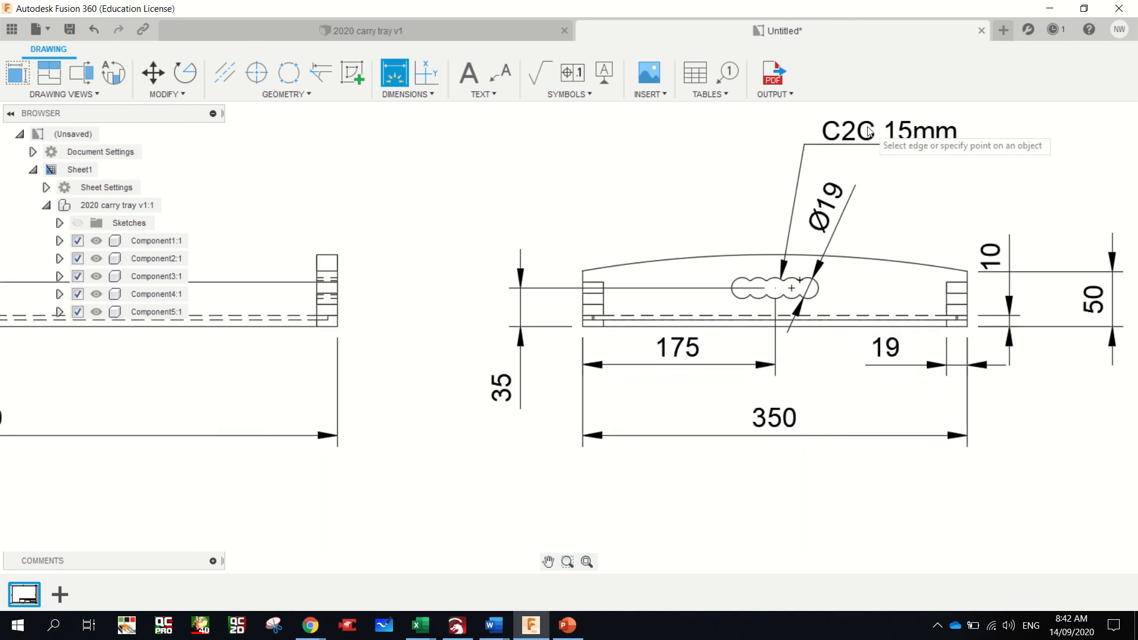
{"action": "scroll", "coordinate": [709, 279], "scroll_direction": "down", "scroll_amount": 3}
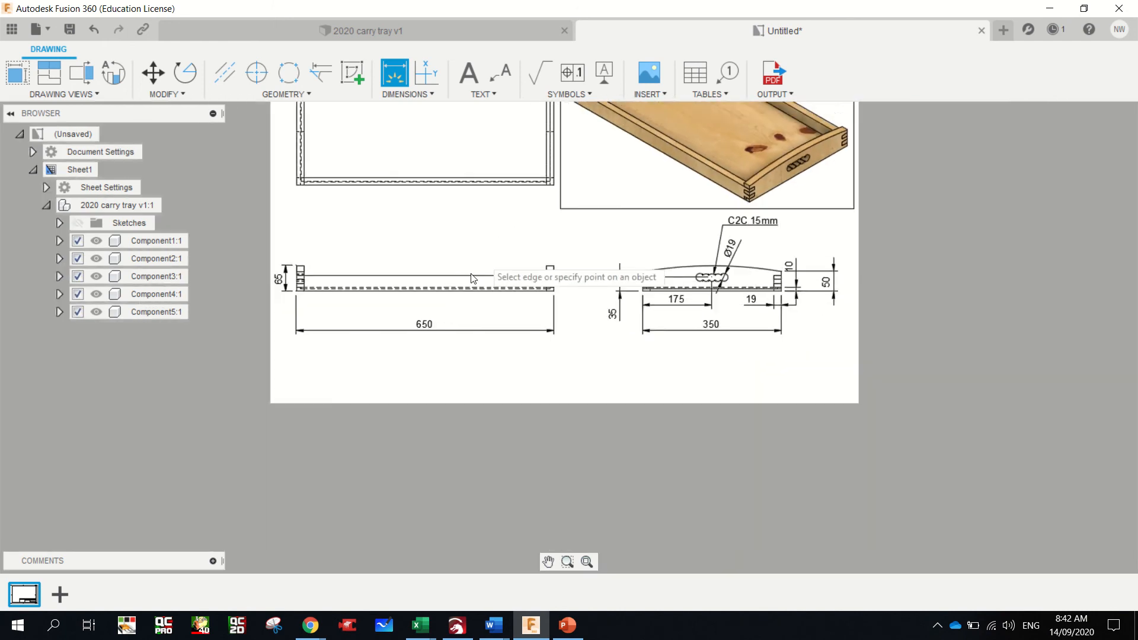
{"action": "scroll", "coordinate": [841, 276], "scroll_direction": "up", "scroll_amount": 2}
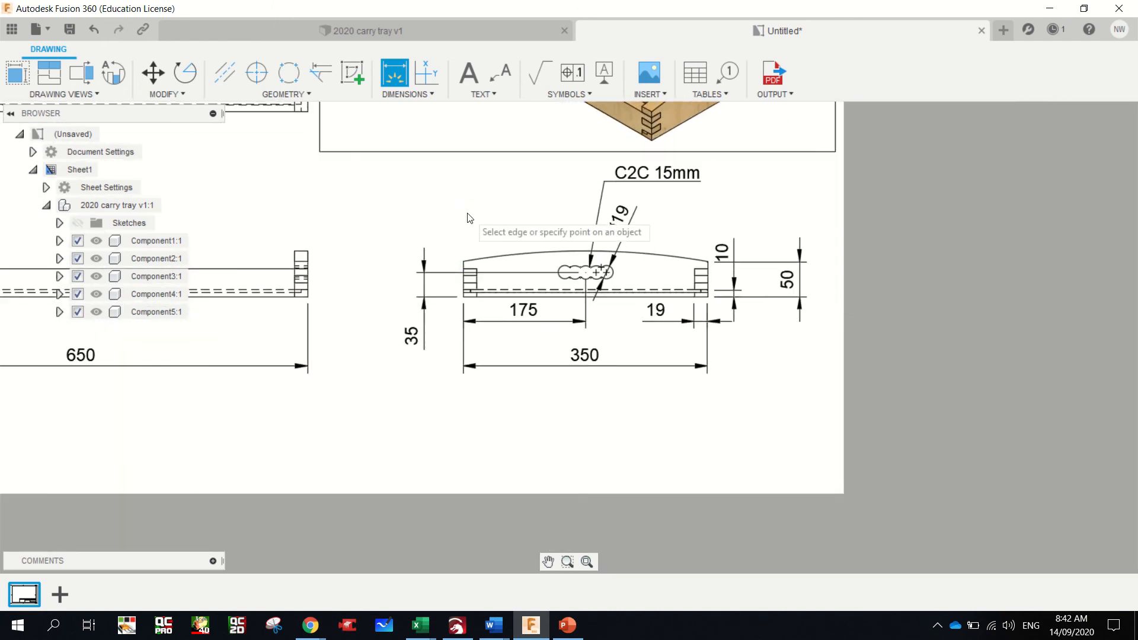
{"action": "scroll", "coordinate": [470, 216], "scroll_direction": "up", "scroll_amount": 1}
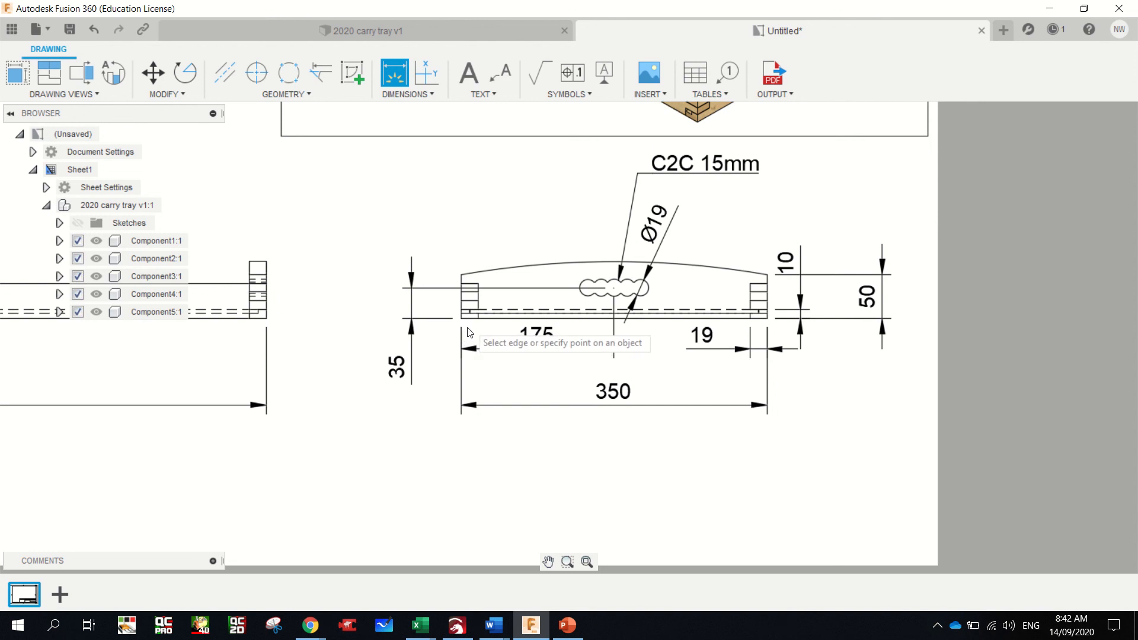
{"action": "scroll", "coordinate": [407, 389], "scroll_direction": "down", "scroll_amount": 5}
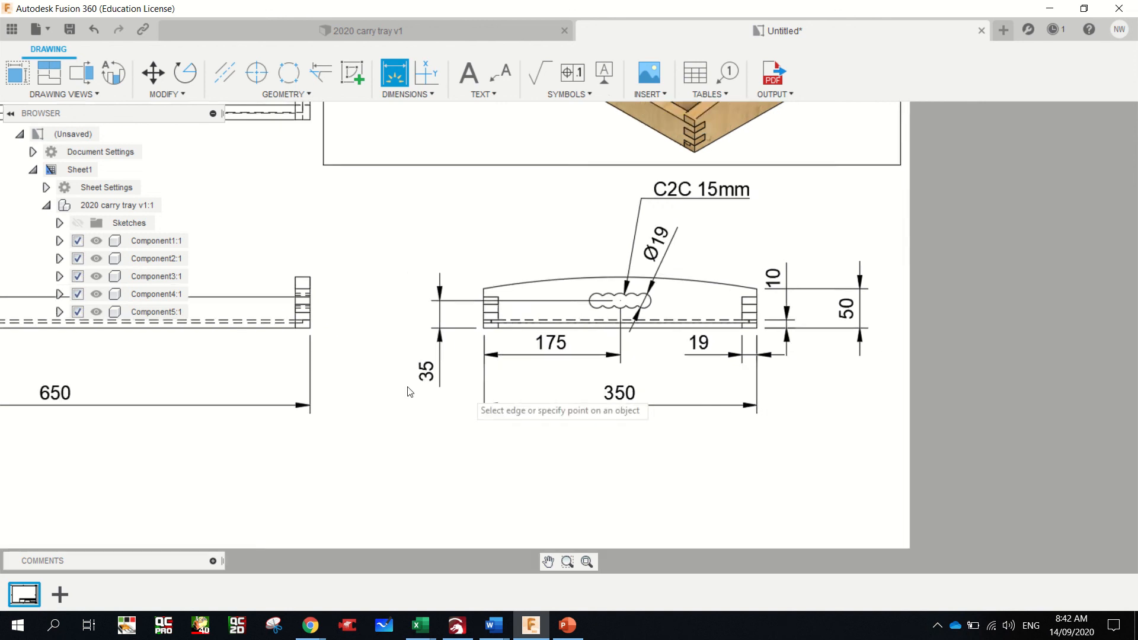
{"action": "scroll", "coordinate": [342, 352], "scroll_direction": "up", "scroll_amount": 4}
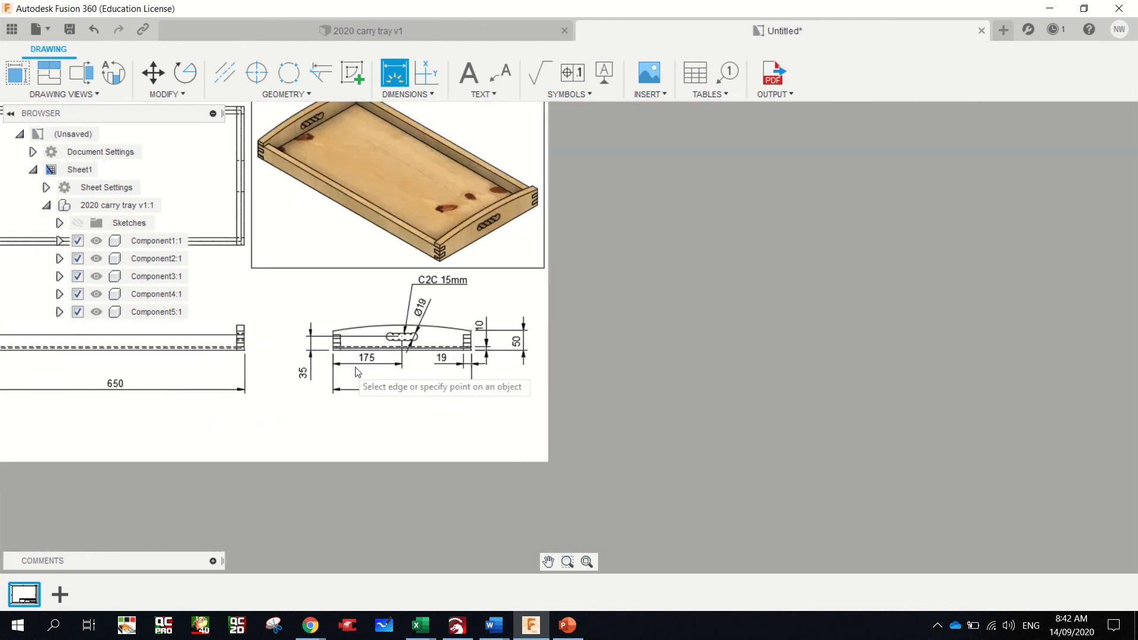
{"action": "scroll", "coordinate": [342, 352], "scroll_direction": "down", "scroll_amount": 1}
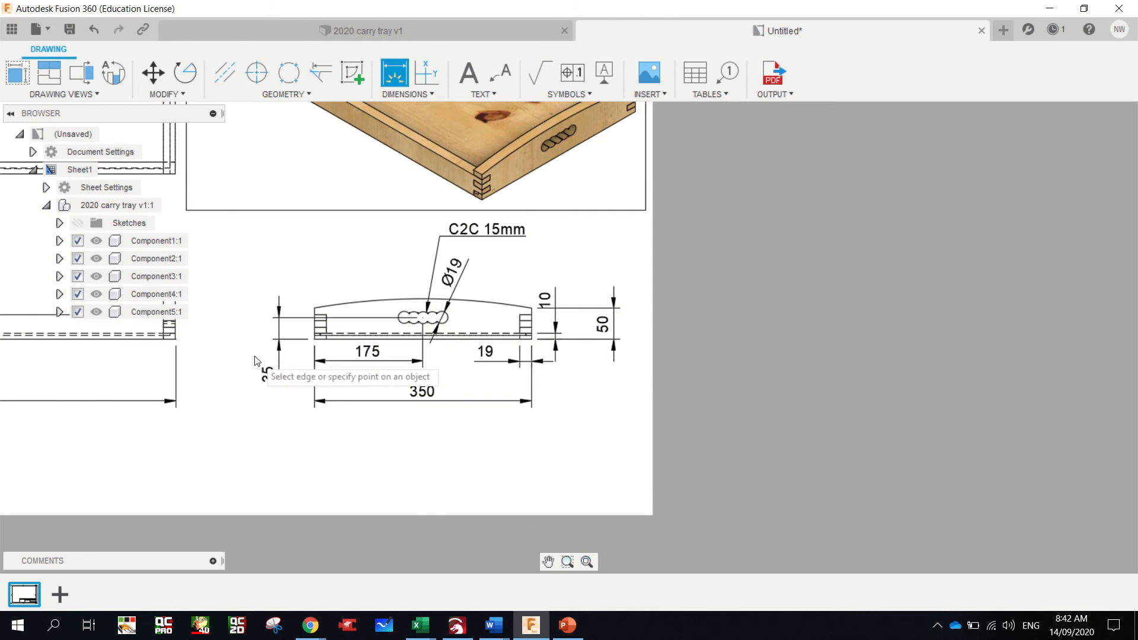
{"action": "scroll", "coordinate": [250, 360], "scroll_direction": "down", "scroll_amount": 1}
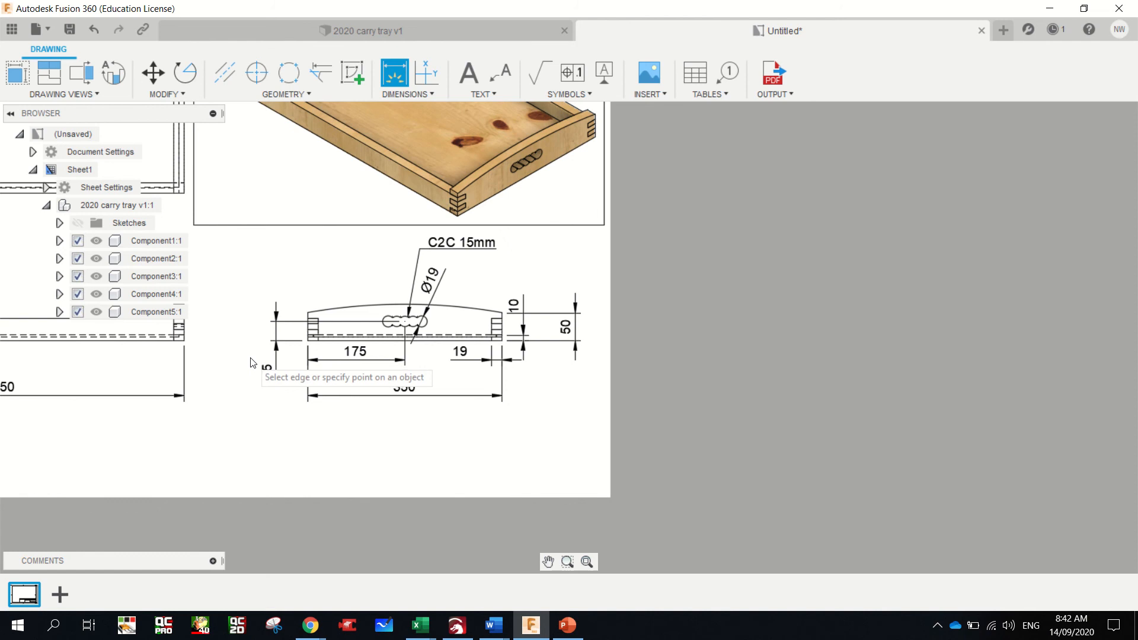
{"action": "scroll", "coordinate": [250, 362], "scroll_direction": "up", "scroll_amount": 4}
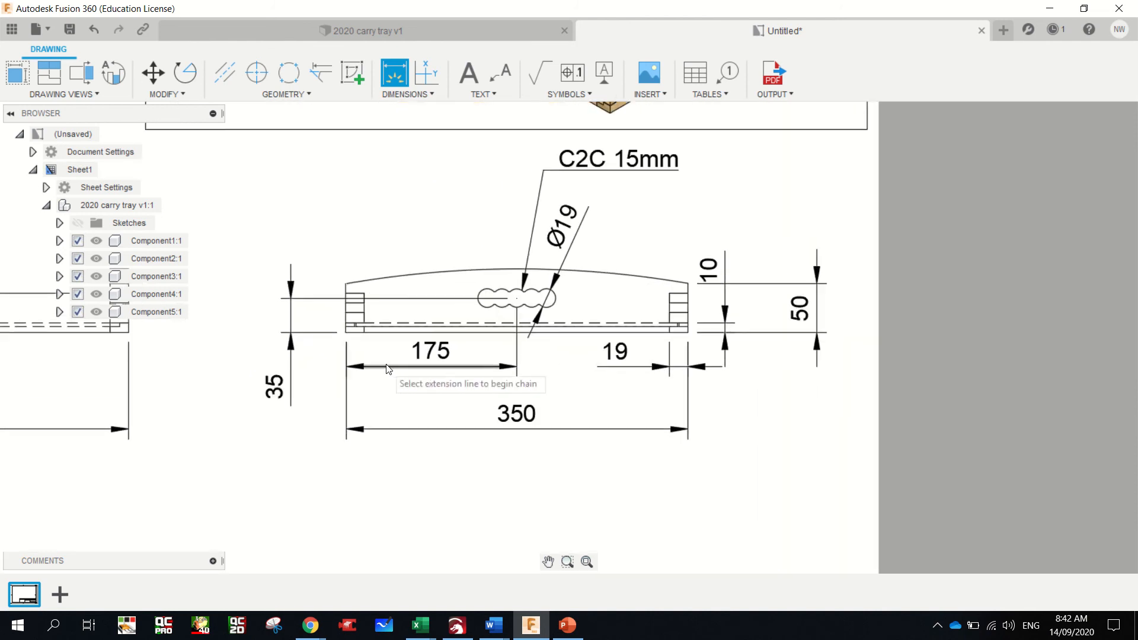
{"action": "left_click", "coordinate": [407, 331]}
{"action": "scroll", "coordinate": [408, 331], "scroll_direction": "up", "scroll_amount": 1}
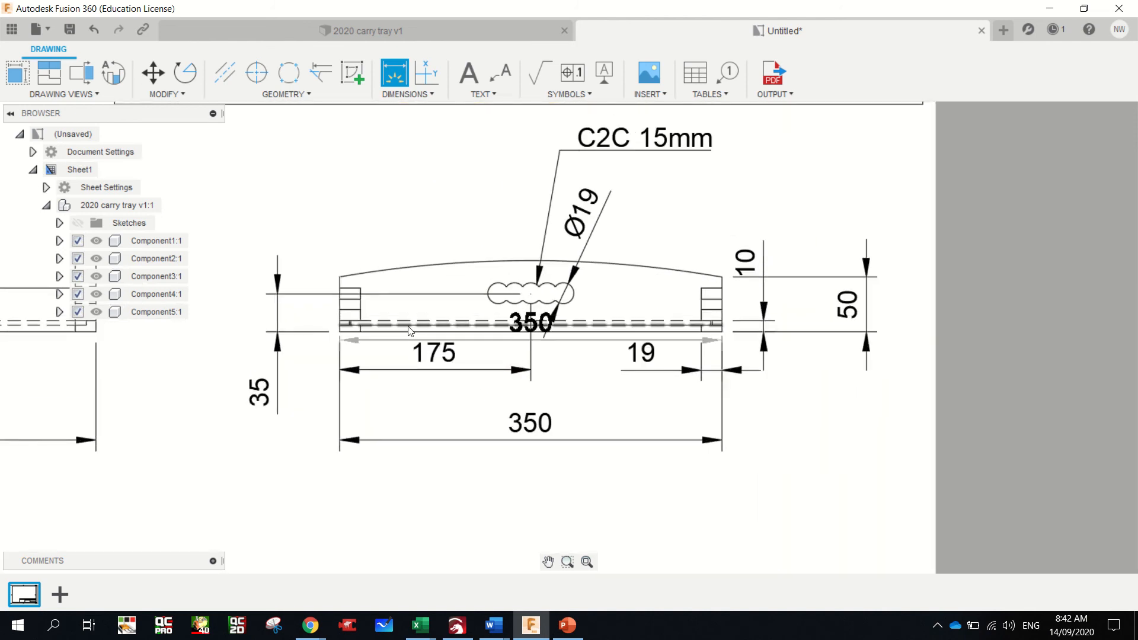
{"action": "key", "text": "Escape"}
{"action": "scroll", "coordinate": [315, 388], "scroll_direction": "up", "scroll_amount": 4}
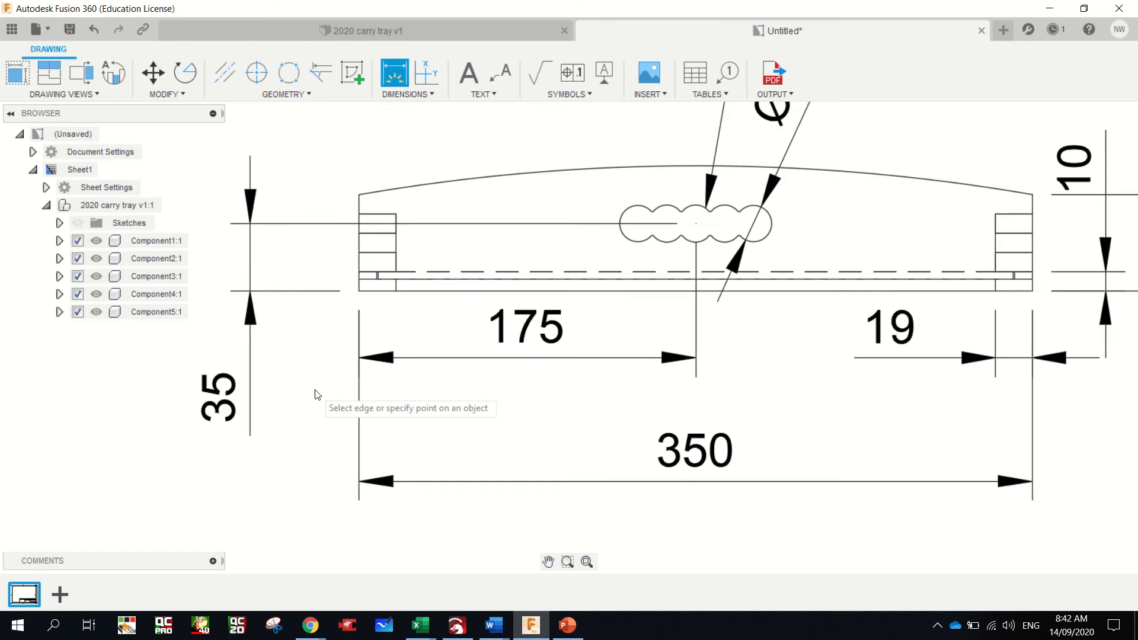
- Dimension the tray's inside length in the top view between the two lower inner corners, placing it below the view
{"action": "scroll", "coordinate": [315, 391], "scroll_direction": "down", "scroll_amount": 15}
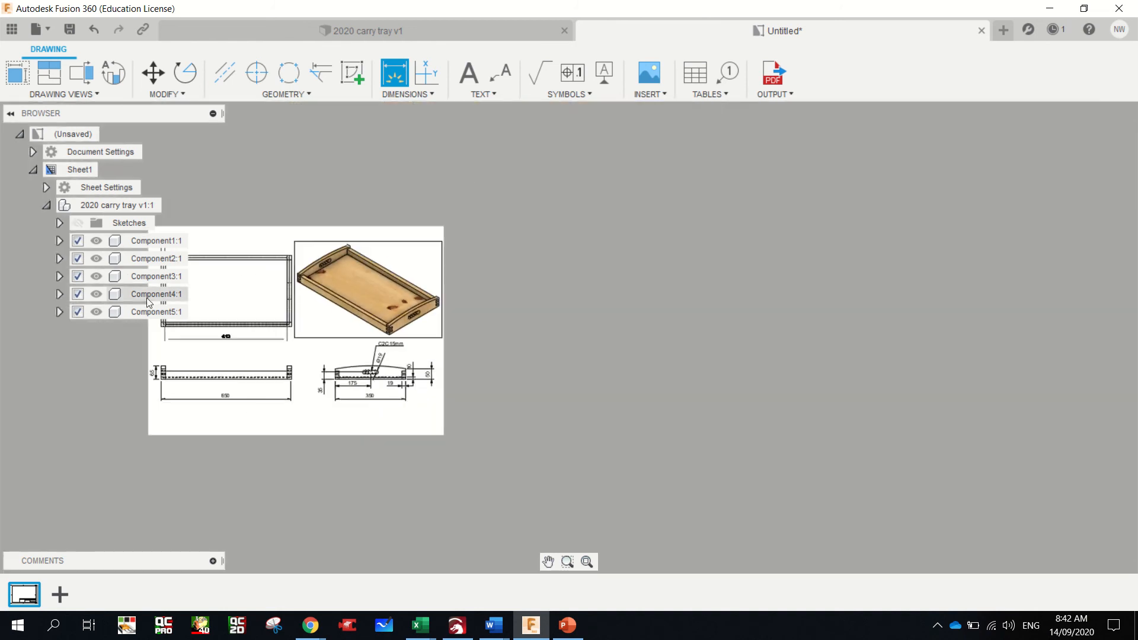
{"action": "scroll", "coordinate": [160, 320], "scroll_direction": "up", "scroll_amount": 5}
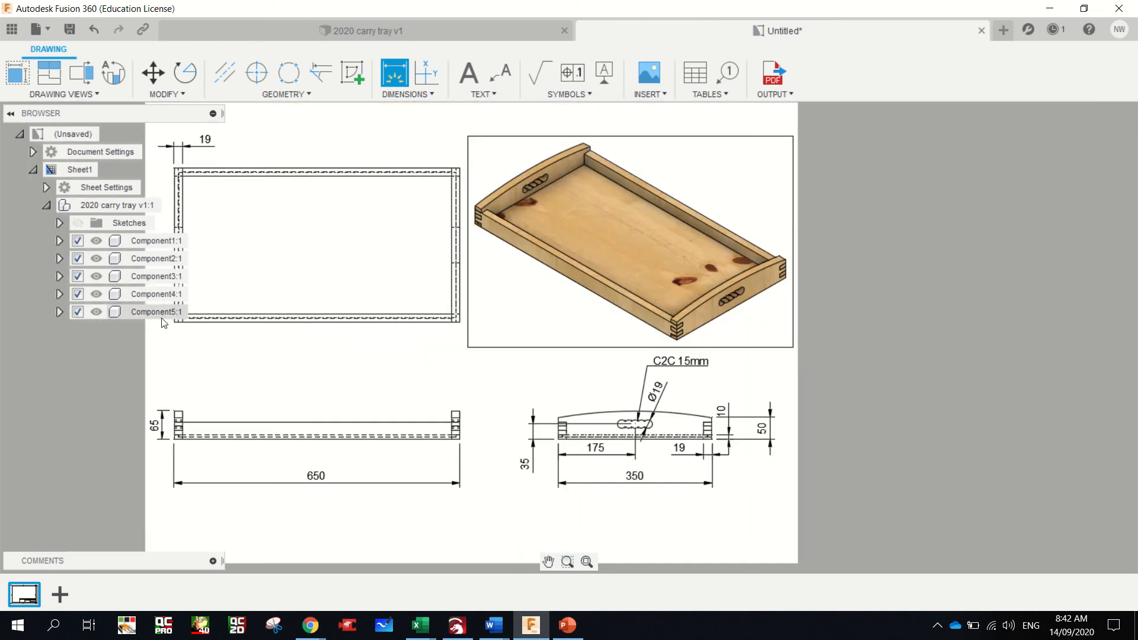
{"action": "scroll", "coordinate": [332, 230], "scroll_direction": "up", "scroll_amount": 3}
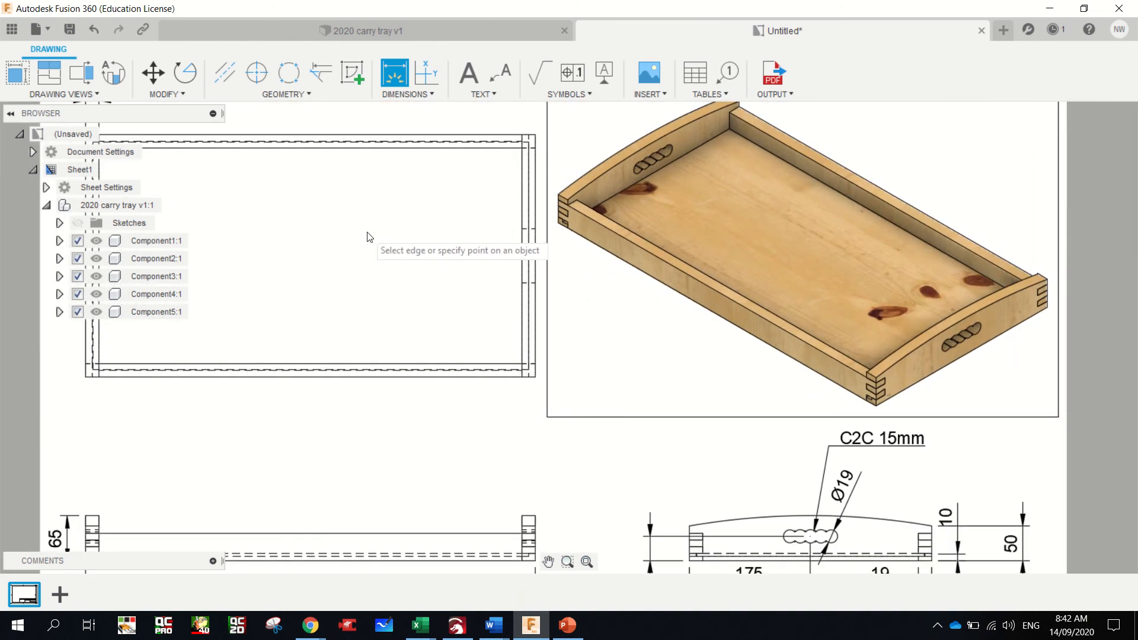
{"action": "scroll", "coordinate": [569, 260], "scroll_direction": "down", "scroll_amount": 3}
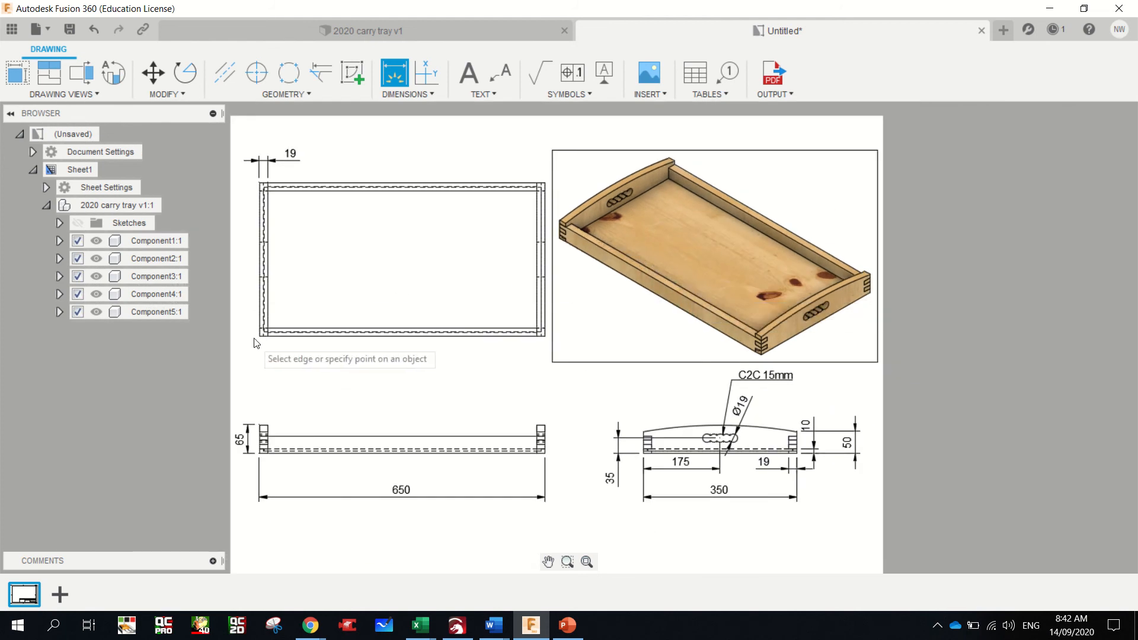
{"action": "scroll", "coordinate": [265, 327], "scroll_direction": "down", "scroll_amount": 1}
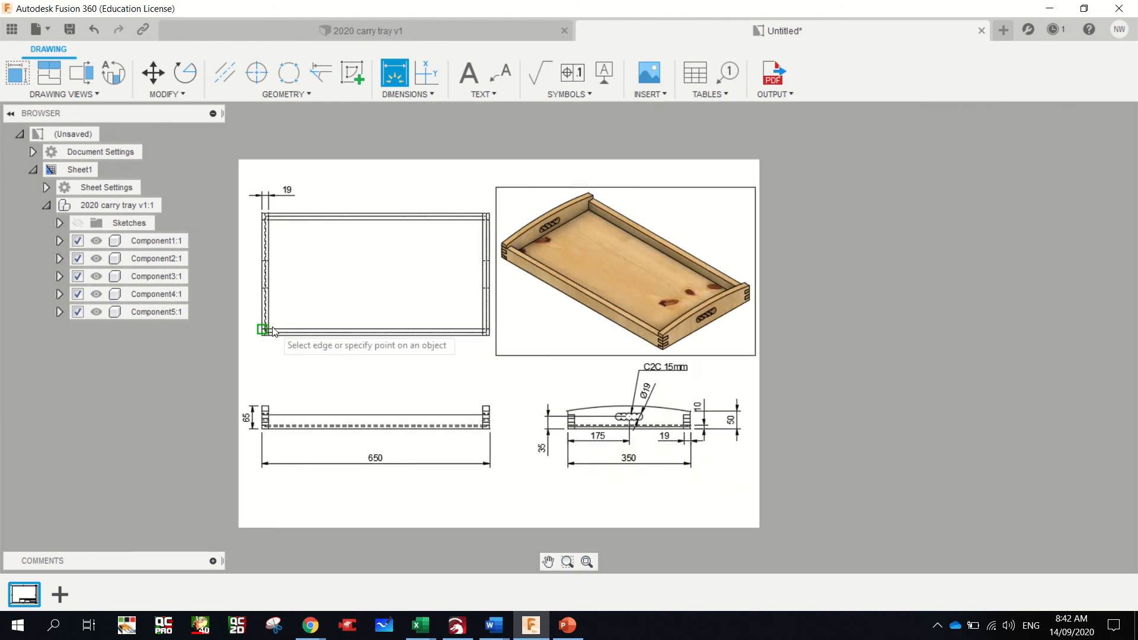
{"action": "scroll", "coordinate": [264, 328], "scroll_direction": "up", "scroll_amount": 2}
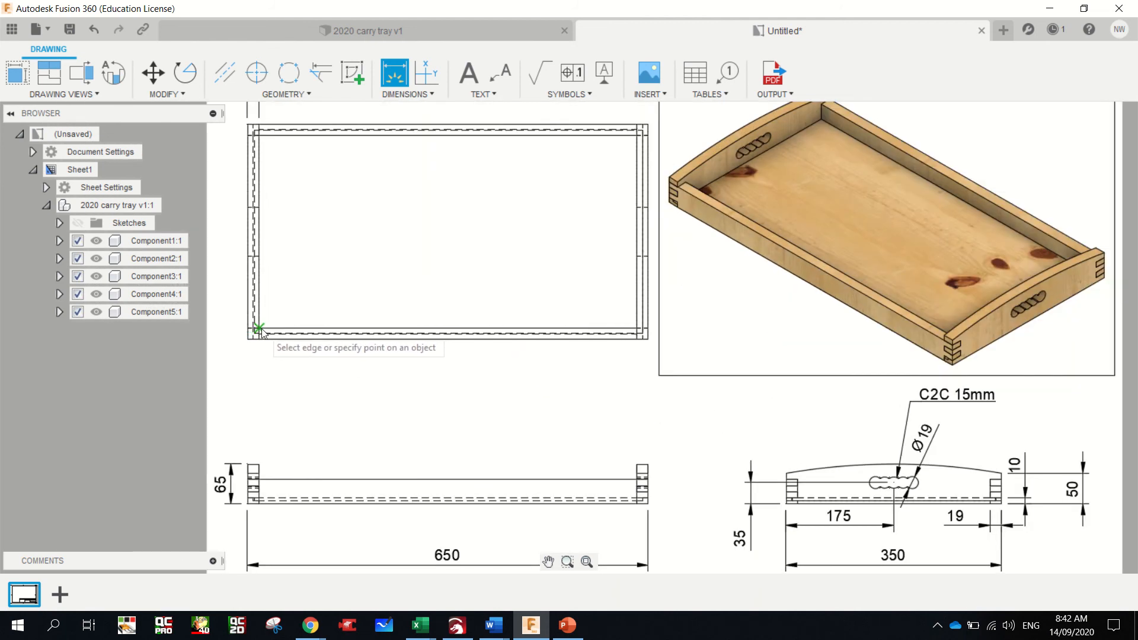
{"action": "left_click", "coordinate": [261, 330]}
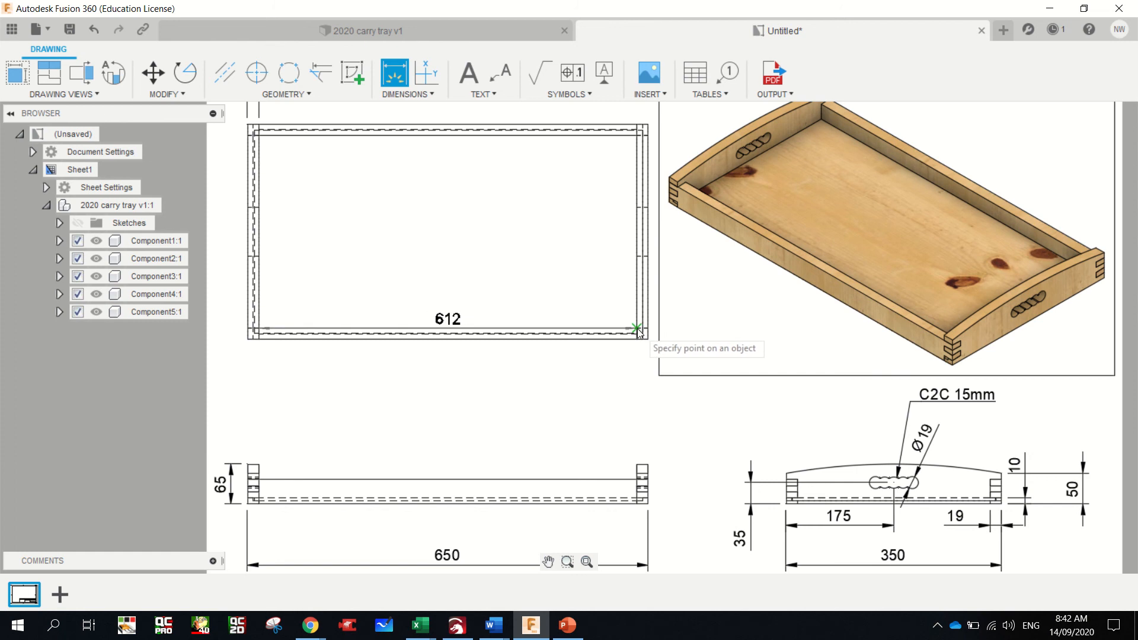
{"action": "scroll", "coordinate": [639, 333], "scroll_direction": "down", "scroll_amount": 1}
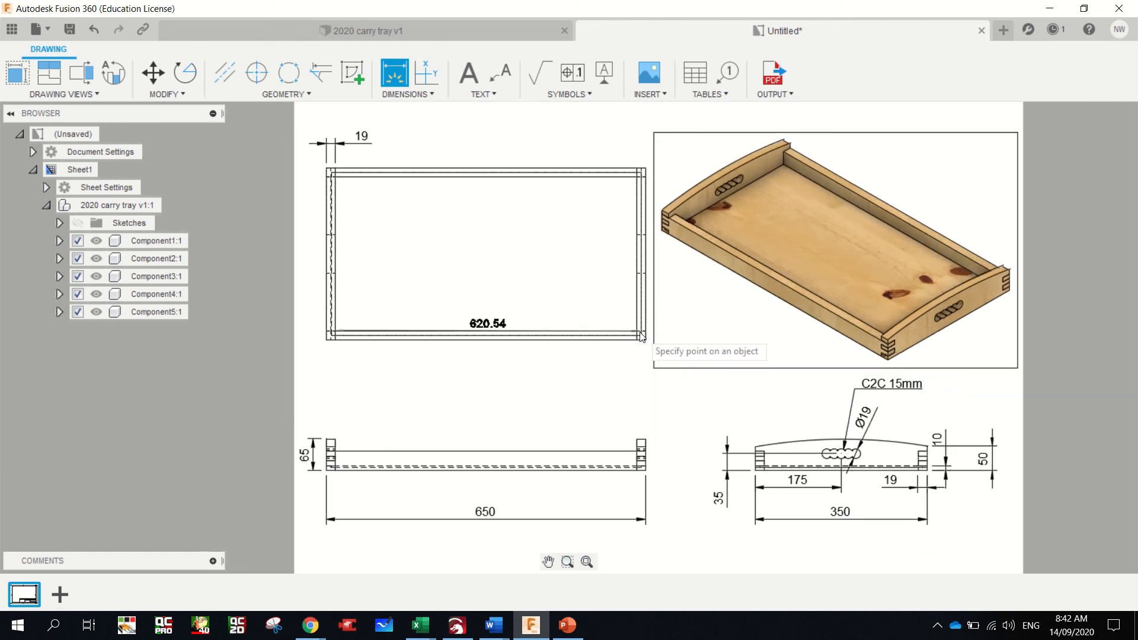
{"action": "scroll", "coordinate": [638, 333], "scroll_direction": "up", "scroll_amount": 5}
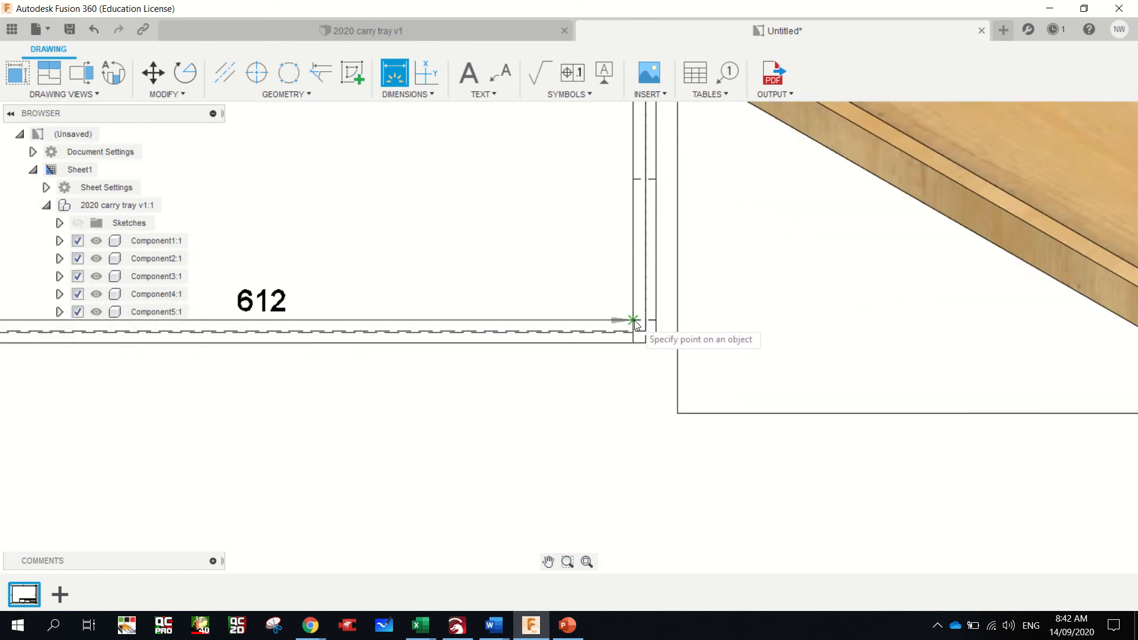
{"action": "left_click", "coordinate": [633, 321]}
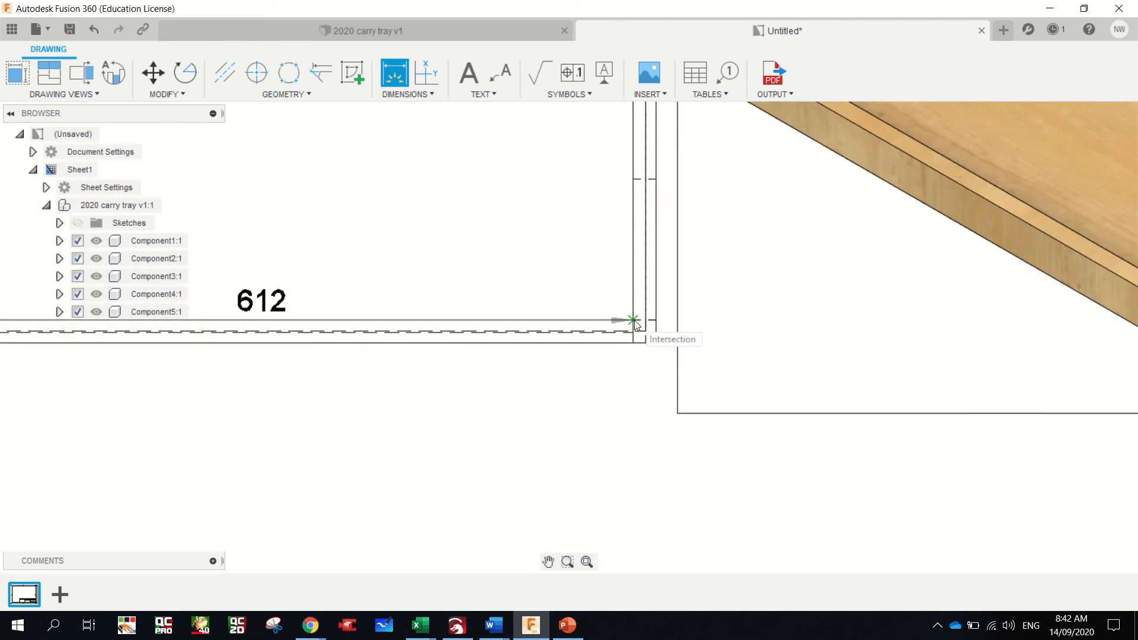
{"action": "left_click", "coordinate": [595, 456]}
- Dimension the tray's inside width in the top view between the two left inner corners, placing it left of the view
{"action": "scroll", "coordinate": [557, 409], "scroll_direction": "down", "scroll_amount": 5}
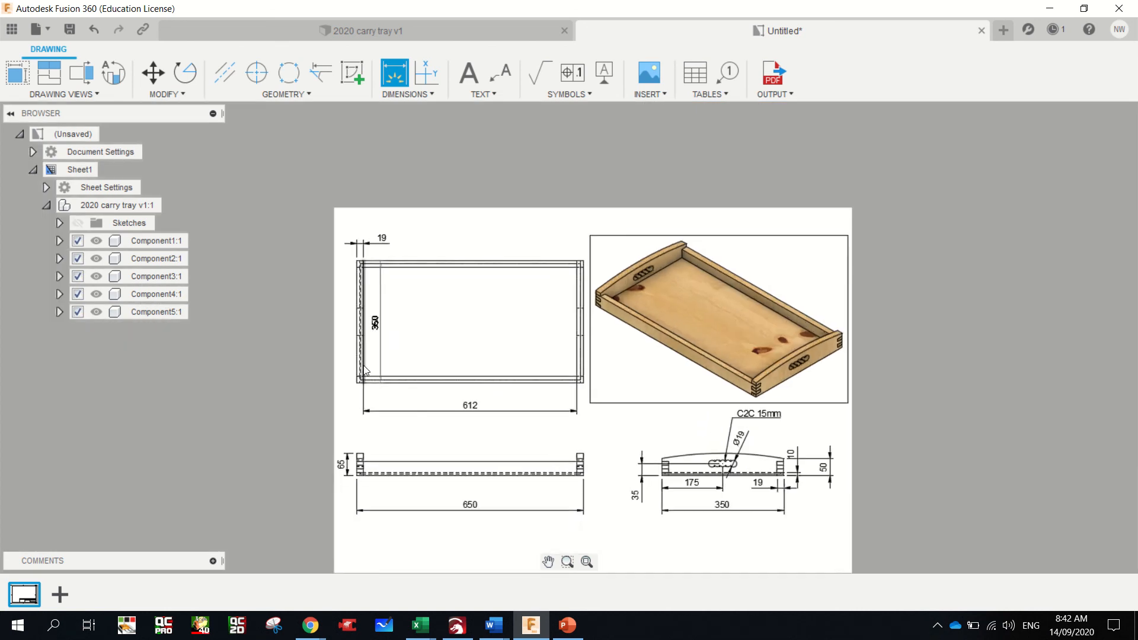
{"action": "scroll", "coordinate": [364, 369], "scroll_direction": "up", "scroll_amount": 3}
{"action": "left_click", "coordinate": [360, 199]}
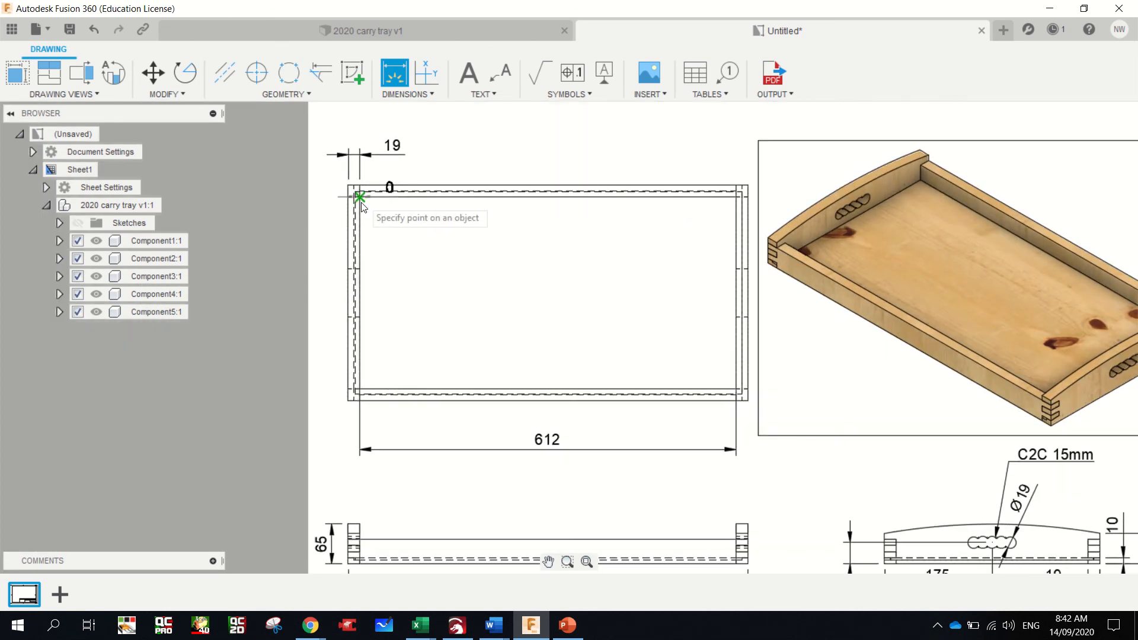
{"action": "left_click", "coordinate": [360, 389]}
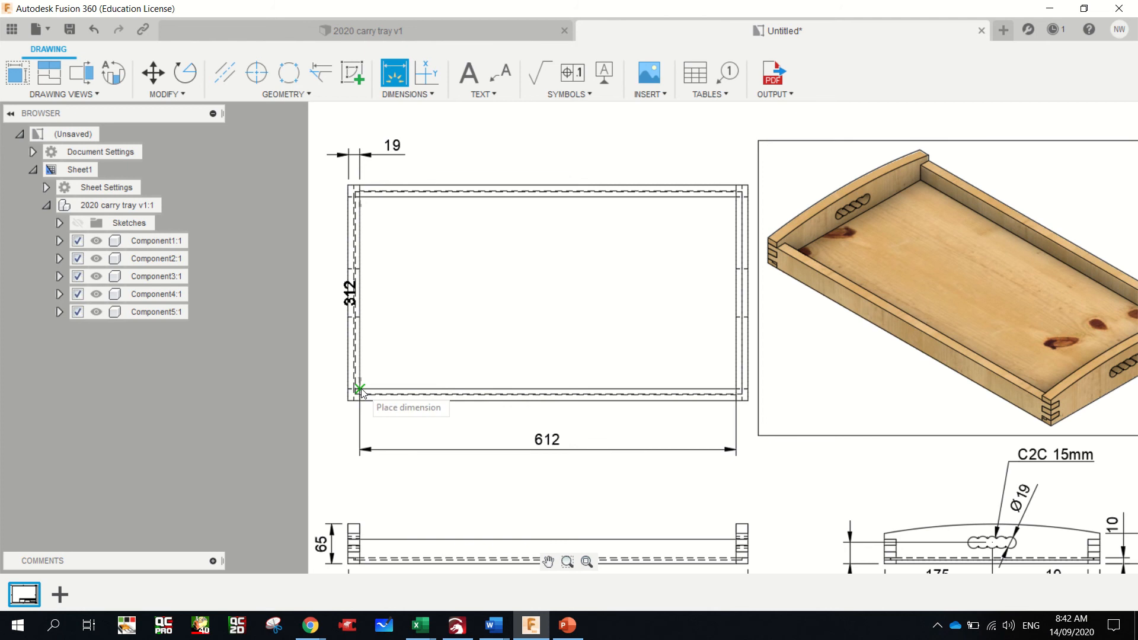
{"action": "left_click", "coordinate": [327, 302]}
- Add a text note below the views reading "DRAWN BY", the drafter's name and "SCCC STAGE 5 ITT 2020"
{"action": "scroll", "coordinate": [457, 418], "scroll_direction": "down", "scroll_amount": 2}
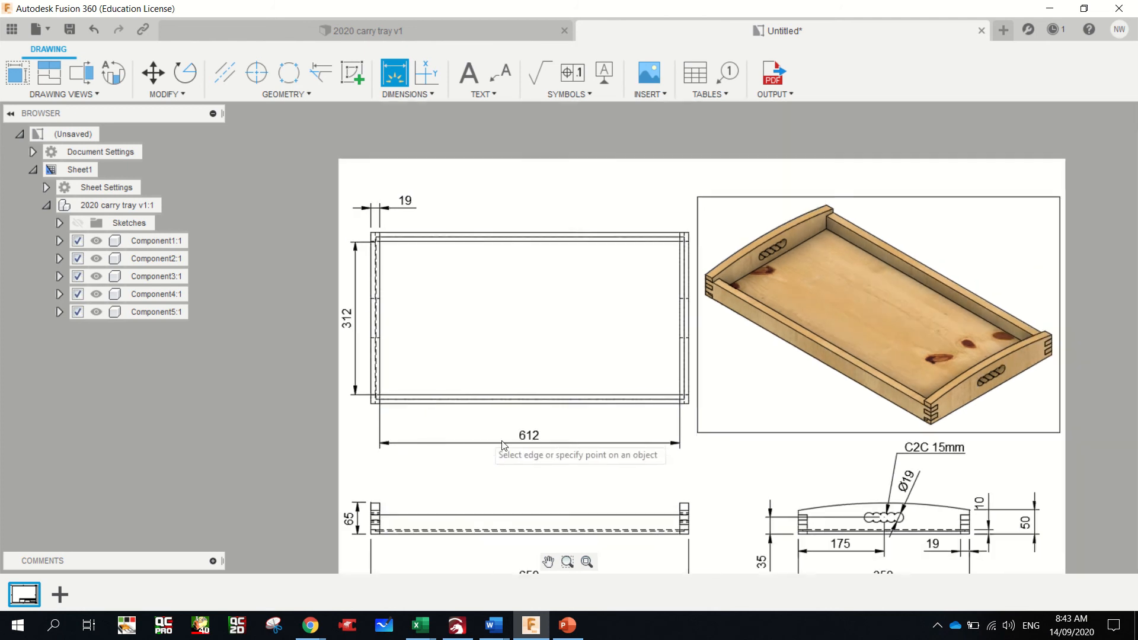
{"action": "scroll", "coordinate": [658, 380], "scroll_direction": "down", "scroll_amount": 3}
{"action": "scroll", "coordinate": [838, 524], "scroll_direction": "up", "scroll_amount": 2}
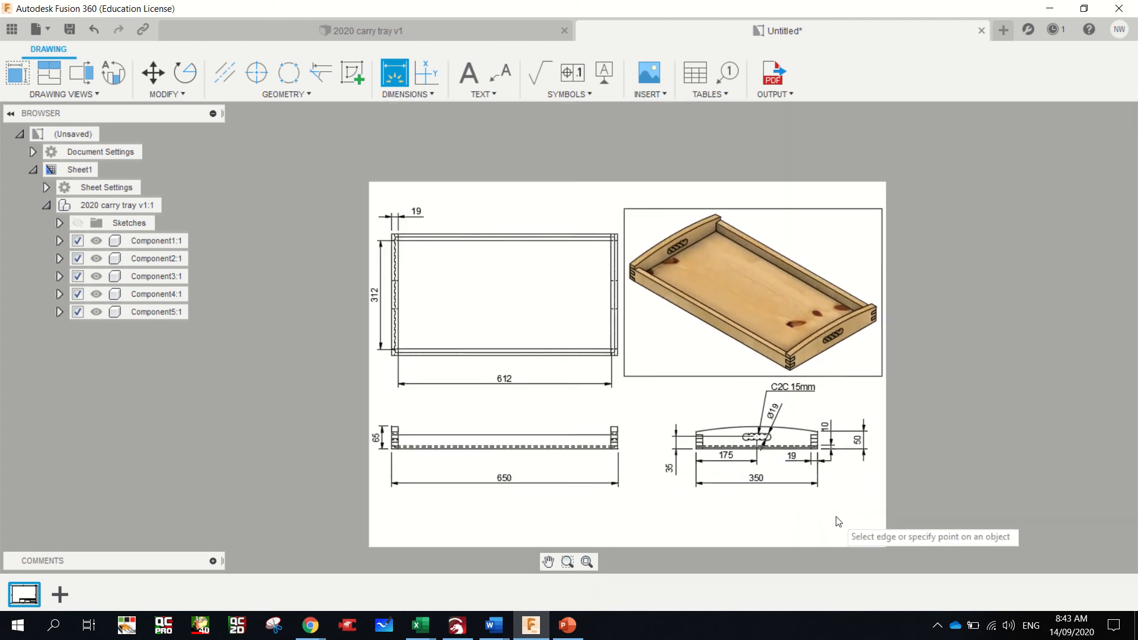
{"action": "scroll", "coordinate": [838, 524], "scroll_direction": "up", "scroll_amount": 1}
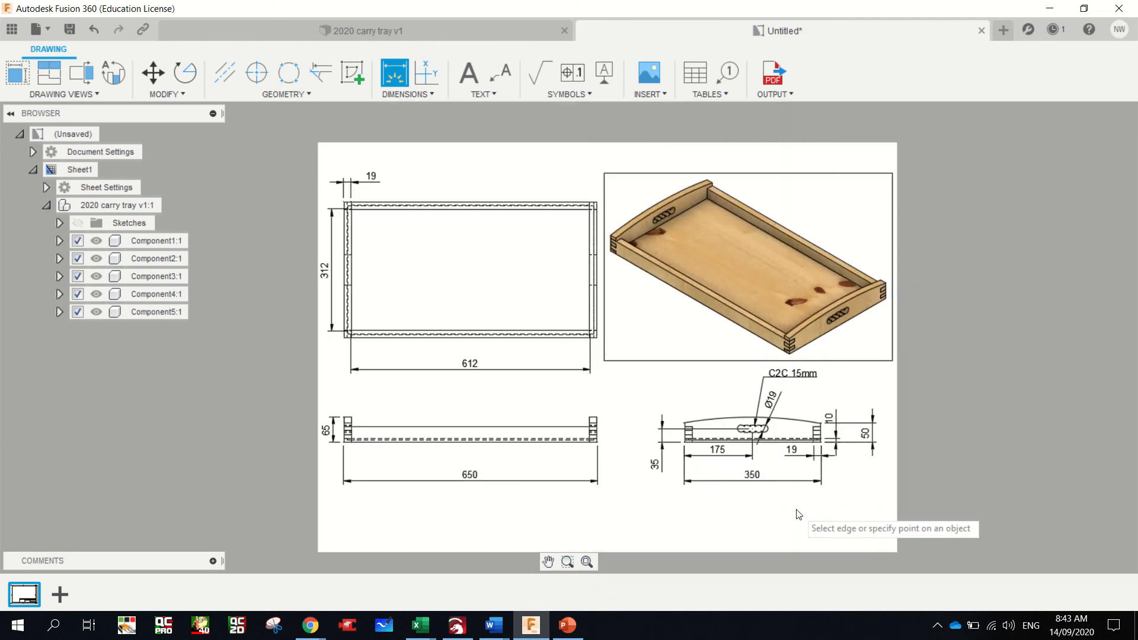
{"action": "left_click", "coordinate": [469, 74]}
{"action": "left_click", "coordinate": [507, 514]}
{"action": "left_click", "coordinate": [742, 535]}
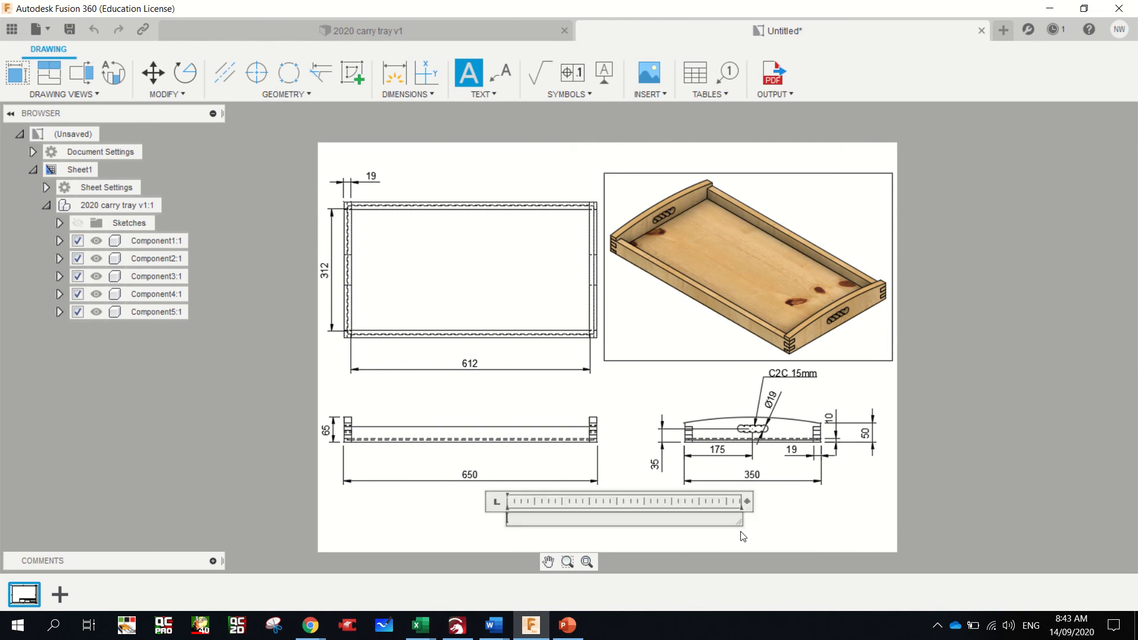
{"action": "type", "text": "DRAWN BY"}
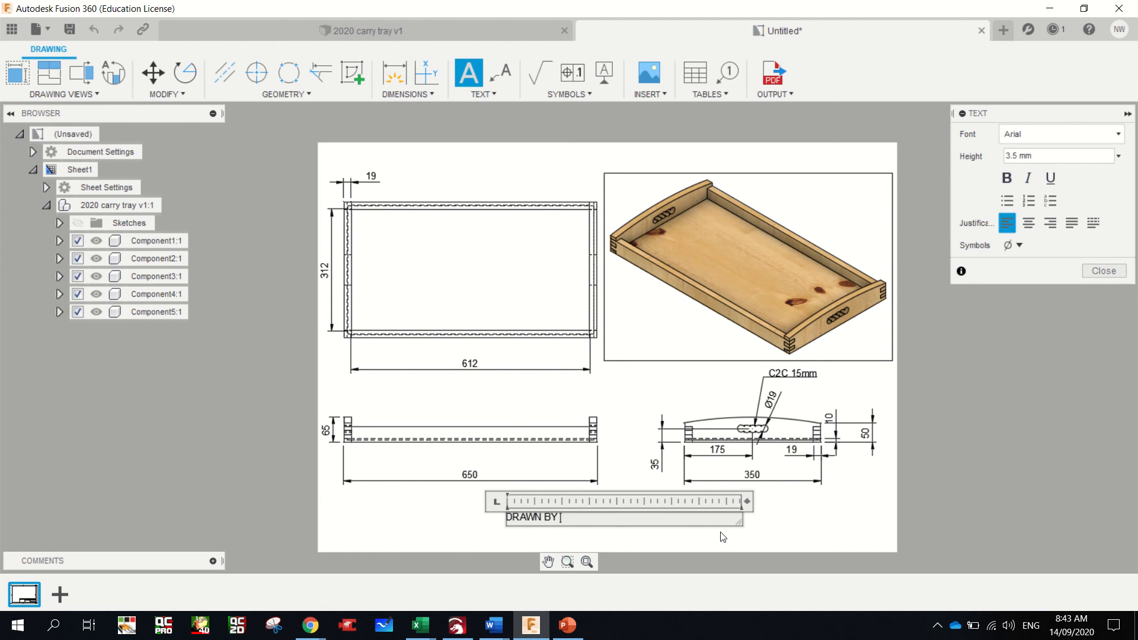
{"action": "type", "text": "N WOODS: SCCC STAGE 5"}
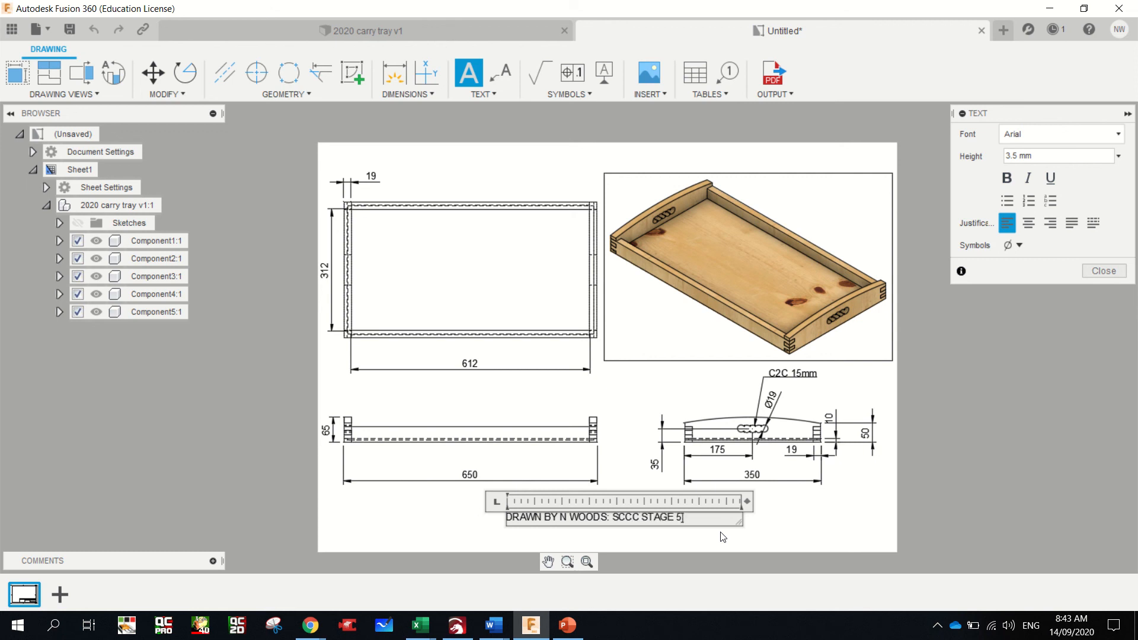
{"action": "type", "text": " ITT 2020"}
{"action": "left_click", "coordinate": [789, 524]}
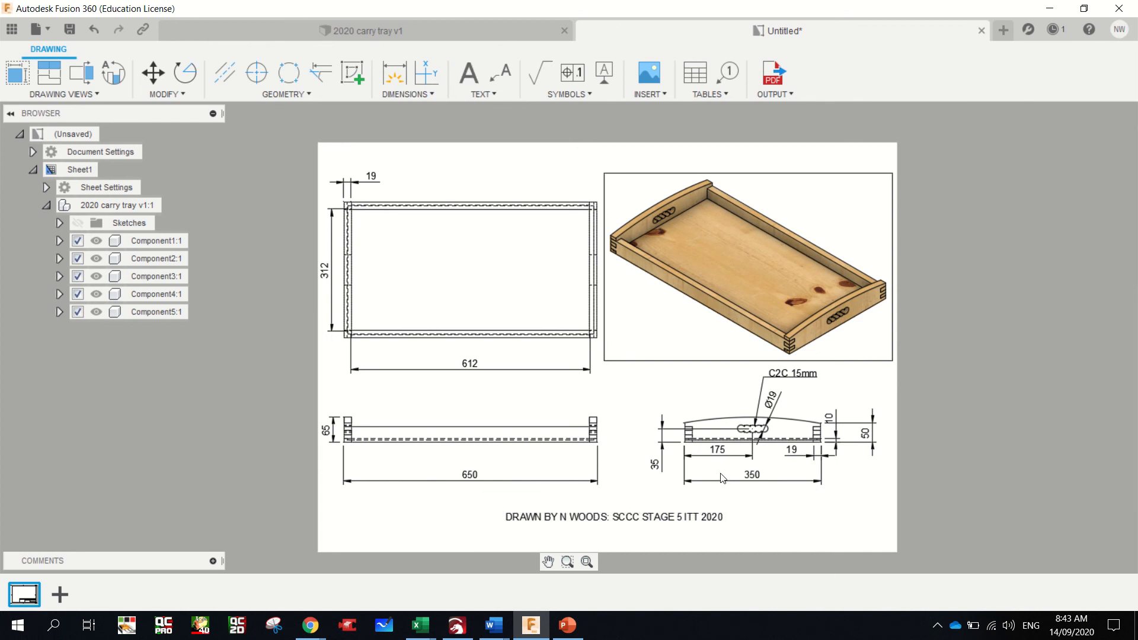
- Save the drawing as "2020 carry tray Drawing ORTHOGONAL" in the block test online folder
{"action": "scroll", "coordinate": [763, 462], "scroll_direction": "up", "scroll_amount": 1}
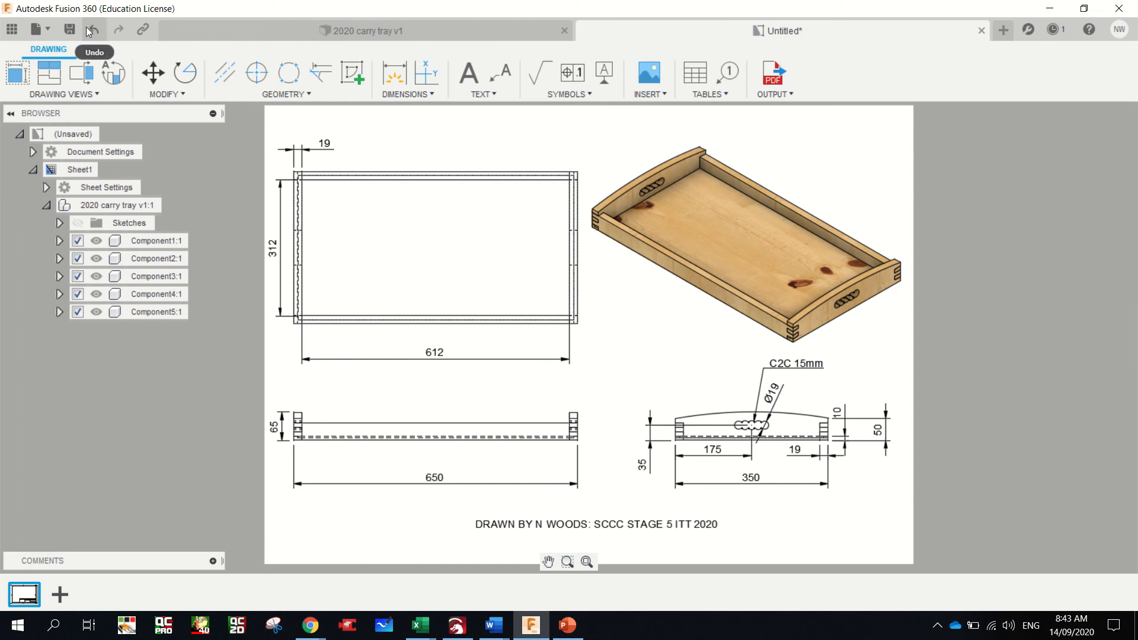
{"action": "key", "text": "ctrl+s"}
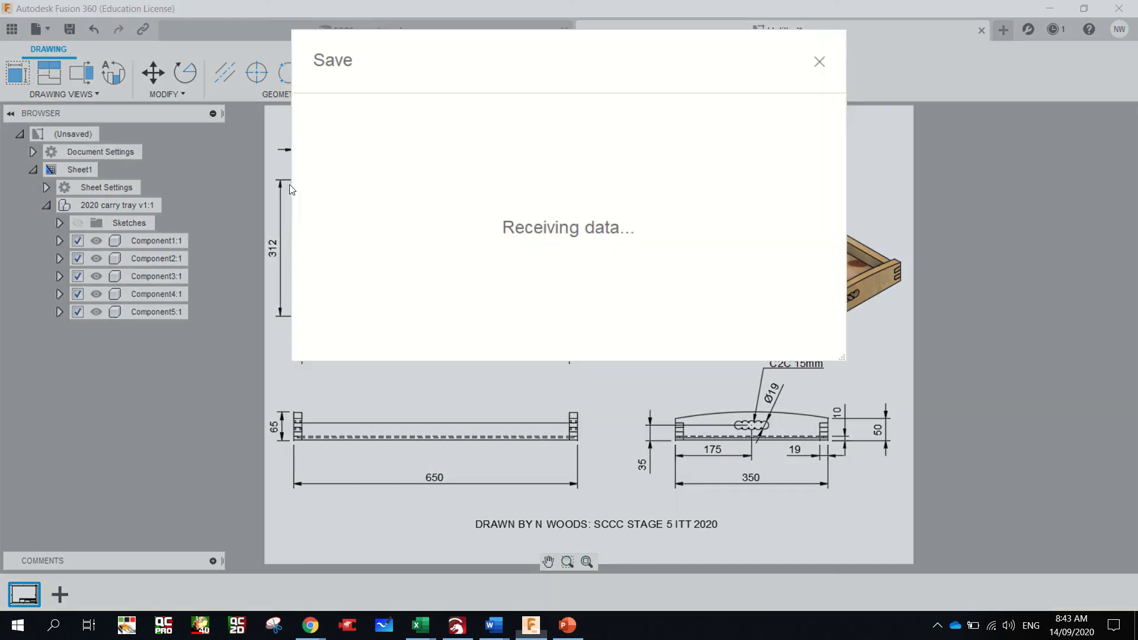
{"action": "left_click", "coordinate": [443, 143]}
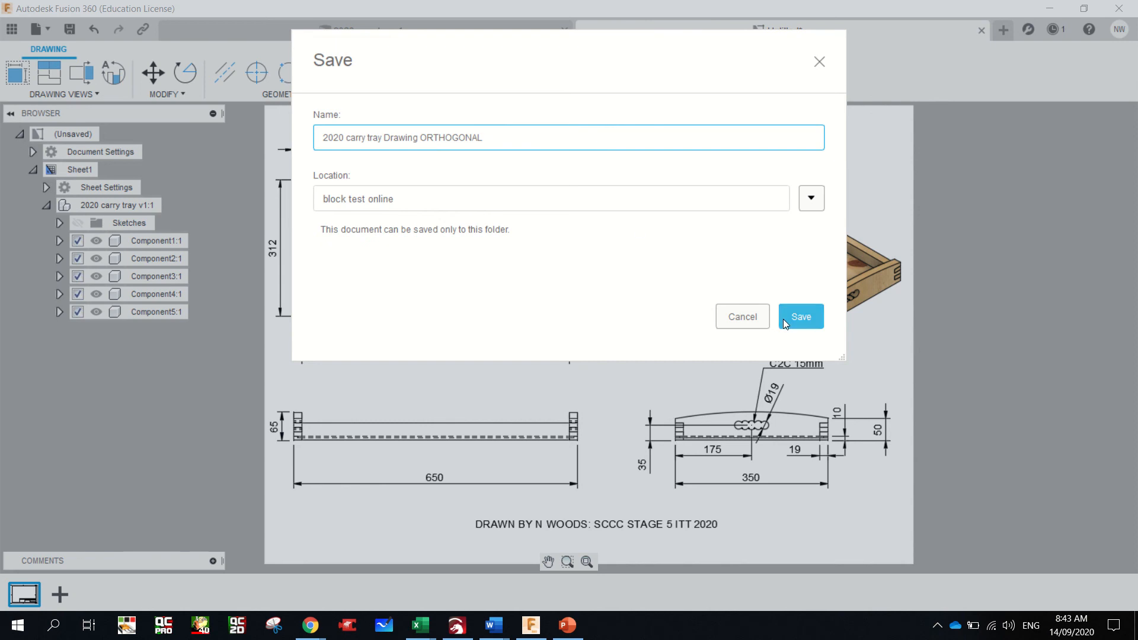
{"action": "left_click", "coordinate": [799, 317]}
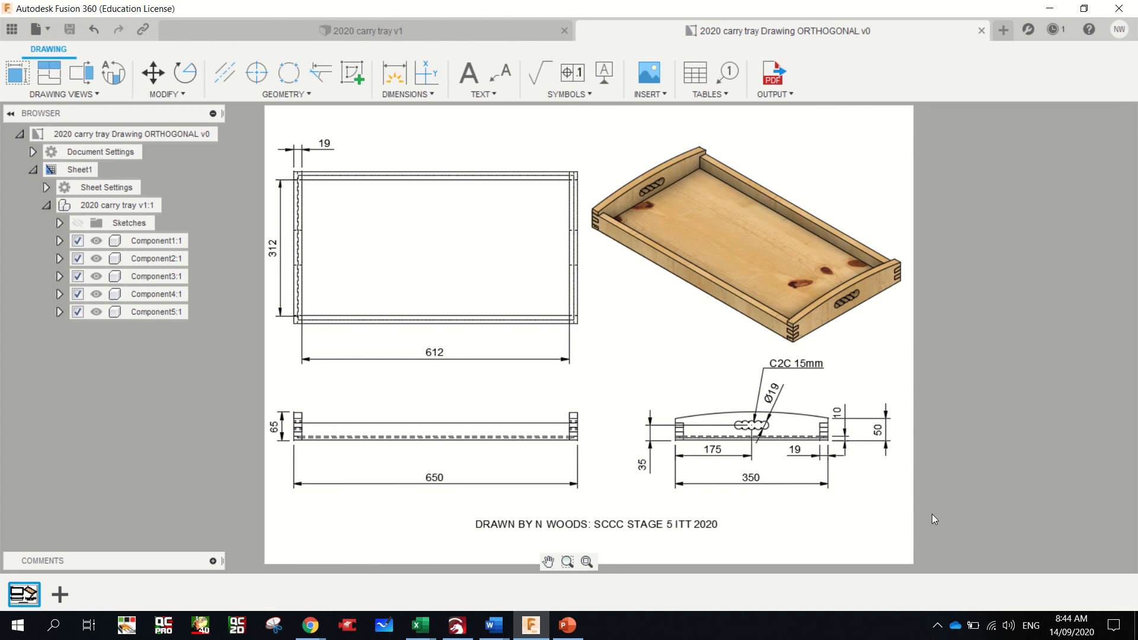
- Start a new drawing from the 2020 carry tray design with only the tray's long front side, Component2, selected as its contents
{"action": "left_click", "coordinate": [453, 29]}
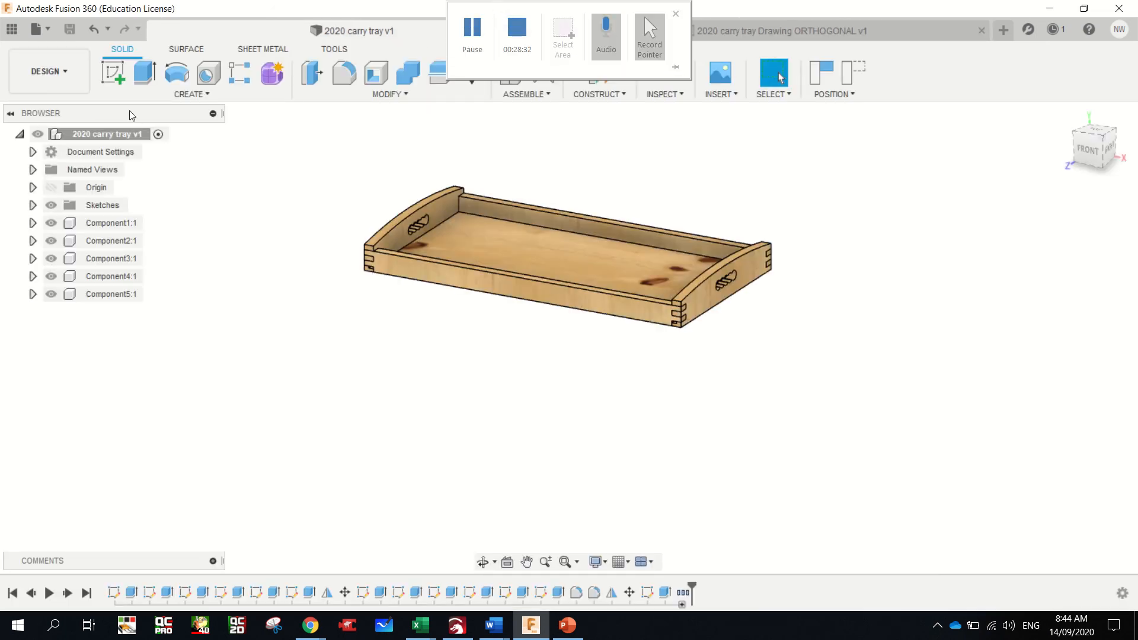
{"action": "left_click", "coordinate": [46, 30]}
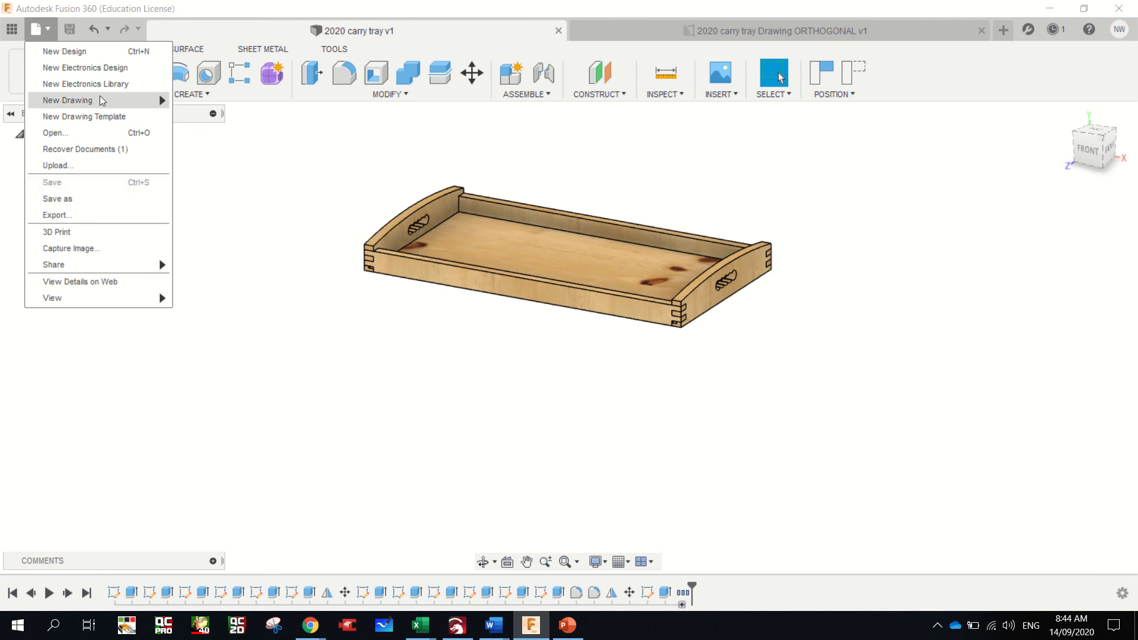
{"action": "mouse_move", "coordinate": [115, 104]}
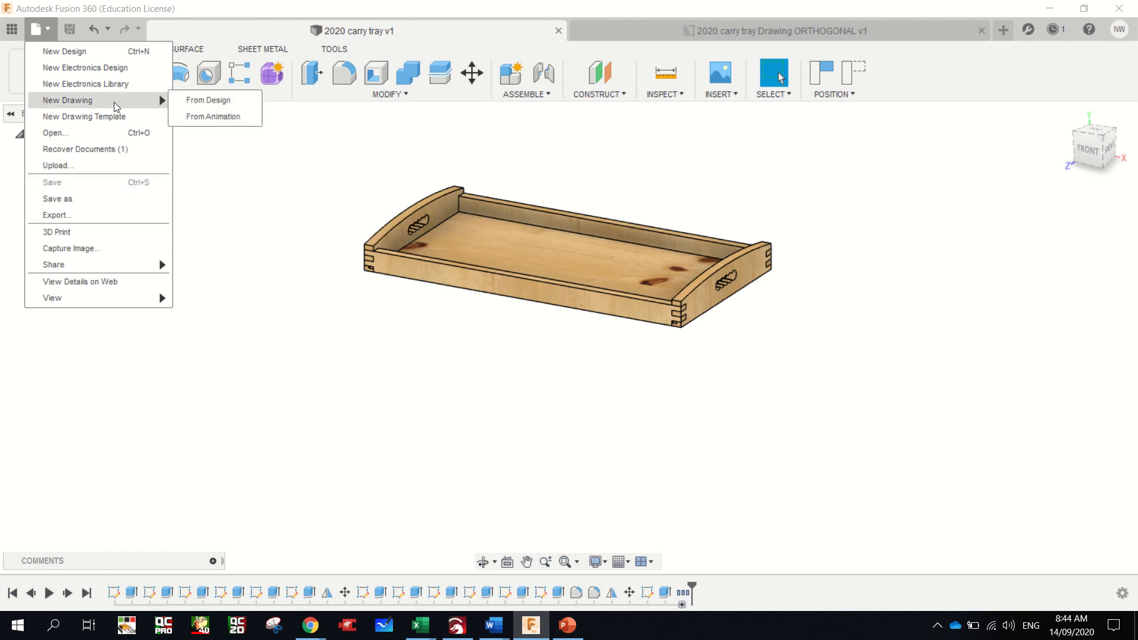
{"action": "left_click", "coordinate": [233, 102]}
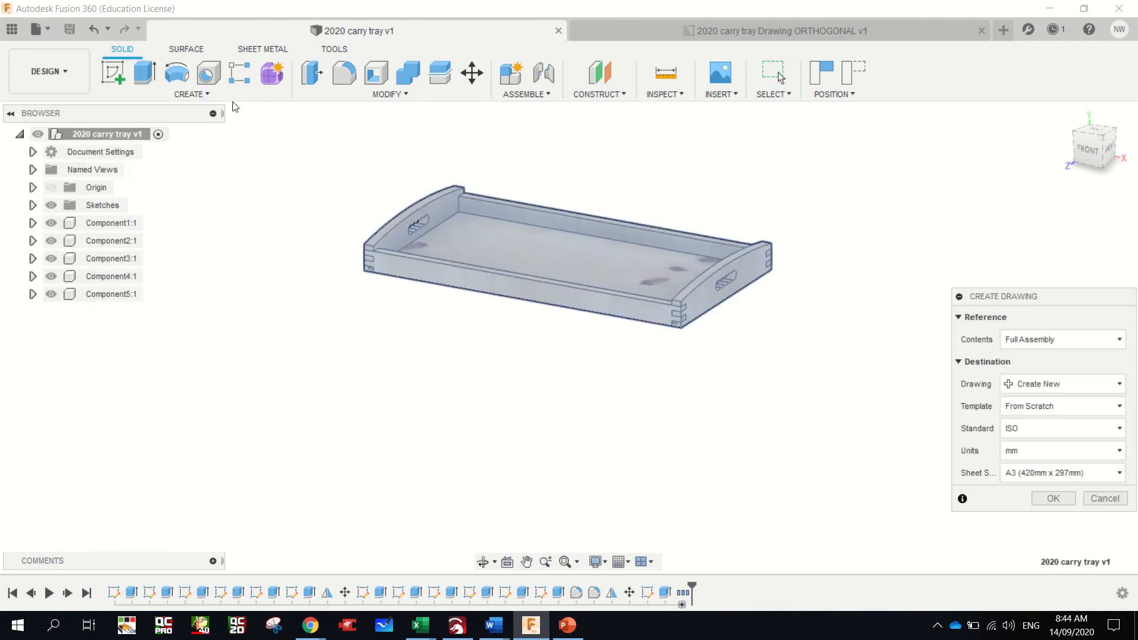
{"action": "left_click", "coordinate": [1097, 342]}
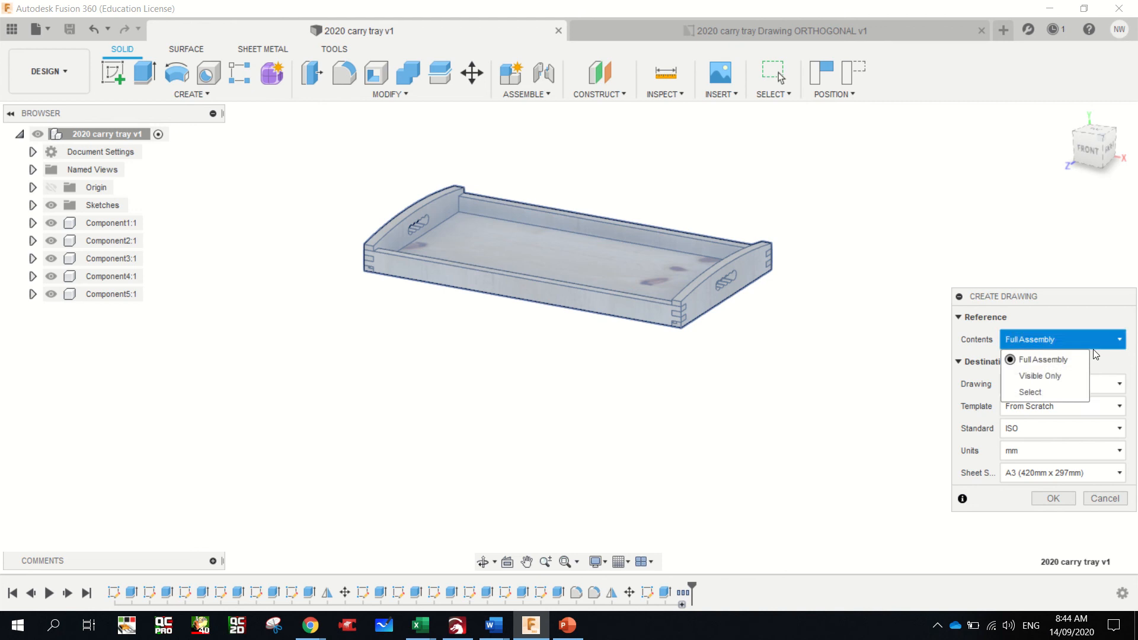
{"action": "left_click", "coordinate": [1067, 392]}
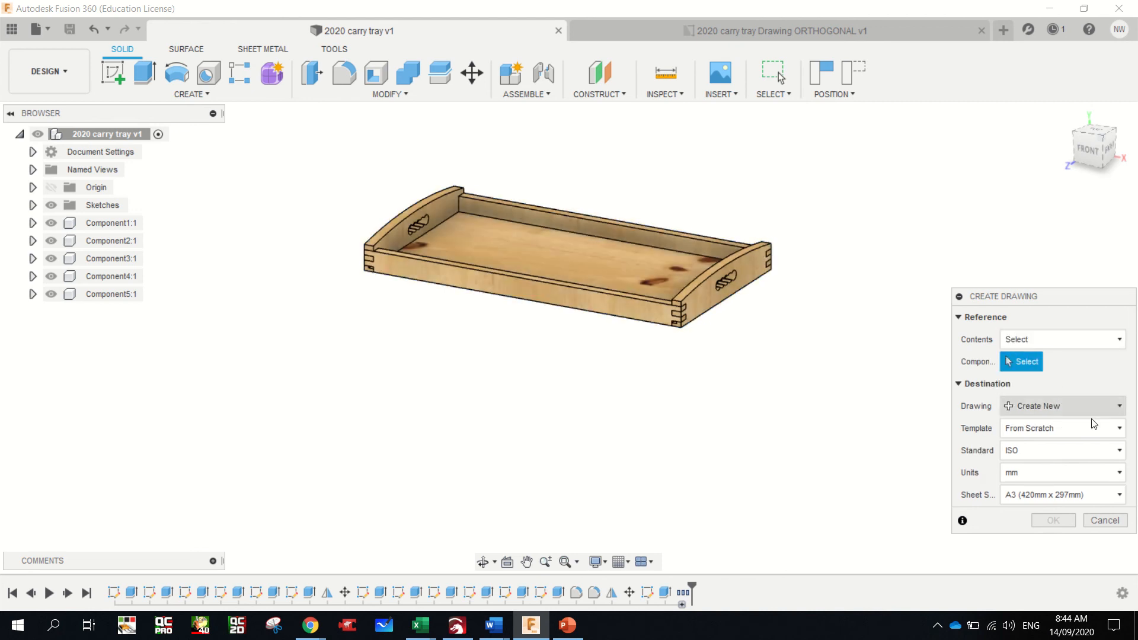
{"action": "left_click", "coordinate": [633, 300]}
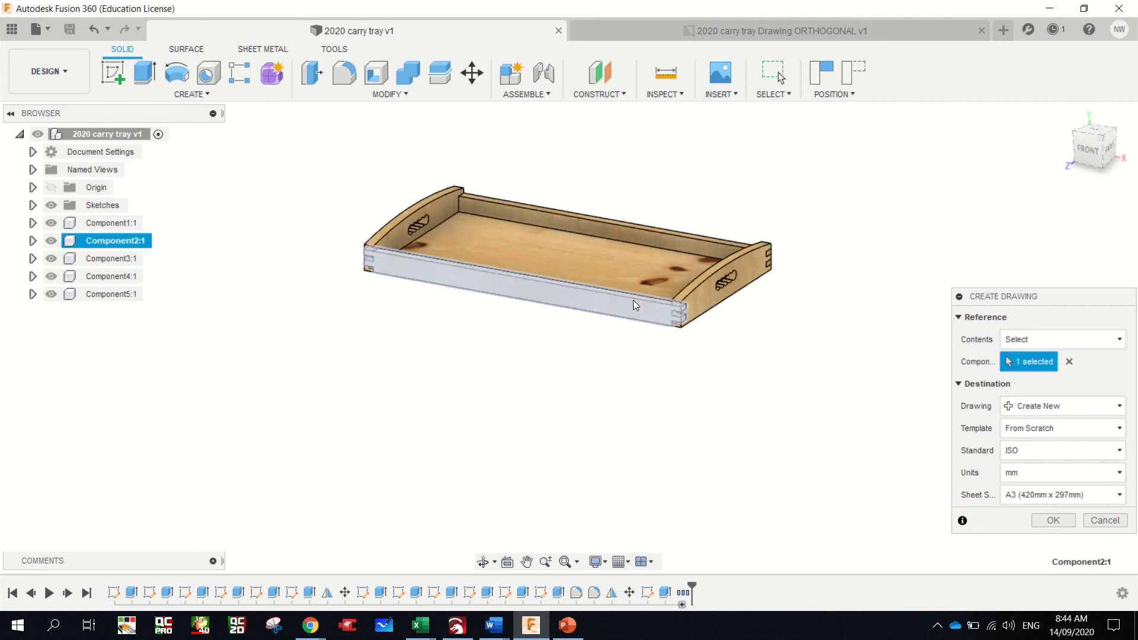
- Send the selected component to a new A4 (297mm x 210mm) sheet in the existing 2020 carry tray Drawing ORTHOGONAL
{"action": "left_click", "coordinate": [1036, 407]}
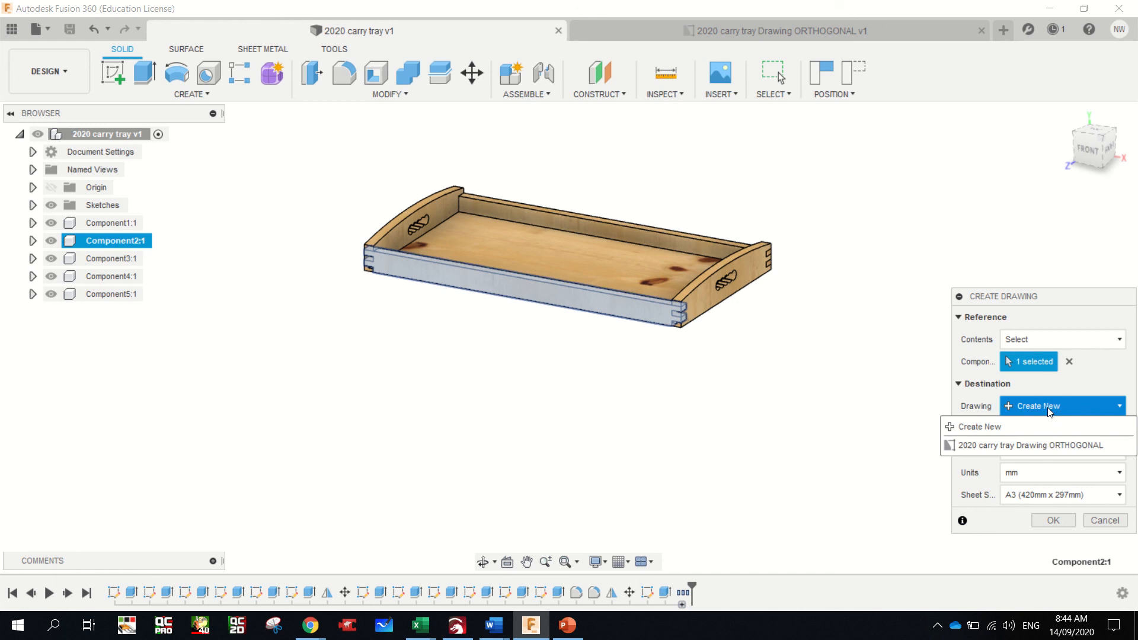
{"action": "left_click", "coordinate": [1055, 444]}
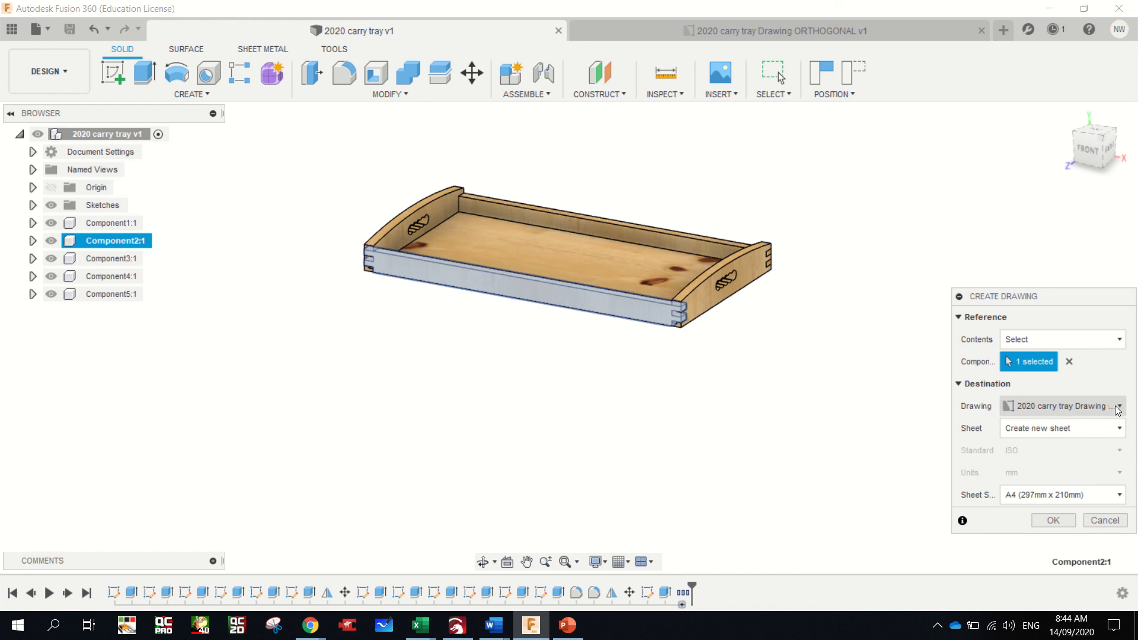
{"action": "left_click", "coordinate": [1068, 436]}
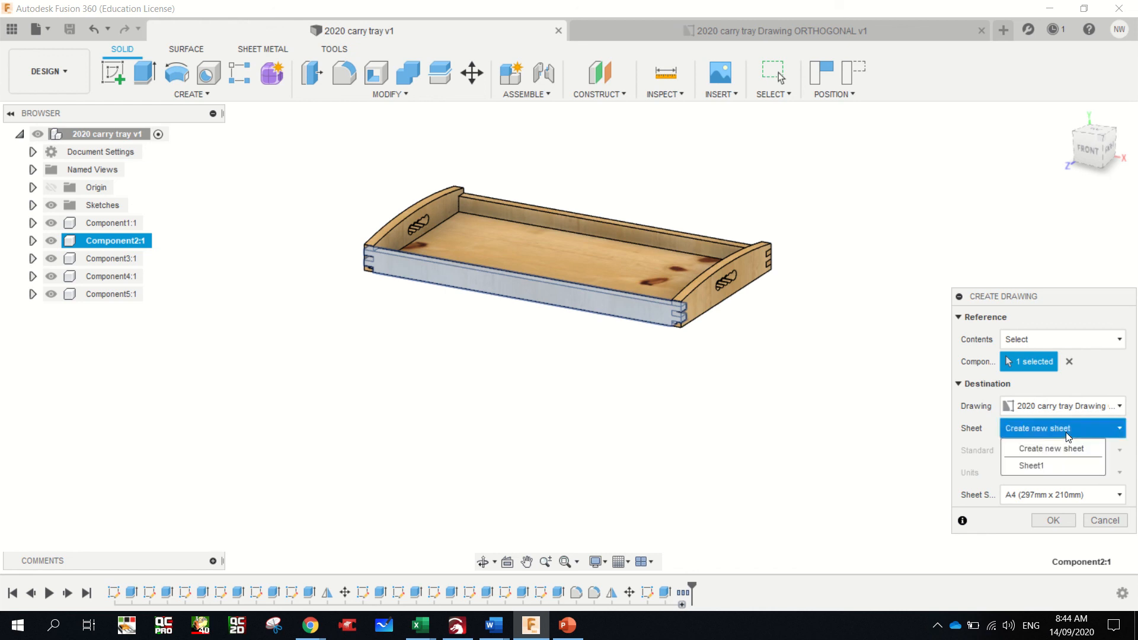
{"action": "left_click", "coordinate": [1069, 437]}
{"action": "left_click", "coordinate": [1042, 501]}
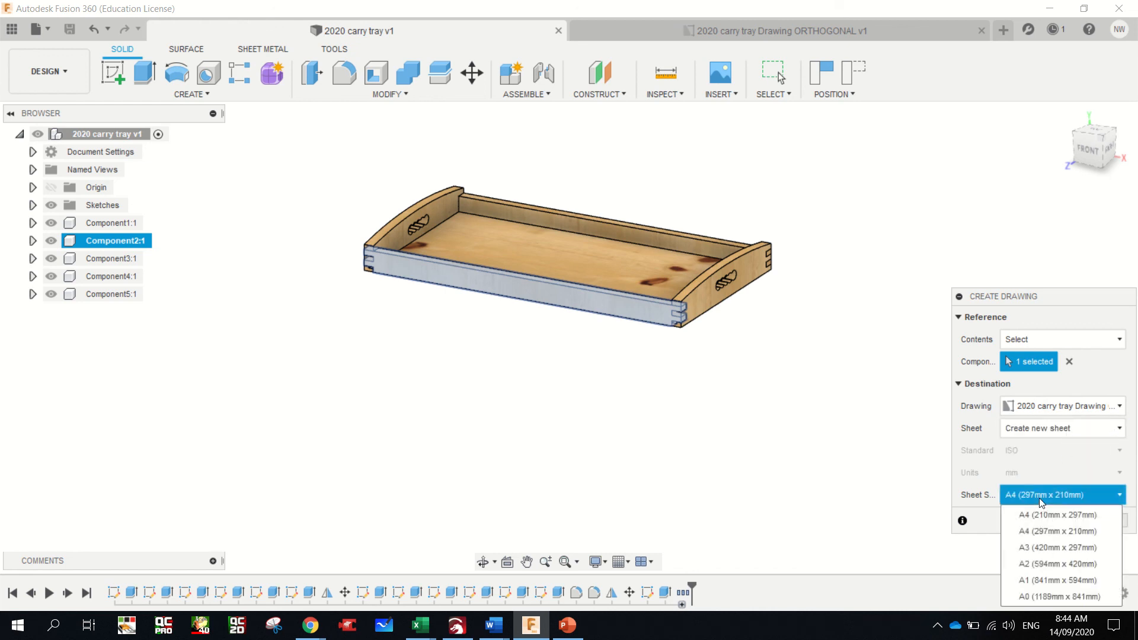
{"action": "left_click", "coordinate": [1048, 531]}
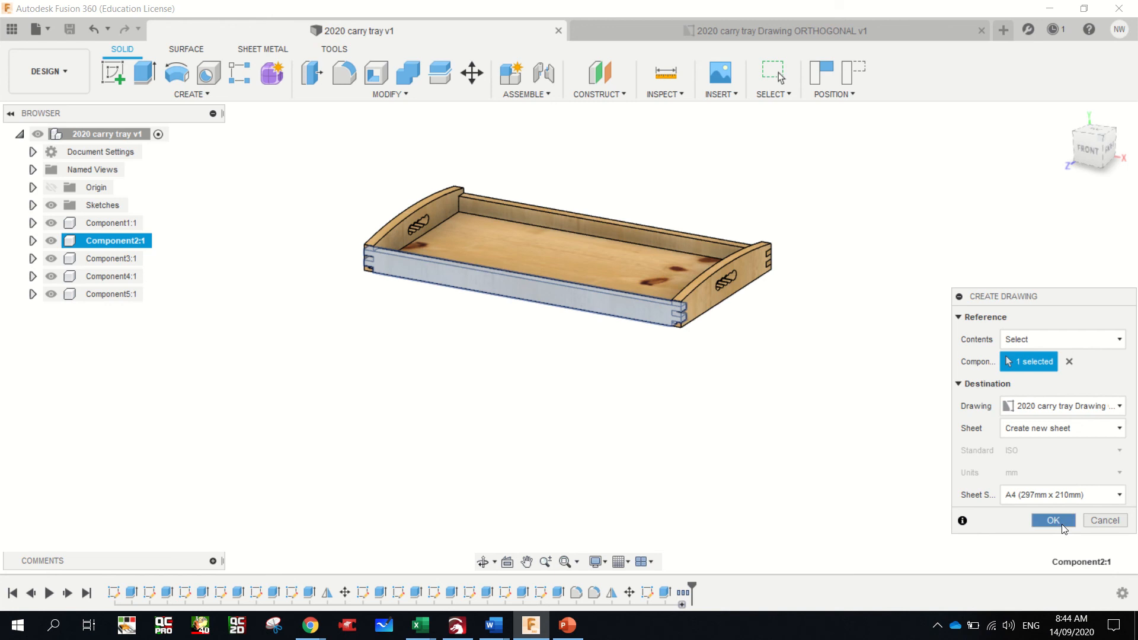
{"action": "left_click", "coordinate": [1061, 521]}
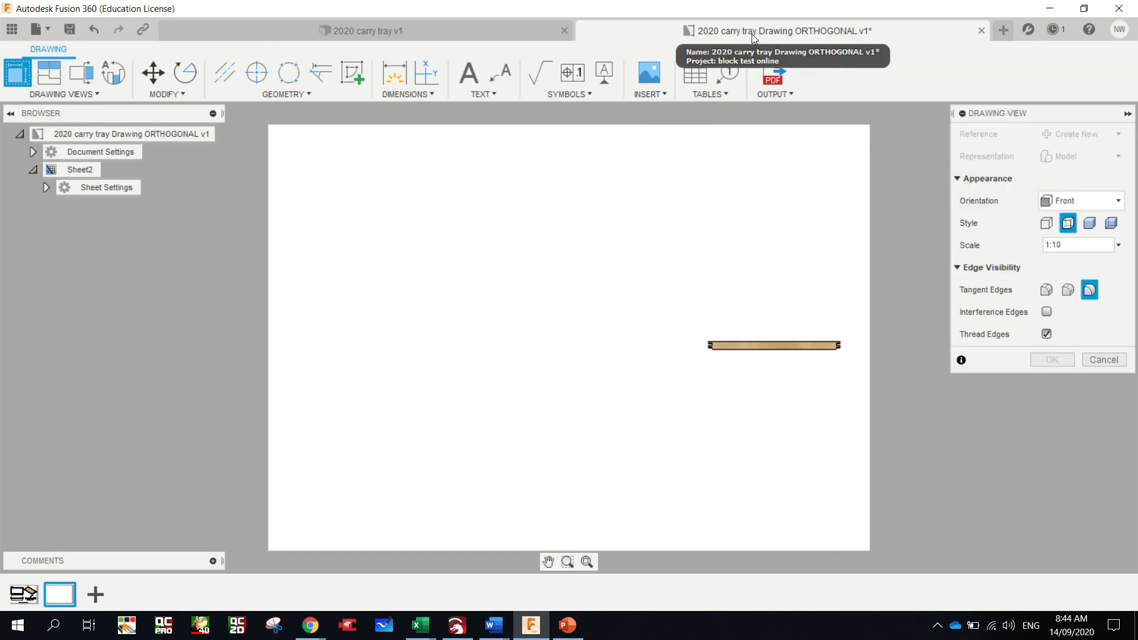
- Place a front base view of the long side on the sheet's upper left at scale 1:5 with visible and hidden edges
{"action": "mouse_move", "coordinate": [16, 600]}
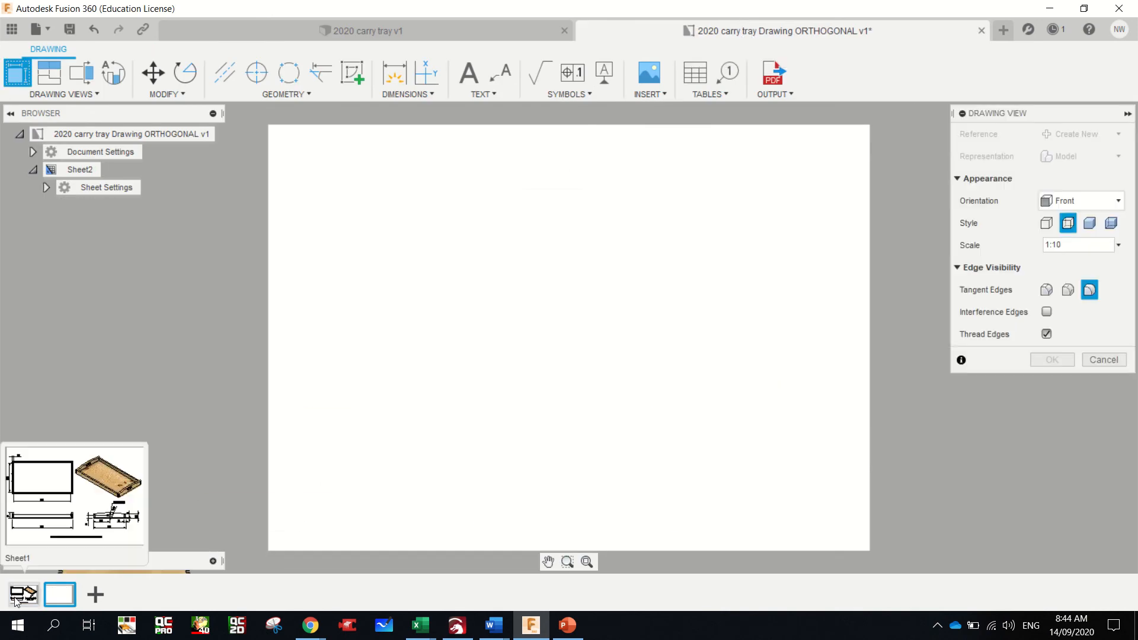
{"action": "mouse_move", "coordinate": [60, 607]}
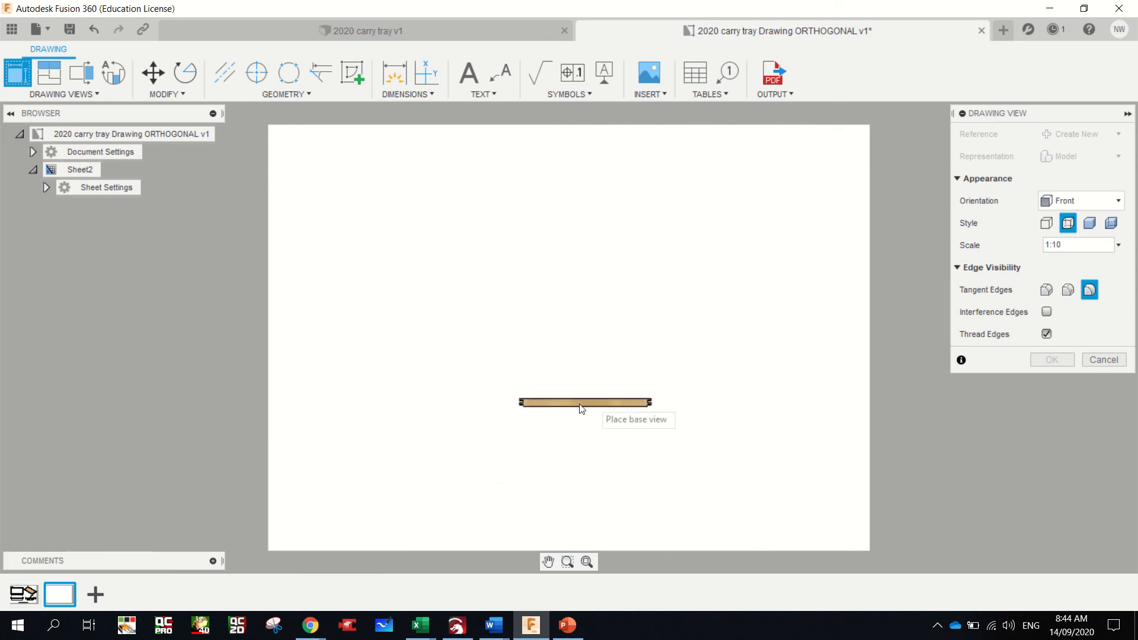
{"action": "left_click", "coordinate": [432, 240]}
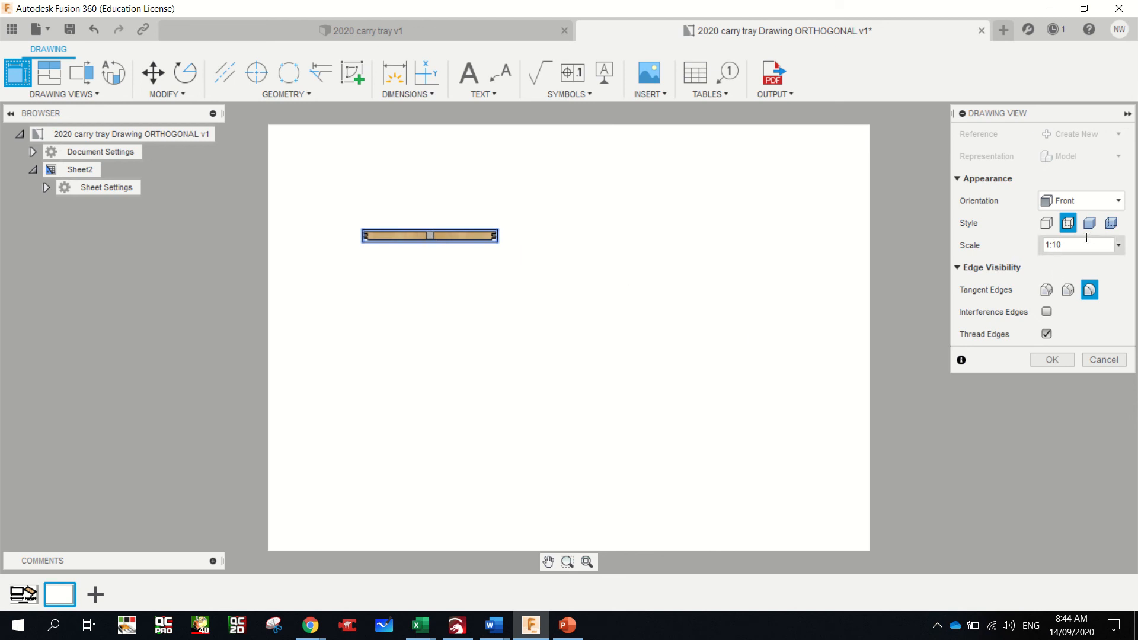
{"action": "left_click", "coordinate": [1119, 247]}
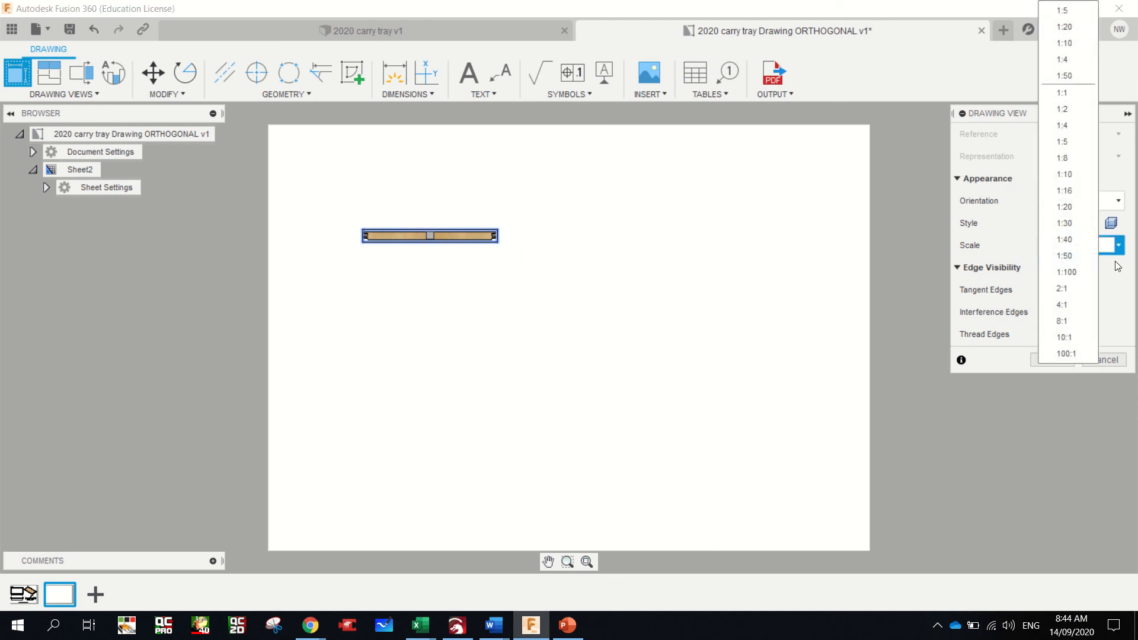
{"action": "left_click", "coordinate": [1072, 145]}
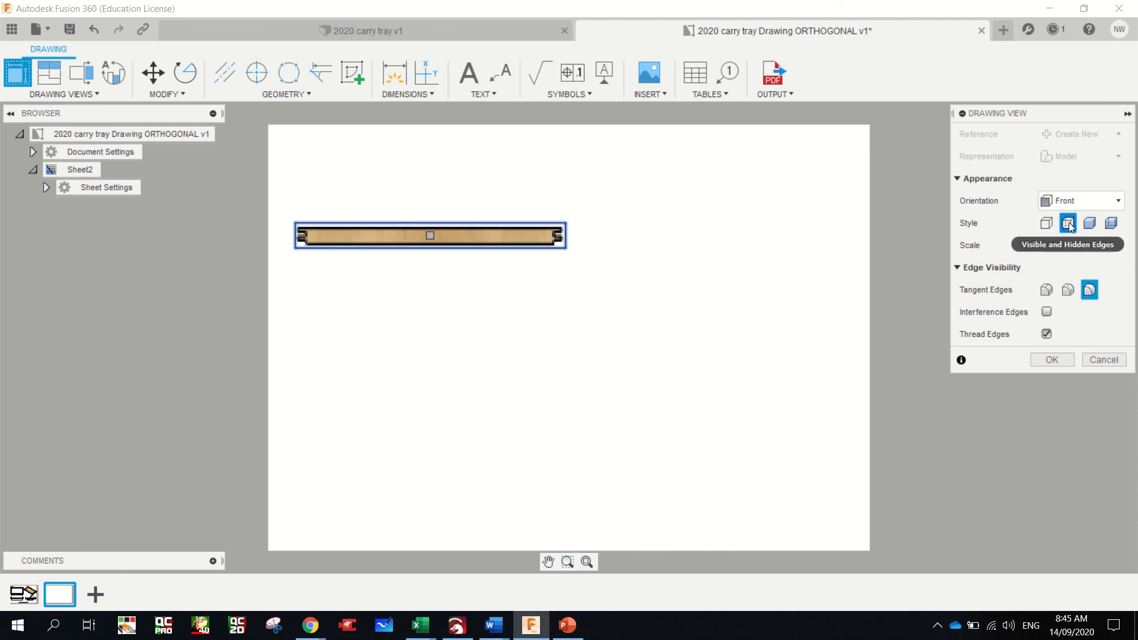
{"action": "left_click", "coordinate": [1052, 360]}
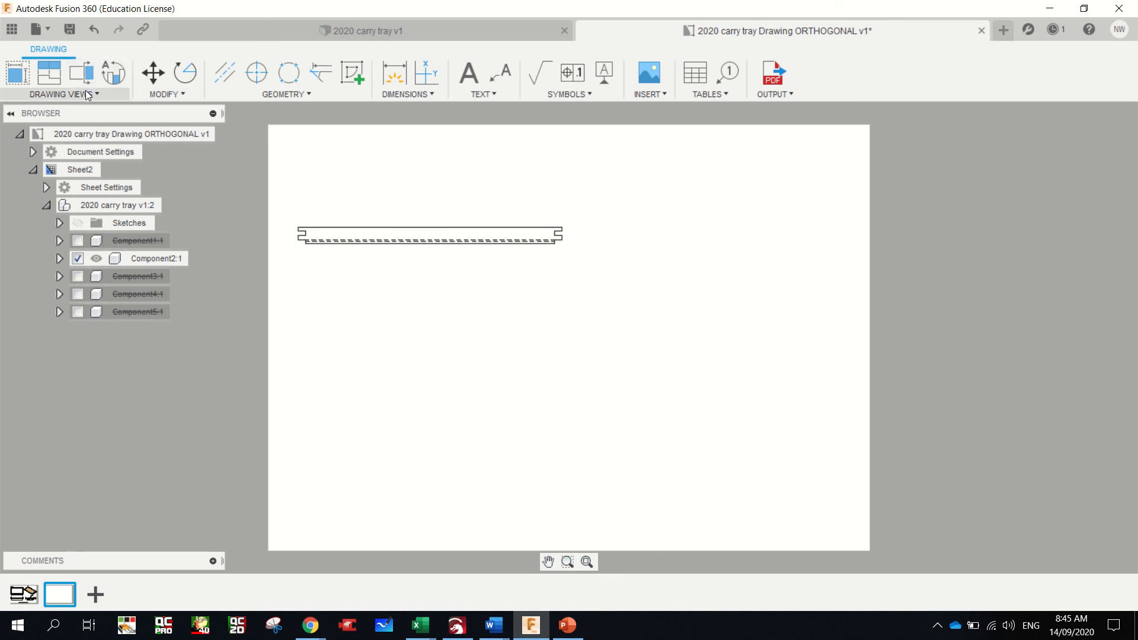
- Project a top view above the front view and a side view to its right
{"action": "left_click", "coordinate": [354, 229]}
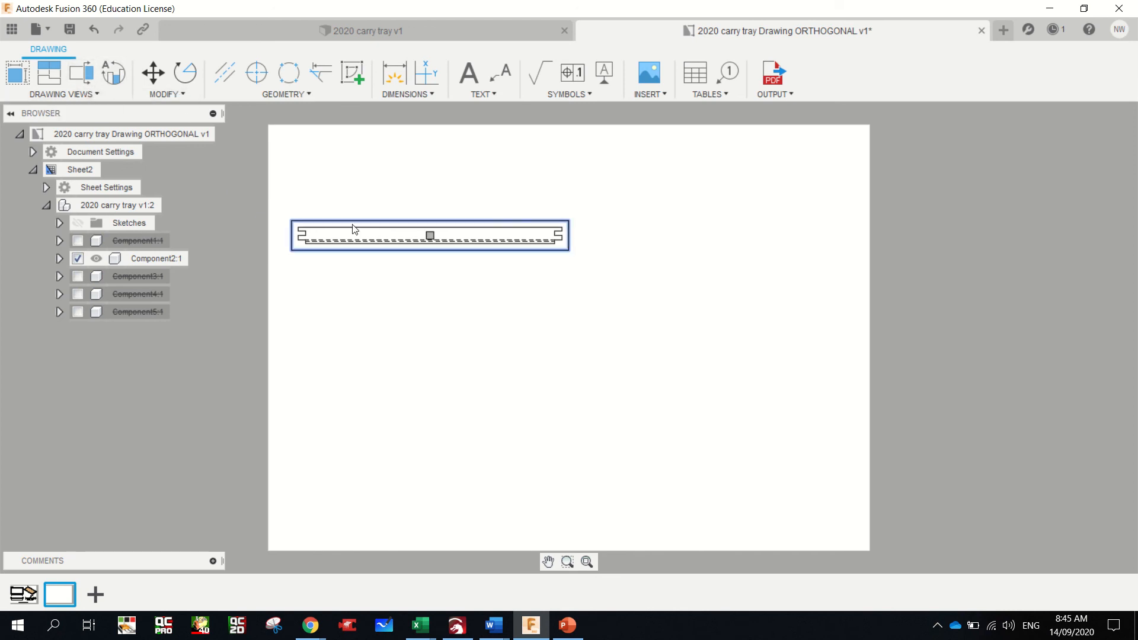
{"action": "left_click", "coordinate": [49, 74]}
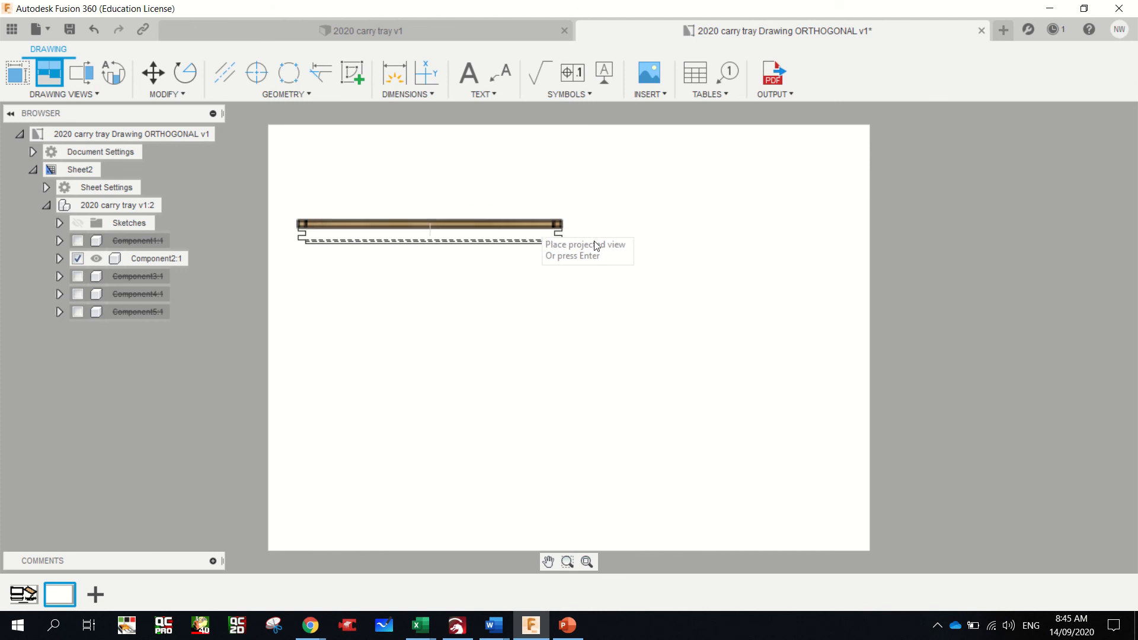
{"action": "left_click", "coordinate": [470, 215]}
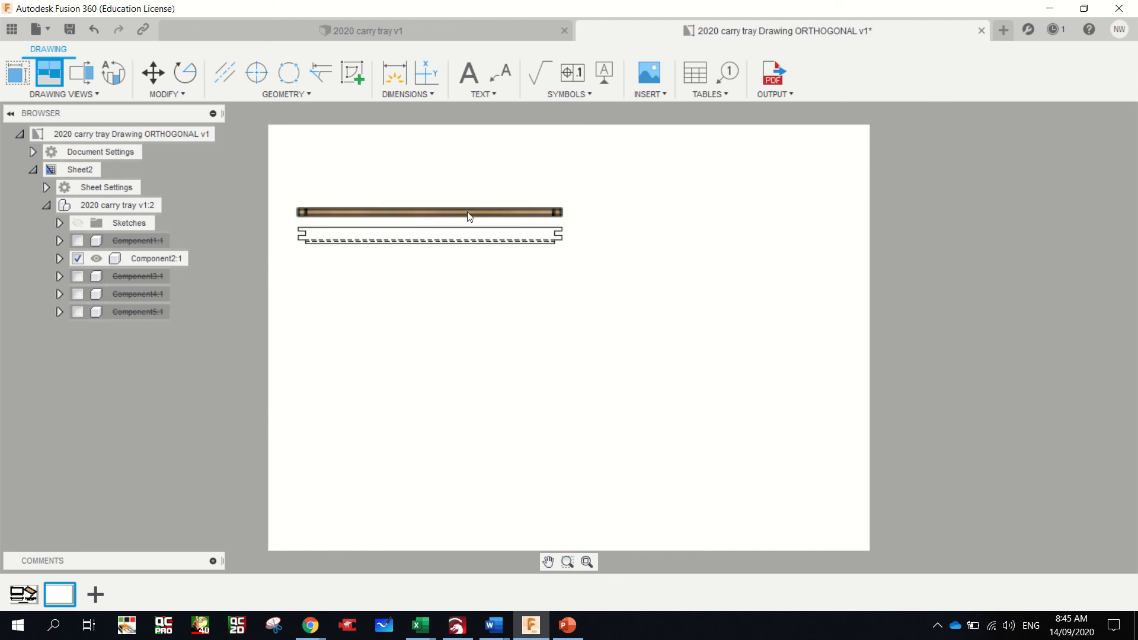
{"action": "left_click", "coordinate": [575, 243]}
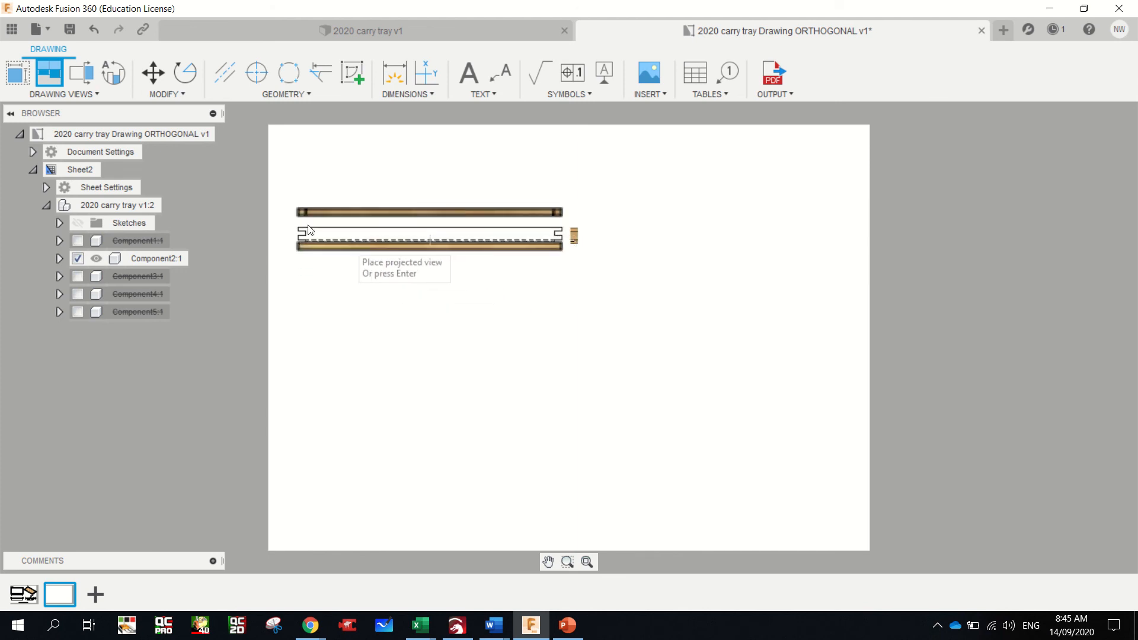
{"action": "key", "text": "Return"}
- Dimension the finger length at the left end of the front view, placing the dimension below the view
{"action": "scroll", "coordinate": [391, 274], "scroll_direction": "up", "scroll_amount": 2}
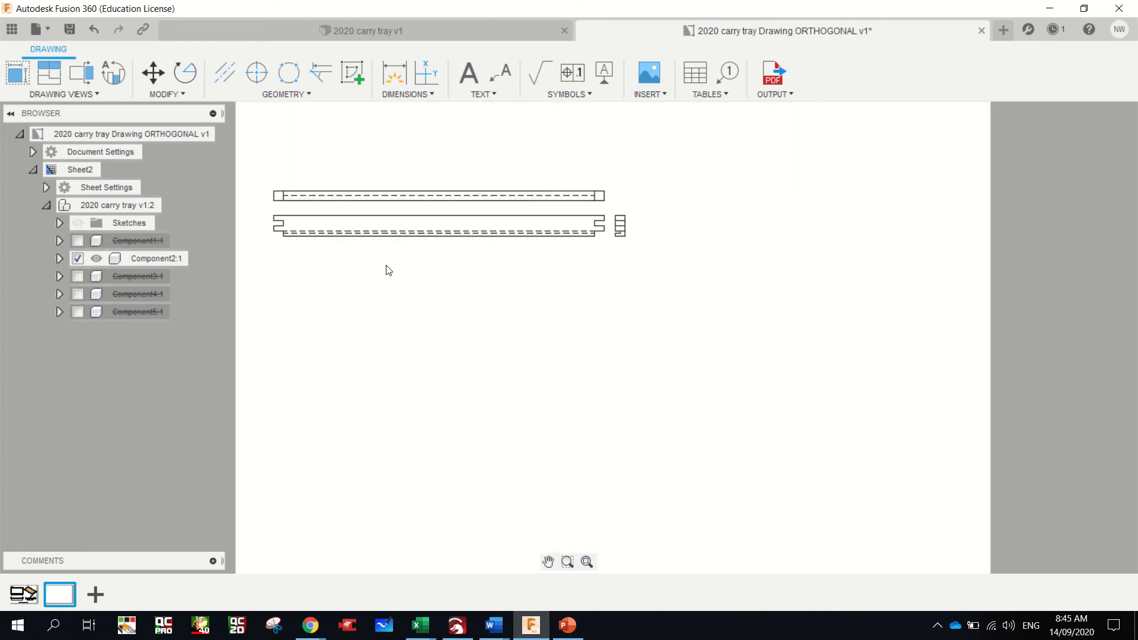
{"action": "left_click", "coordinate": [402, 81]}
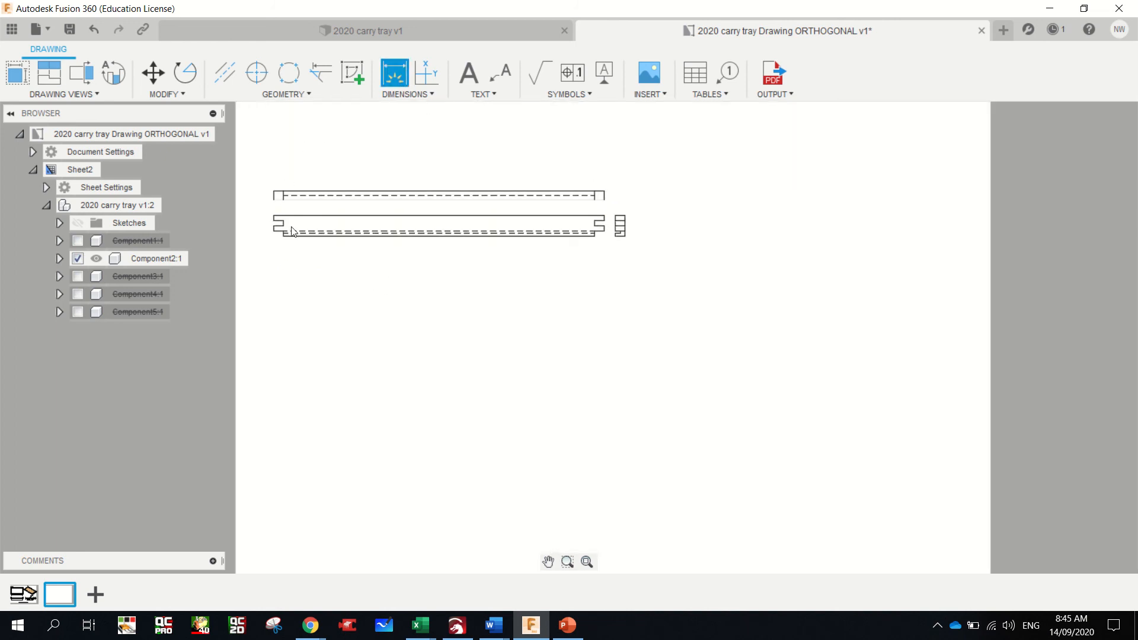
{"action": "scroll", "coordinate": [284, 248], "scroll_direction": "up", "scroll_amount": 4}
{"action": "scroll", "coordinate": [289, 250], "scroll_direction": "up", "scroll_amount": 2}
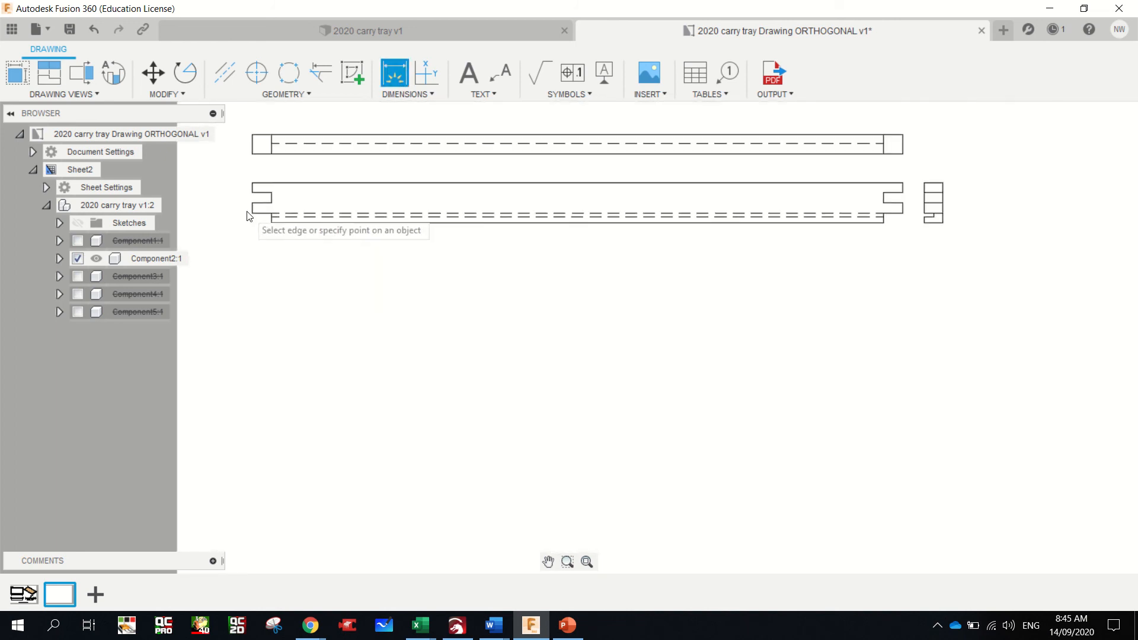
{"action": "left_click", "coordinate": [271, 212]}
{"action": "left_click", "coordinate": [252, 213]}
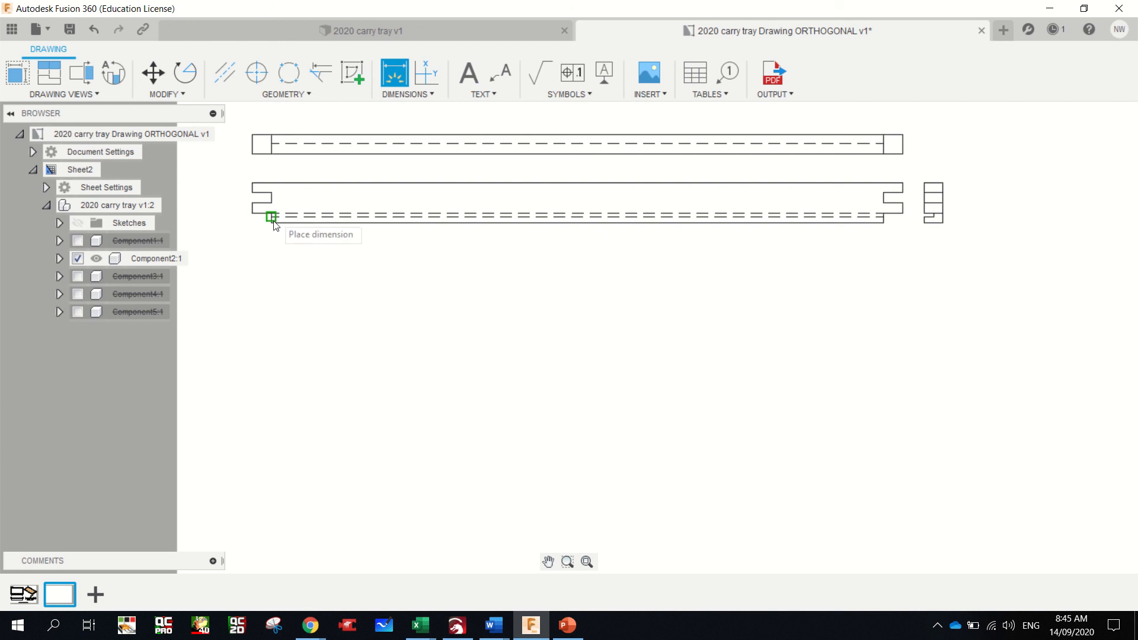
{"action": "left_click", "coordinate": [271, 261]}
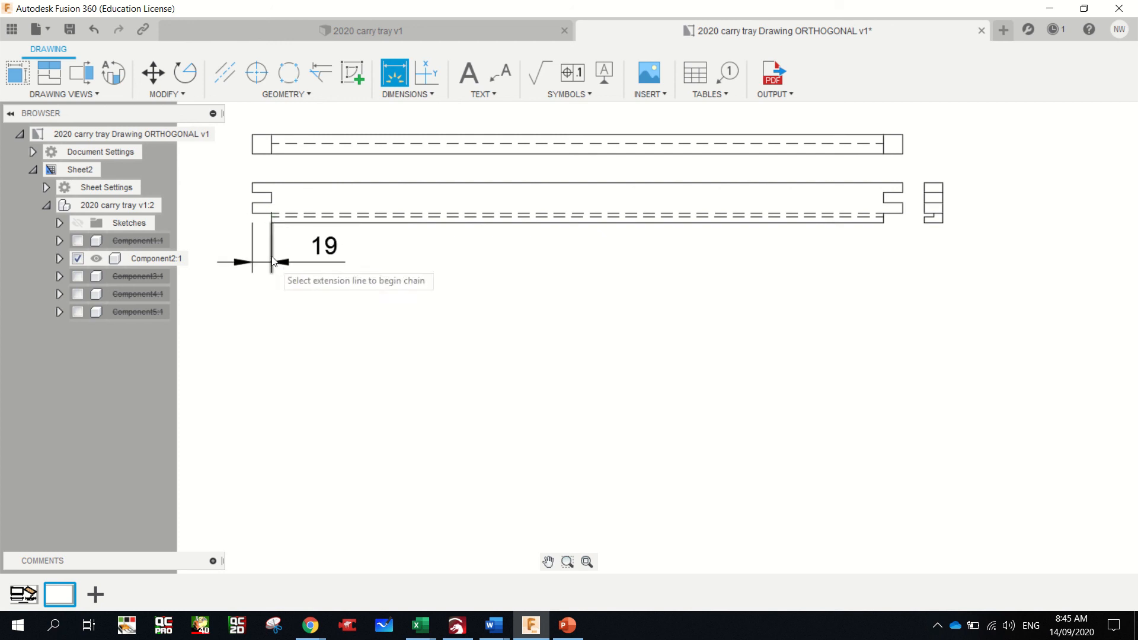
{"action": "left_click", "coordinate": [271, 222]}
{"action": "left_click", "coordinate": [271, 217]}
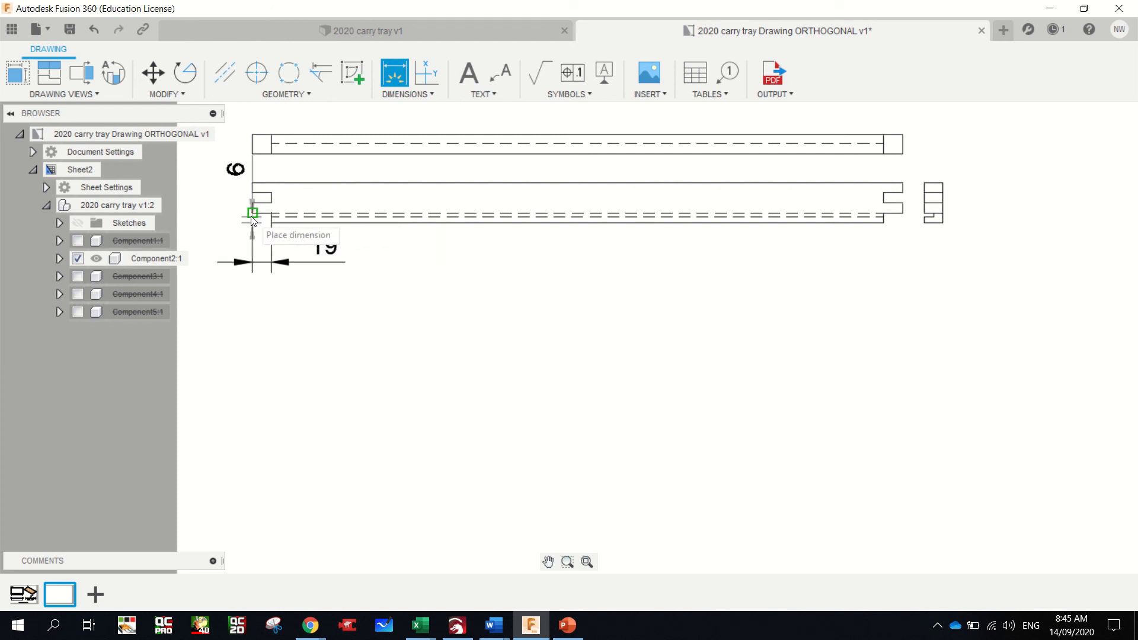
{"action": "key", "text": "Escape"}
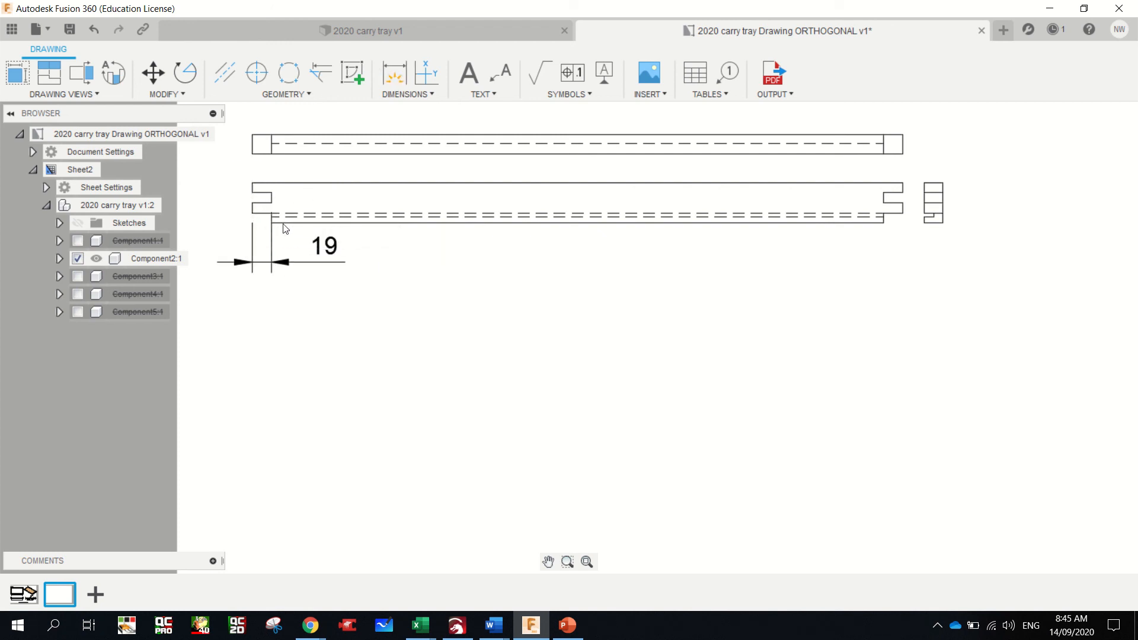
- Dimension the height of the bottom notch at the left end of the front view, placing it left of the view
{"action": "left_click", "coordinate": [394, 73]}
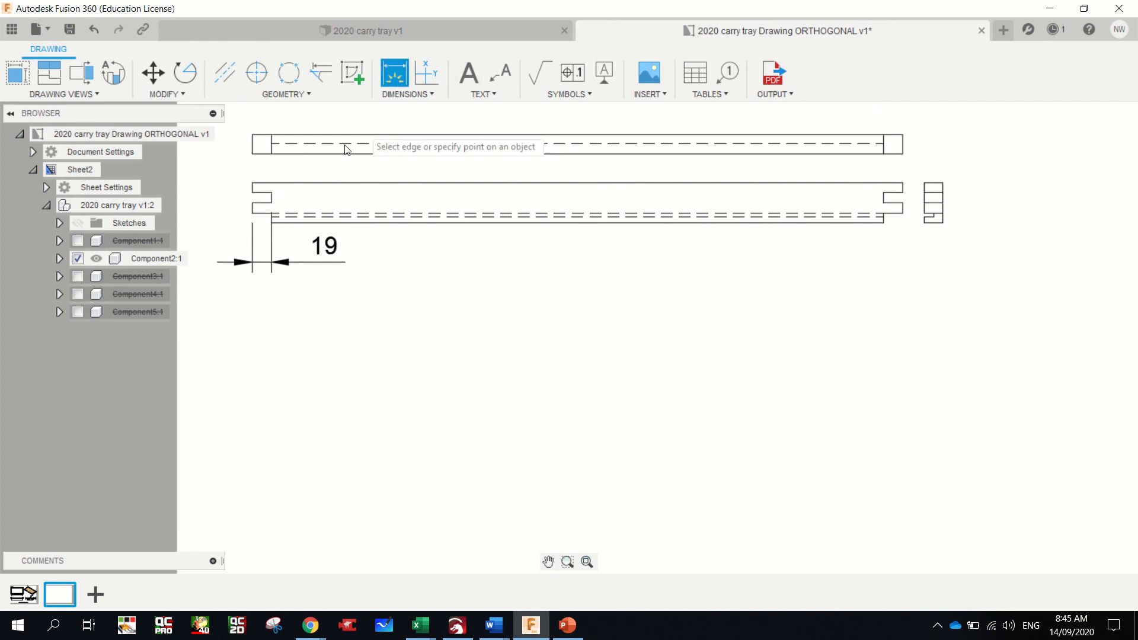
{"action": "left_click", "coordinate": [271, 212]}
{"action": "left_click", "coordinate": [222, 211]}
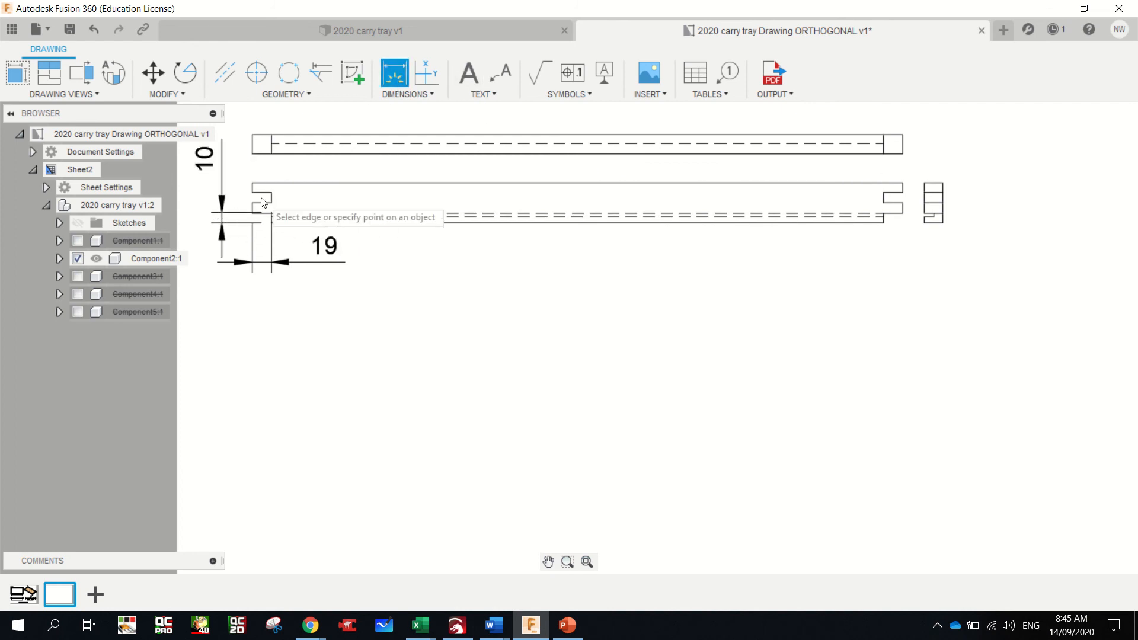
- Dimension the overall height of the long side in the side view, placing it well to the right of the view
{"action": "left_click", "coordinate": [943, 221]}
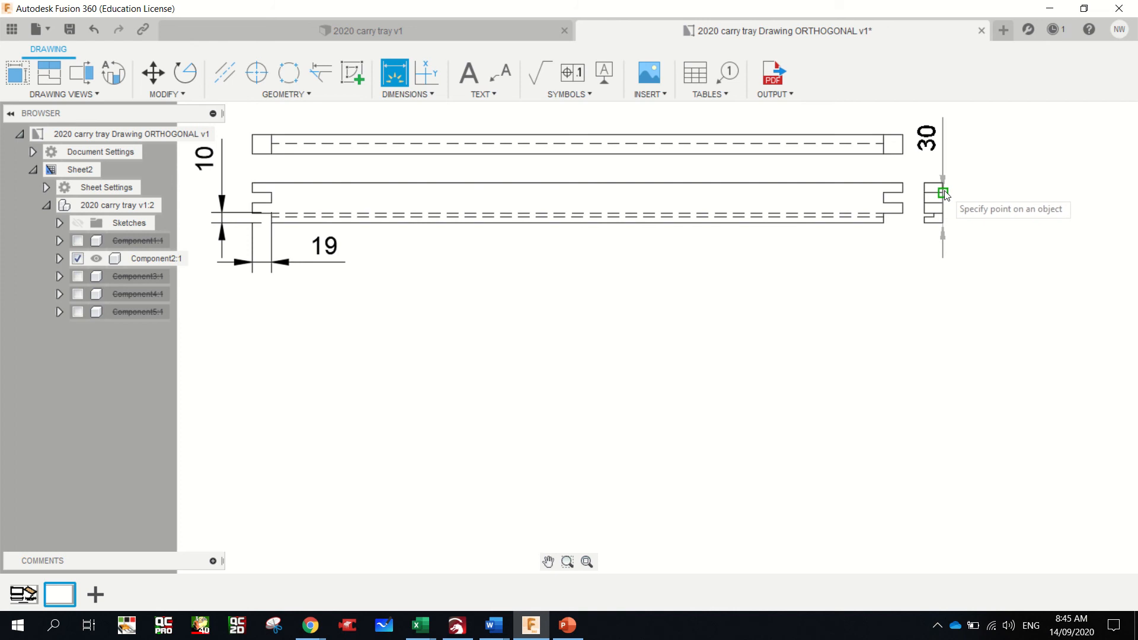
{"action": "left_click", "coordinate": [942, 183]}
{"action": "left_click", "coordinate": [1094, 192]}
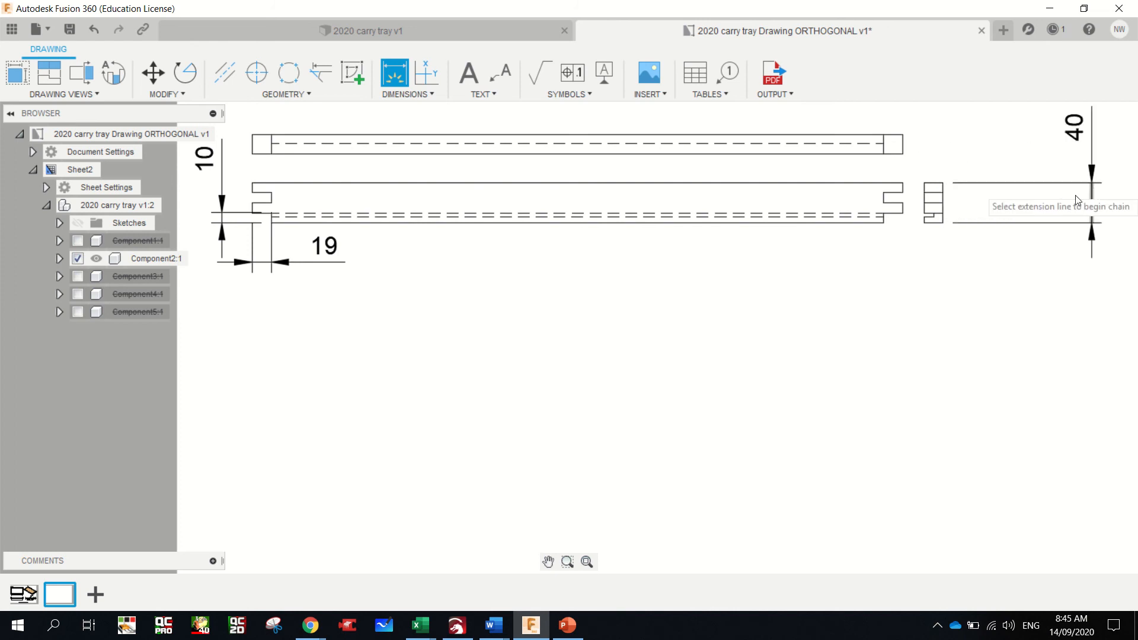
- Dimension the height of the bottom step in the side view, placing the dimension between the view and the overall height dimension
{"action": "left_click", "coordinate": [942, 212]}
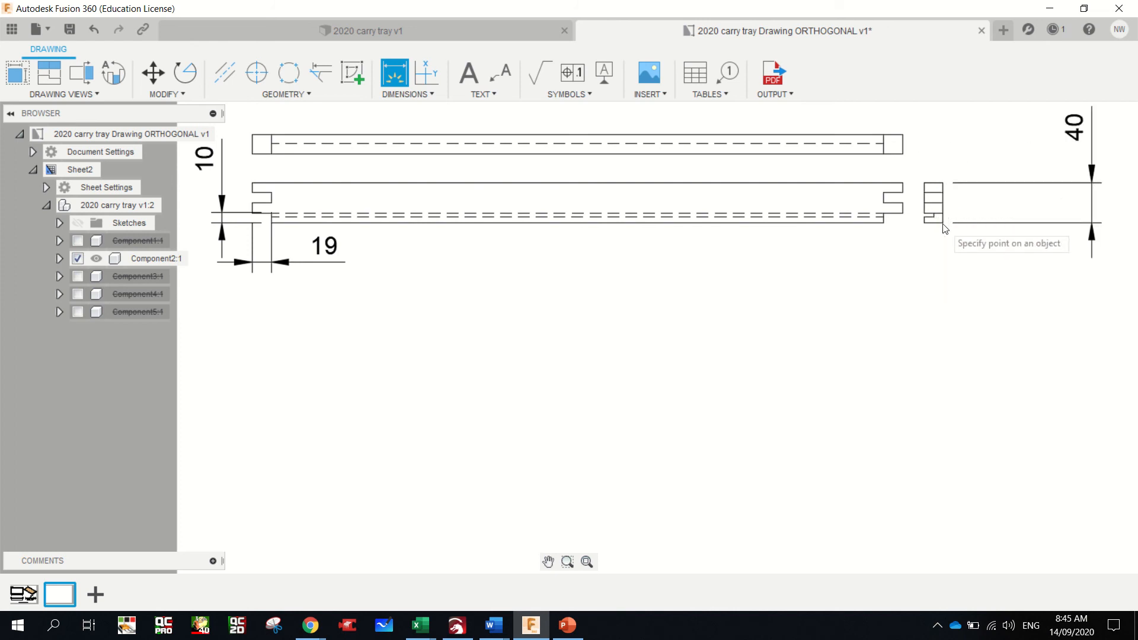
{"action": "left_click", "coordinate": [943, 223]}
{"action": "left_click", "coordinate": [1055, 230]}
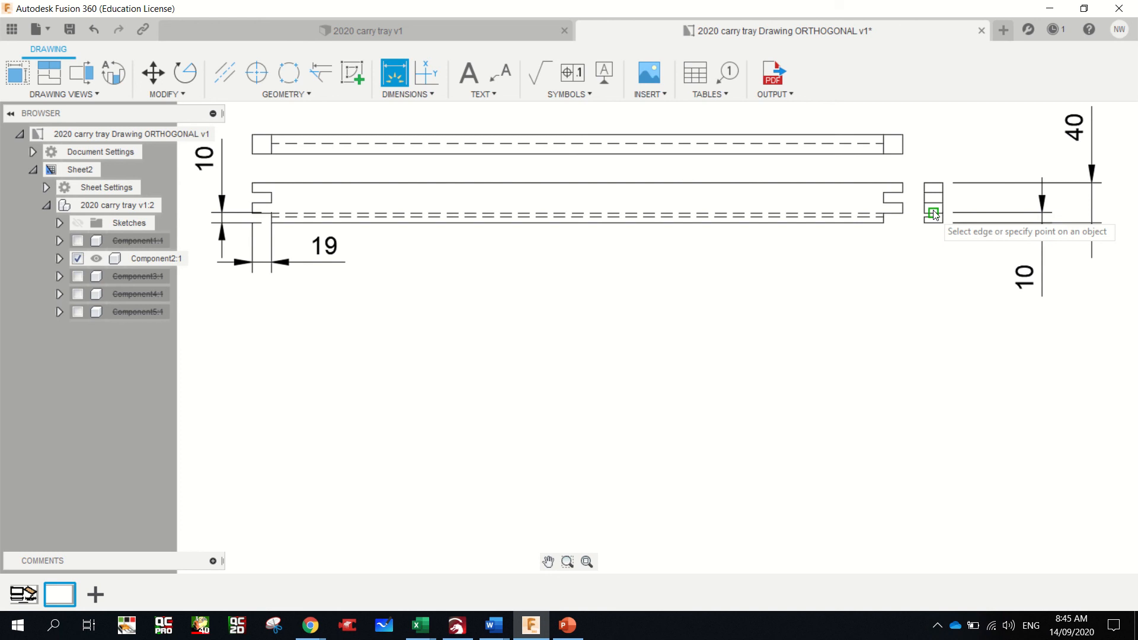
- Dimension the next two joint heights up the side view, staggering both dimensions progressively closer to the view
{"action": "left_click", "coordinate": [942, 203]}
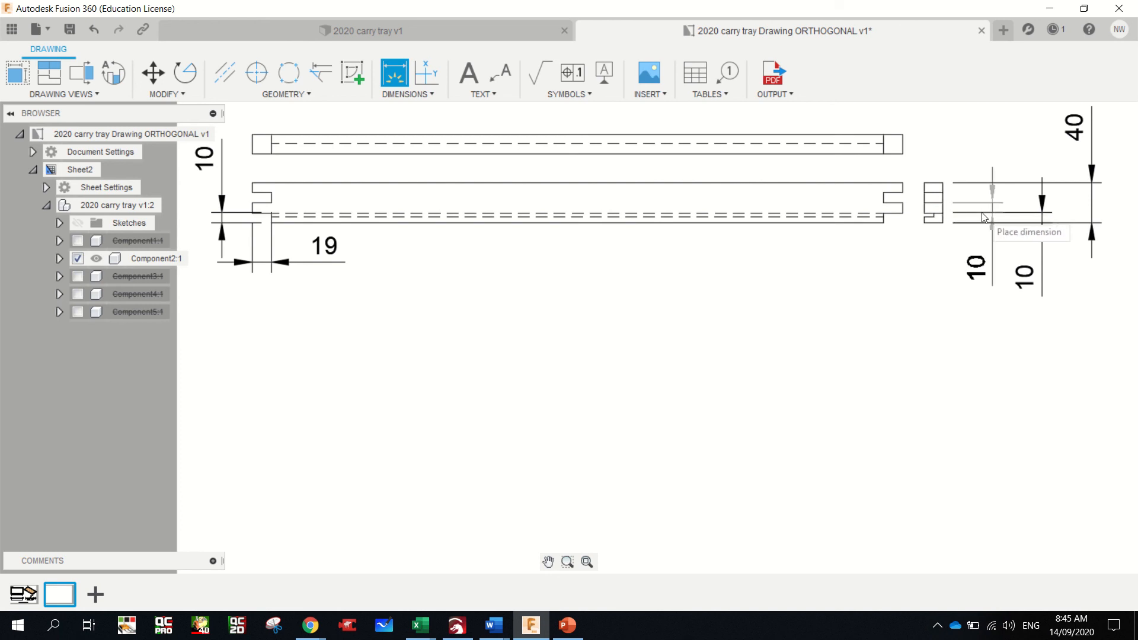
{"action": "left_click", "coordinate": [993, 217]}
{"action": "left_click", "coordinate": [943, 204]}
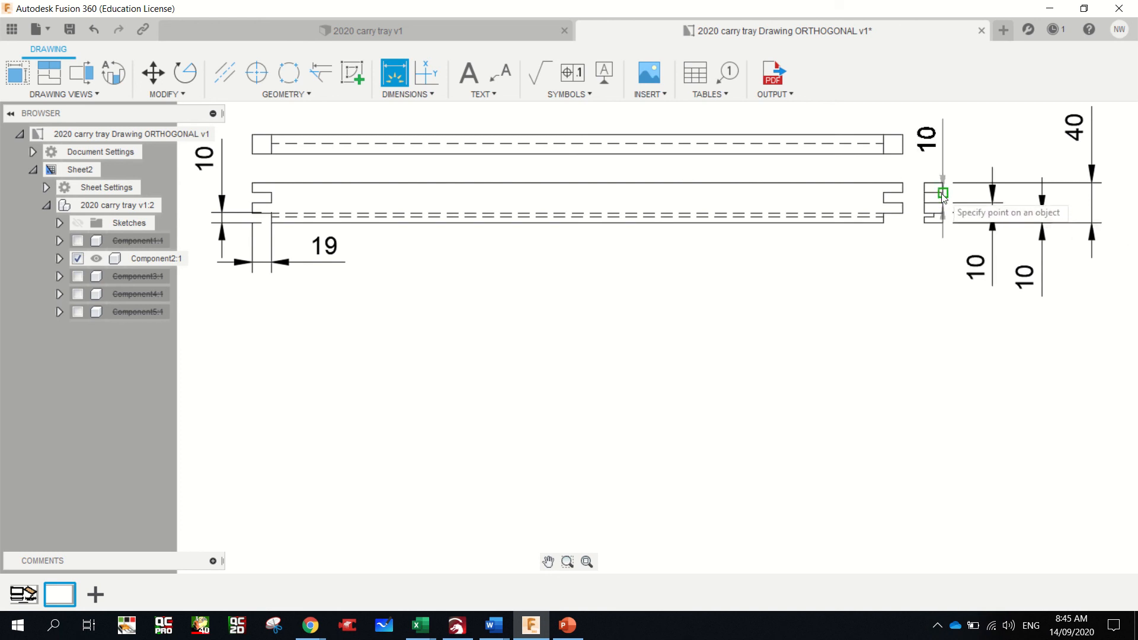
{"action": "left_click", "coordinate": [972, 195]}
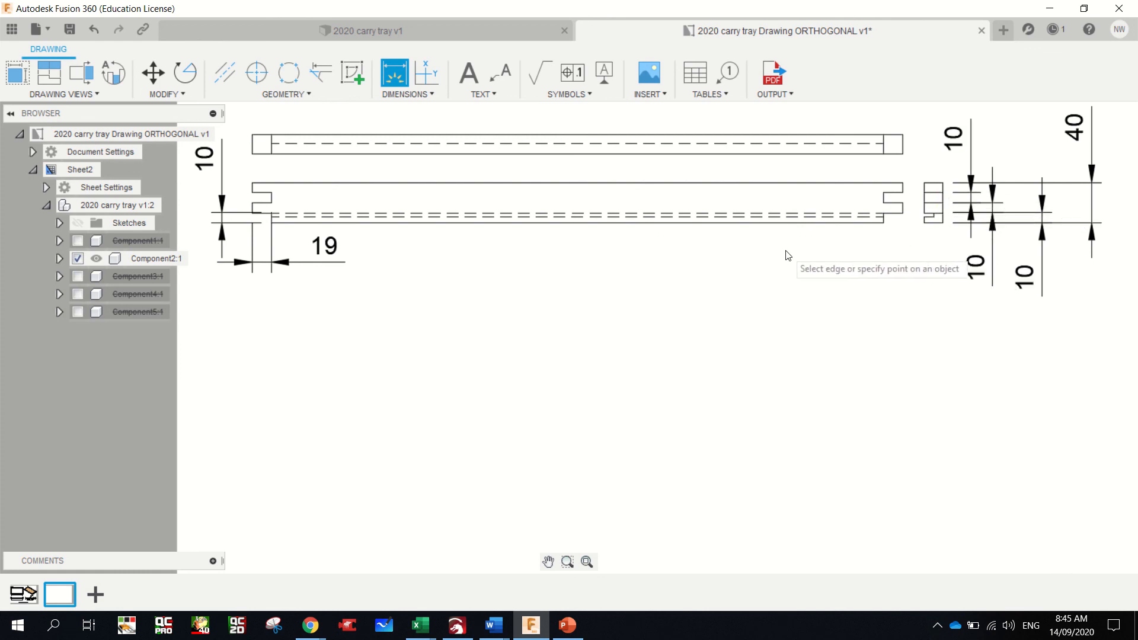
- Dimension the long side's overall length below the front view and its thickness at the left end of the top view
{"action": "scroll", "coordinate": [783, 259], "scroll_direction": "down", "scroll_amount": 3}
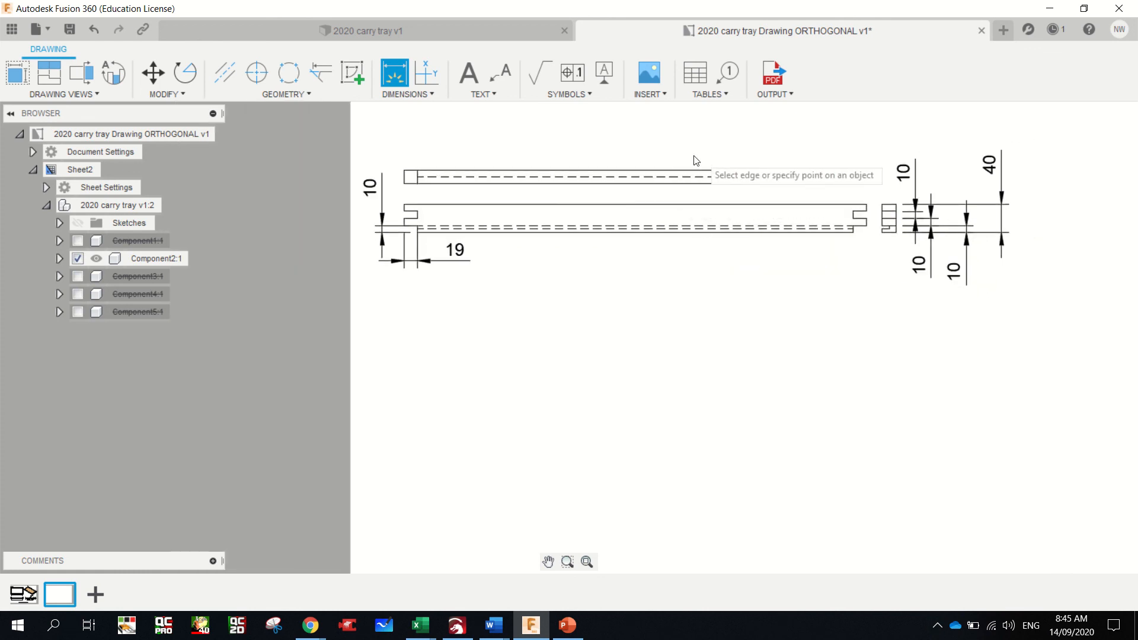
{"action": "left_click", "coordinate": [405, 227]}
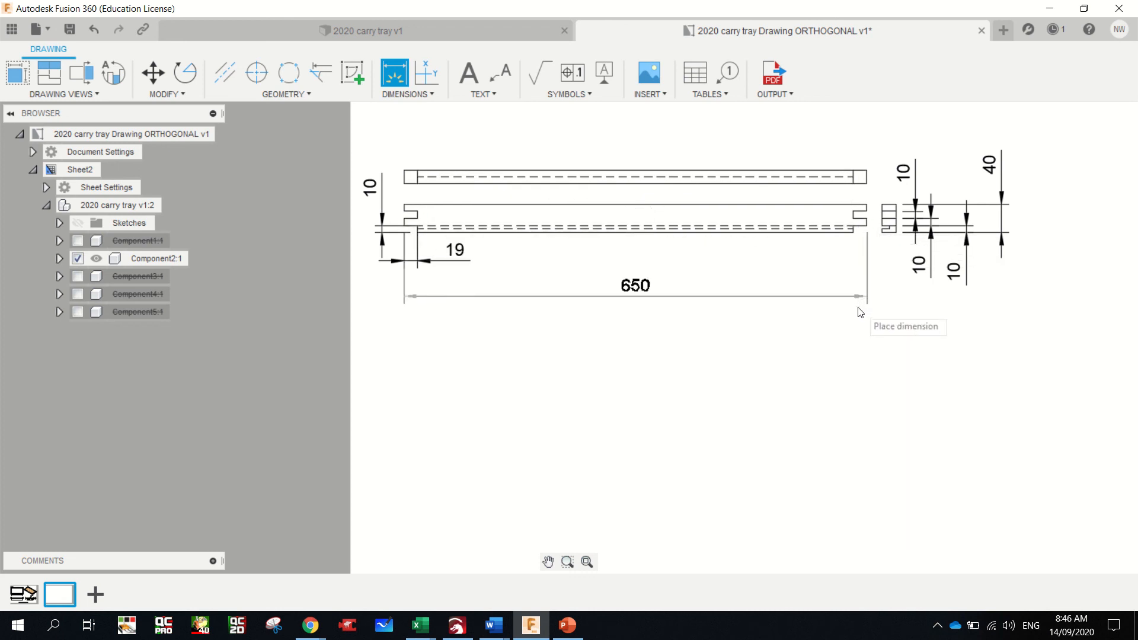
{"action": "left_click", "coordinate": [860, 312]}
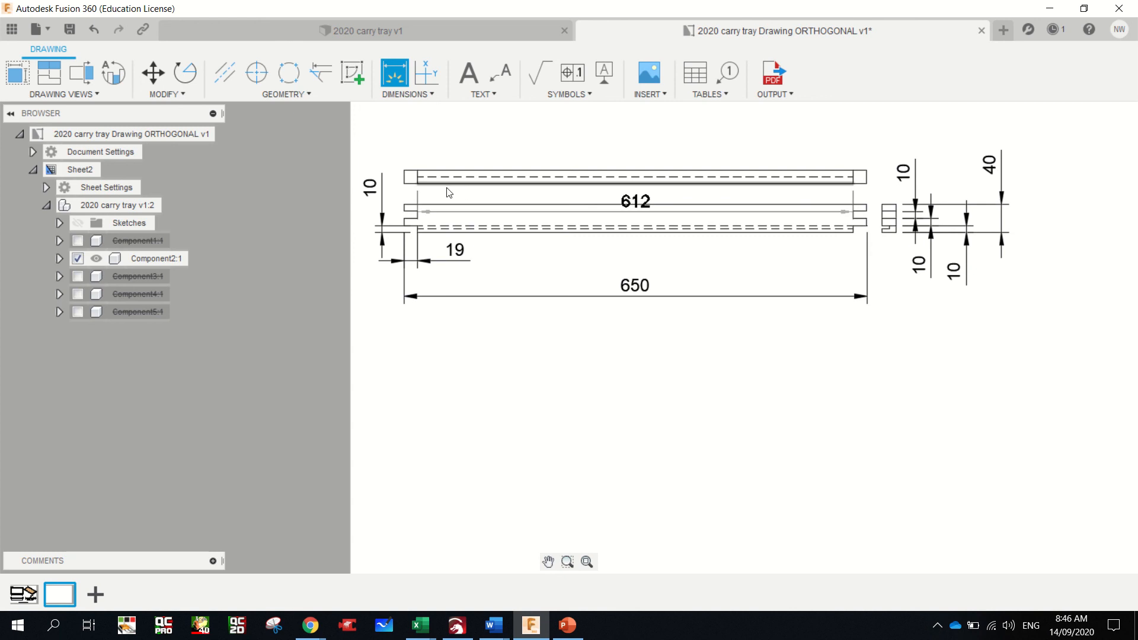
{"action": "left_click", "coordinate": [403, 184]}
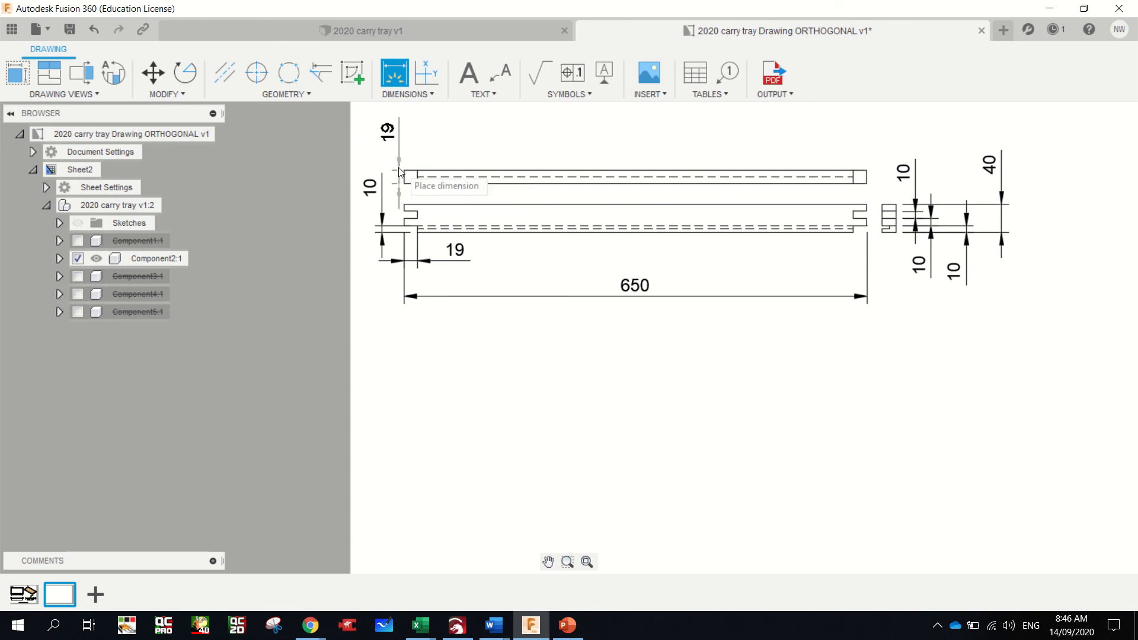
{"action": "left_click", "coordinate": [398, 172]}
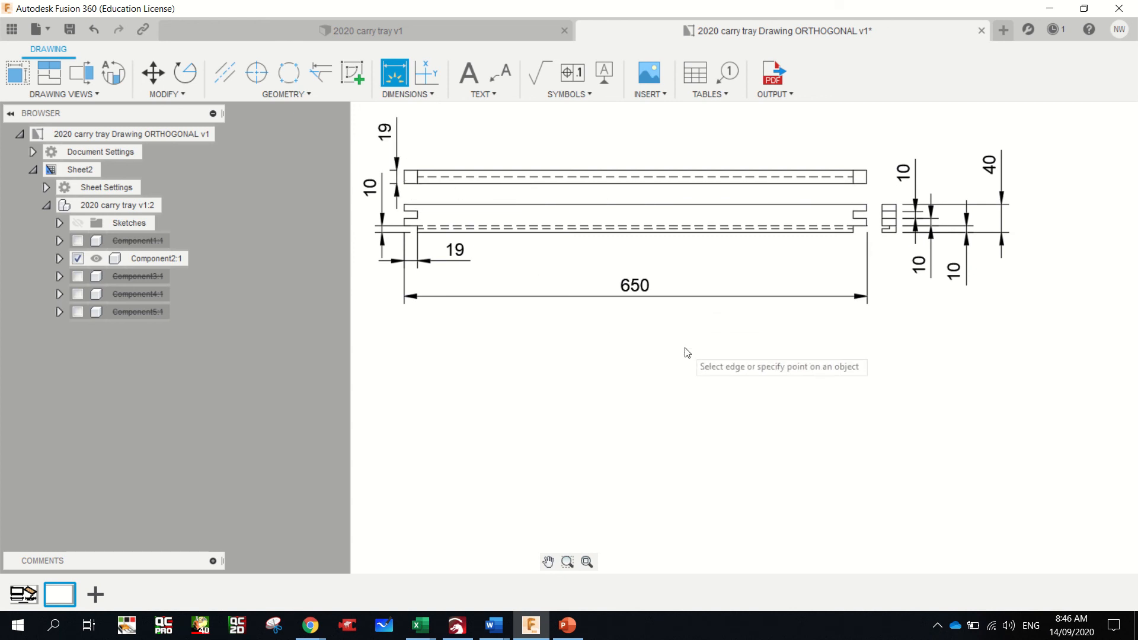
- Add the text label "1. LONG SIDE" below the overall length dimension
{"action": "left_click", "coordinate": [468, 72]}
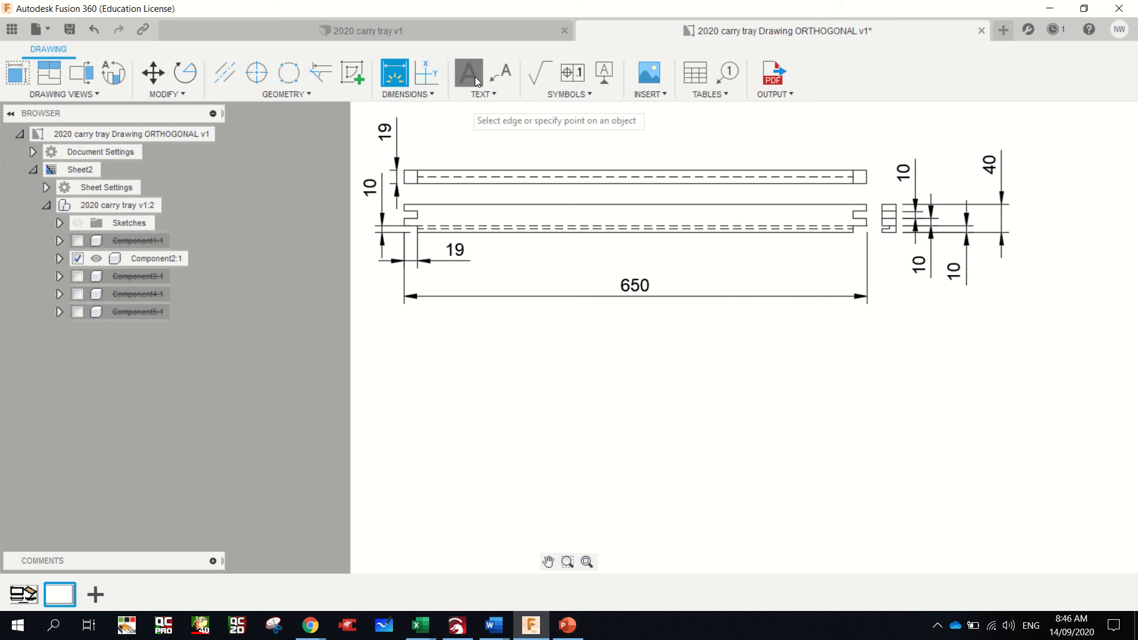
{"action": "left_click", "coordinate": [537, 317]}
{"action": "left_click", "coordinate": [761, 340]}
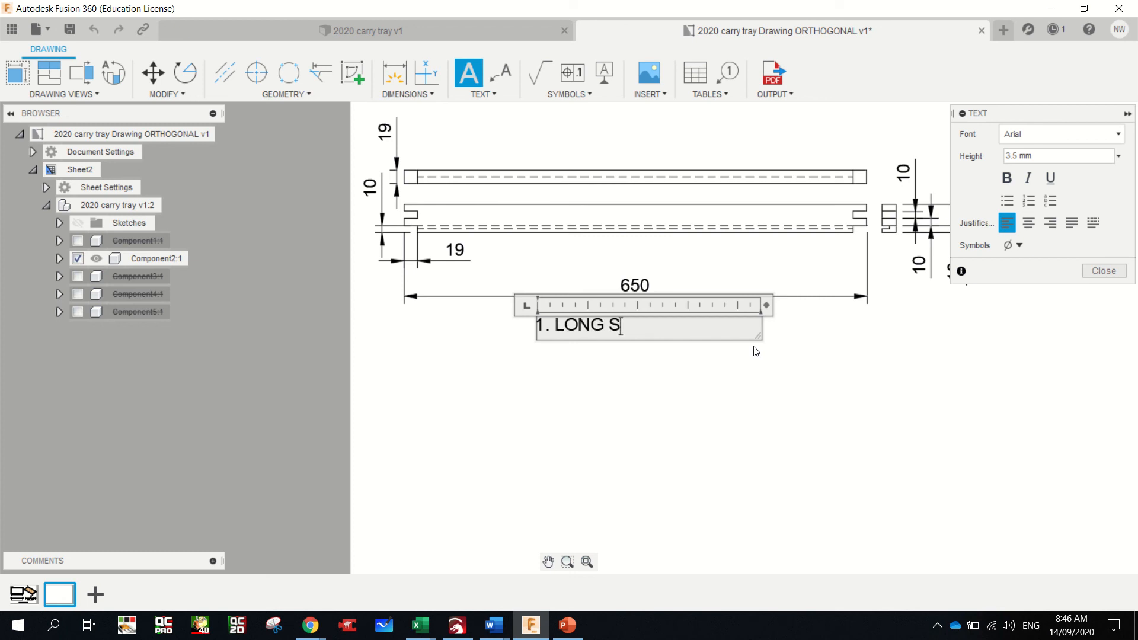
{"action": "left_click", "coordinate": [748, 365]}
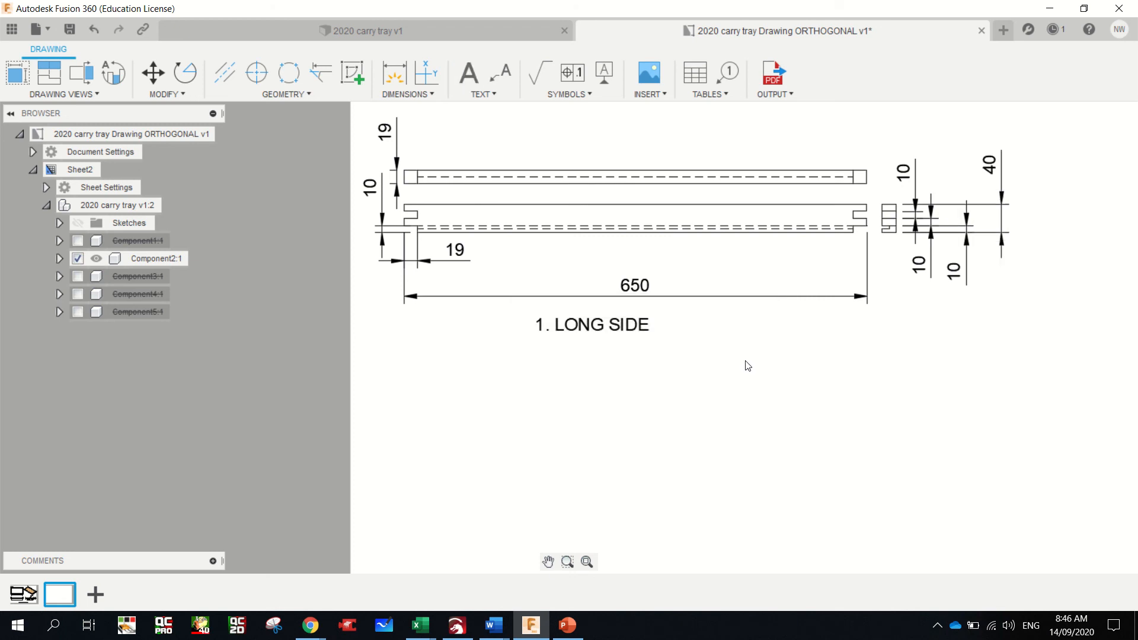
- Move the "1. LONG SIDE" label to the right so it sits centred beneath the front view
{"action": "left_click", "coordinate": [624, 331]}
{"action": "left_click_drag", "start_coordinate": [538, 320], "coordinate": [566, 323]}
{"action": "left_click", "coordinate": [569, 318]}
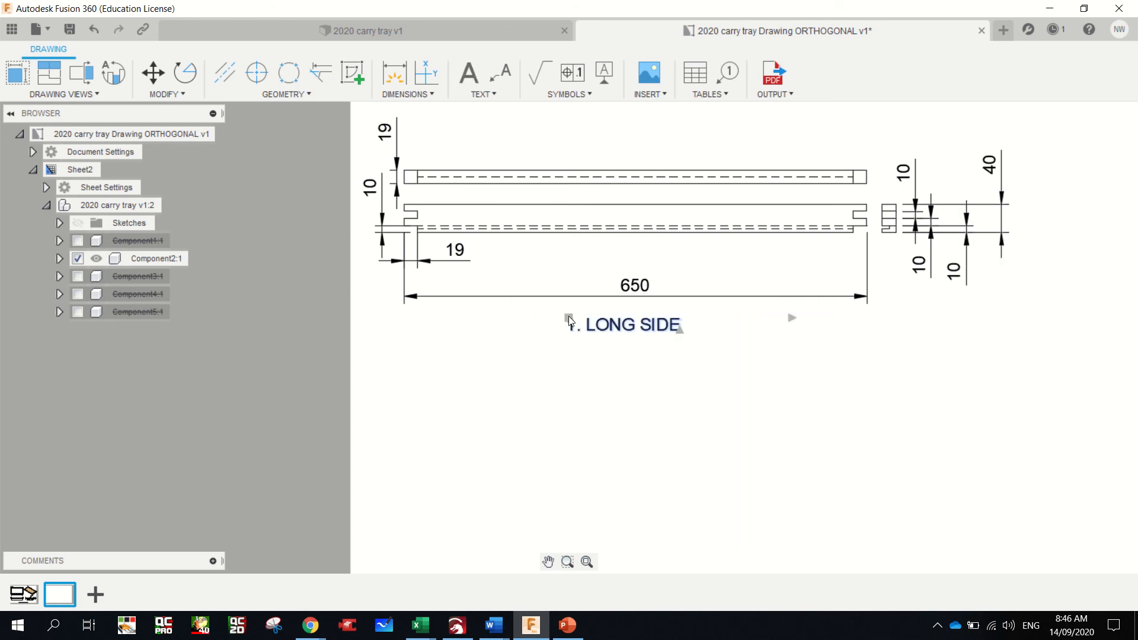
{"action": "left_click", "coordinate": [569, 318]}
{"action": "left_click", "coordinate": [579, 318]}
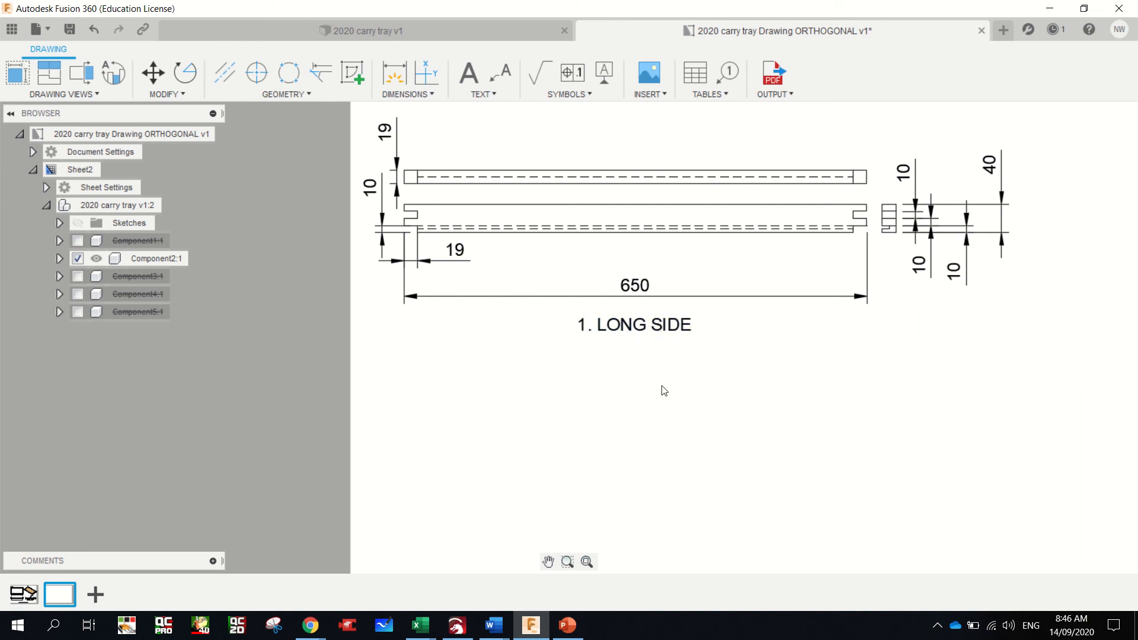
- Save the drawing as a new version with the description "User Saved"
{"action": "scroll", "coordinate": [664, 390], "scroll_direction": "down", "scroll_amount": 3}
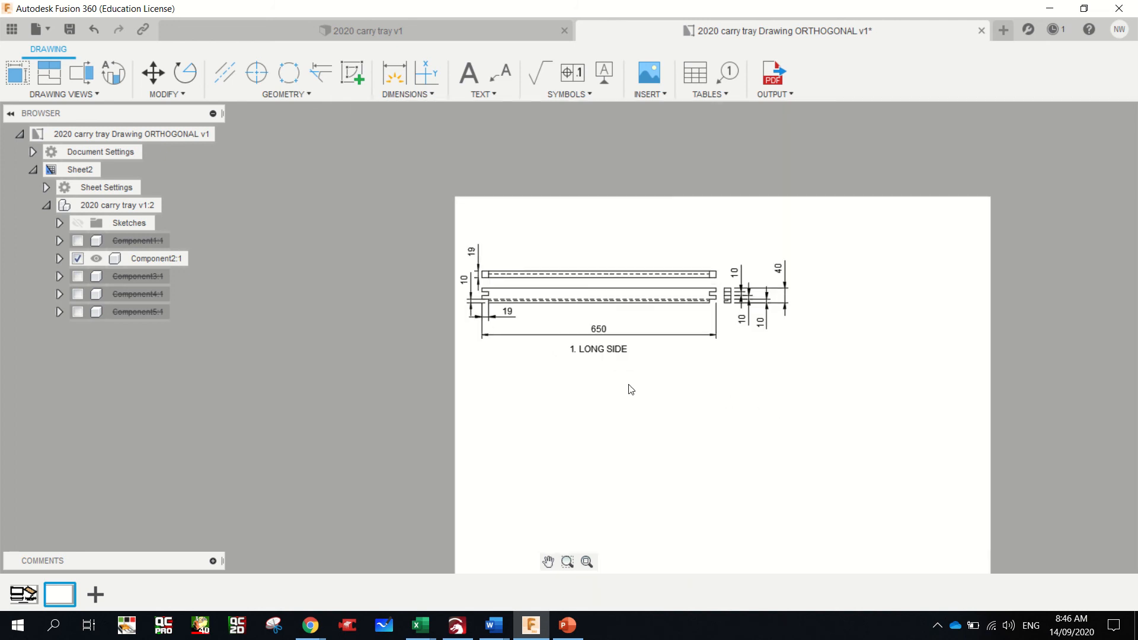
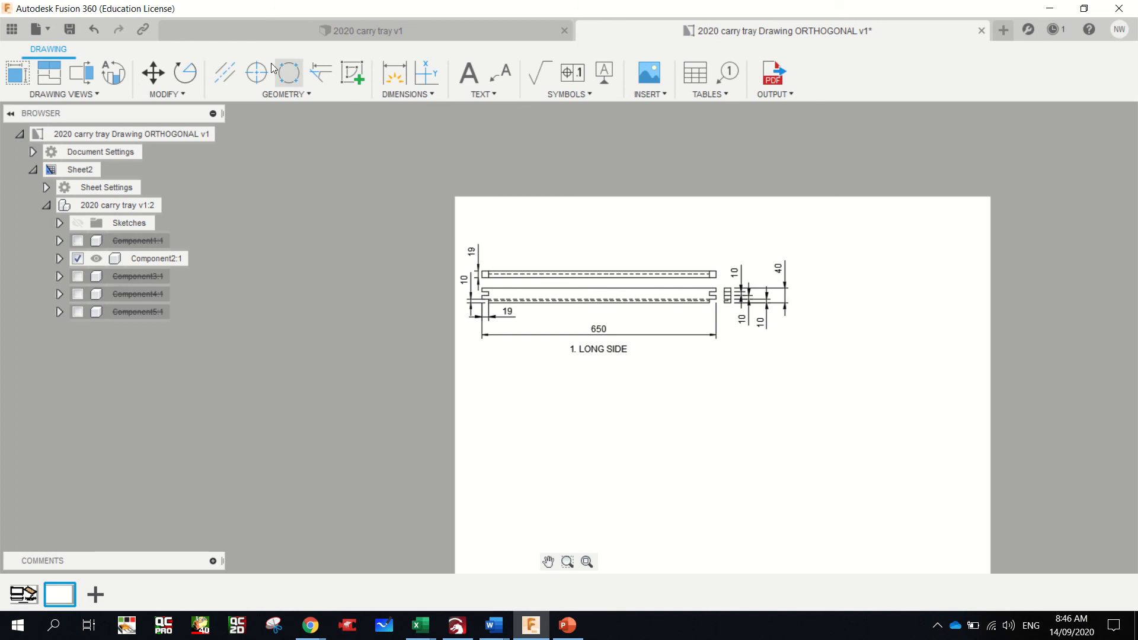
{"action": "left_click", "coordinate": [62, 30]}
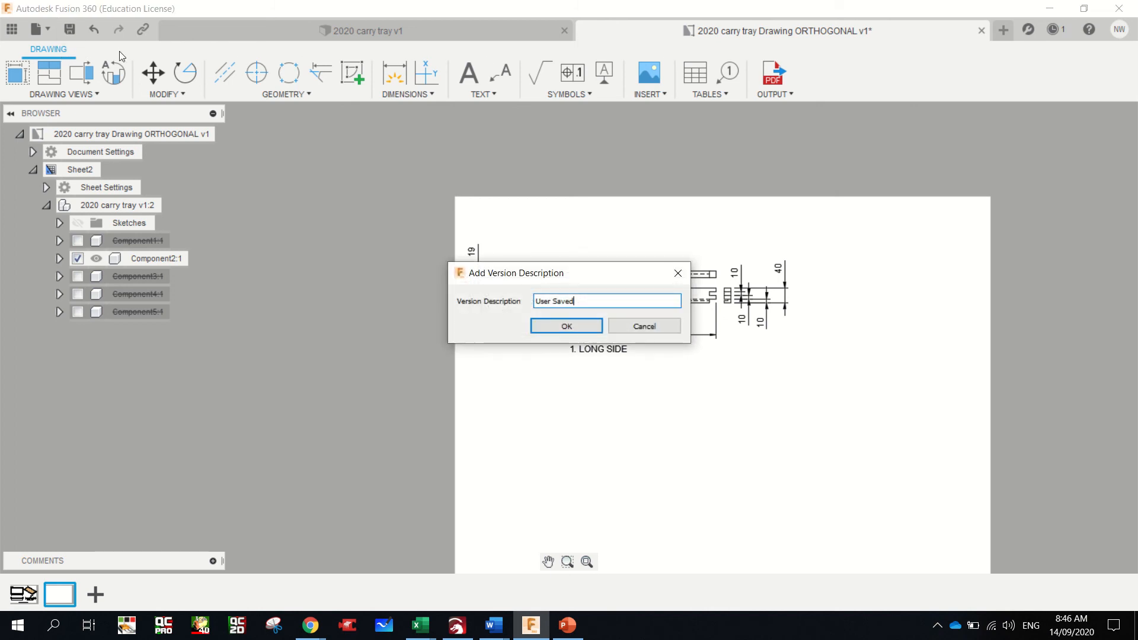
{"action": "key", "text": "Return"}
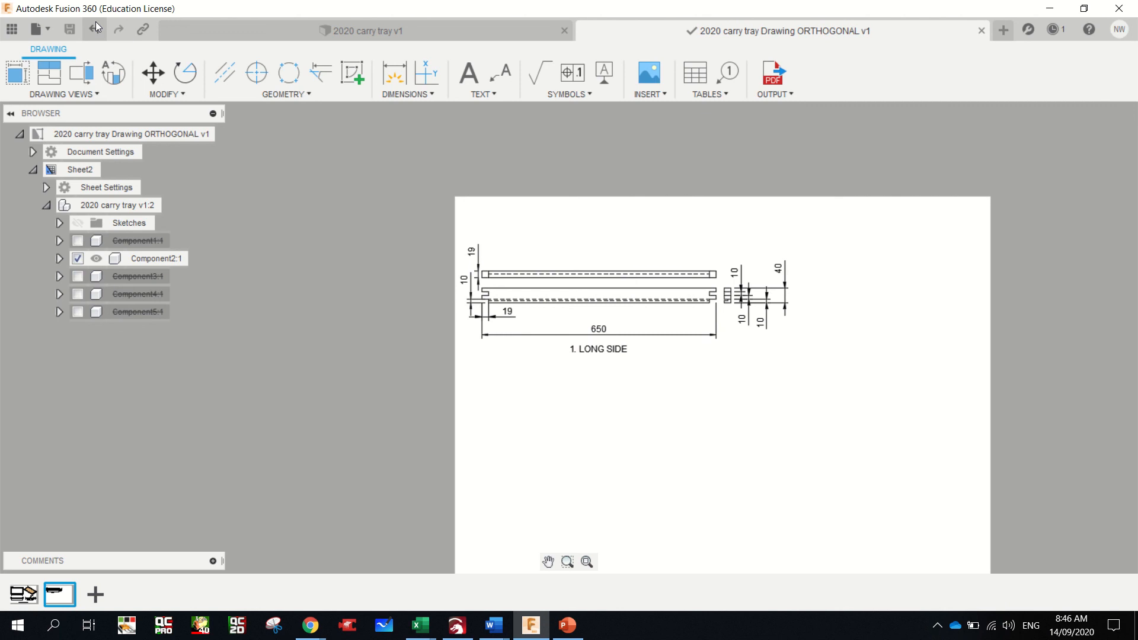
- Start a new drawing from the carry tray design, with only the right-hand handled end, Component4:1, as its contents
{"action": "left_click", "coordinate": [385, 29]}
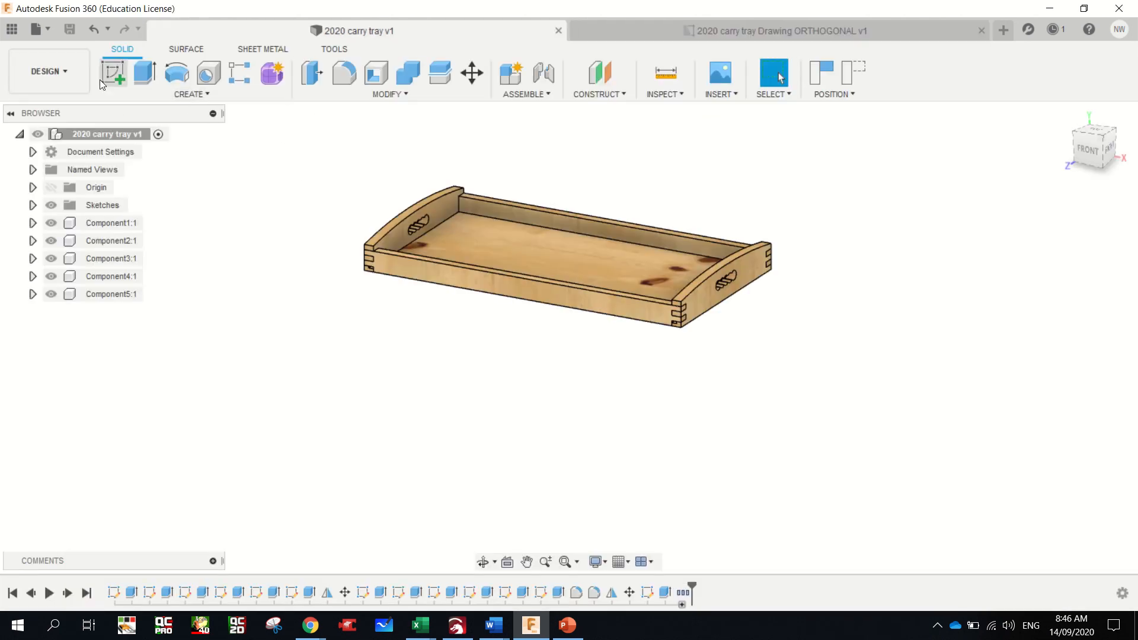
{"action": "left_click", "coordinate": [51, 34]}
{"action": "mouse_move", "coordinate": [76, 102]}
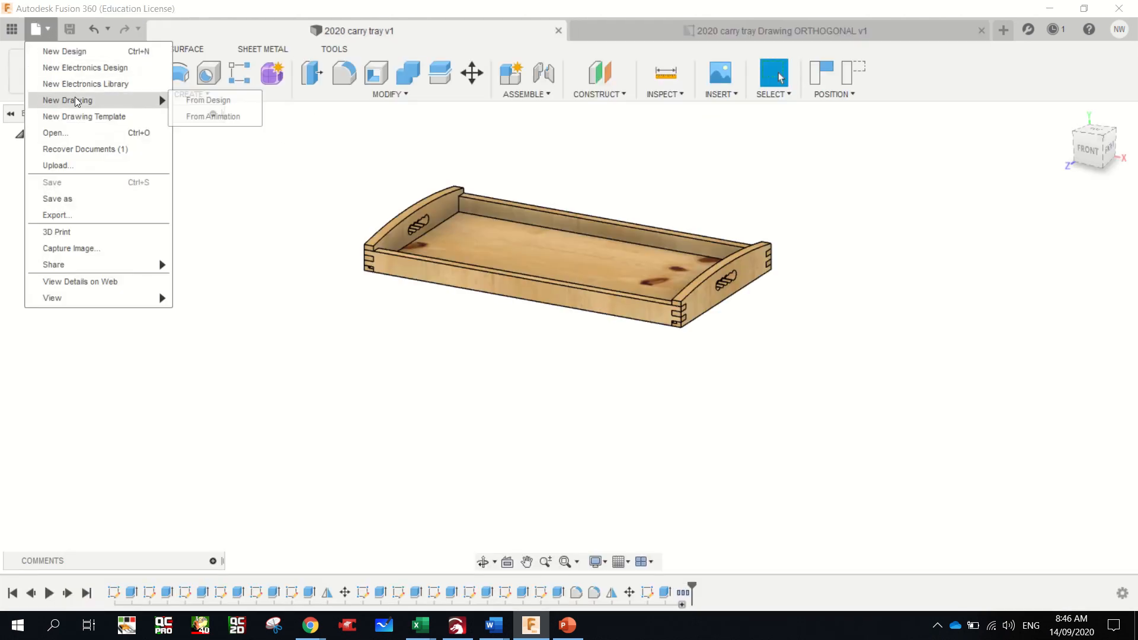
{"action": "left_click", "coordinate": [226, 103]}
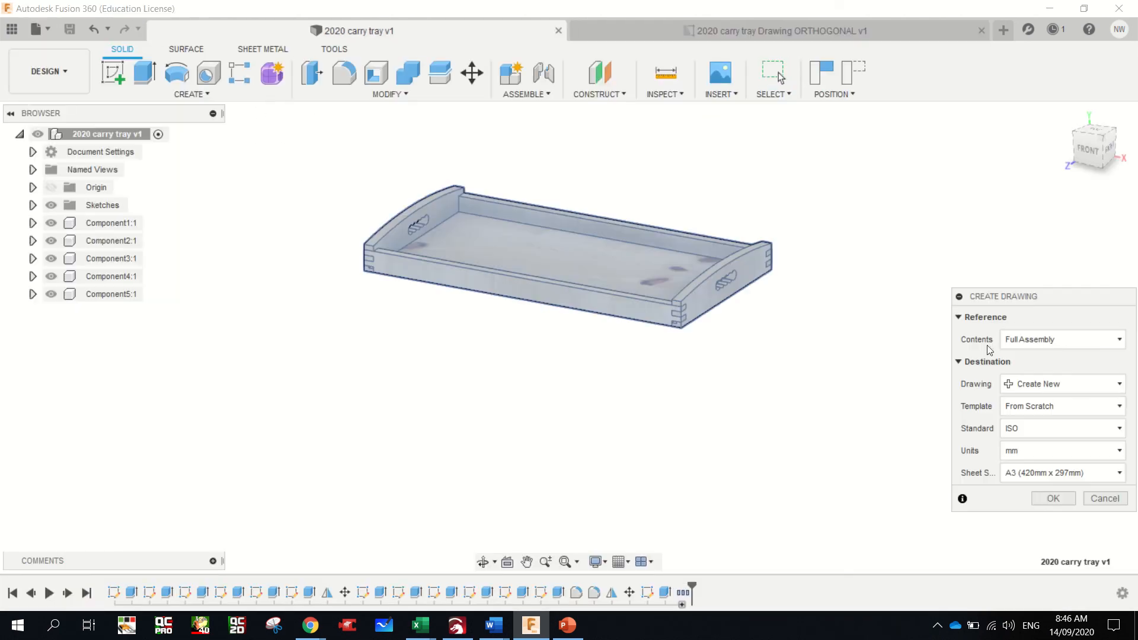
{"action": "left_click", "coordinate": [1046, 341]}
{"action": "left_click", "coordinate": [1044, 392]}
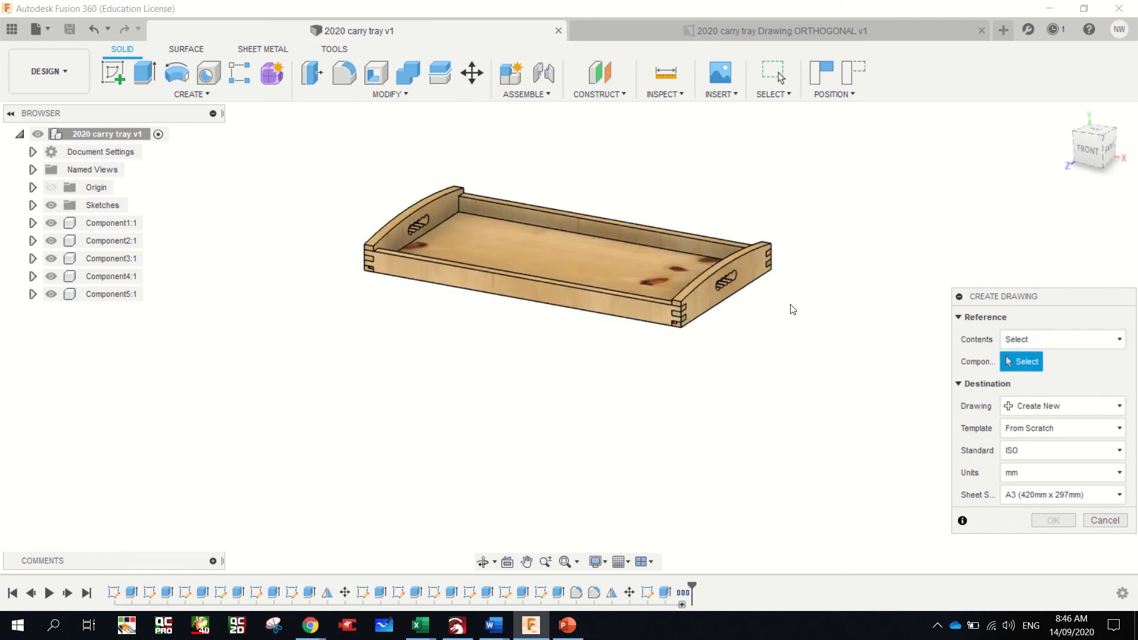
{"action": "left_click", "coordinate": [737, 287]}
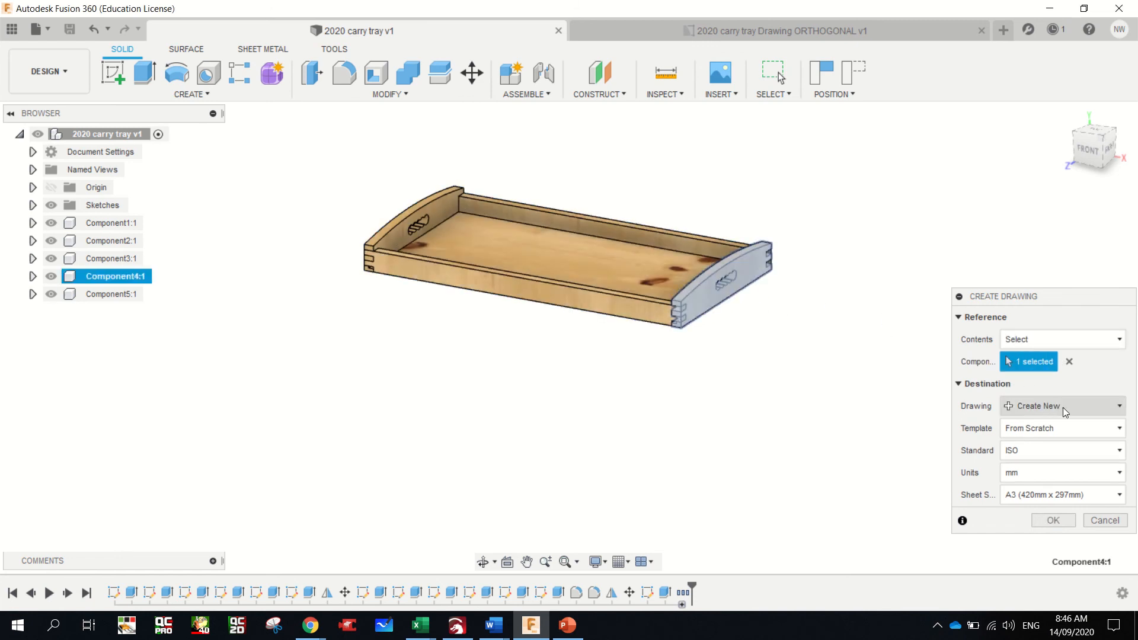
- Send the selected component to Sheet2 of the existing drawing "2020 carry tray Drawing ORTHOGONAL" and create it
{"action": "left_click", "coordinate": [1117, 408]}
{"action": "left_click", "coordinate": [1110, 424]}
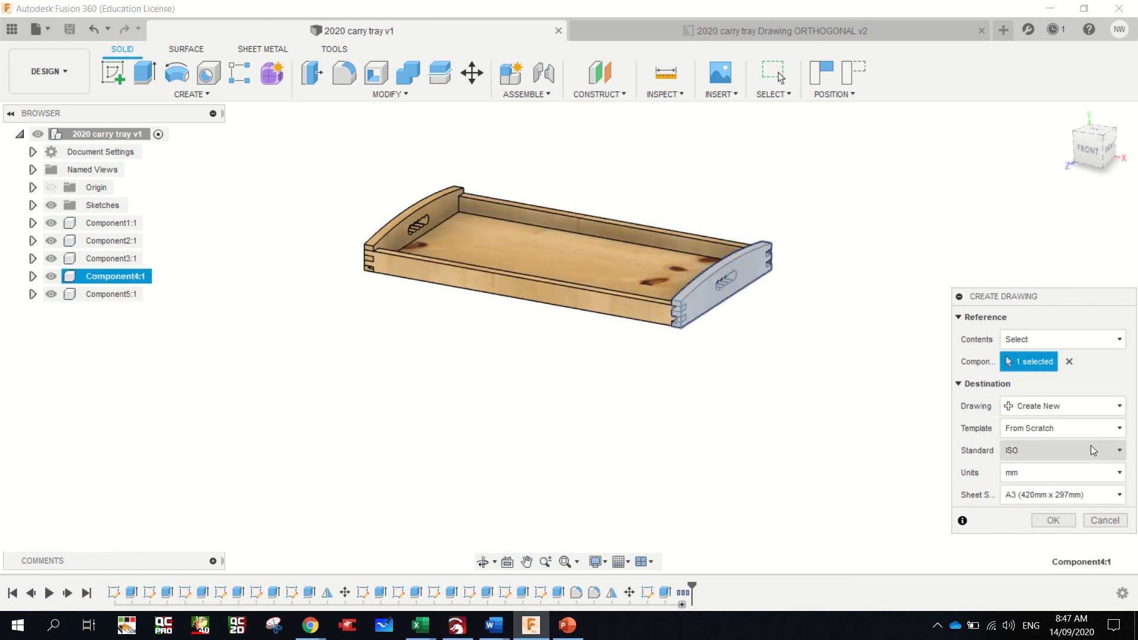
{"action": "left_click", "coordinate": [1120, 407]}
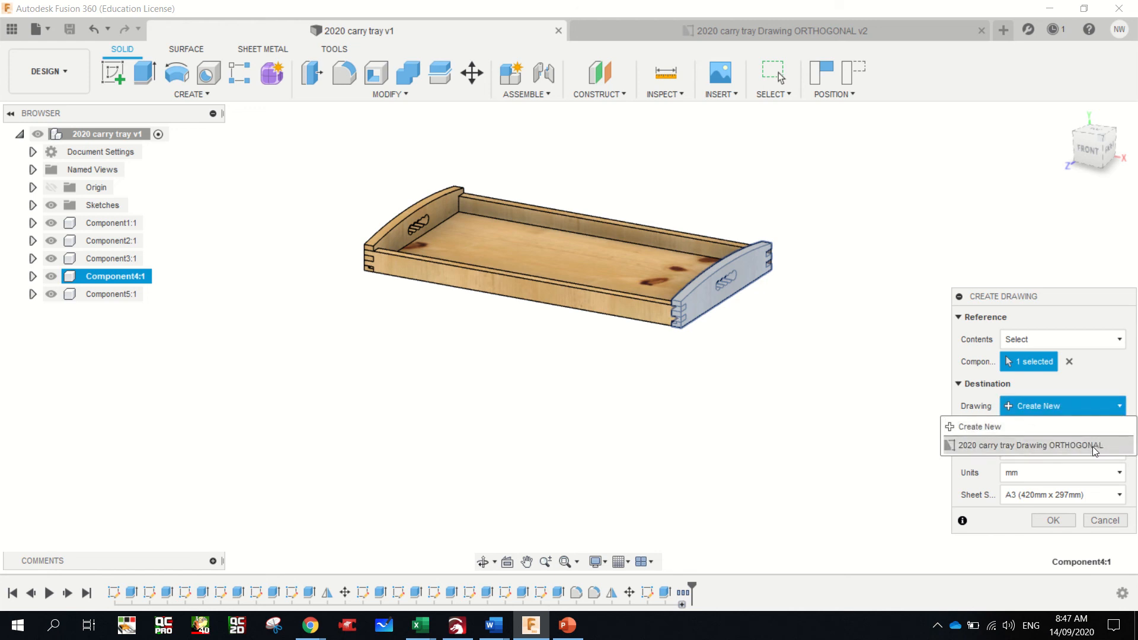
{"action": "left_click", "coordinate": [1091, 443]}
{"action": "left_click", "coordinate": [1097, 432]}
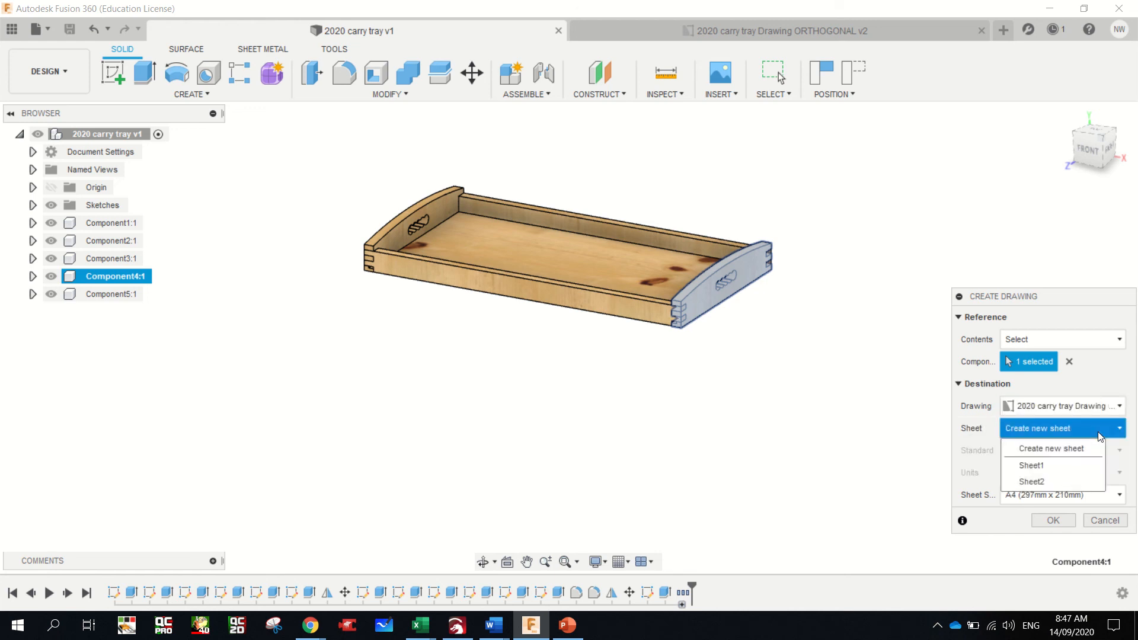
{"action": "left_click", "coordinate": [1060, 481]}
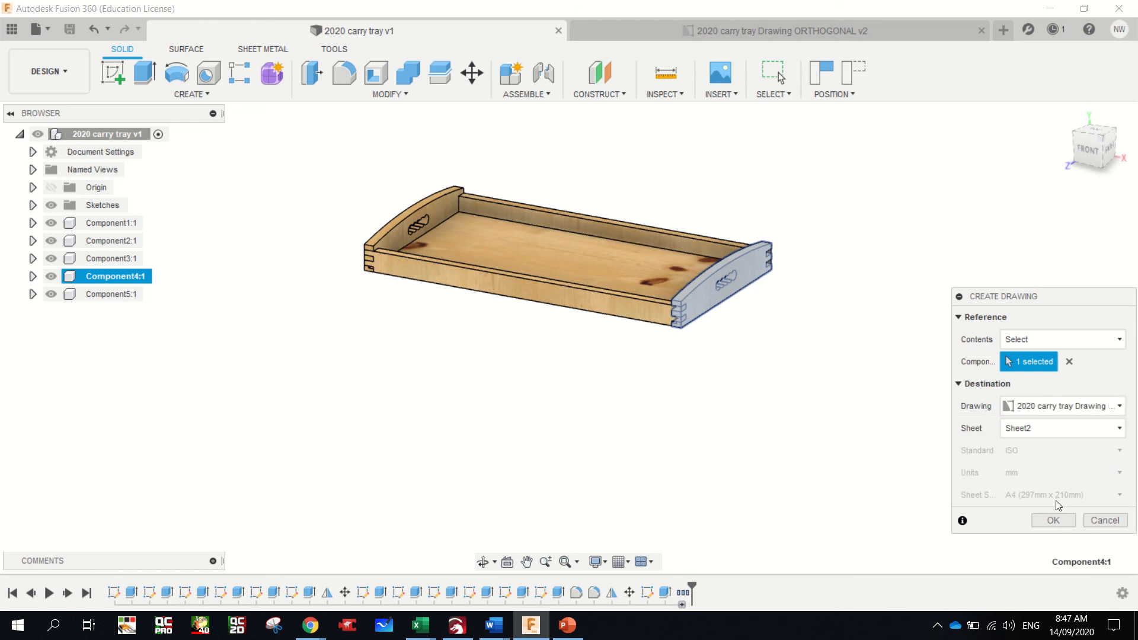
{"action": "left_click", "coordinate": [1050, 525]}
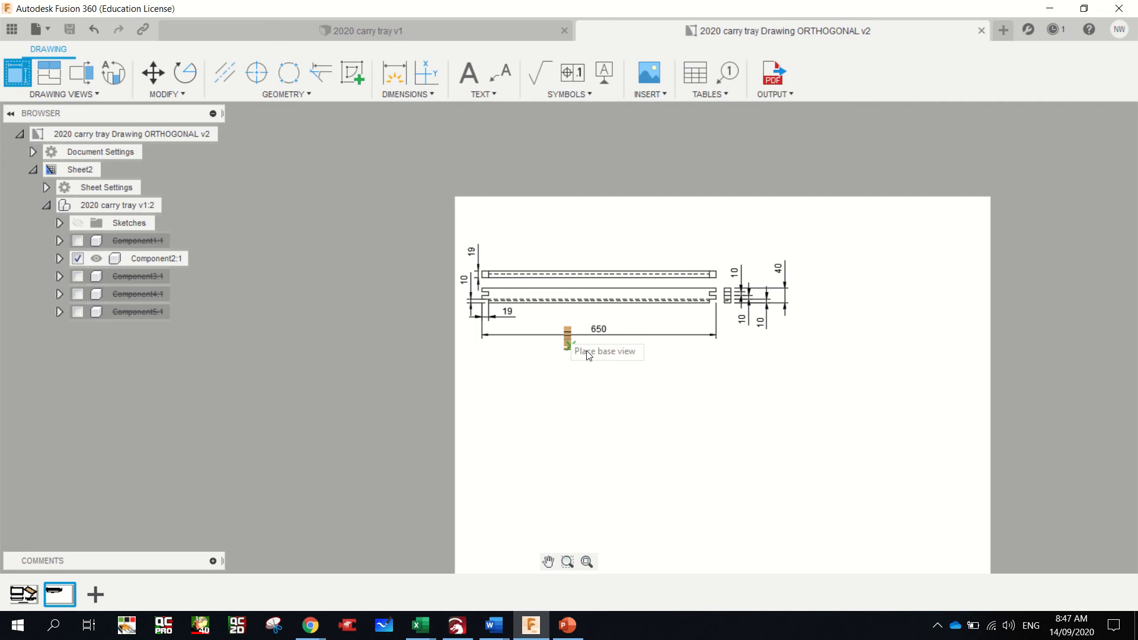
- Place the handled end's base view in Front orientation at 1:5 scale, below and to the right of the long side's label
{"action": "scroll", "coordinate": [658, 421], "scroll_direction": "down", "scroll_amount": 3}
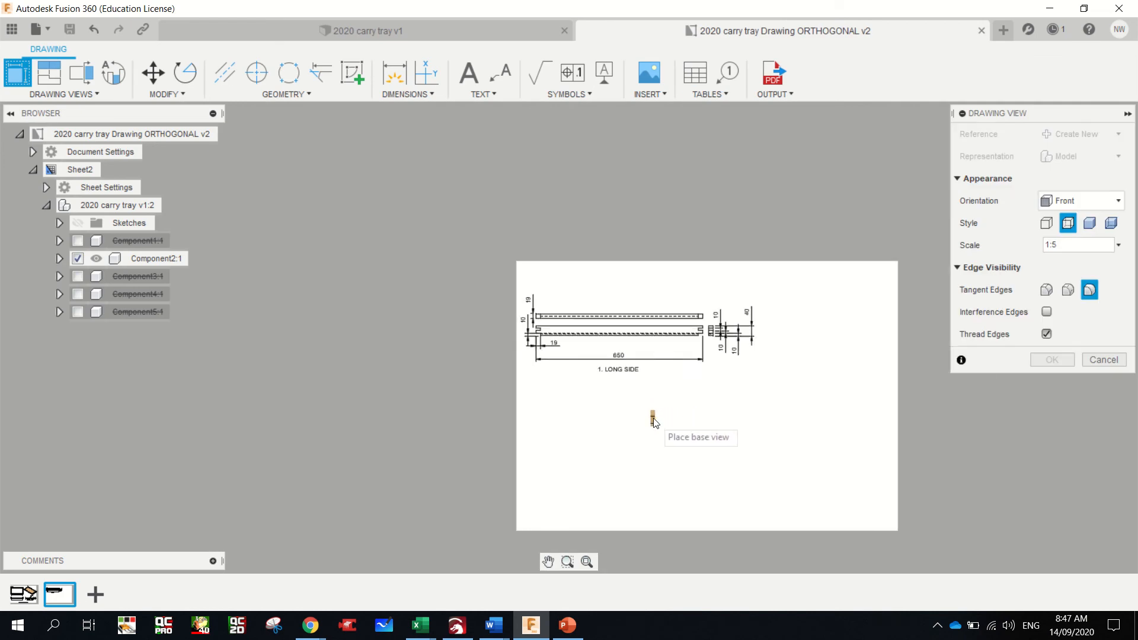
{"action": "scroll", "coordinate": [654, 422], "scroll_direction": "up", "scroll_amount": 1}
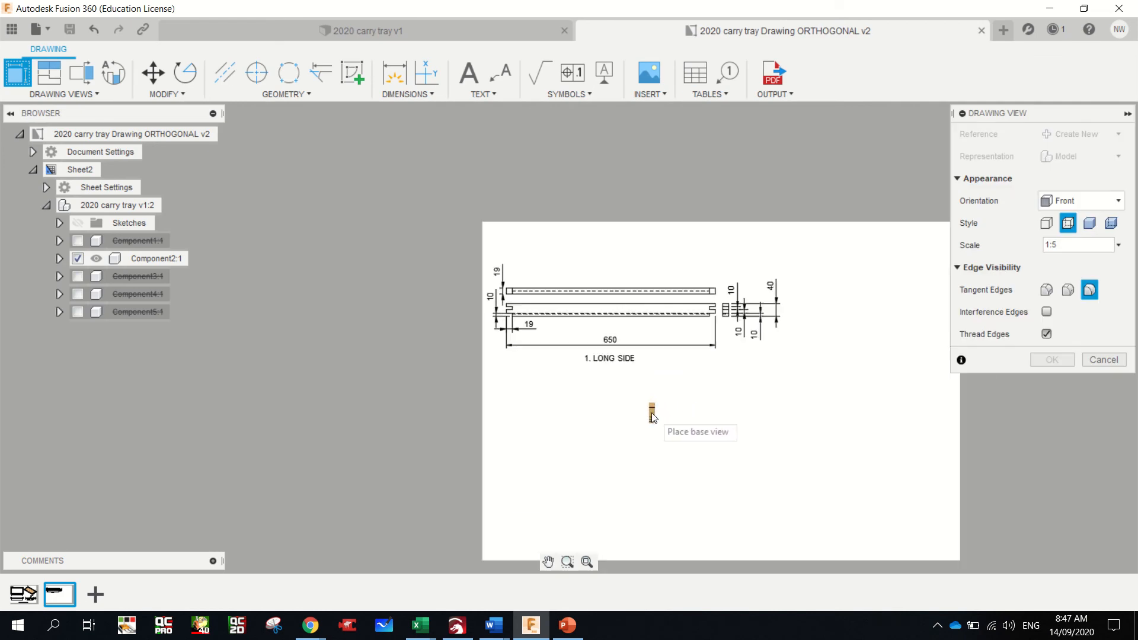
{"action": "left_click", "coordinate": [734, 425]}
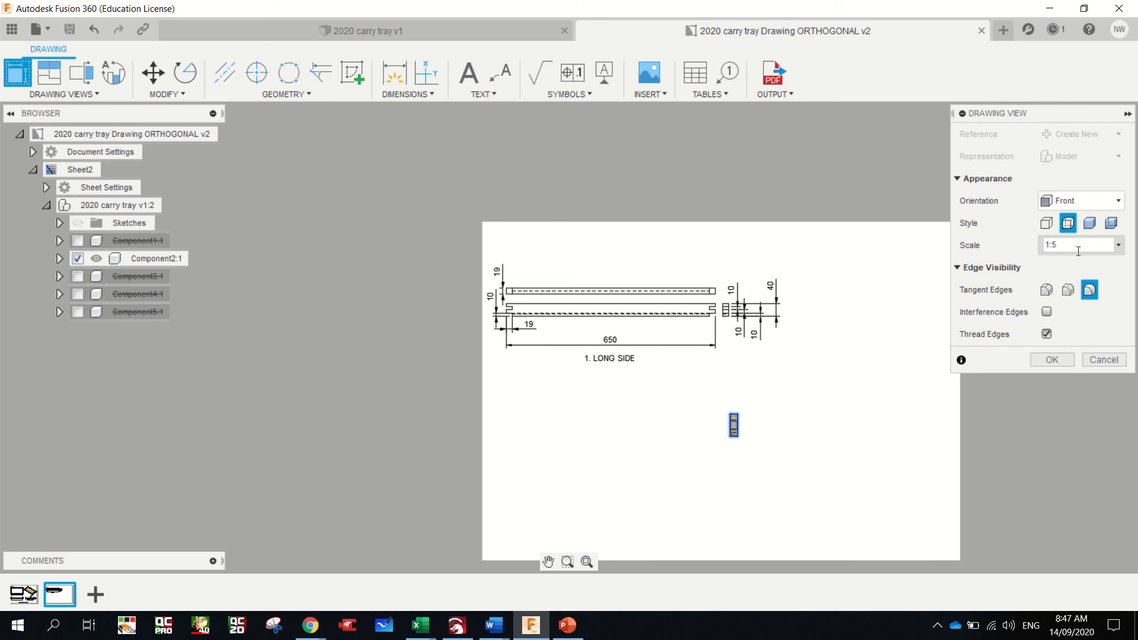
- Project the handled end's long face view beside its base view, and project a plan view from it, positioned directly above
{"action": "left_click", "coordinate": [53, 82]}
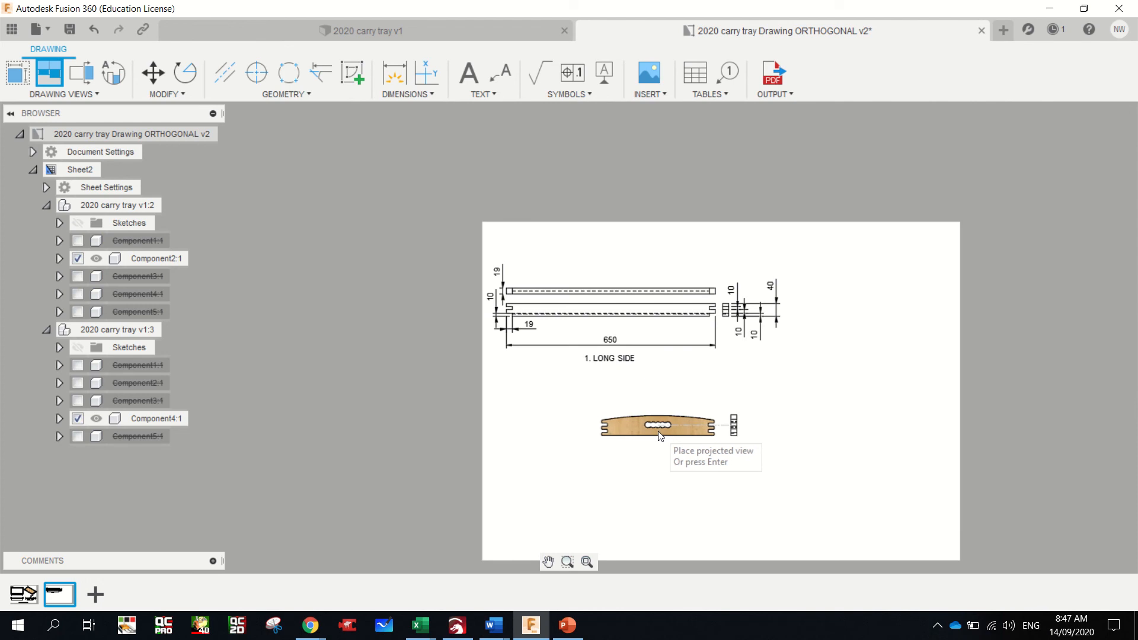
{"action": "key", "text": "Return"}
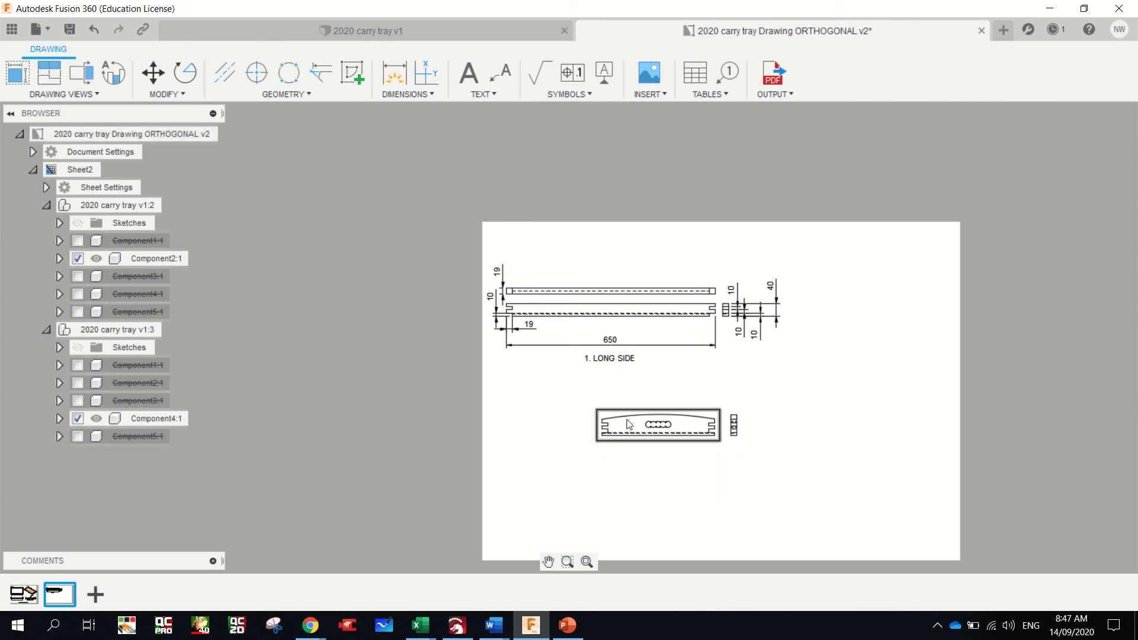
{"action": "left_click", "coordinate": [49, 72]}
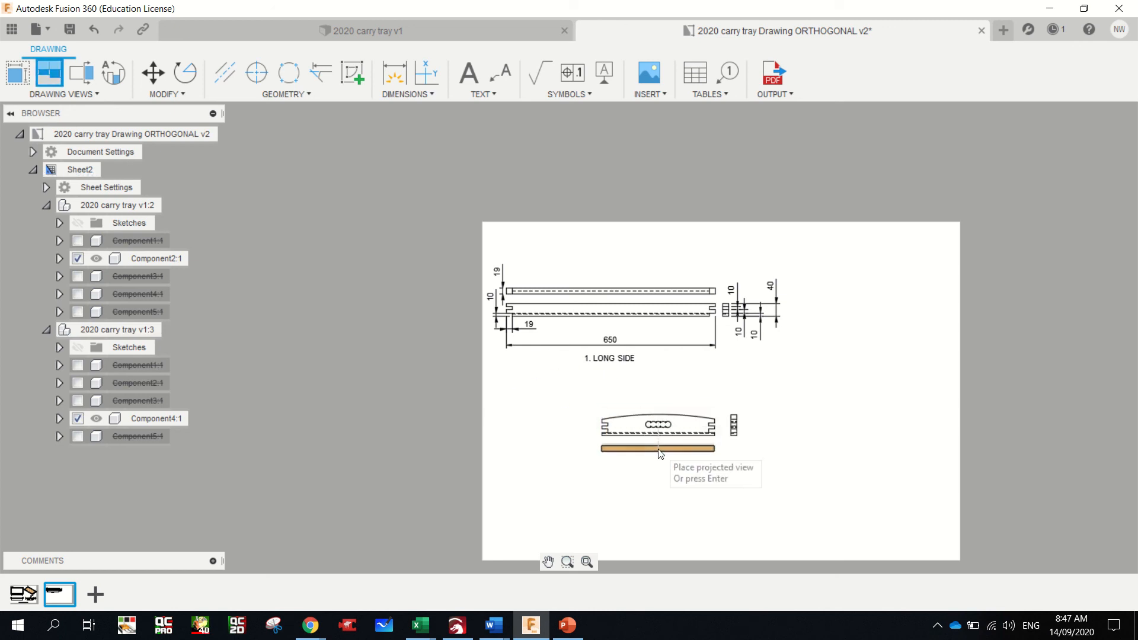
{"action": "left_click", "coordinate": [659, 454]}
{"action": "key", "text": "Return"}
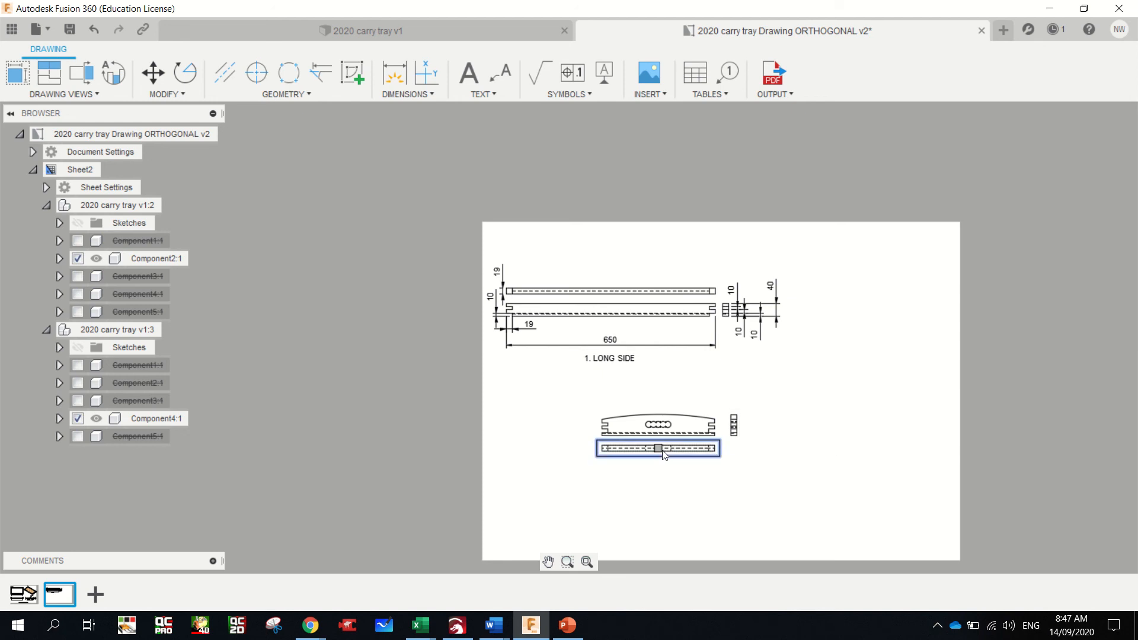
{"action": "left_click_drag", "start_coordinate": [658, 448], "coordinate": [659, 399]}
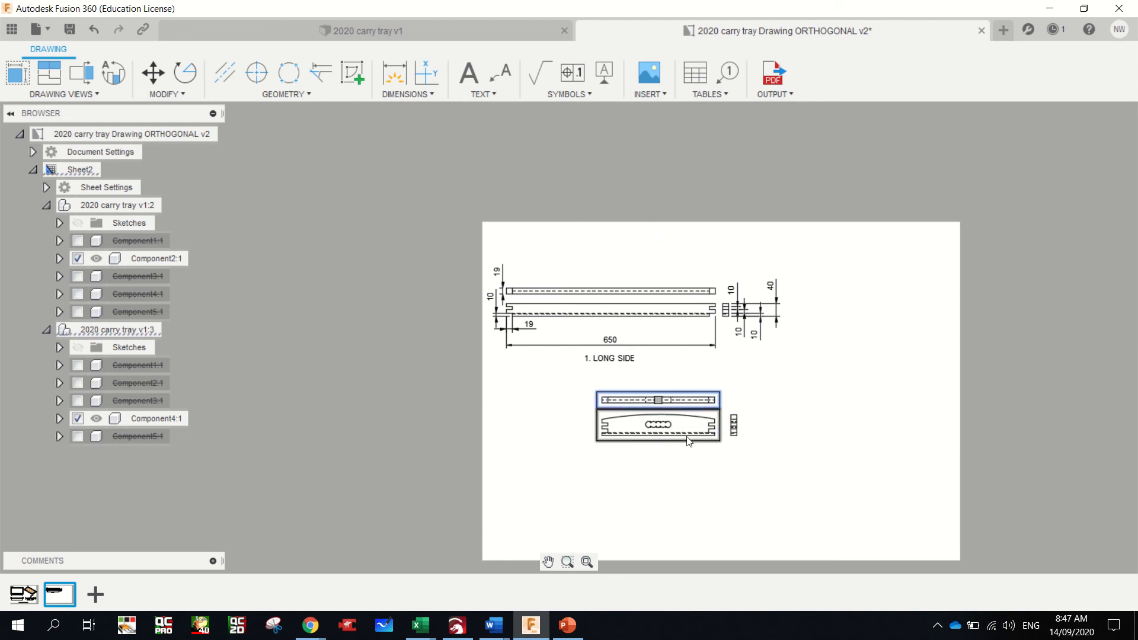
- Dimension the handled end's overall length below the long face view and its overall height beside the narrow end view
{"action": "scroll", "coordinate": [746, 458], "scroll_direction": "up", "scroll_amount": 2}
{"action": "scroll", "coordinate": [745, 458], "scroll_direction": "up", "scroll_amount": 2}
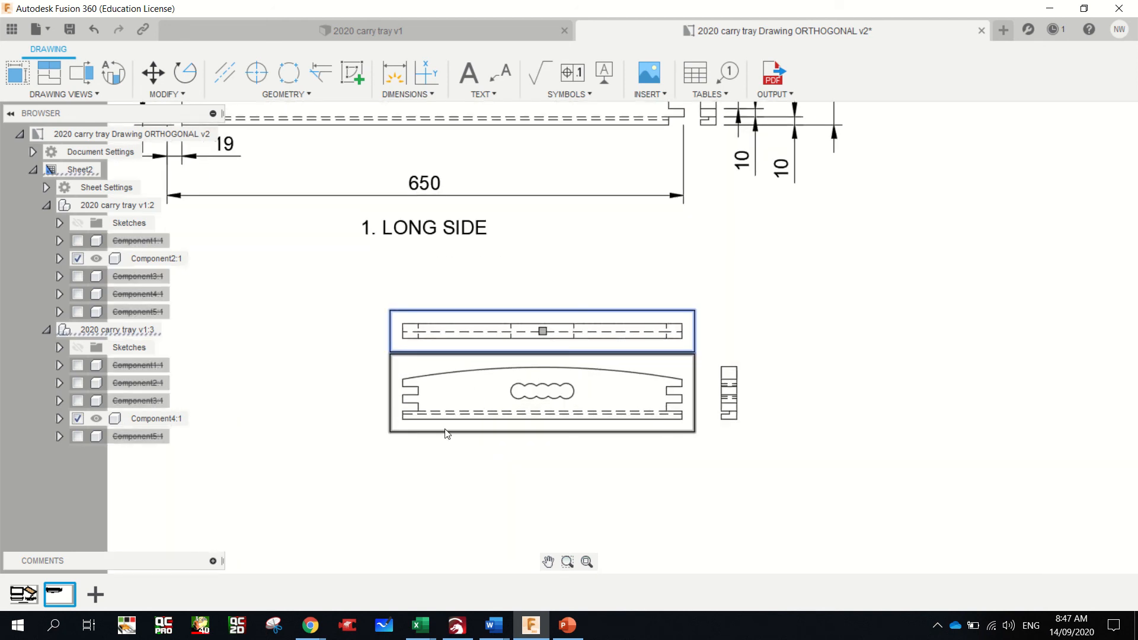
{"action": "scroll", "coordinate": [448, 434], "scroll_direction": "up", "scroll_amount": 2}
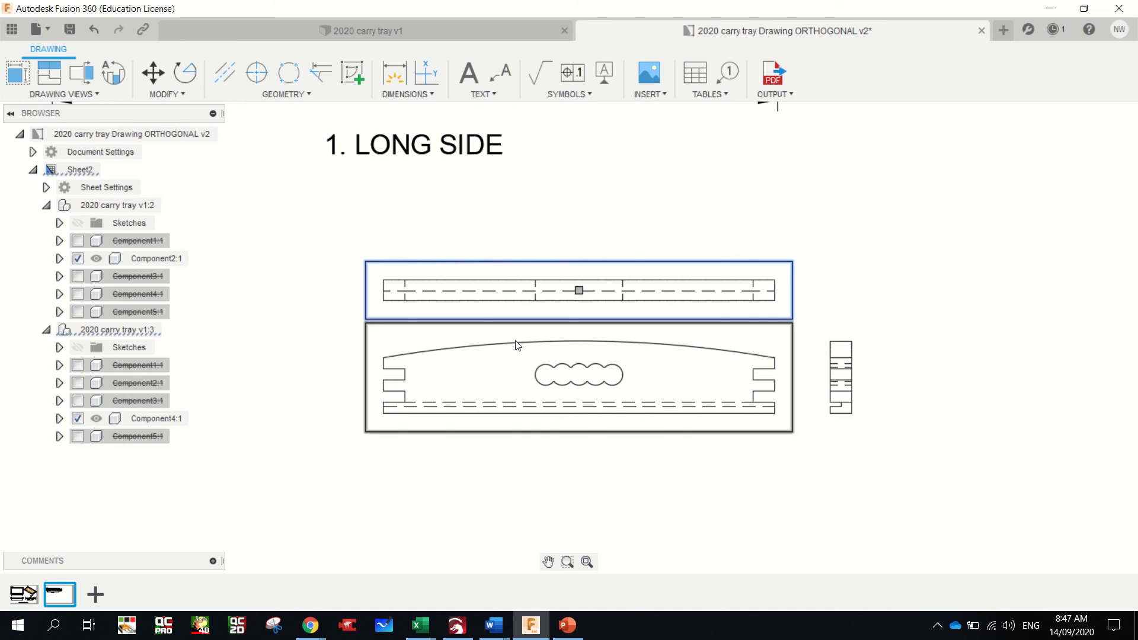
{"action": "scroll", "coordinate": [516, 340], "scroll_direction": "down", "scroll_amount": 2}
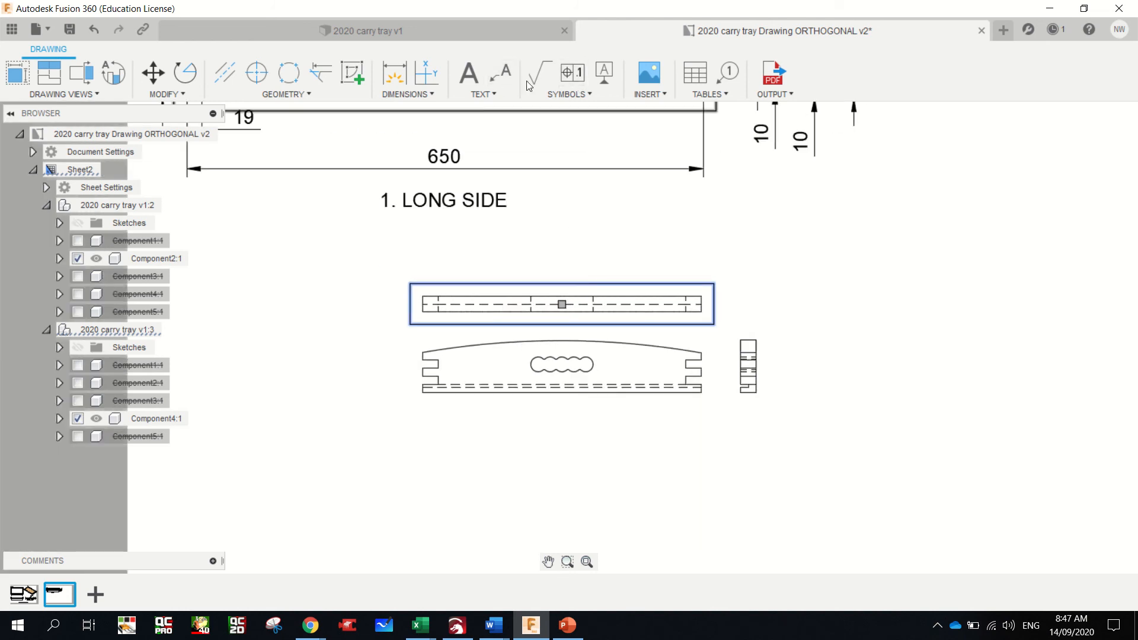
{"action": "left_click", "coordinate": [396, 84]}
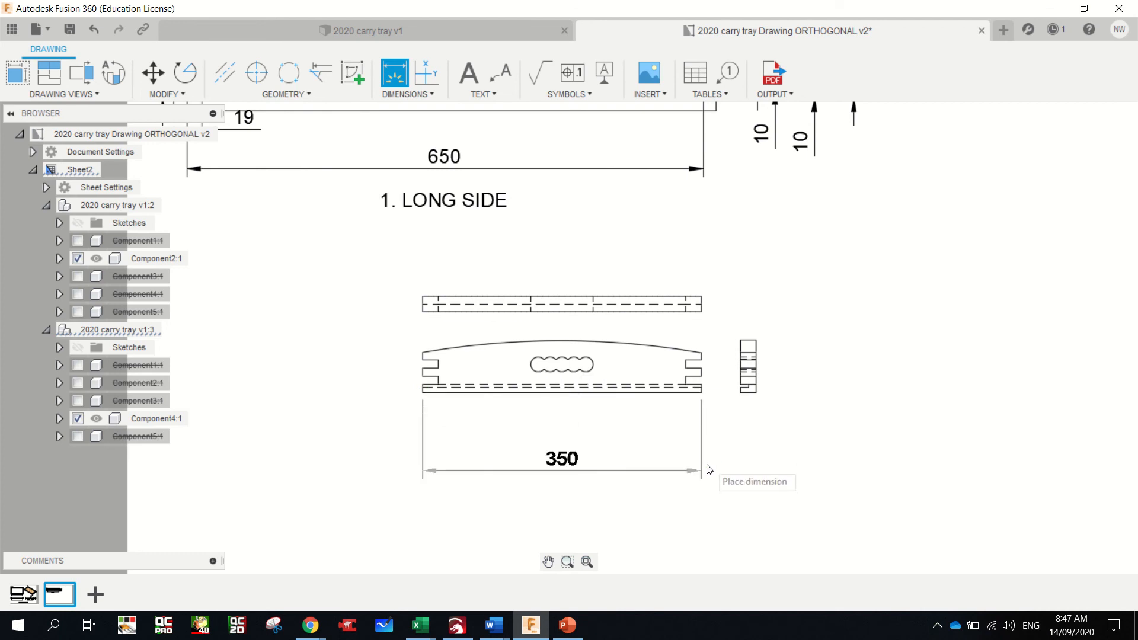
{"action": "left_click", "coordinate": [709, 470]}
{"action": "left_click", "coordinate": [754, 390]}
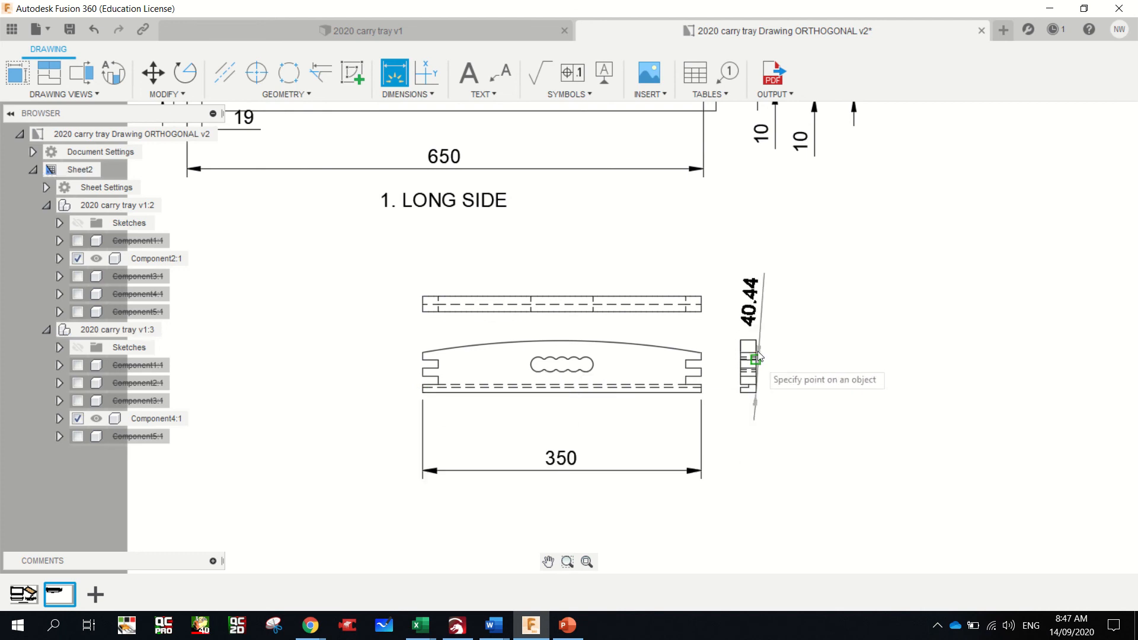
{"action": "left_click", "coordinate": [757, 341]}
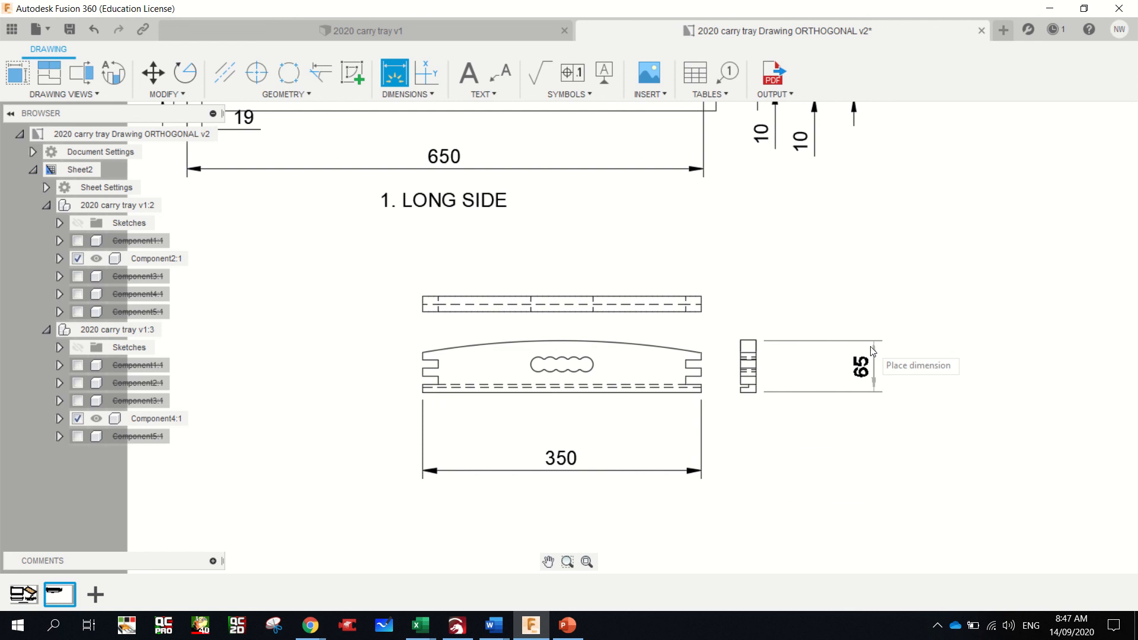
{"action": "left_click", "coordinate": [857, 354]}
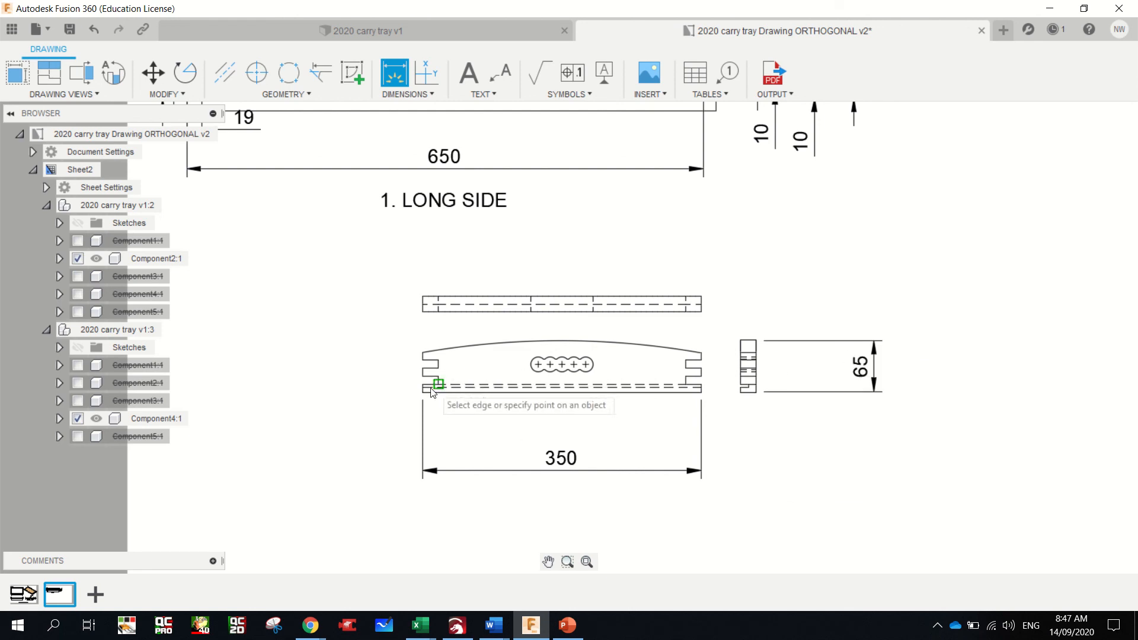
- Dimension the heights of the bottom finger and the notch directly above it at the long face view's left end
{"action": "scroll", "coordinate": [422, 396], "scroll_direction": "down", "scroll_amount": 1}
{"action": "scroll", "coordinate": [422, 396], "scroll_direction": "up", "scroll_amount": 3}
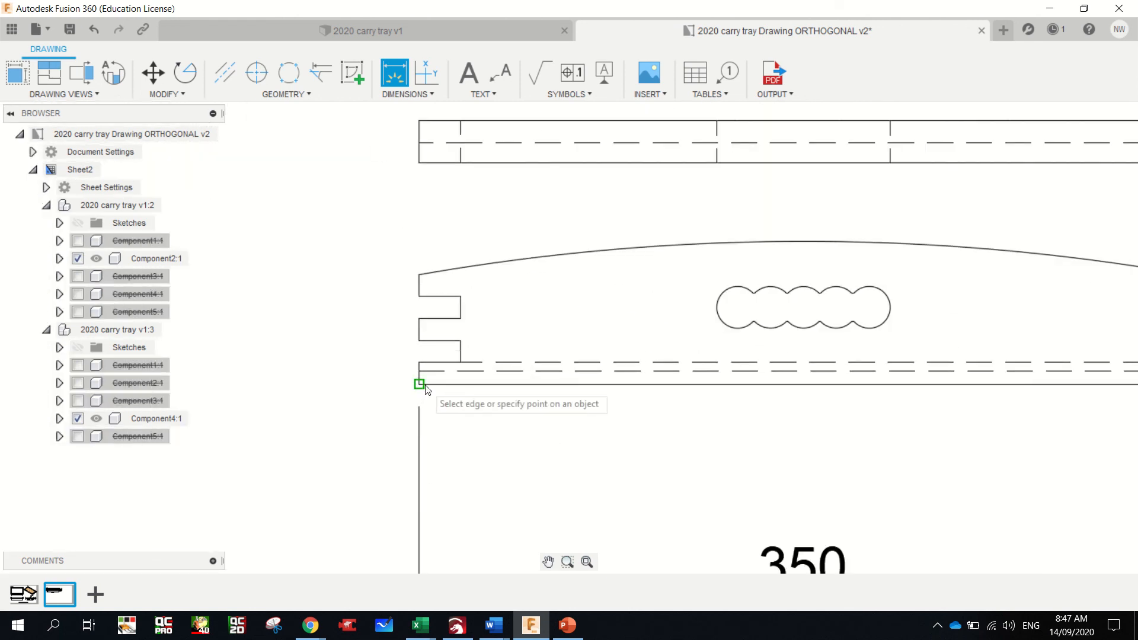
{"action": "left_click", "coordinate": [419, 362]}
{"action": "key", "text": "Escape"}
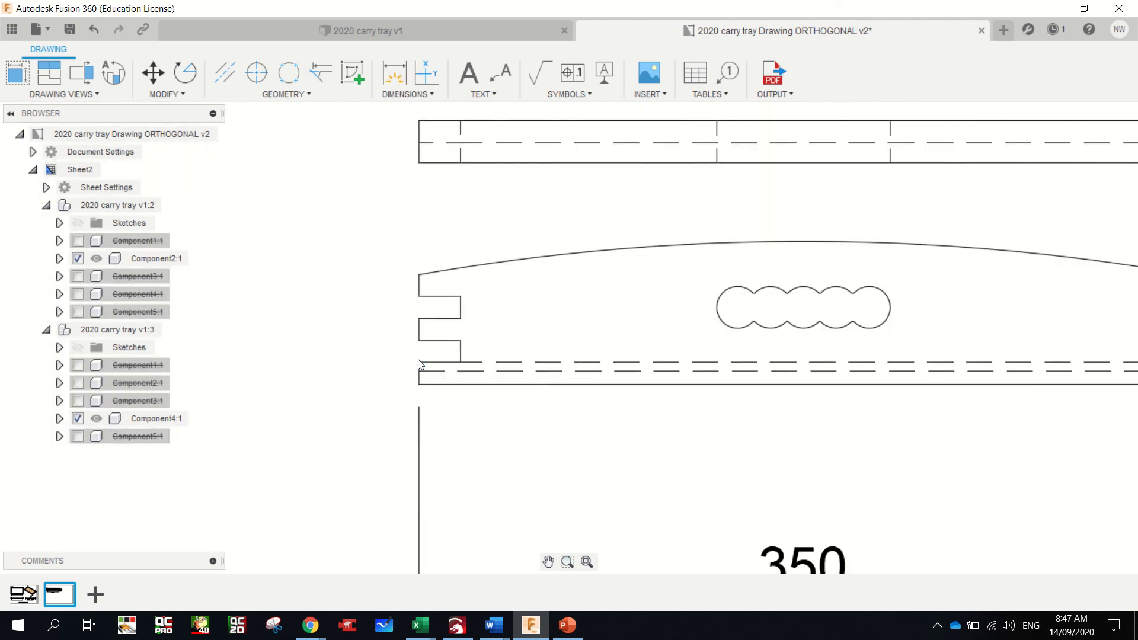
{"action": "left_click", "coordinate": [394, 72]}
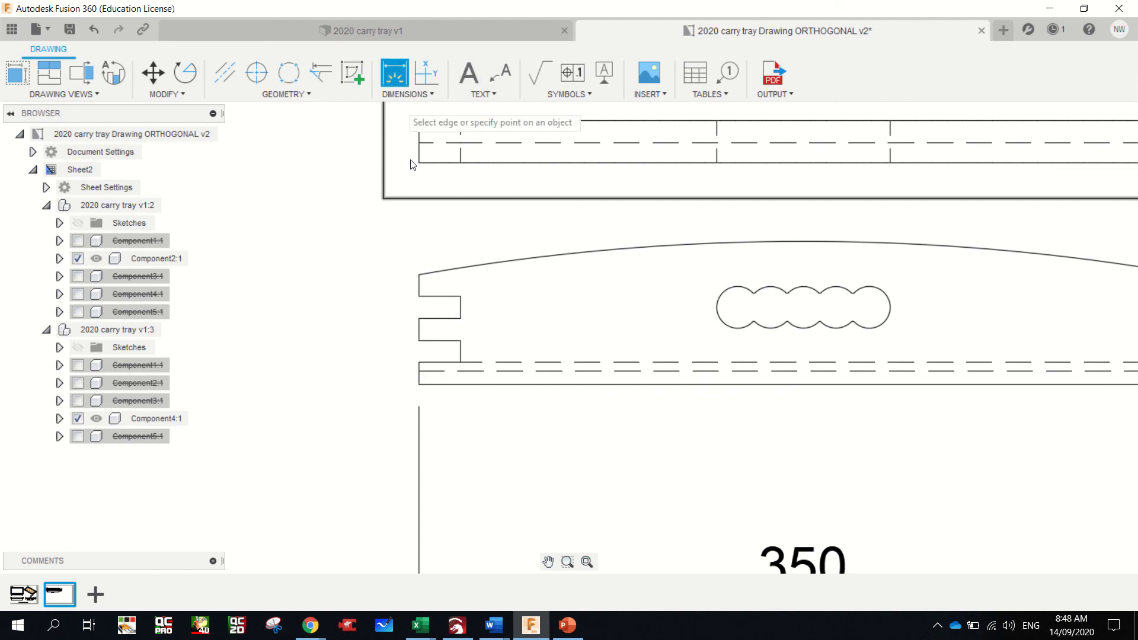
{"action": "left_click", "coordinate": [419, 362]}
{"action": "left_click", "coordinate": [419, 384]}
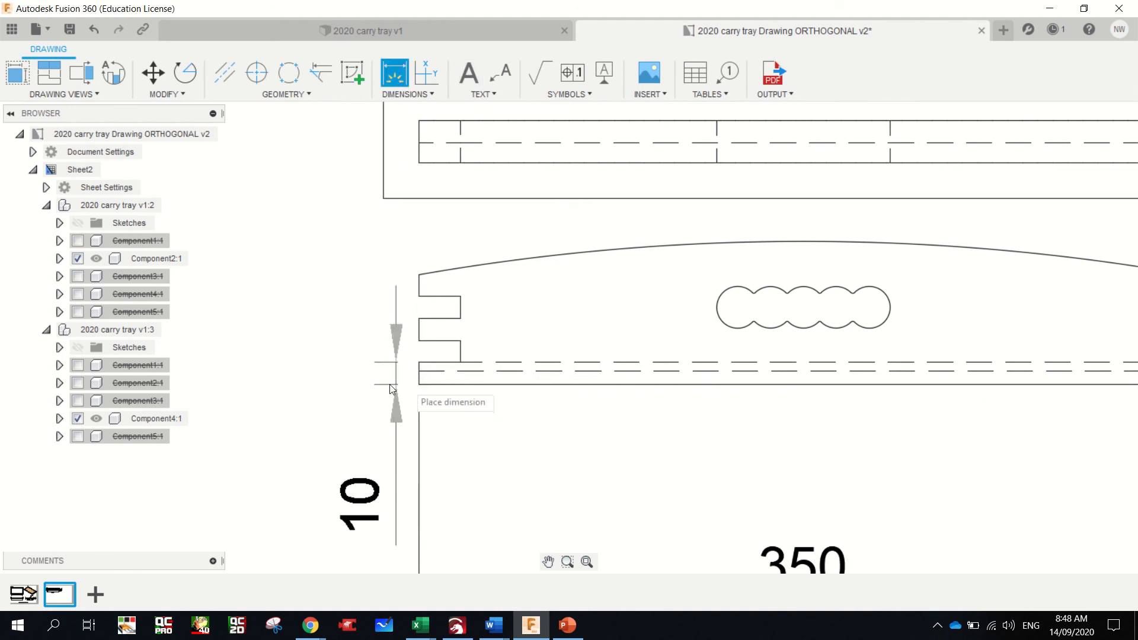
{"action": "left_click", "coordinate": [337, 391]}
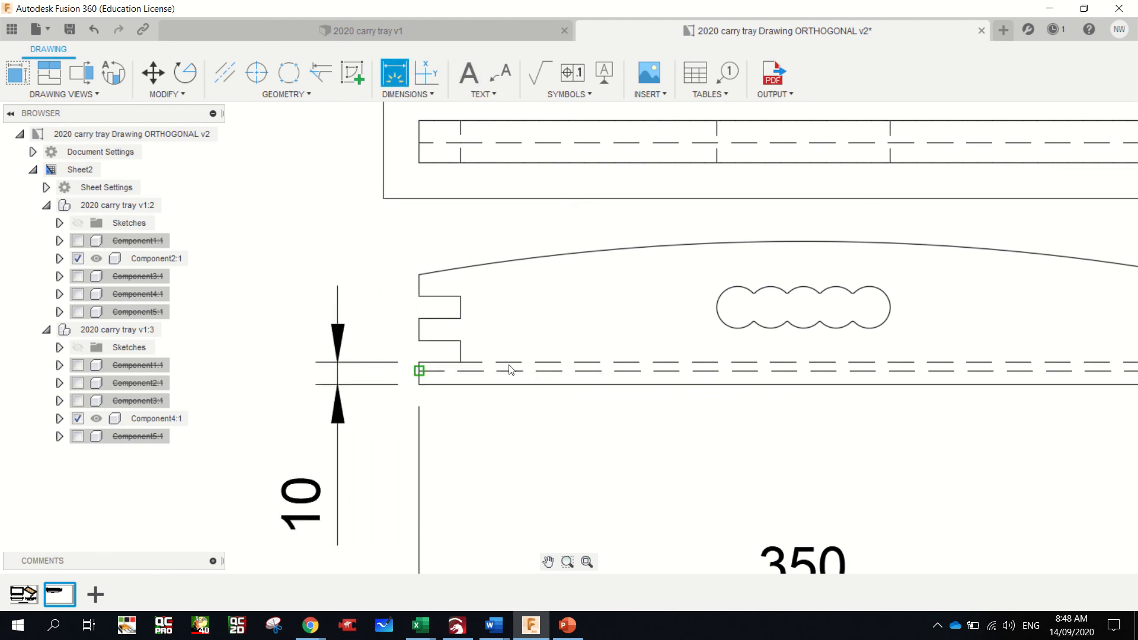
{"action": "left_click", "coordinate": [461, 341]}
{"action": "left_click", "coordinate": [460, 362]}
{"action": "left_click", "coordinate": [240, 364]}
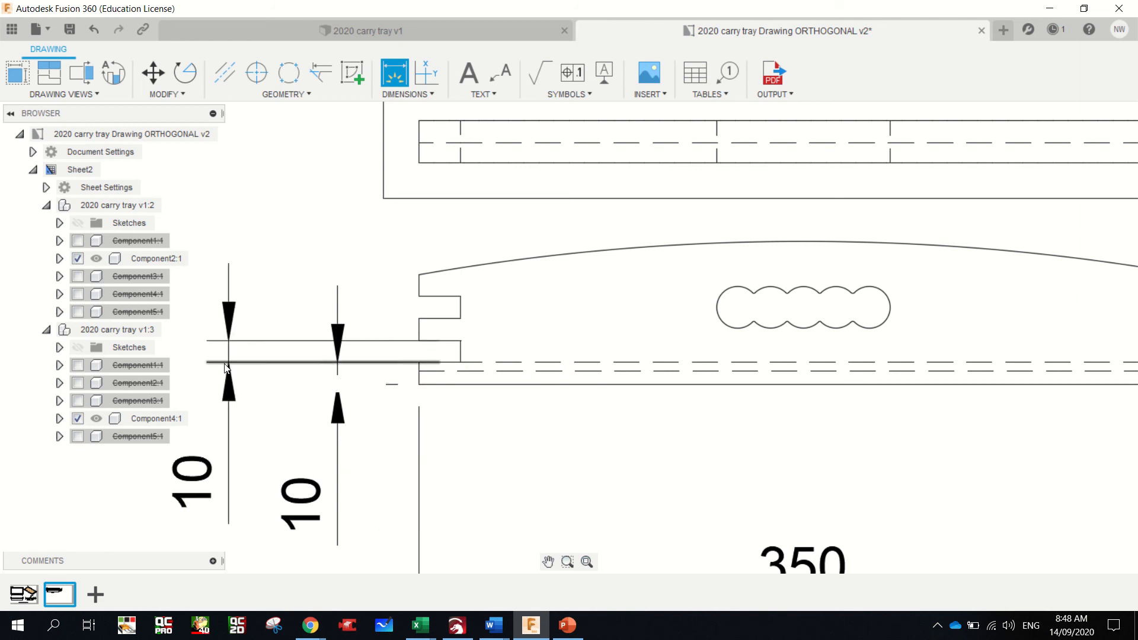
- Dimension the heights of the middle finger and the upper notch at the left end, staggering the dimensions outward
{"action": "left_click", "coordinate": [419, 318]}
{"action": "left_click", "coordinate": [419, 341]}
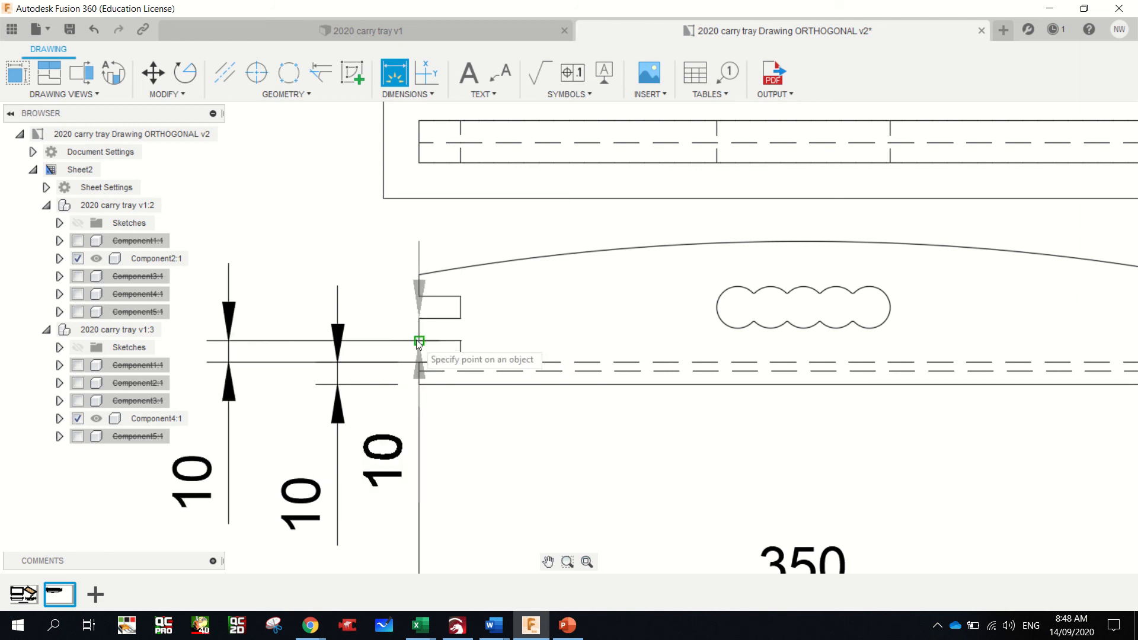
{"action": "scroll", "coordinate": [277, 343], "scroll_direction": "down", "scroll_amount": 5}
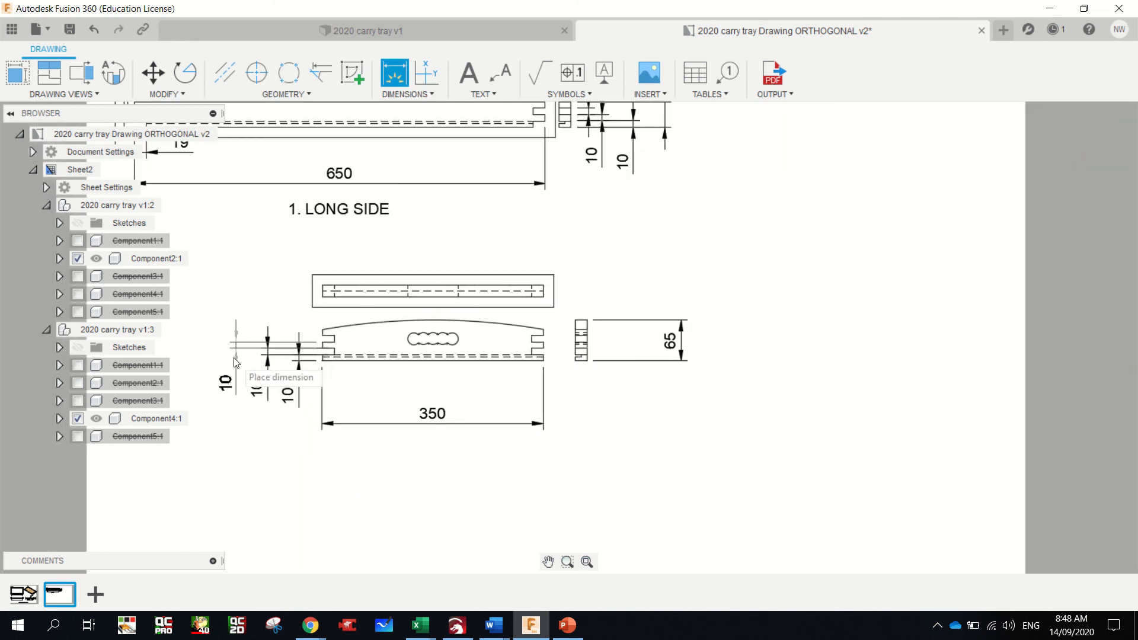
{"action": "left_click", "coordinate": [313, 359]}
{"action": "scroll", "coordinate": [313, 359], "scroll_direction": "down", "scroll_amount": 1}
{"action": "scroll", "coordinate": [320, 356], "scroll_direction": "up", "scroll_amount": 5}
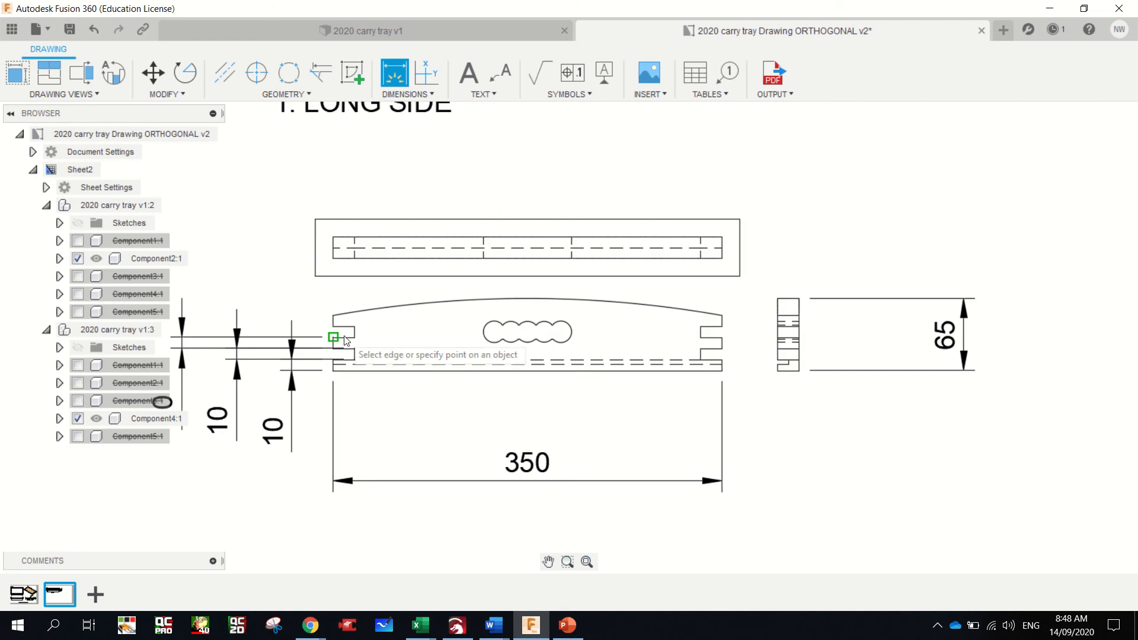
{"action": "left_click", "coordinate": [354, 326]}
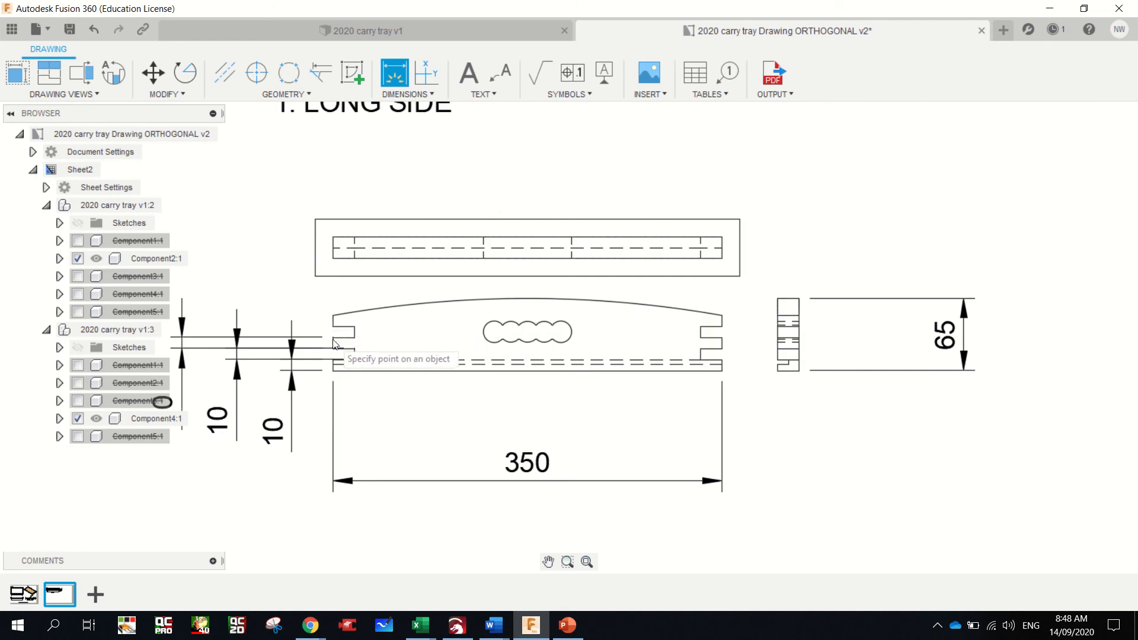
{"action": "left_click", "coordinate": [354, 349]}
{"action": "scroll", "coordinate": [258, 343], "scroll_direction": "down", "scroll_amount": 3}
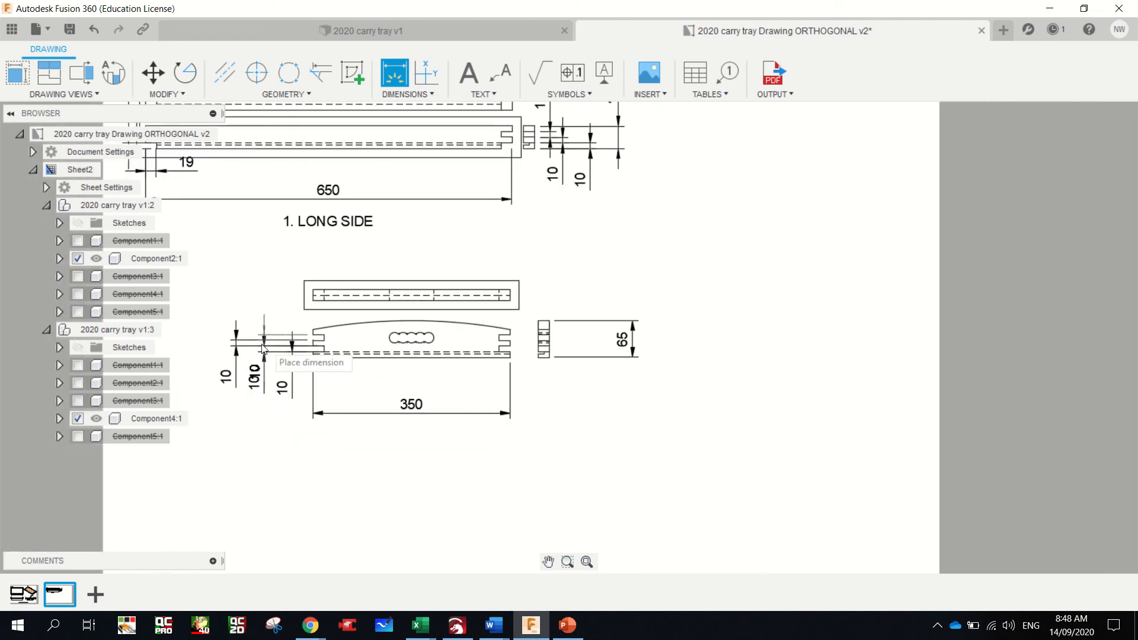
{"action": "left_click", "coordinate": [203, 342]}
- Dimension the height of the top finger at the left end of the handled end's long face view
{"action": "scroll", "coordinate": [221, 405], "scroll_direction": "up", "scroll_amount": 3}
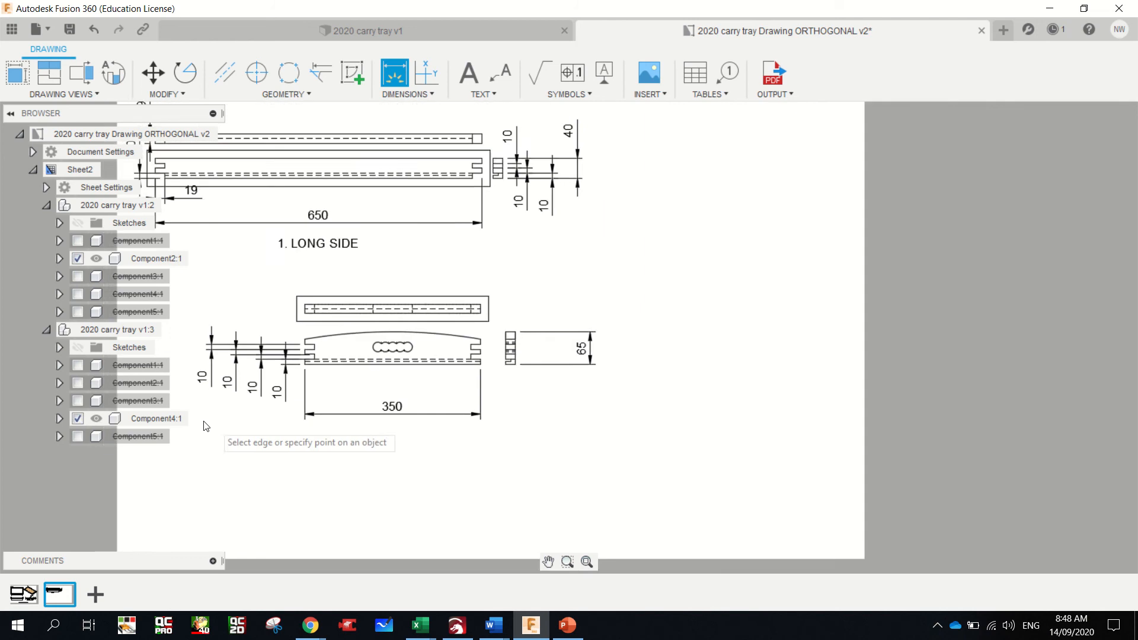
{"action": "scroll", "coordinate": [221, 405], "scroll_direction": "up", "scroll_amount": 1}
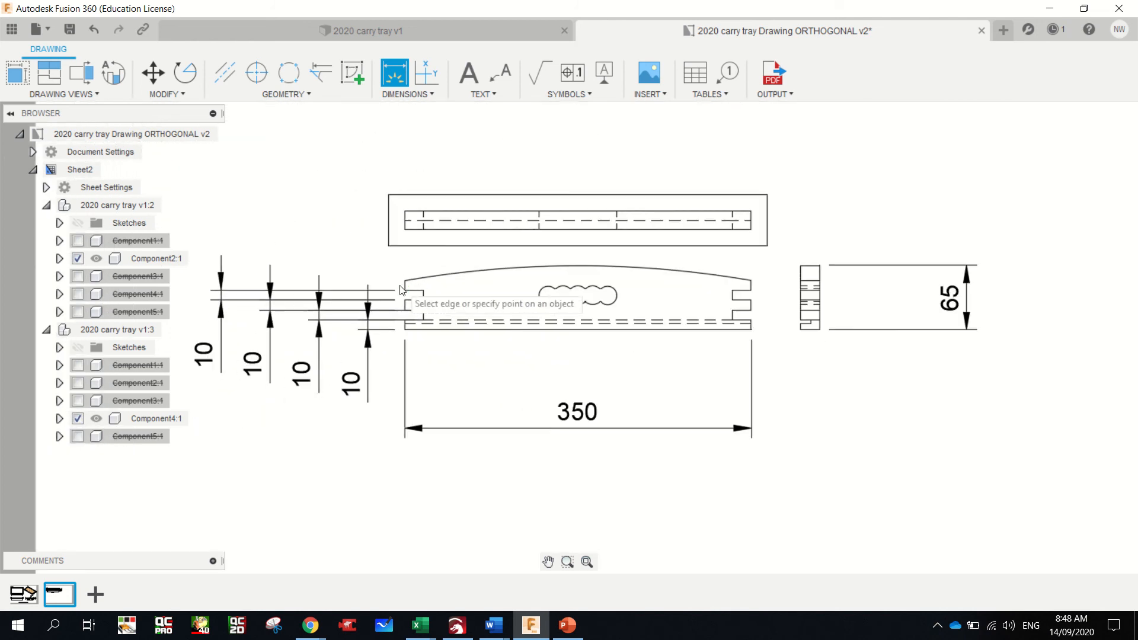
{"action": "left_click", "coordinate": [406, 291]}
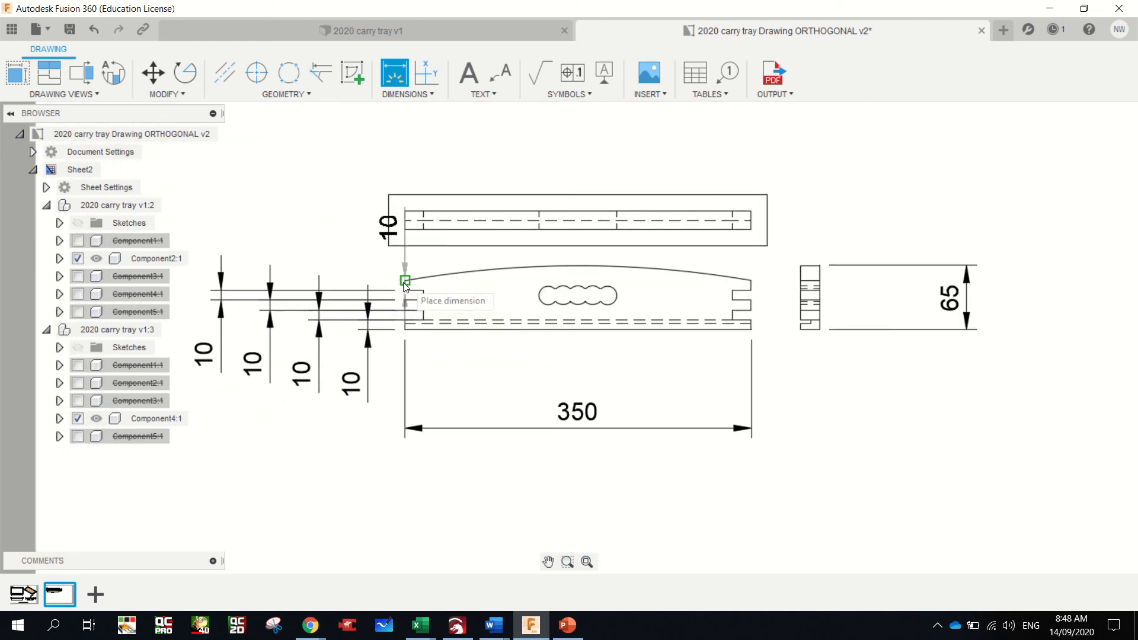
{"action": "left_click", "coordinate": [203, 279]}
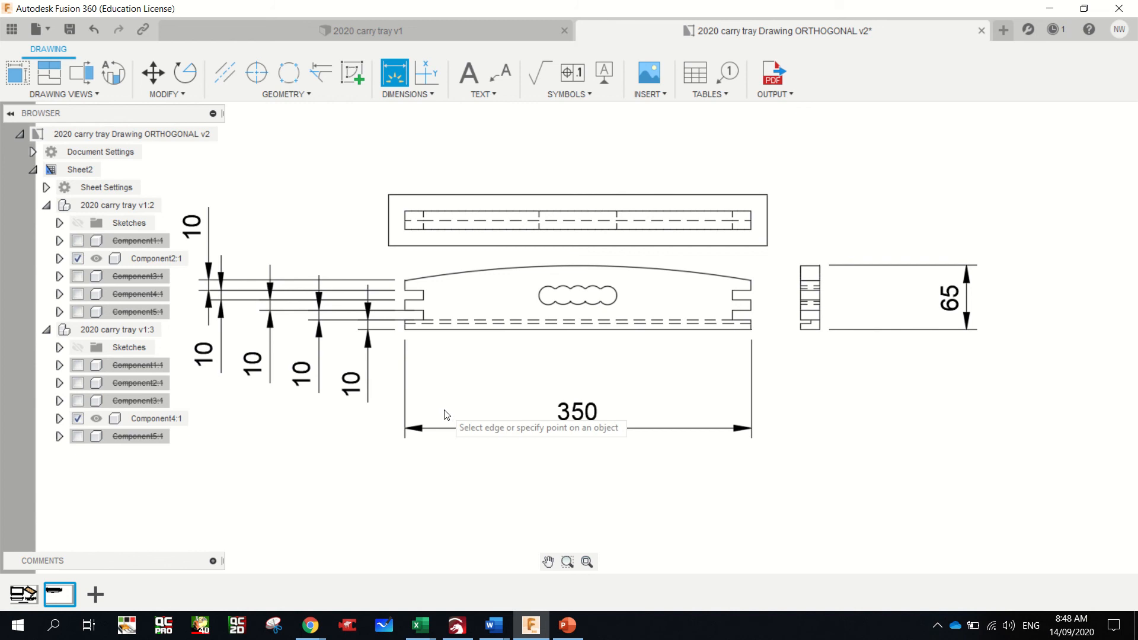
- Reattach the lower notch dimension's extension lines to the view's outer left edge and reposition its dimension line between the neighbouring dimensions
{"action": "left_click", "coordinate": [399, 316]}
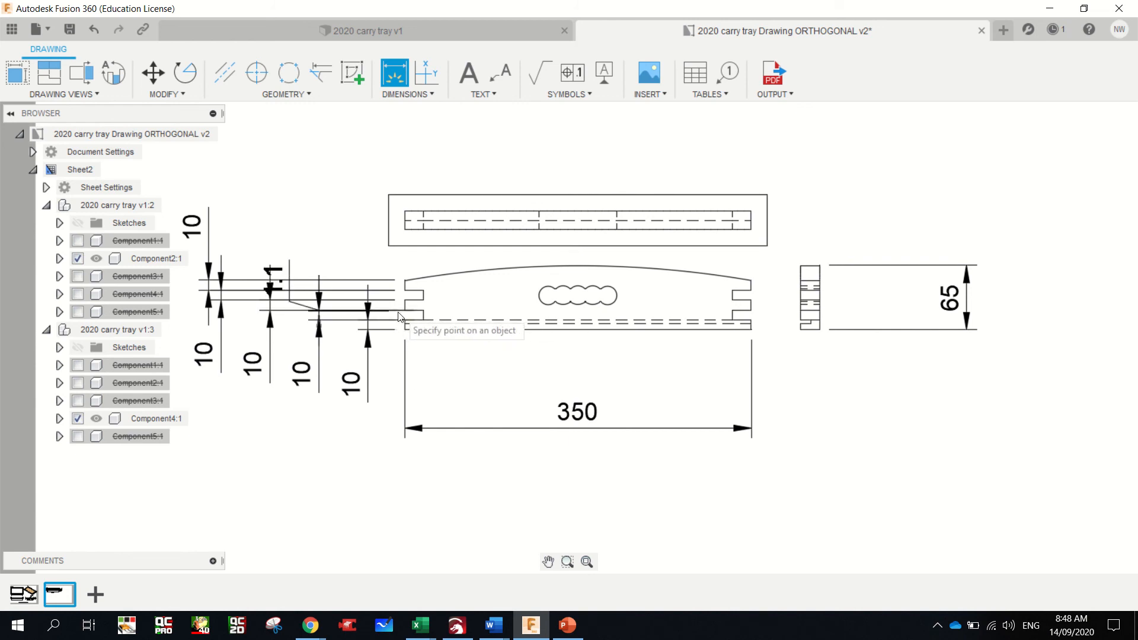
{"action": "key", "text": "Escape"}
{"action": "left_click", "coordinate": [400, 310]}
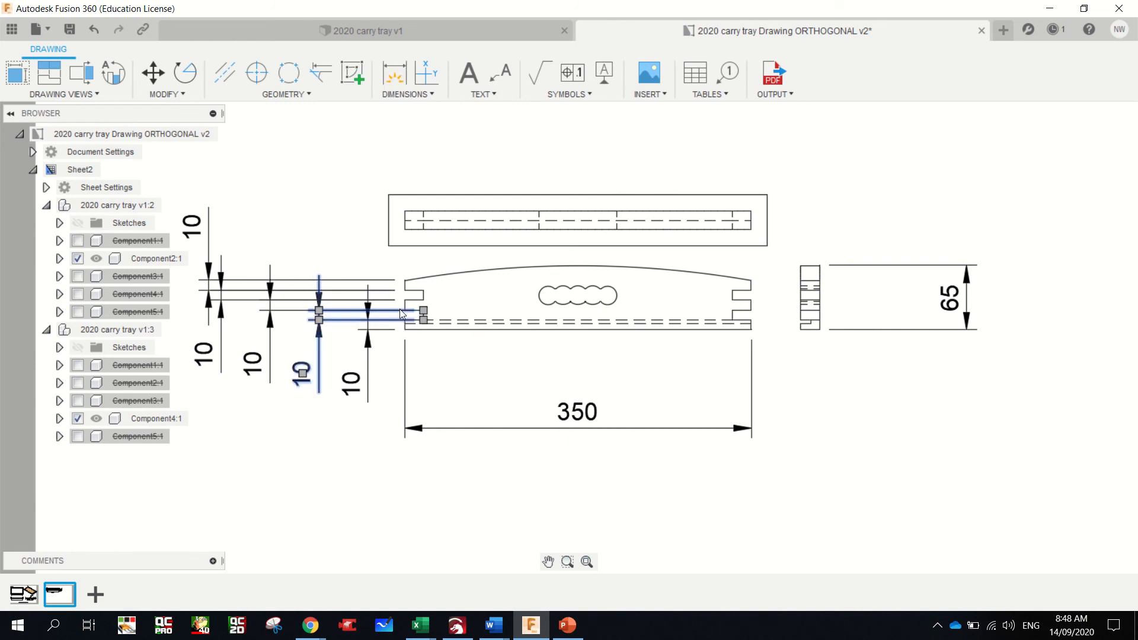
{"action": "left_click", "coordinate": [424, 310]}
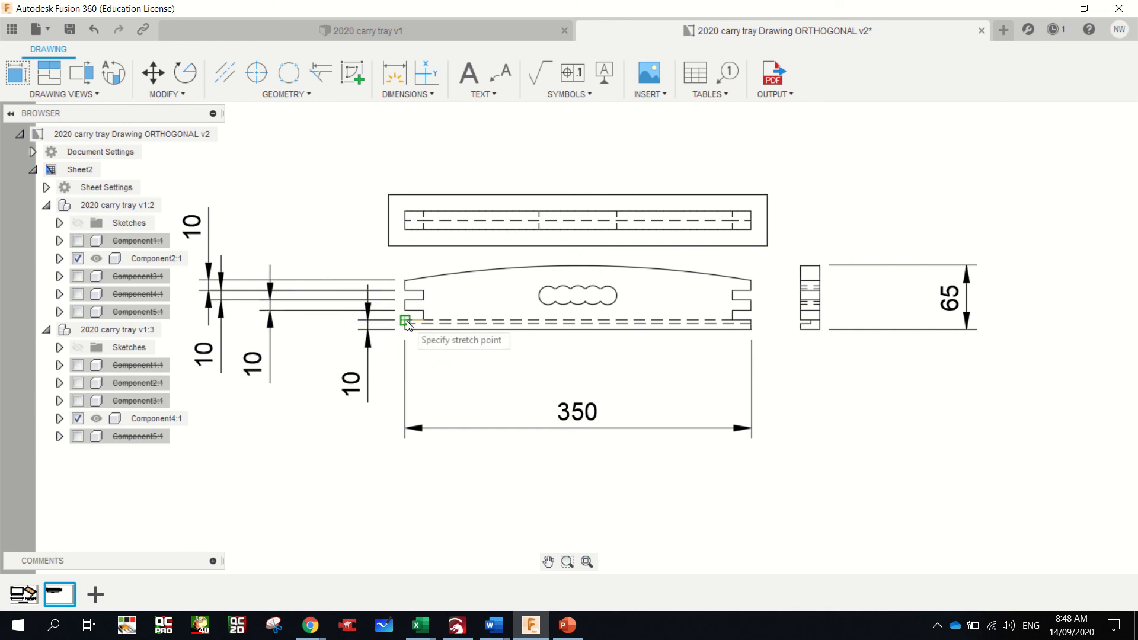
{"action": "left_click", "coordinate": [405, 321]}
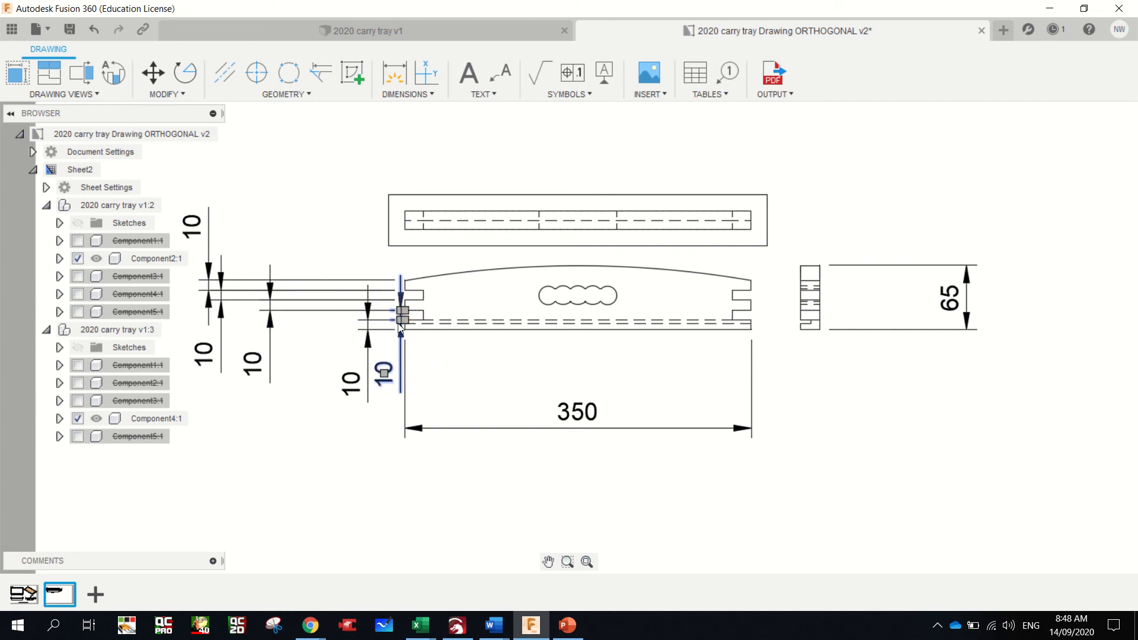
{"action": "left_click", "coordinate": [385, 373]}
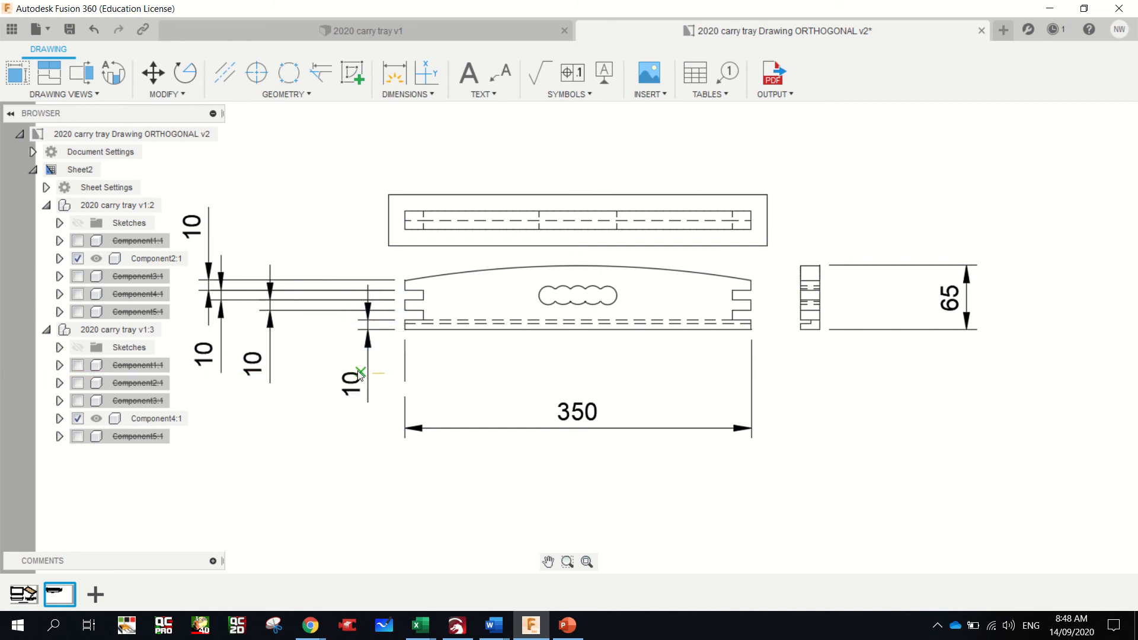
{"action": "left_click", "coordinate": [320, 374]}
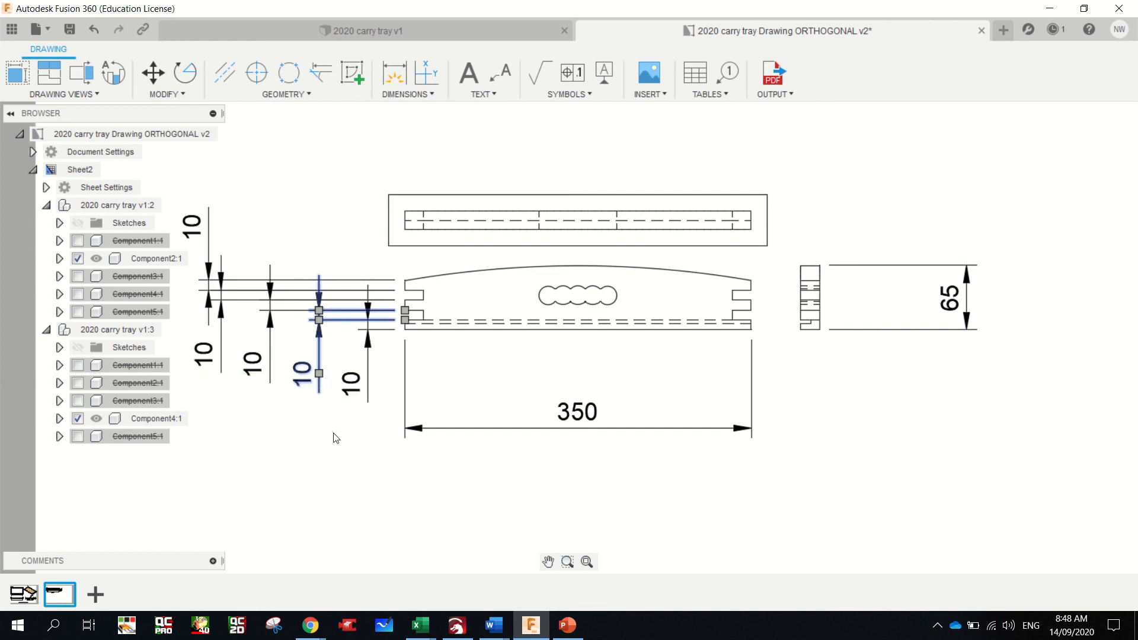
{"action": "key", "text": "Escape"}
- Dimension the horizontal depth of the end notch at the long face view's left end, placing it above the overall length dimension
{"action": "scroll", "coordinate": [452, 443], "scroll_direction": "down", "scroll_amount": 2}
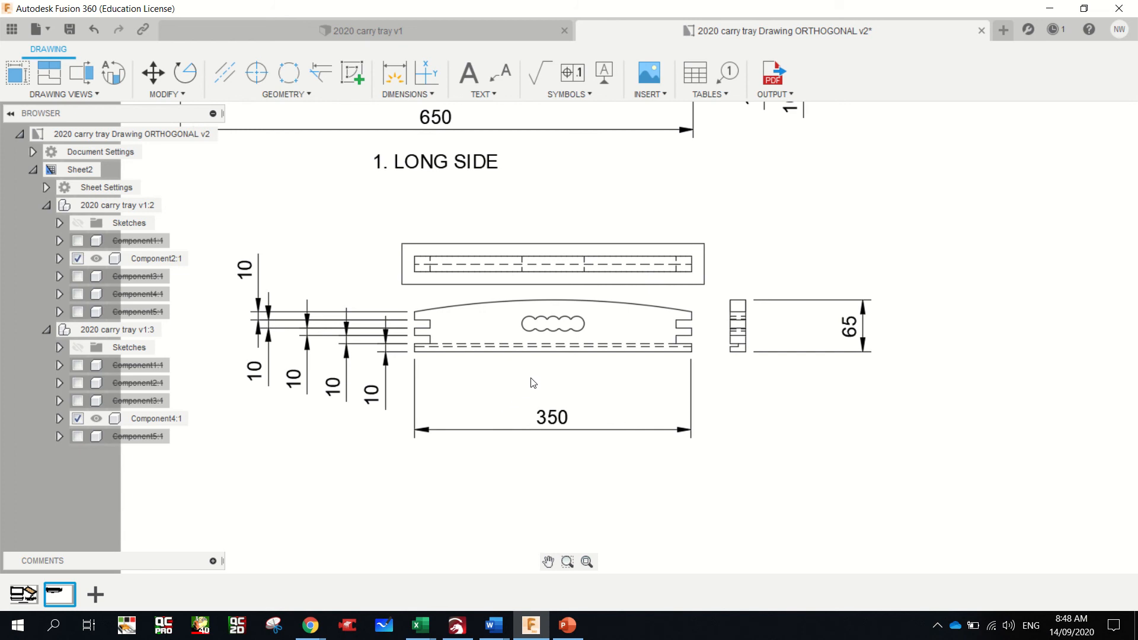
{"action": "left_click", "coordinate": [392, 73]}
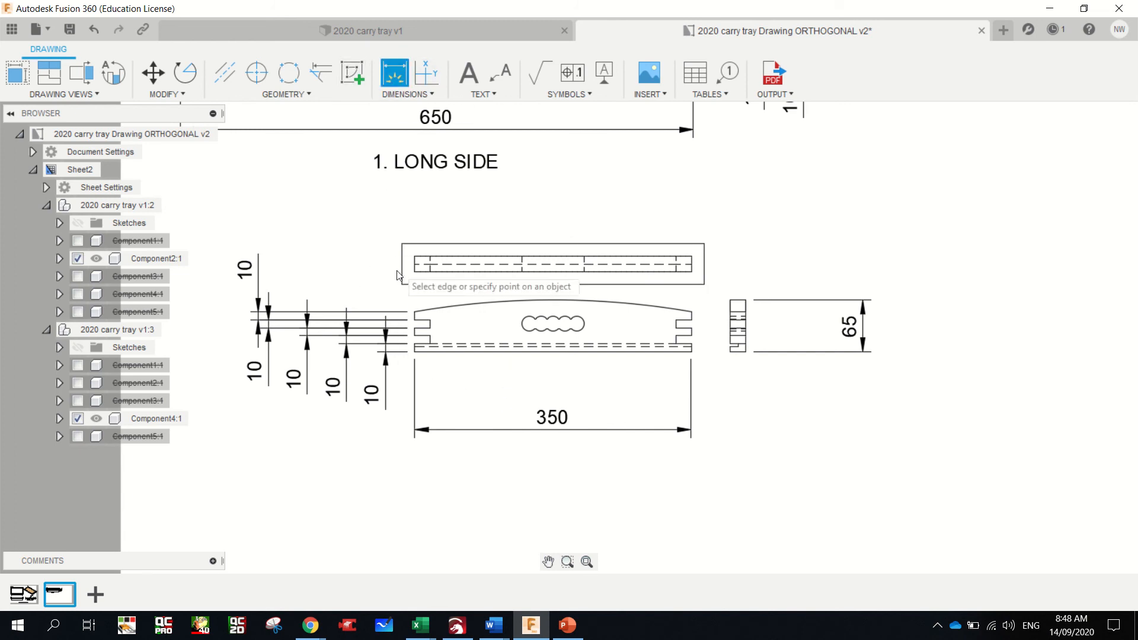
{"action": "left_click", "coordinate": [414, 346]}
{"action": "left_click", "coordinate": [431, 344]}
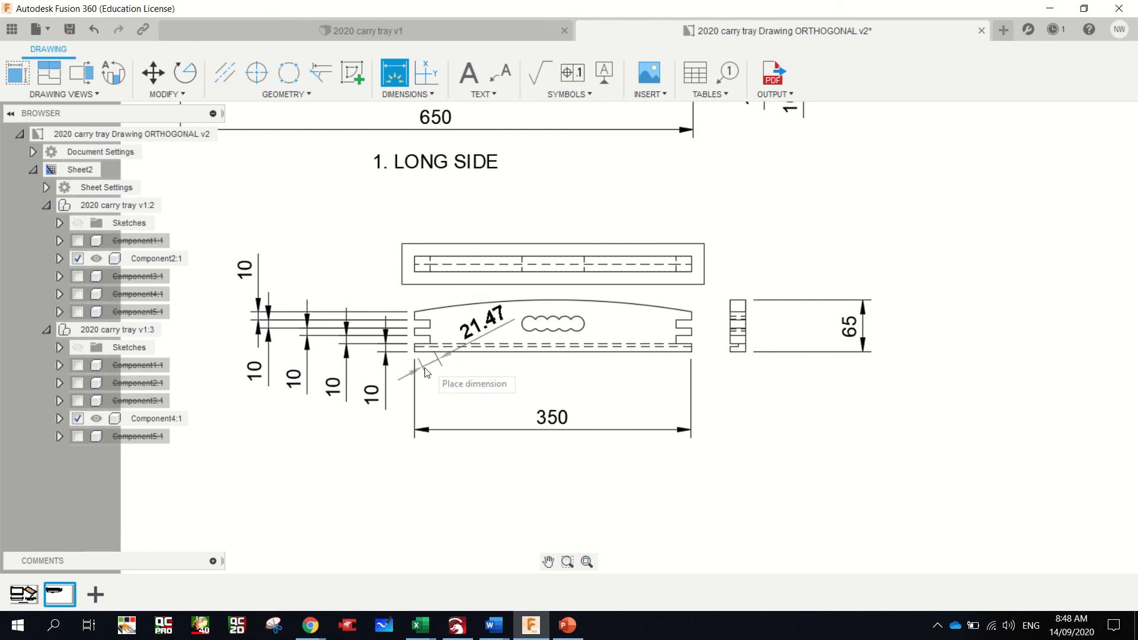
{"action": "left_click", "coordinate": [418, 388]}
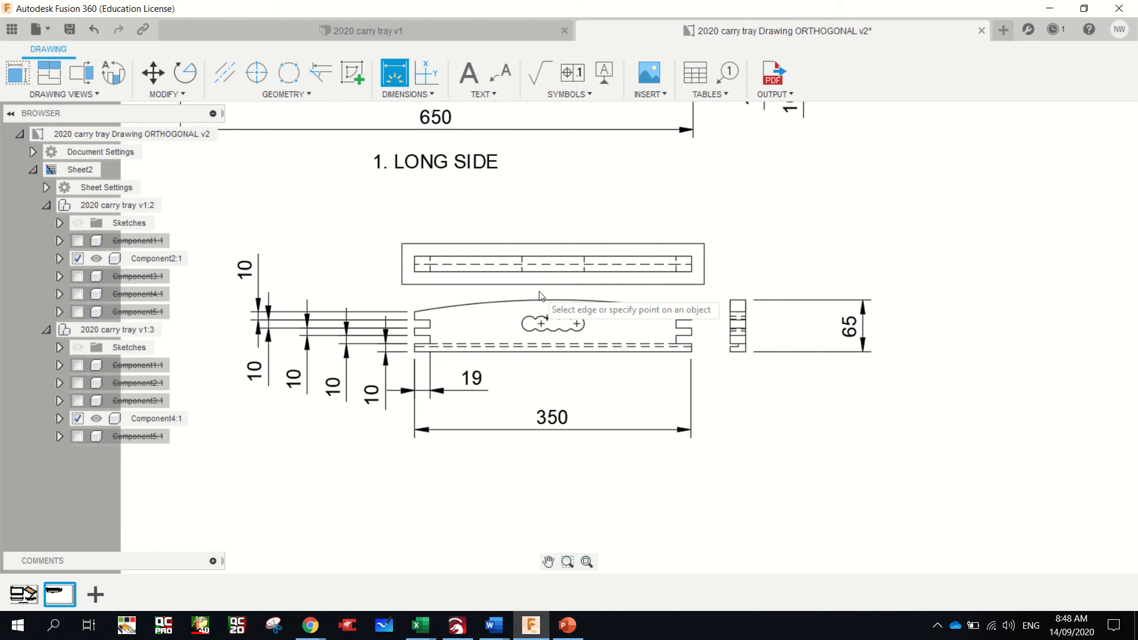
- Locate the centre of the handle cutout with horizontal and vertical dimensions to the face view's lower right corner
{"action": "scroll", "coordinate": [557, 323], "scroll_direction": "up", "scroll_amount": 2}
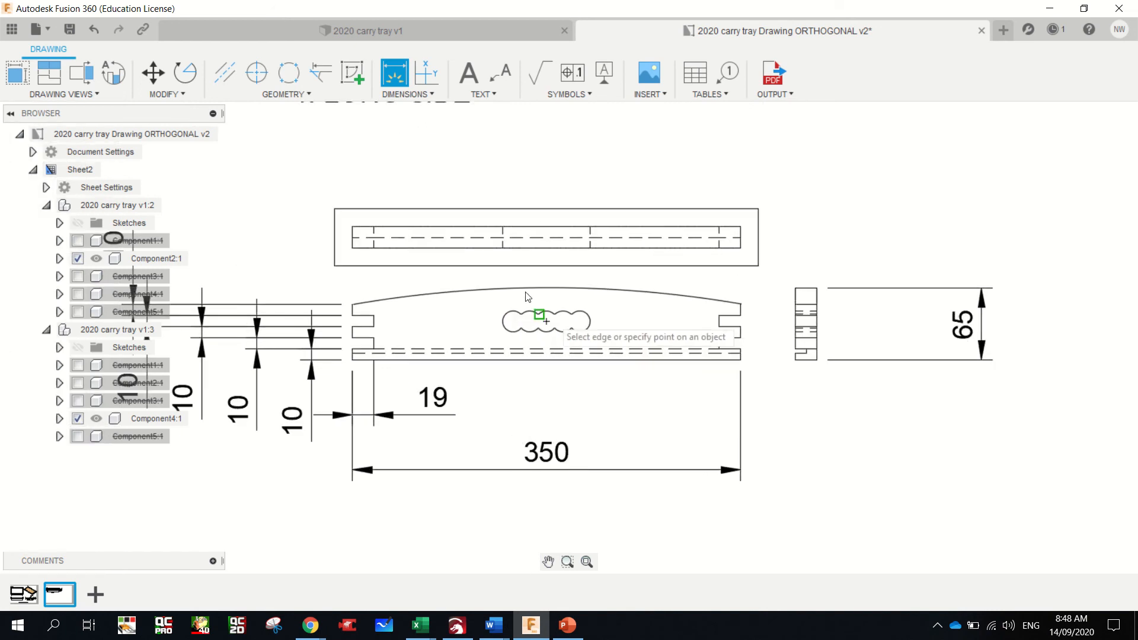
{"action": "left_click", "coordinate": [571, 329]}
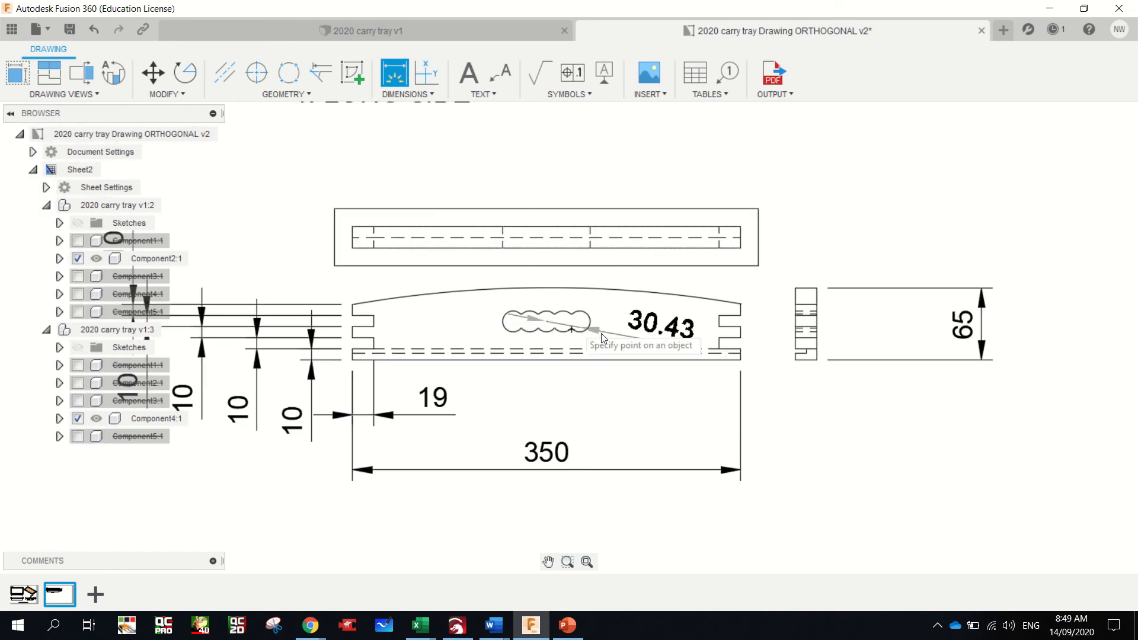
{"action": "left_click", "coordinate": [740, 360]}
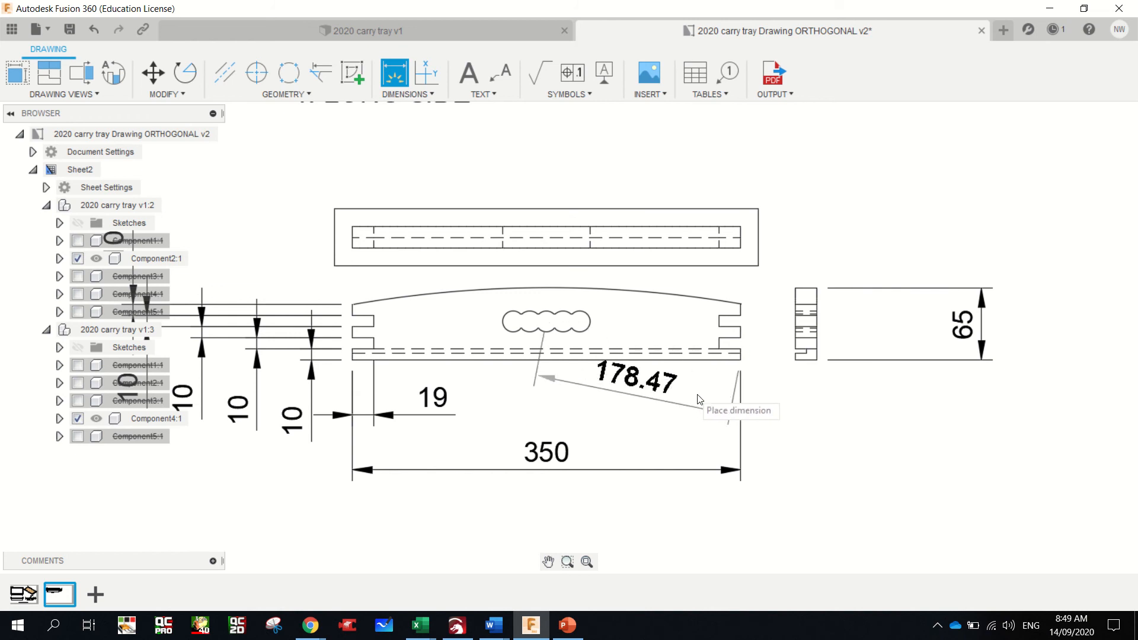
{"action": "left_click", "coordinate": [745, 407]}
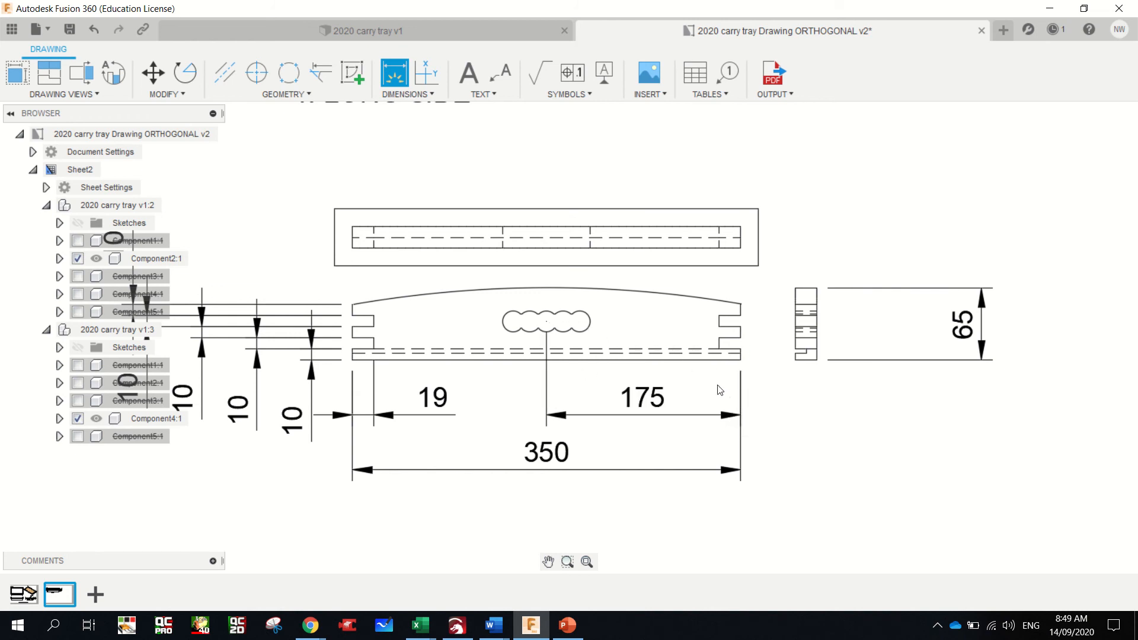
{"action": "left_click", "coordinate": [546, 323]}
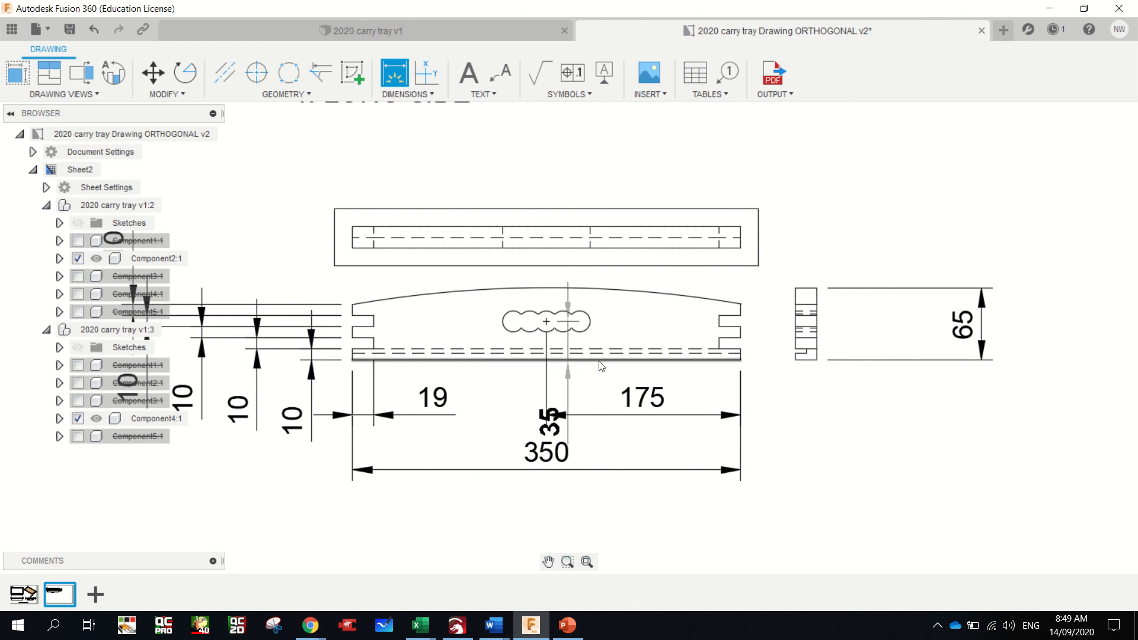
{"action": "left_click", "coordinate": [740, 359]}
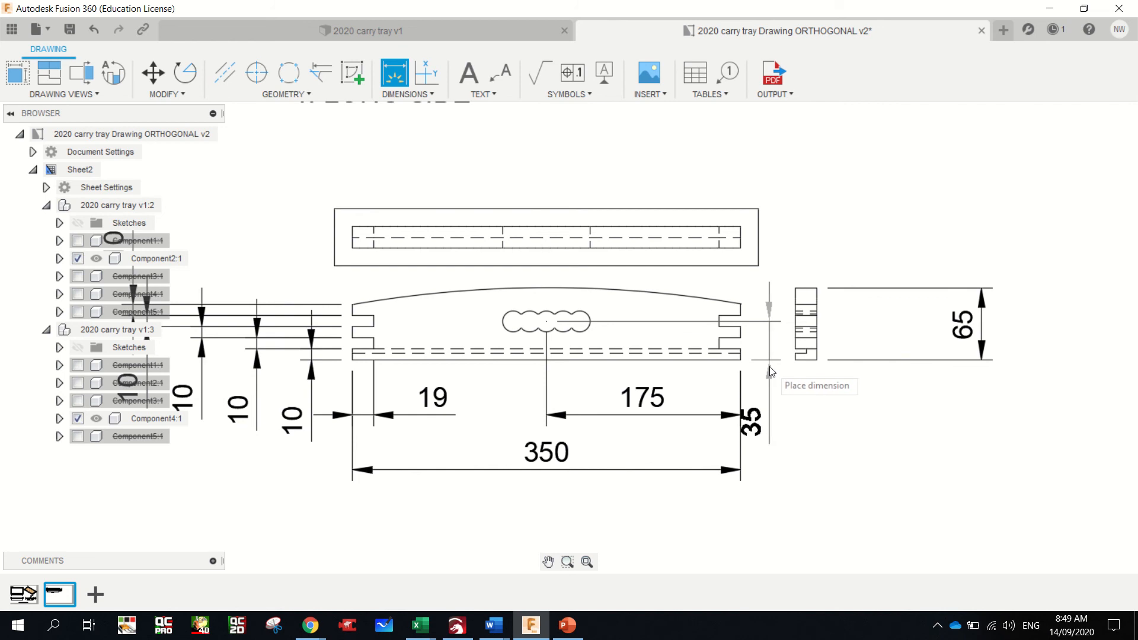
{"action": "left_click", "coordinate": [776, 367]}
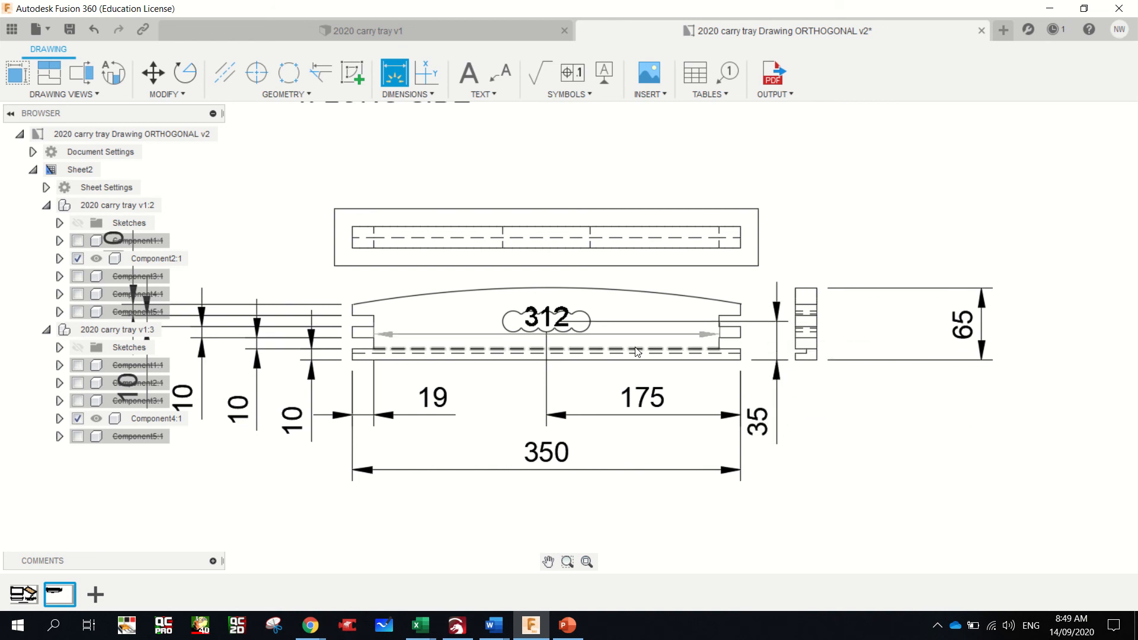
- Add a diameter dimension to the middle arc of the handle cutout, placing its text below the handled end's face view
{"action": "left_click", "coordinate": [431, 93]}
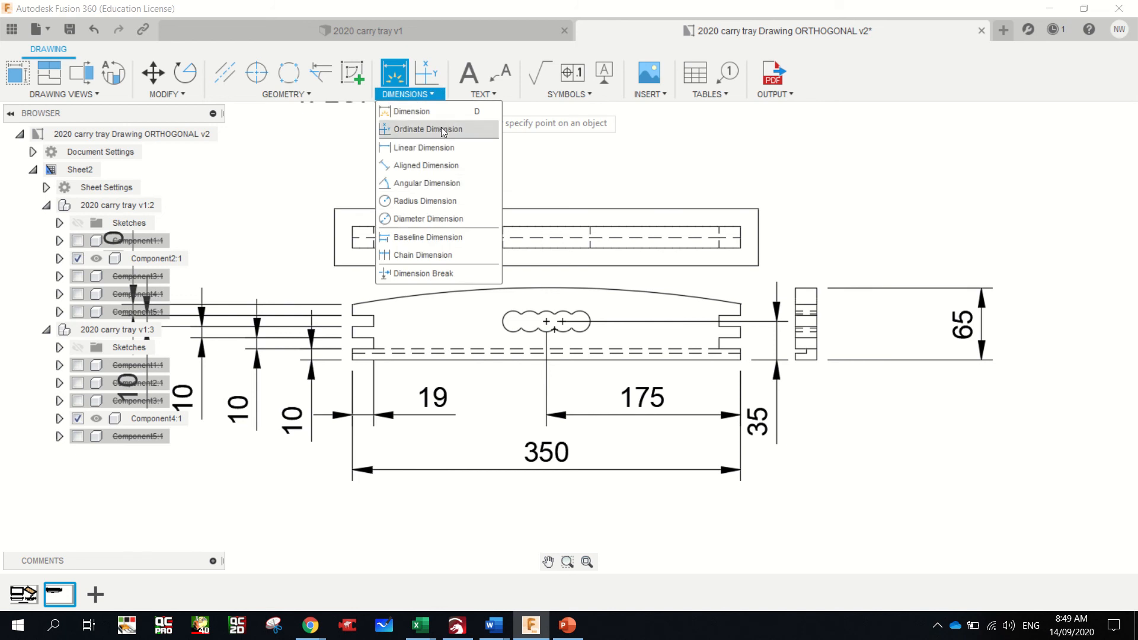
{"action": "left_click", "coordinate": [425, 218]}
{"action": "left_click", "coordinate": [548, 312]}
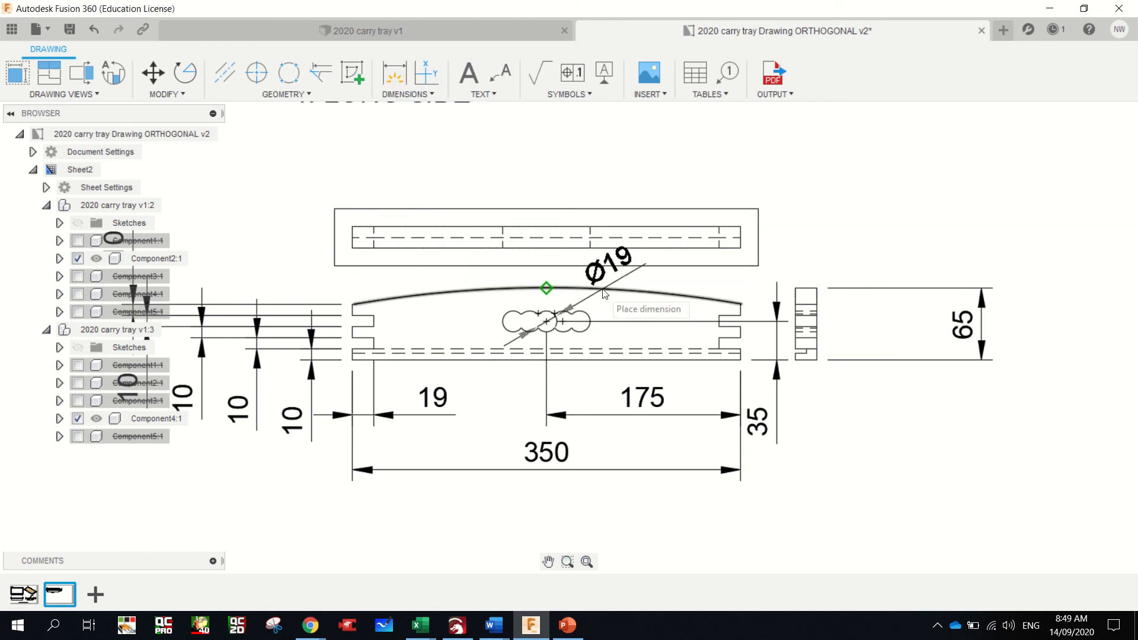
{"action": "left_click", "coordinate": [529, 386]}
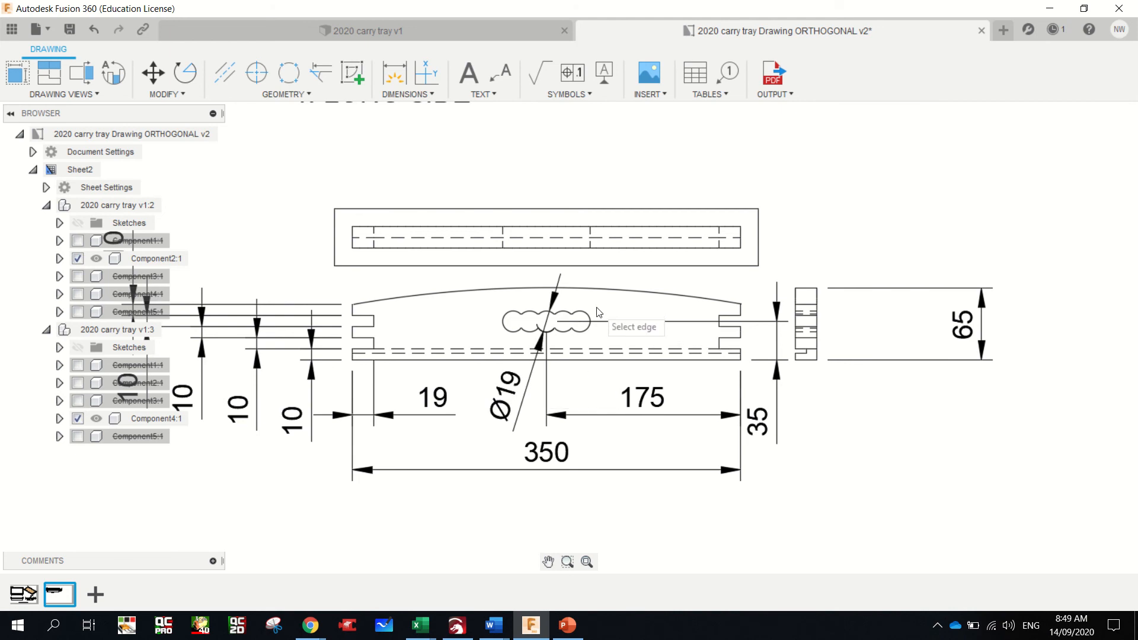
- Attach a leader note reading "C2C 15MM" to the handle cutout's arc, with its text above the end view
{"action": "scroll", "coordinate": [597, 316], "scroll_direction": "up", "scroll_amount": 1}
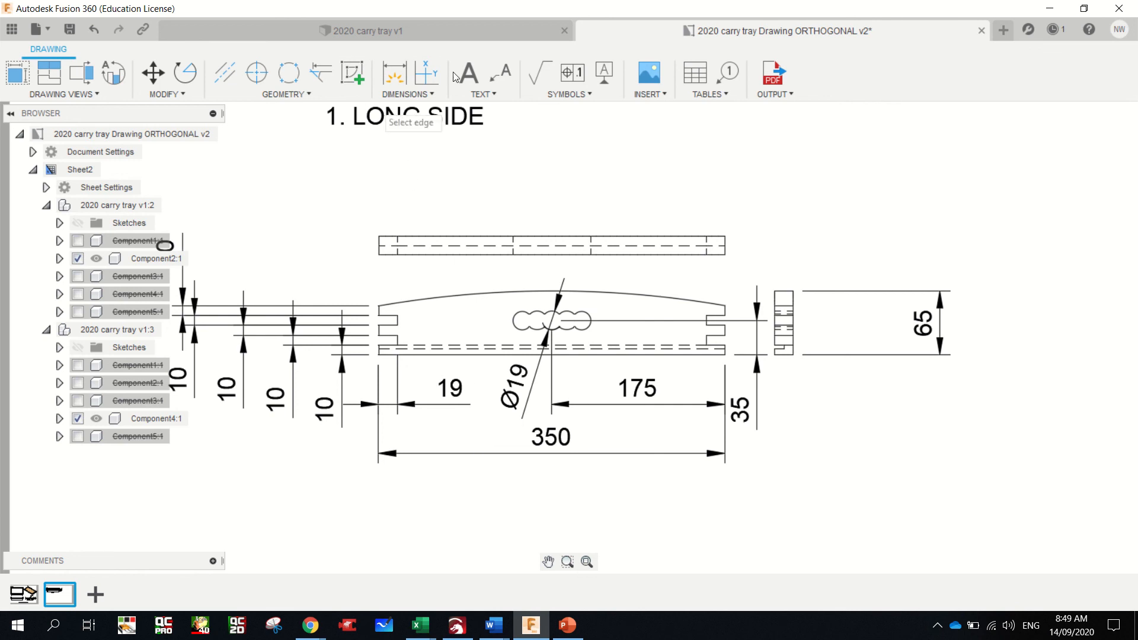
{"action": "left_click", "coordinate": [507, 90]}
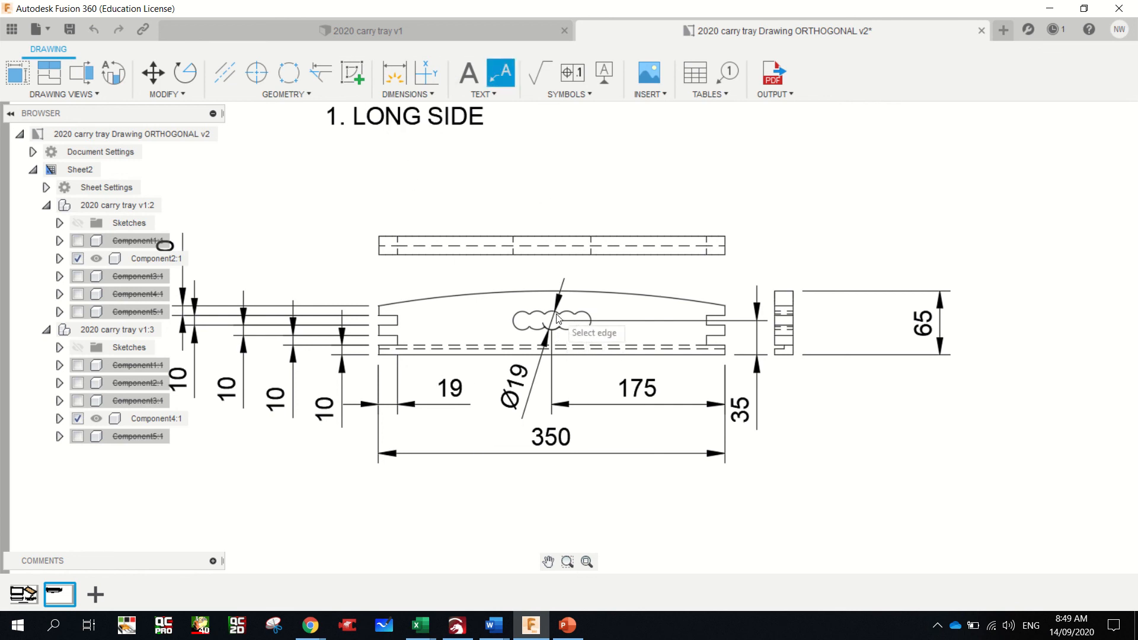
{"action": "left_click", "coordinate": [567, 314]}
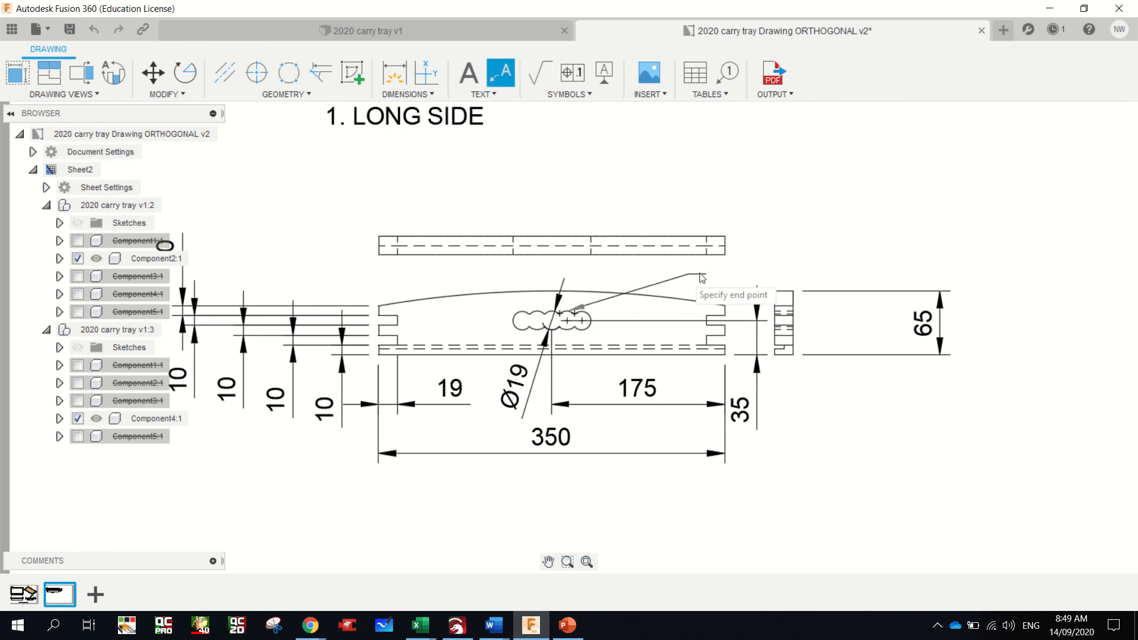
{"action": "left_click", "coordinate": [791, 252]}
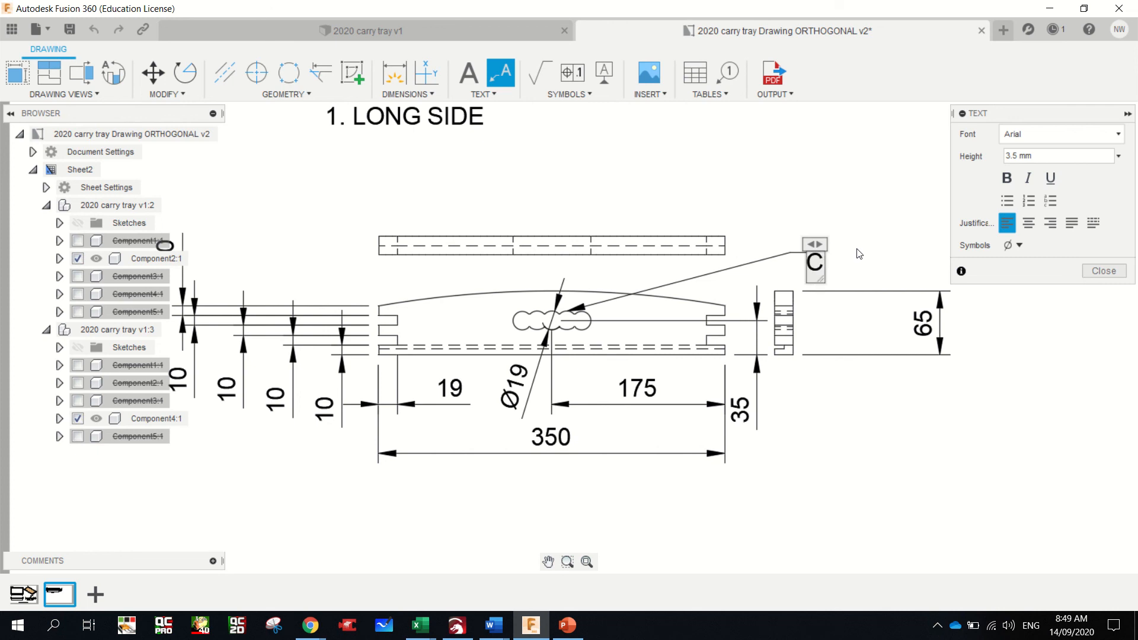
{"action": "type", "text": "C2C"}
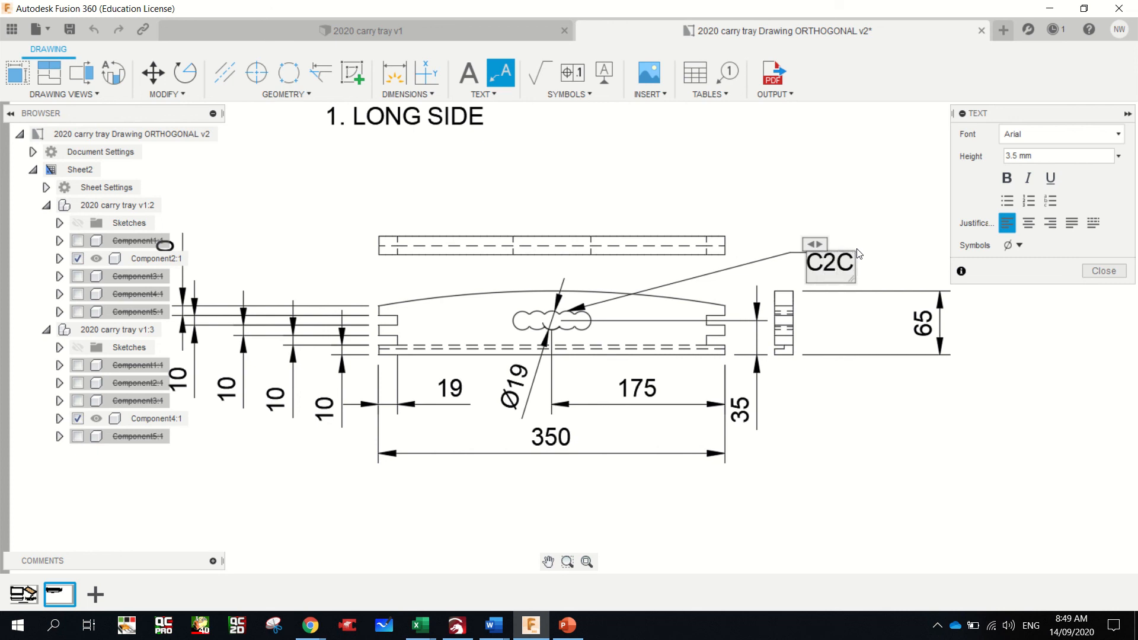
{"action": "type", "text": " 15MM"}
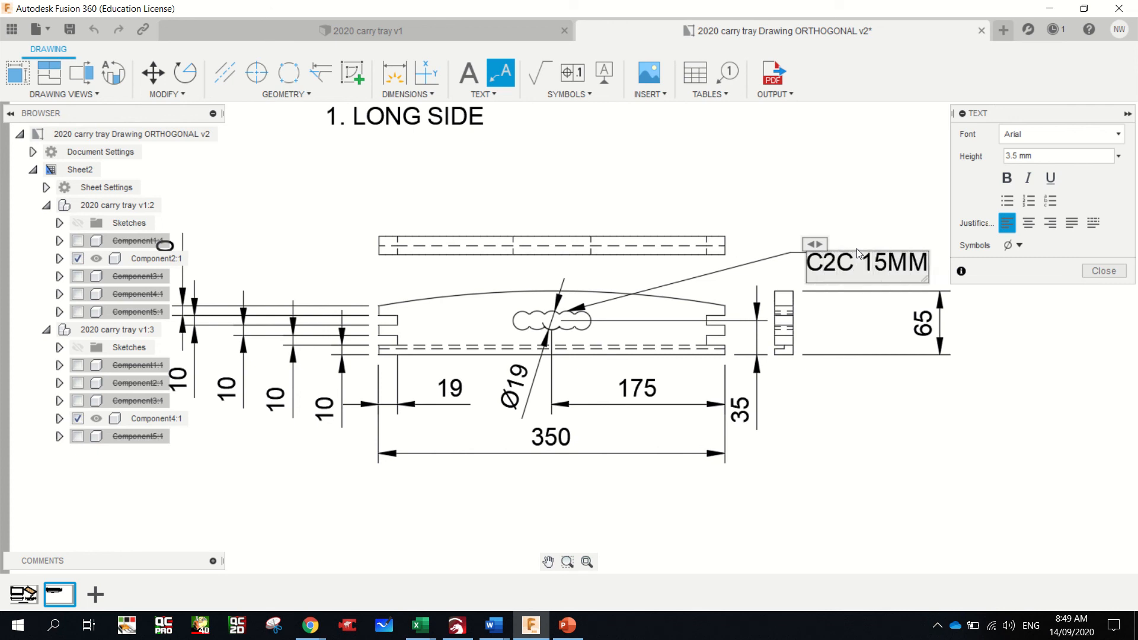
{"action": "left_click", "coordinate": [856, 221]}
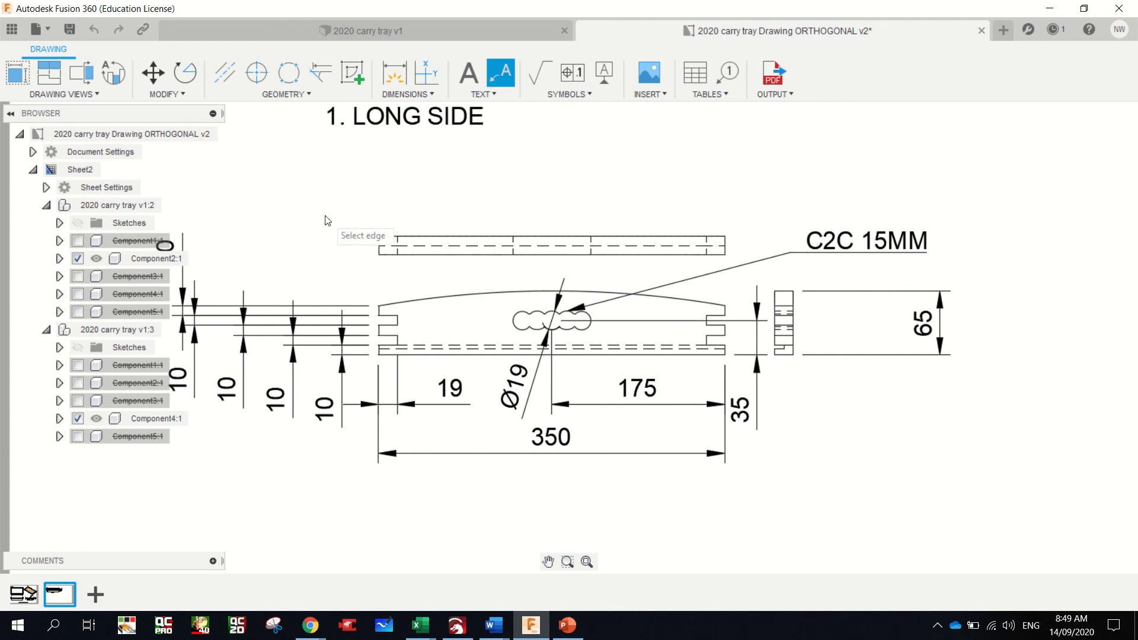
{"action": "left_click", "coordinate": [406, 75]}
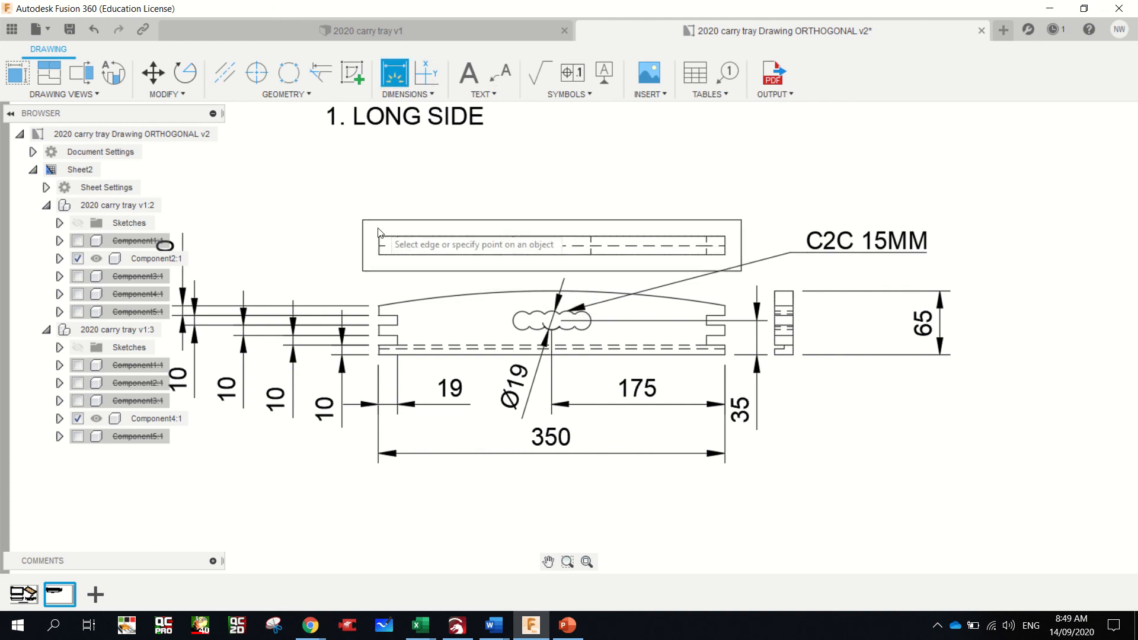
{"action": "left_click", "coordinate": [379, 241]}
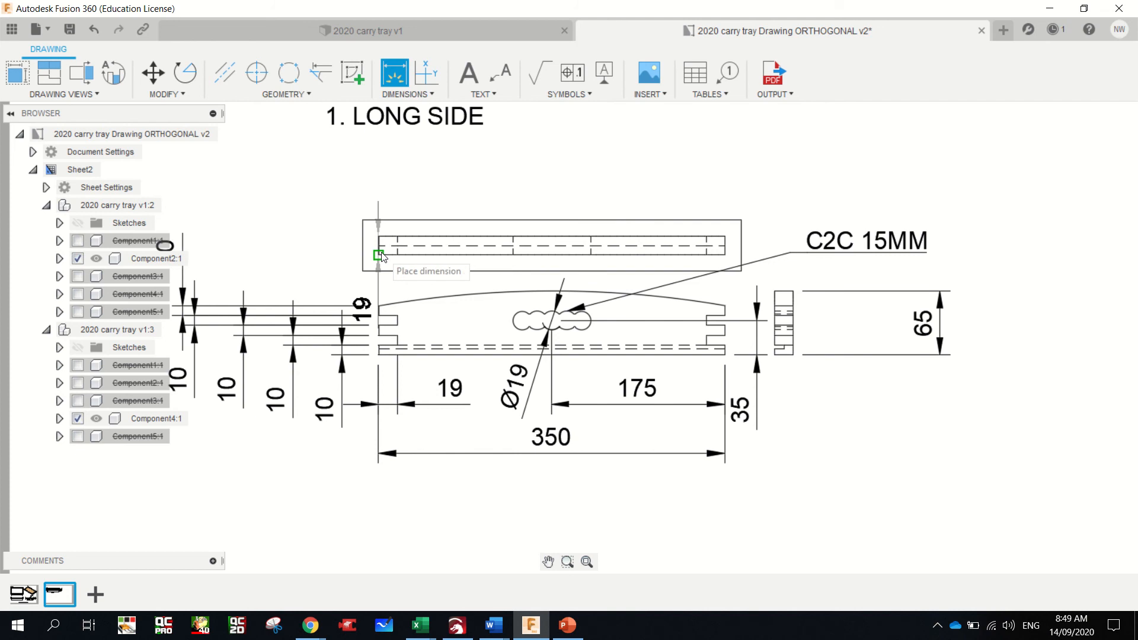
{"action": "key", "text": "Escape"}
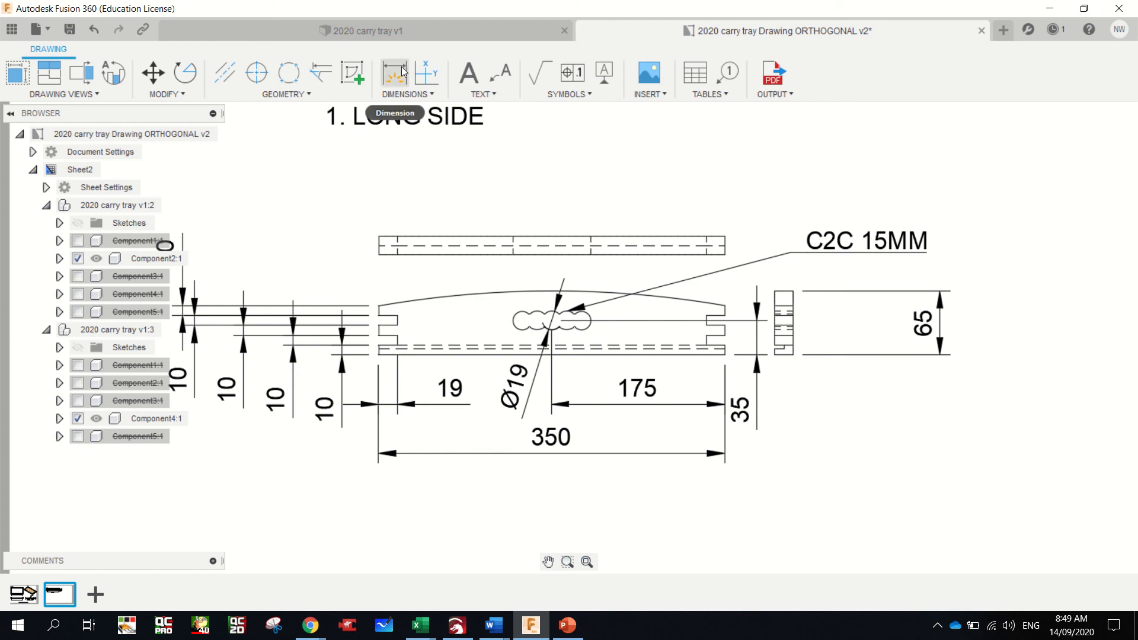
- Dimension the board thickness at the left end of the handled end's top view, placing the dimension outside the view
{"action": "left_click", "coordinate": [379, 243]}
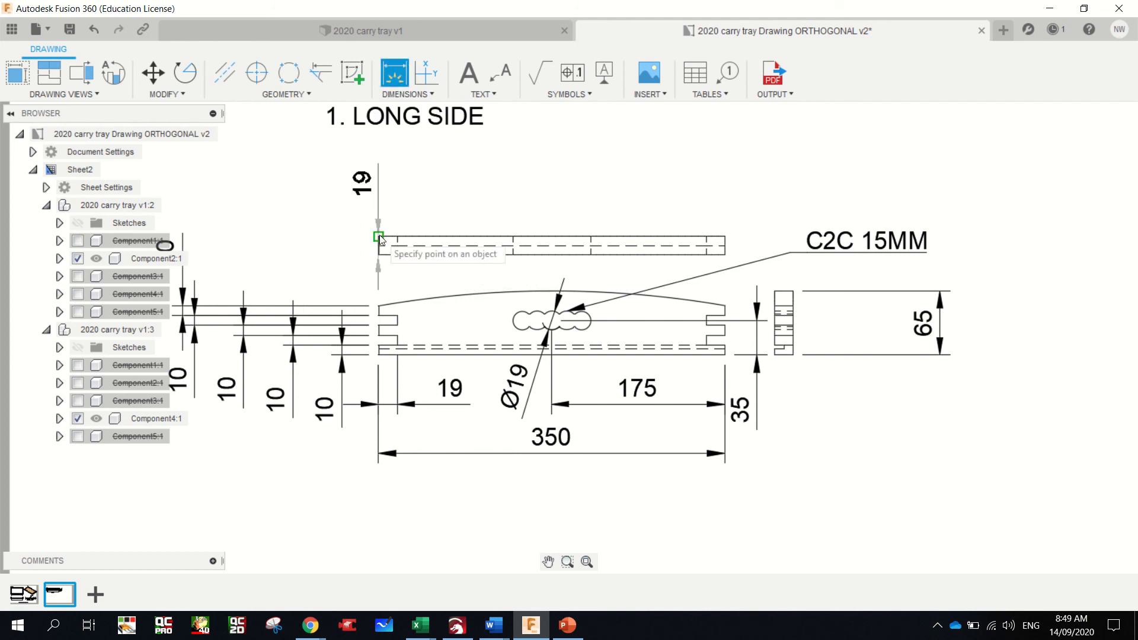
{"action": "left_click", "coordinate": [309, 219]}
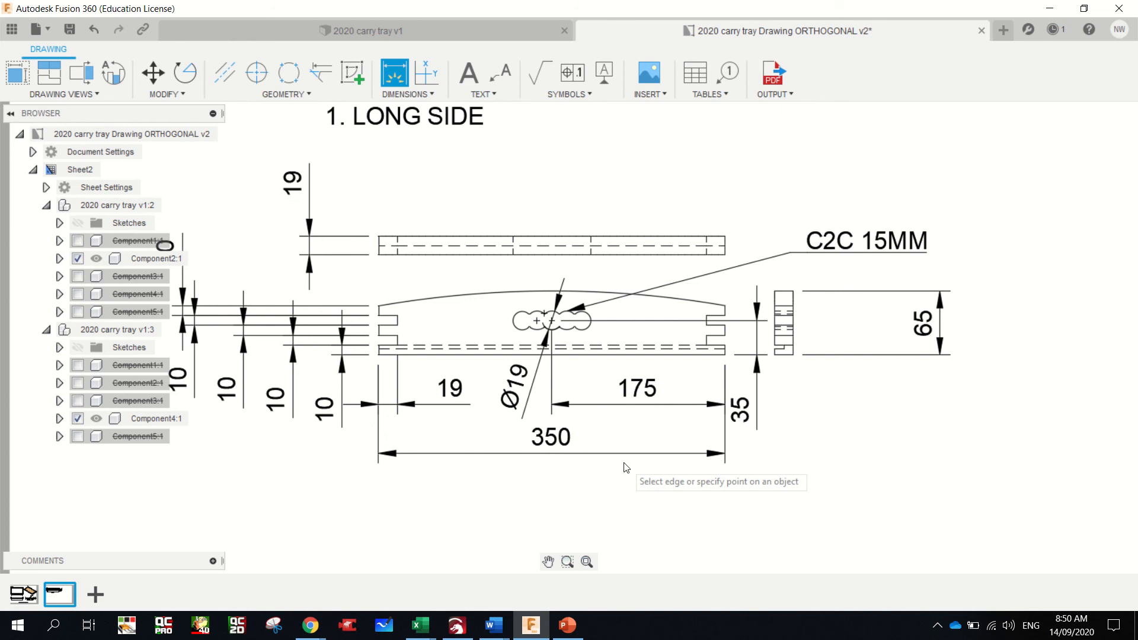
- Dimension the overall length of the handle cutout between its hidden lines in the top view, placing it above the view
{"action": "scroll", "coordinate": [626, 463], "scroll_direction": "down", "scroll_amount": 5}
{"action": "scroll", "coordinate": [735, 493], "scroll_direction": "up", "scroll_amount": 1}
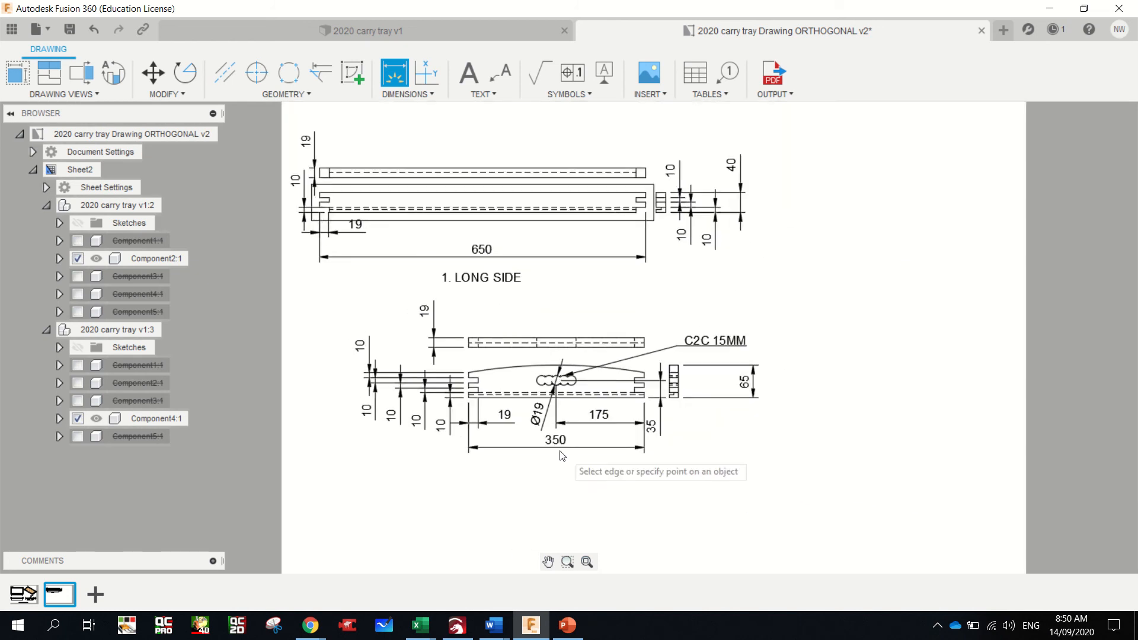
{"action": "left_click", "coordinate": [537, 342]}
{"action": "left_click", "coordinate": [575, 342]}
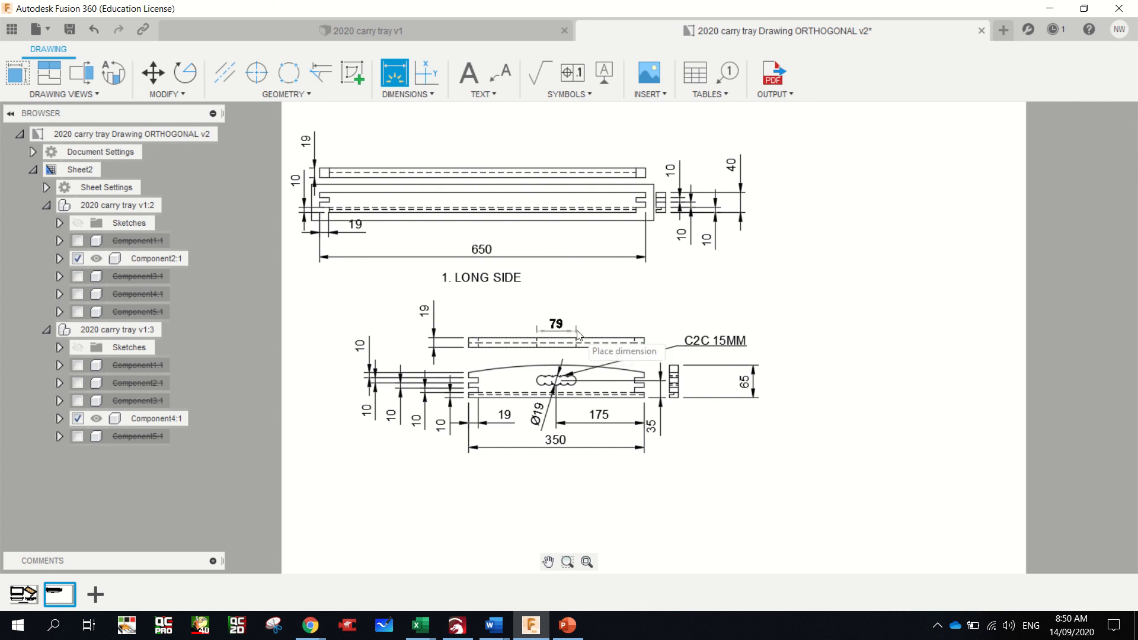
{"action": "left_click", "coordinate": [592, 312]}
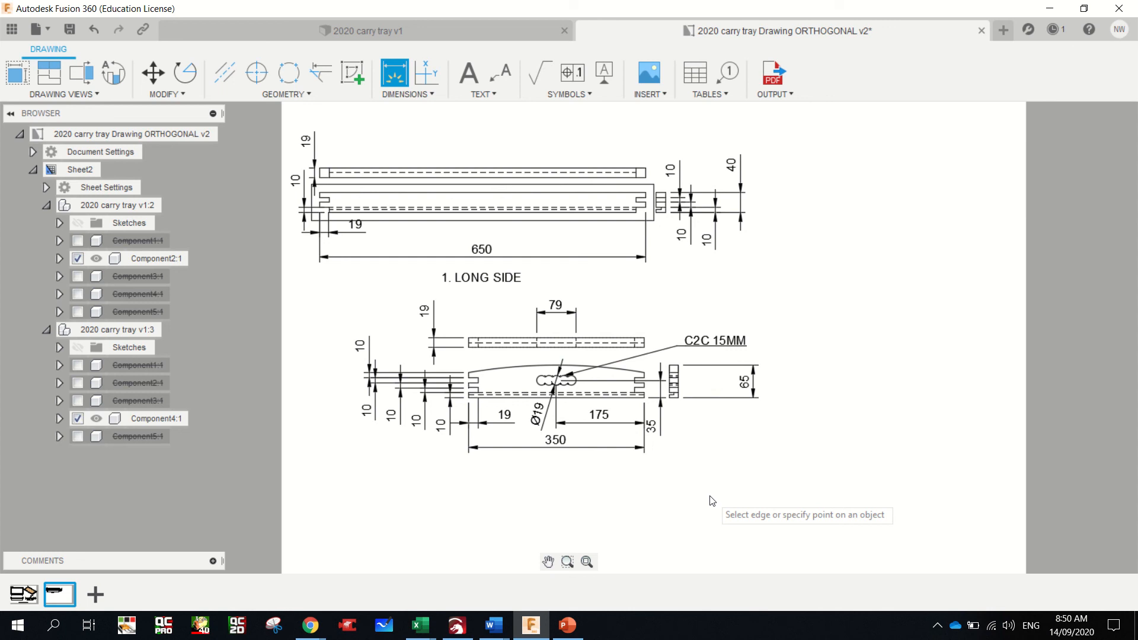
- Add the text label "2. SHORT SIDE" beneath the handled end's overall length dimension
{"action": "scroll", "coordinate": [724, 493], "scroll_direction": "down", "scroll_amount": 3}
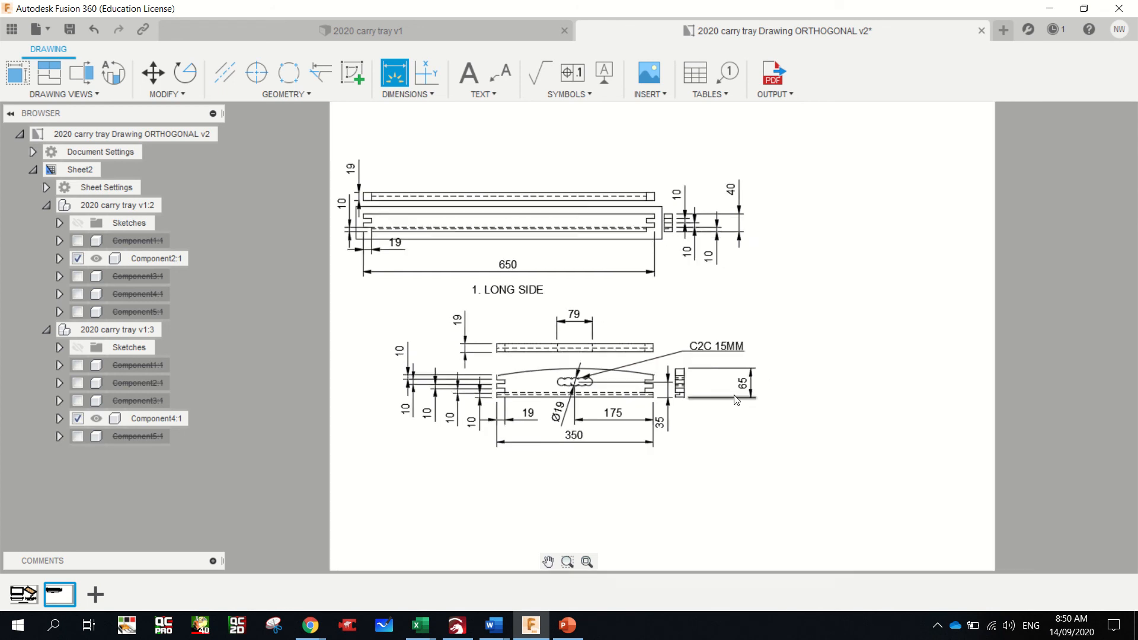
{"action": "scroll", "coordinate": [824, 435], "scroll_direction": "up", "scroll_amount": 1}
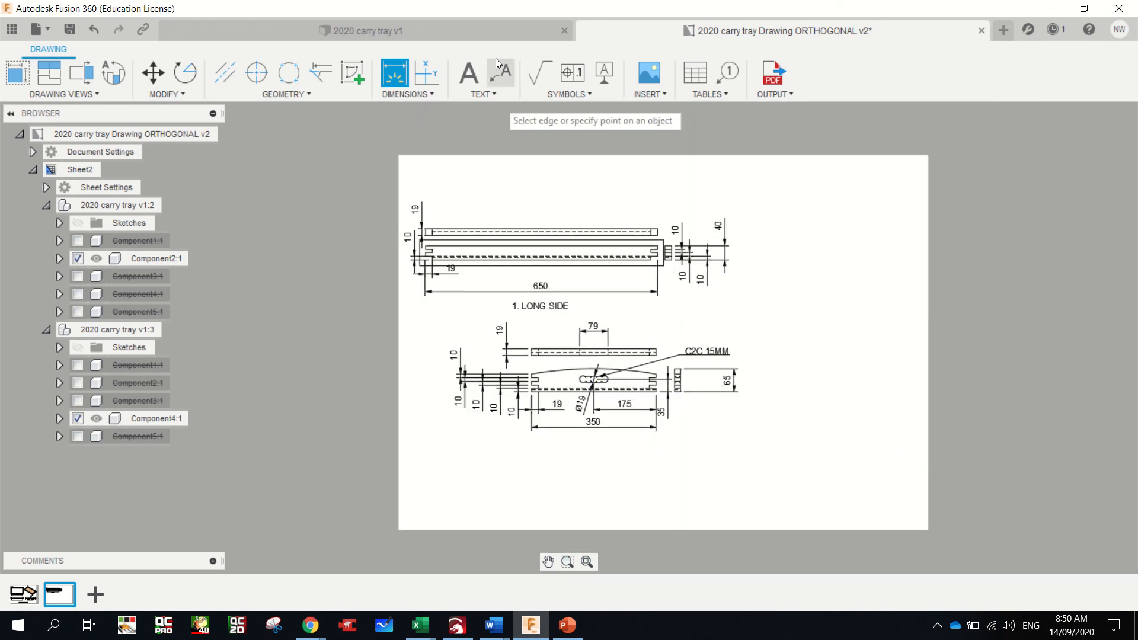
{"action": "left_click", "coordinate": [475, 72]}
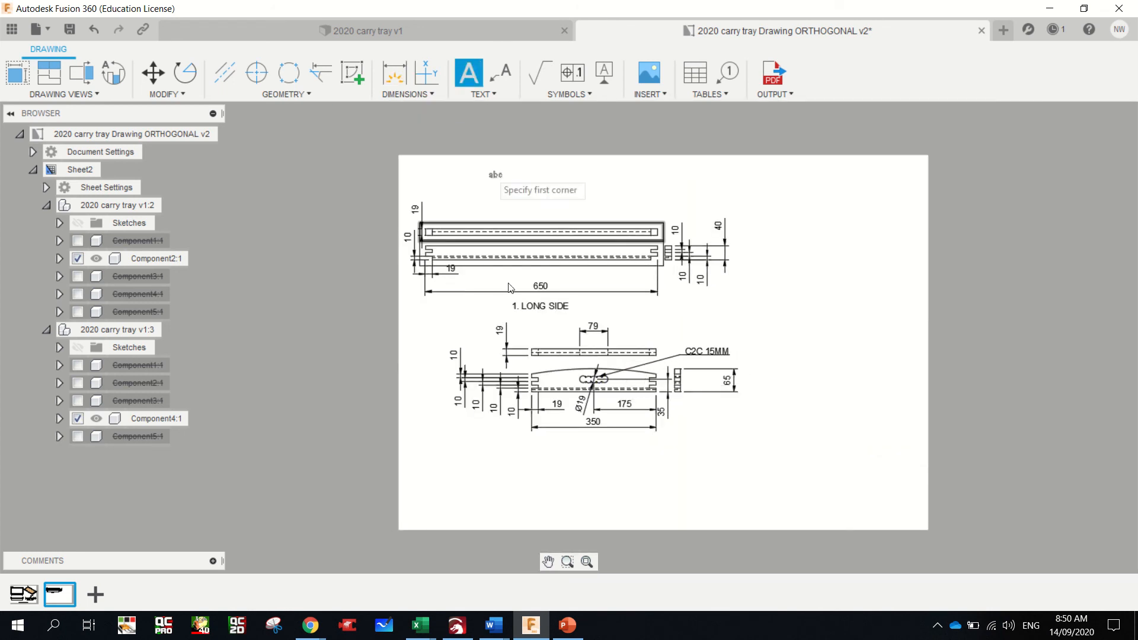
{"action": "left_click", "coordinate": [543, 445]}
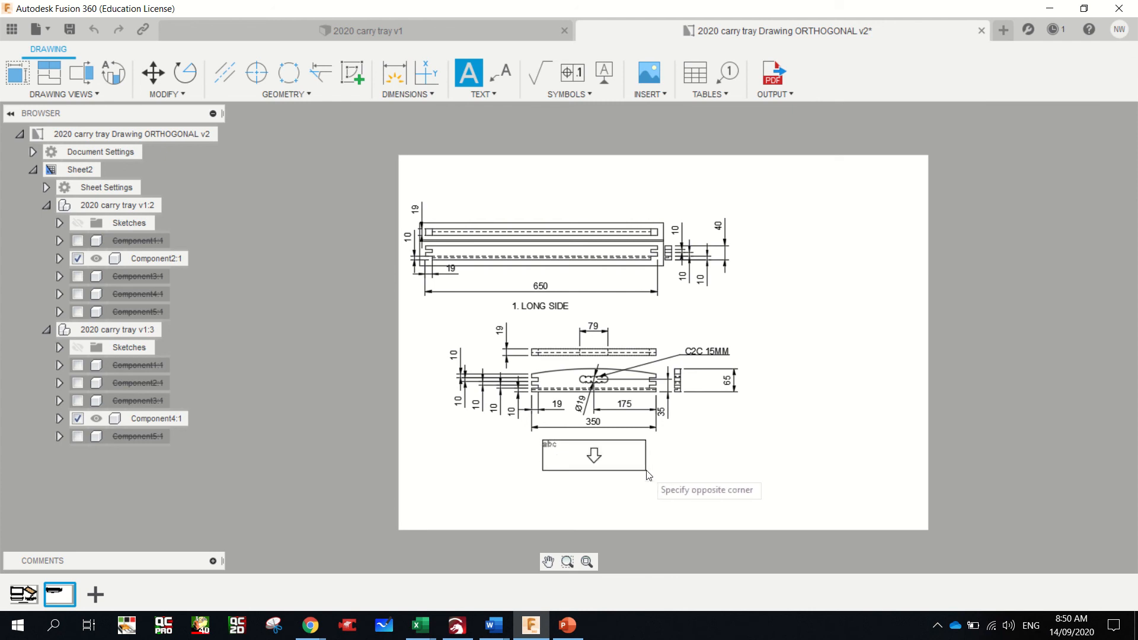
{"action": "left_click", "coordinate": [651, 471]}
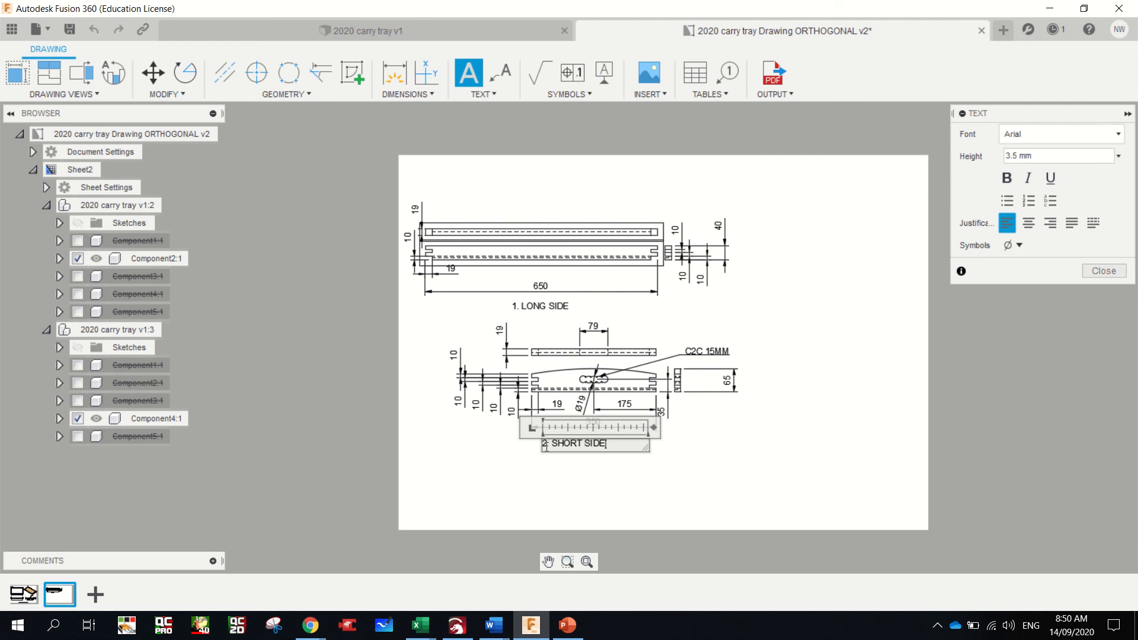
{"action": "left_click", "coordinate": [724, 457]}
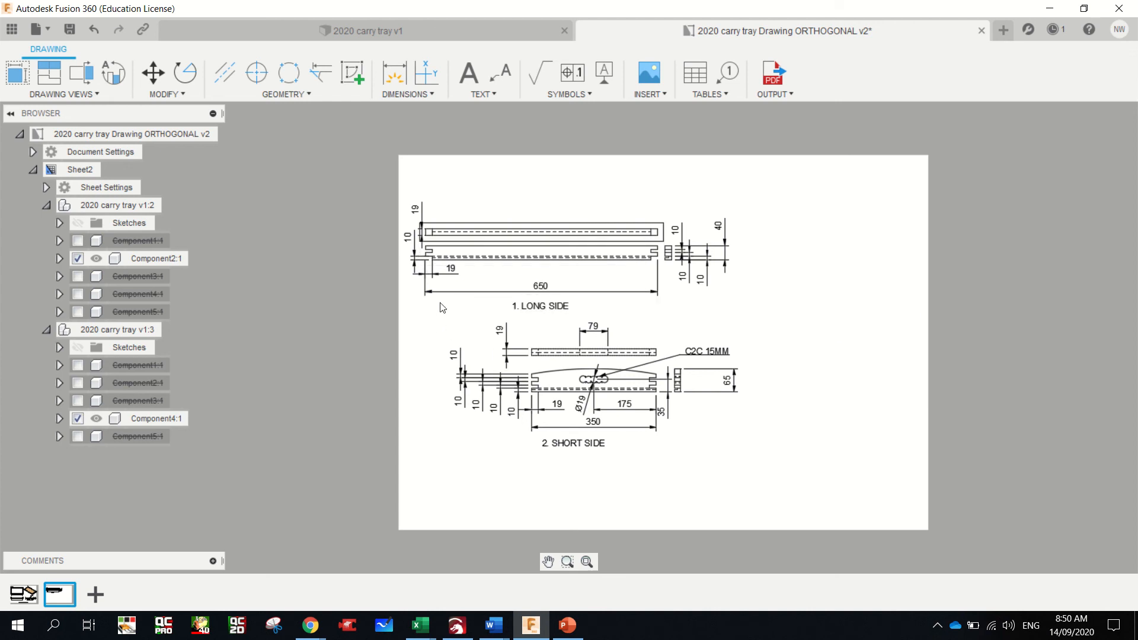
- Try to shift the short side's views, dimensions and label leftward by stretching from a grip point, and undo it
{"action": "left_click_drag", "start_coordinate": [430, 320], "coordinate": [802, 488]}
{"action": "left_click", "coordinate": [593, 380]}
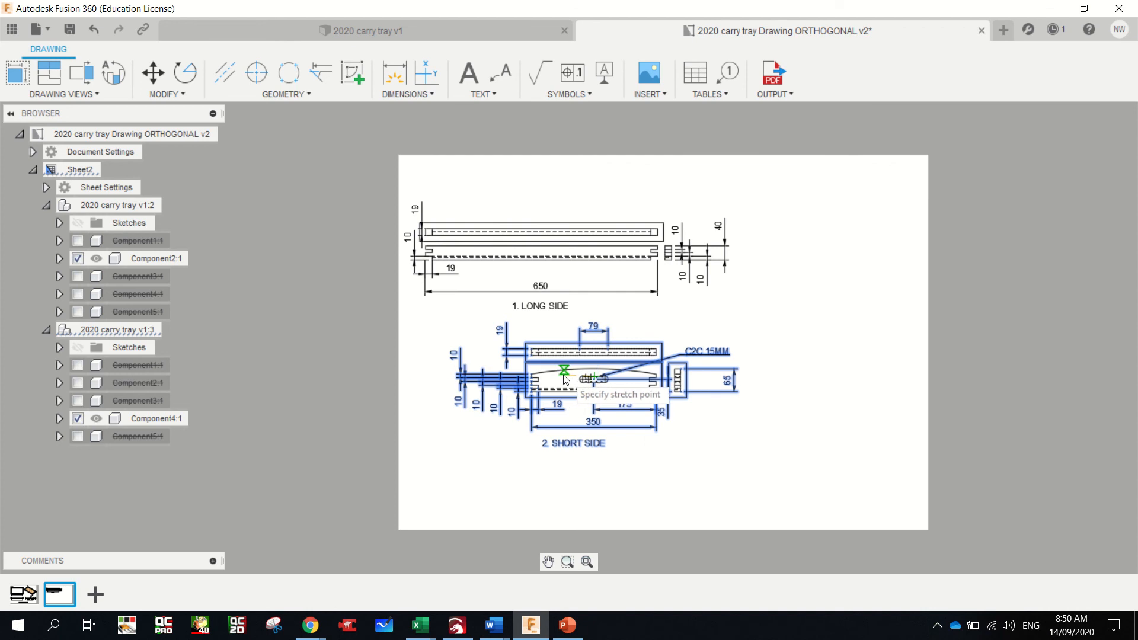
{"action": "left_click", "coordinate": [559, 383]}
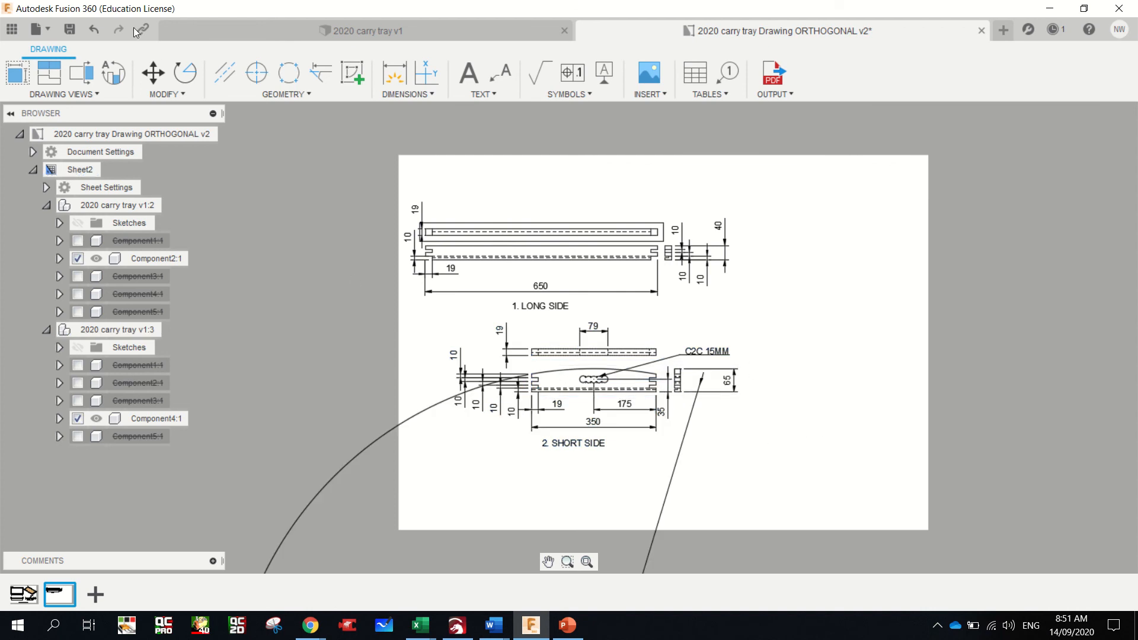
{"action": "left_click", "coordinate": [95, 25]}
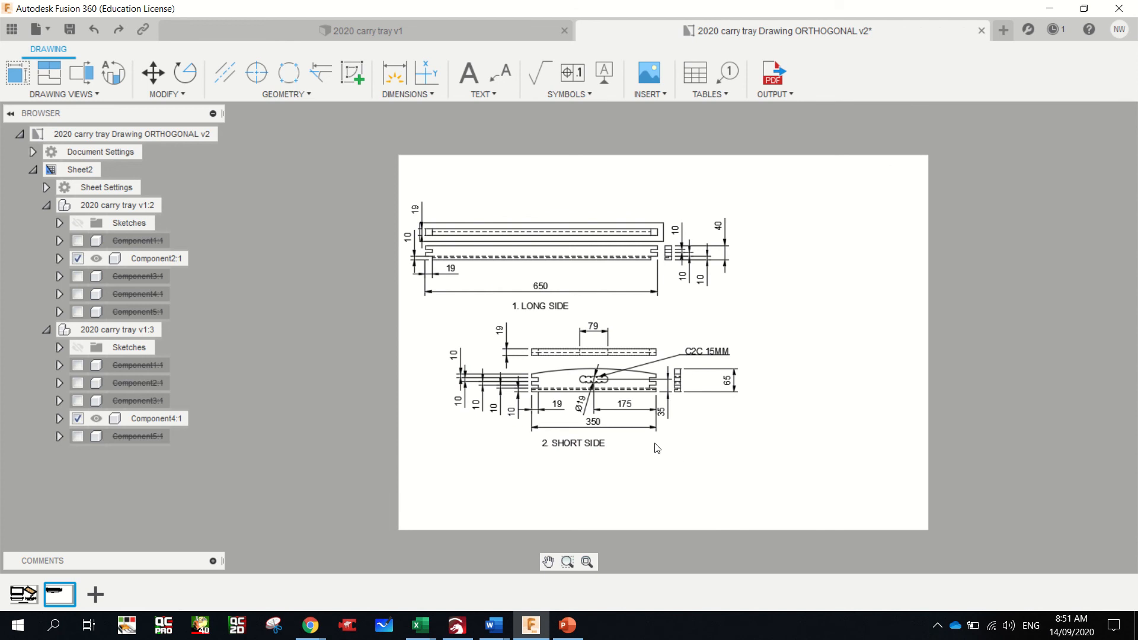
- Move the short side's views, dimensions and label about 18 mm left, and save the drawing with version description "User Saved"
{"action": "left_click_drag", "start_coordinate": [778, 461], "coordinate": [414, 316]}
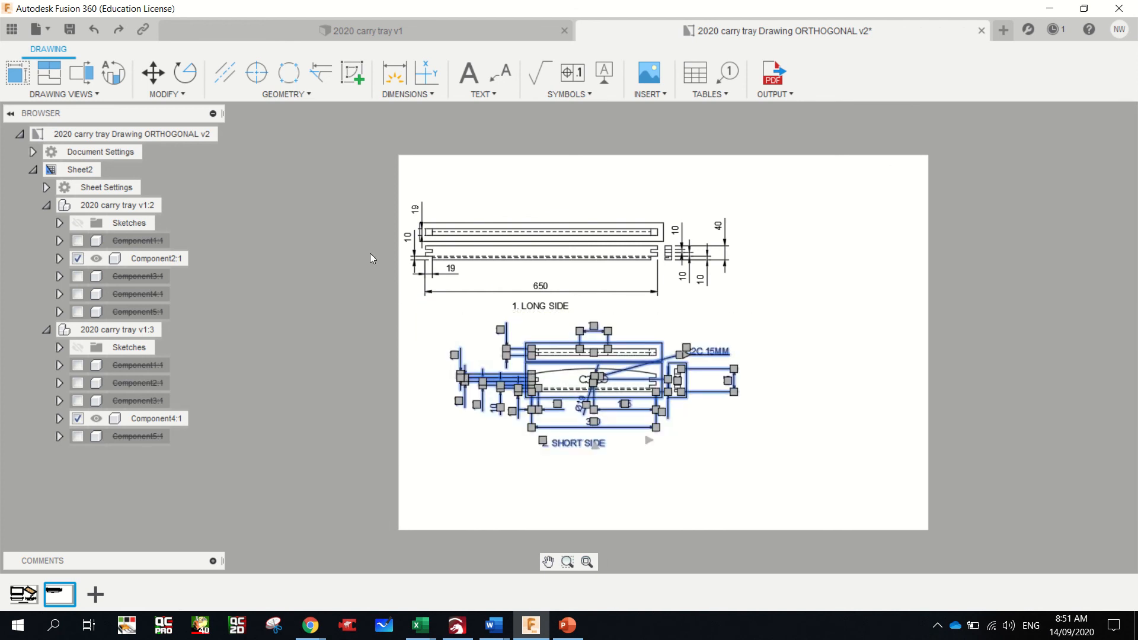
{"action": "left_click", "coordinate": [150, 70]}
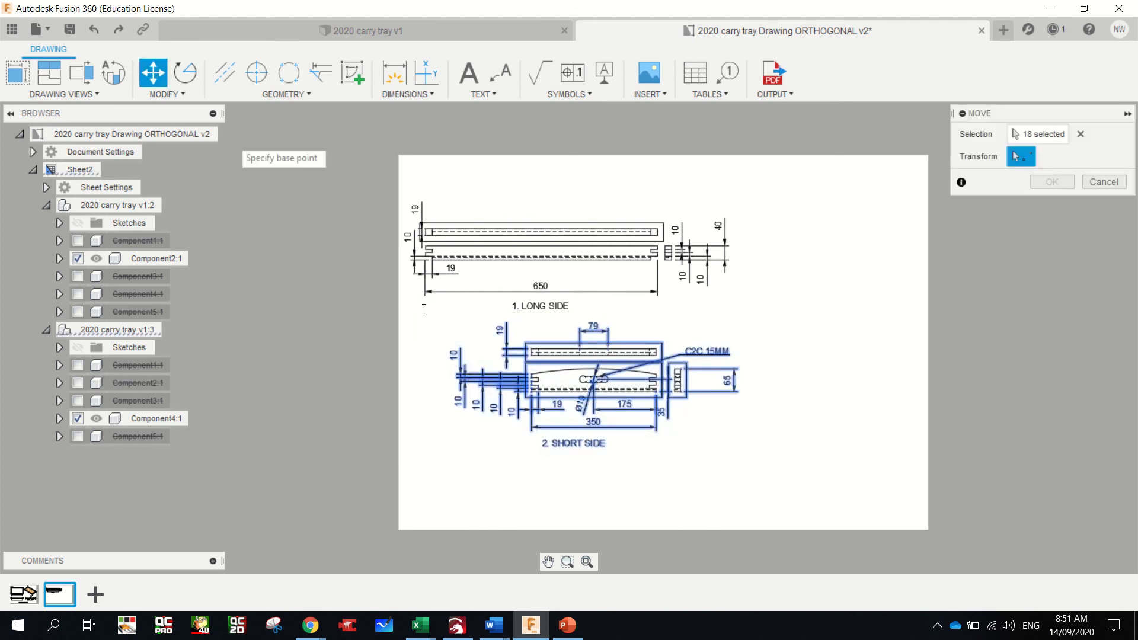
{"action": "left_click", "coordinate": [592, 382]}
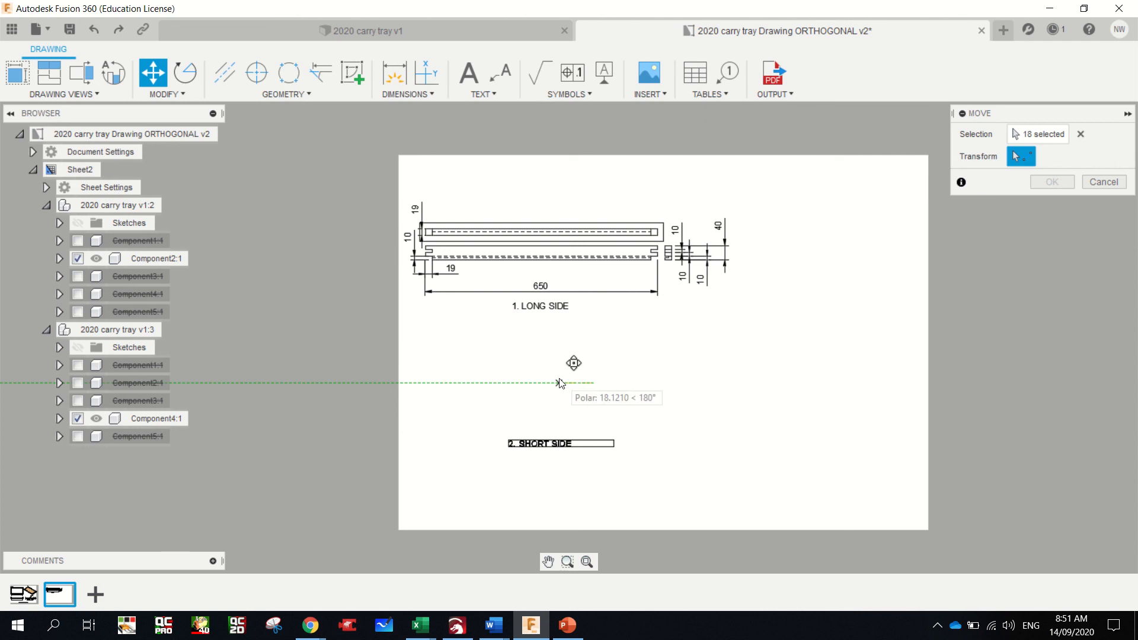
{"action": "left_click", "coordinate": [558, 382]}
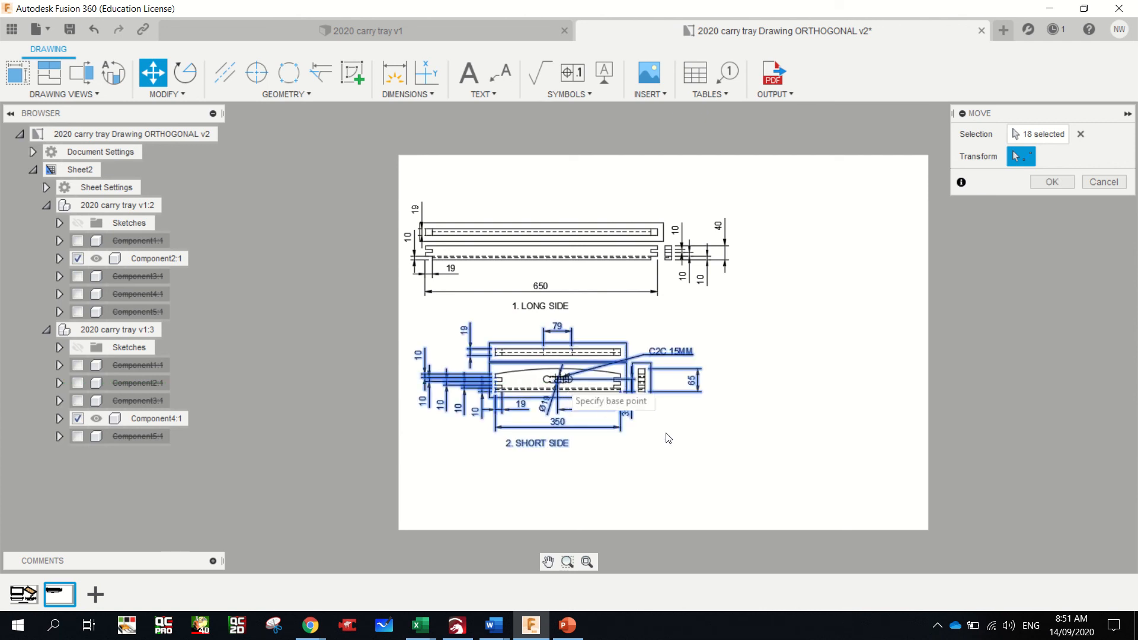
{"action": "left_click", "coordinate": [1055, 182]}
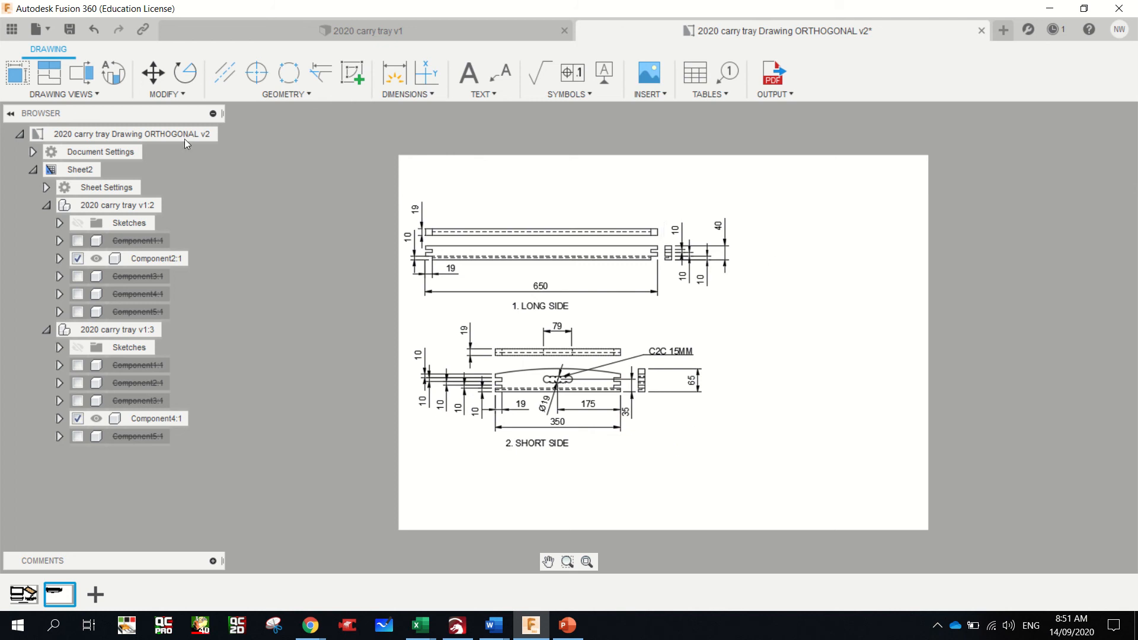
{"action": "left_click", "coordinate": [70, 30]}
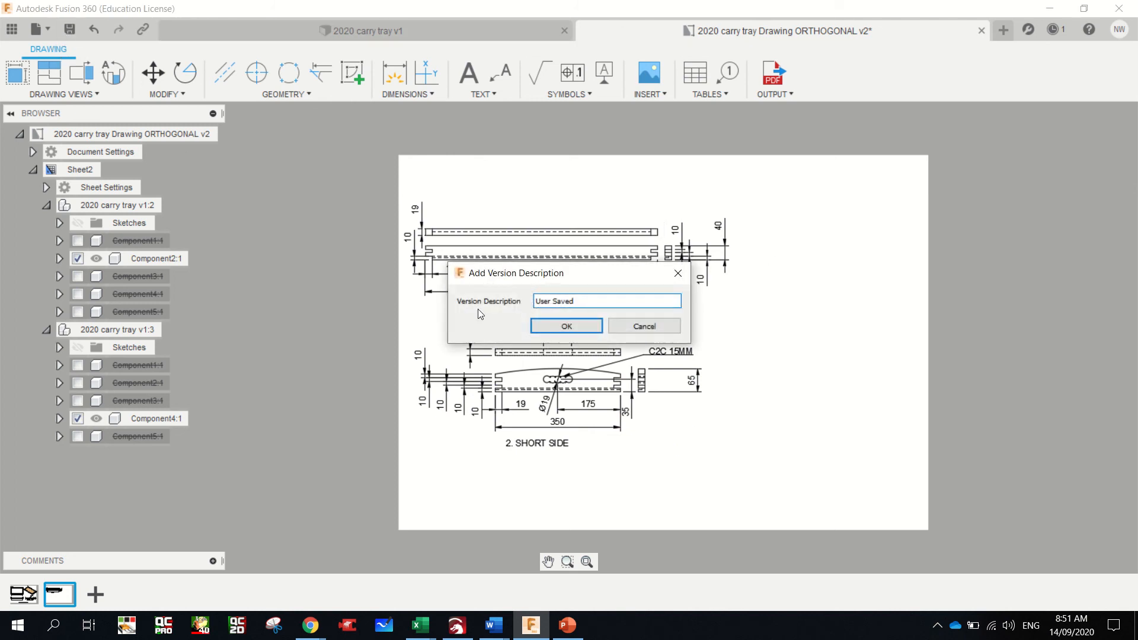
{"action": "left_click", "coordinate": [567, 326]}
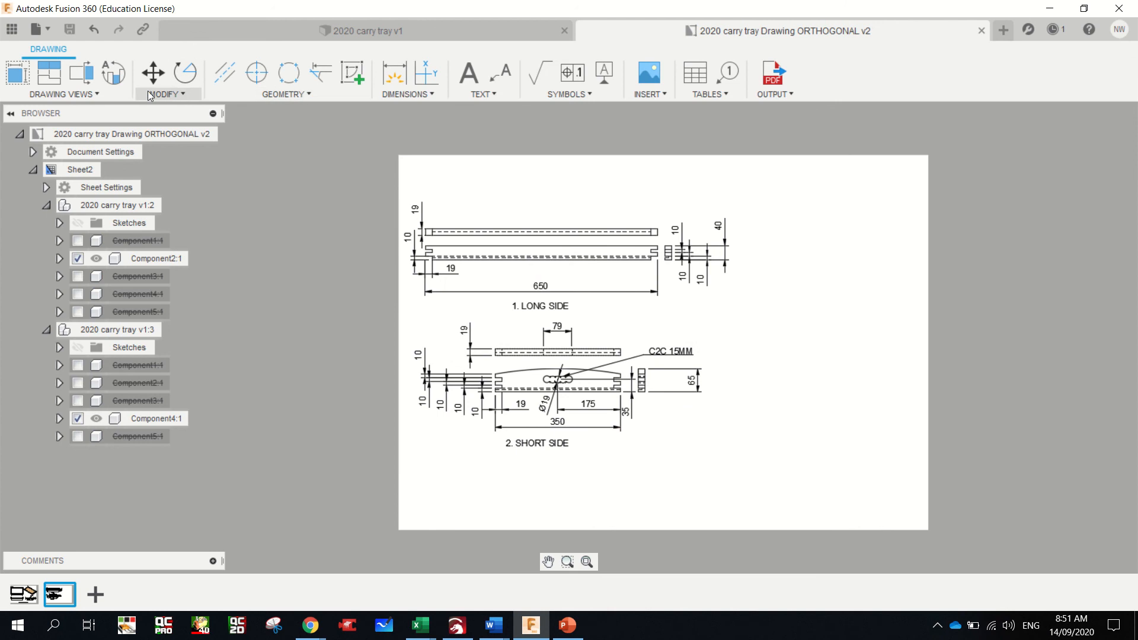
- Start a new drawing from the 2020 carry tray design, with its contents limited to Component5, the tray's base panel
{"action": "left_click", "coordinate": [386, 32]}
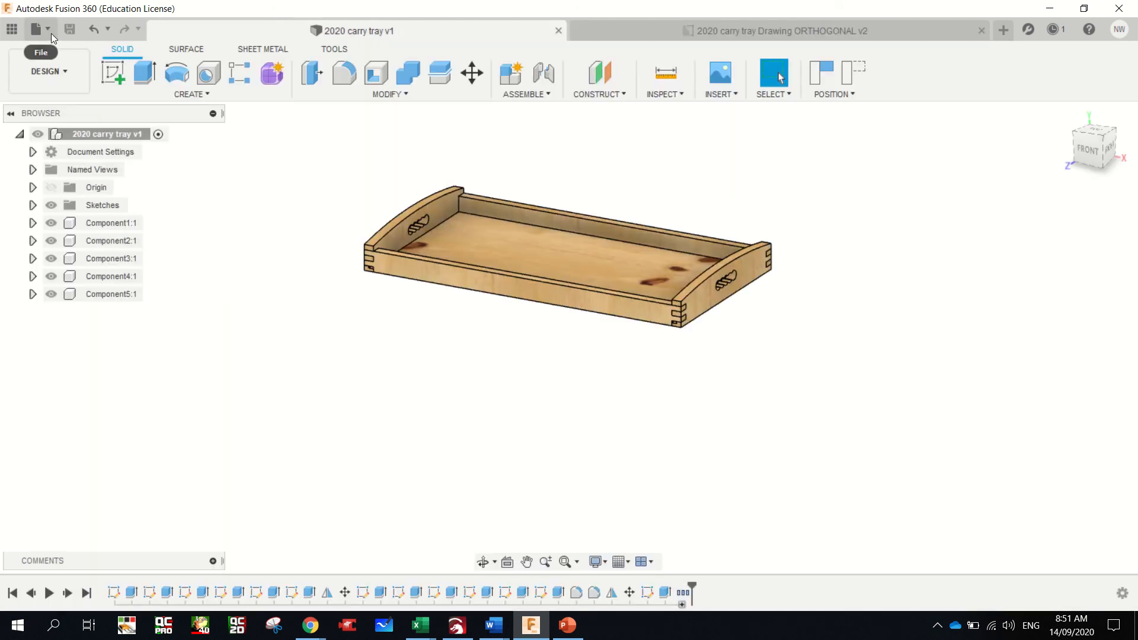
{"action": "left_click", "coordinate": [51, 34]}
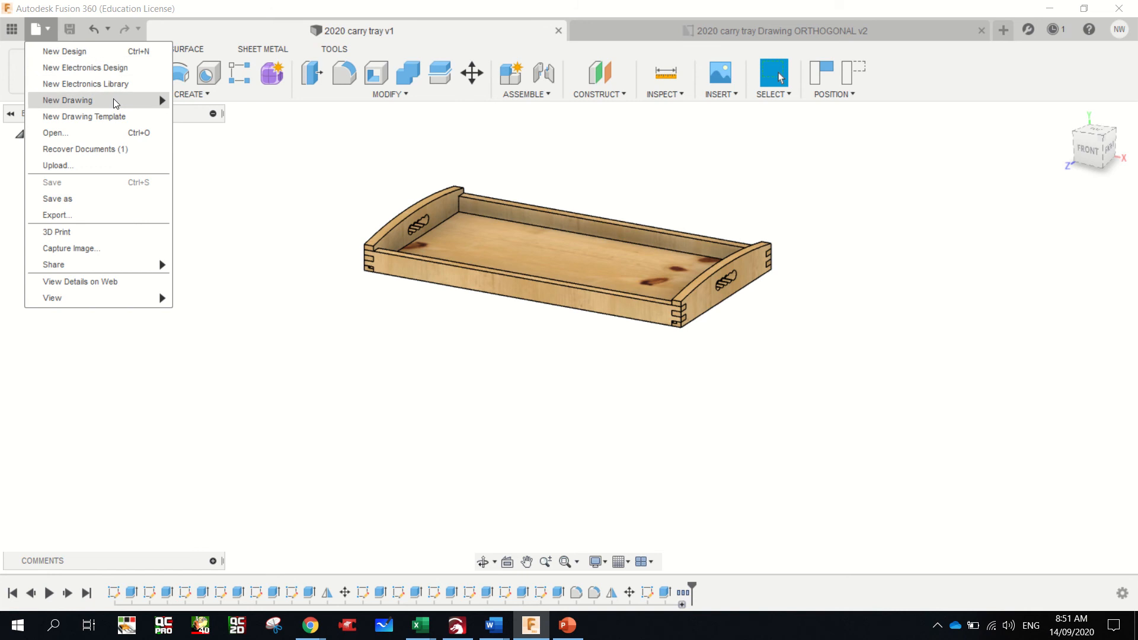
{"action": "mouse_move", "coordinate": [118, 101]}
{"action": "left_click", "coordinate": [227, 103]}
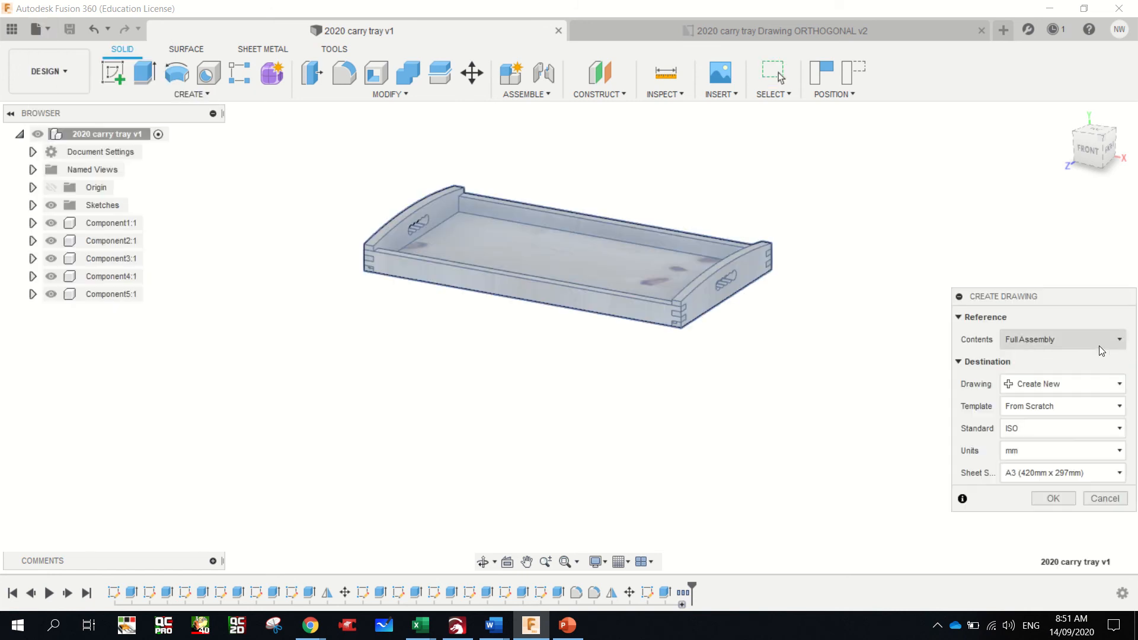
{"action": "left_click", "coordinate": [1097, 346]}
{"action": "left_click", "coordinate": [1068, 396]}
{"action": "left_click", "coordinate": [581, 262]}
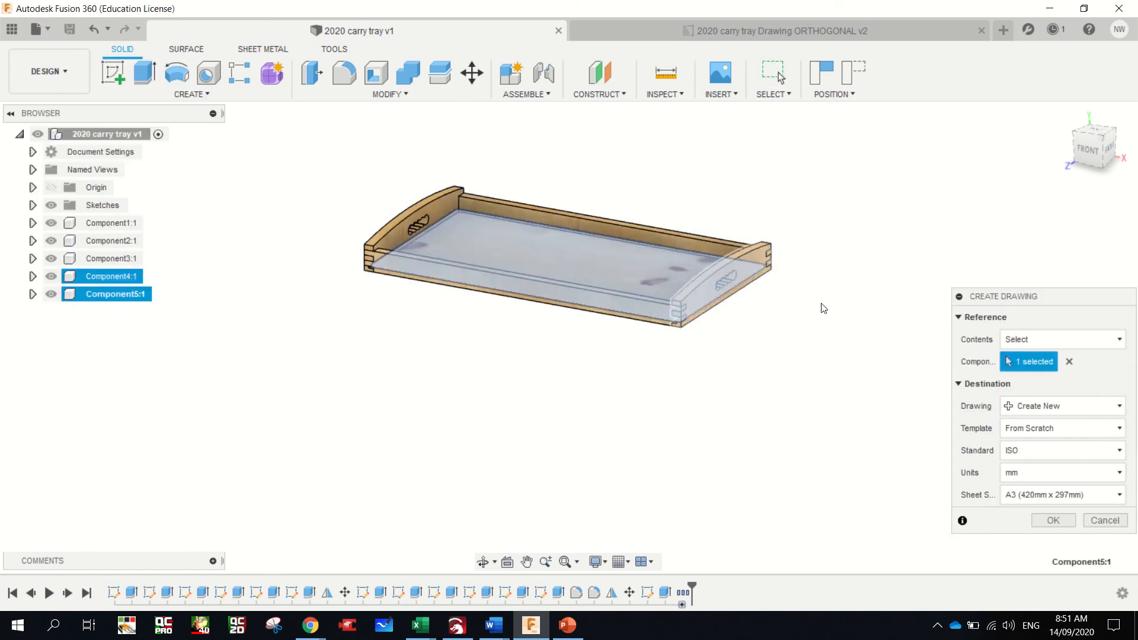
{"action": "left_click", "coordinate": [1059, 410]}
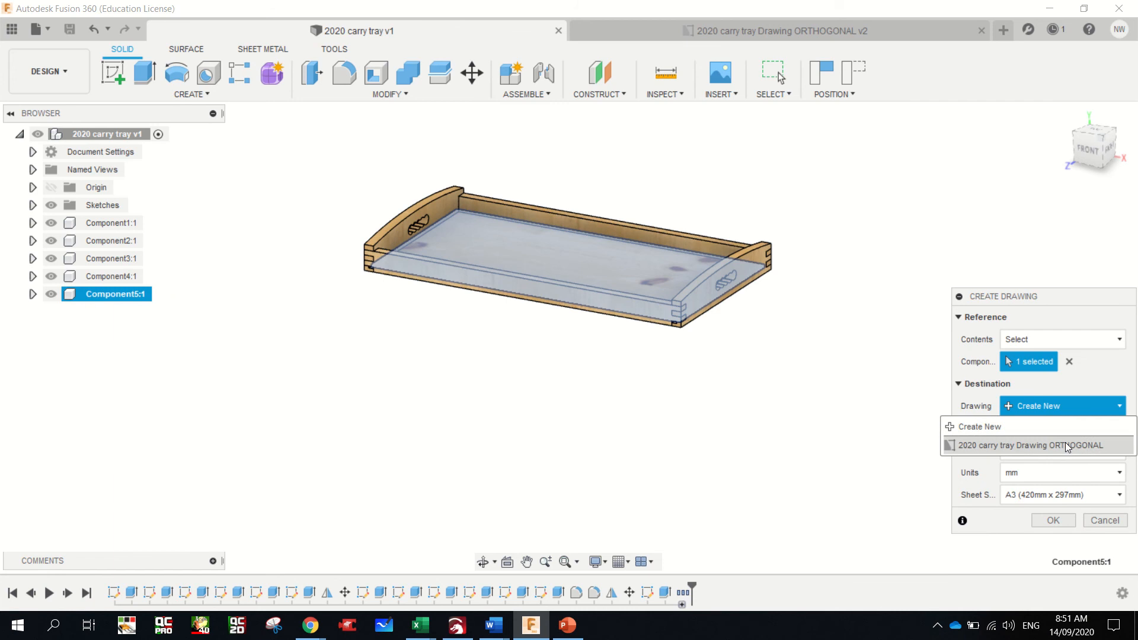
{"action": "left_click", "coordinate": [1065, 446]}
{"action": "left_click", "coordinate": [1054, 439]}
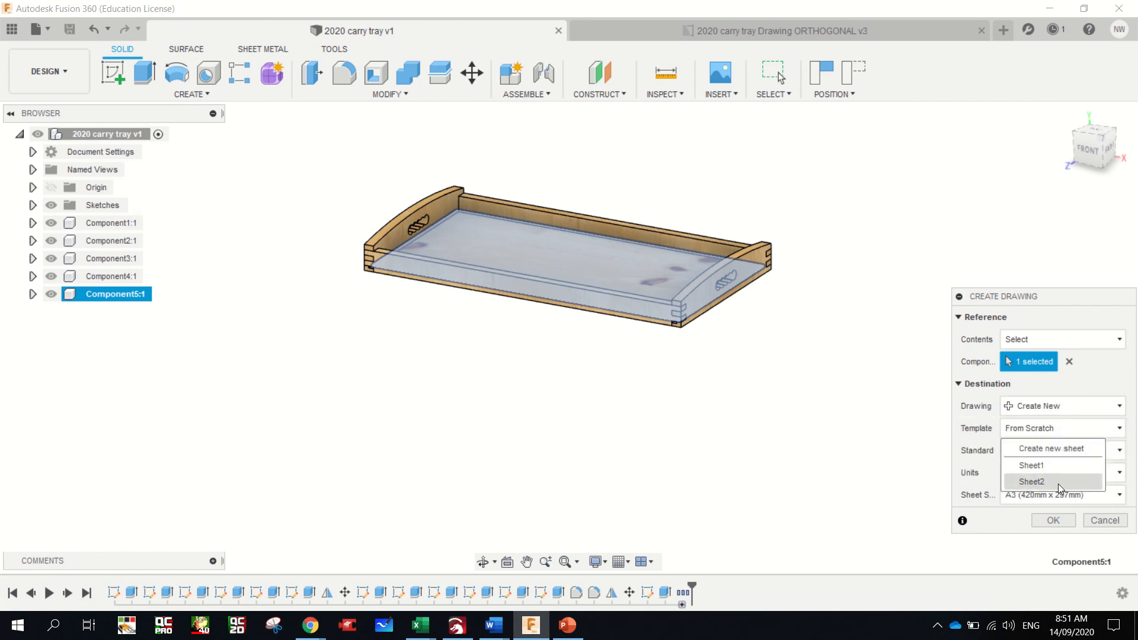
{"action": "left_click", "coordinate": [972, 437]}
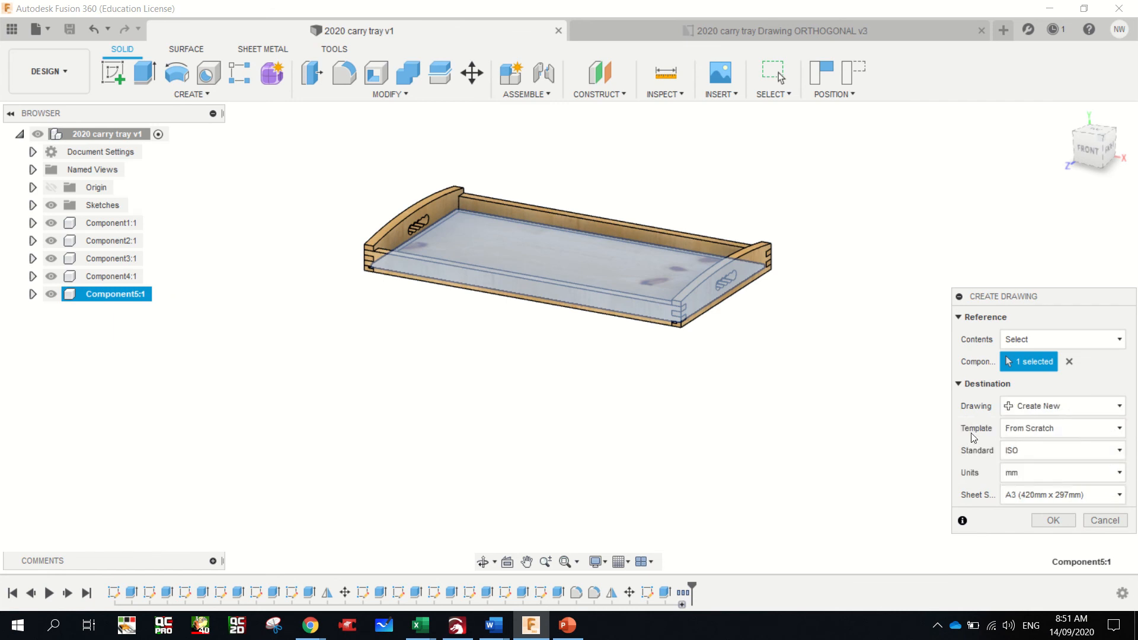
- Send the base panel to Sheet2 of the existing 2020 carry tray Drawing ORTHOGONAL
{"action": "left_click", "coordinate": [1054, 407]}
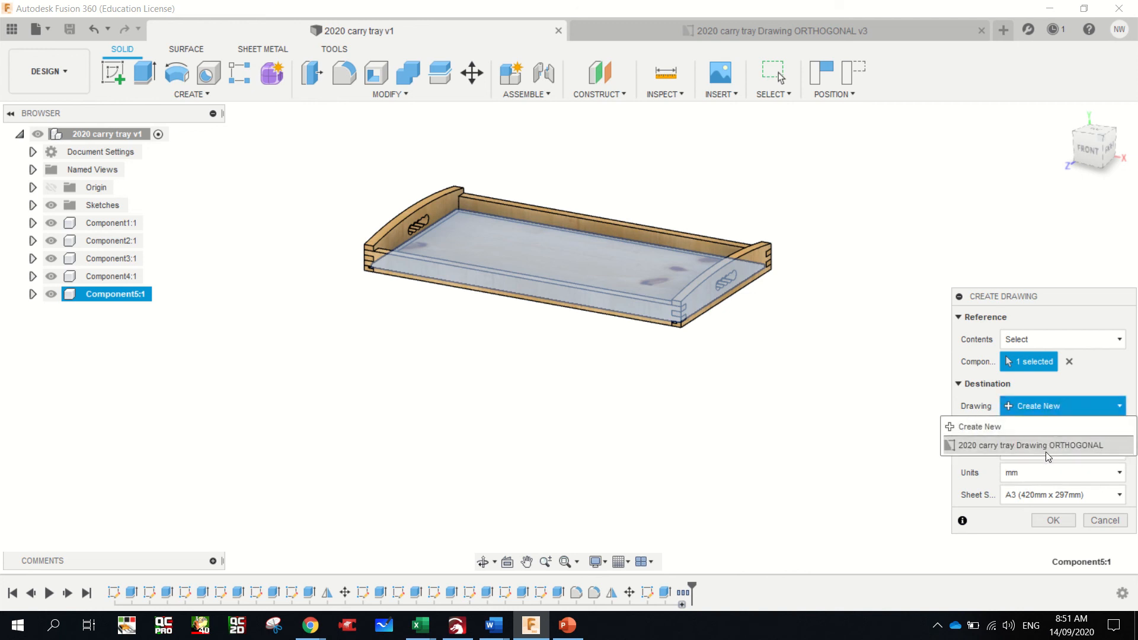
{"action": "left_click", "coordinate": [1049, 445]}
{"action": "left_click", "coordinate": [1070, 432]}
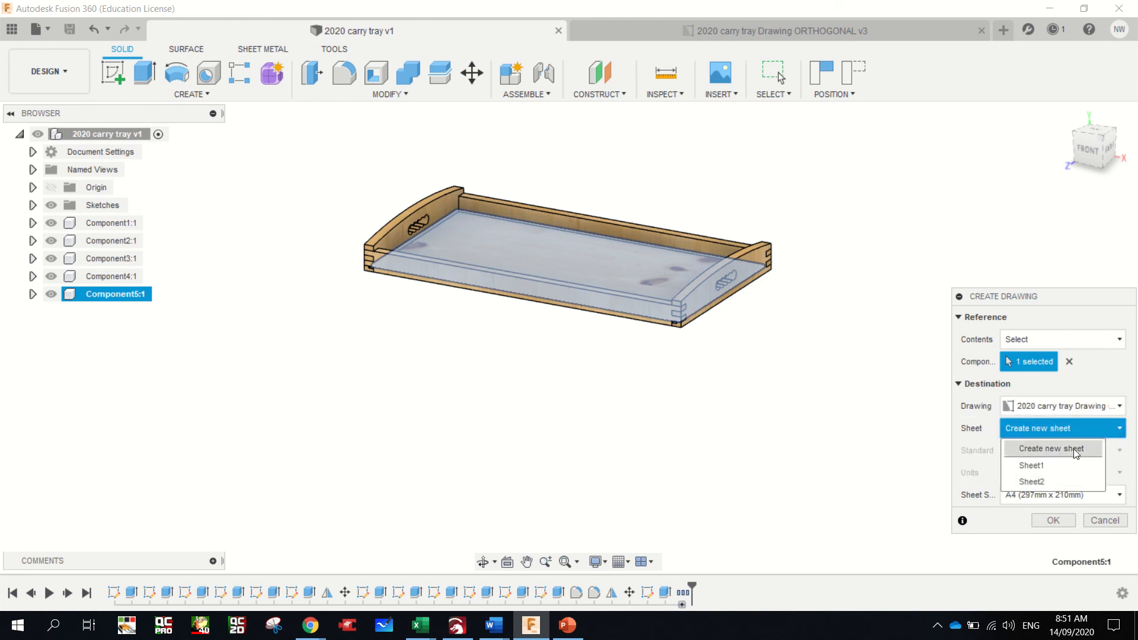
{"action": "left_click", "coordinate": [1061, 481]}
{"action": "left_click", "coordinate": [1070, 520]}
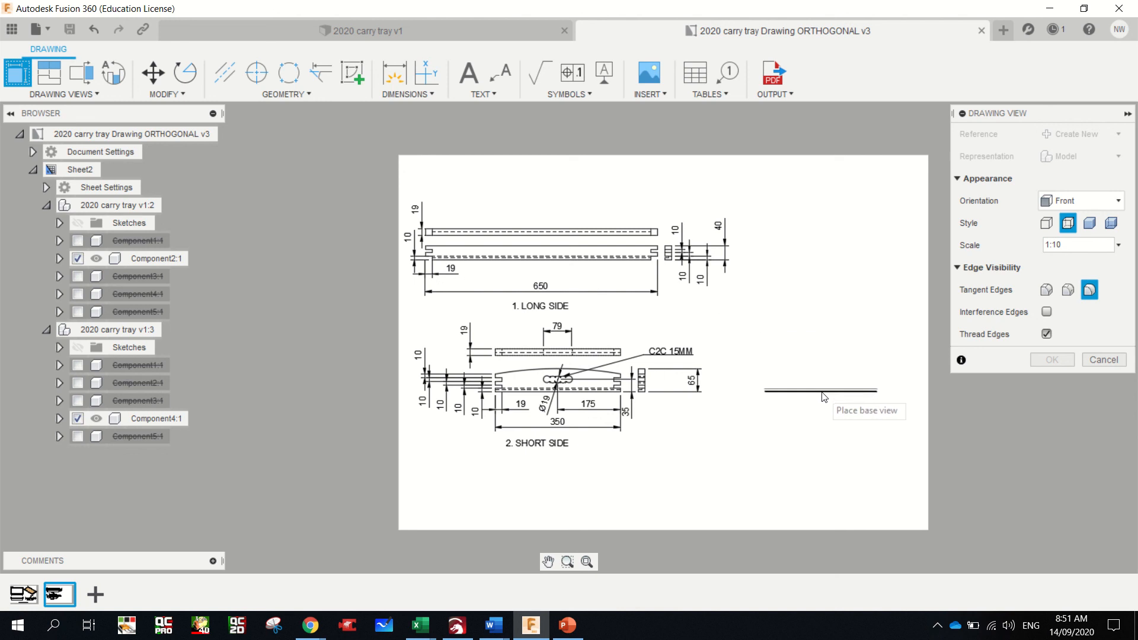
- Place the base panel's front view at 1:10 to the right of the short side's views, and project its top view above it
{"action": "left_click", "coordinate": [826, 390]}
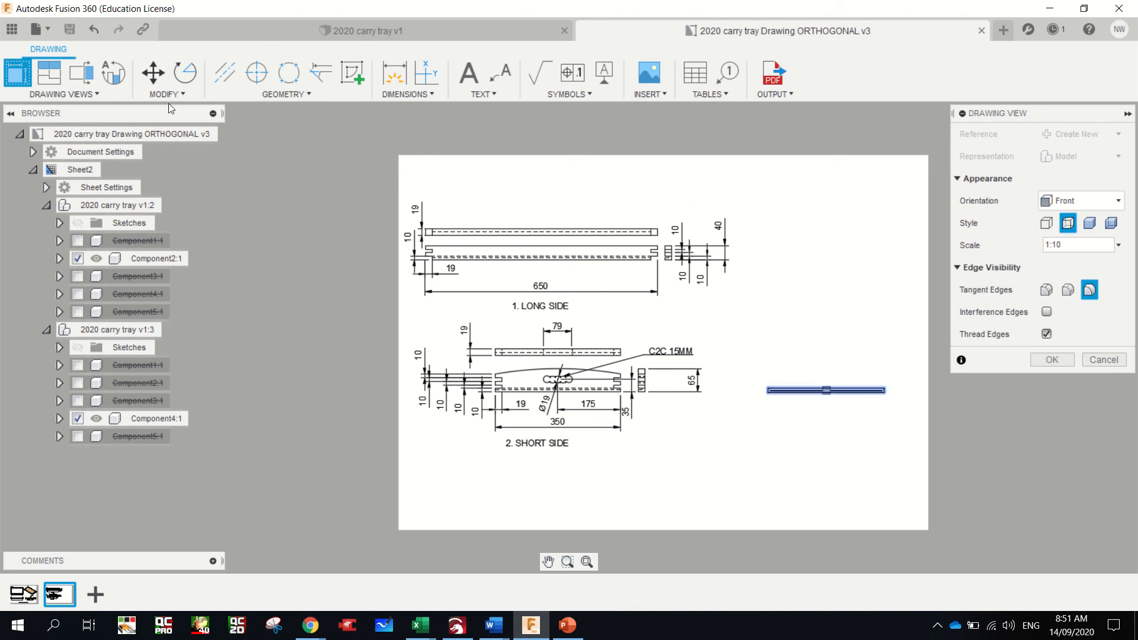
{"action": "left_click", "coordinate": [49, 73]}
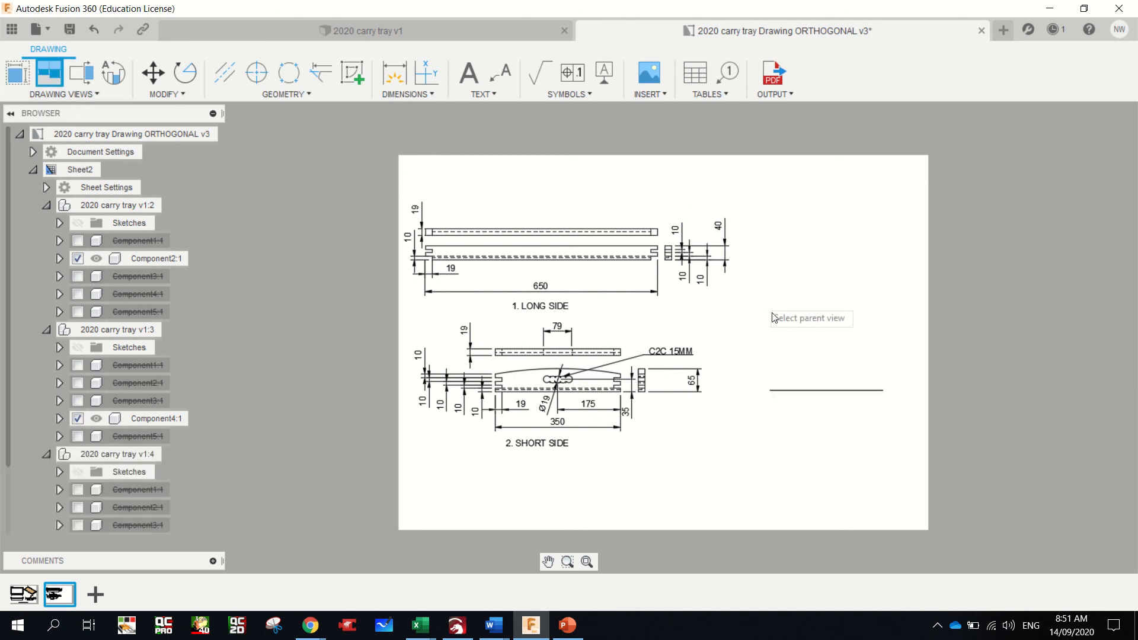
{"action": "left_click", "coordinate": [806, 358]}
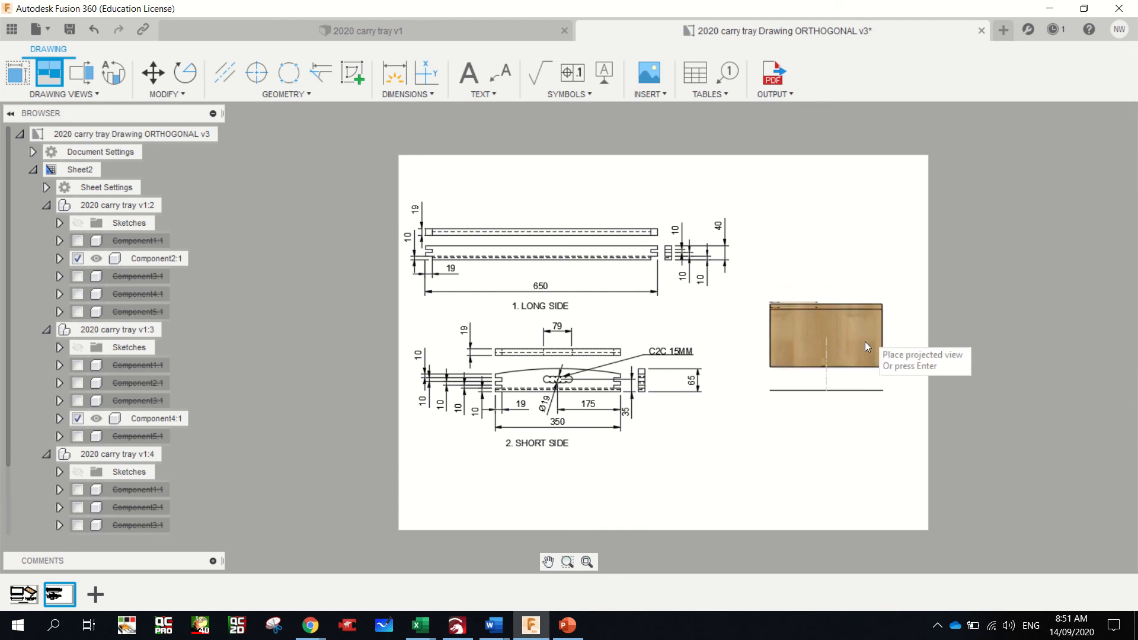
{"action": "key", "text": "Return"}
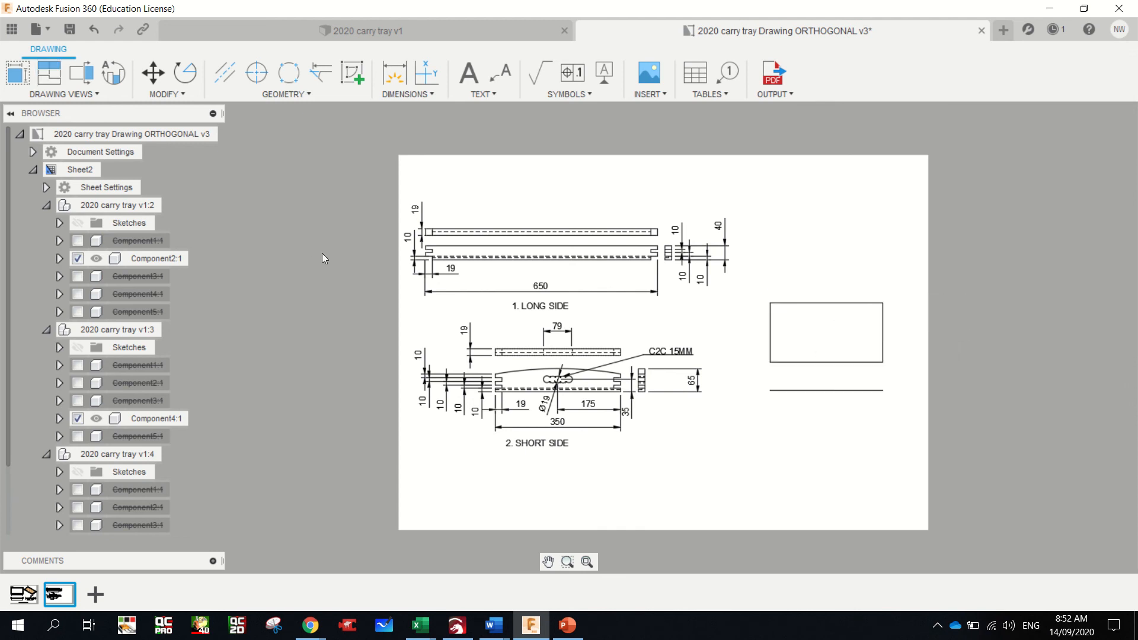
- Dimension the base panel's length above its top view and its width to the left of that view
{"action": "left_click", "coordinate": [411, 93]}
{"action": "left_click", "coordinate": [411, 112]}
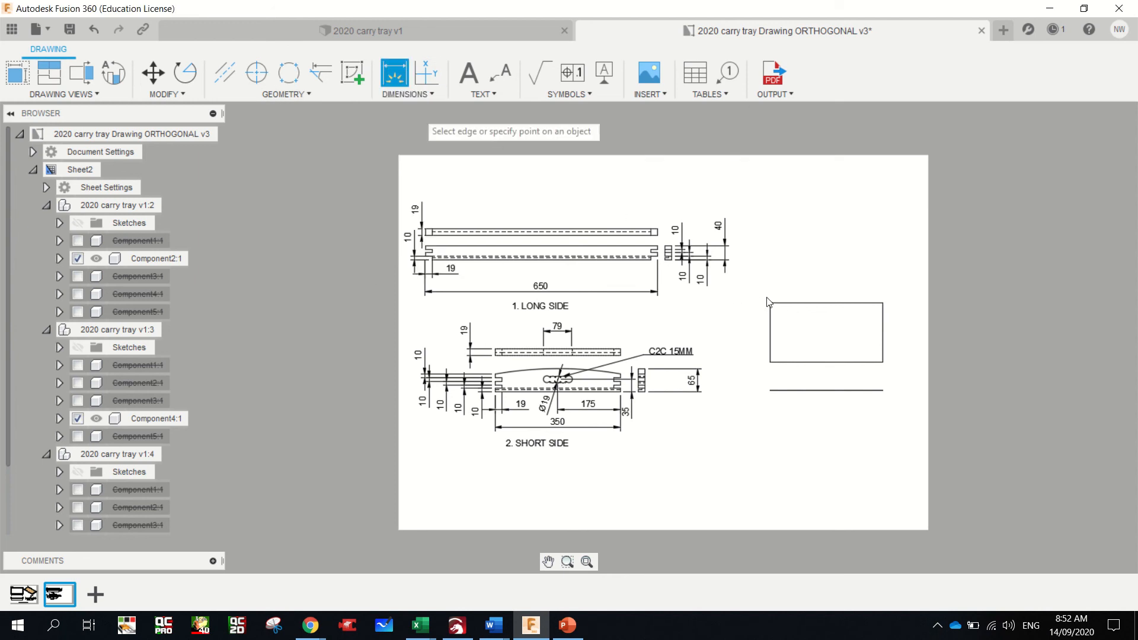
{"action": "scroll", "coordinate": [933, 355], "scroll_direction": "up", "scroll_amount": 2}
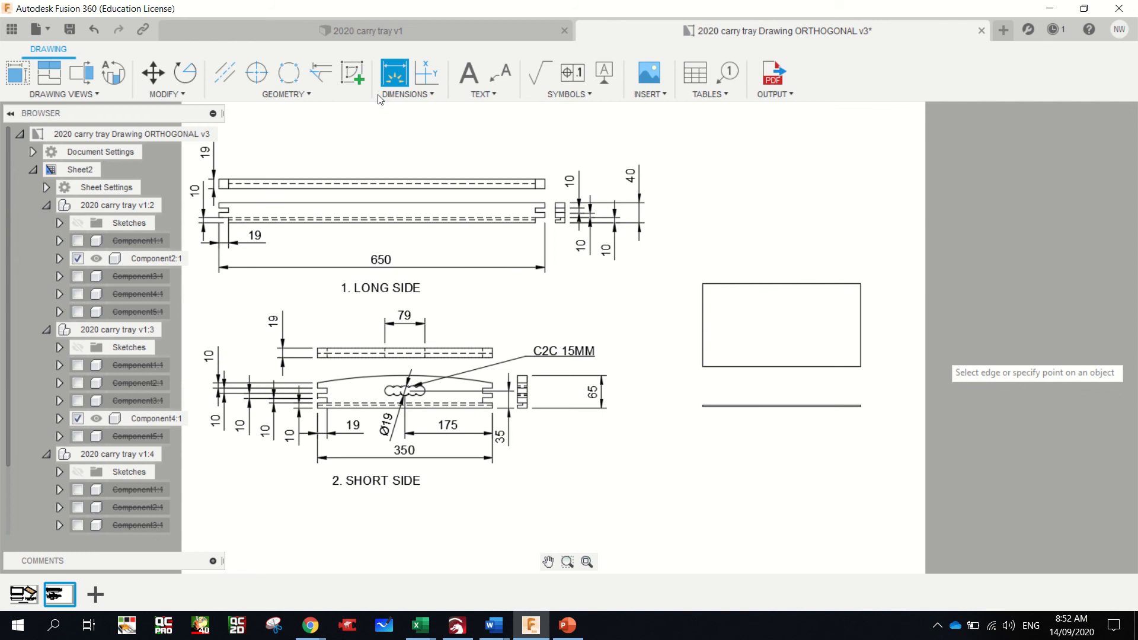
{"action": "left_click", "coordinate": [702, 283]}
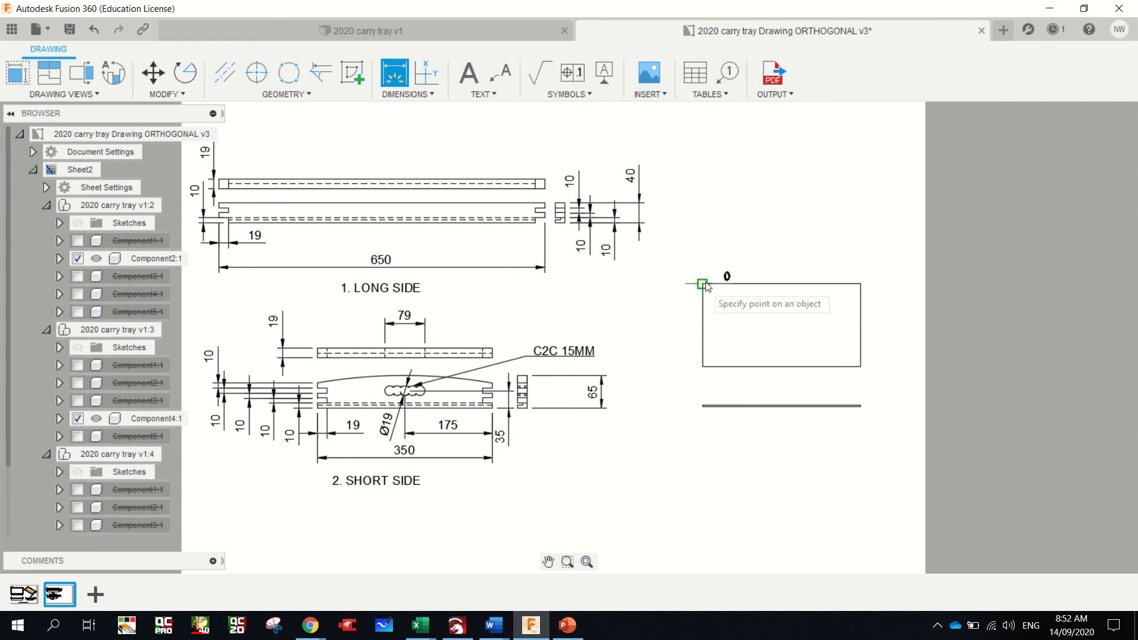
{"action": "left_click", "coordinate": [860, 285]}
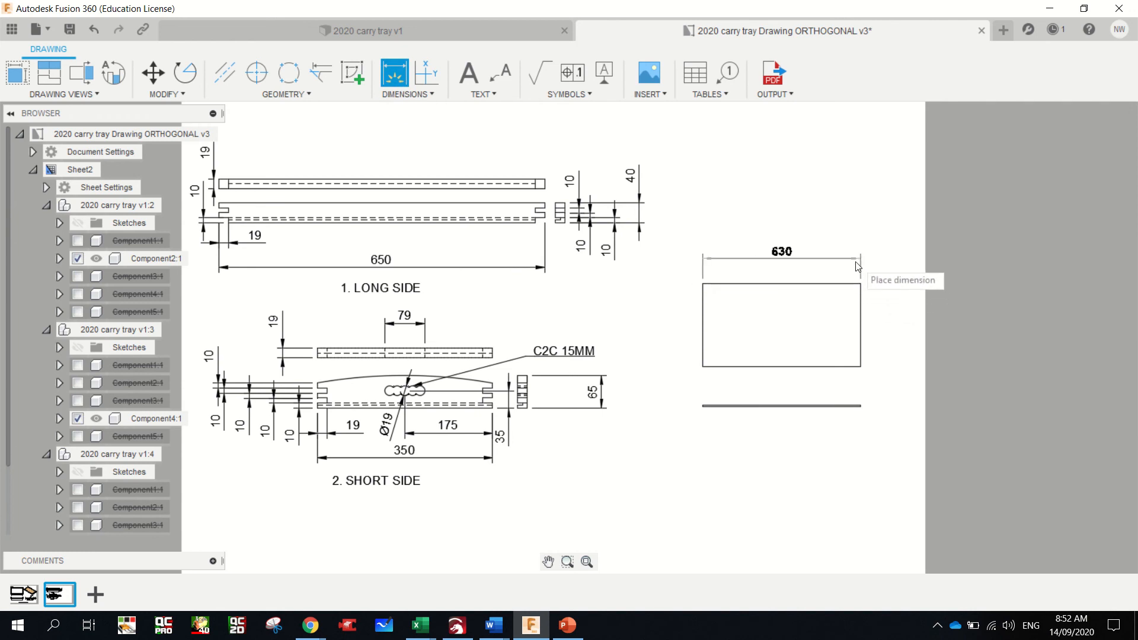
{"action": "left_click", "coordinate": [861, 259]}
{"action": "left_click", "coordinate": [705, 288]}
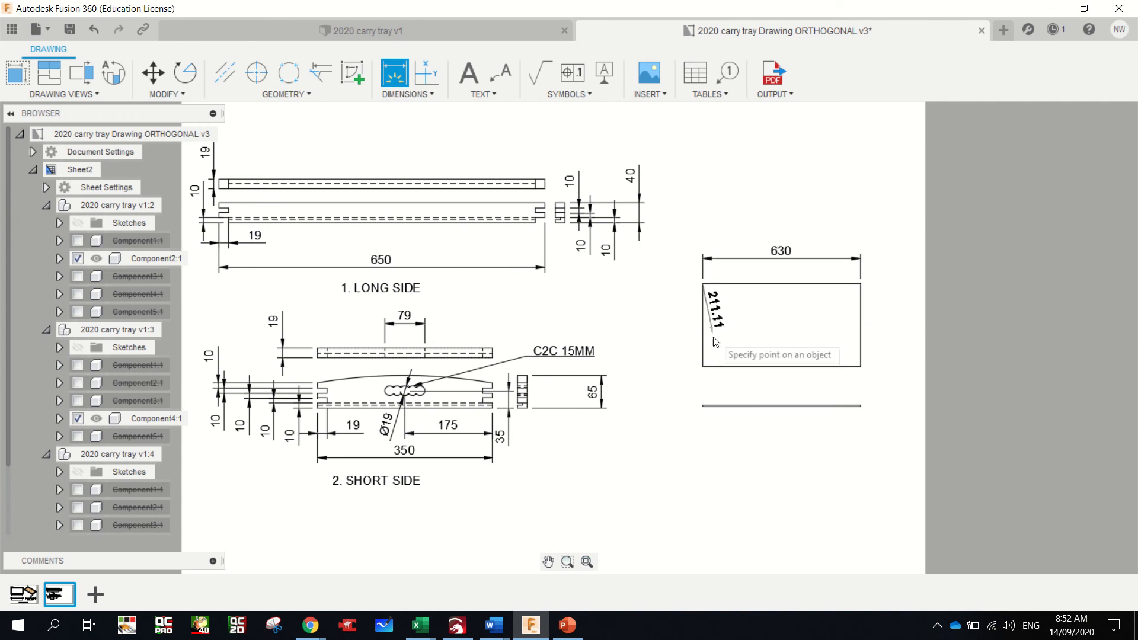
{"action": "left_click", "coordinate": [692, 368]}
{"action": "left_click", "coordinate": [690, 368]}
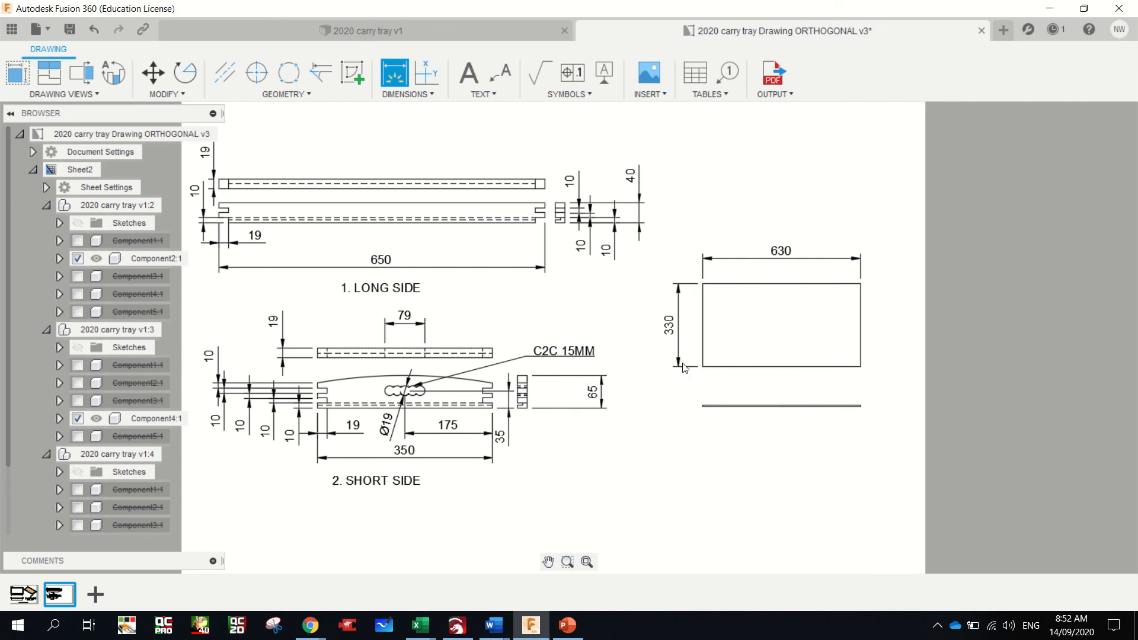
- Dimension the base panel's thickness at the left end of its front view, placing the dimension outside the view
{"action": "scroll", "coordinate": [712, 418], "scroll_direction": "down", "scroll_amount": 3}
{"action": "scroll", "coordinate": [712, 419], "scroll_direction": "up", "scroll_amount": 5}
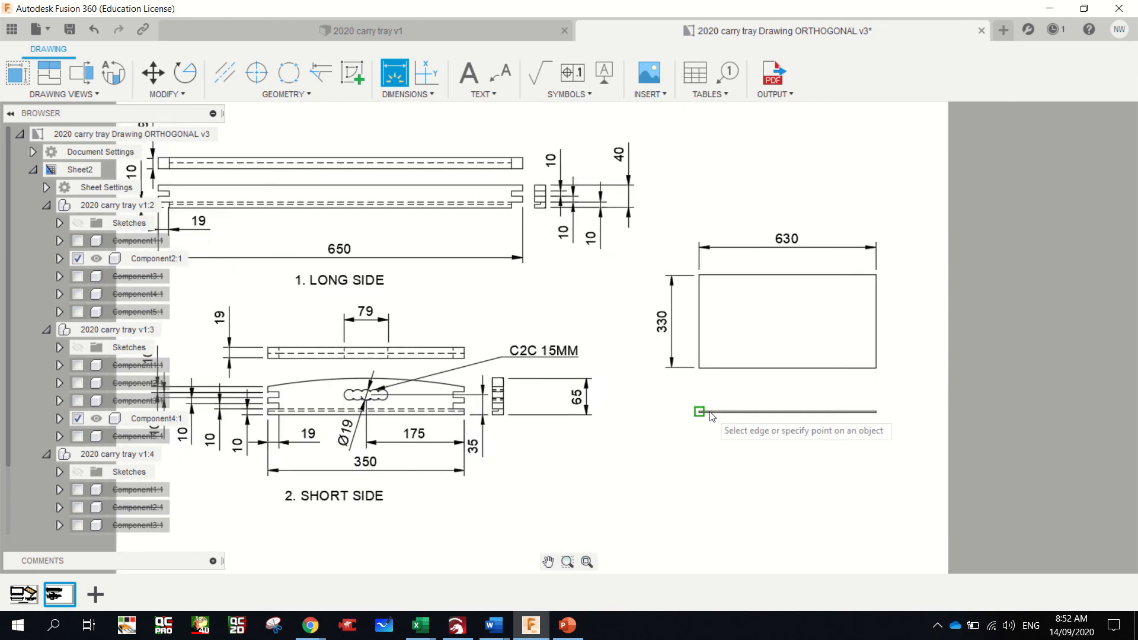
{"action": "left_click", "coordinate": [681, 421]}
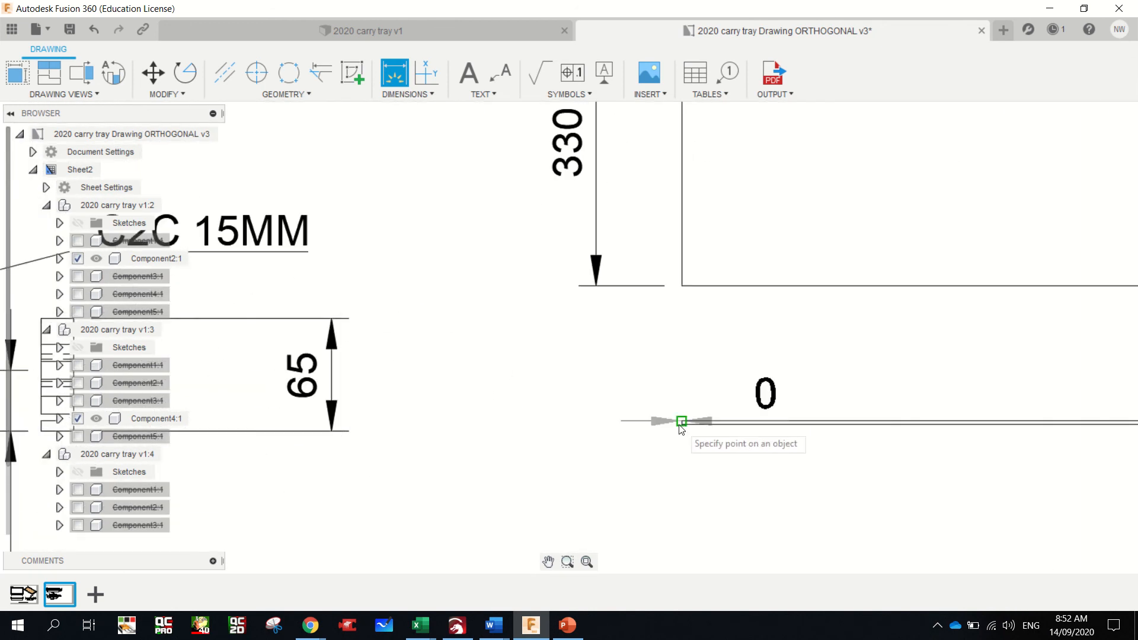
{"action": "left_click", "coordinate": [682, 426]}
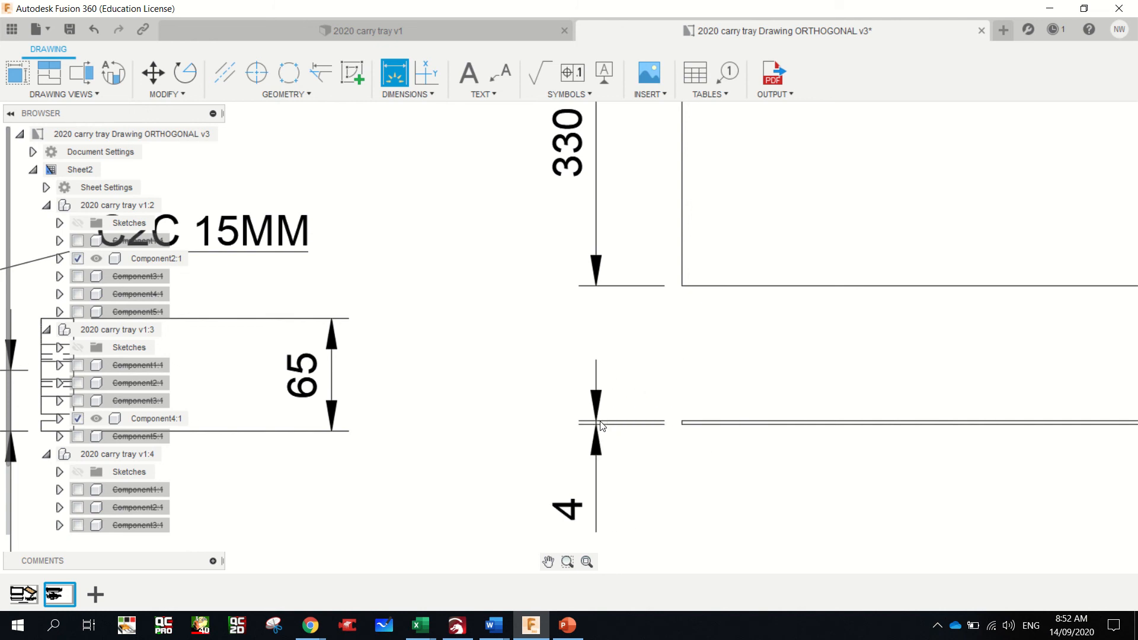
{"action": "left_click", "coordinate": [591, 417]}
{"action": "scroll", "coordinate": [682, 379], "scroll_direction": "down", "scroll_amount": 3}
{"action": "scroll", "coordinate": [903, 350], "scroll_direction": "up", "scroll_amount": 2}
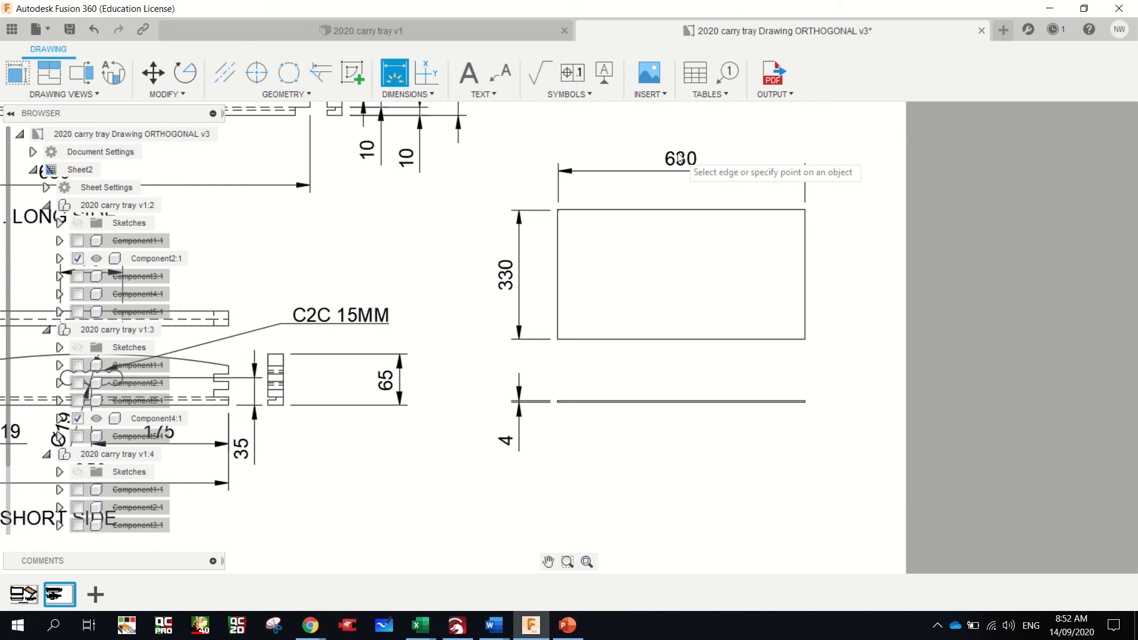
{"action": "scroll", "coordinate": [680, 158], "scroll_direction": "down", "scroll_amount": 4}
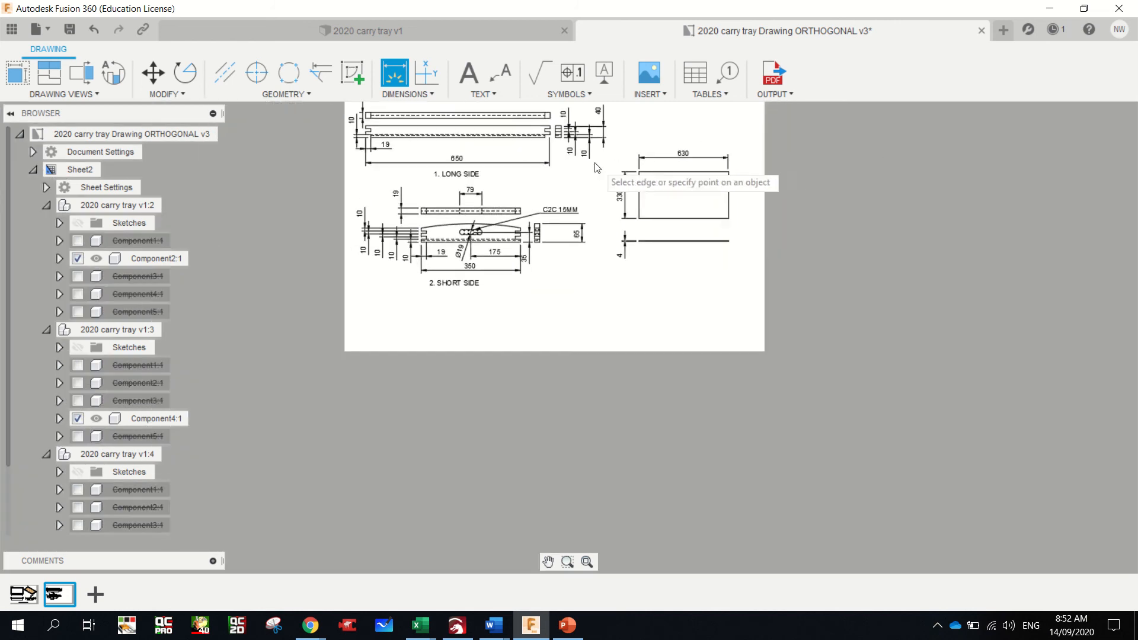
- Add the text label "3. BASE" in Arial 3.5 mm centrally beneath the base panel's front view on Sheet2
{"action": "scroll", "coordinate": [662, 115], "scroll_direction": "up", "scroll_amount": 1}
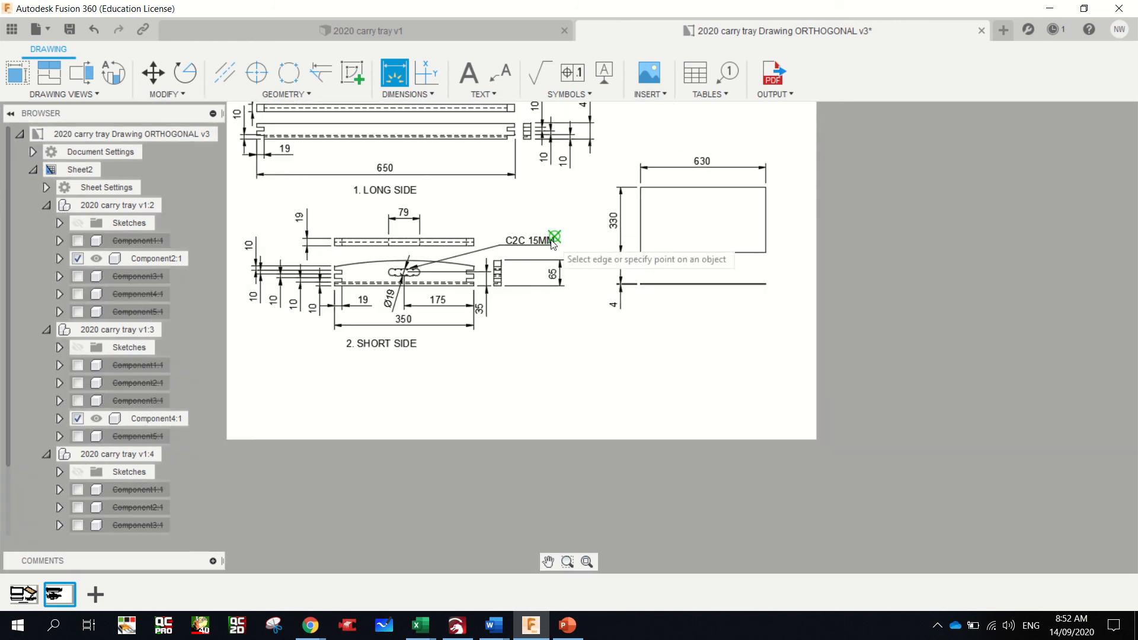
{"action": "left_click", "coordinate": [542, 264]}
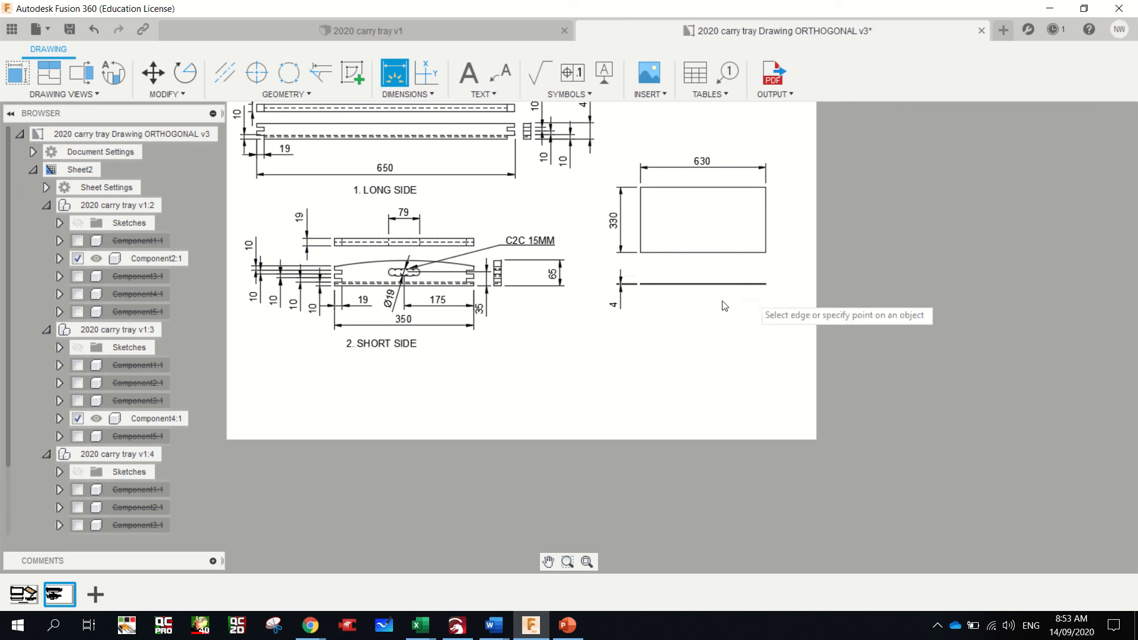
{"action": "left_click", "coordinate": [479, 82]}
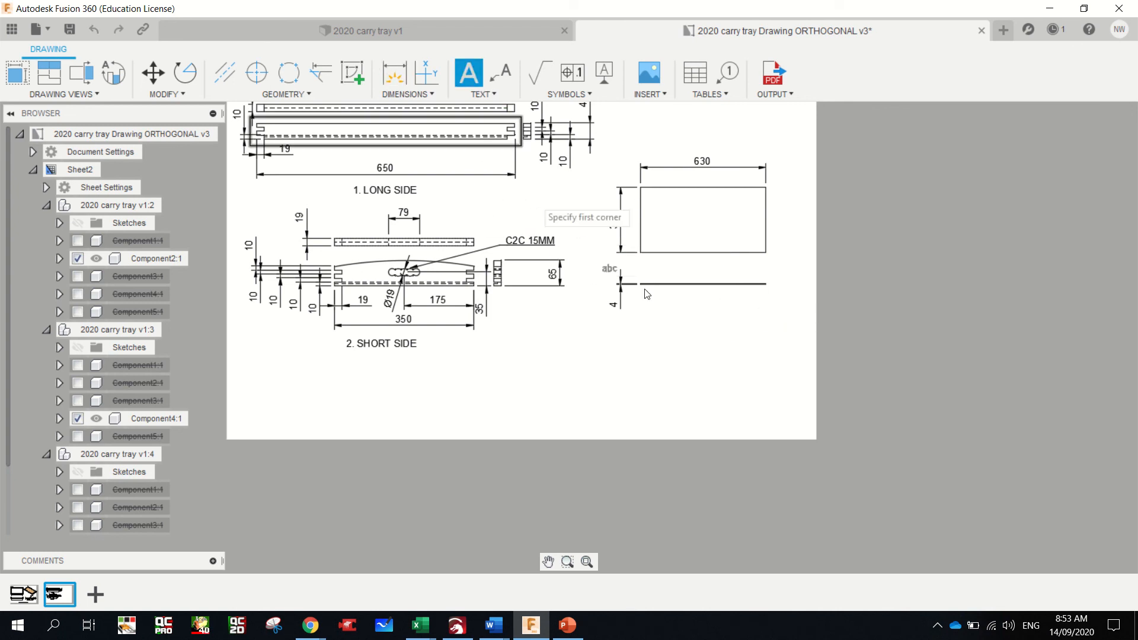
{"action": "left_click", "coordinate": [658, 297]}
{"action": "left_click", "coordinate": [752, 324]}
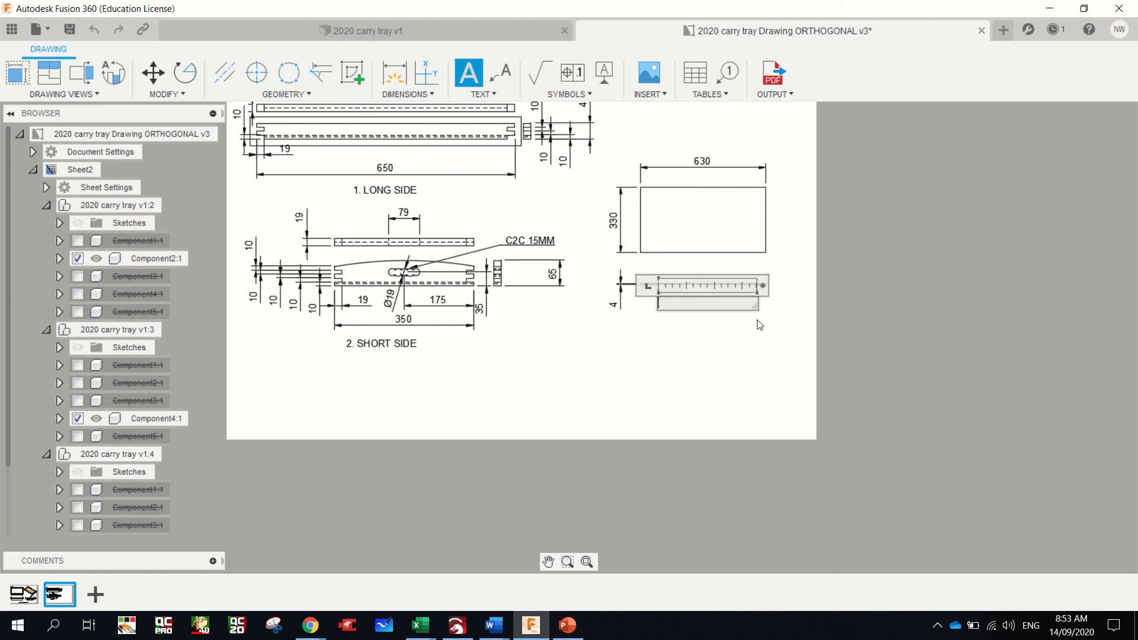
{"action": "type", "text": "3. BASE"}
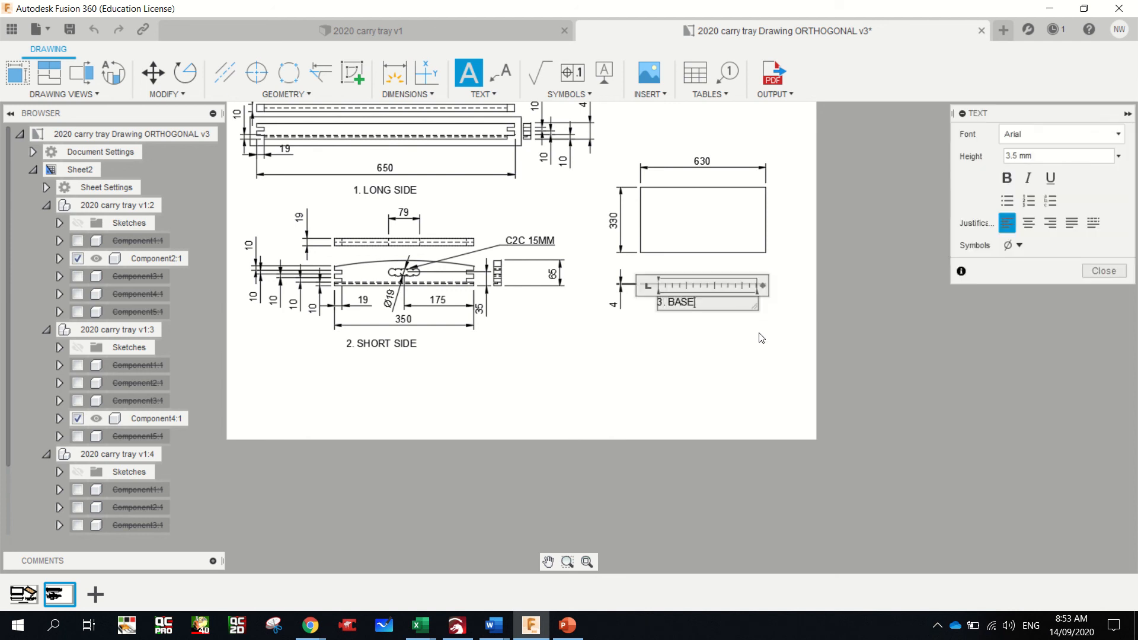
{"action": "left_click", "coordinate": [771, 333]}
{"action": "left_click", "coordinate": [685, 305]}
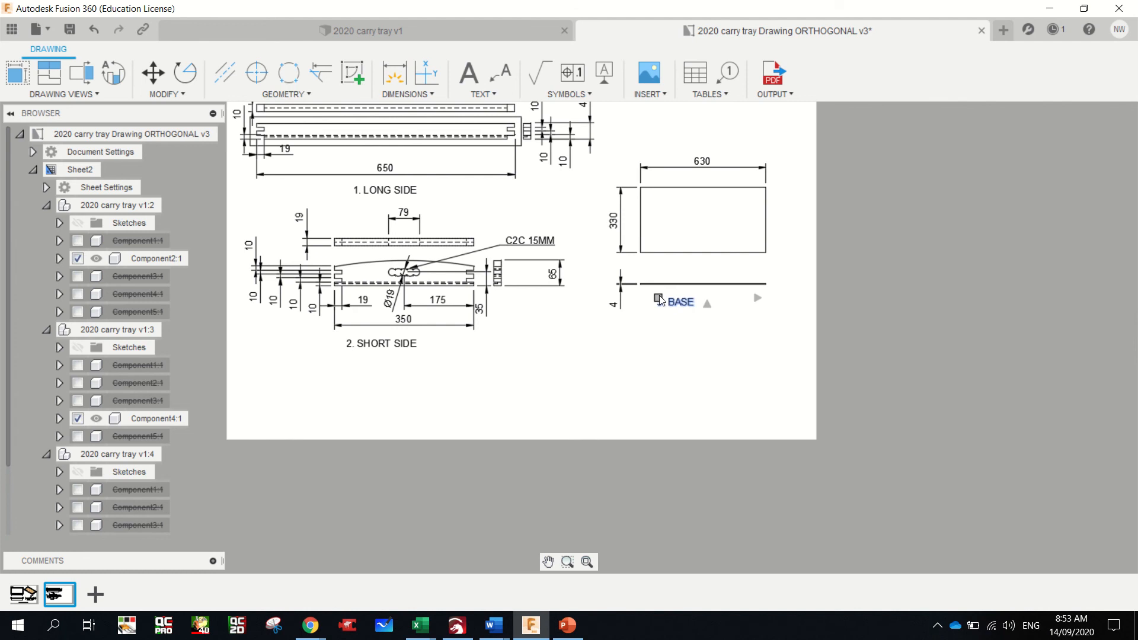
{"action": "left_click", "coordinate": [705, 342]}
- Add a note below the views: "DRAWN BY", the author's name, then ": SCCC STAGE 5 CARRY TRAY (SET OF WORKING DRAWINGS) 2020"
{"action": "scroll", "coordinate": [533, 297], "scroll_direction": "down", "scroll_amount": 1}
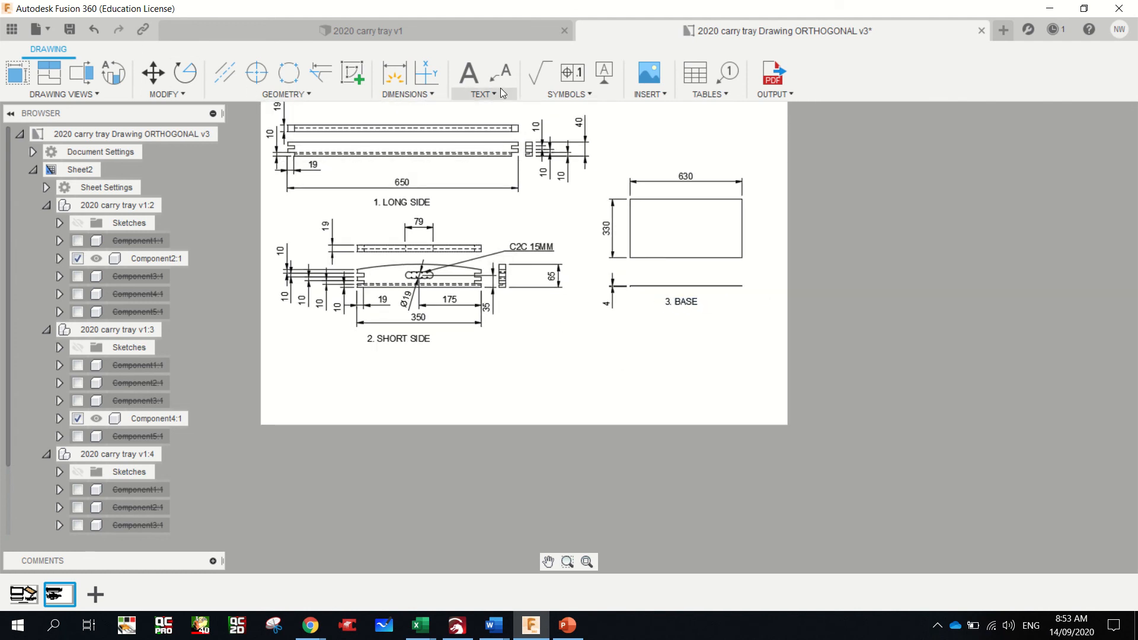
{"action": "left_click", "coordinate": [469, 74]}
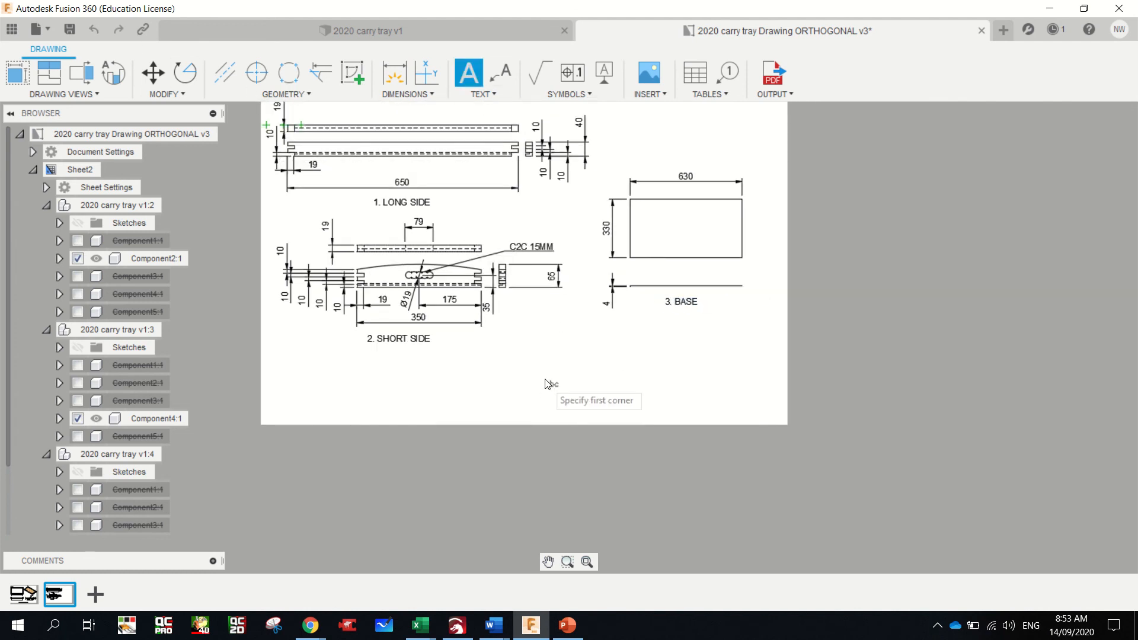
{"action": "left_click", "coordinate": [453, 376]}
{"action": "left_click", "coordinate": [654, 405]}
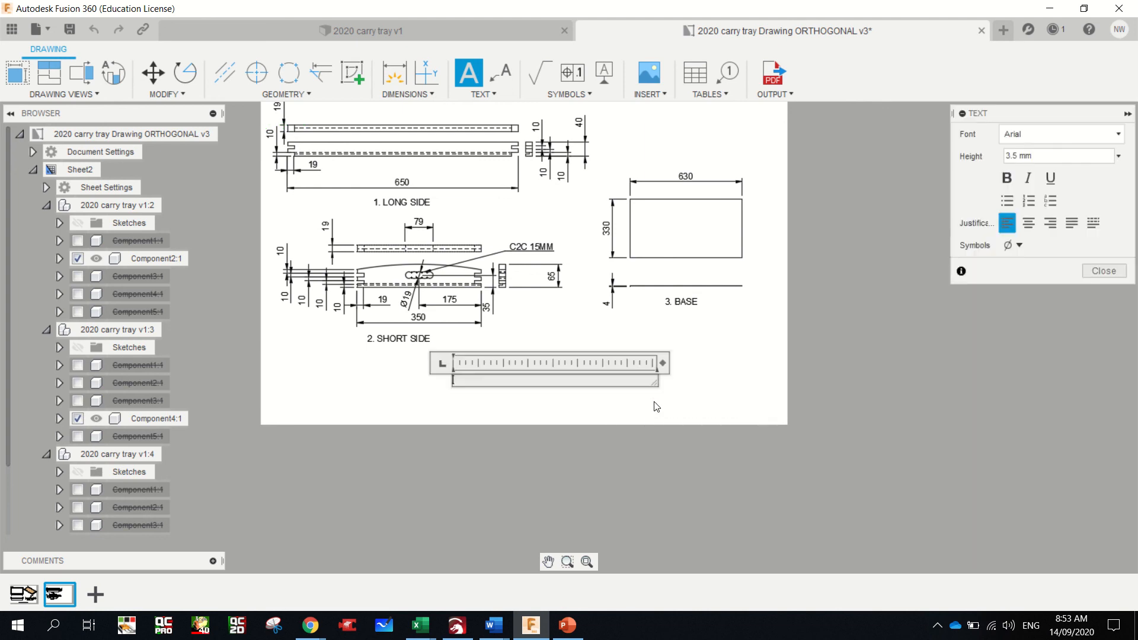
{"action": "type", "text": "DRAWN BY N WOODS"}
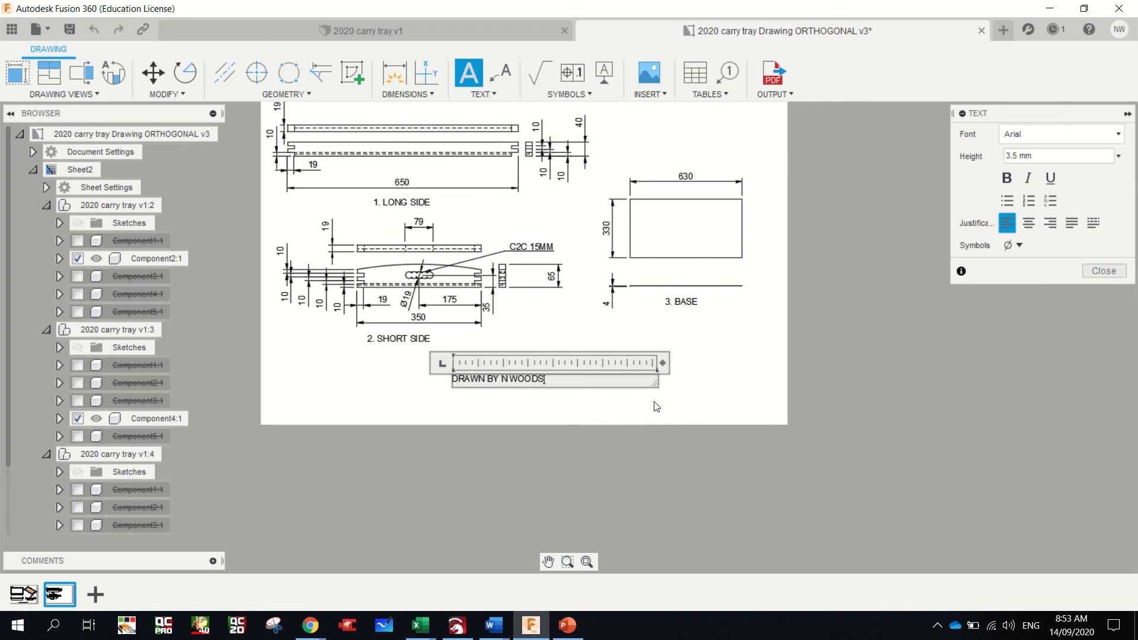
{"action": "type", "text": ": SCCC STAGE 5 CARRY TRAY"}
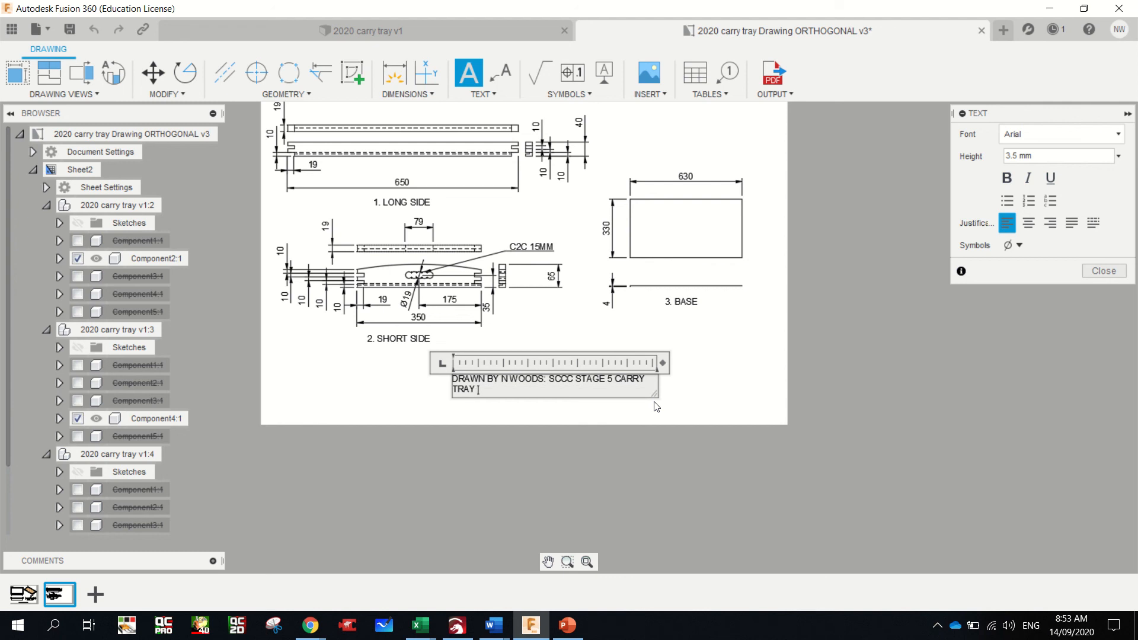
{"action": "type", "text": " (SET OF WORKING S"}
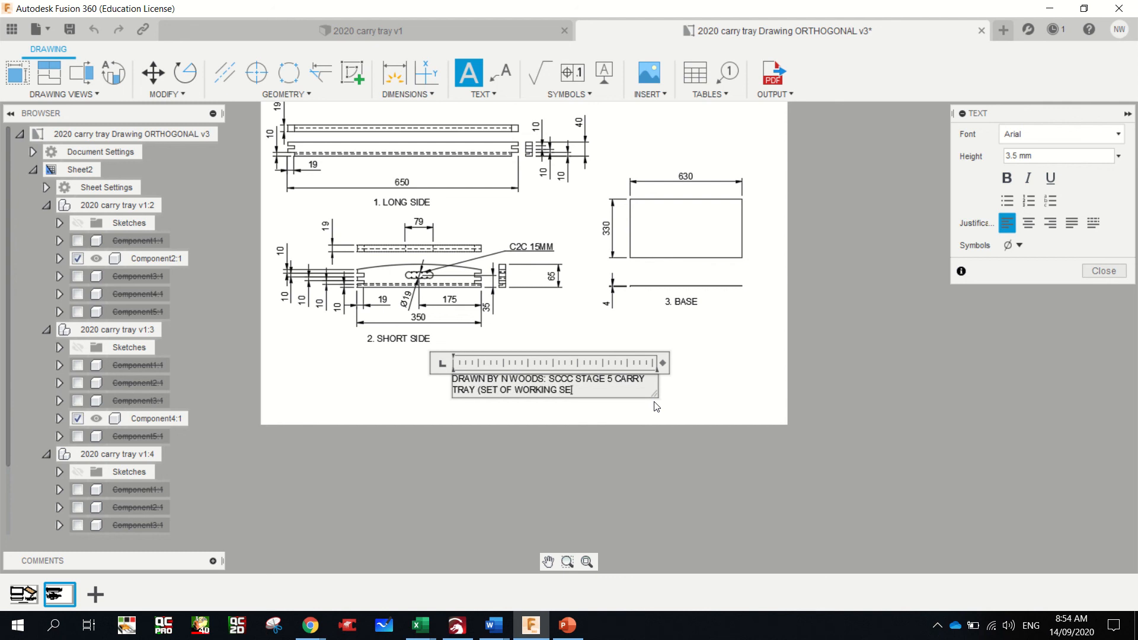
{"action": "key", "text": "BackSpace"}
{"action": "type", "text": "DRAWINGS) 2020"}
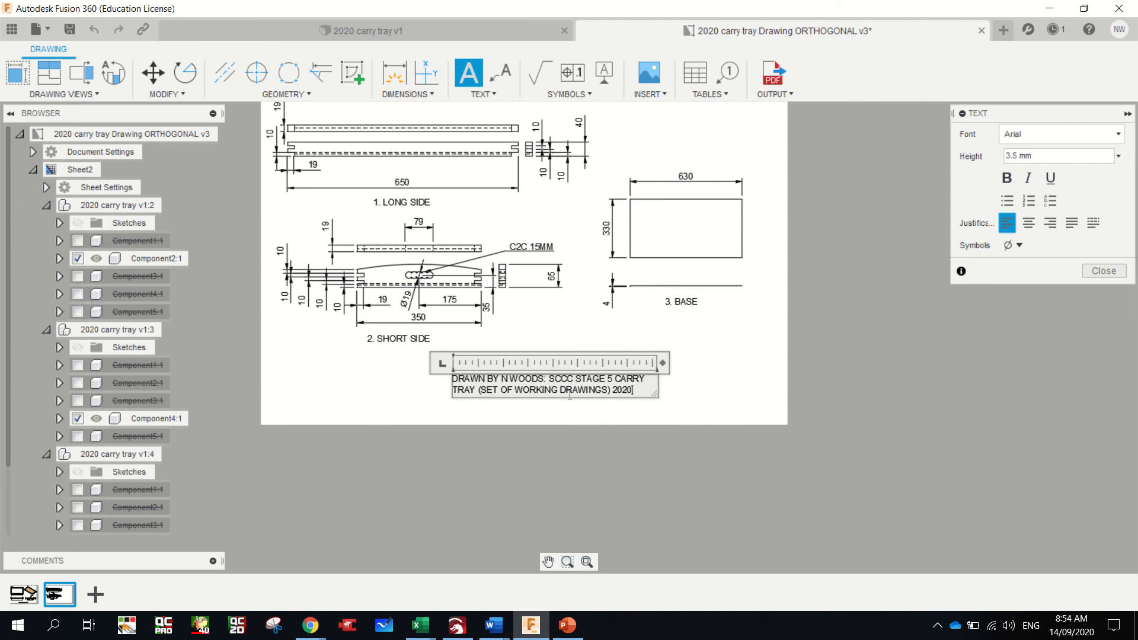
{"action": "left_click", "coordinate": [689, 390]}
{"action": "scroll", "coordinate": [703, 366], "scroll_direction": "down", "scroll_amount": 1}
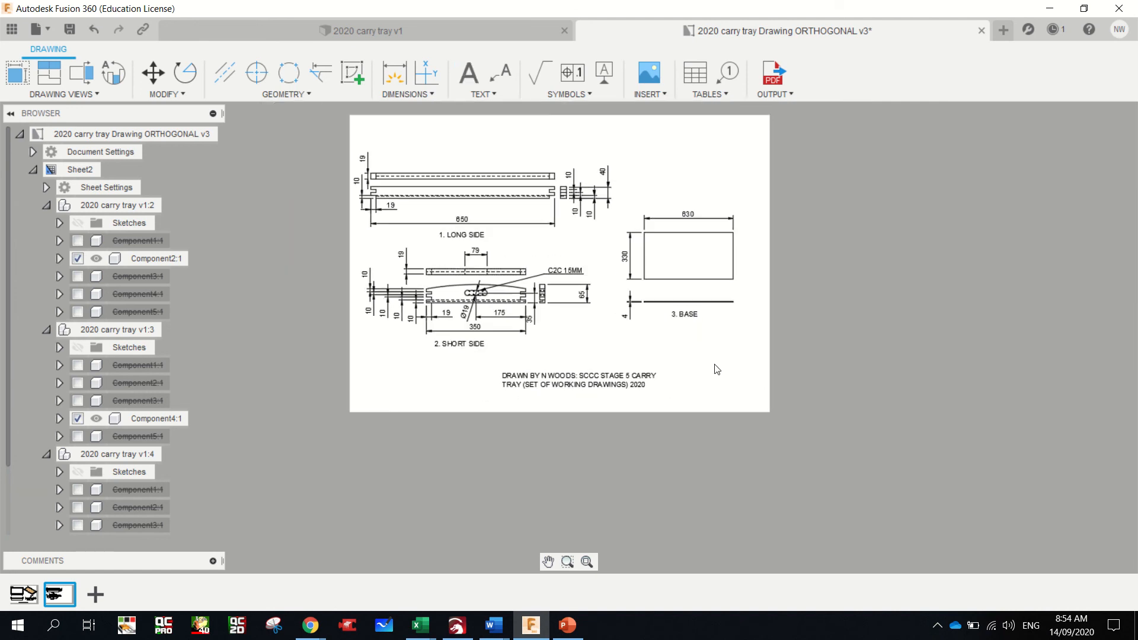
- Save the carry tray drawing with the base label and author note on Sheet2
{"action": "left_click", "coordinate": [69, 29]}
{"action": "left_click", "coordinate": [510, 326]}
{"action": "scroll", "coordinate": [299, 117], "scroll_direction": "up", "scroll_amount": 1}
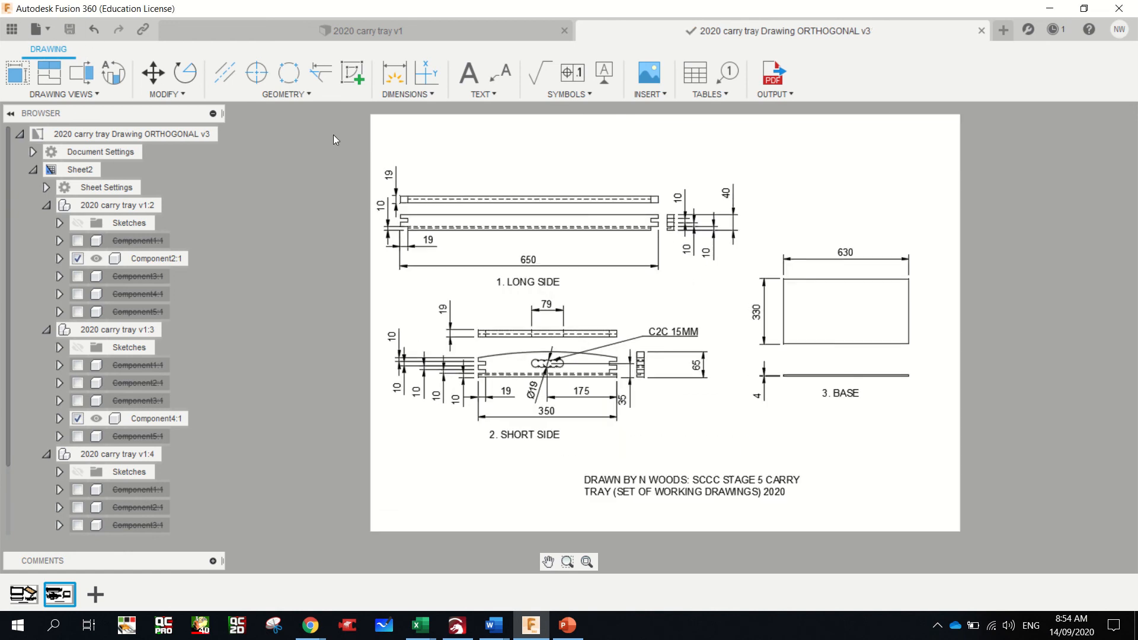
{"action": "scroll", "coordinate": [334, 135], "scroll_direction": "up", "scroll_amount": 1}
{"action": "scroll", "coordinate": [356, 144], "scroll_direction": "down", "scroll_amount": 1}
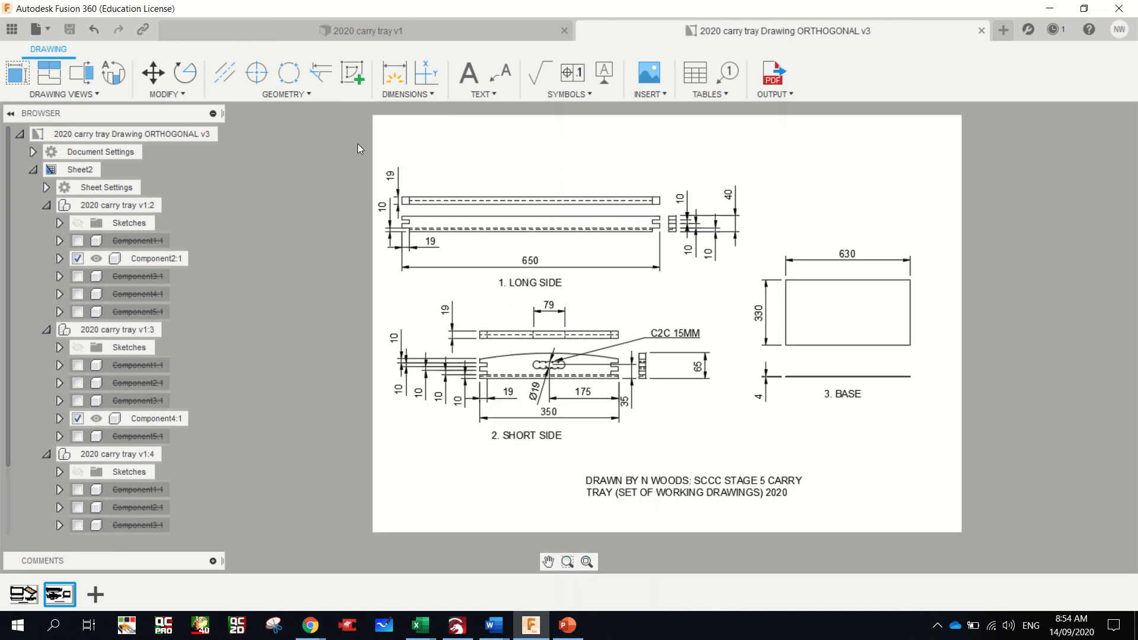